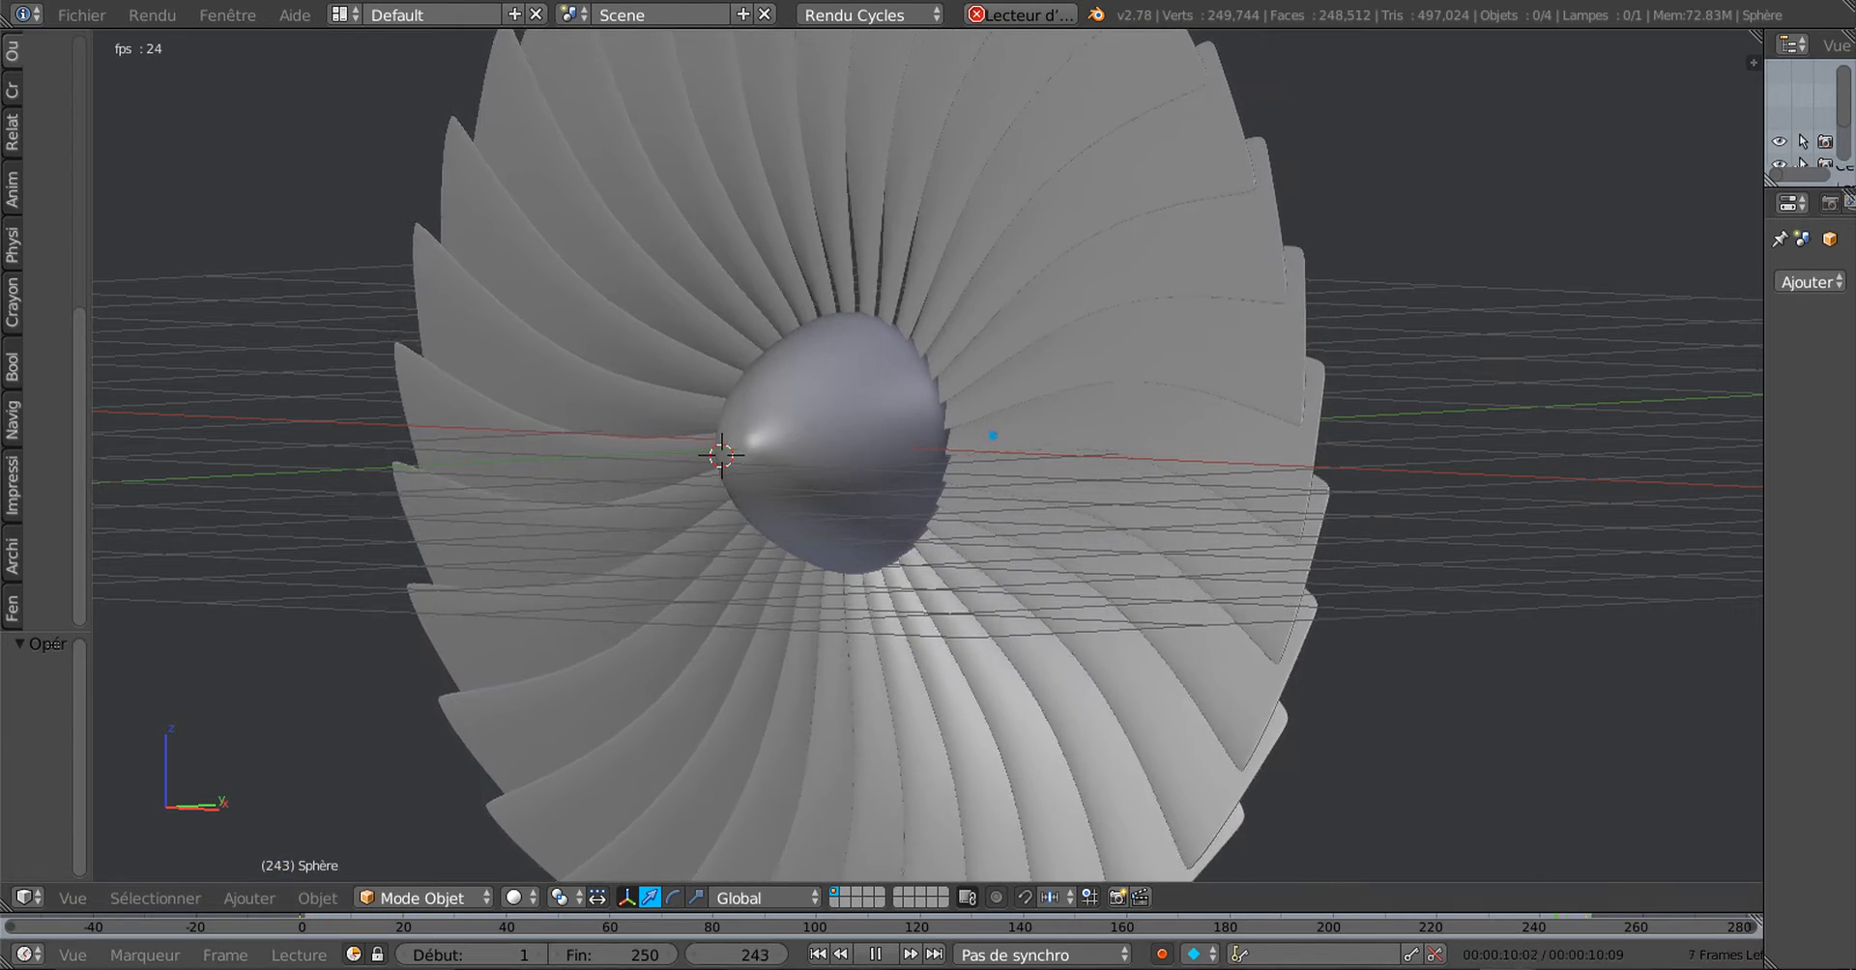
pyautogui.moveTo(1508, 967)
pyautogui.moveTo(1434, 913)
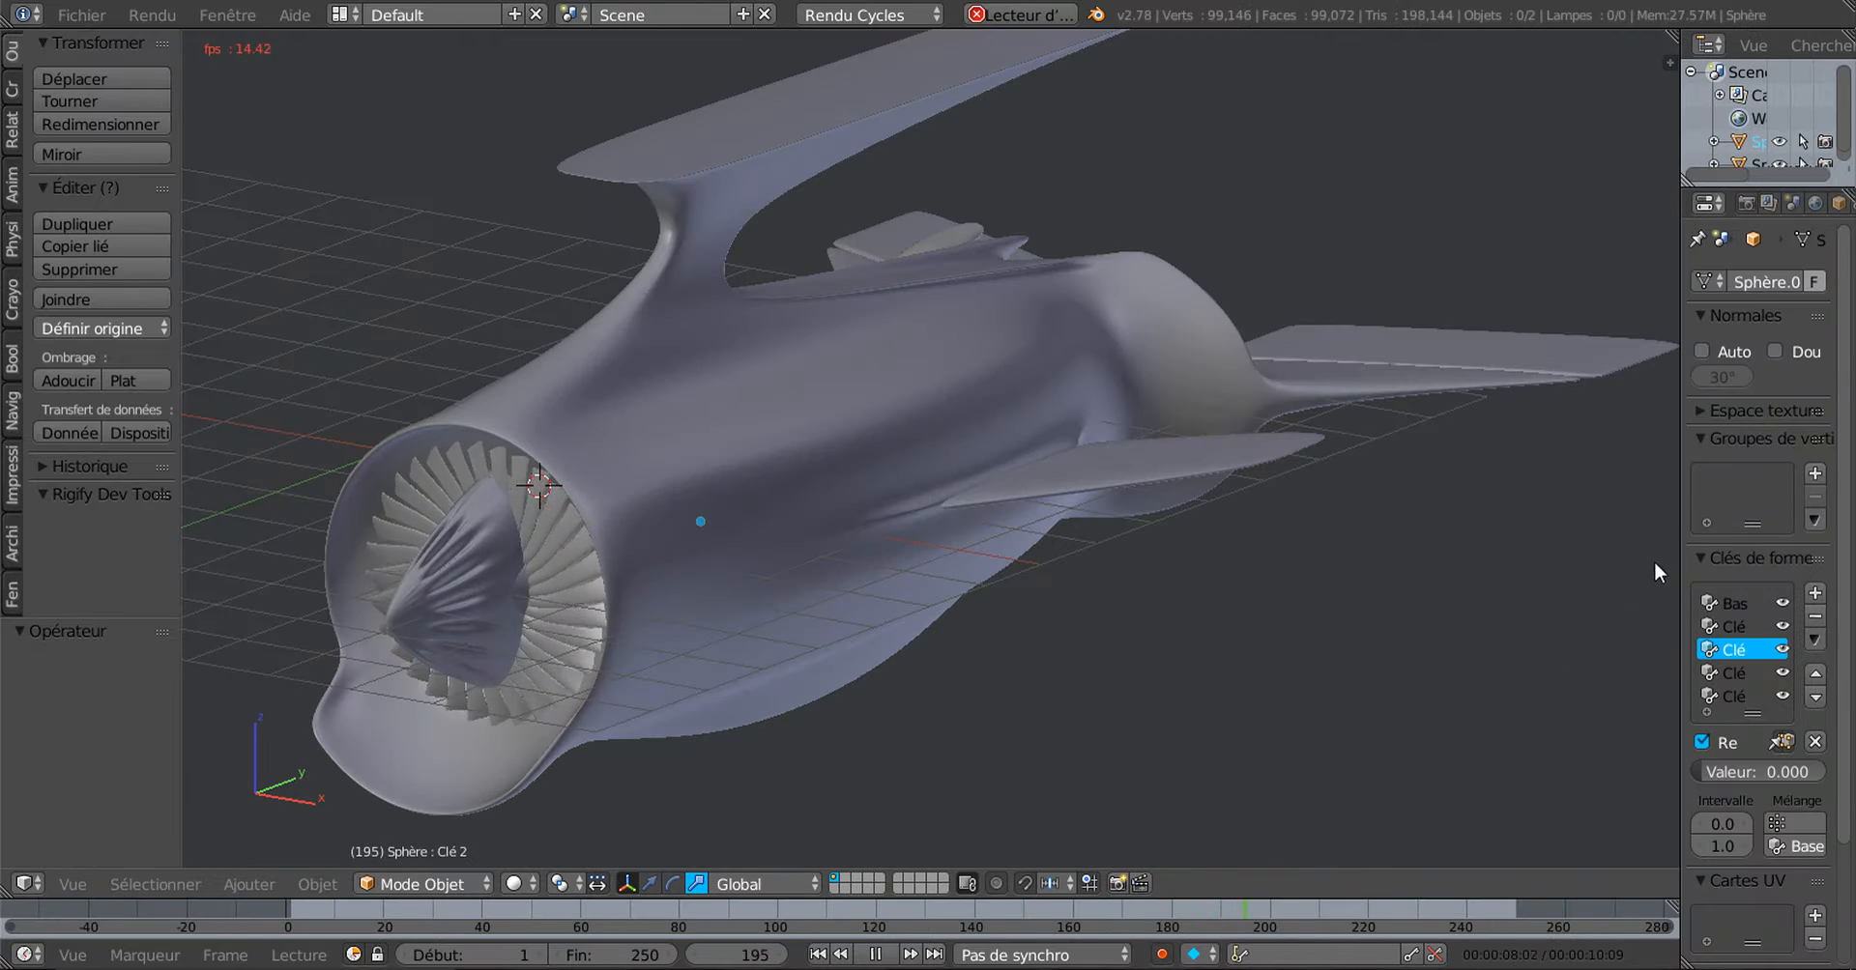
# Step: Widen the properties area and preview the effect of shape keys Clé 2, Clé 3 and Clé 4 on the aircraft mesh
pyautogui.moveTo(1683, 619); pyautogui.dragTo(1471, 621)
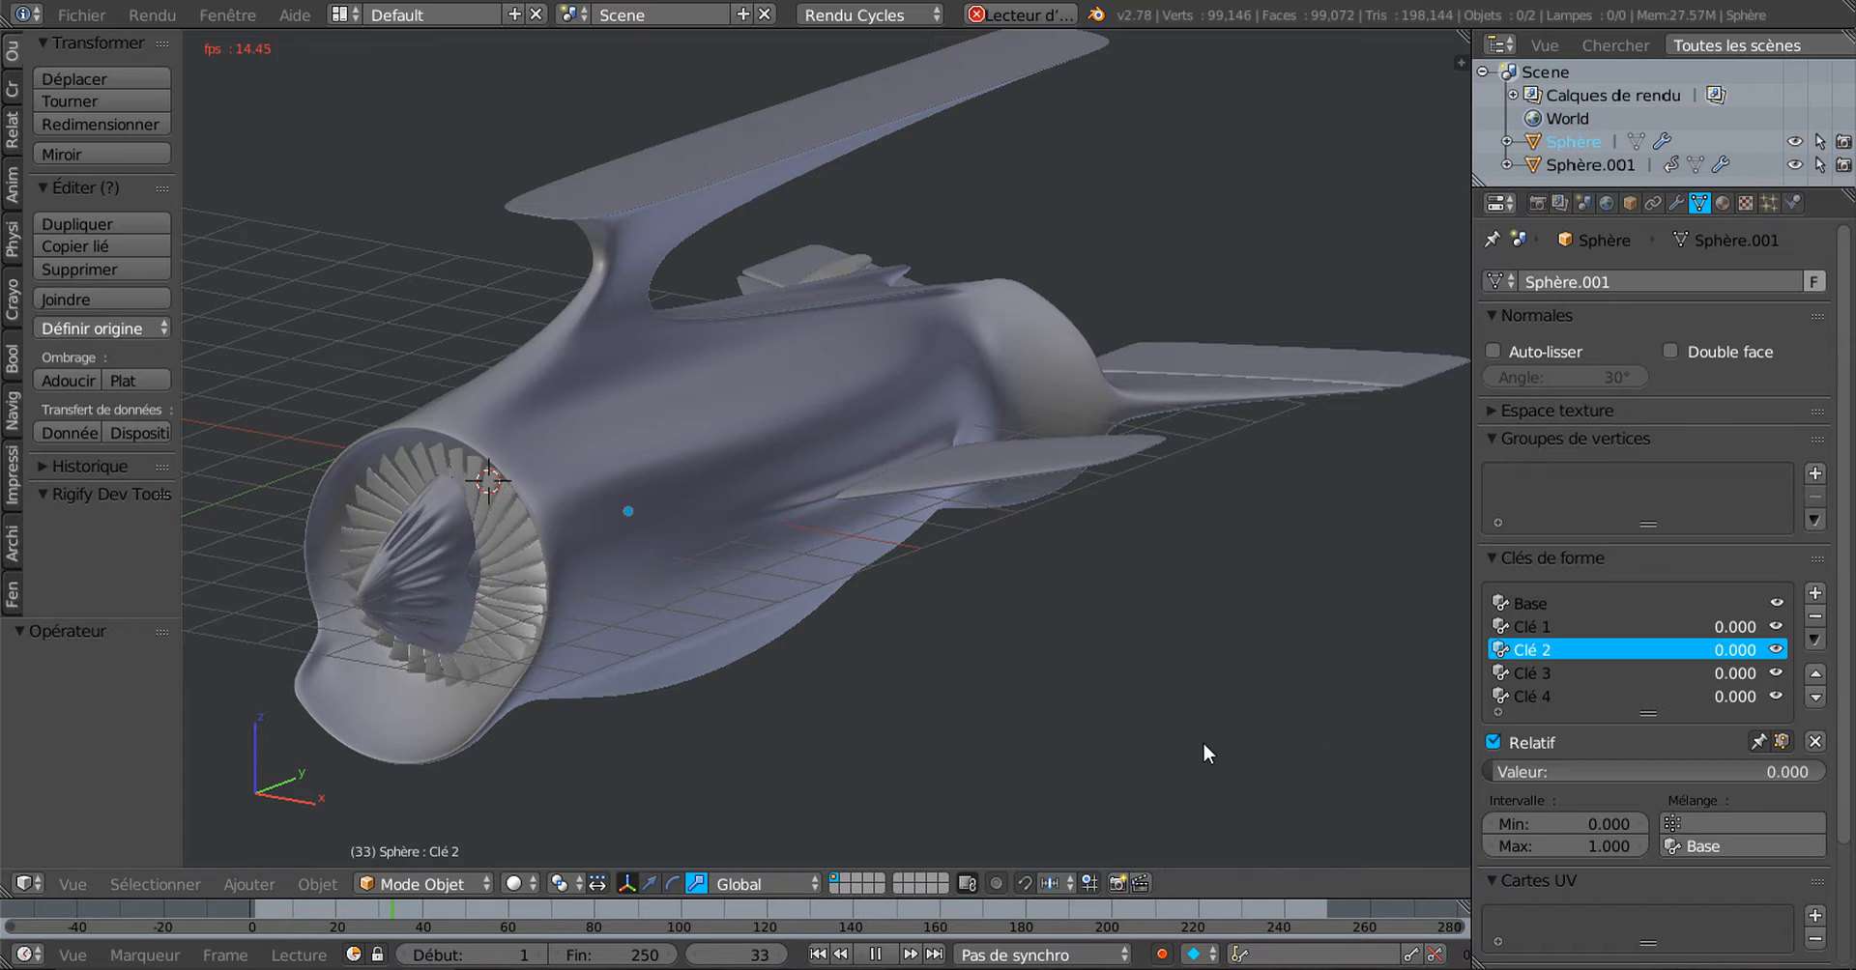
pyautogui.moveTo(1144, 732); pyautogui.dragTo(987, 742, button='middle')
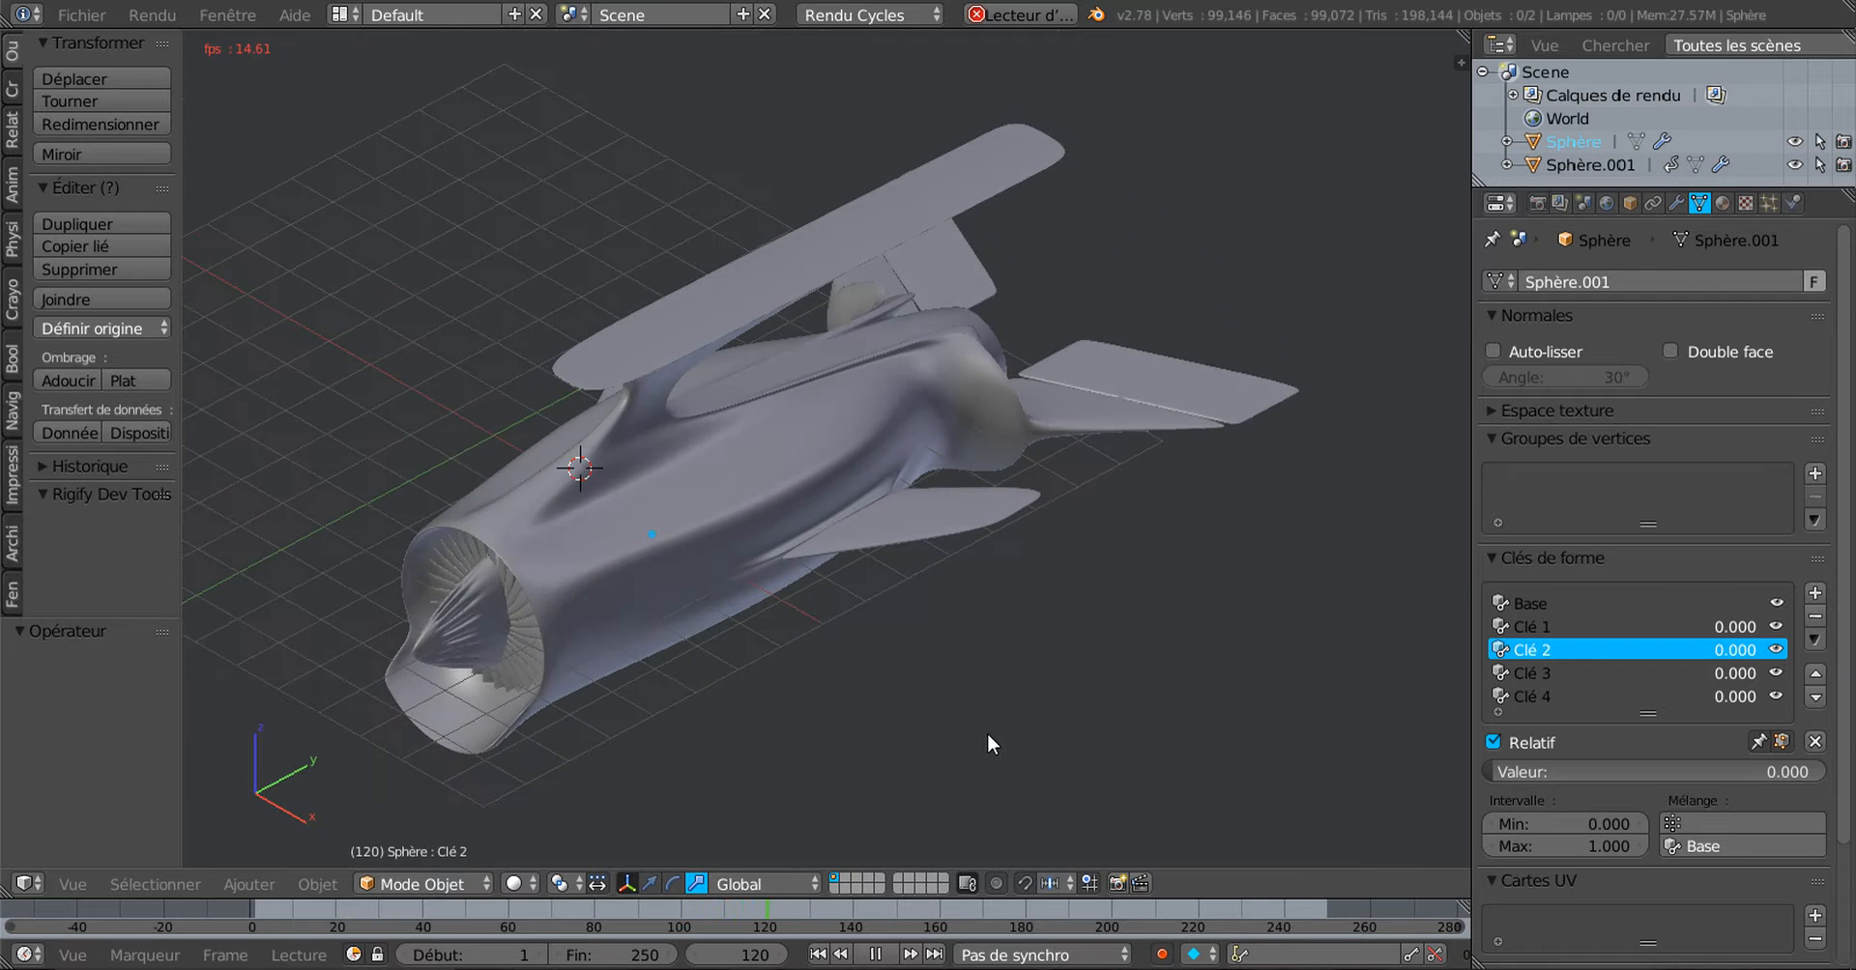
pyautogui.scroll(3, 987, 742)
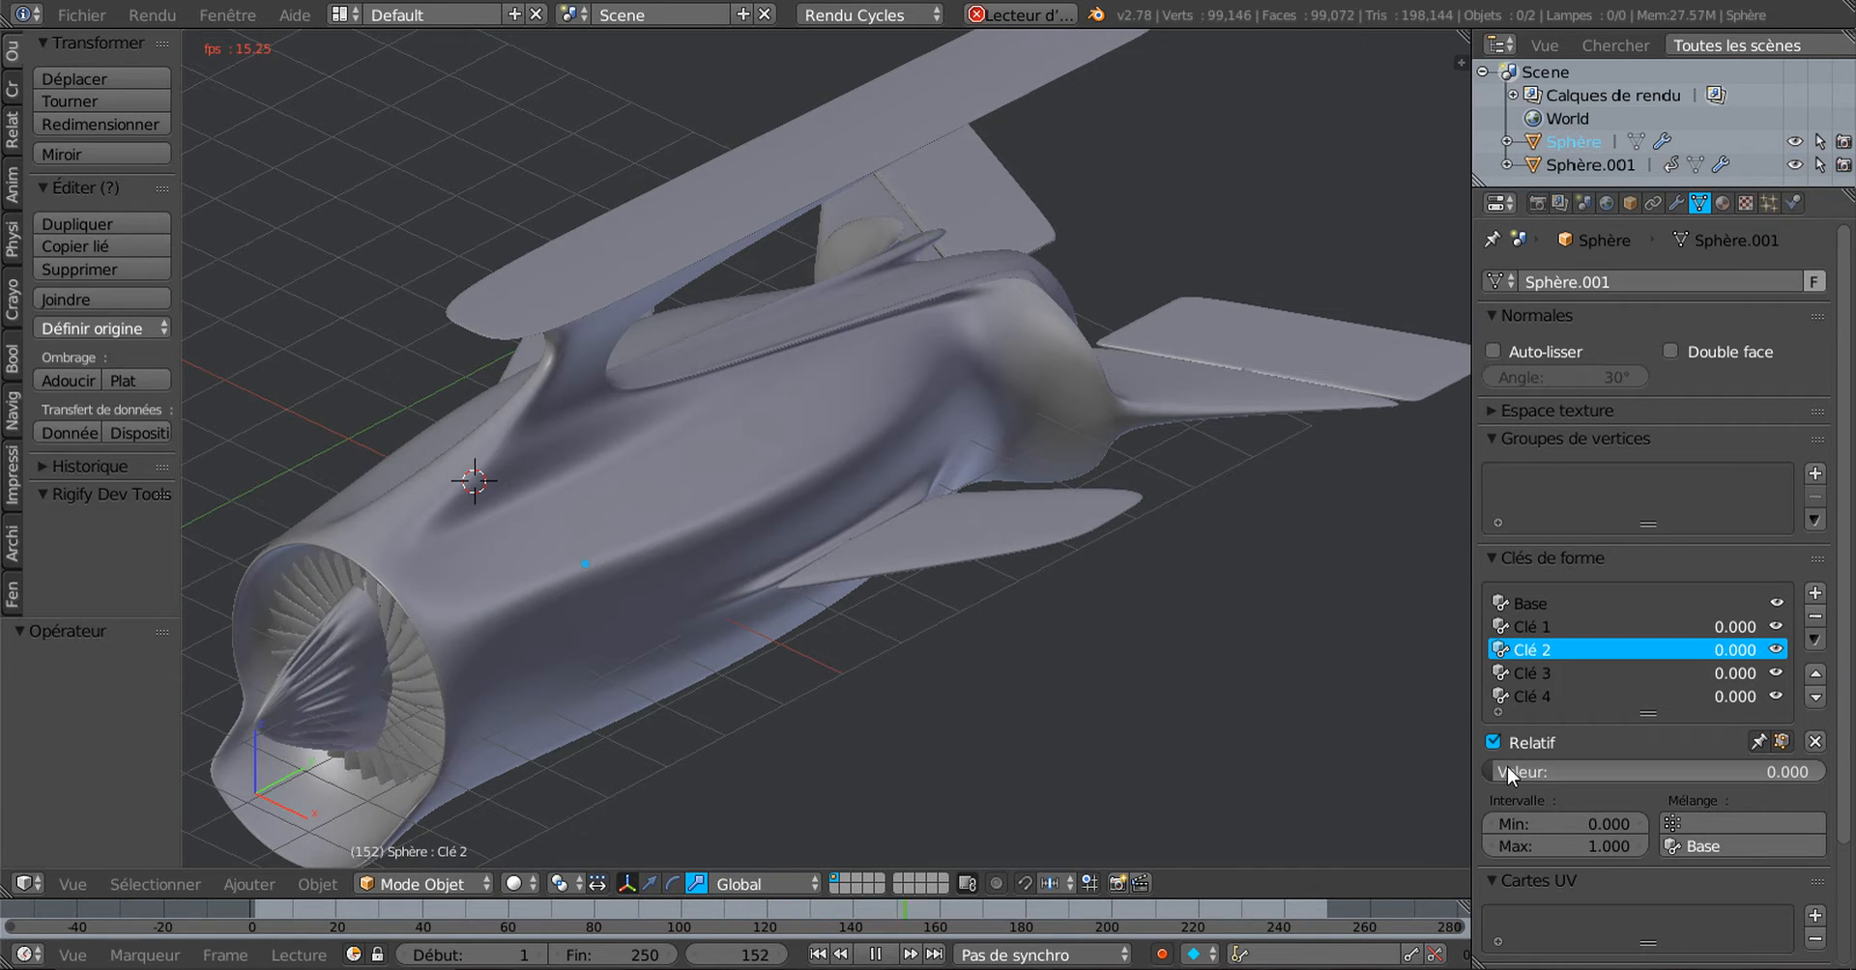
pyautogui.moveTo(1508, 774); pyautogui.dragTo(1450, 766)
pyautogui.click(1516, 679)
pyautogui.moveTo(1330, 760); pyautogui.dragTo(1239, 713, button='middle')
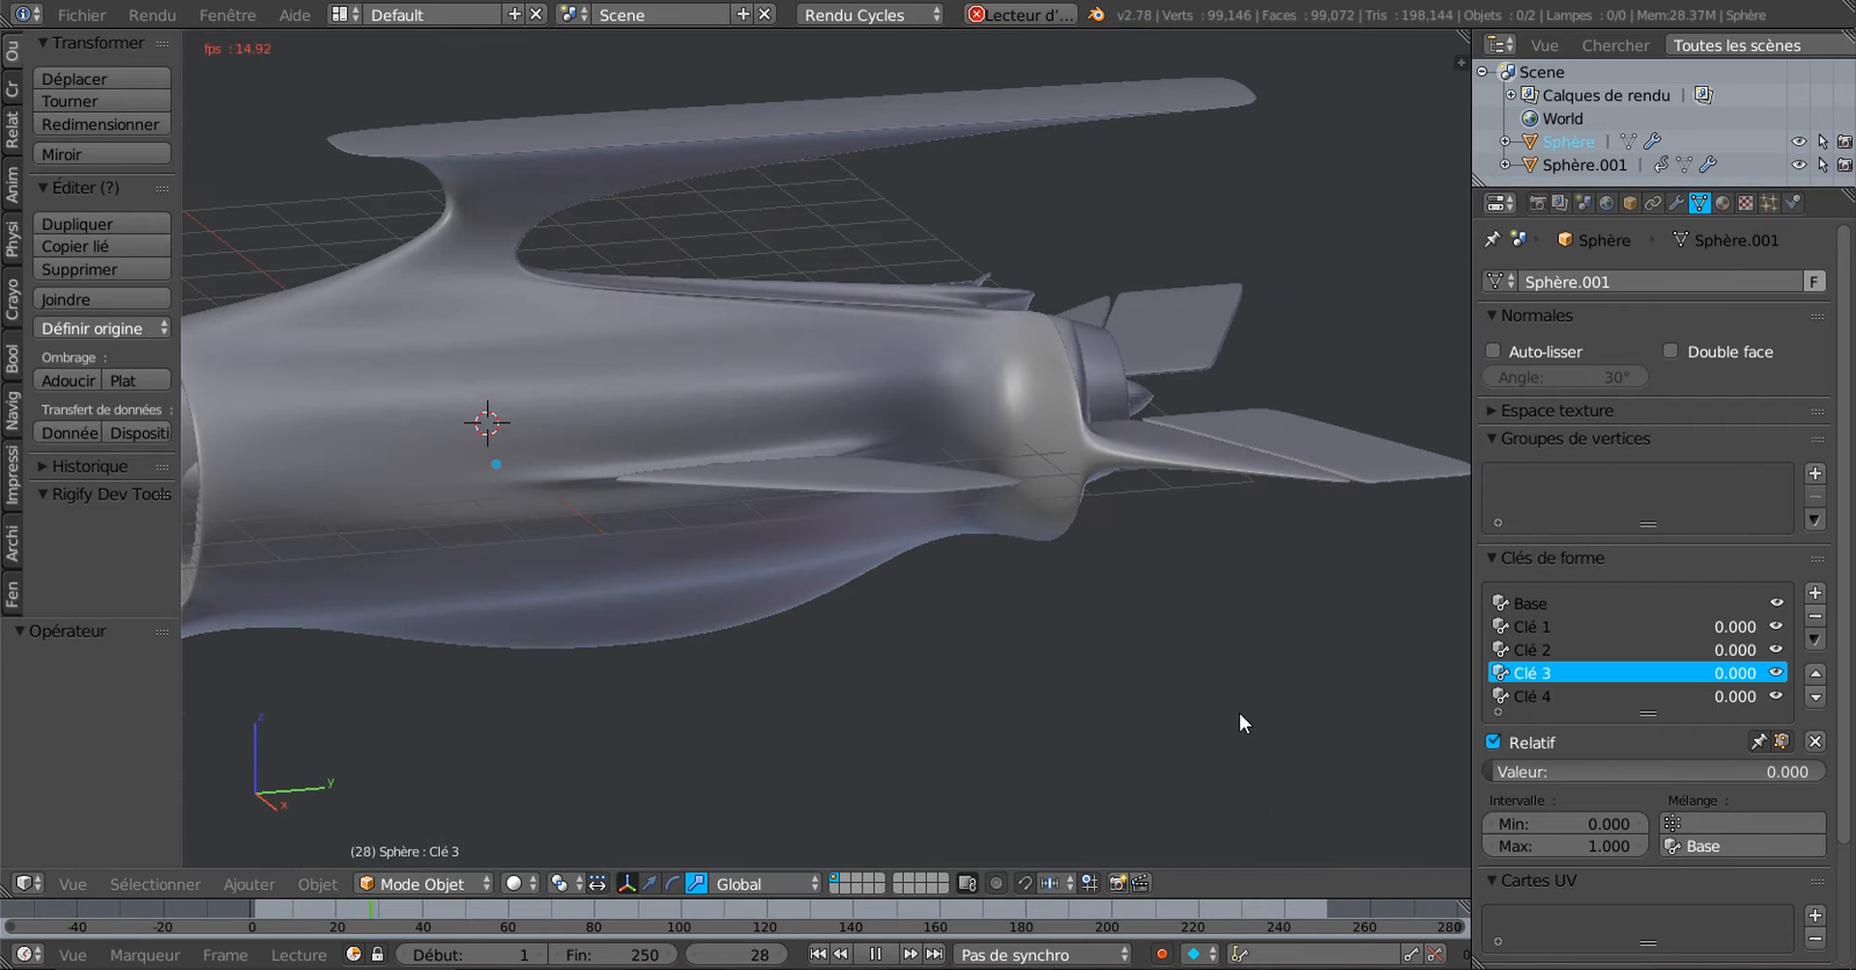
pyautogui.click(1540, 688)
pyautogui.moveTo(1521, 771)
pyautogui.mouseDown()
pyautogui.moveTo(1818, 772)
pyautogui.moveTo(1508, 771)
pyautogui.mouseUp()
# Step: Examine the turbine fan inside the aircraft's front air intake from several angles and distances
pyautogui.moveTo(1401, 795); pyautogui.dragTo(752, 740, button='middle')
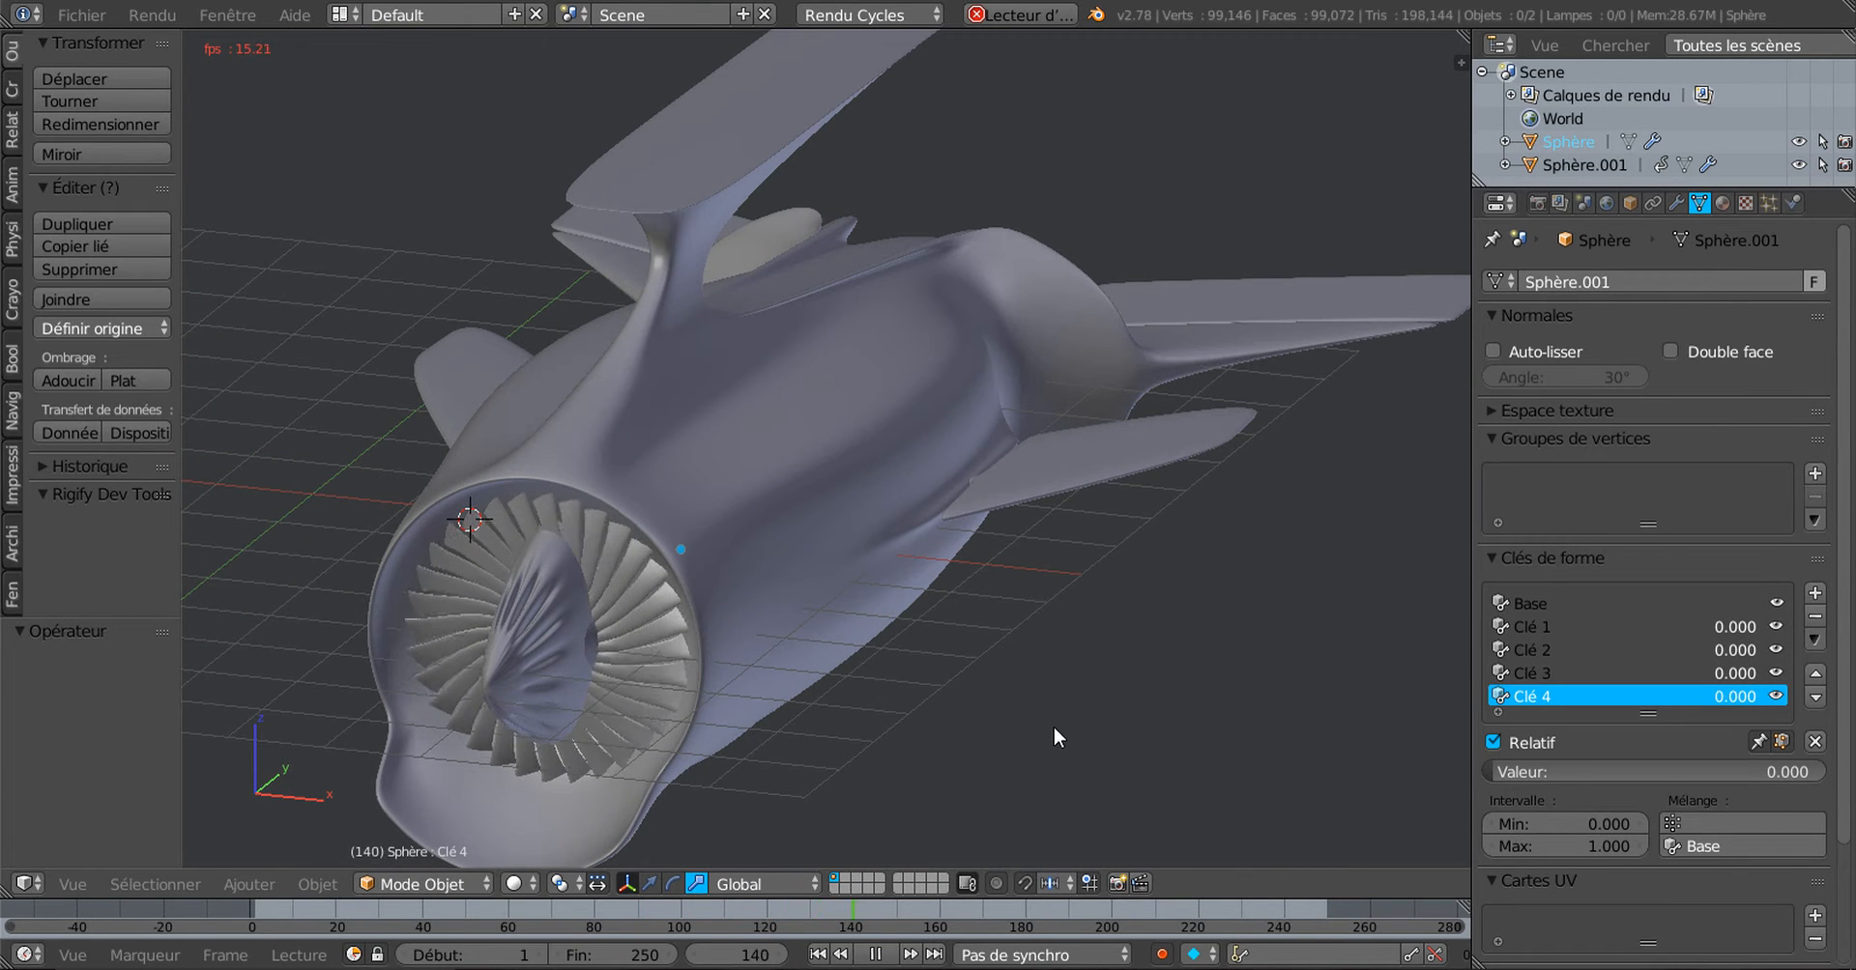
pyautogui.moveTo(1135, 708); pyautogui.dragTo(1141, 700, button='middle')
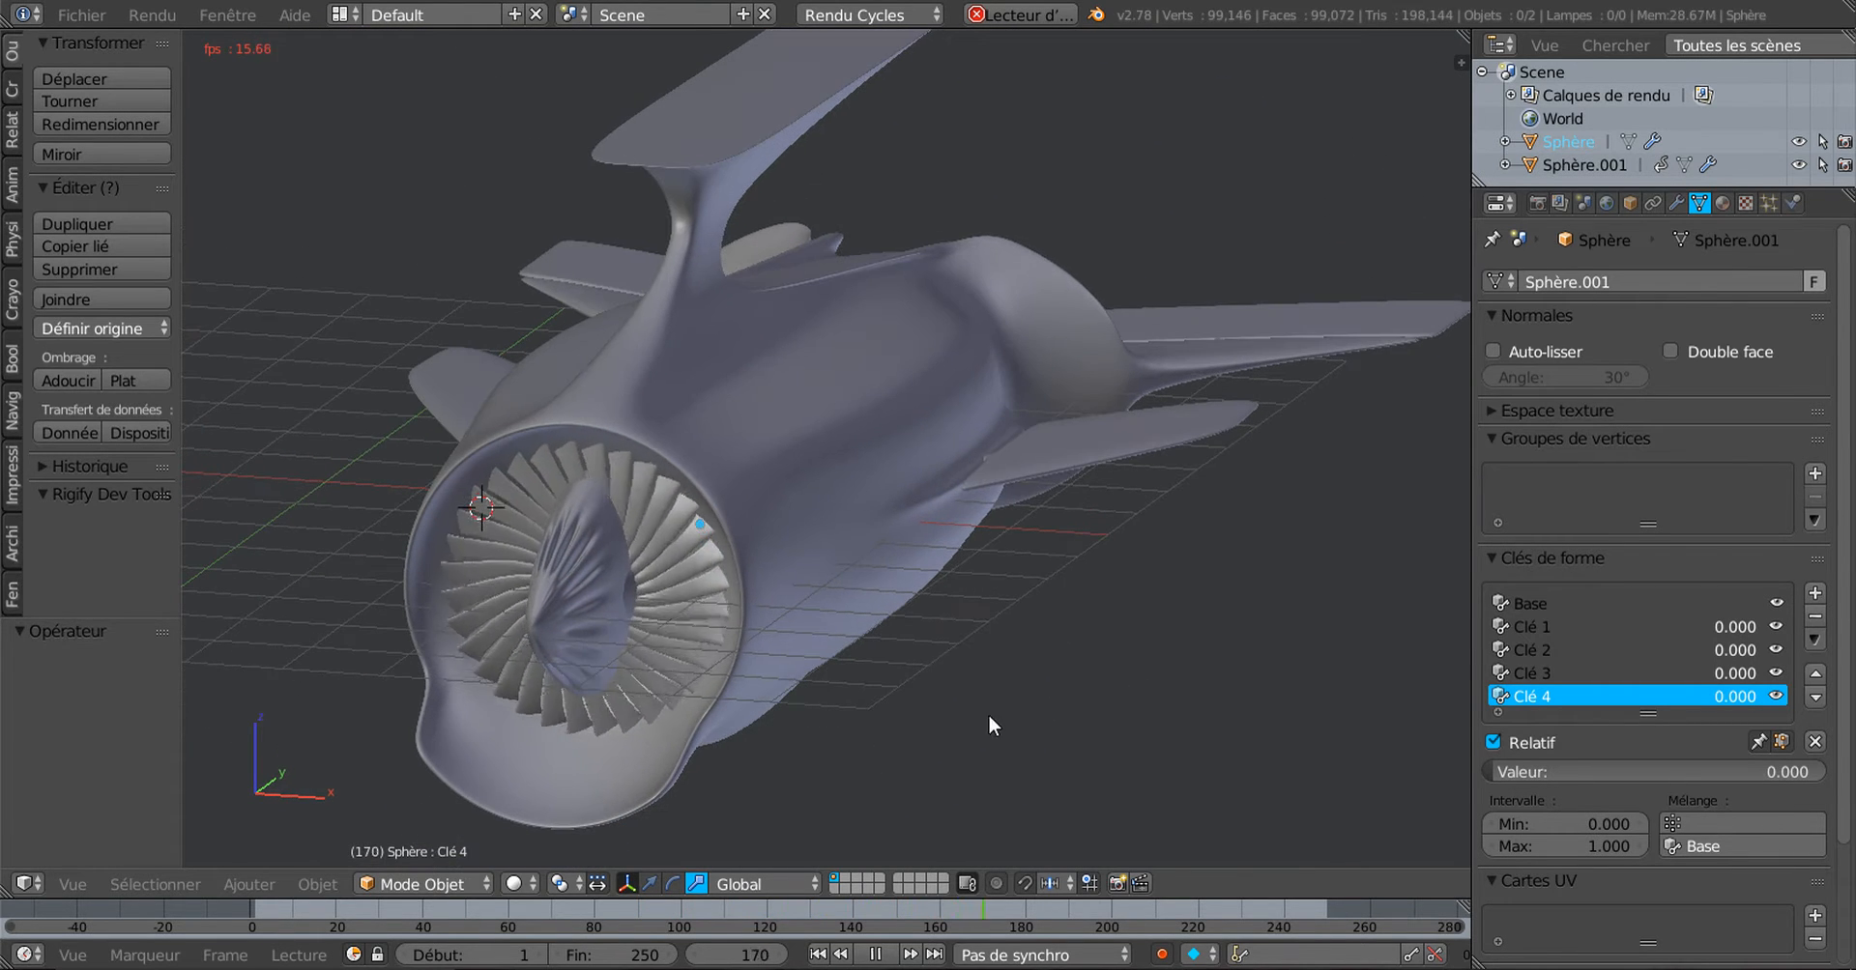
pyautogui.scroll(3, 988, 713)
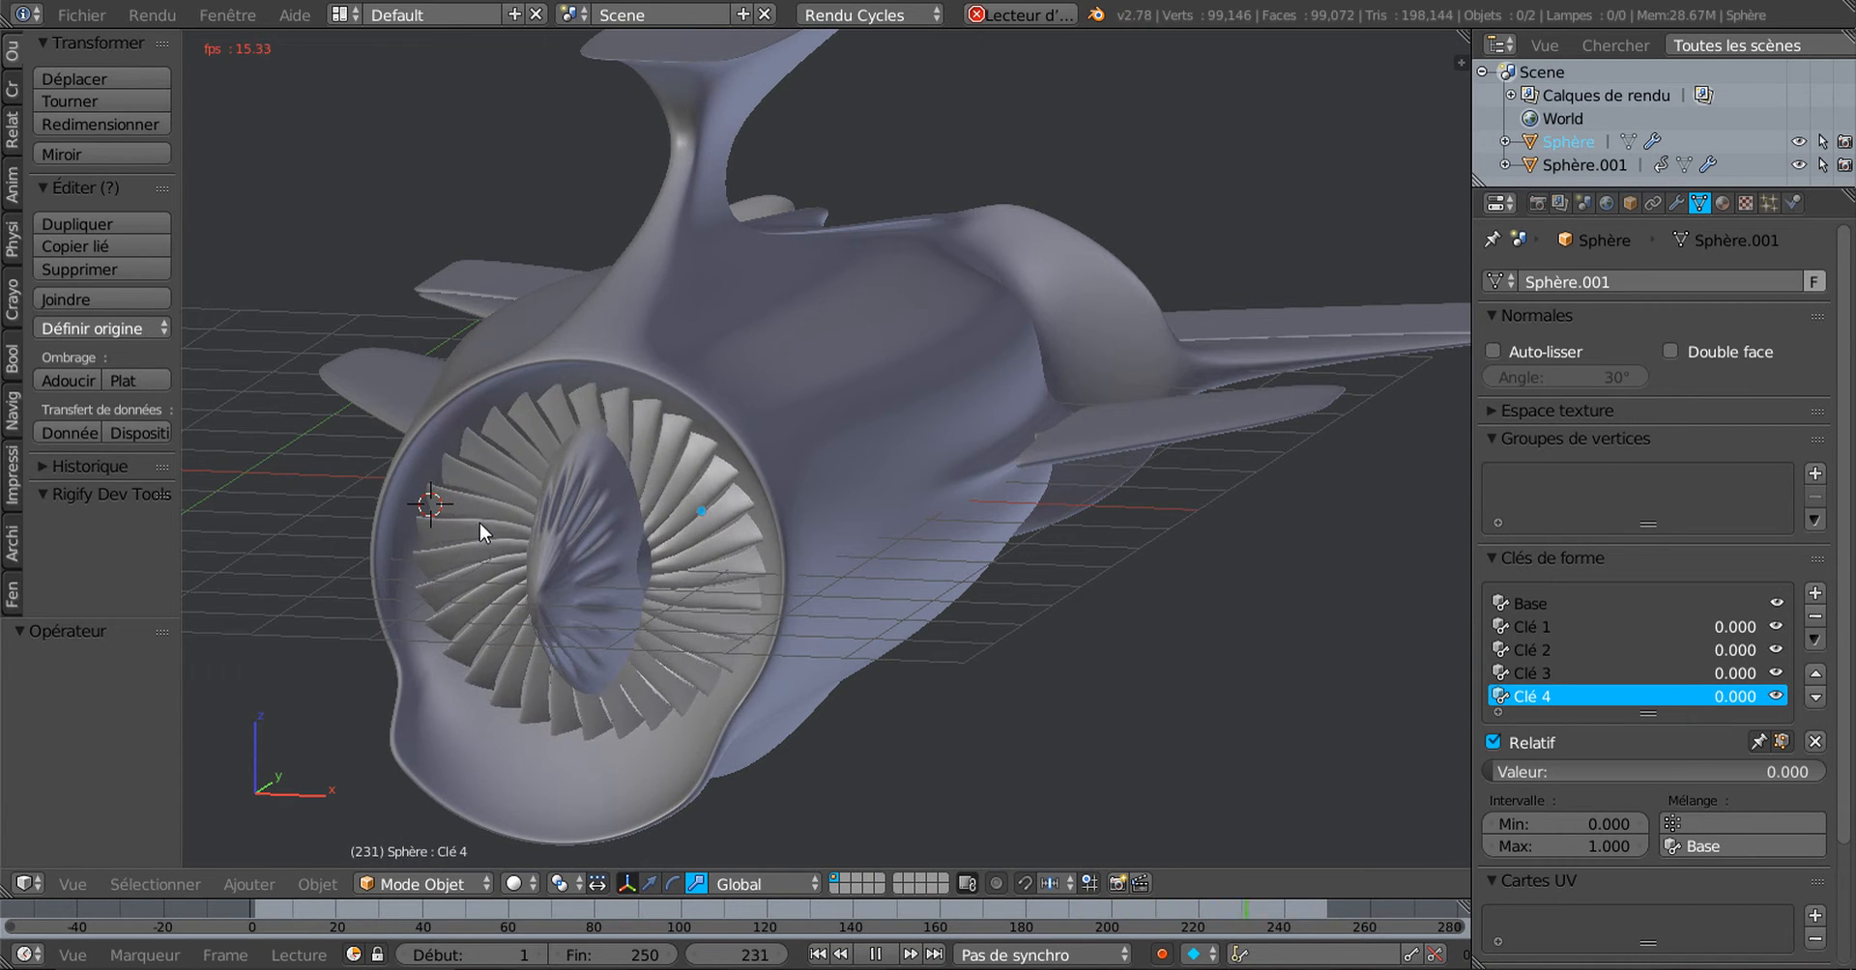
pyautogui.scroll(-2, 957, 626)
pyautogui.moveTo(940, 638); pyautogui.dragTo(971, 611, button='middle')
pyautogui.scroll(2, 764, 593)
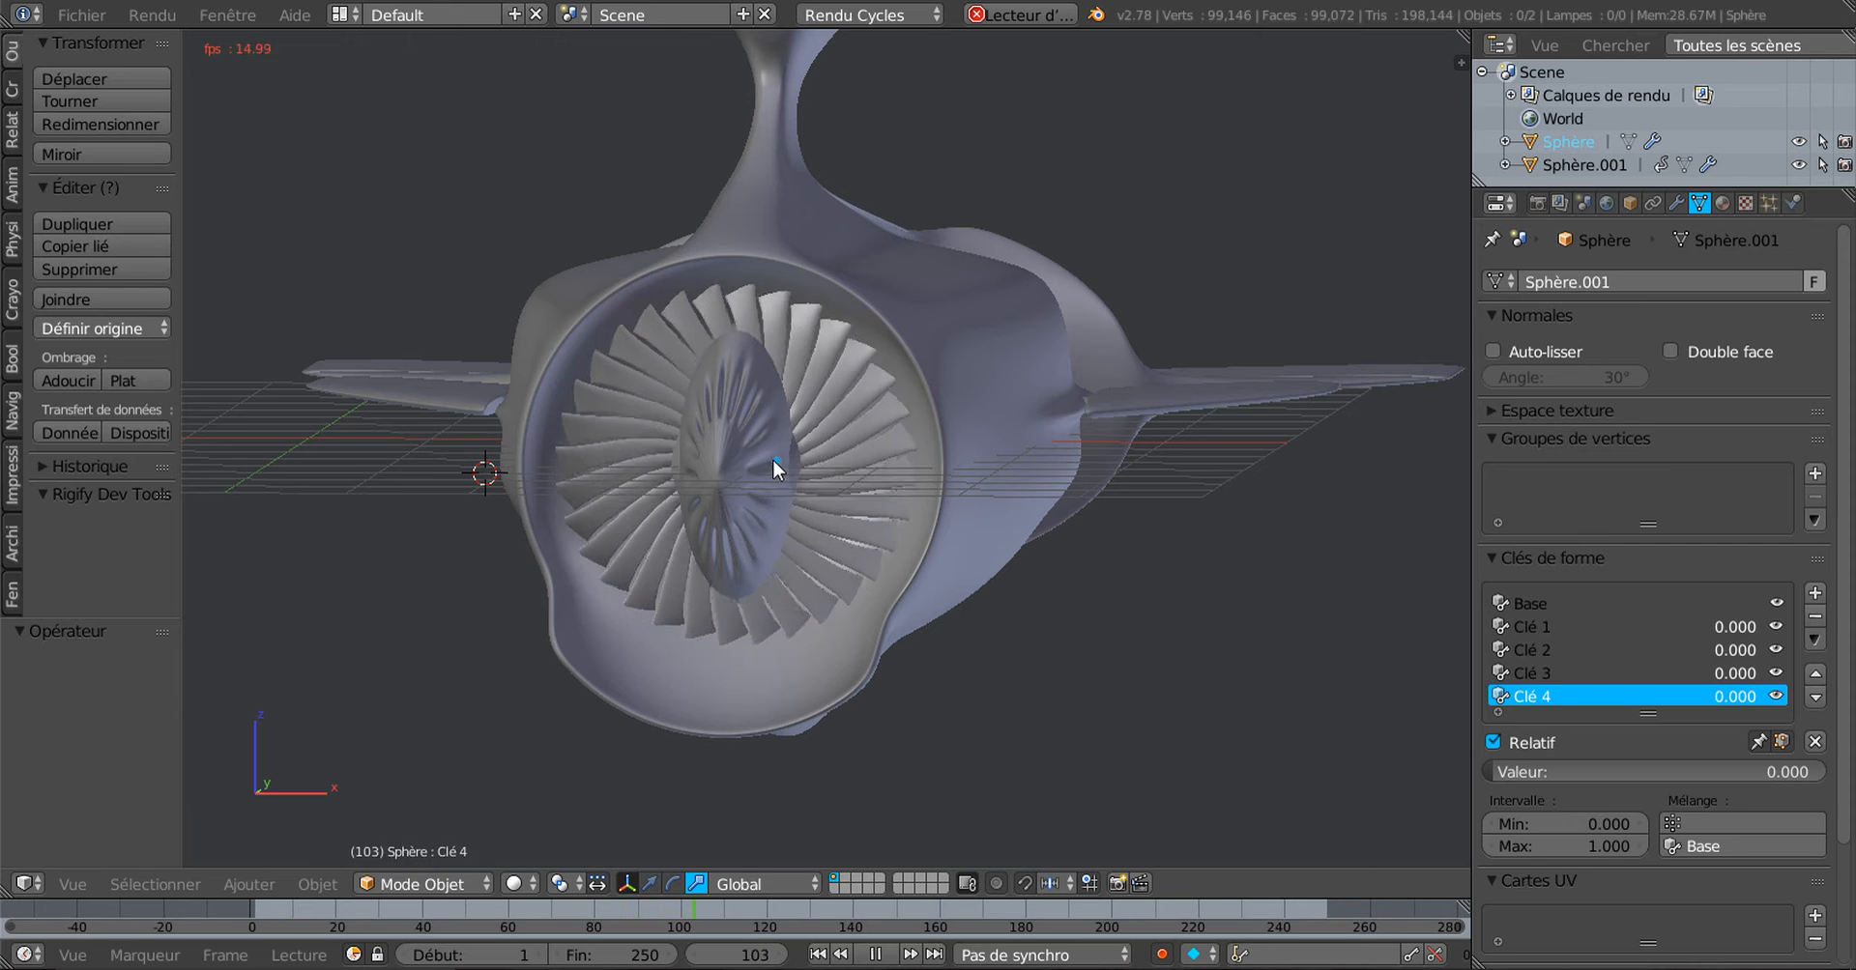
pyautogui.moveTo(773, 460); pyautogui.dragTo(653, 499, button='middle')
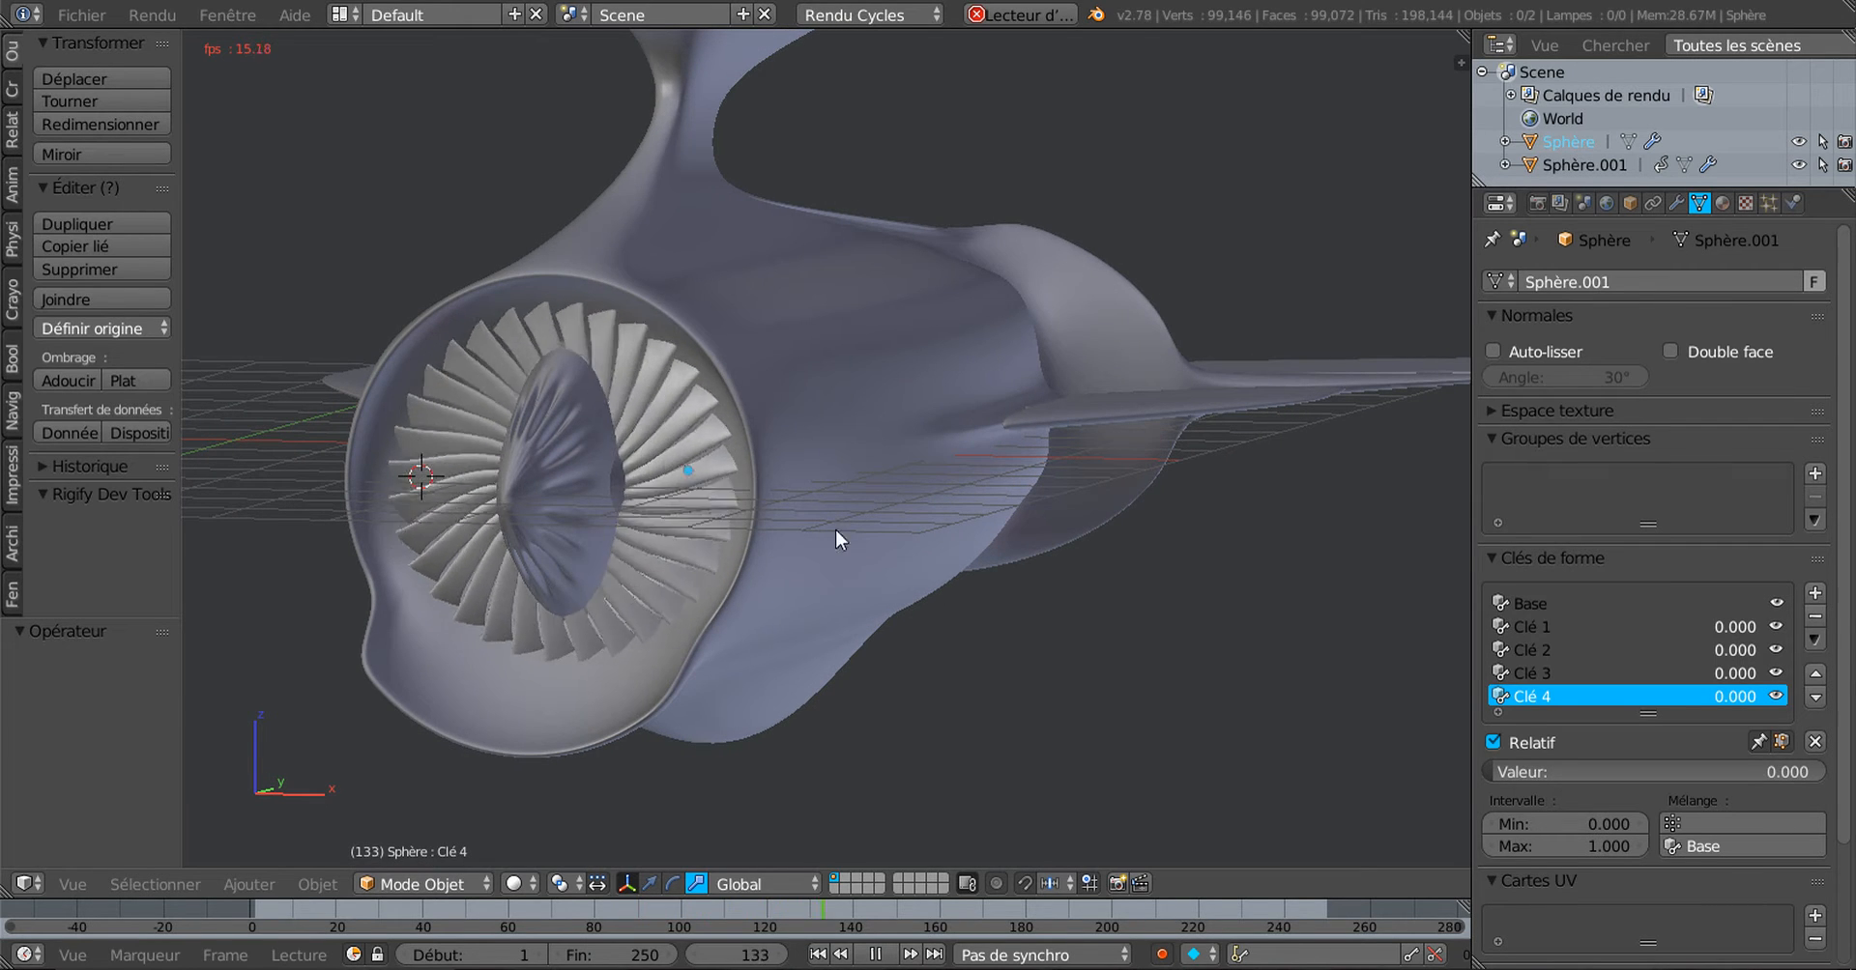
pyautogui.scroll(-2, 1156, 669)
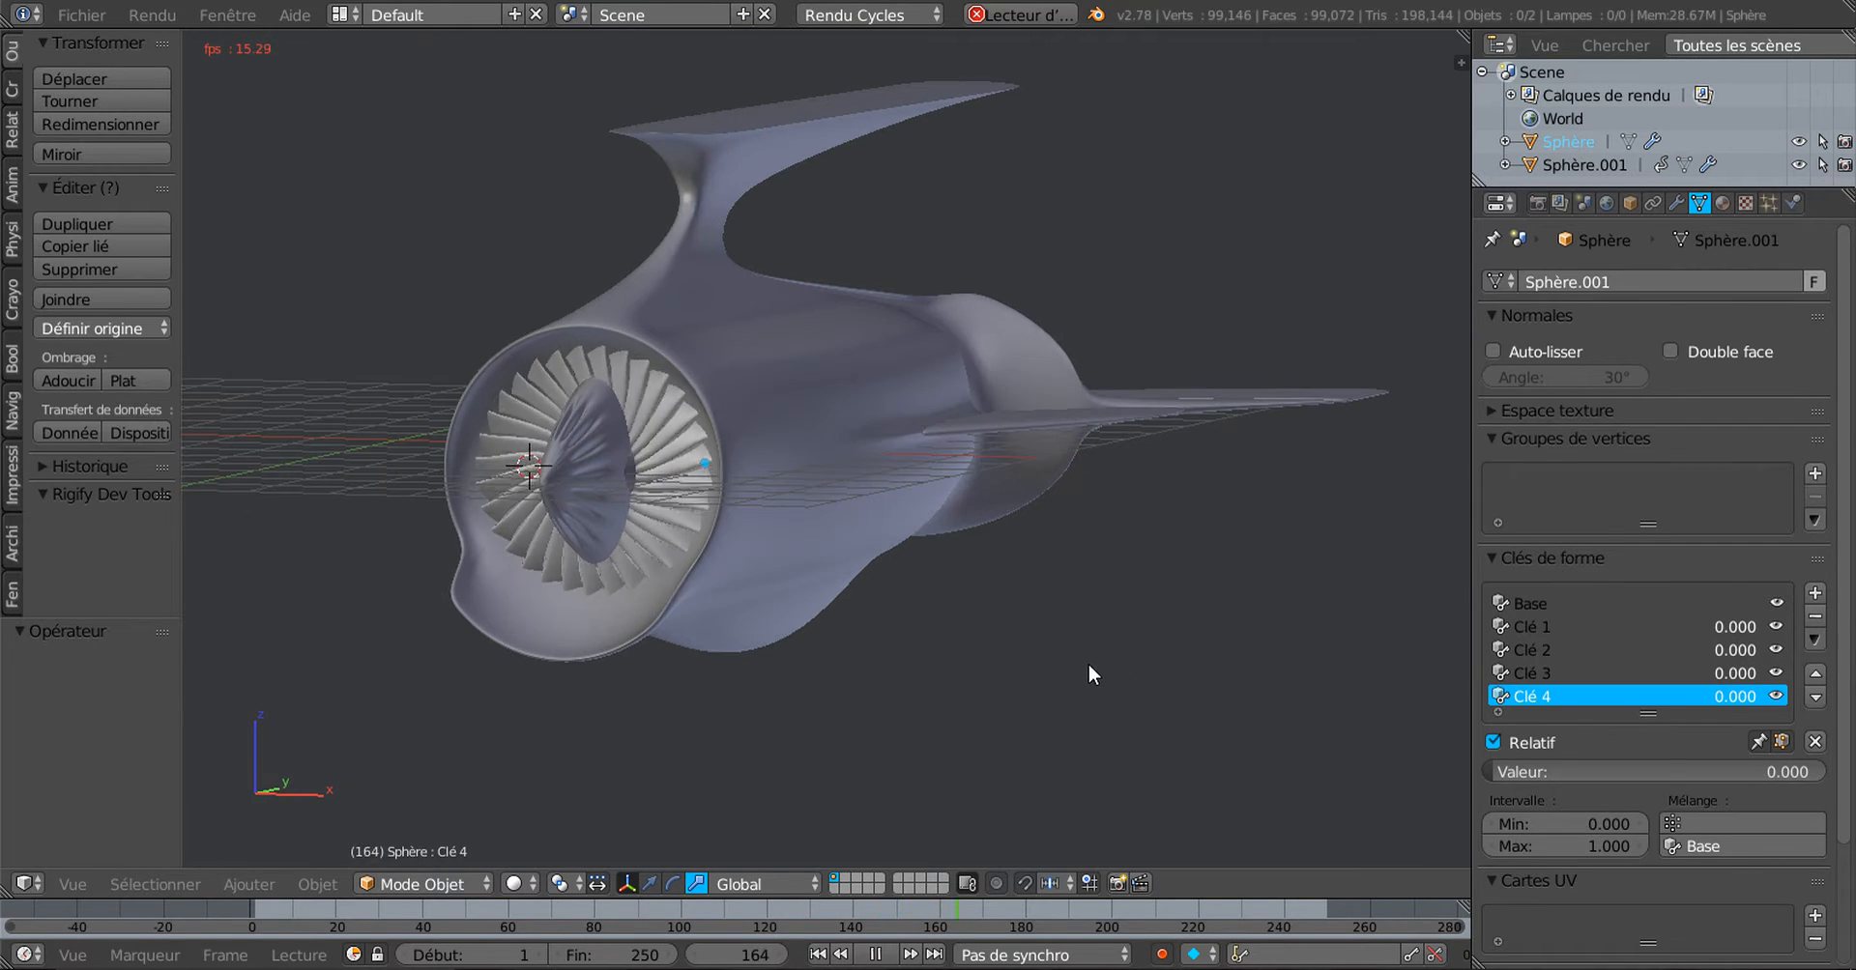
pyautogui.moveTo(1133, 658); pyautogui.dragTo(1064, 667, button='middle')
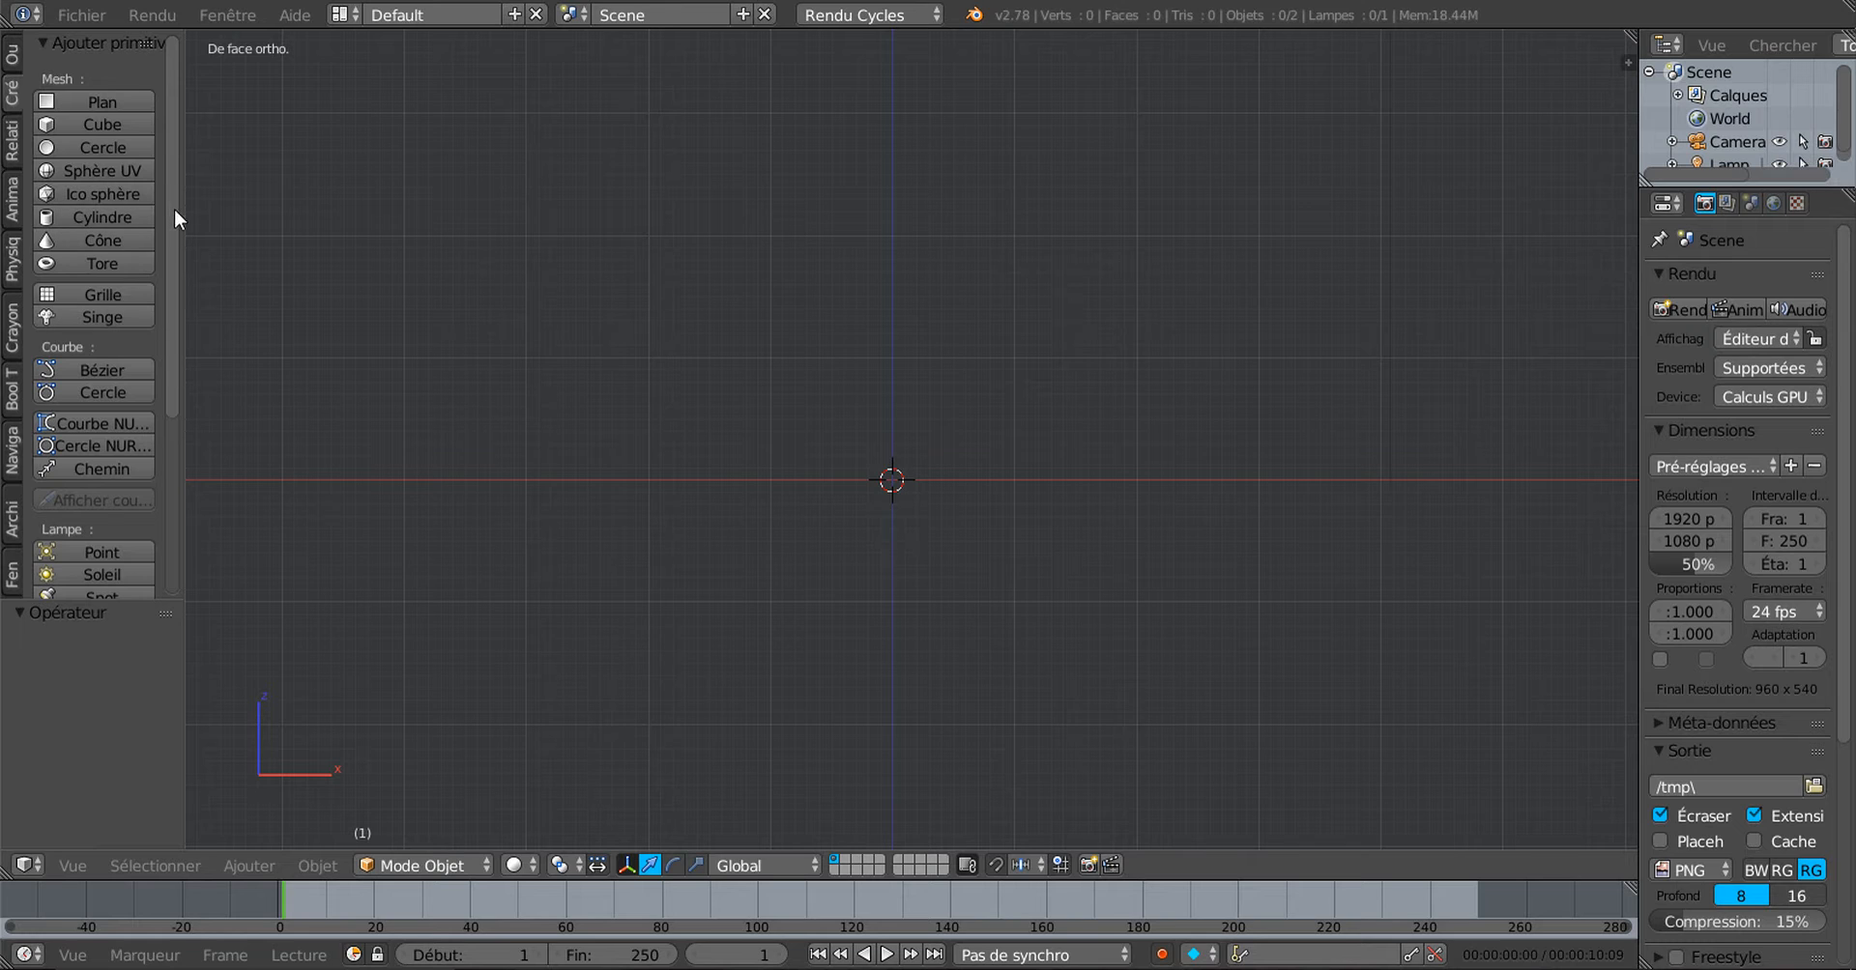
# Step: Add a 32-vertex mesh circle of radius 1 at the origin and put it in Edit Mode in top view
pyautogui.scroll(-2, 178, 241)
pyautogui.scroll(2, 174, 203)
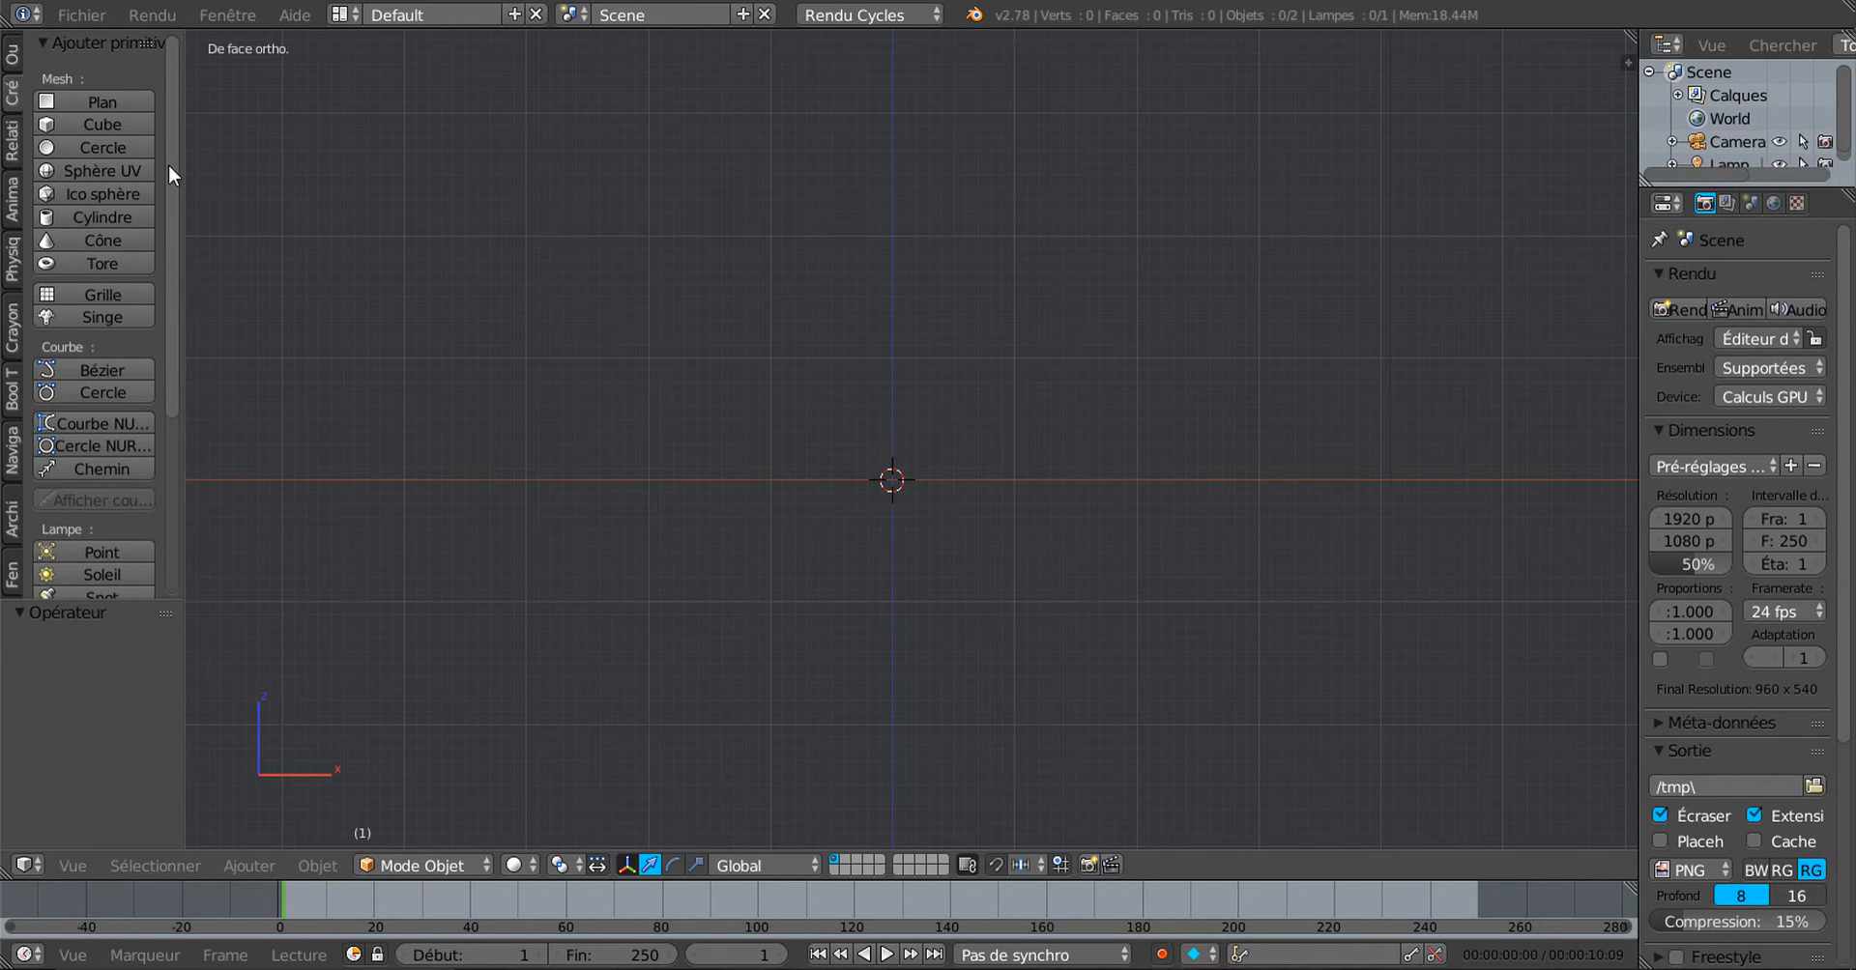
pyautogui.click(89, 145)
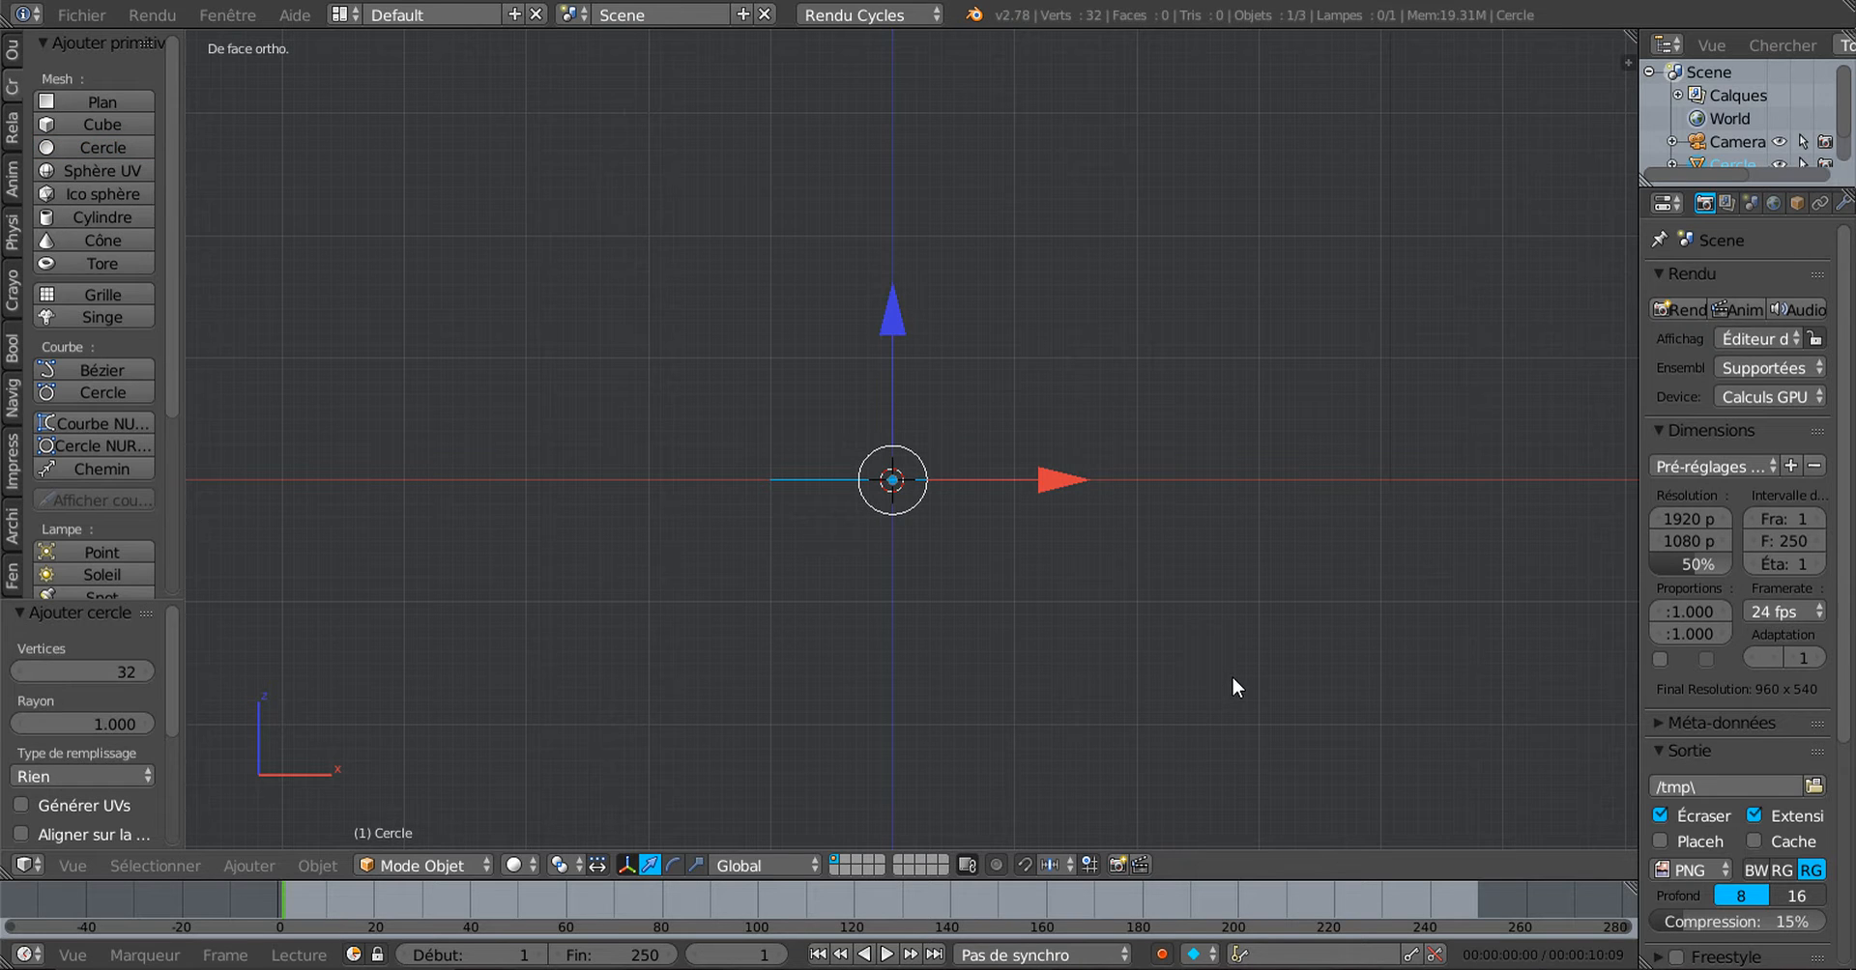
pyautogui.press('KP_7')
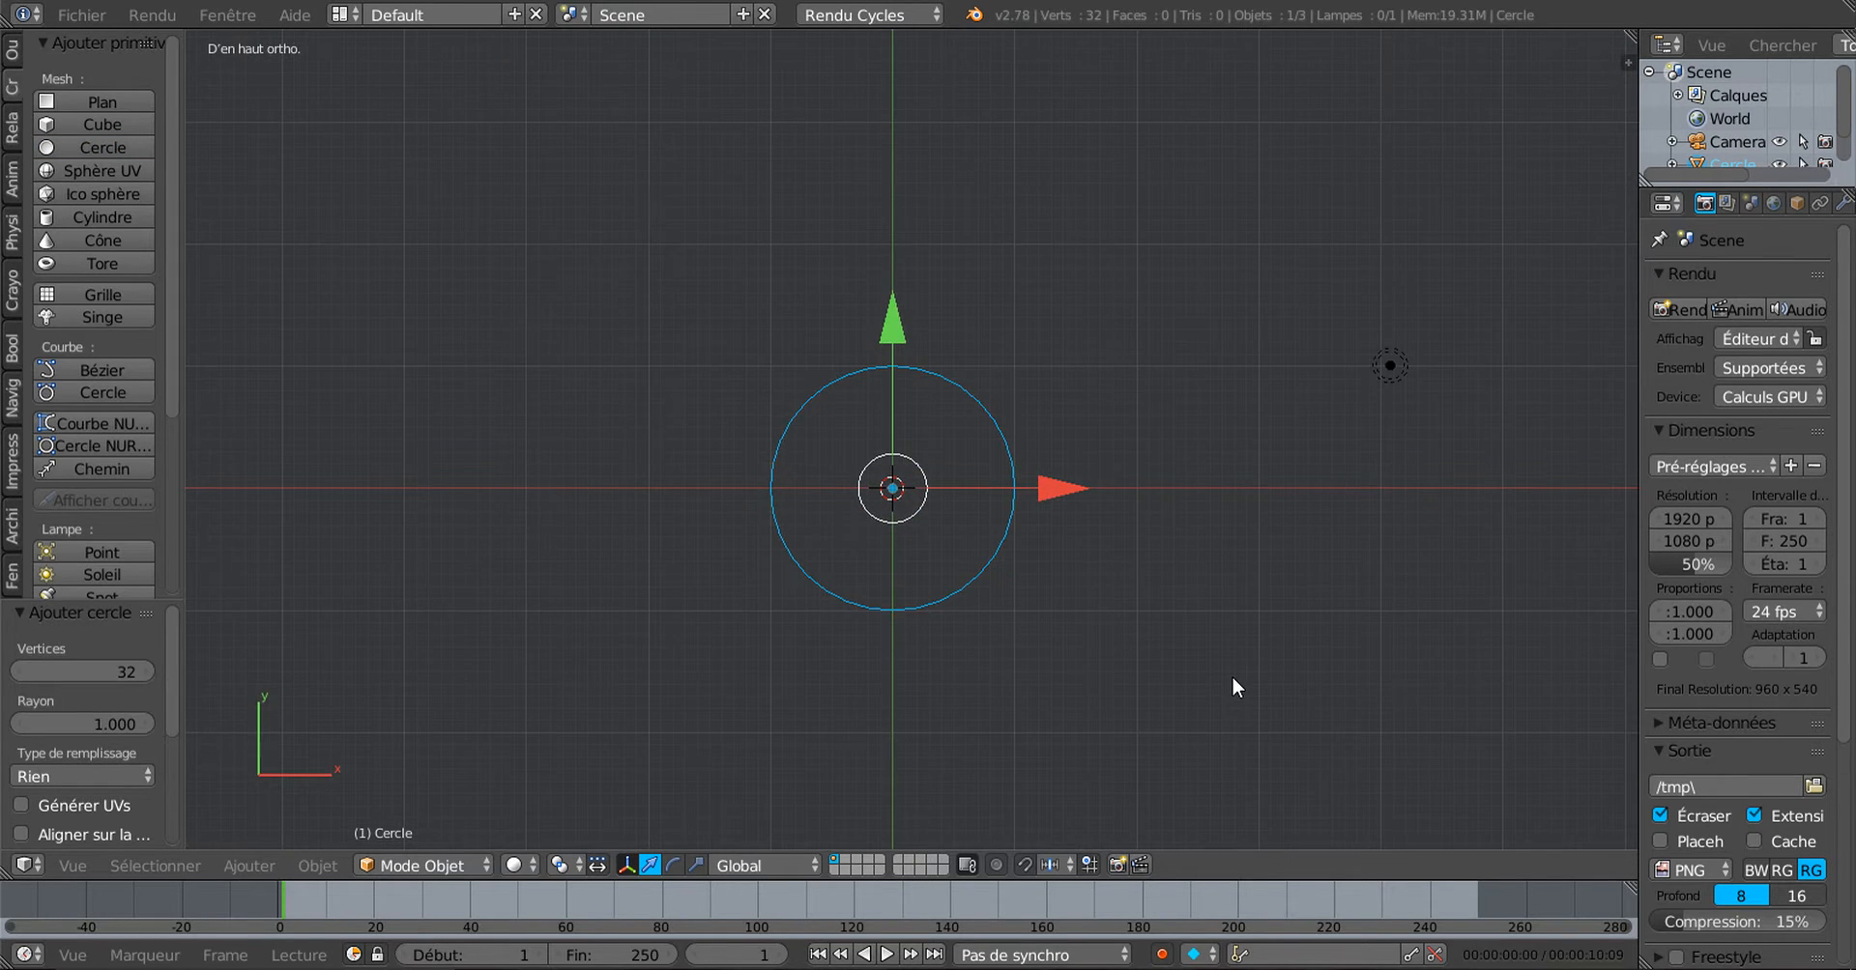
pyautogui.press('Tab')
pyautogui.scroll(2, 1232, 677)
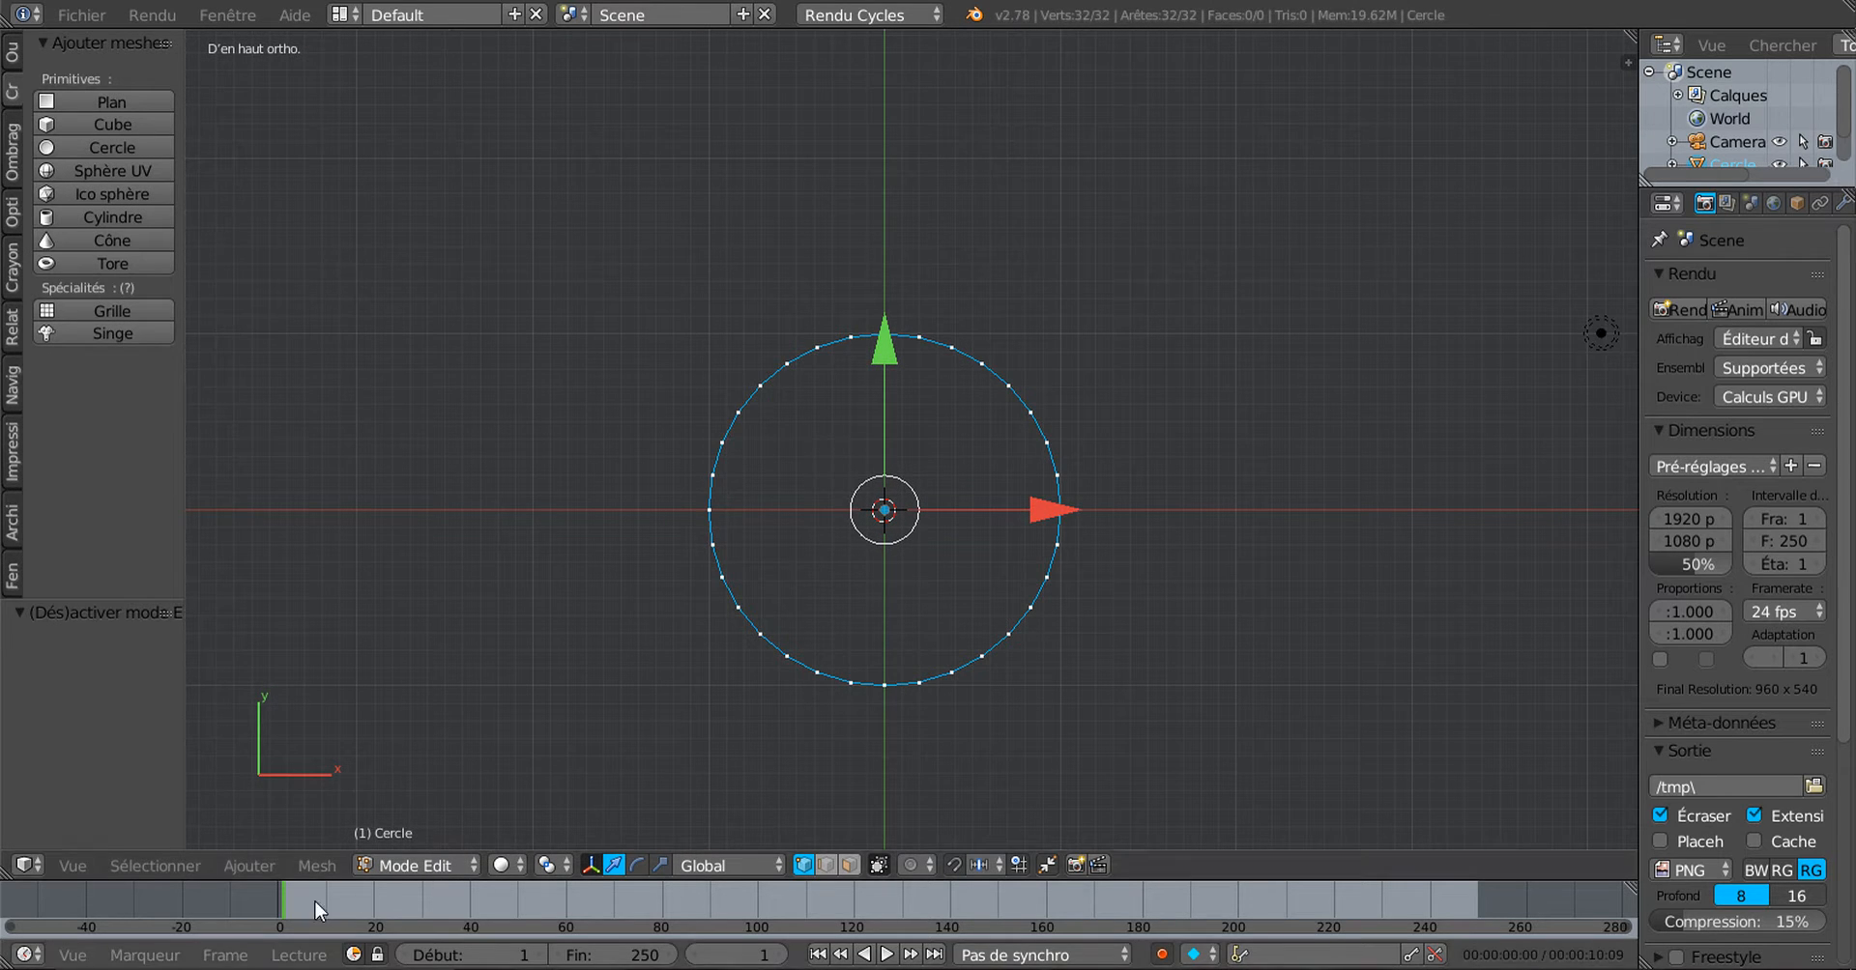
# Step: Select every other vertex of the circle with Checker Deselect and delete those vertices
pyautogui.click(176, 861)
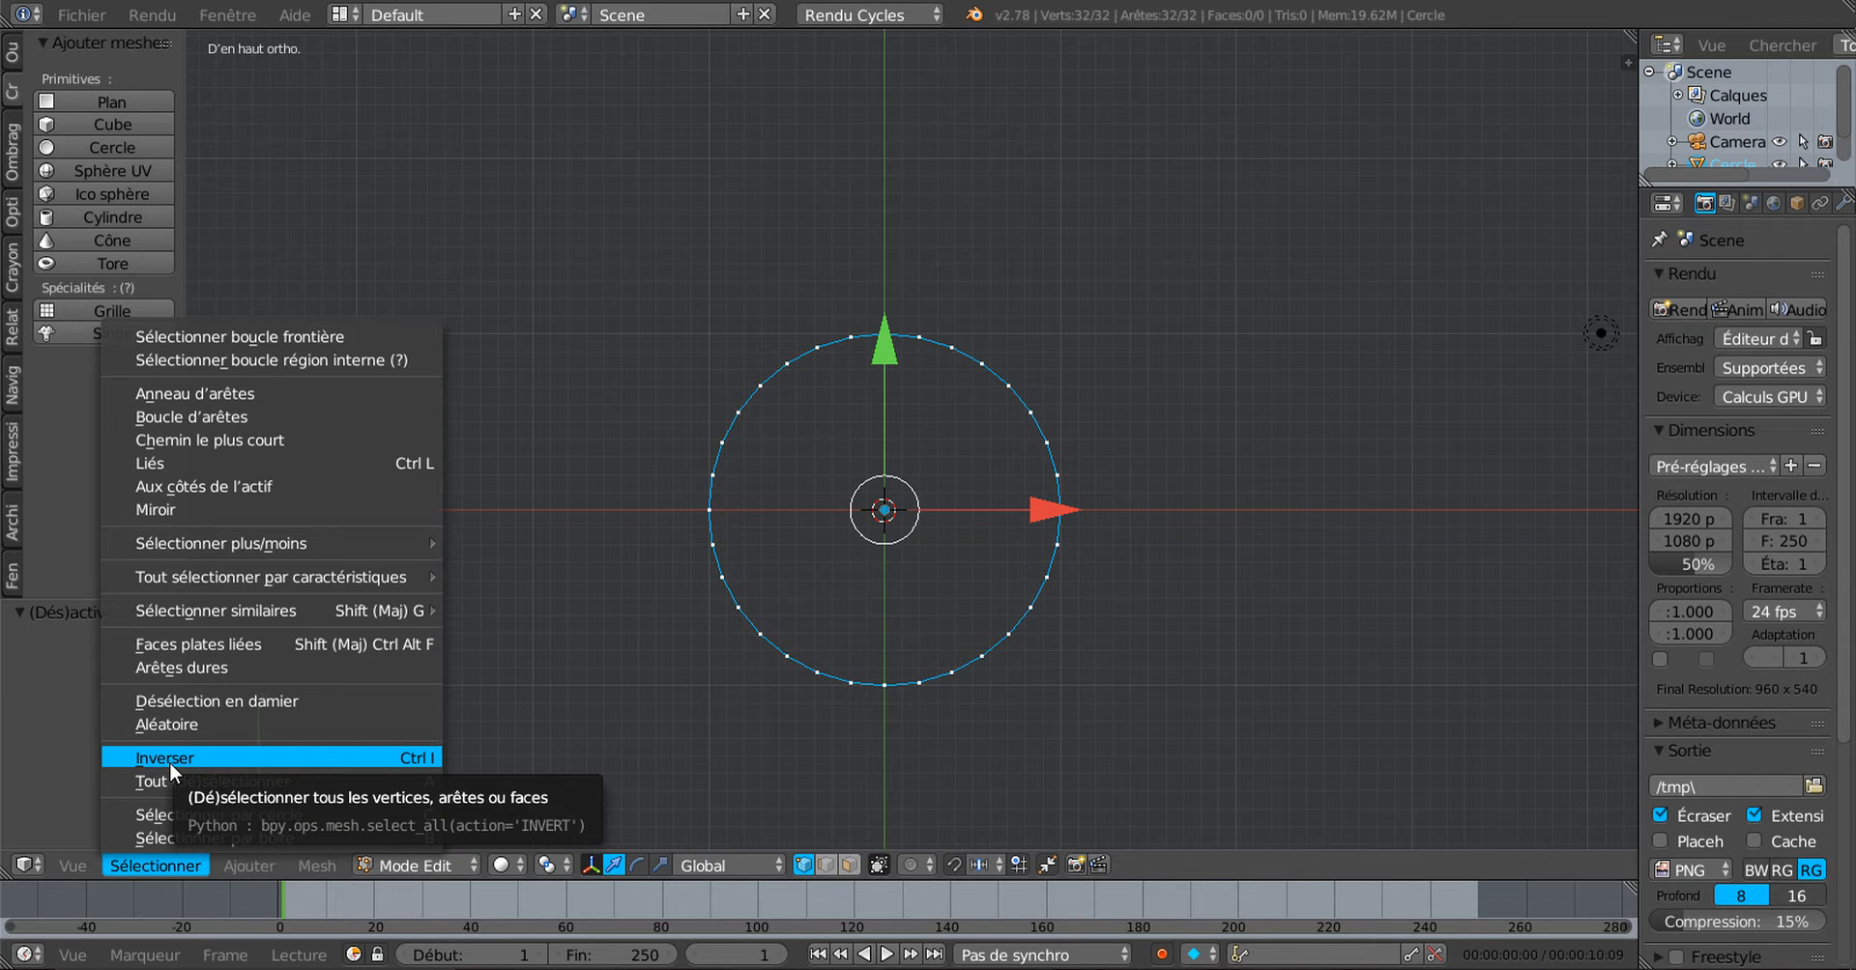
pyautogui.click(180, 701)
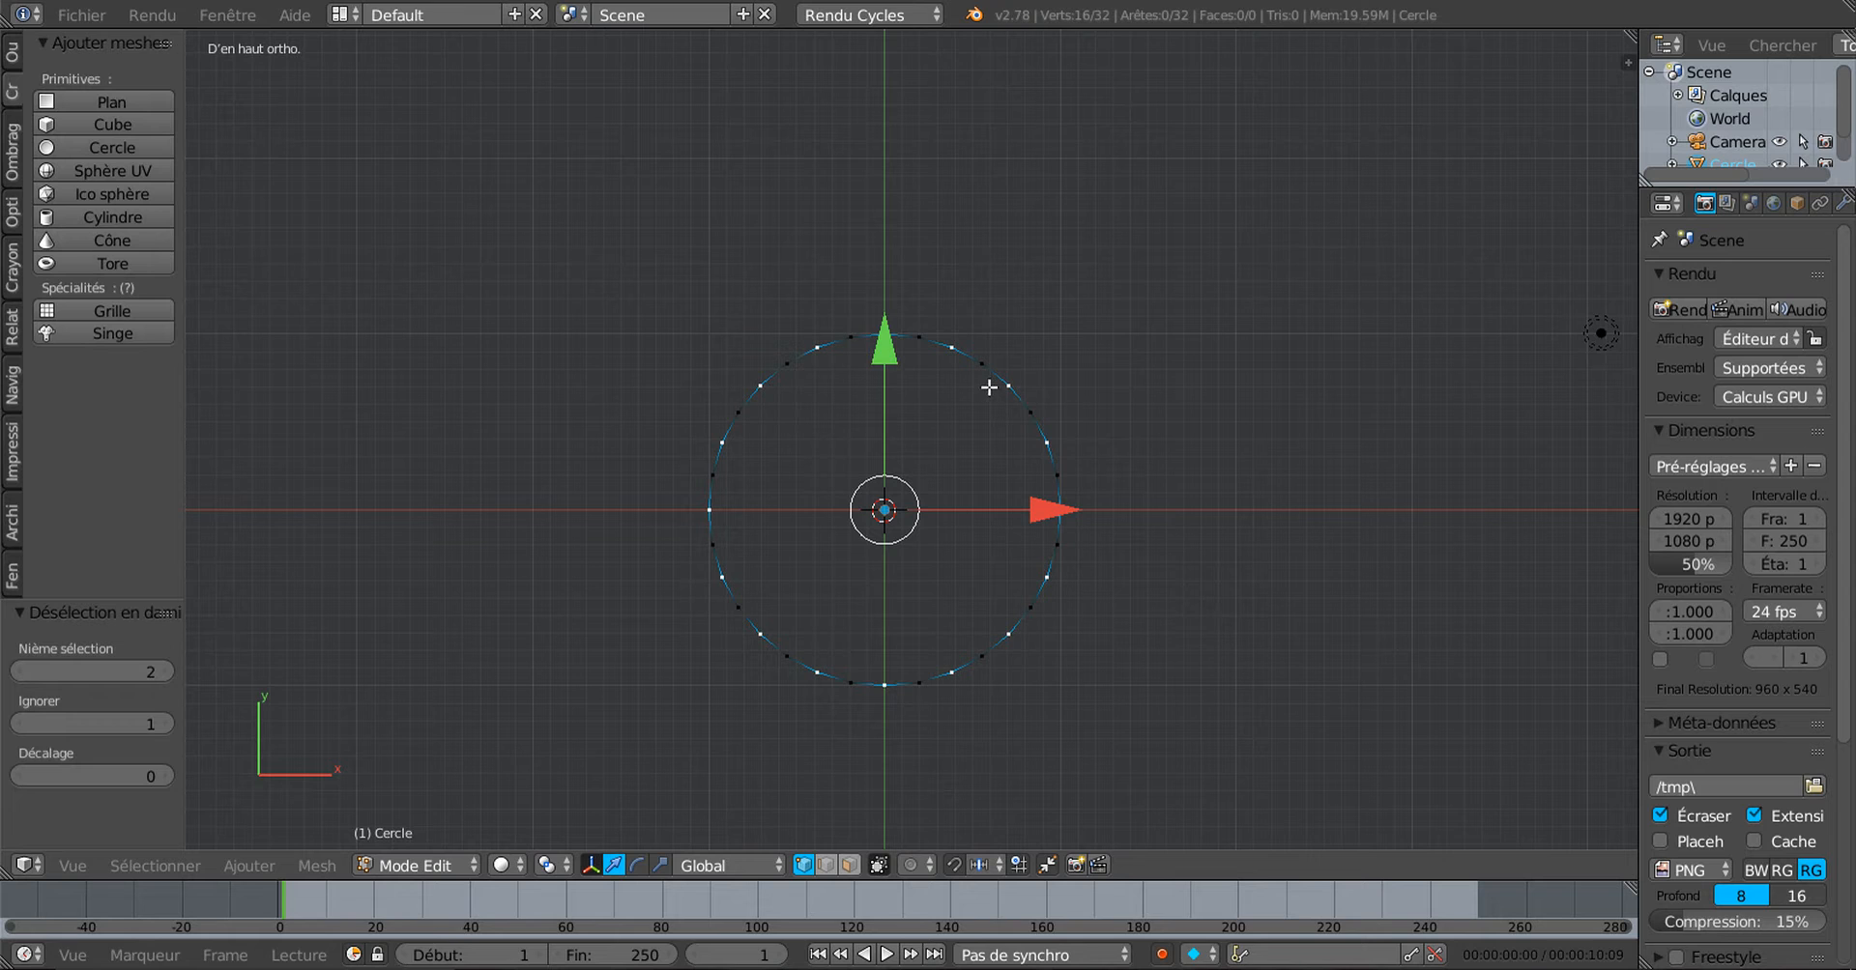
pyautogui.scroll(1, 1507, 596)
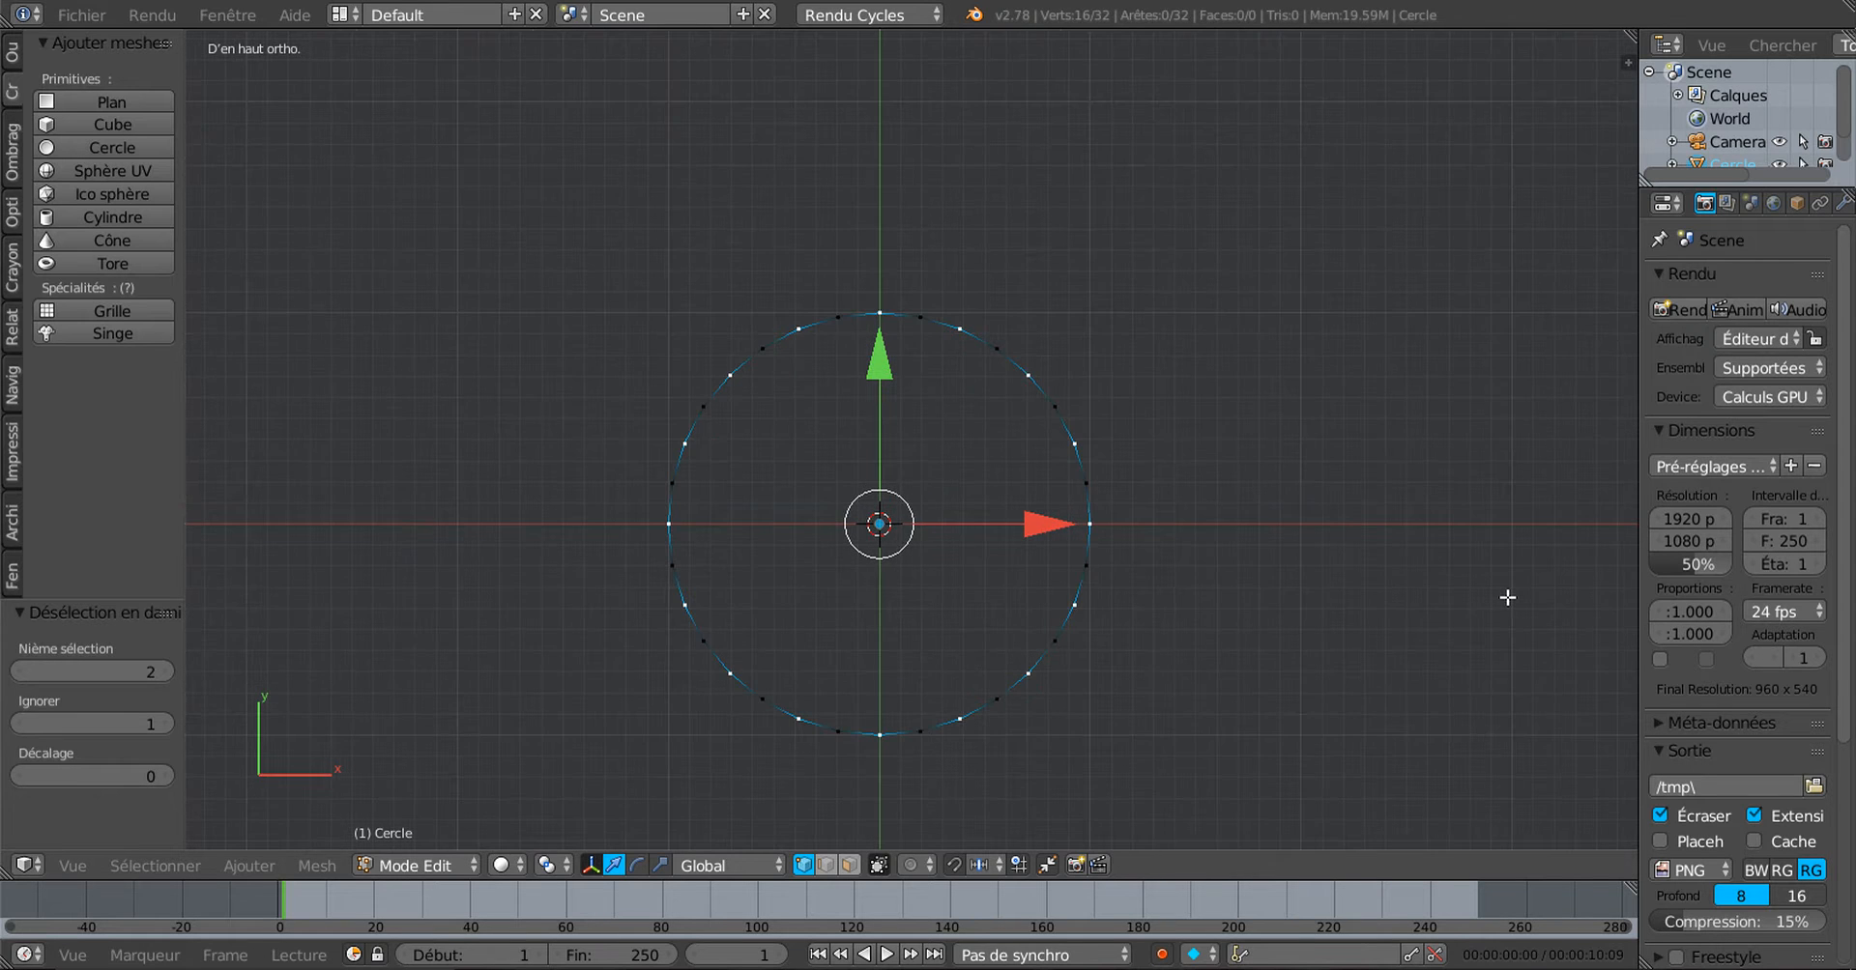
pyautogui.keyDown('shift'); pyautogui.moveTo(1396, 640); pyautogui.dragTo(1324, 567, button='middle'); pyautogui.keyUp('shift')
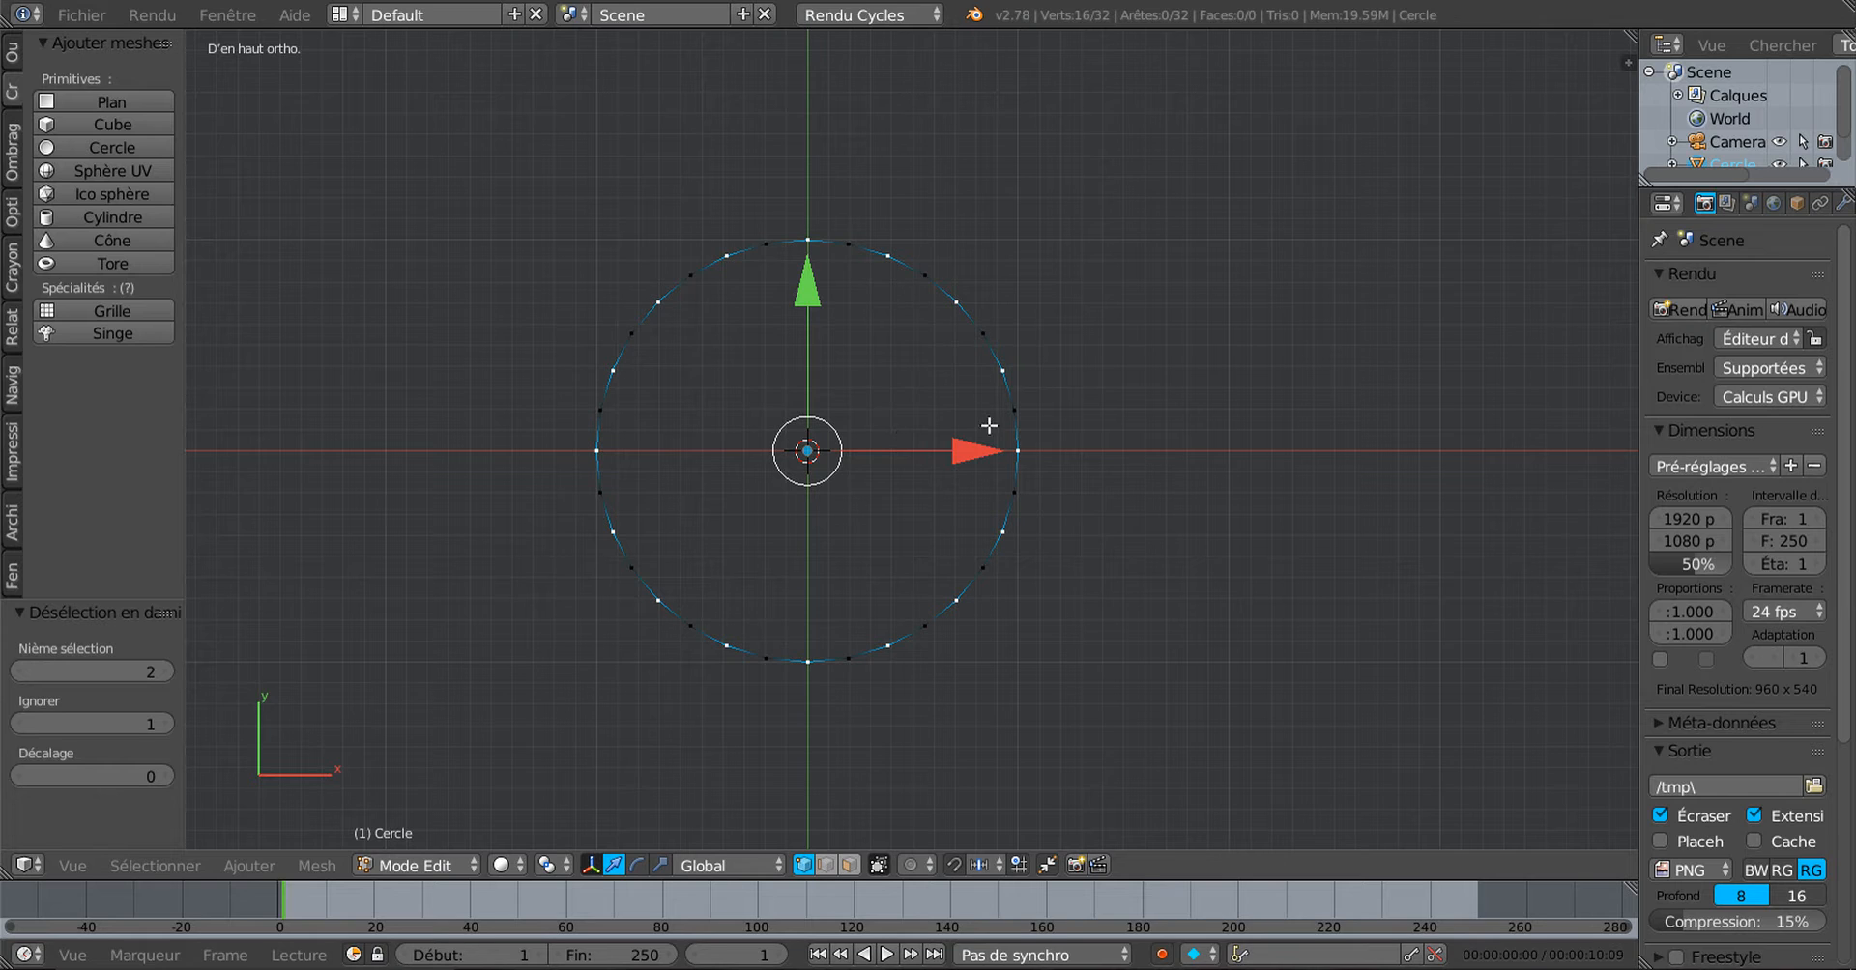
pyautogui.scroll(1, 1142, 481)
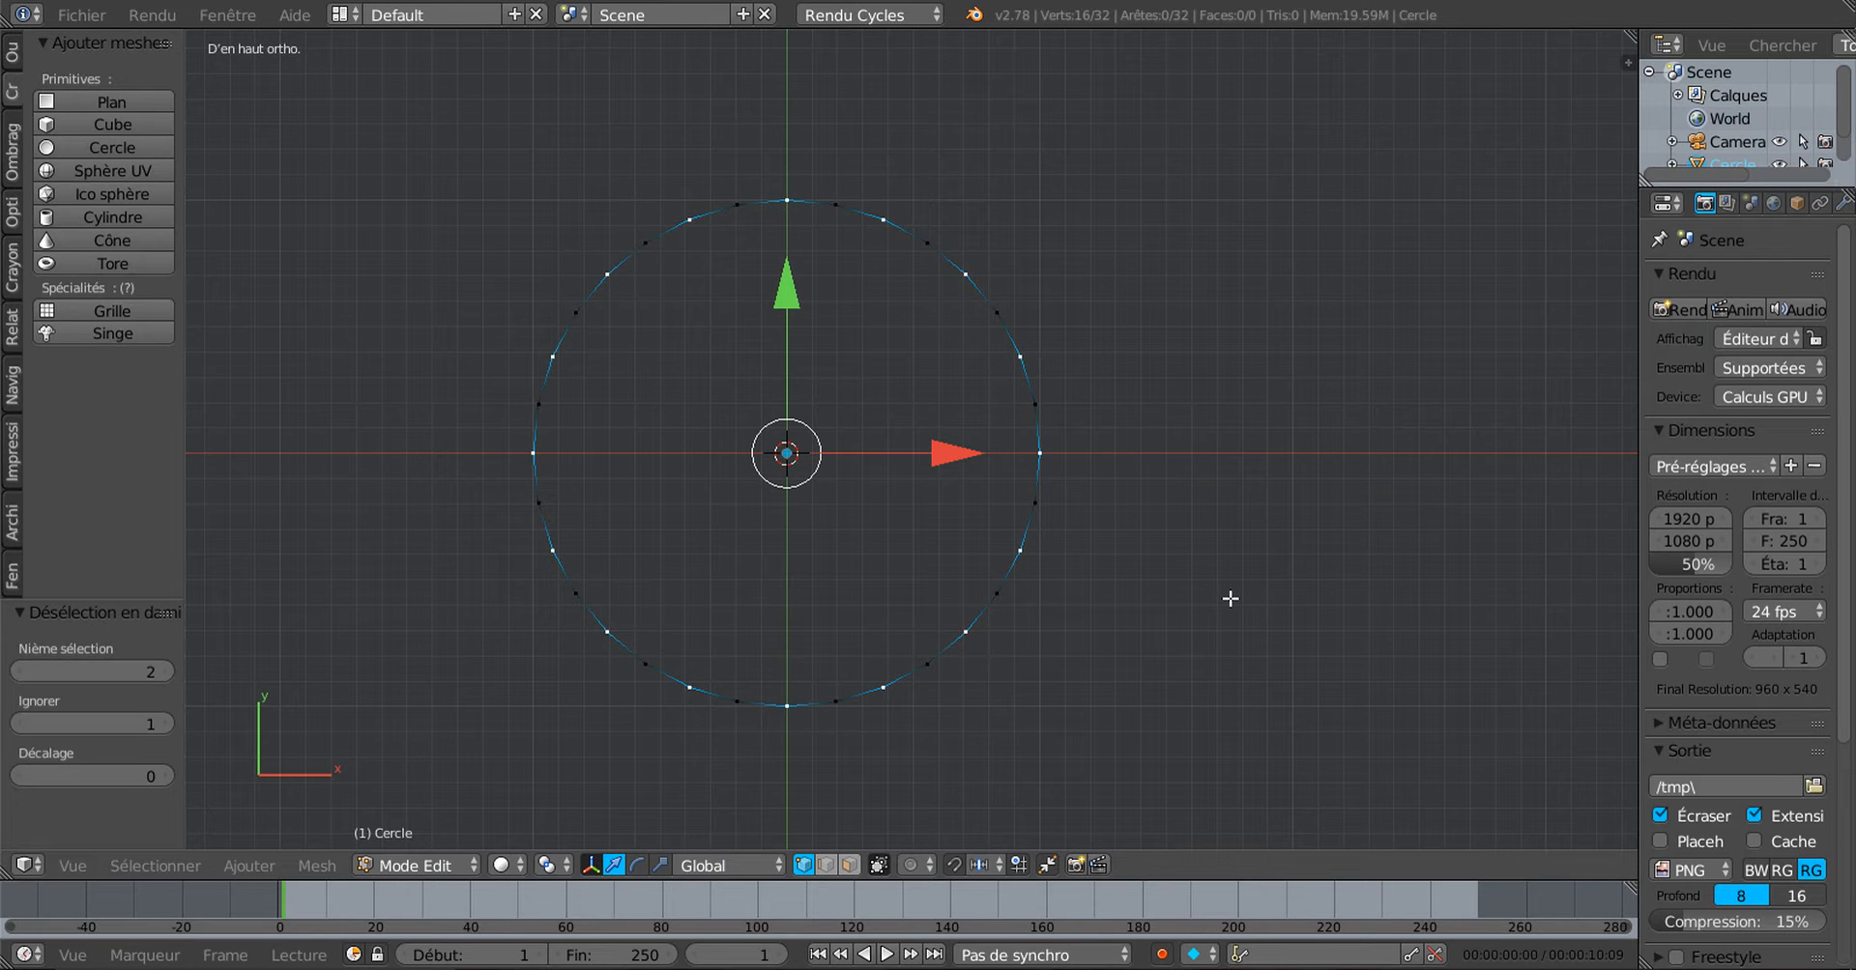
pyautogui.press('x')
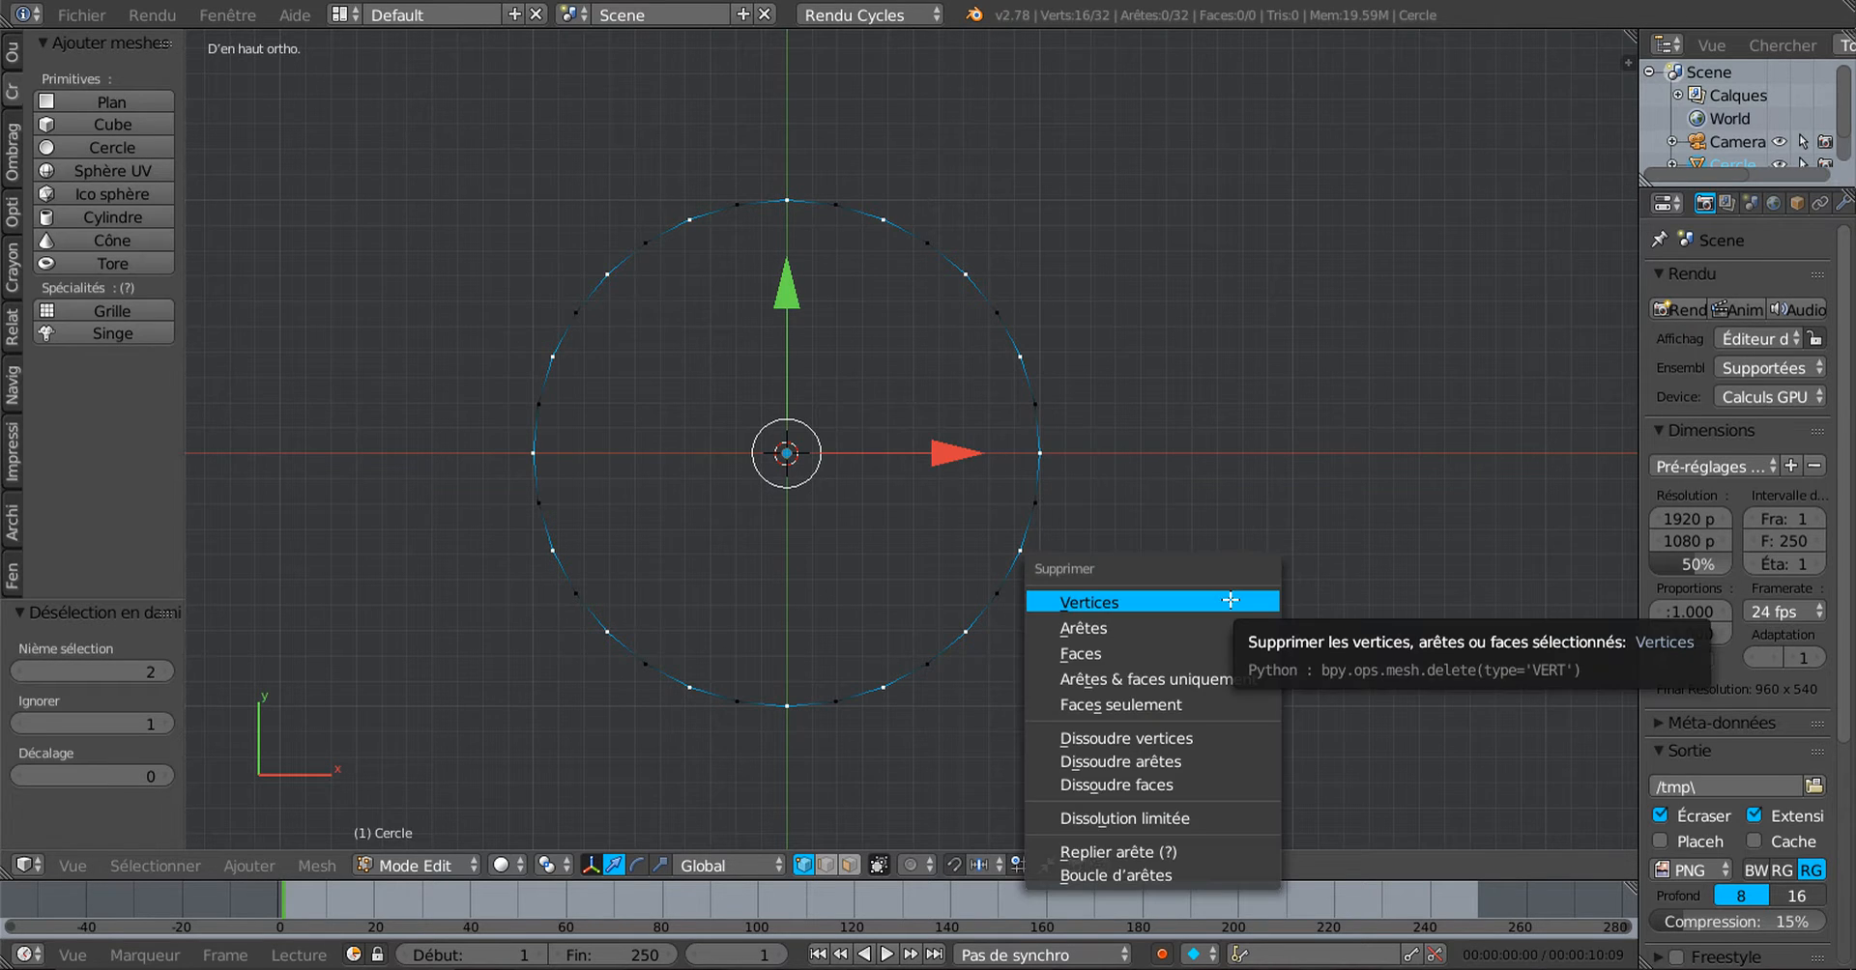
pyautogui.click(1232, 603)
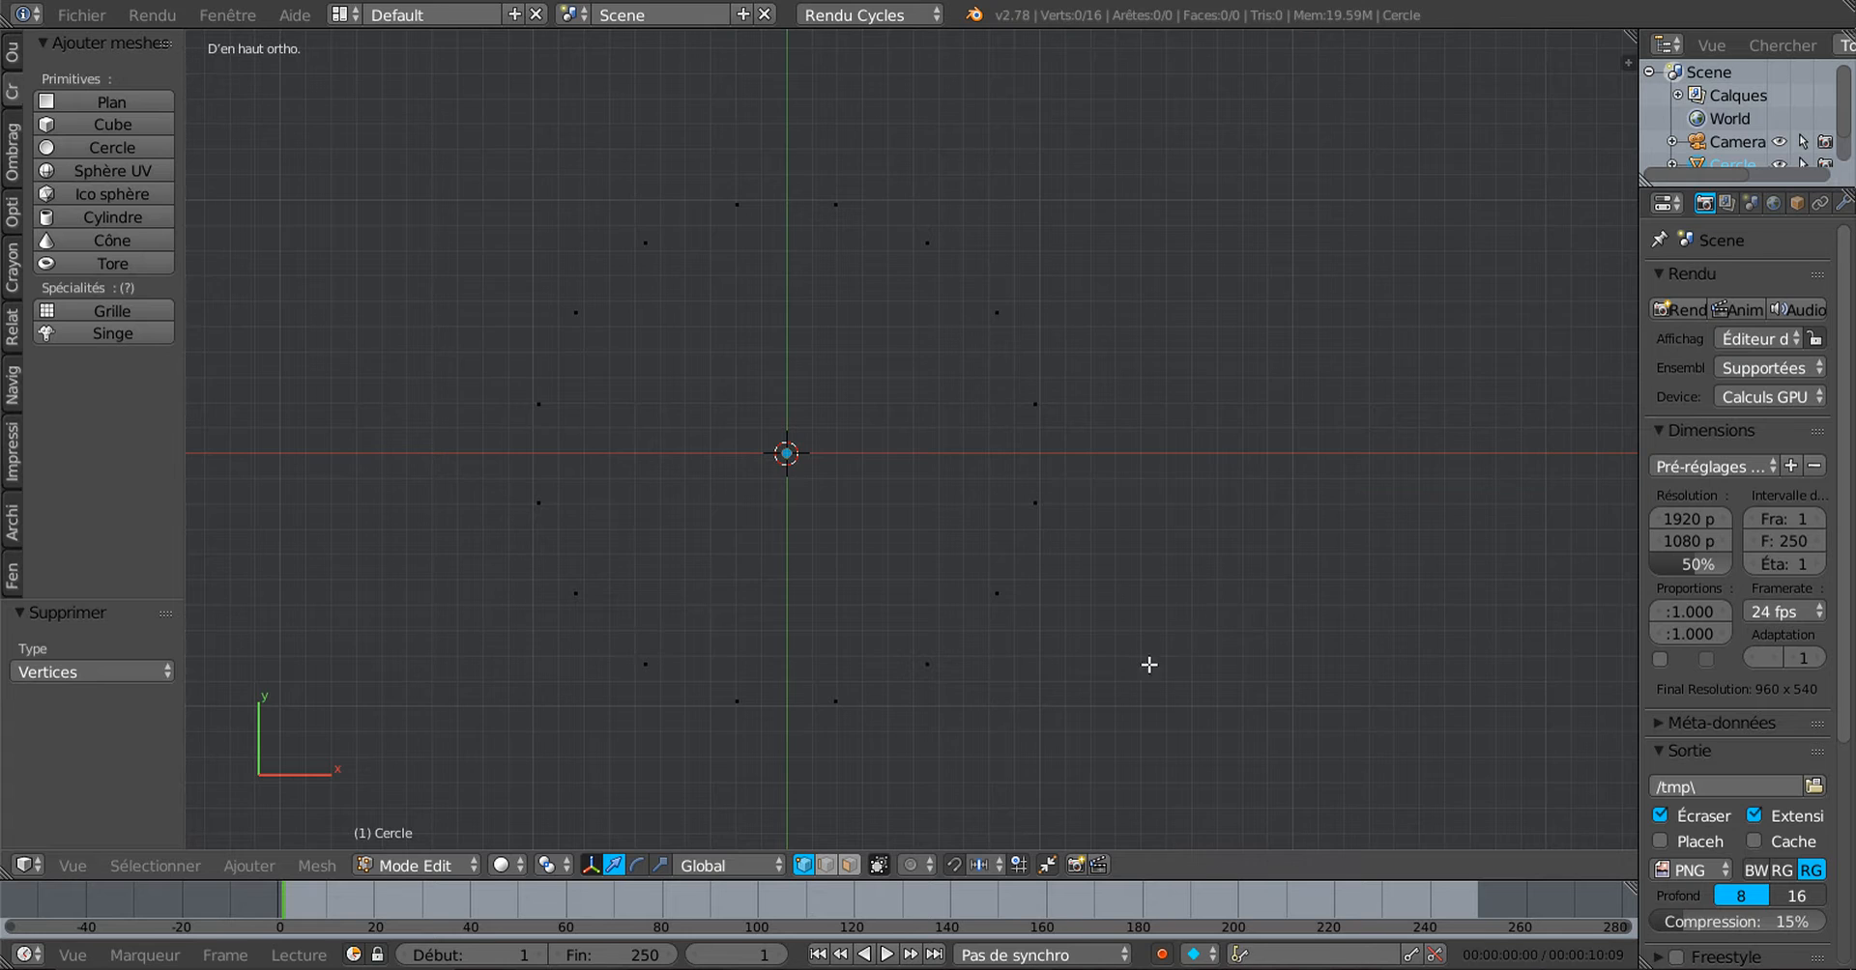
# Step: Select all remaining vertices, extrude them in place and move the new ones about 0.17 down along the Z axis
pyautogui.moveTo(1148, 665); pyautogui.dragTo(981, 548, button='middle')
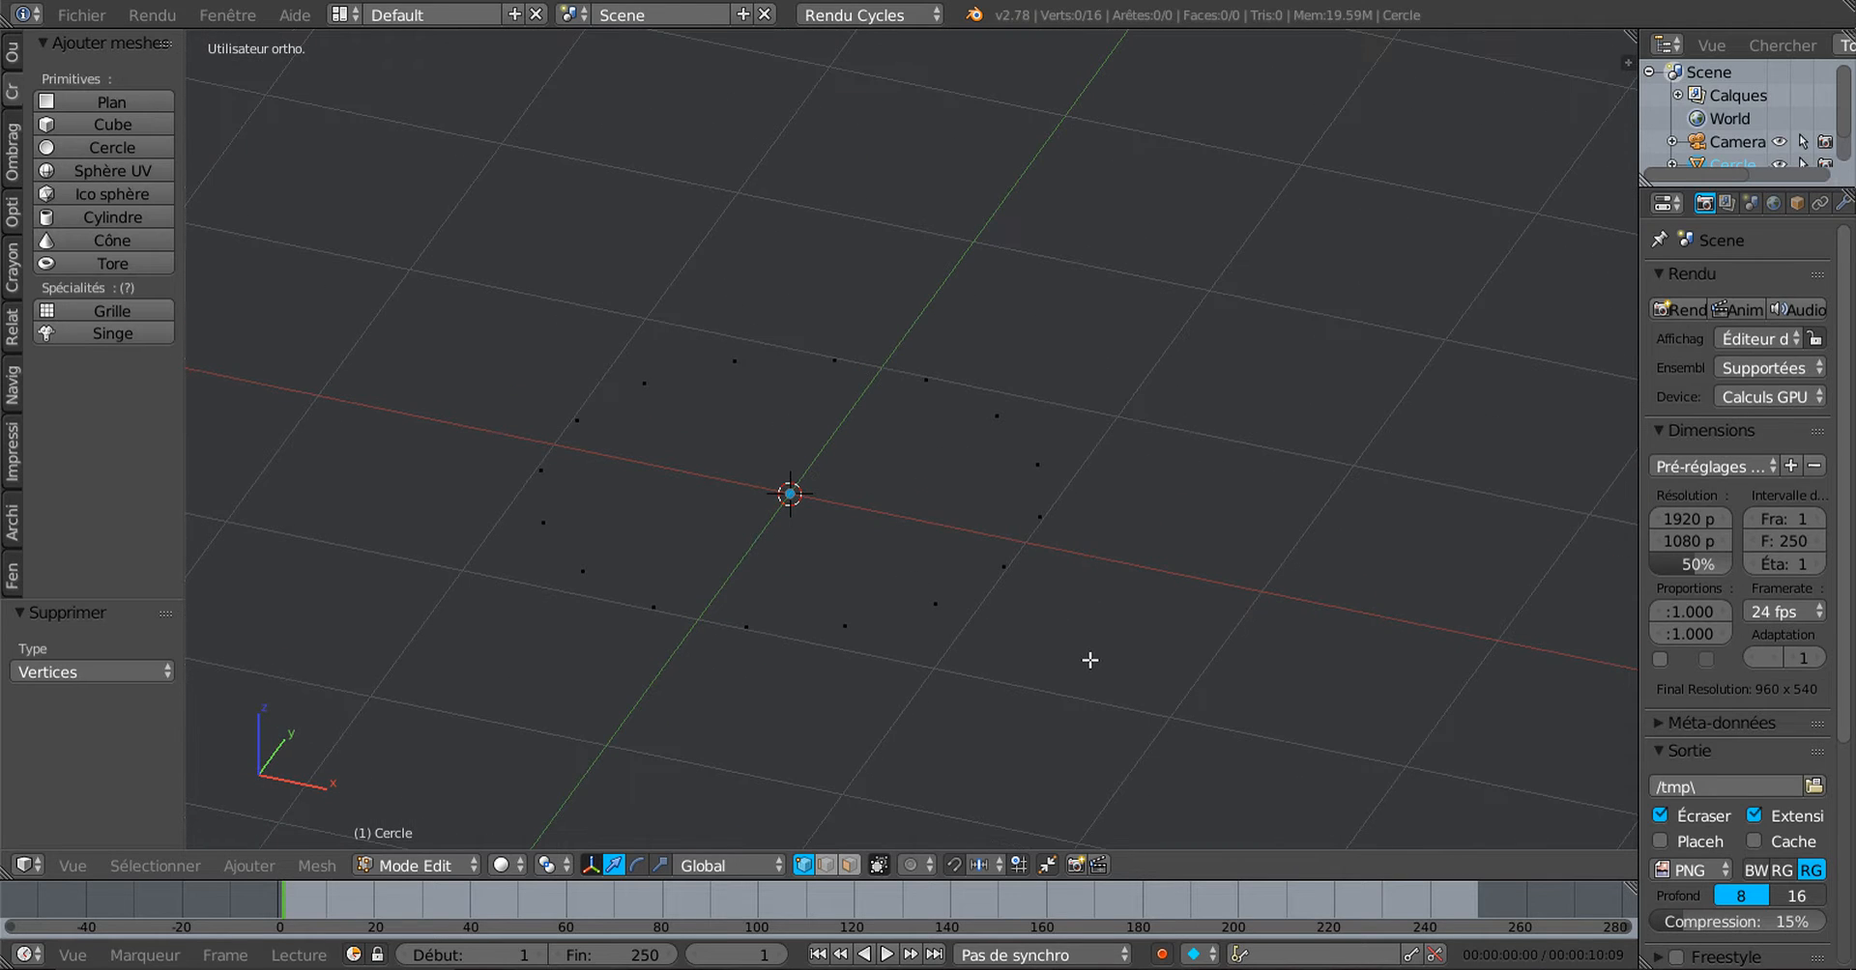
pyautogui.press('a')
pyautogui.moveTo(1035, 655); pyautogui.dragTo(1009, 585, button='middle')
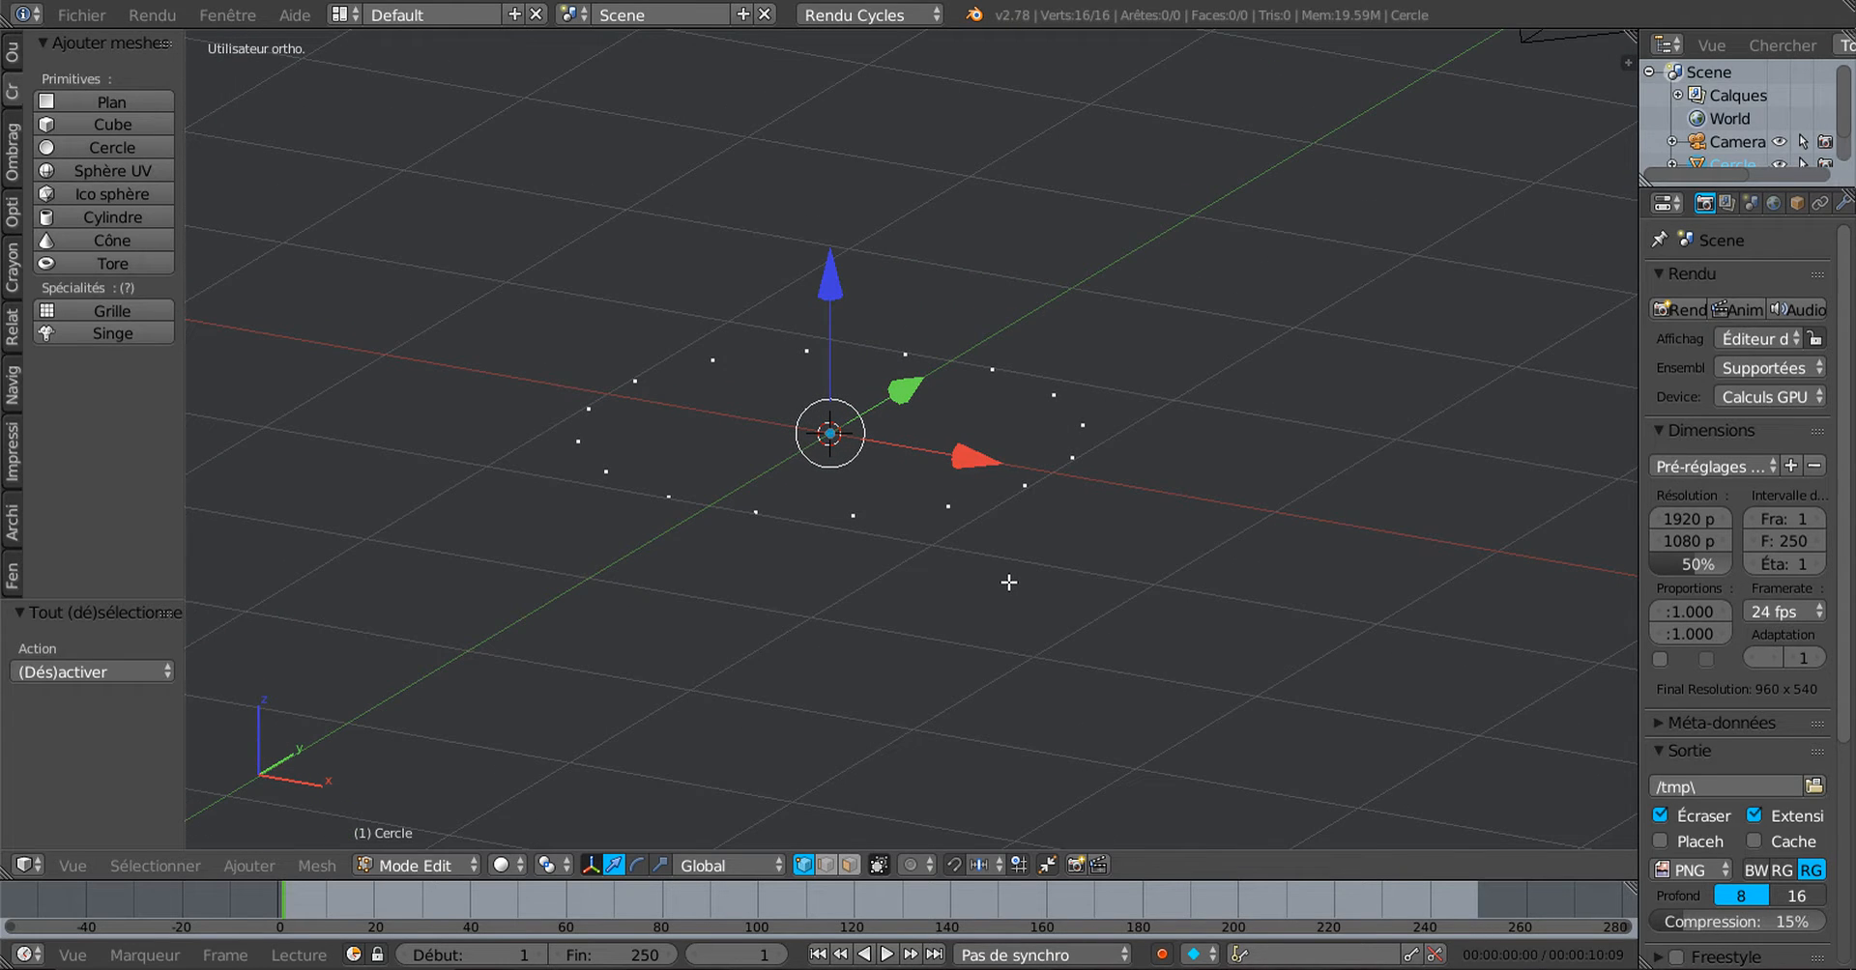
pyautogui.press('e')
pyautogui.press('Escape')
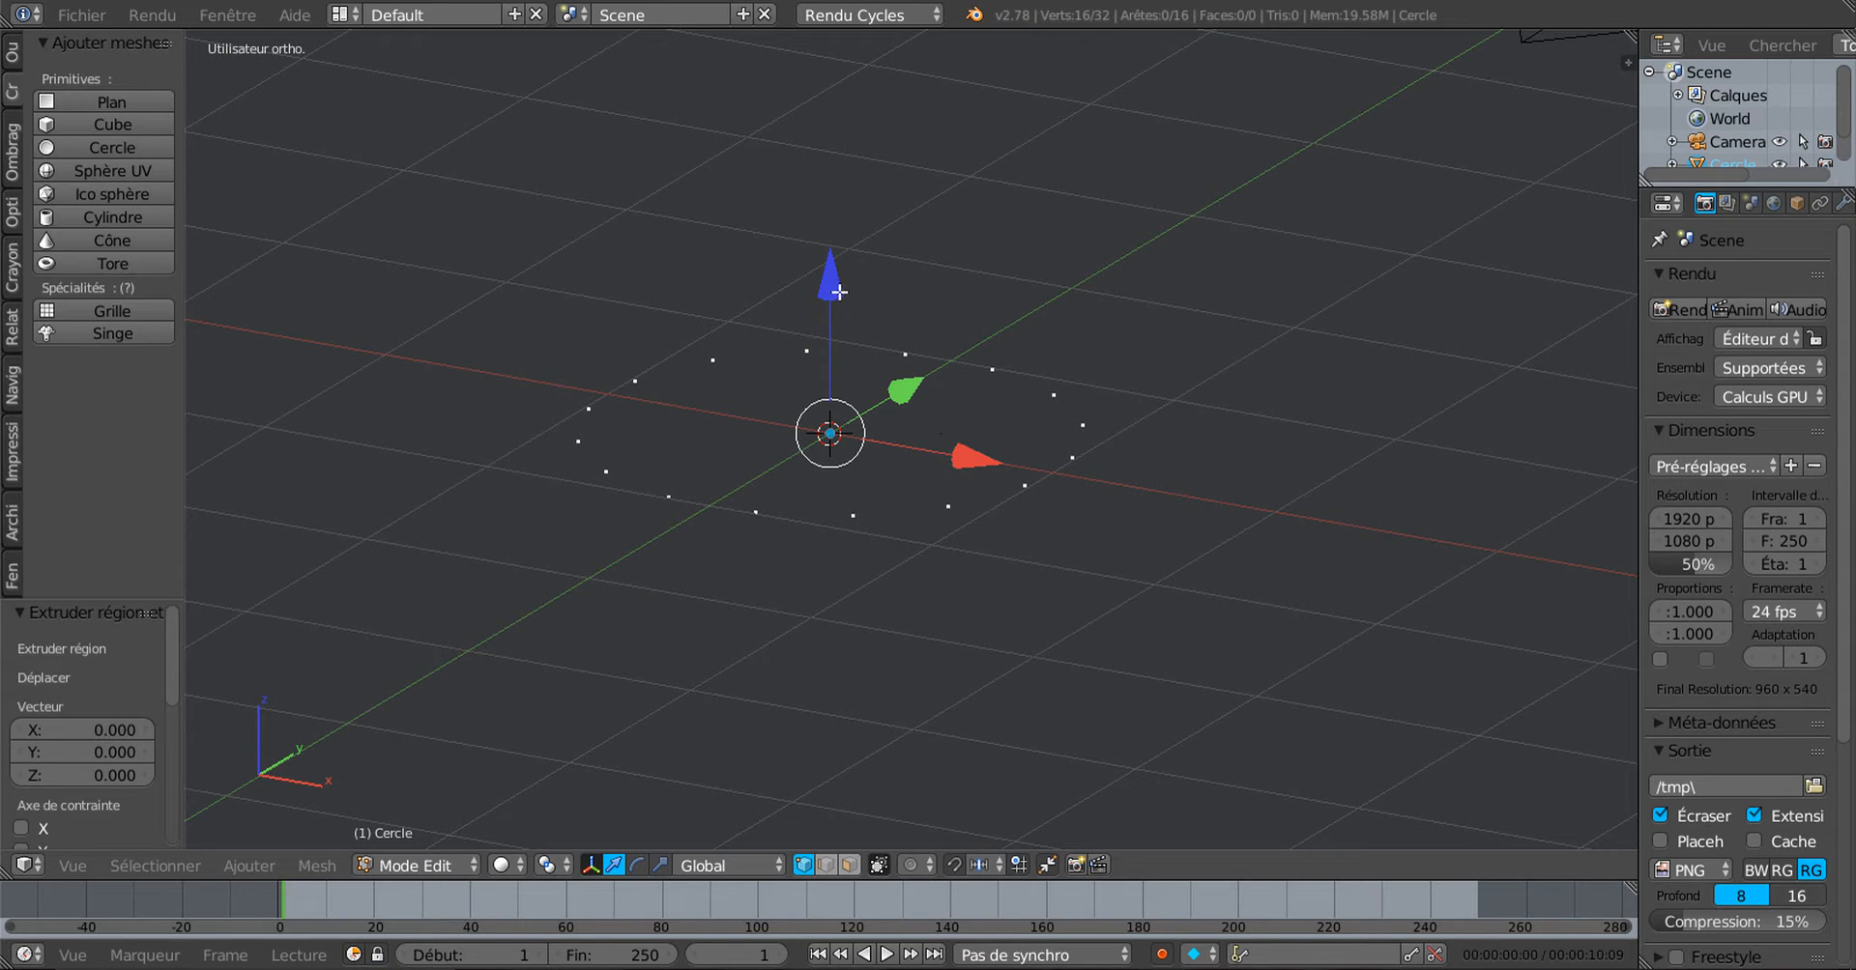
pyautogui.moveTo(839, 292); pyautogui.dragTo(842, 299)
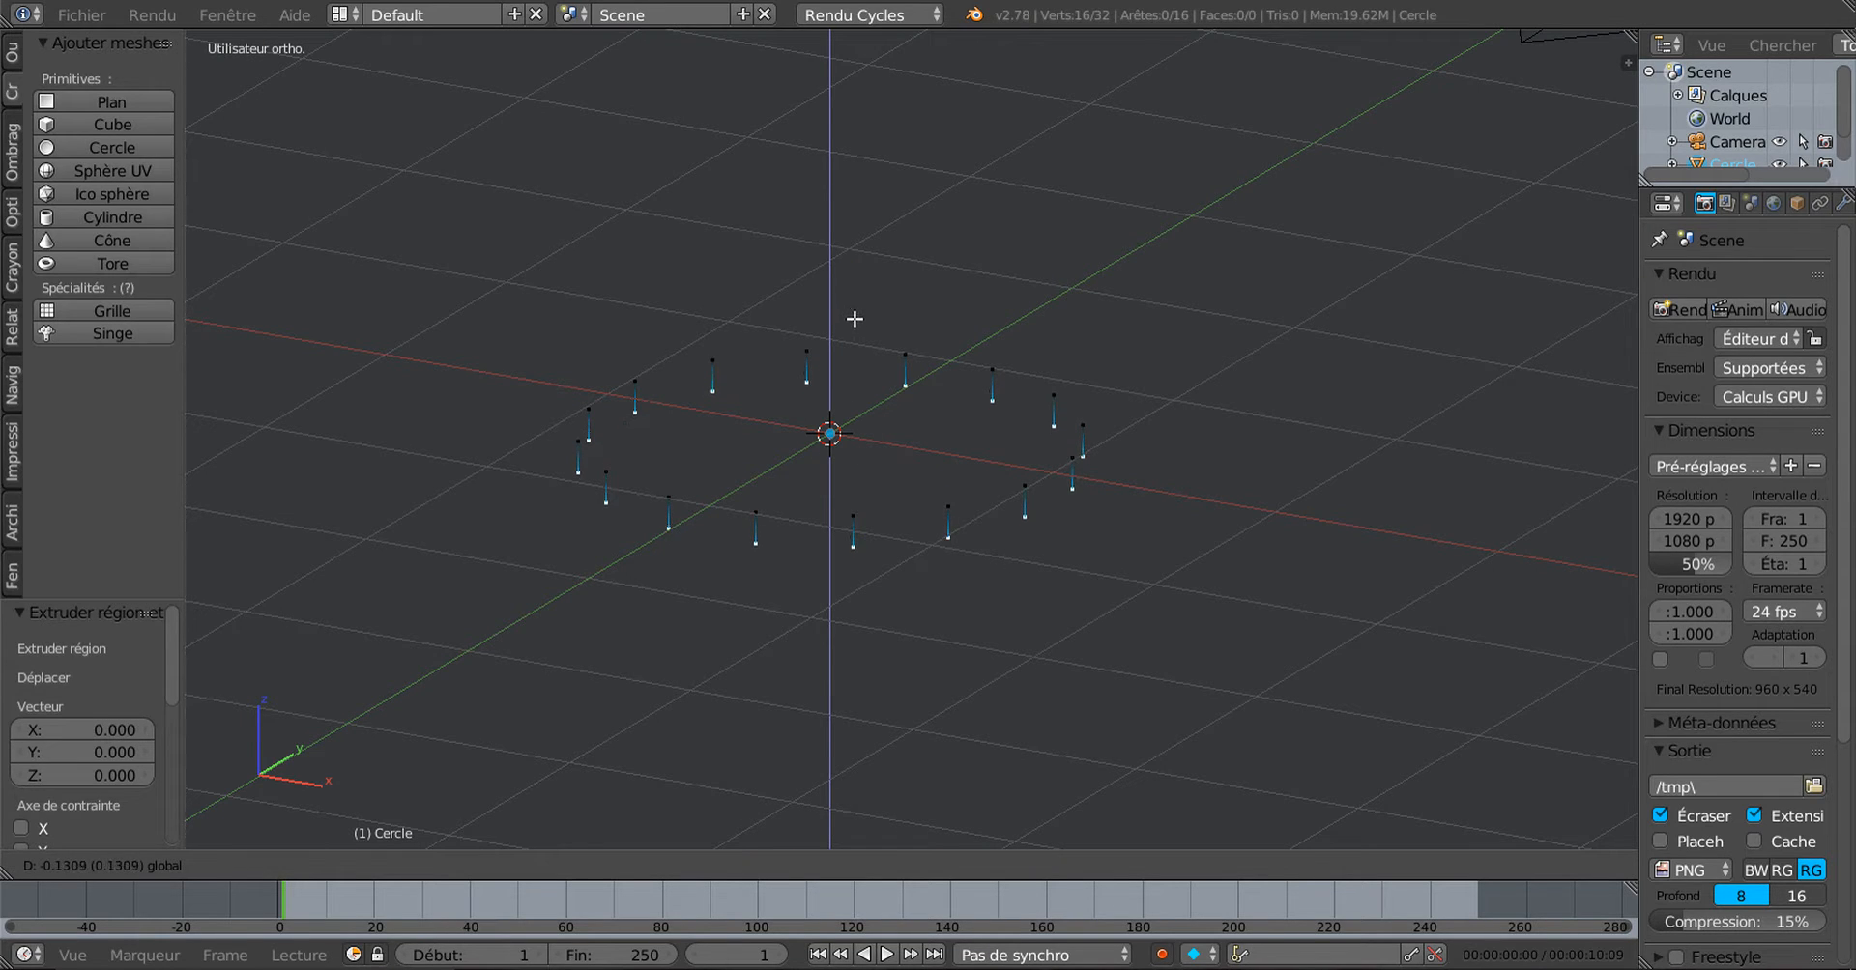
pyautogui.moveTo(860, 330); pyautogui.dragTo(860, 330)
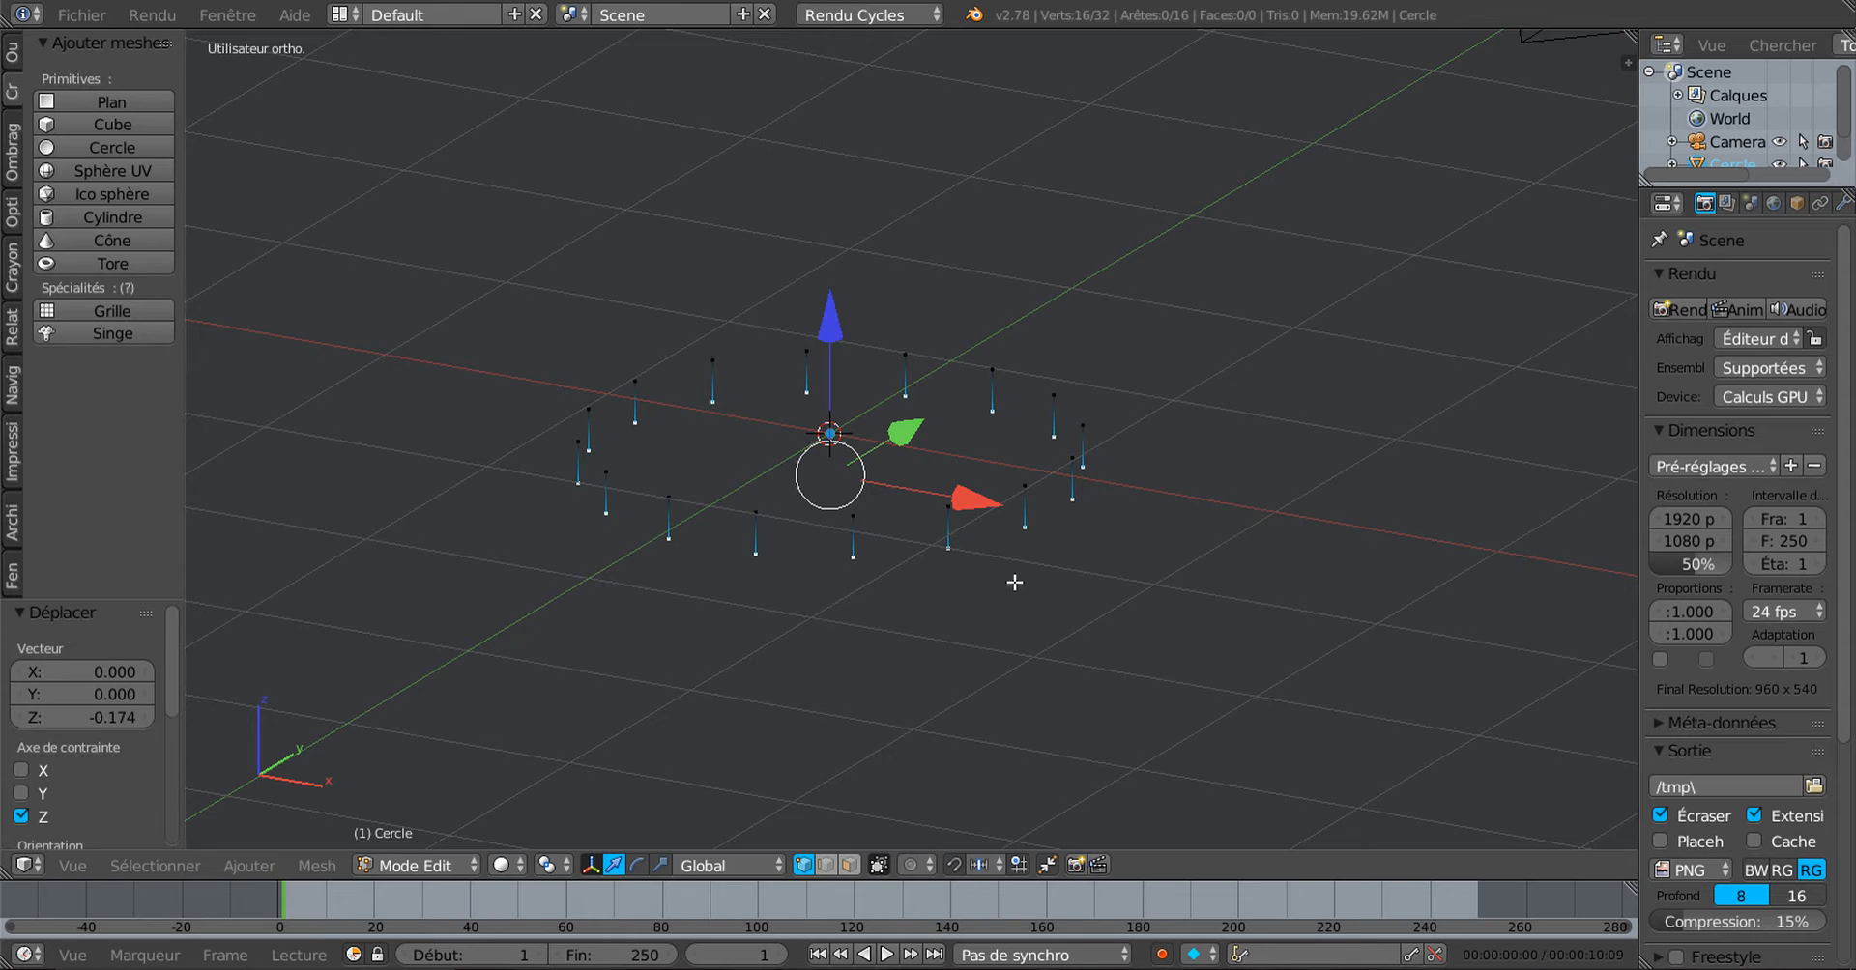
# Step: Rotate the lower extruded vertices about -7.25° around the global Z axis to slant the edges
pyautogui.moveTo(1031, 668); pyautogui.dragTo(1000, 634, button='middle')
pyautogui.scroll(2, 995, 634)
pyautogui.moveTo(1122, 666); pyautogui.dragTo(1082, 660, button='middle')
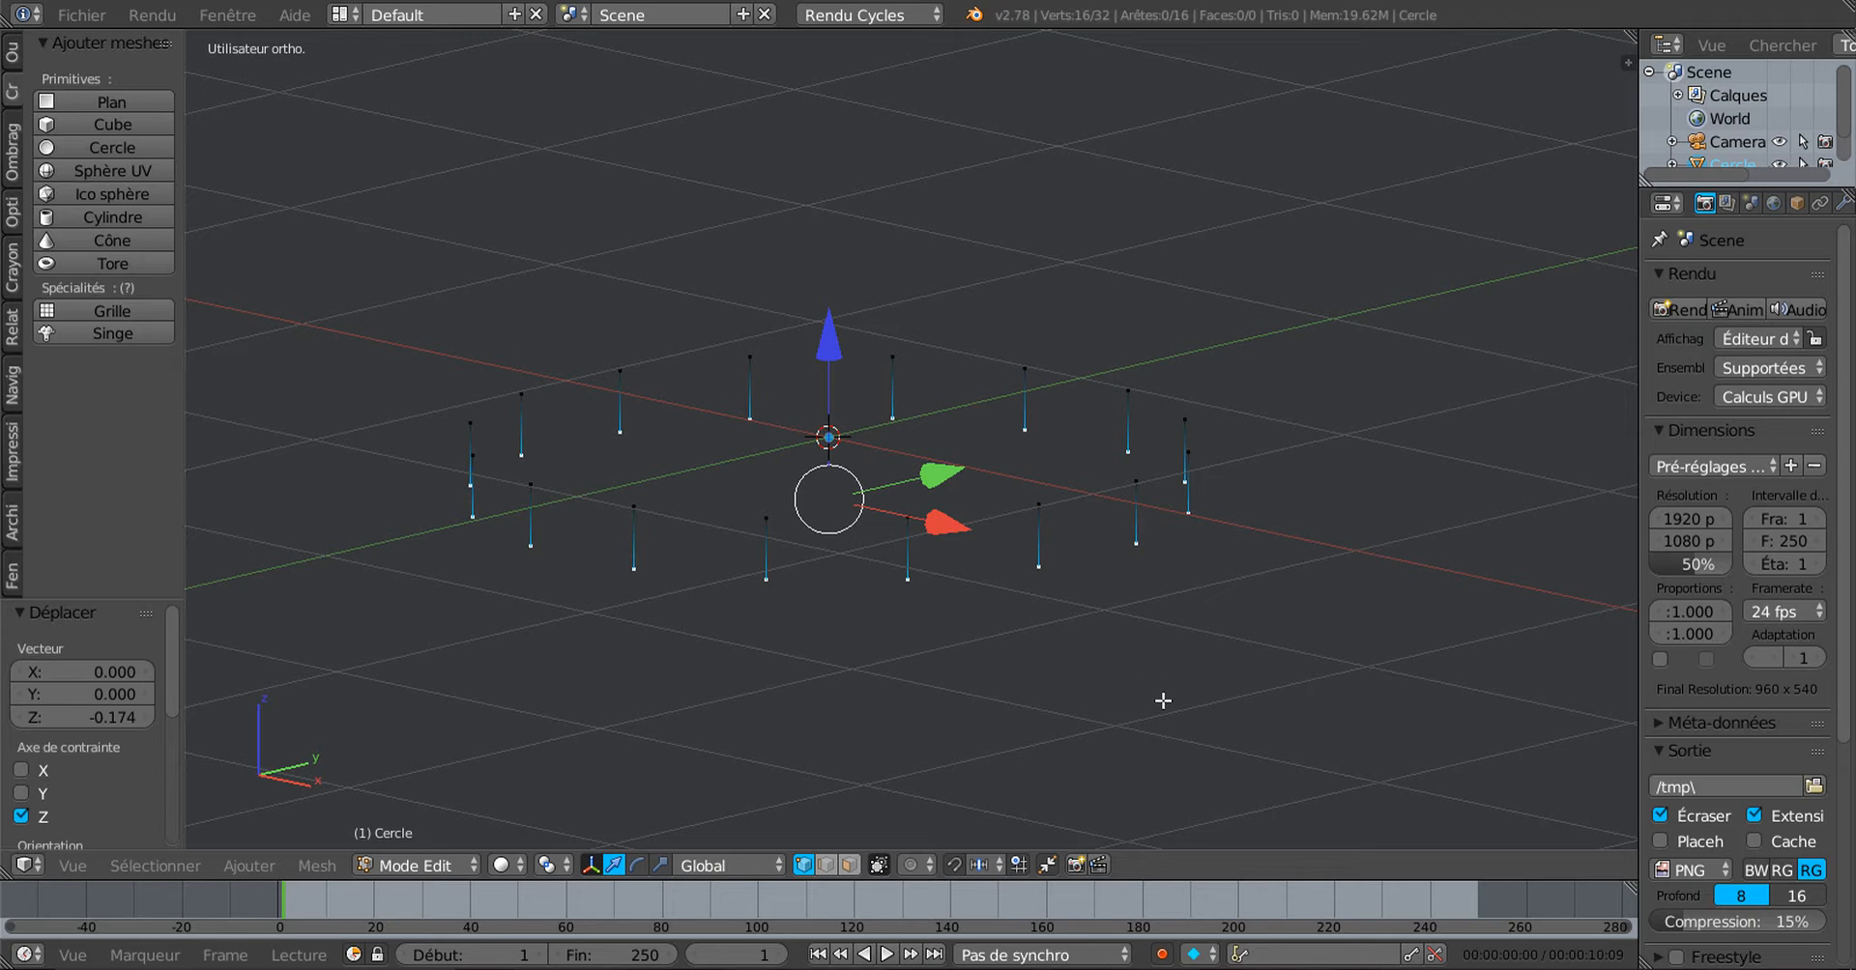
pyautogui.press('r')
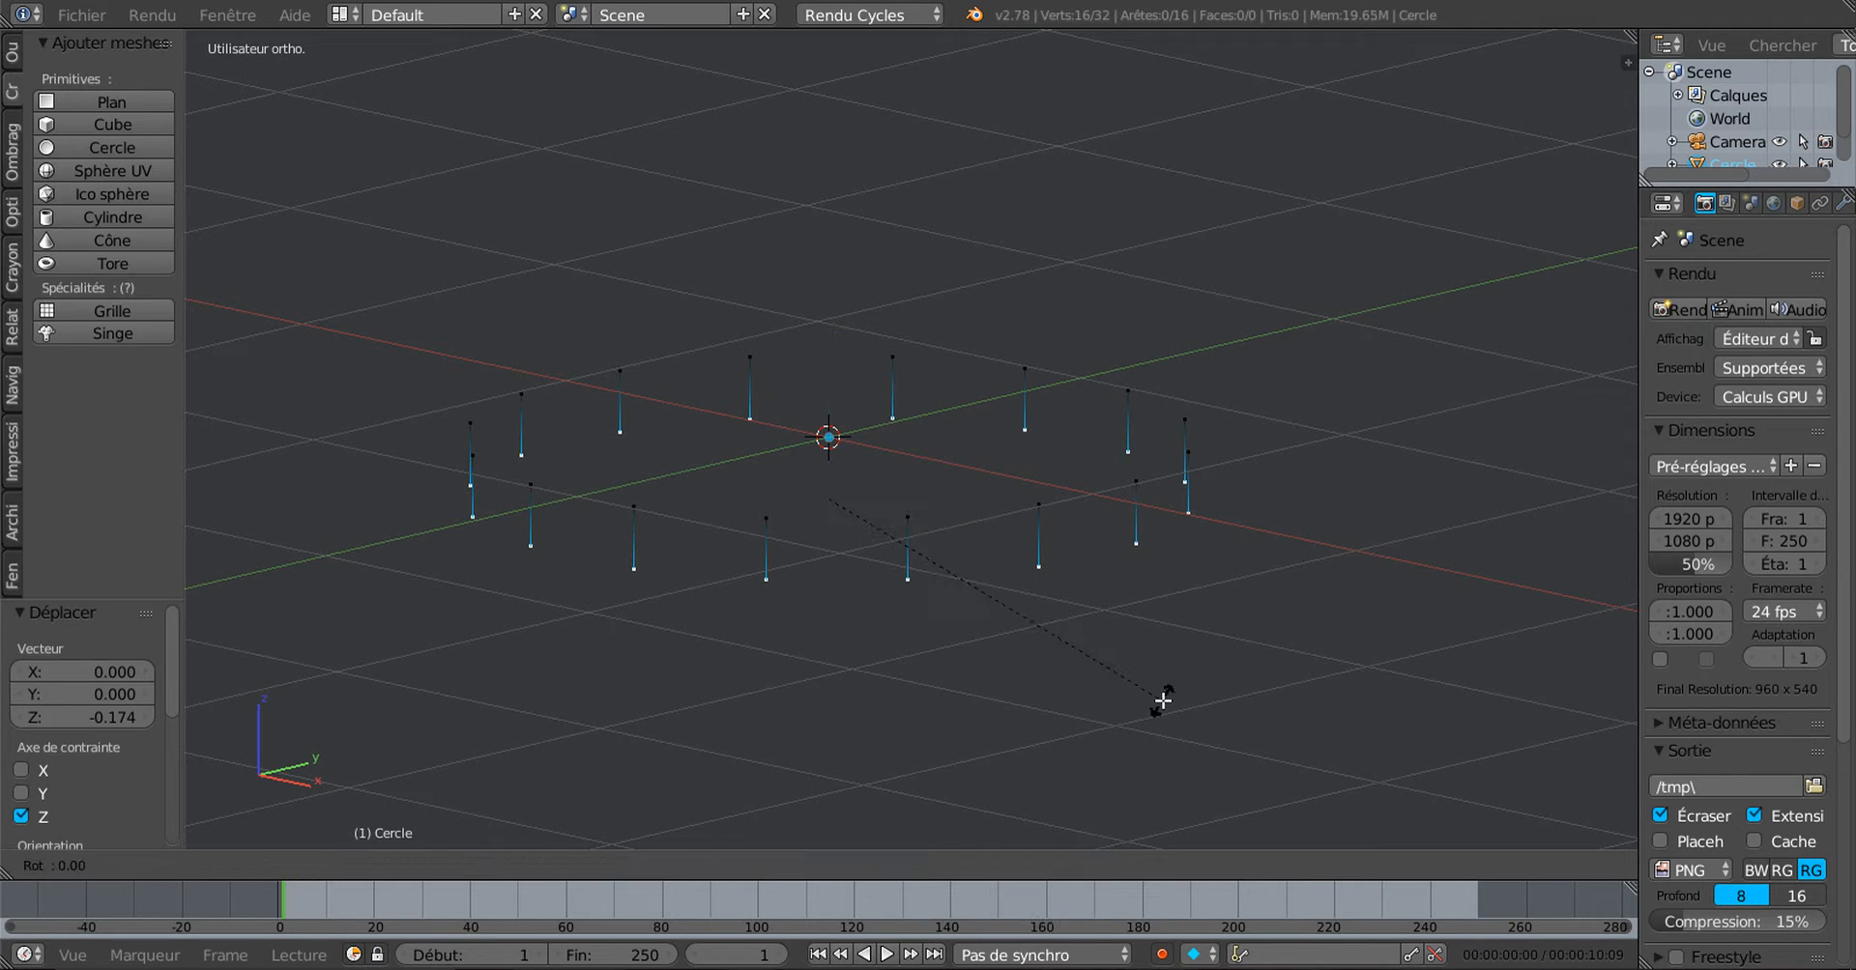
pyautogui.press('z')
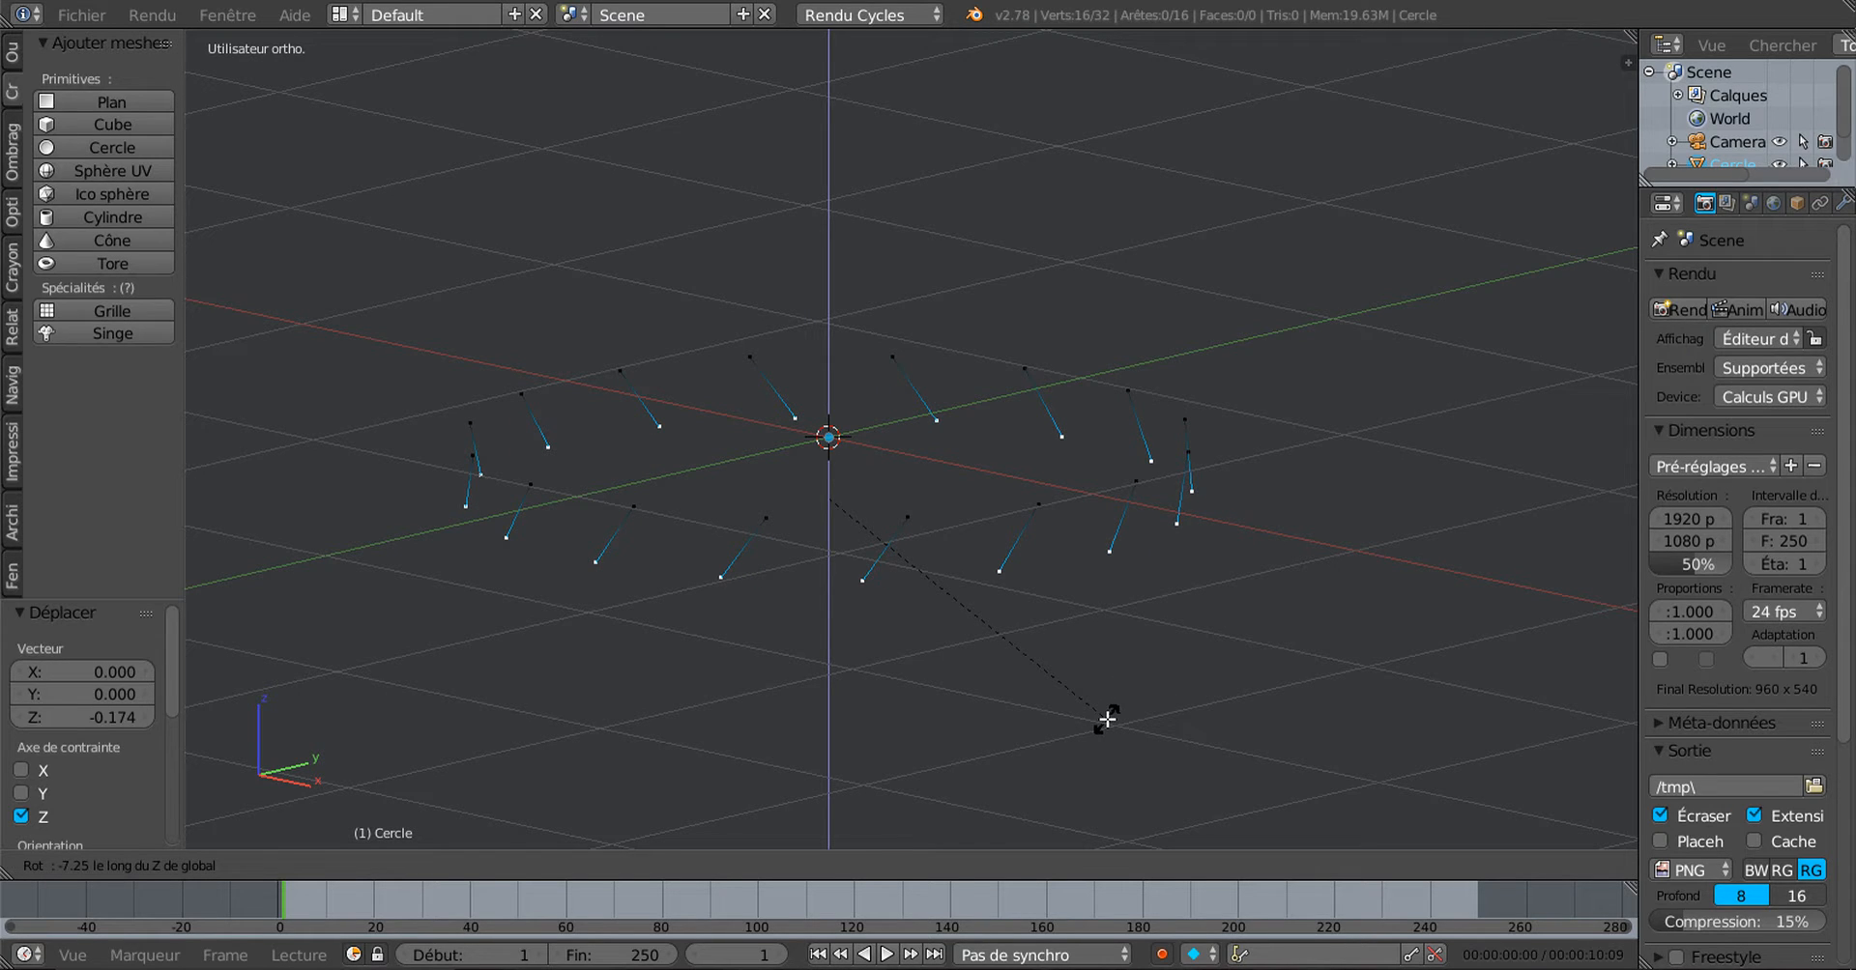
pyautogui.click(1107, 719)
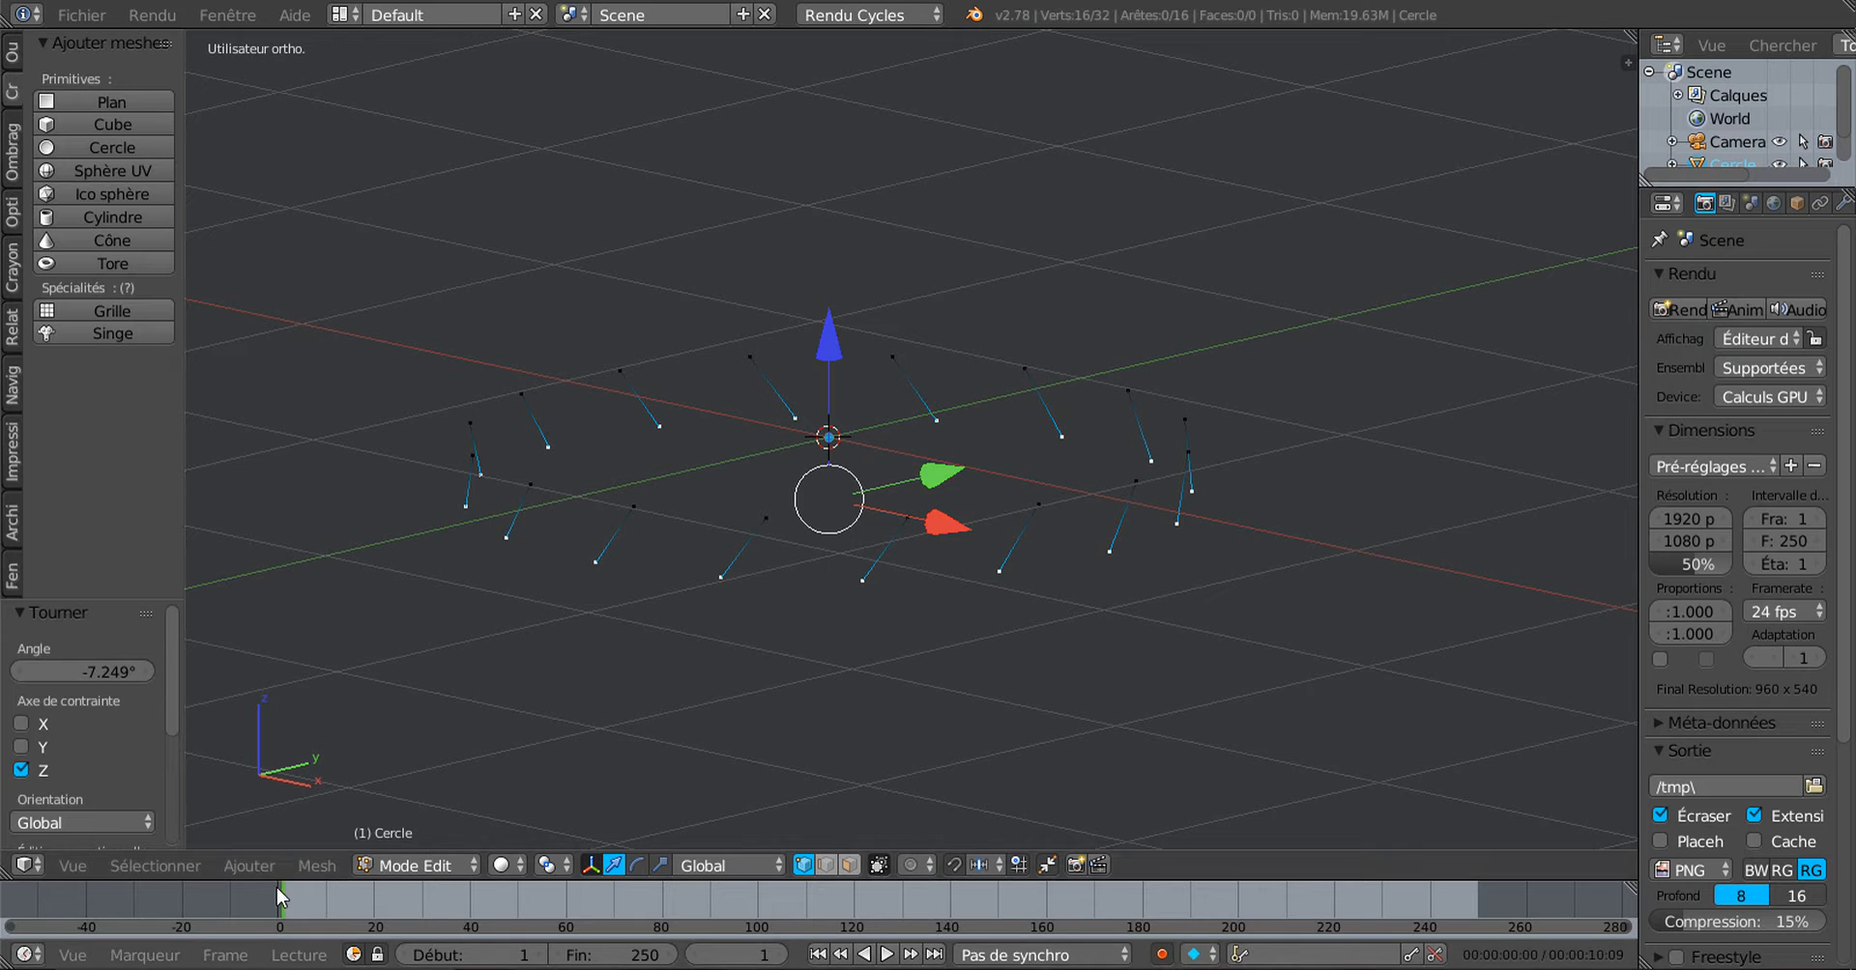
# Step: Invert the selection to the upper vertices, extrude them and rotate the new ones about 7.97° around the global Z axis
pyautogui.click(253, 868)
pyautogui.moveTo(196, 875)
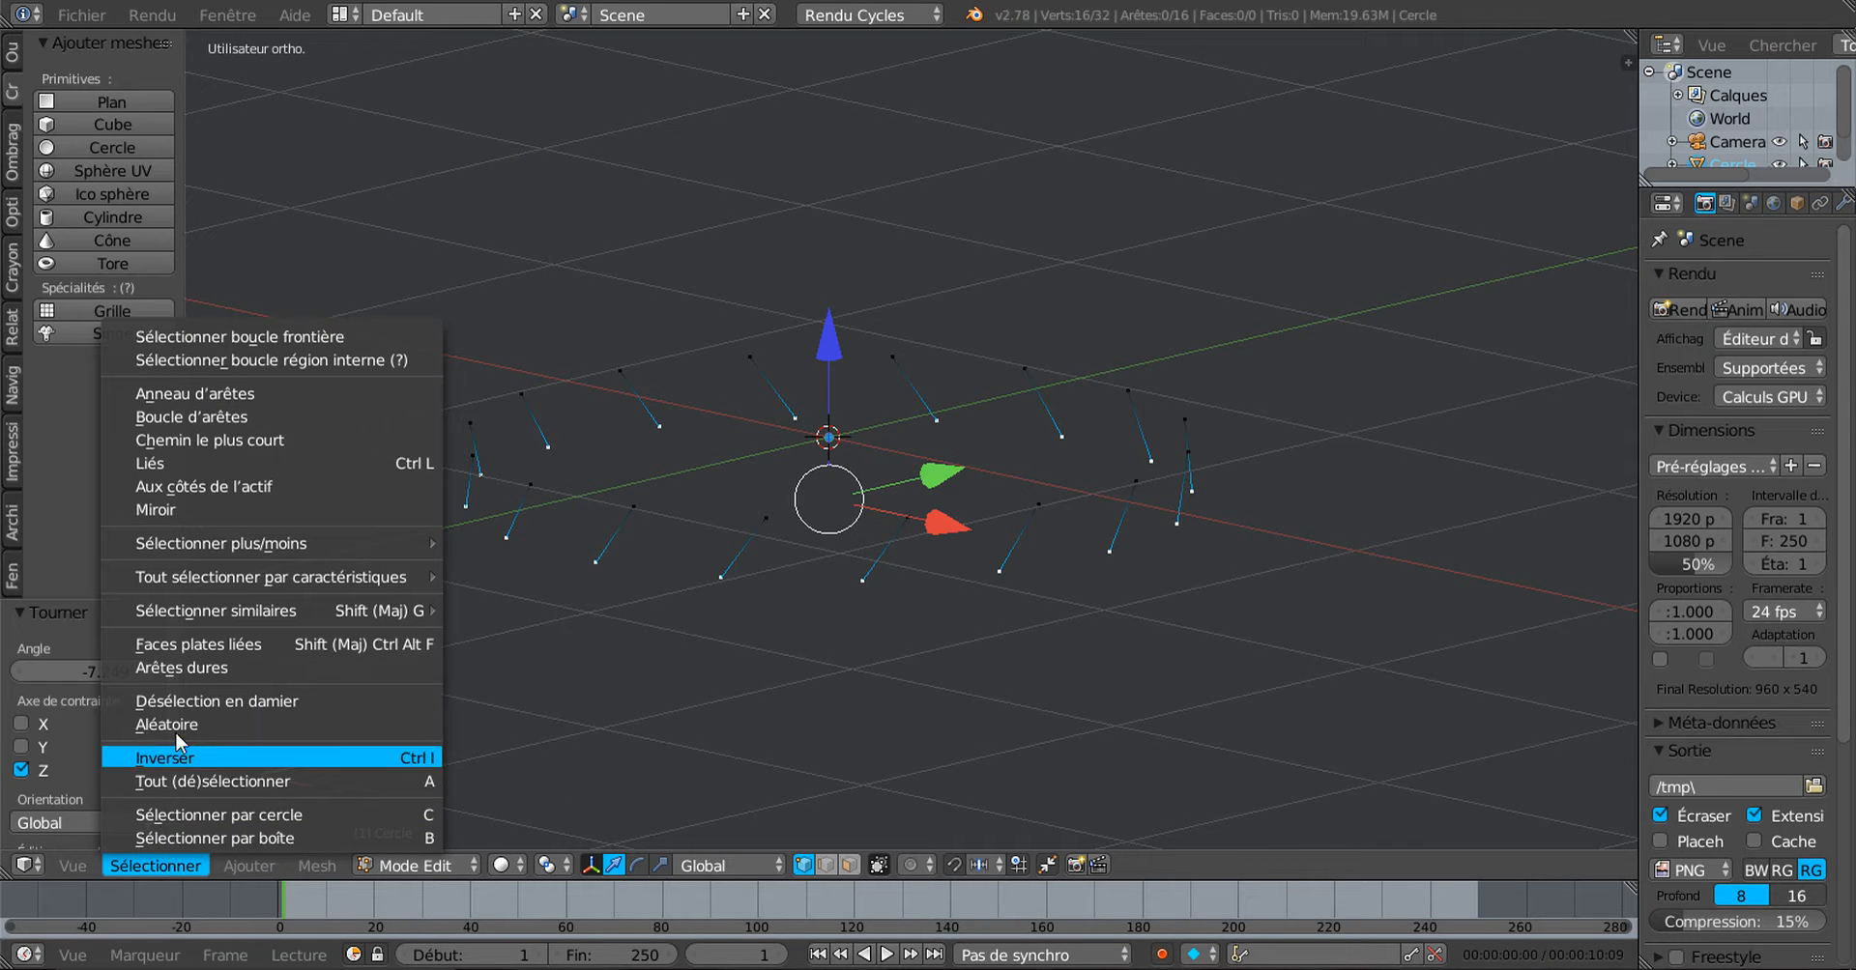
pyautogui.click(162, 757)
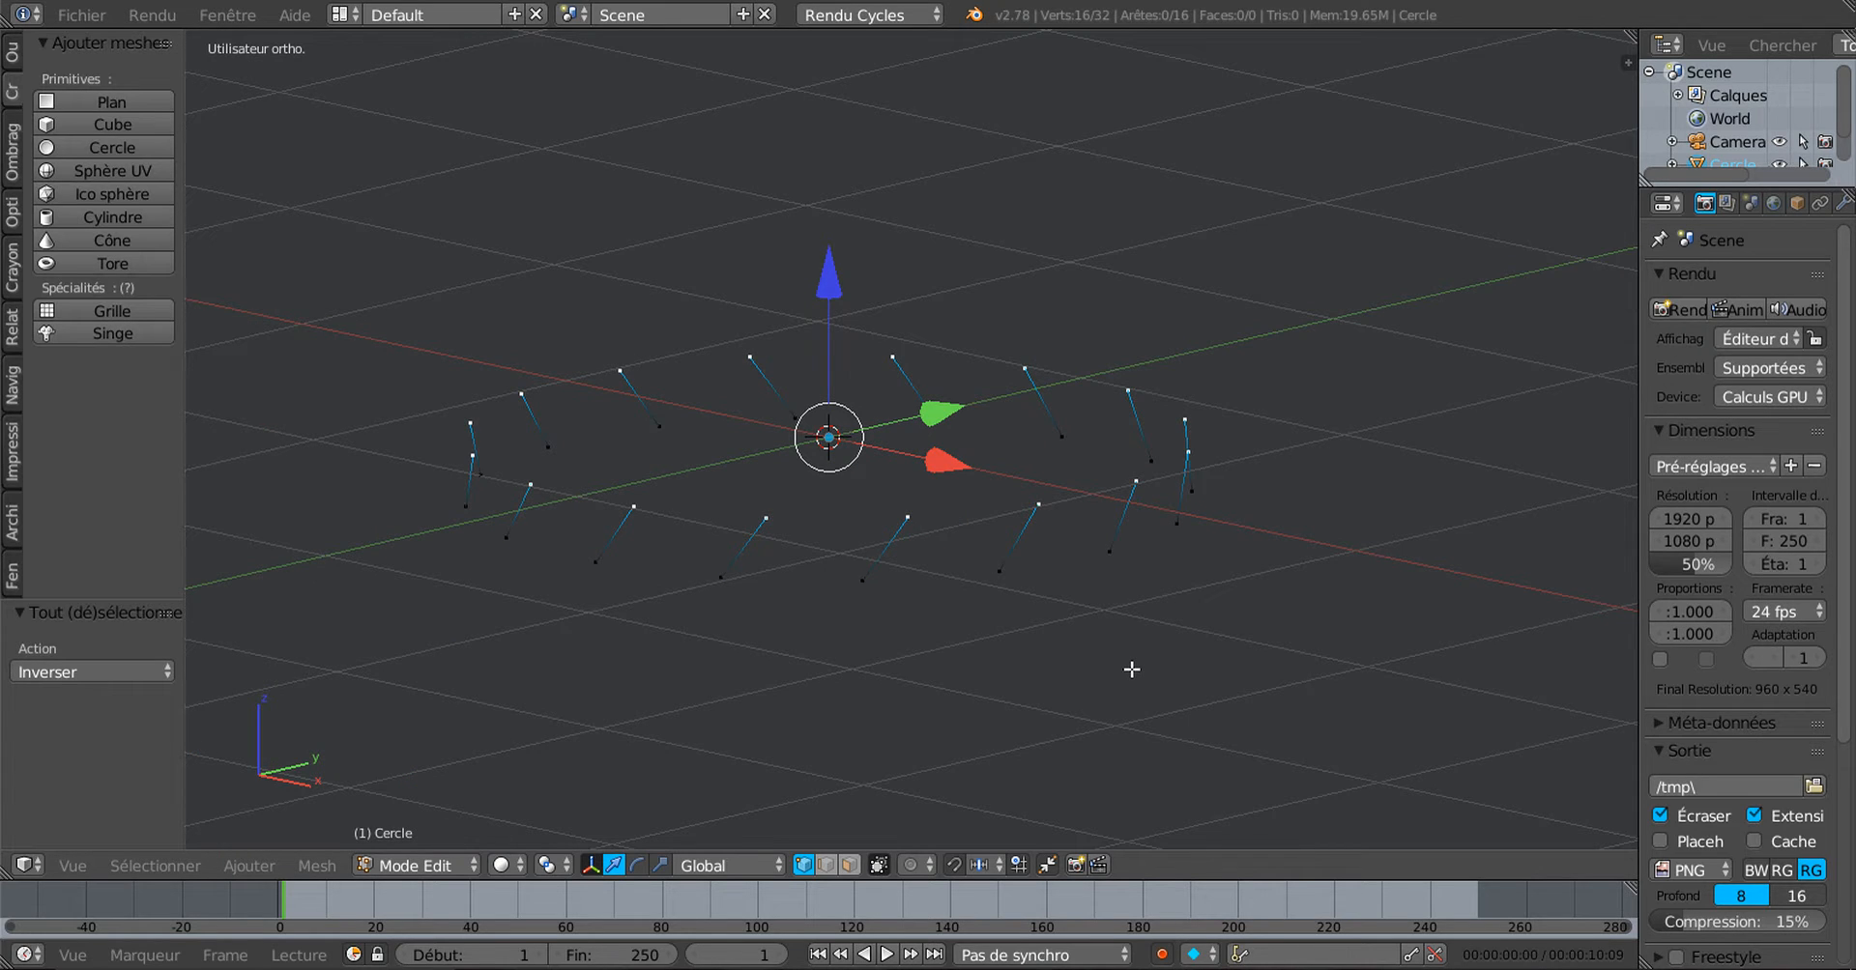
pyautogui.press('e')
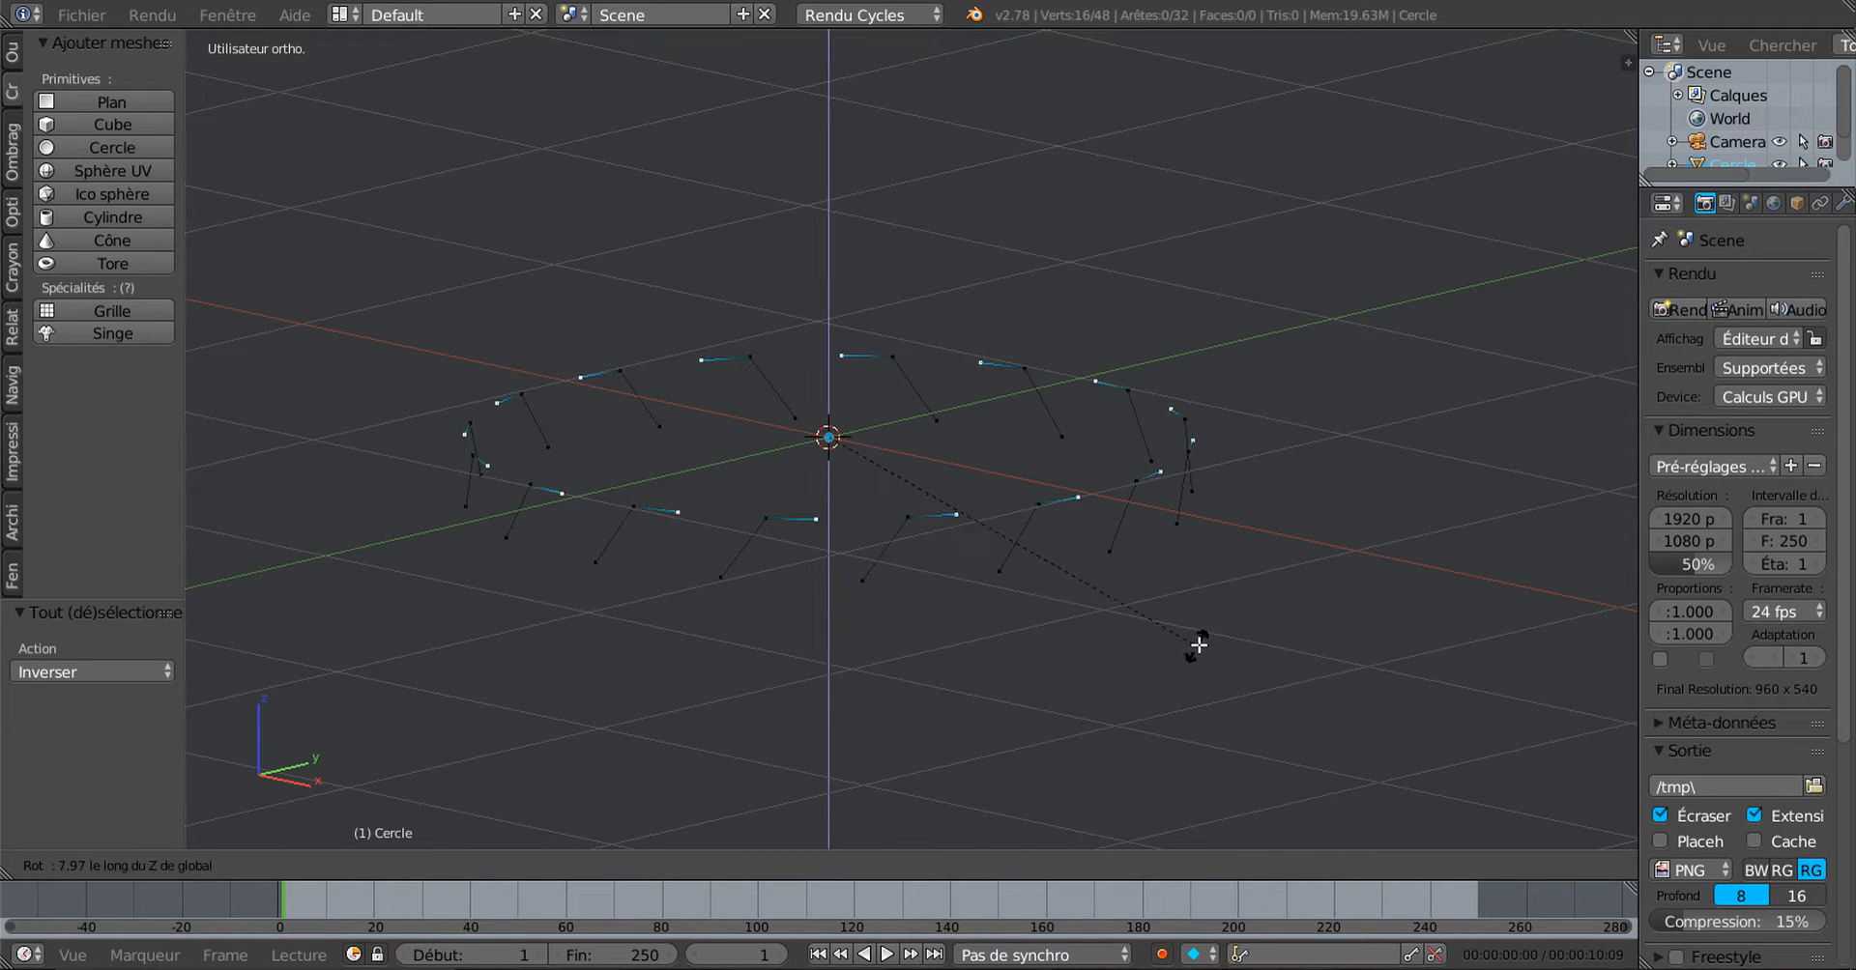
pyautogui.click(1198, 646)
# Step: Examine the bent blade edges from several angles in Object Mode and return to Edit Mode
pyautogui.press('Tab')
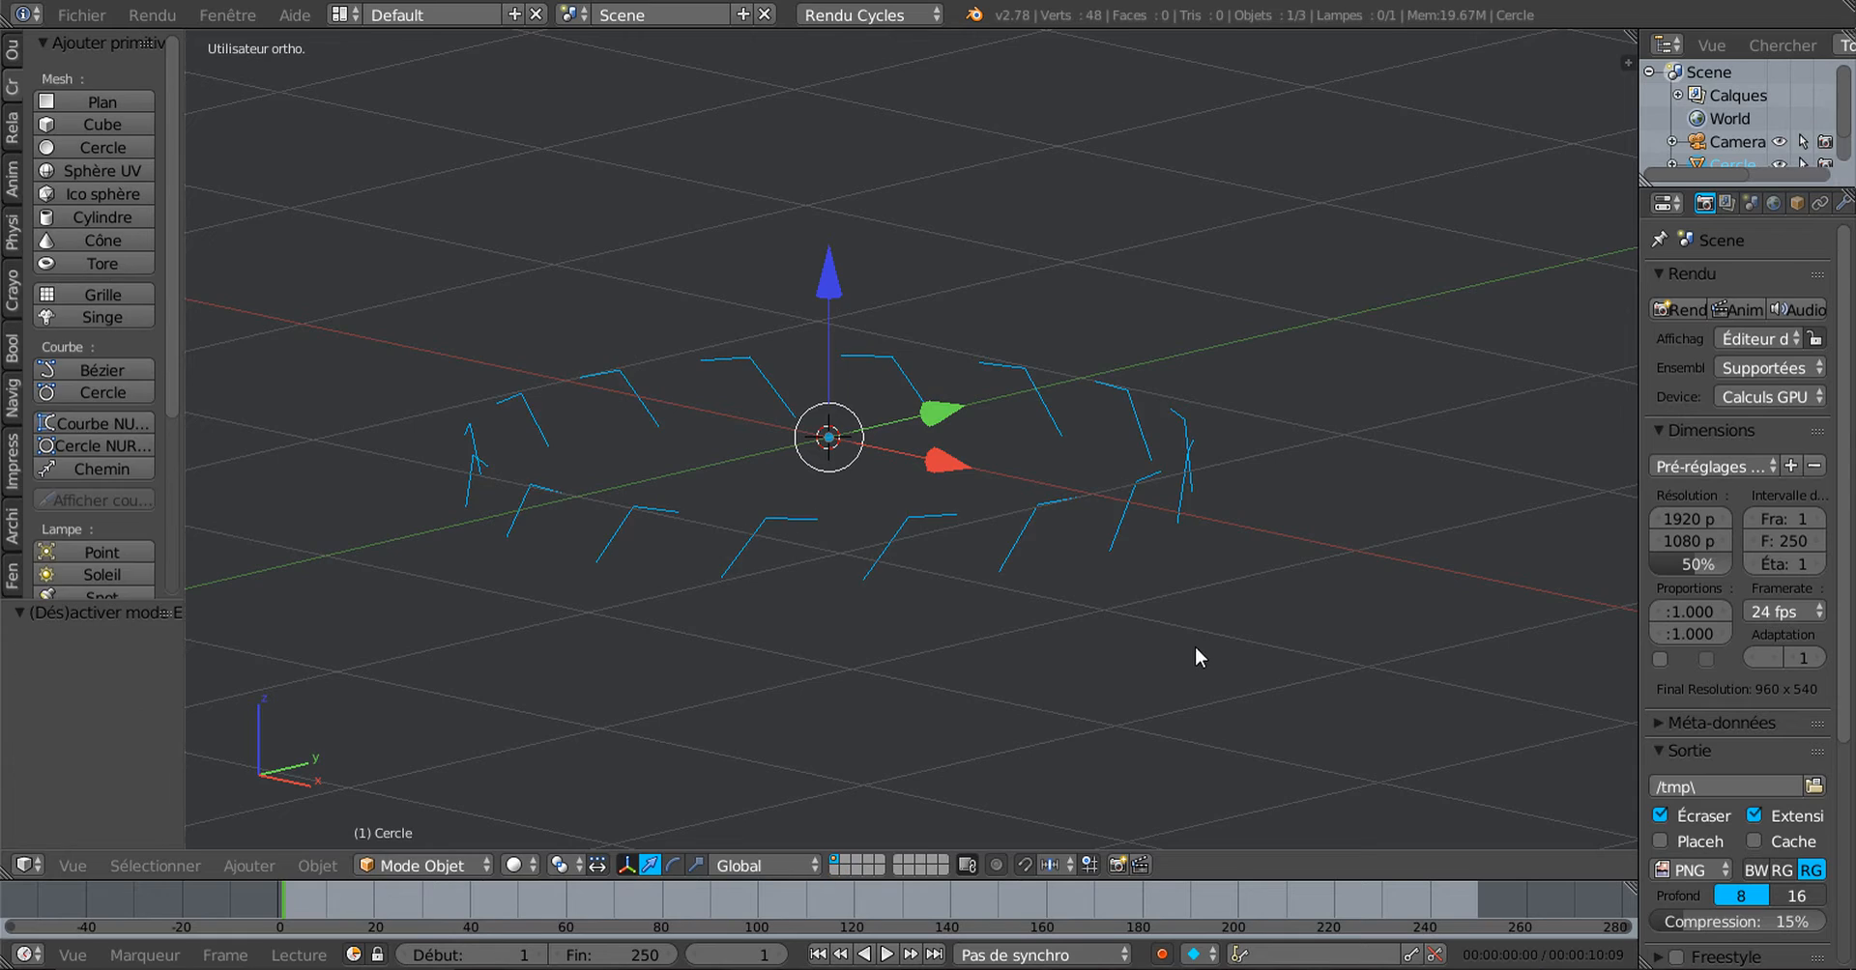
pyautogui.moveTo(1195, 646); pyautogui.dragTo(1431, 530, button='middle')
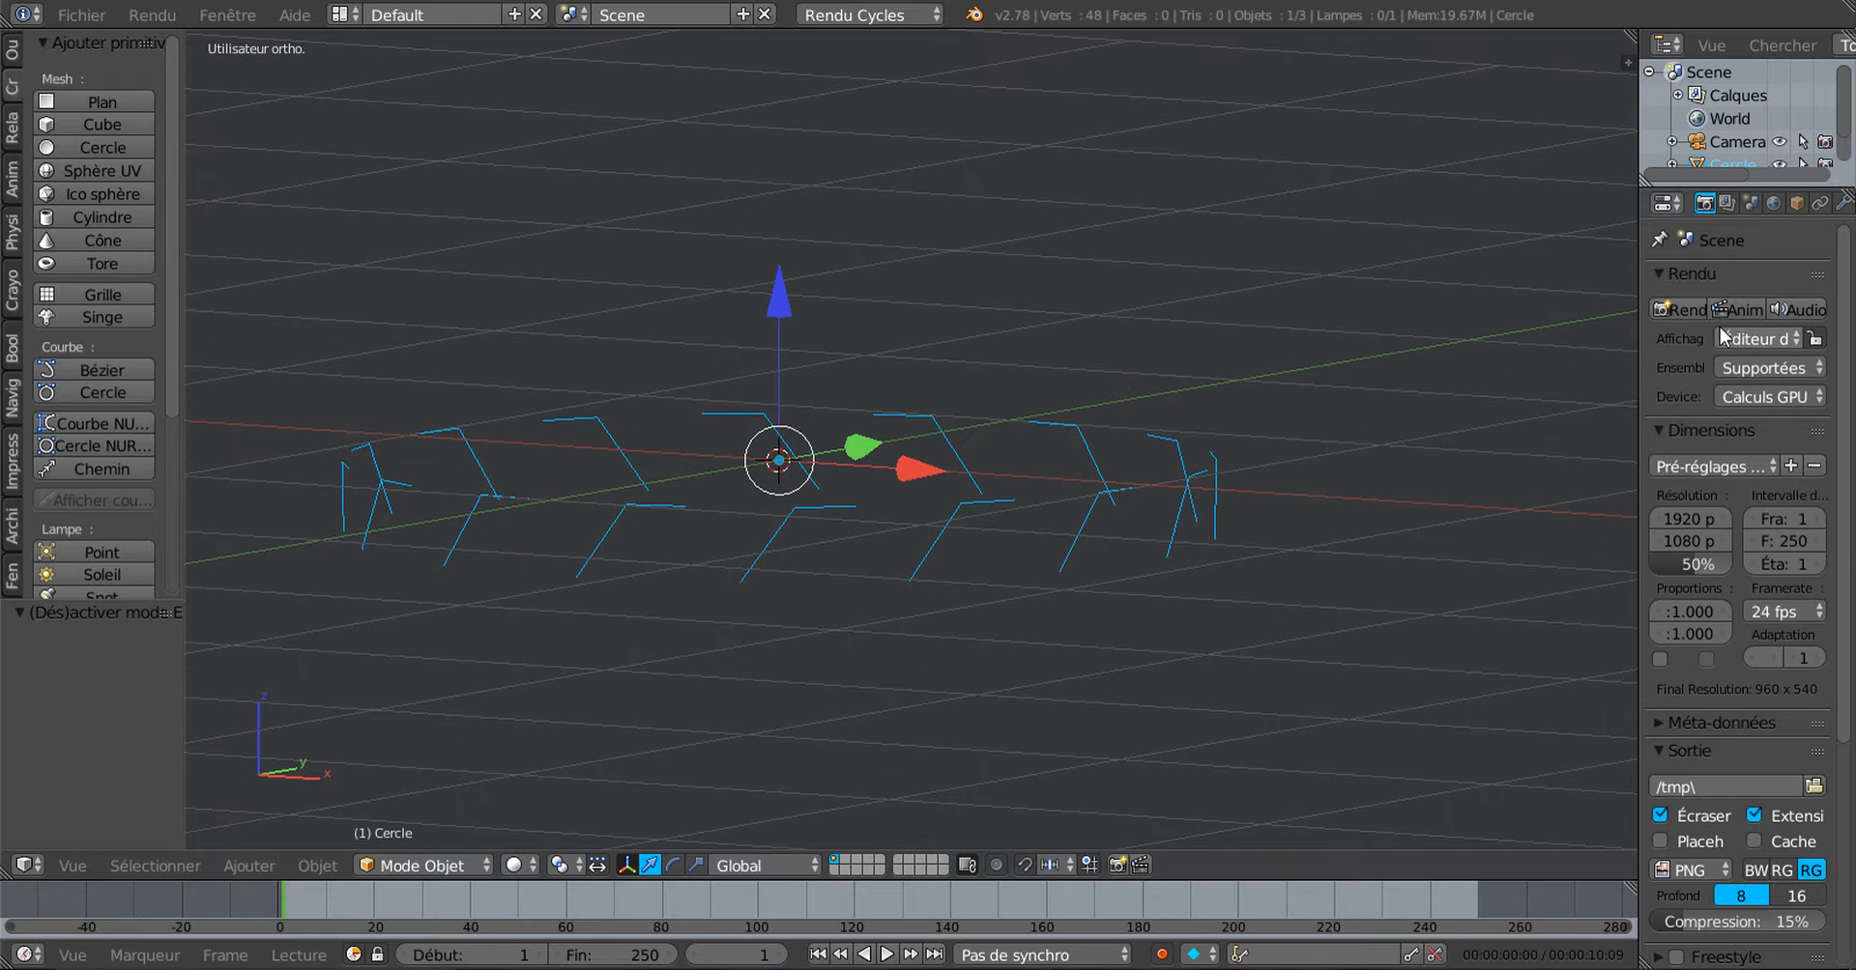
pyautogui.moveTo(837, 666); pyautogui.dragTo(924, 577, button='middle')
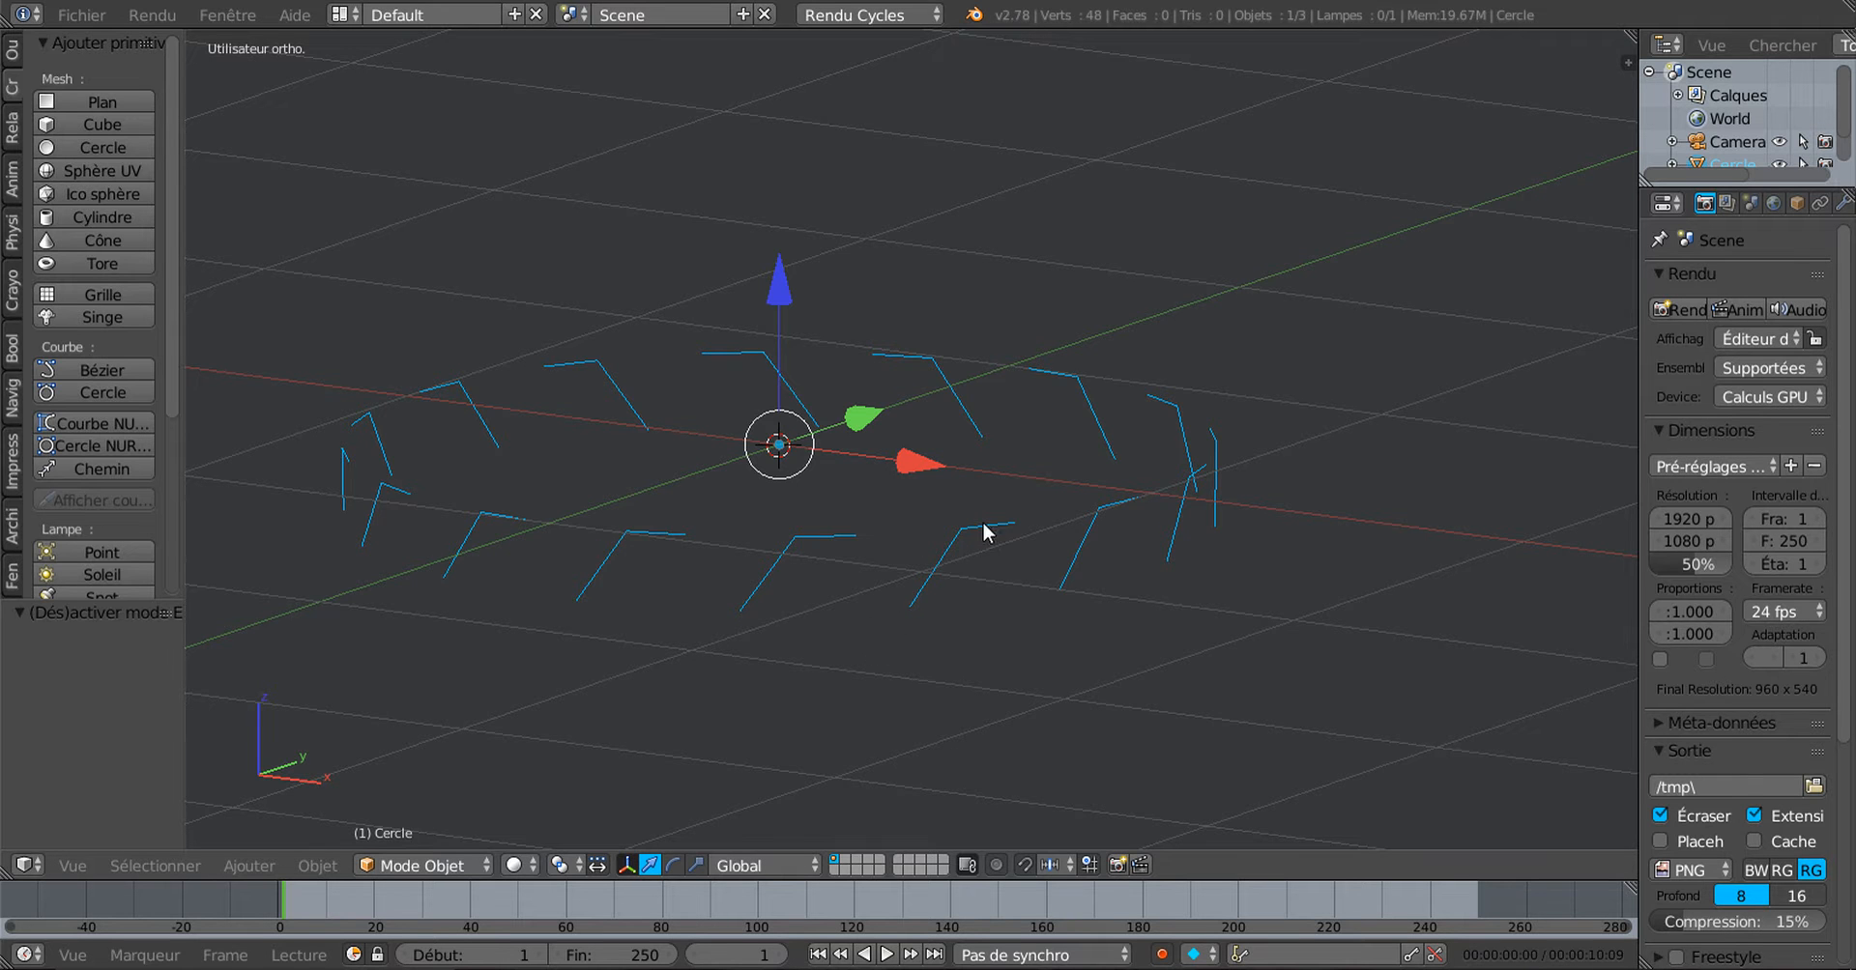
pyautogui.moveTo(1001, 704); pyautogui.dragTo(1036, 623, button='middle')
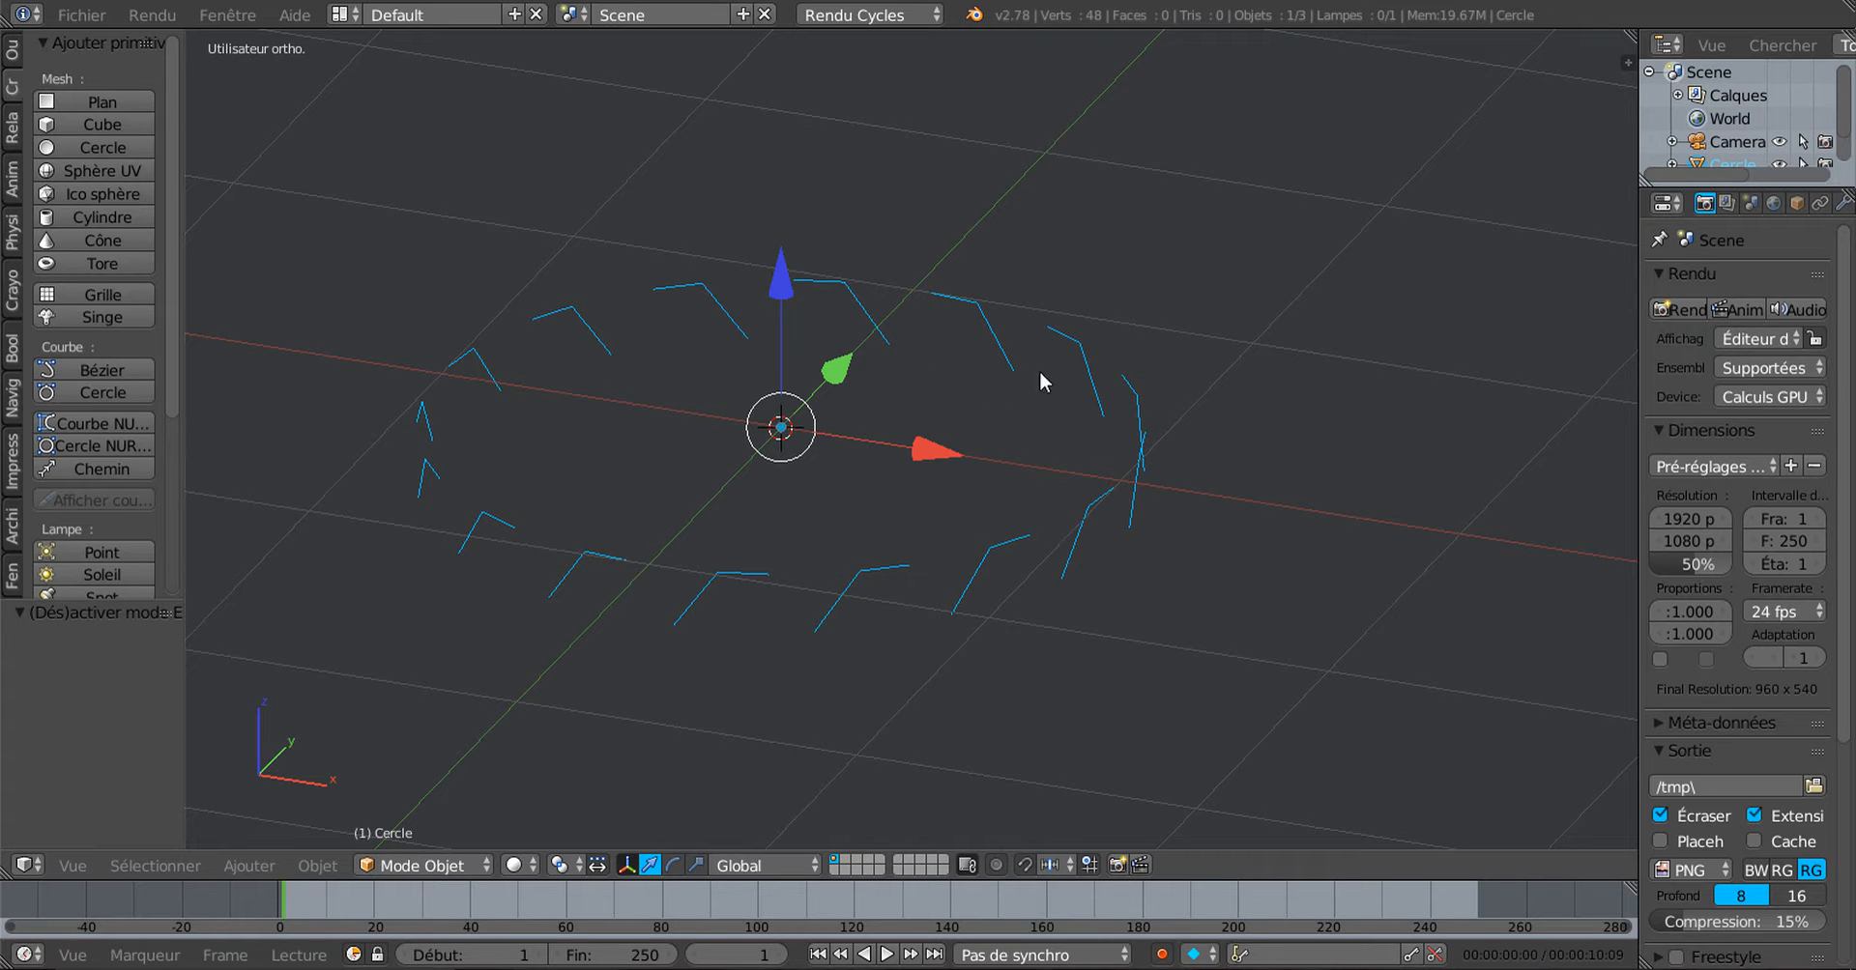
pyautogui.moveTo(1169, 746); pyautogui.dragTo(1161, 742, button='middle')
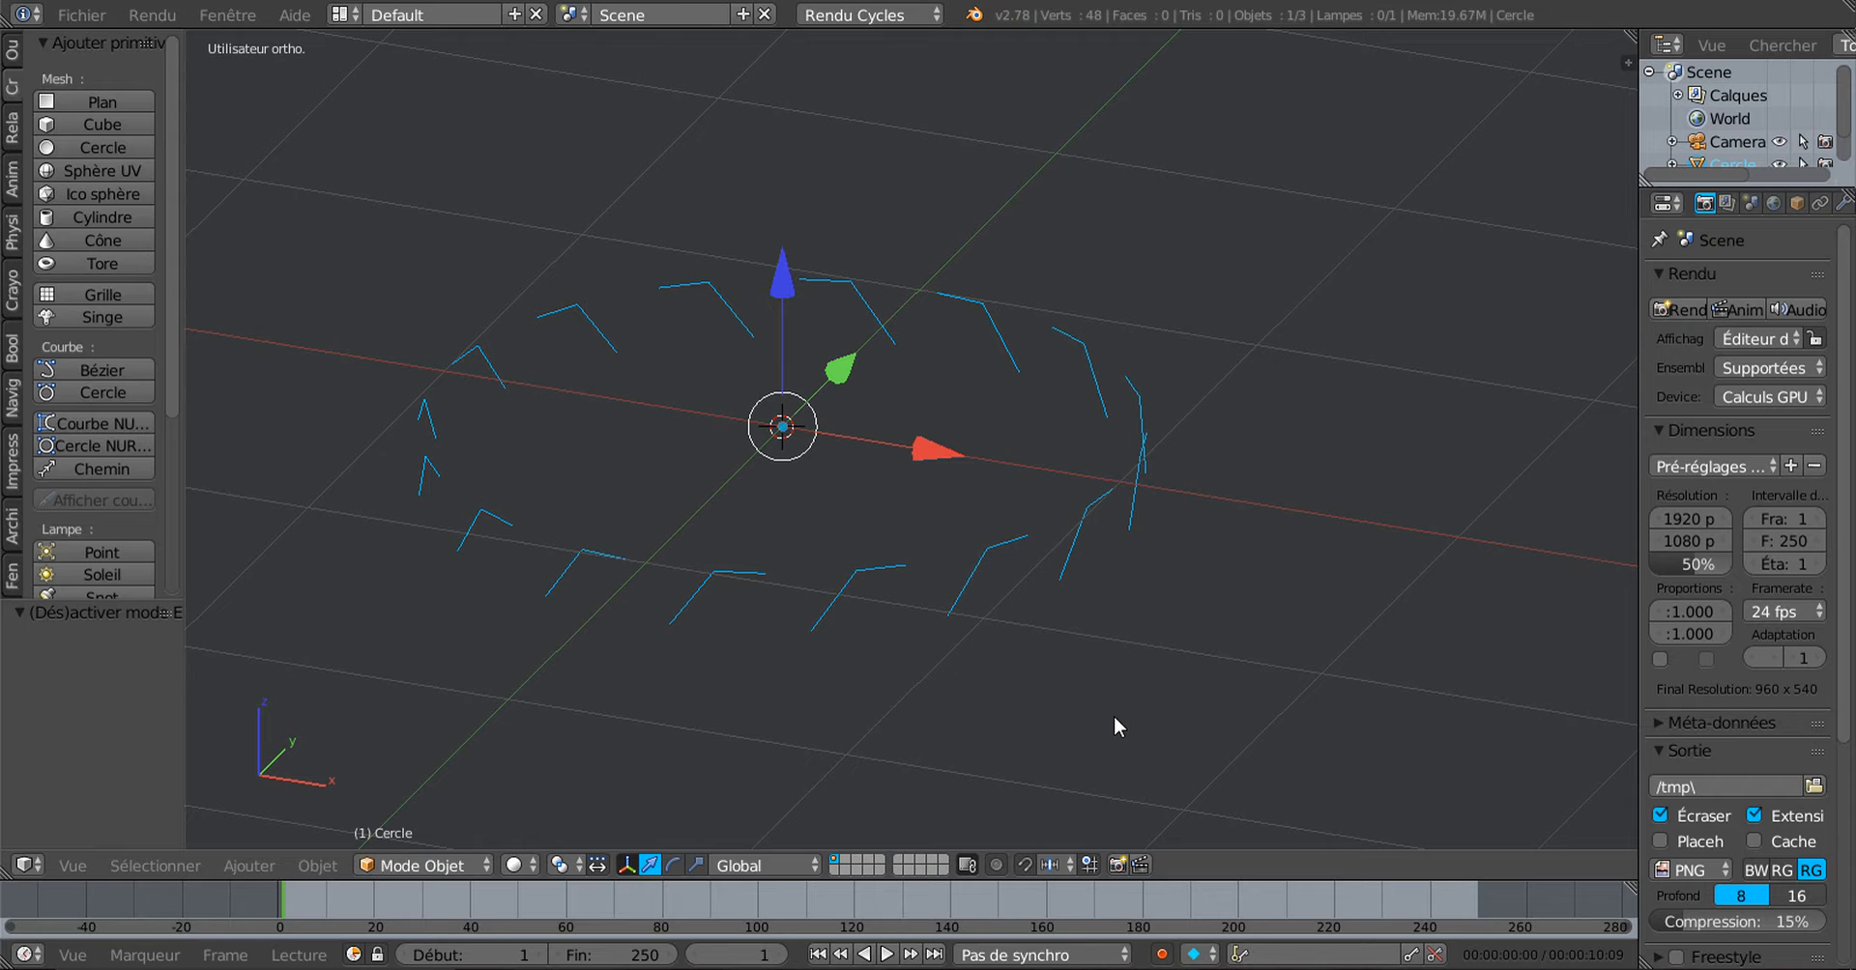
pyautogui.click(425, 865)
pyautogui.click(423, 814)
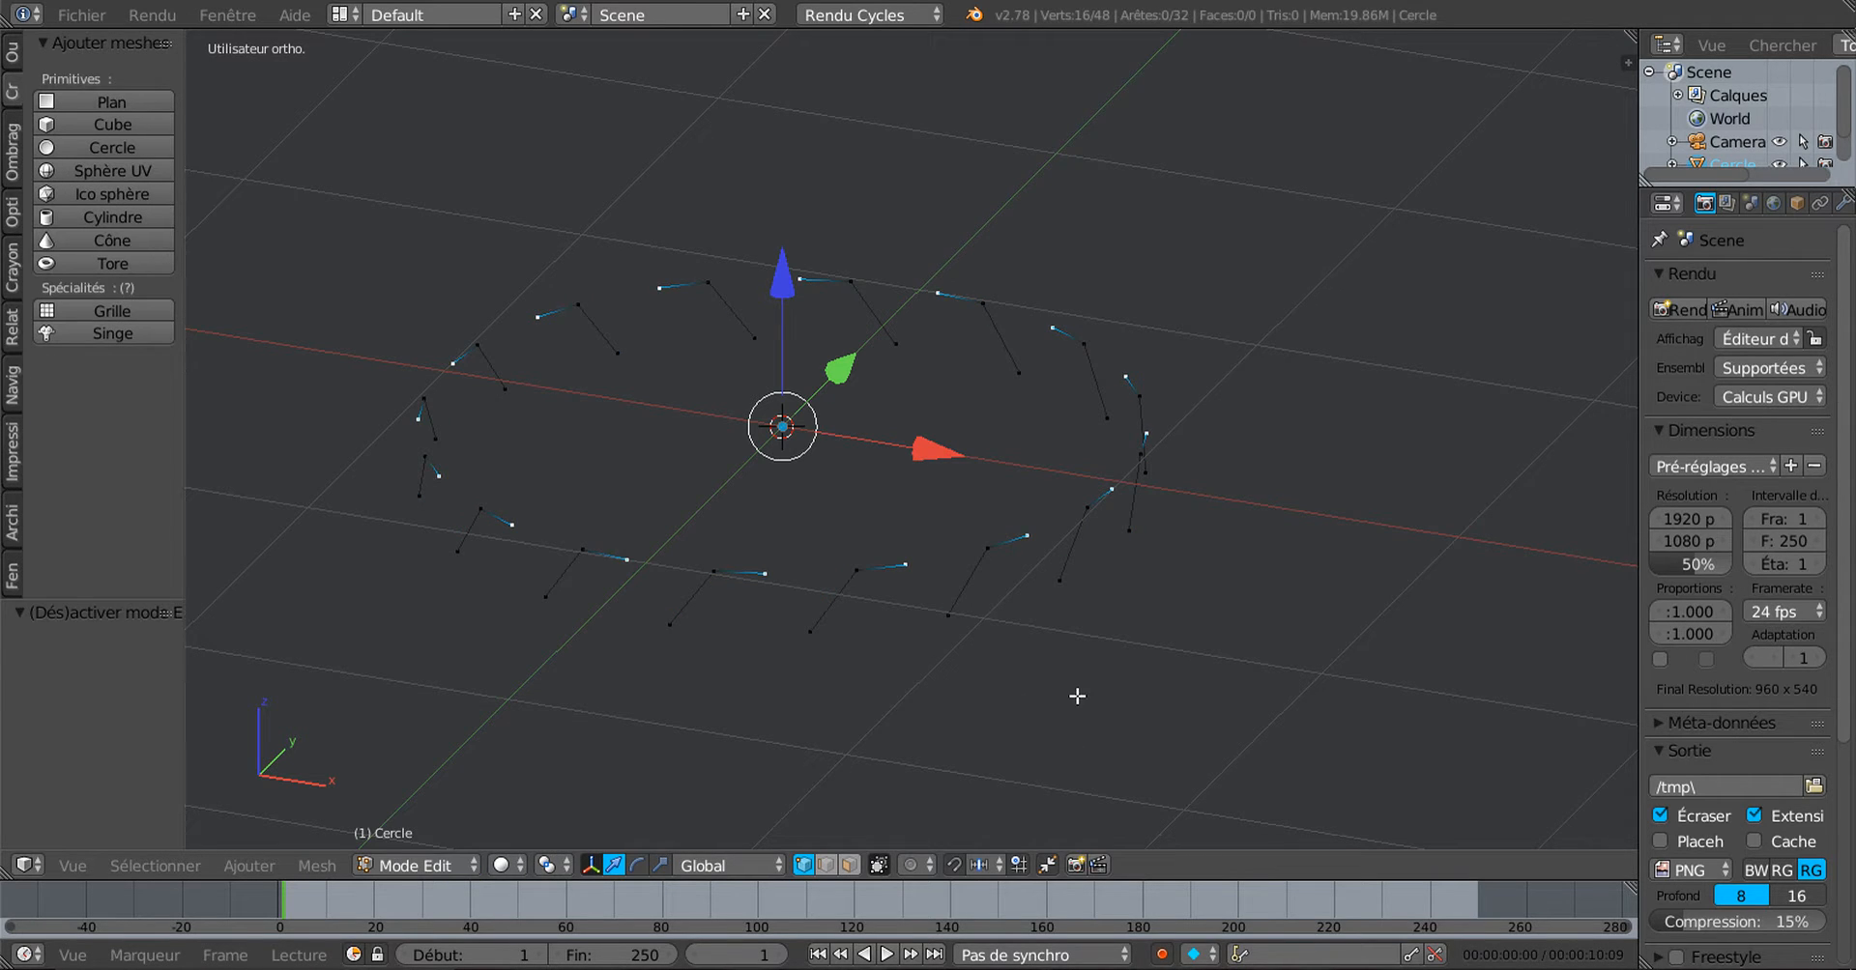
# Step: Select the whole mesh, duplicate it in place and rotate the copy about -11.86° around the global Z axis
pyautogui.press('a')
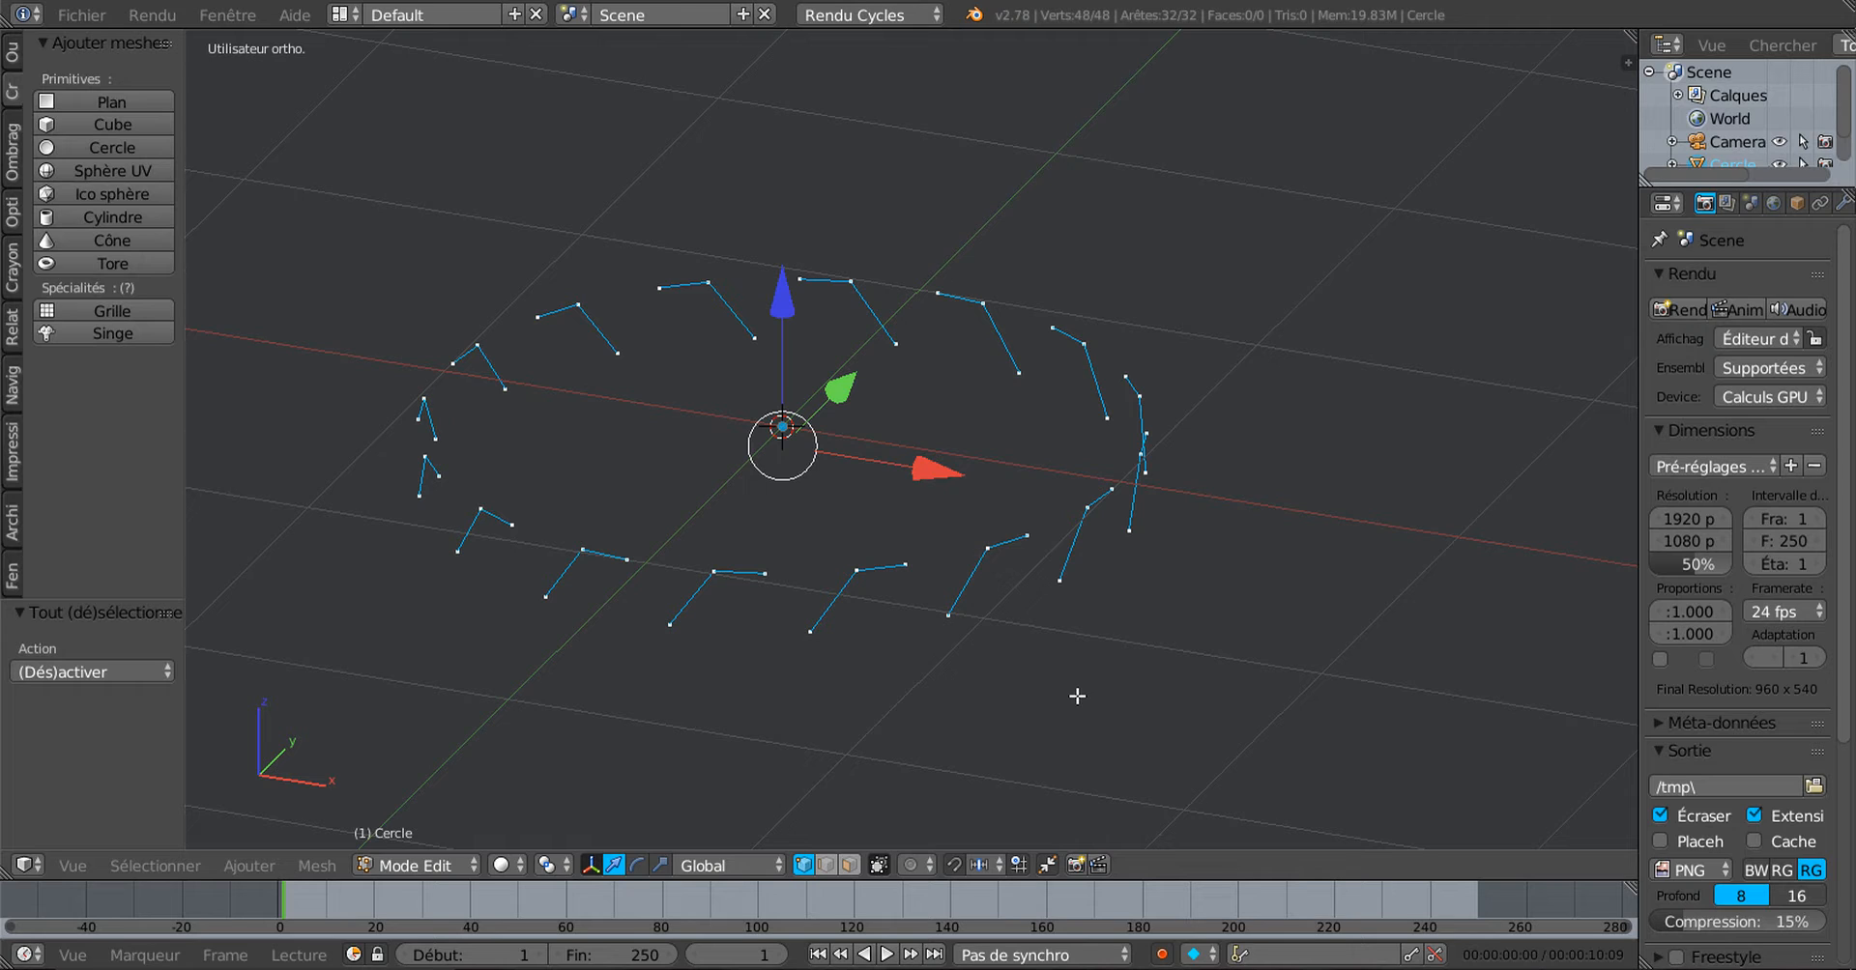
pyautogui.hotkey('shift', 'd')
pyautogui.rightClick(1077, 696)
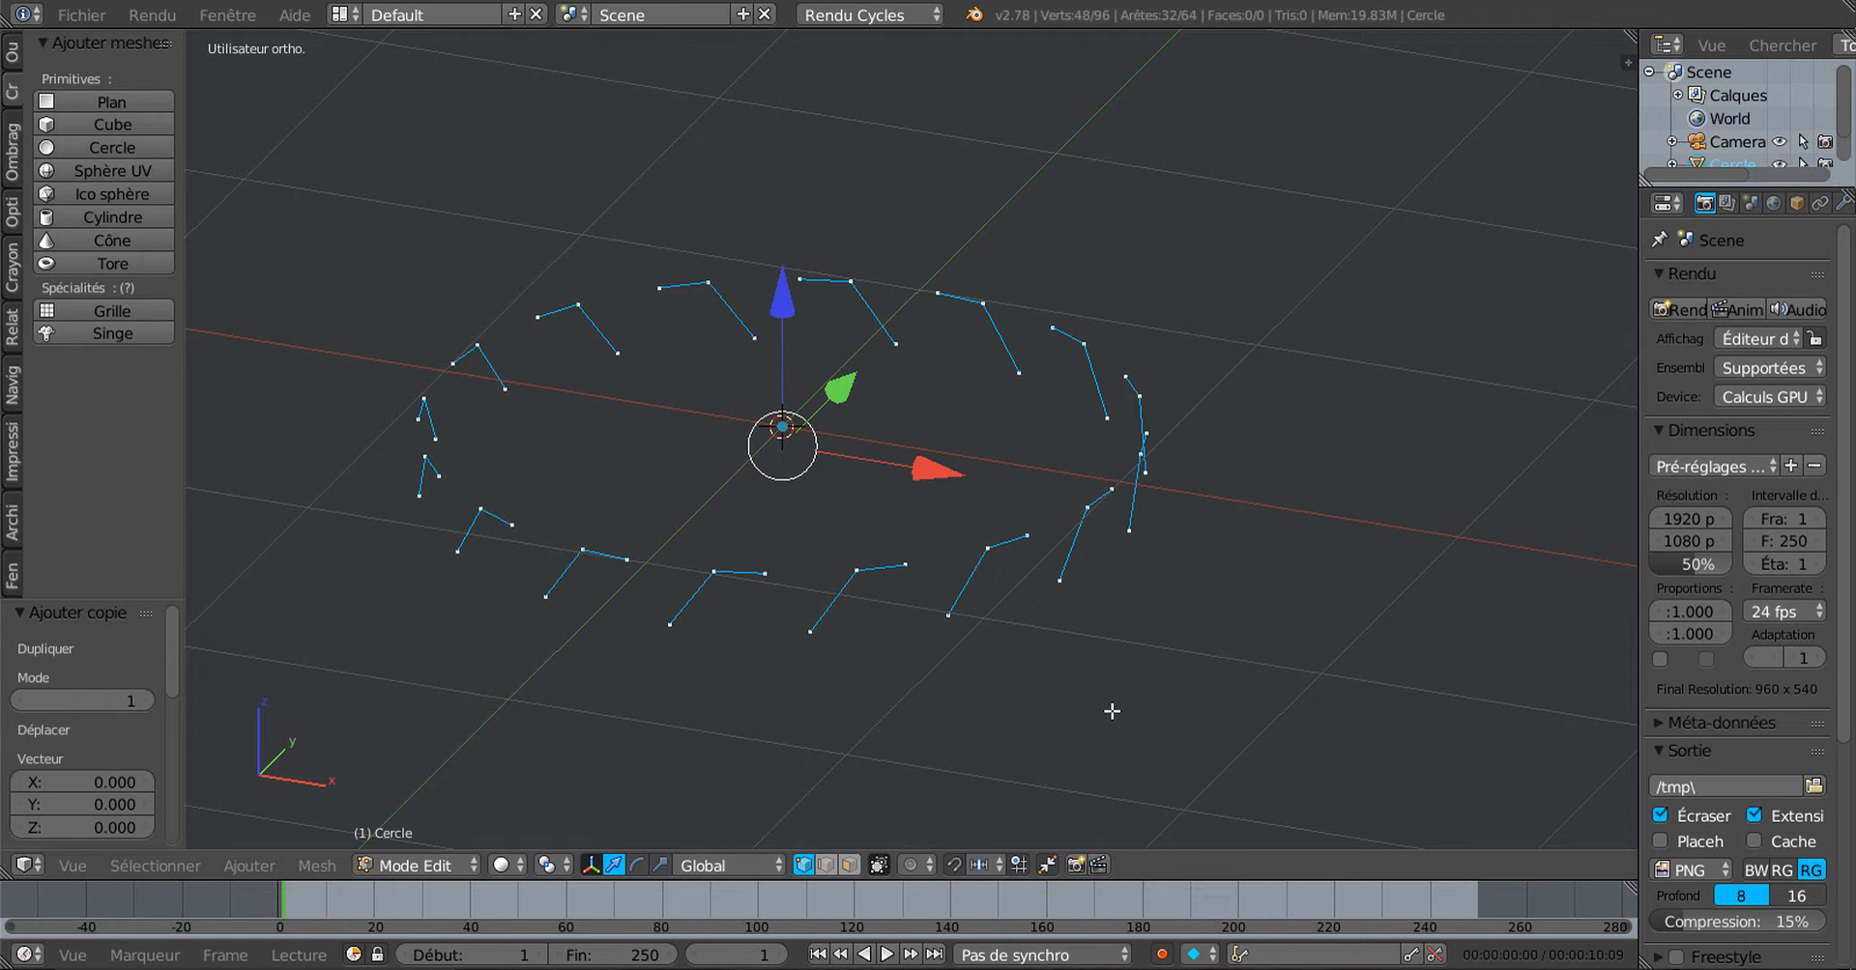
pyautogui.press('r')
pyautogui.press('z')
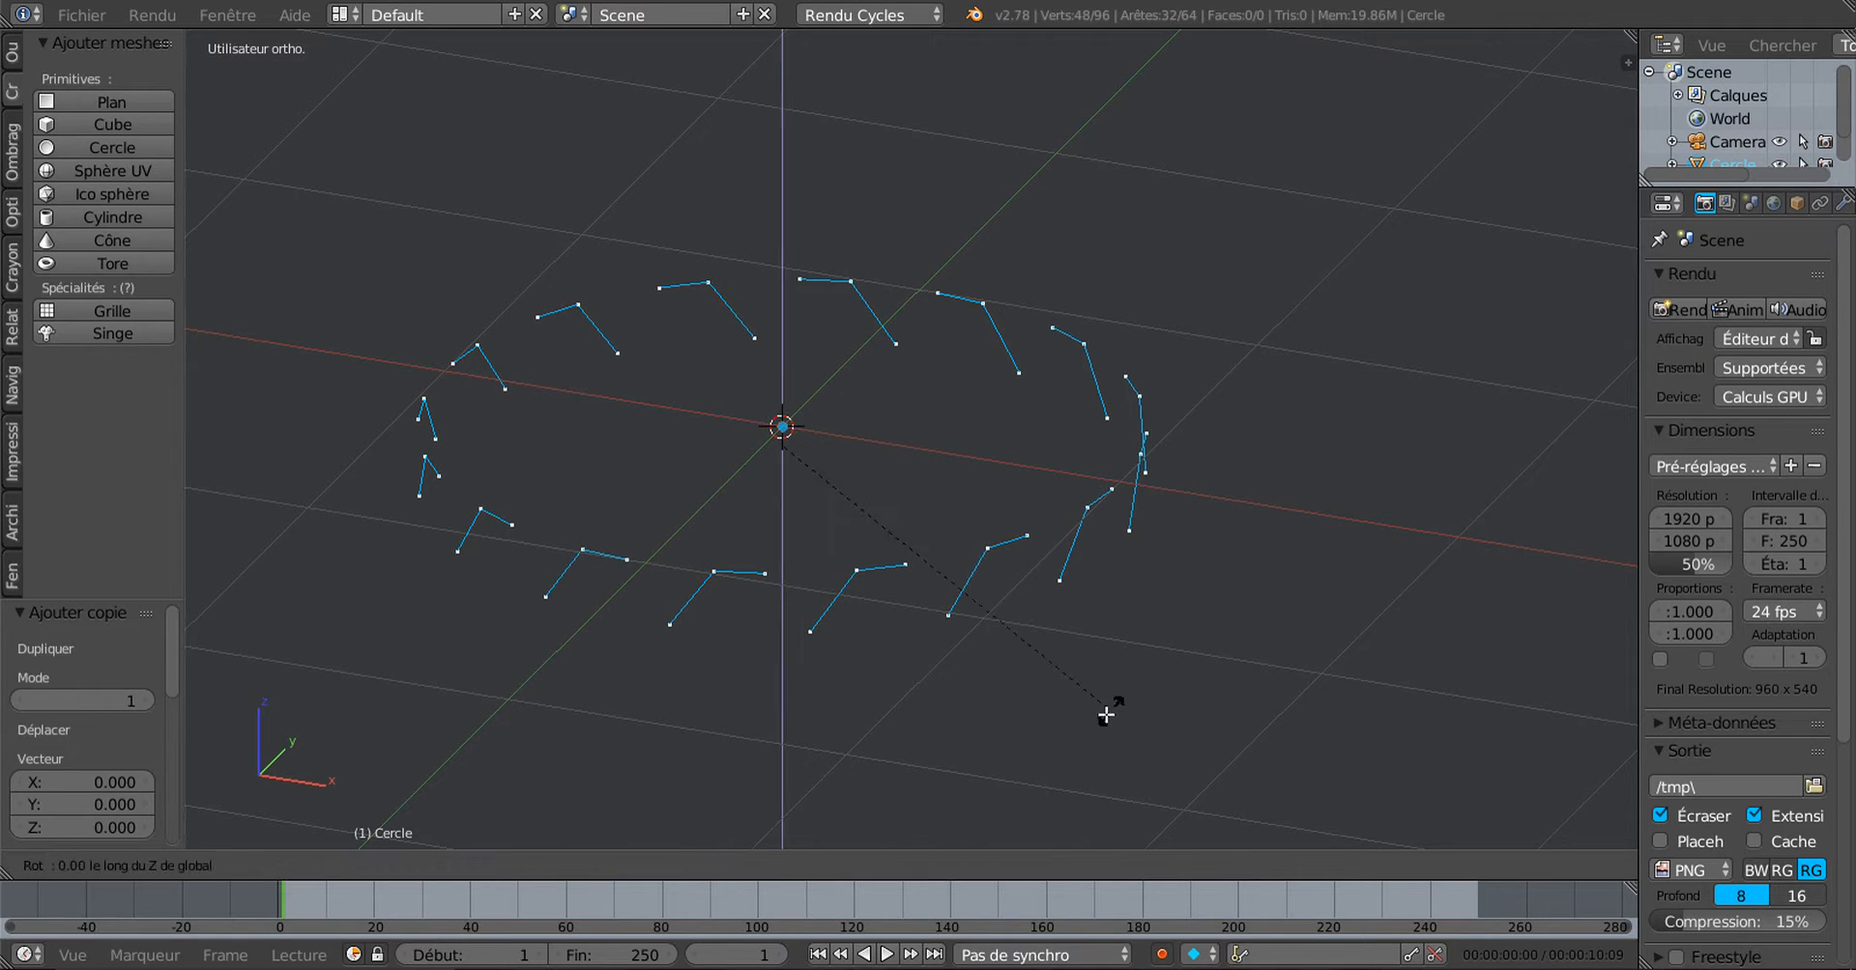
pyautogui.click(1038, 757)
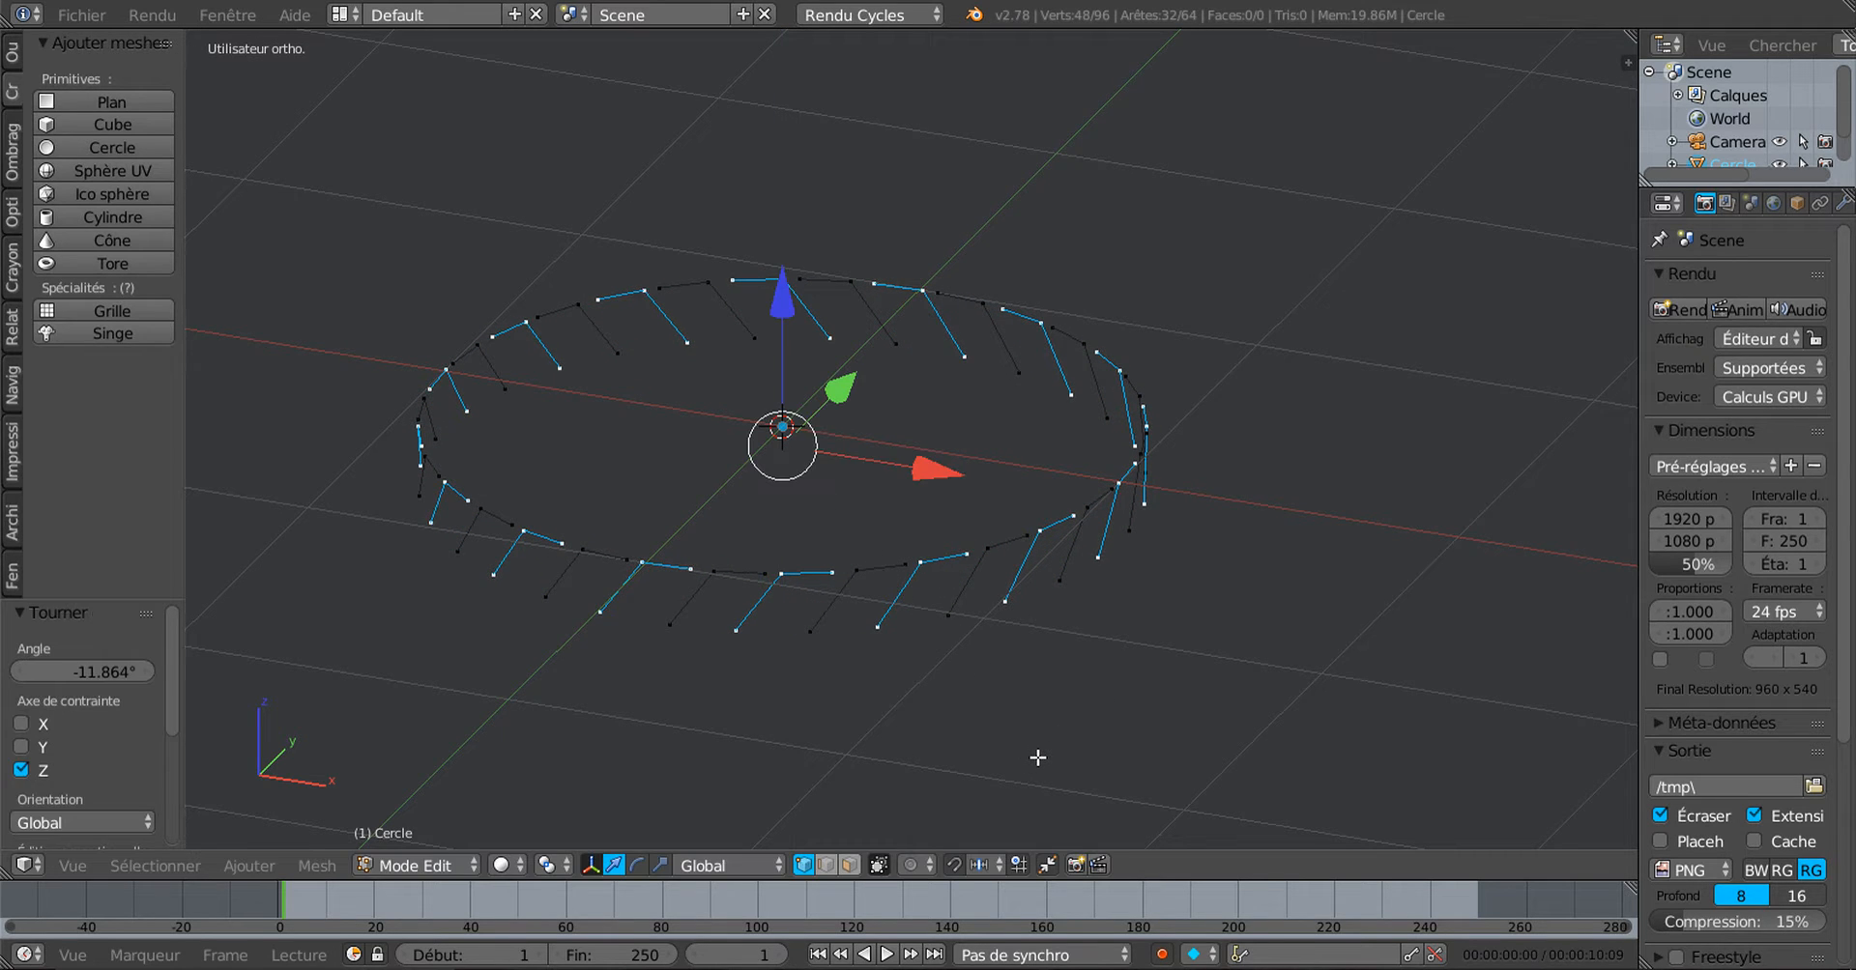
# Step: Fine-tune the spacing of the duplicated edges by rotating them about 0.55° around the global Z axis
pyautogui.scroll(2, 1037, 757)
pyautogui.moveTo(1037, 757); pyautogui.dragTo(928, 655, button='middle')
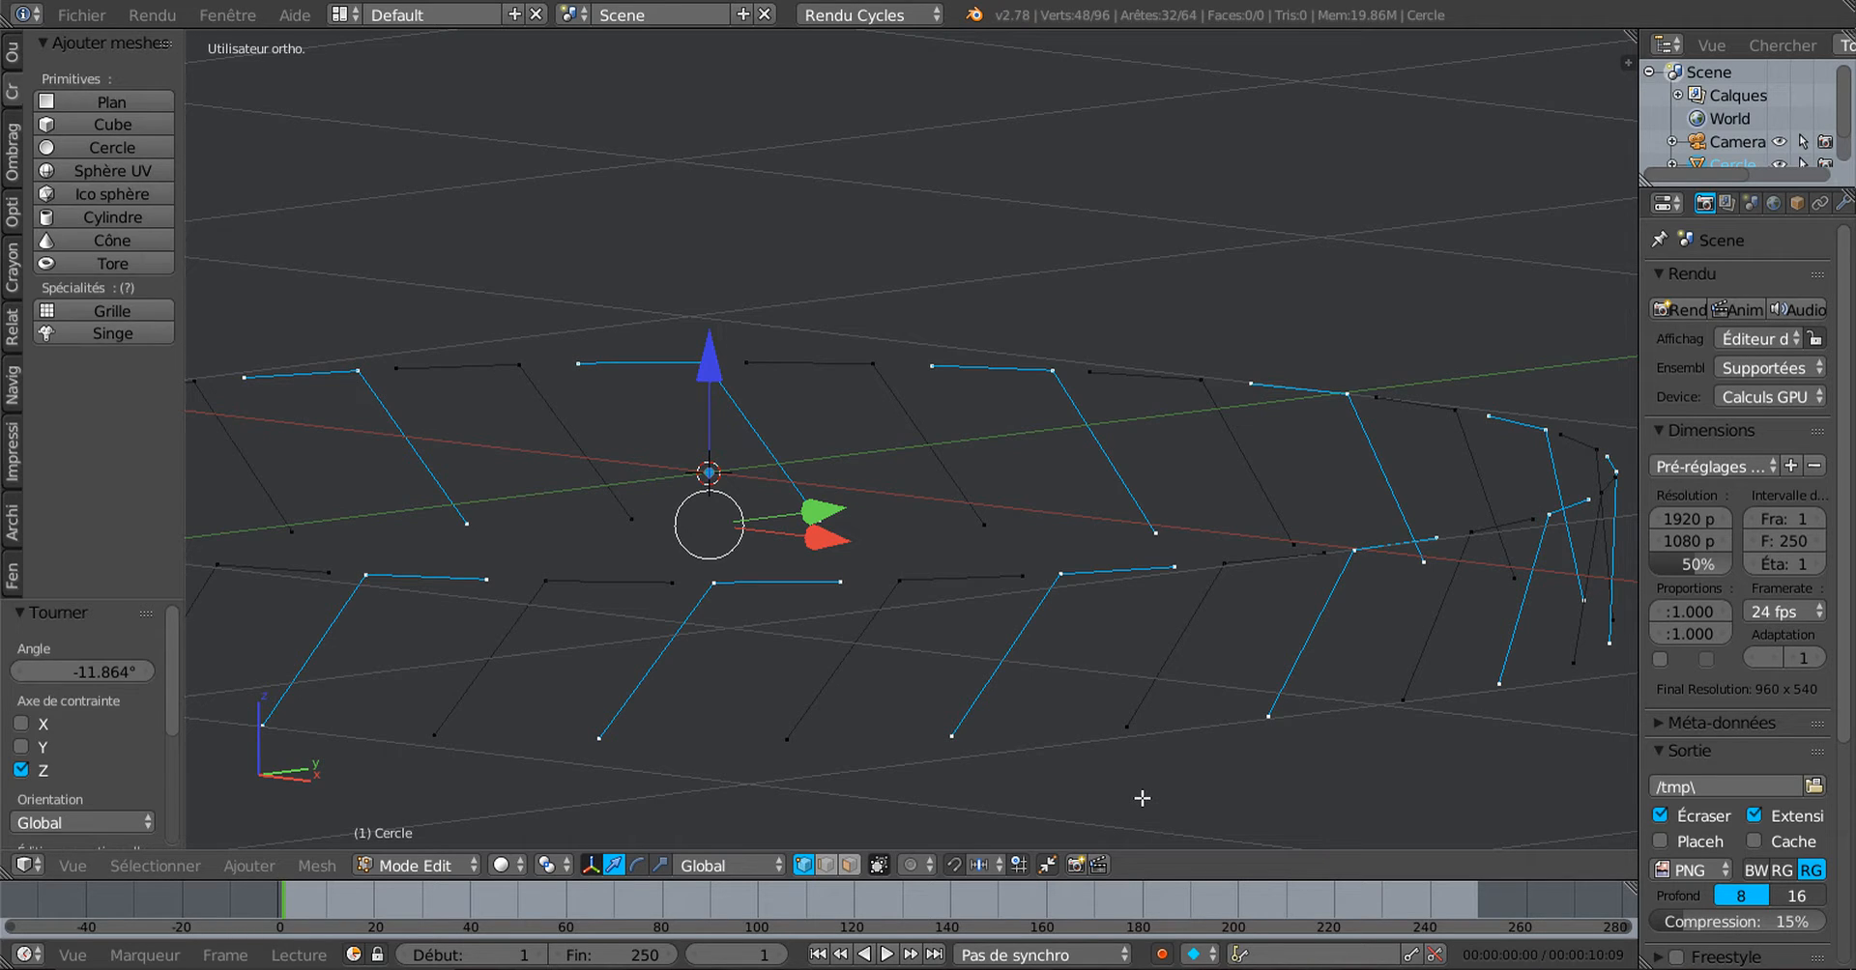
pyautogui.press('r')
pyautogui.press('z')
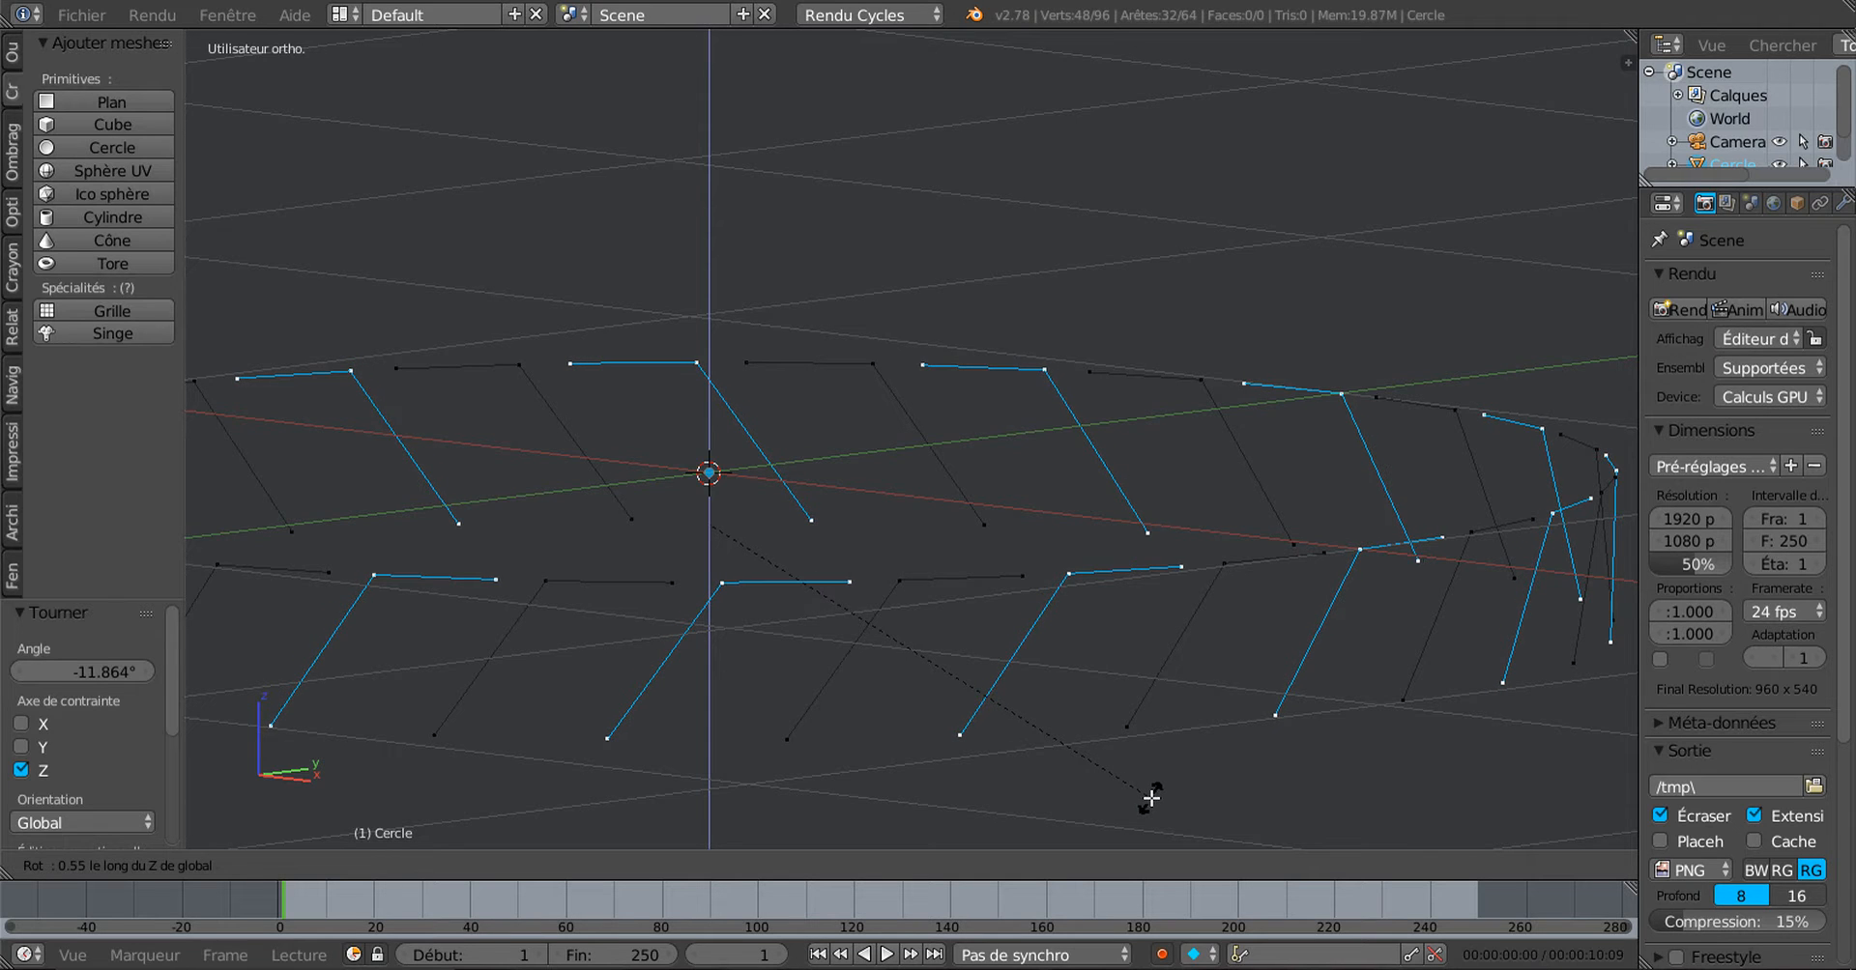
pyautogui.click(1151, 798)
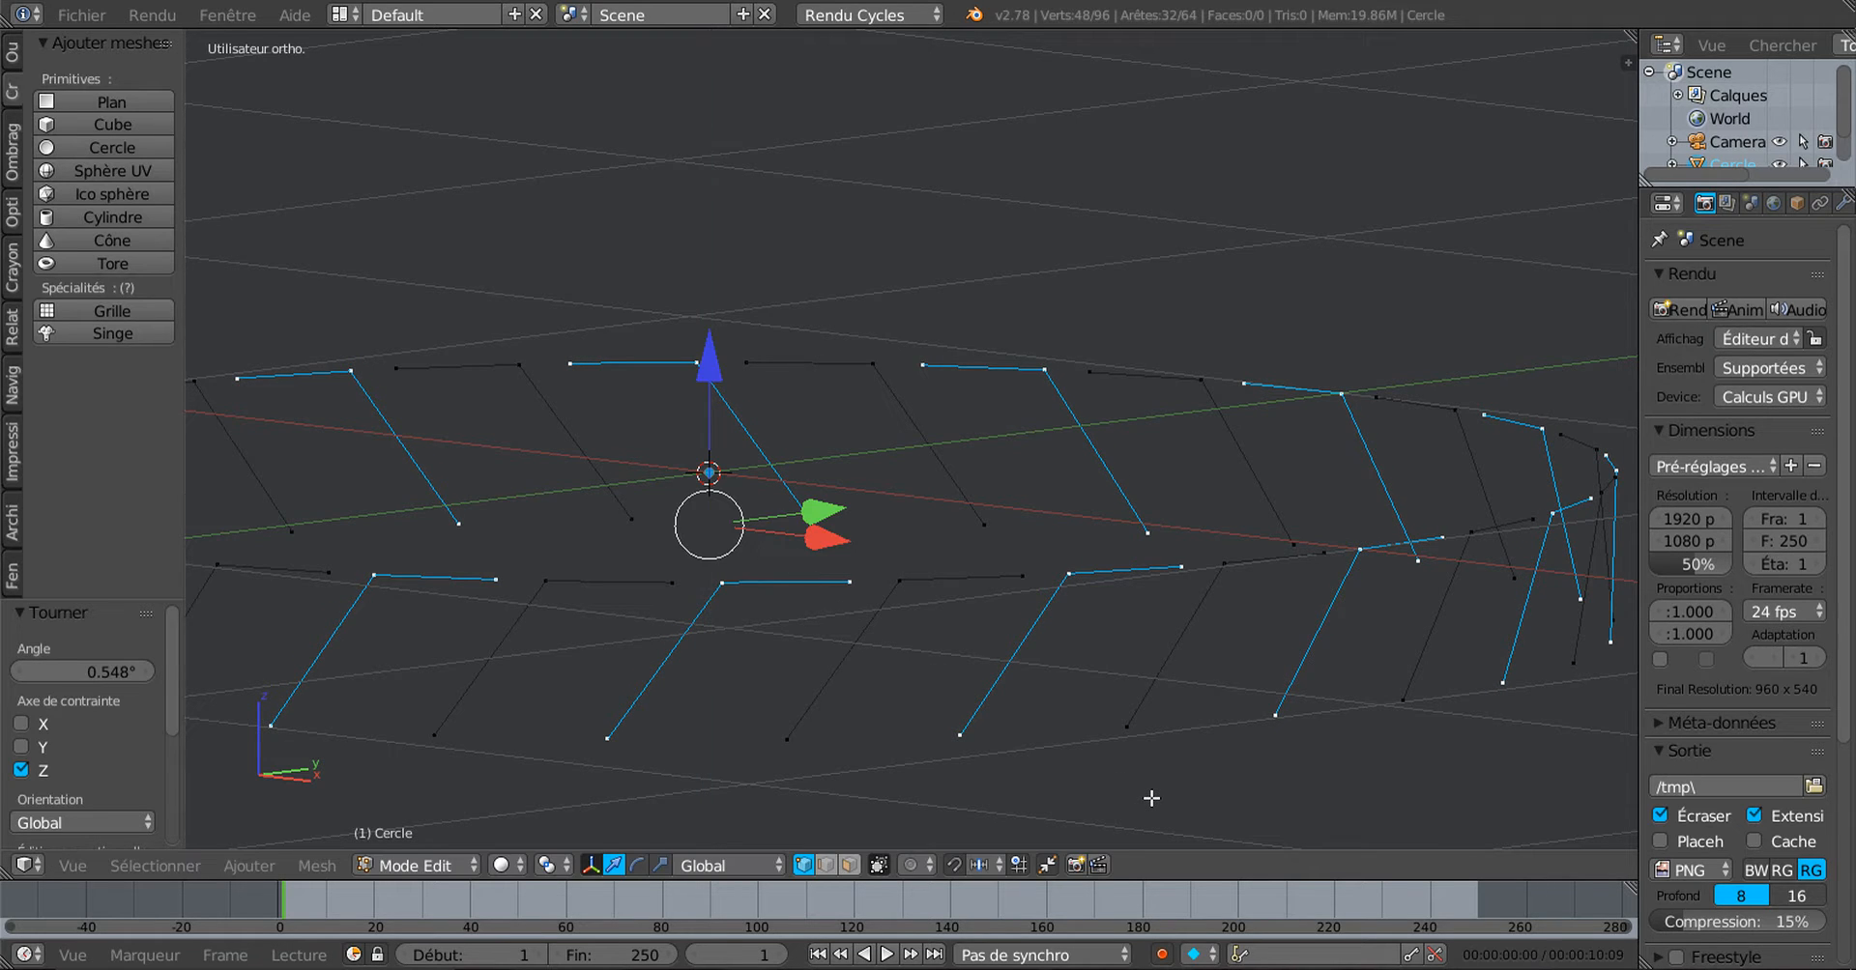
# Step: Select every vertex of the ring in top view and set the pivot point to Barycentre
pyautogui.scroll(-1, 1145, 787)
pyautogui.scroll(-1, 1083, 720)
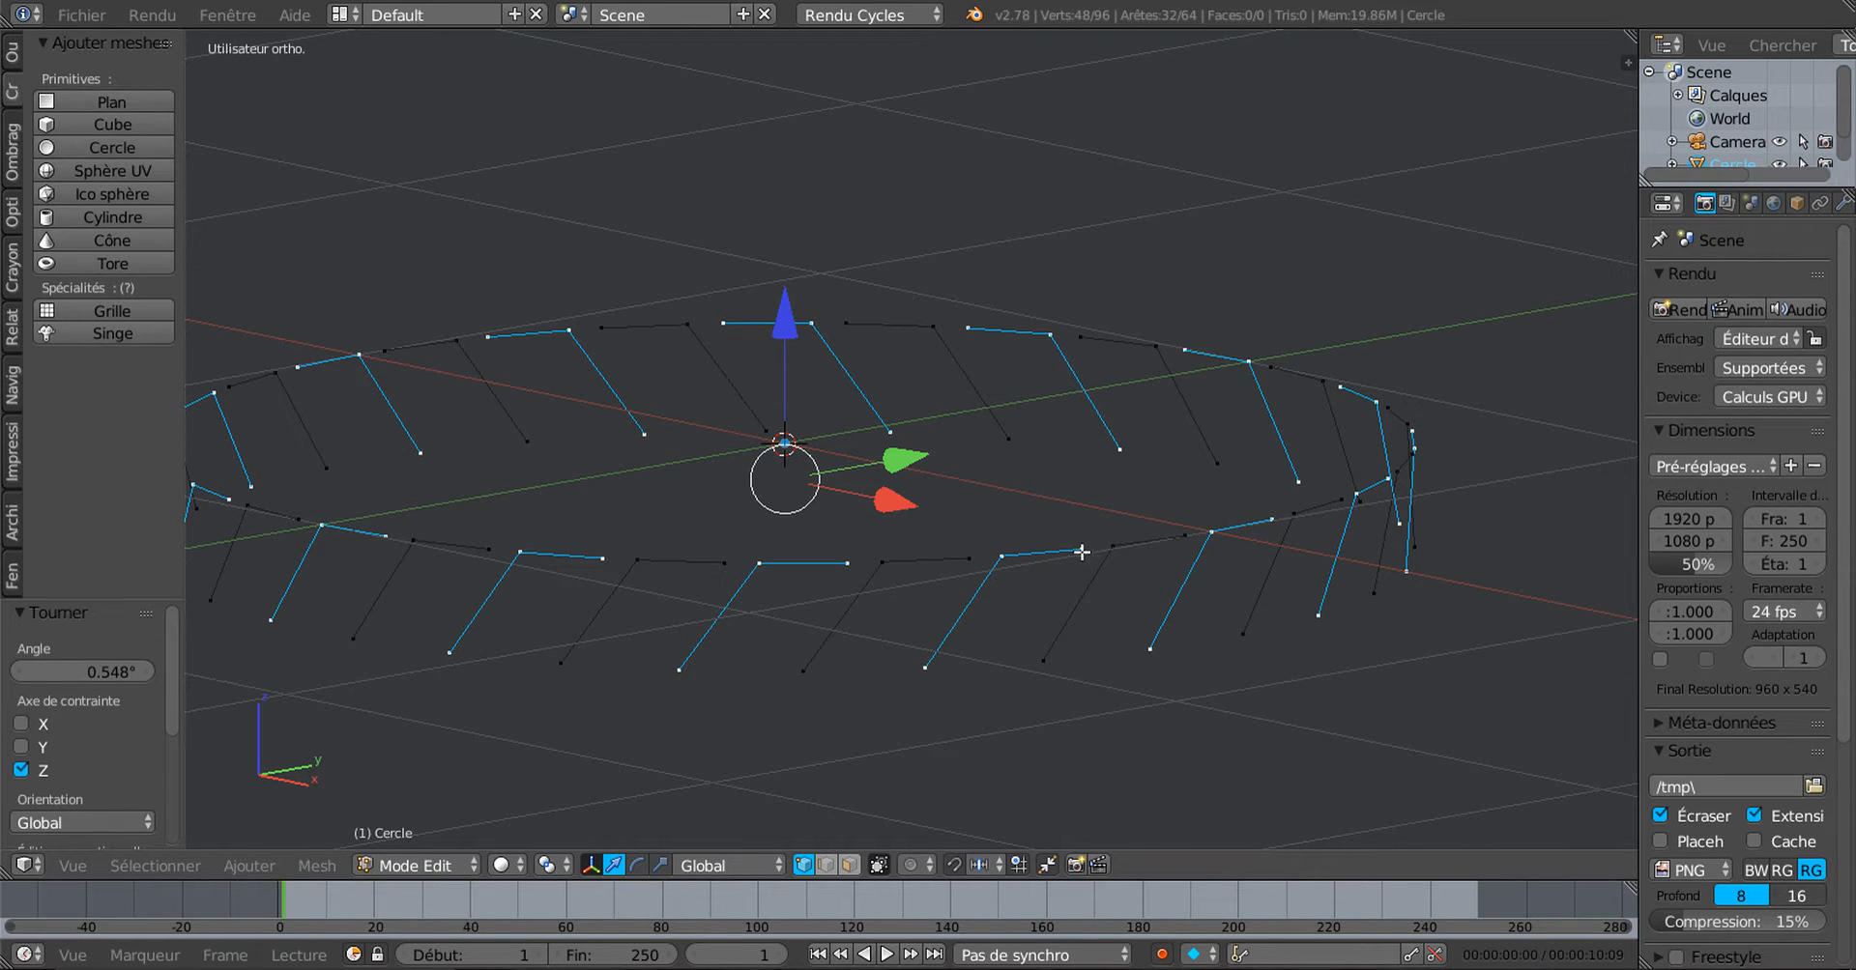
pyautogui.scroll(-1, 1109, 614)
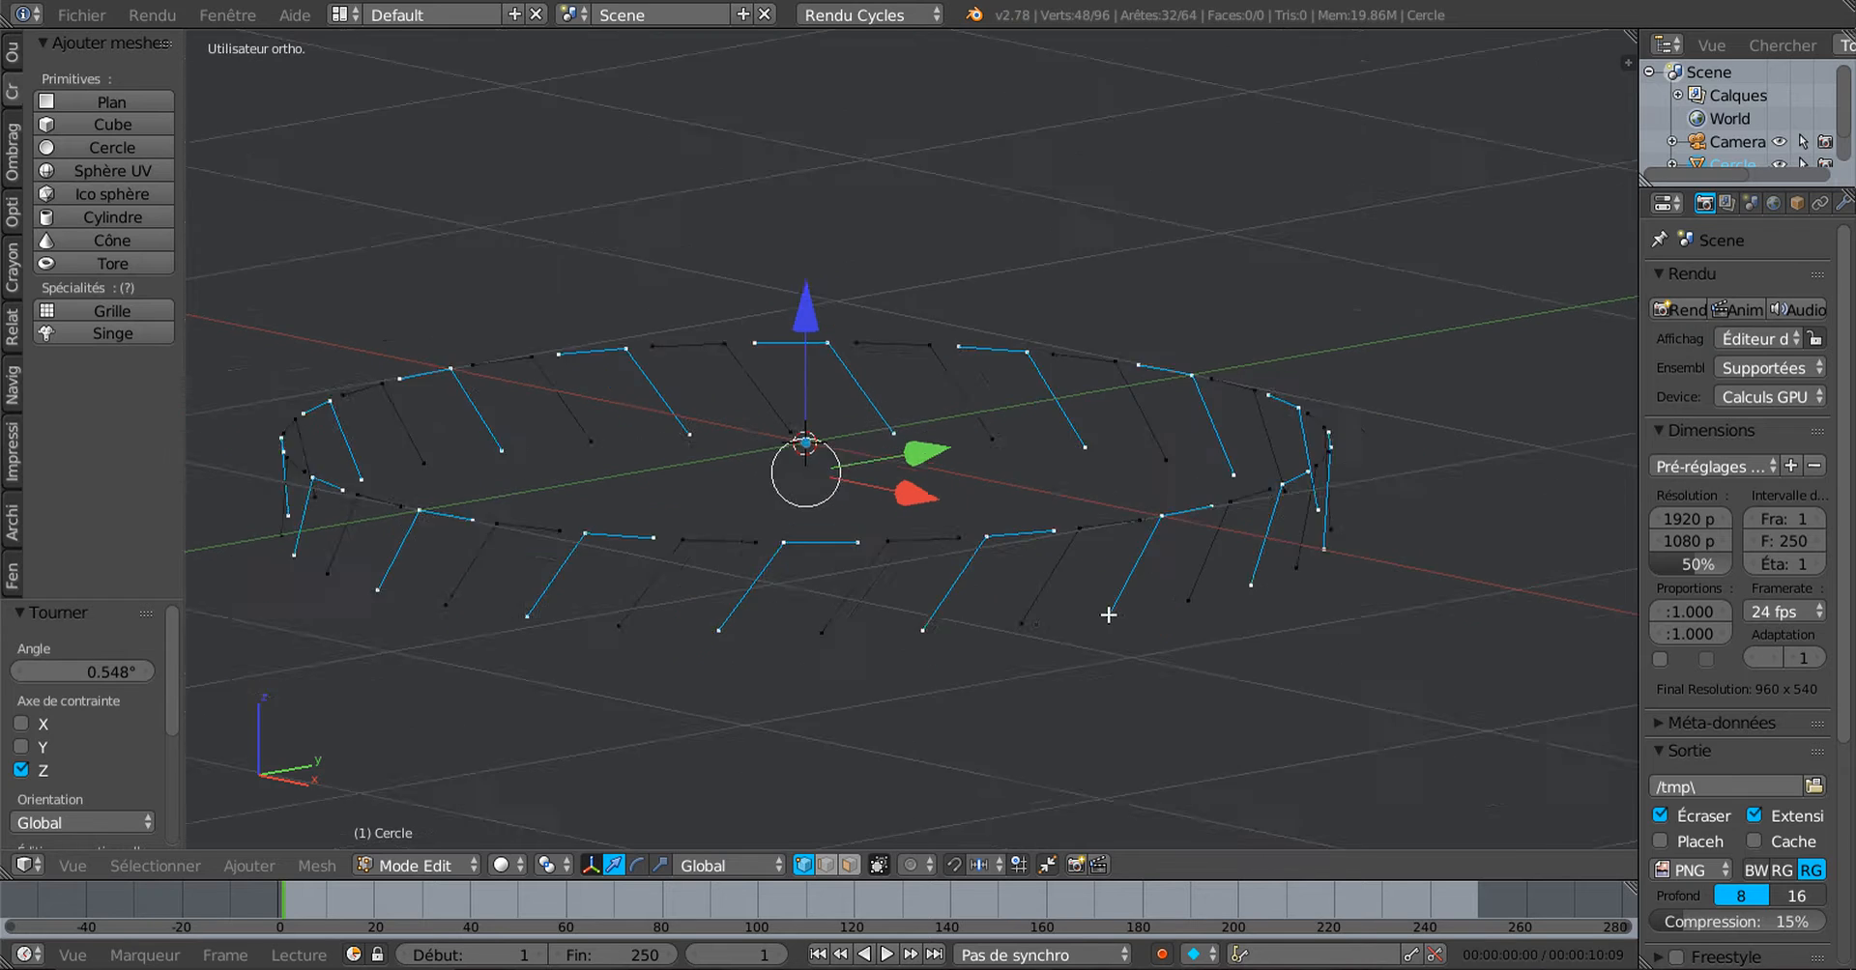
pyautogui.moveTo(1109, 615); pyautogui.dragTo(946, 683, button='middle')
pyautogui.scroll(-2, 946, 683)
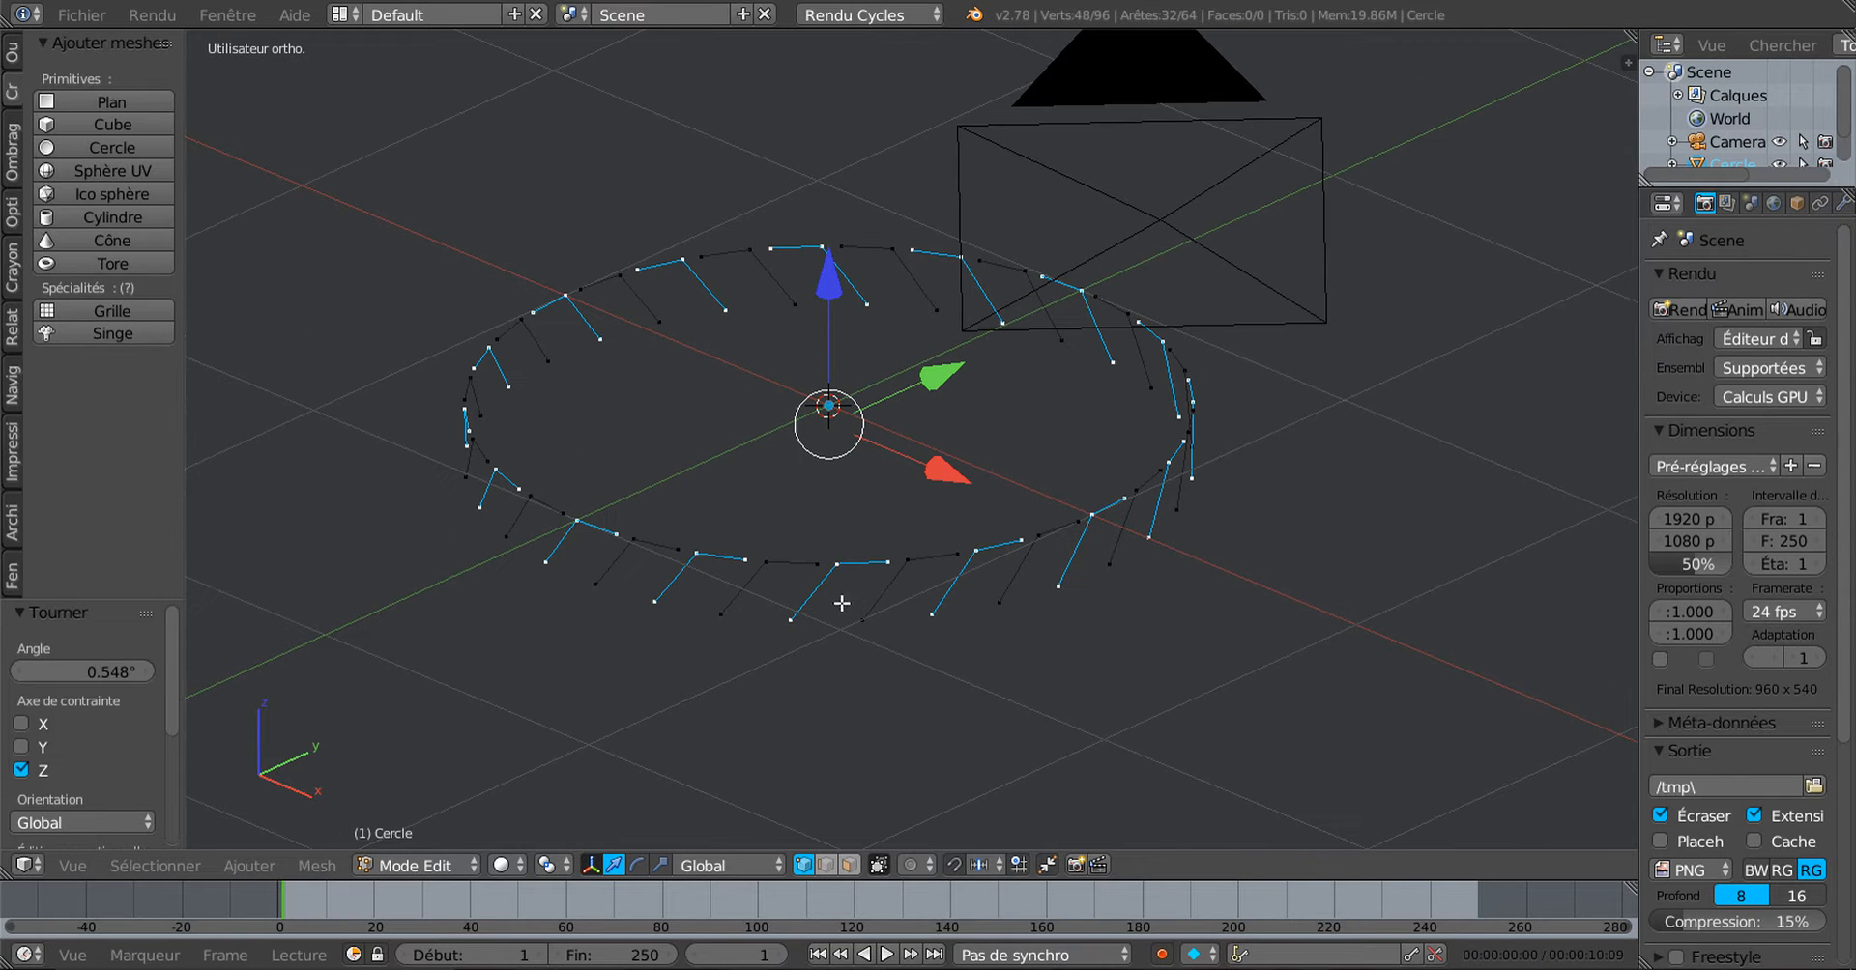
pyautogui.press('a')
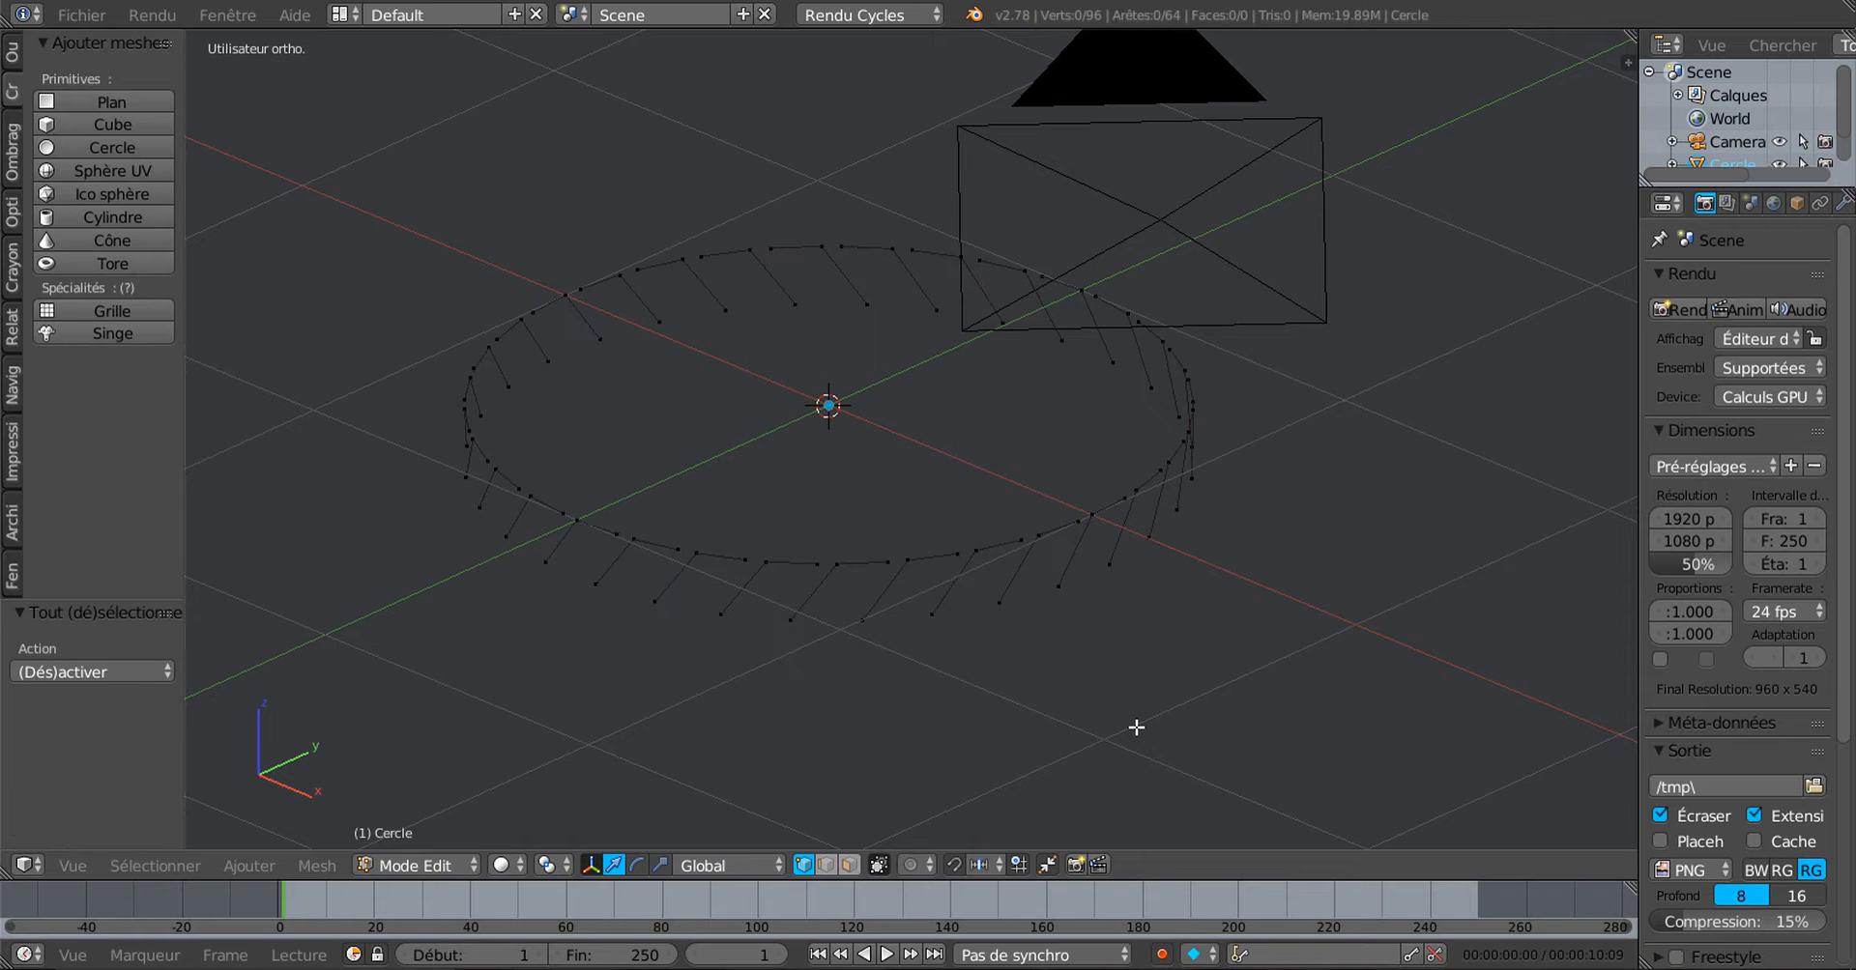
pyautogui.moveTo(1142, 721); pyautogui.dragTo(1340, 789, button='middle')
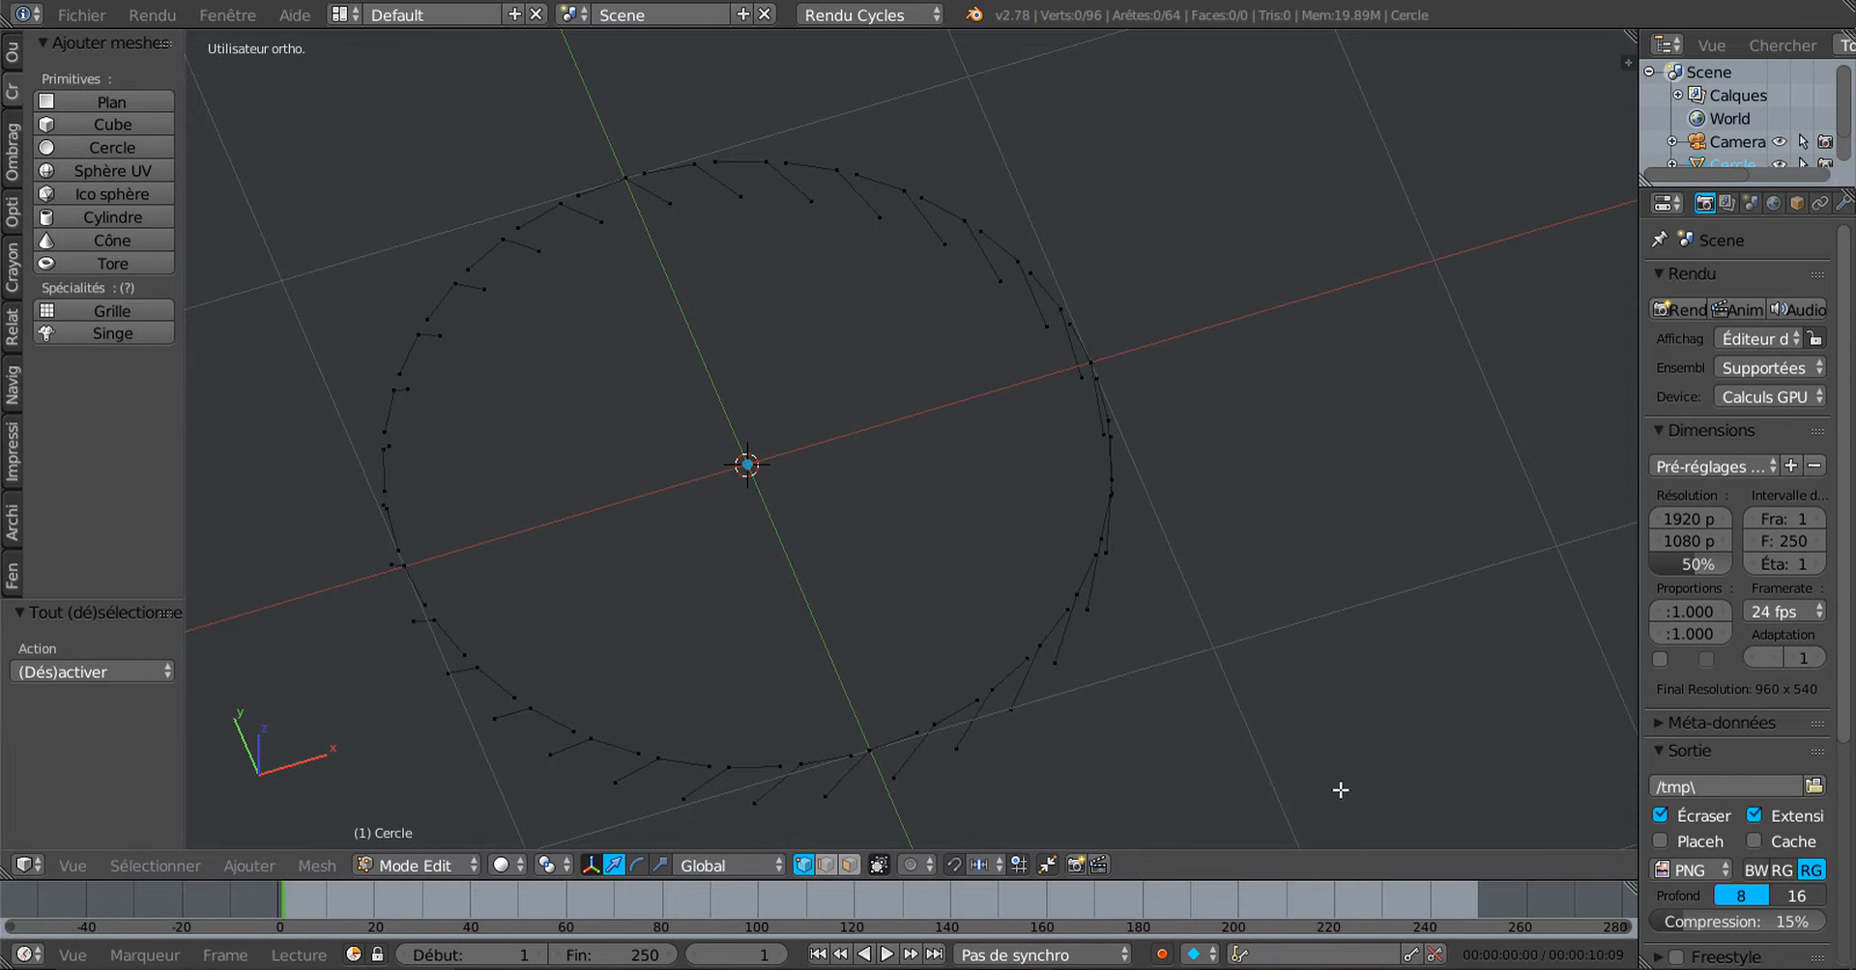
pyautogui.press('KP_7')
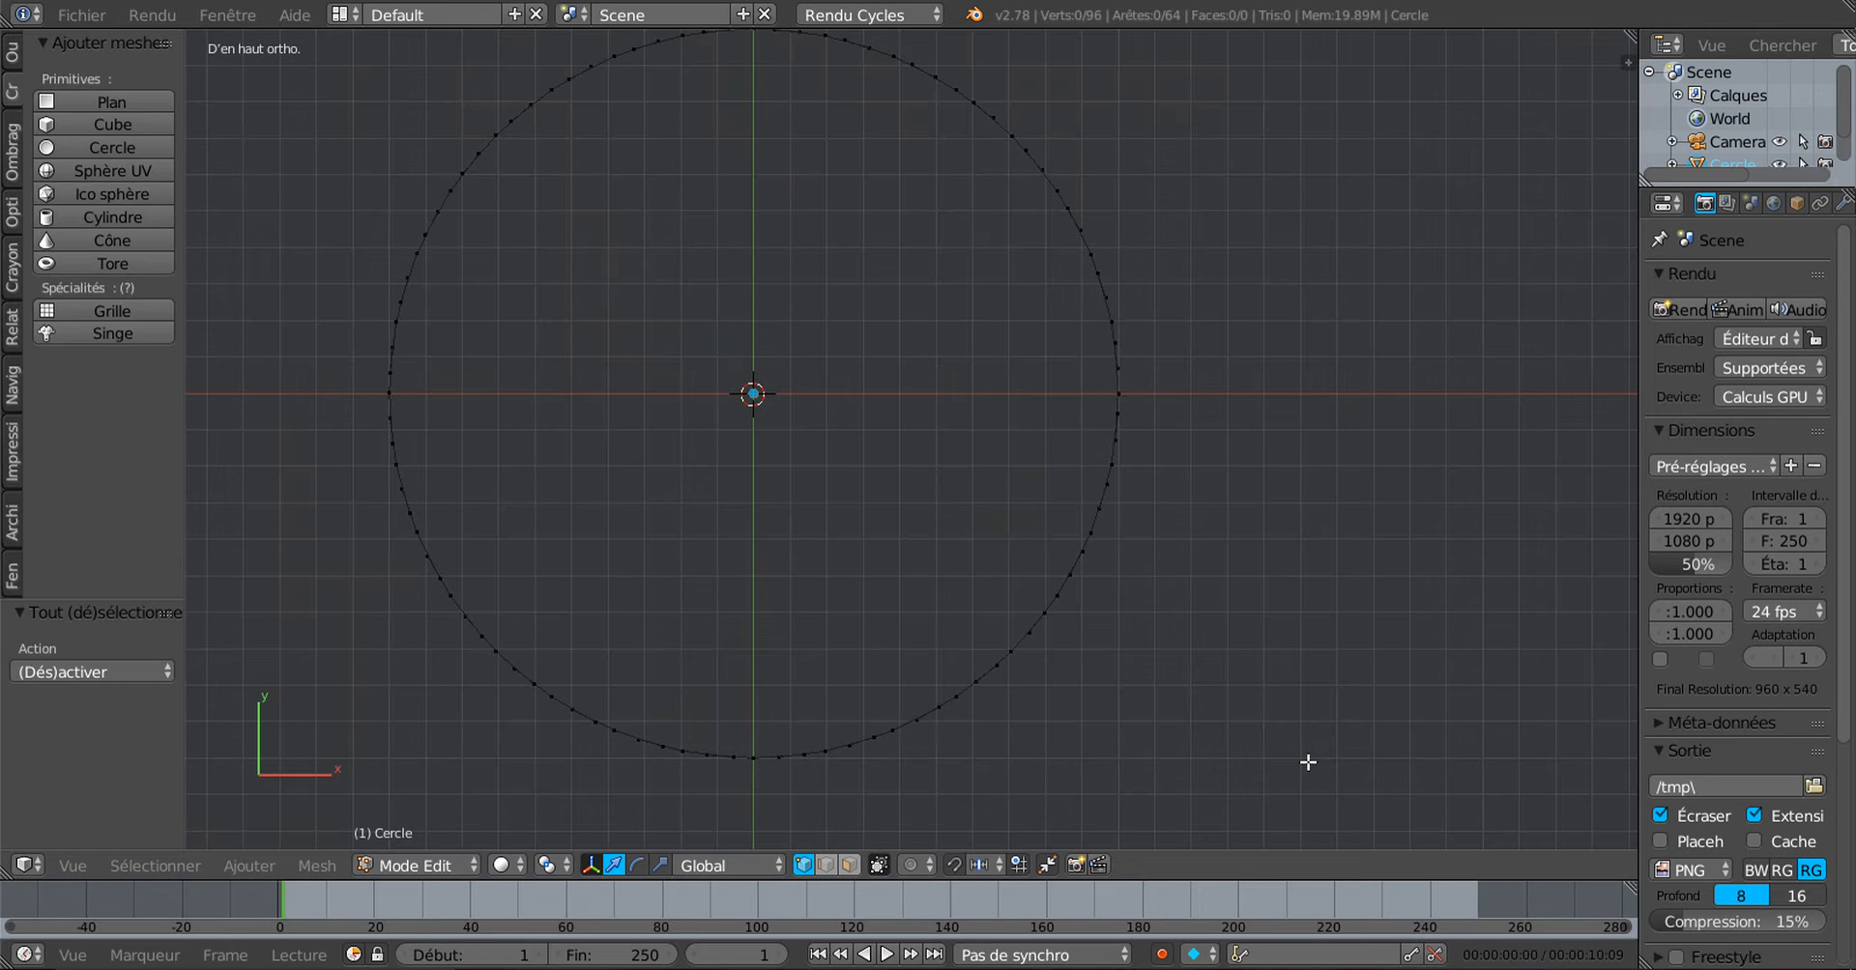
pyautogui.scroll(-2, 1219, 641)
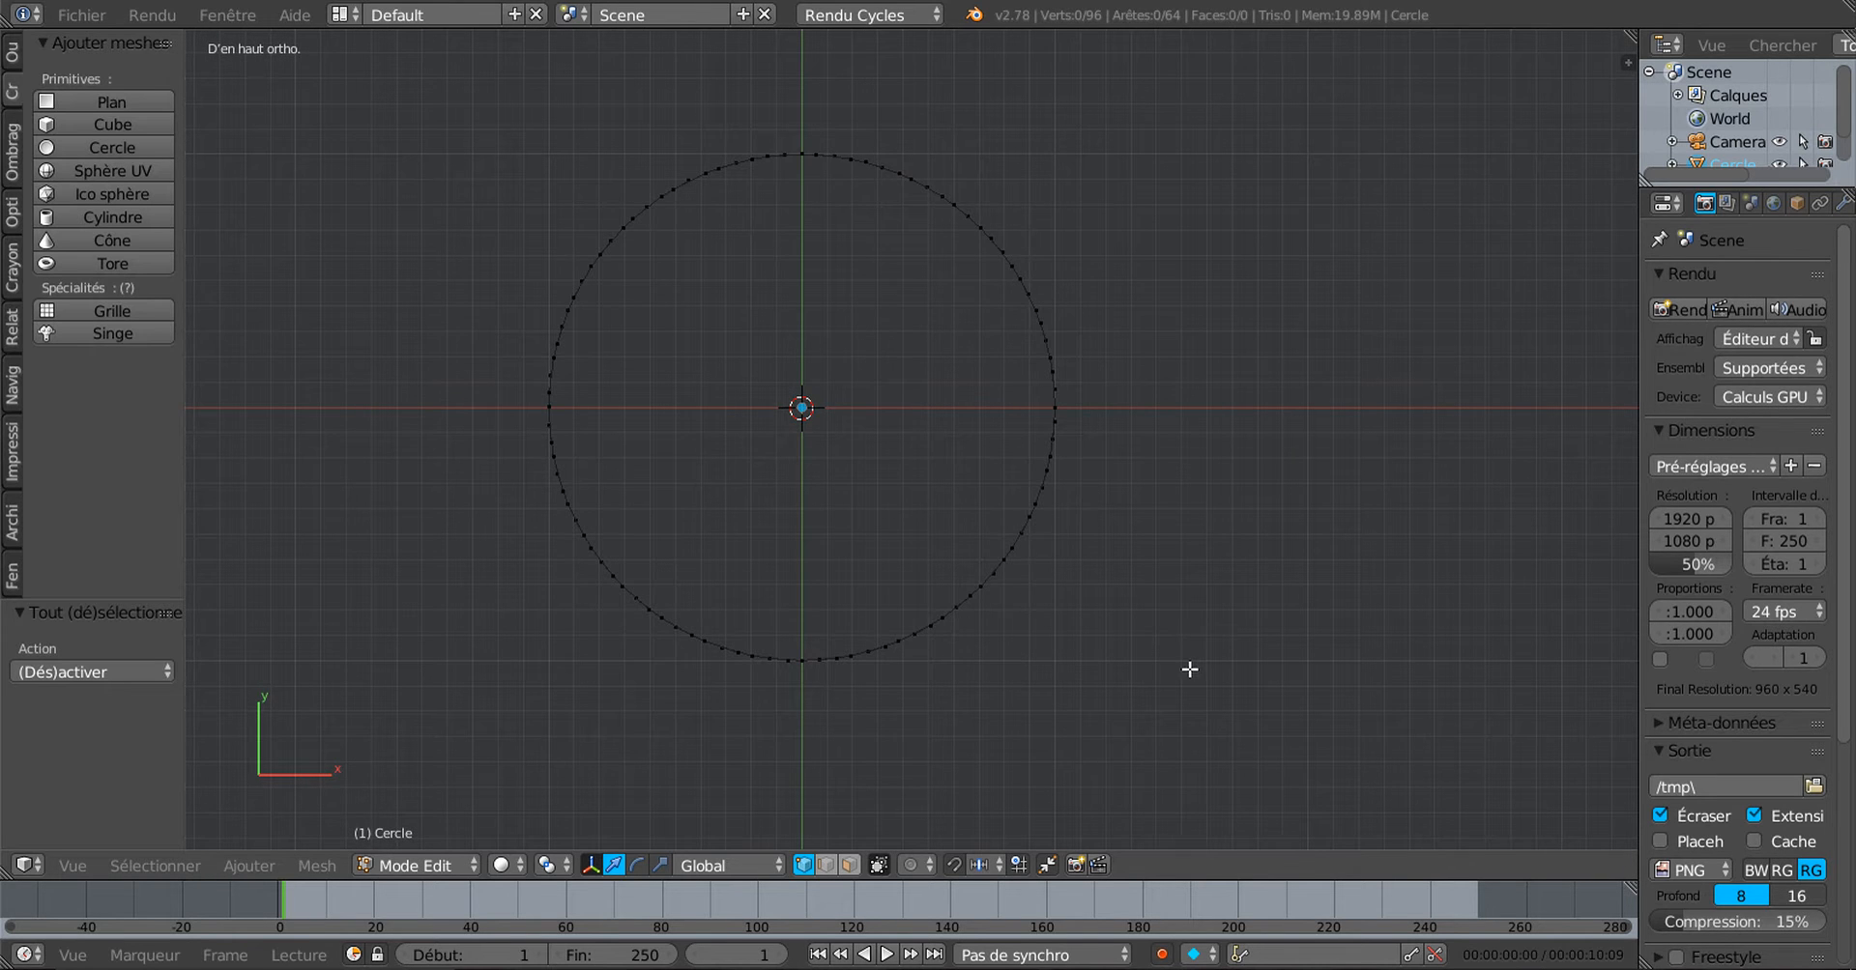
pyautogui.scroll(-5, 1146, 670)
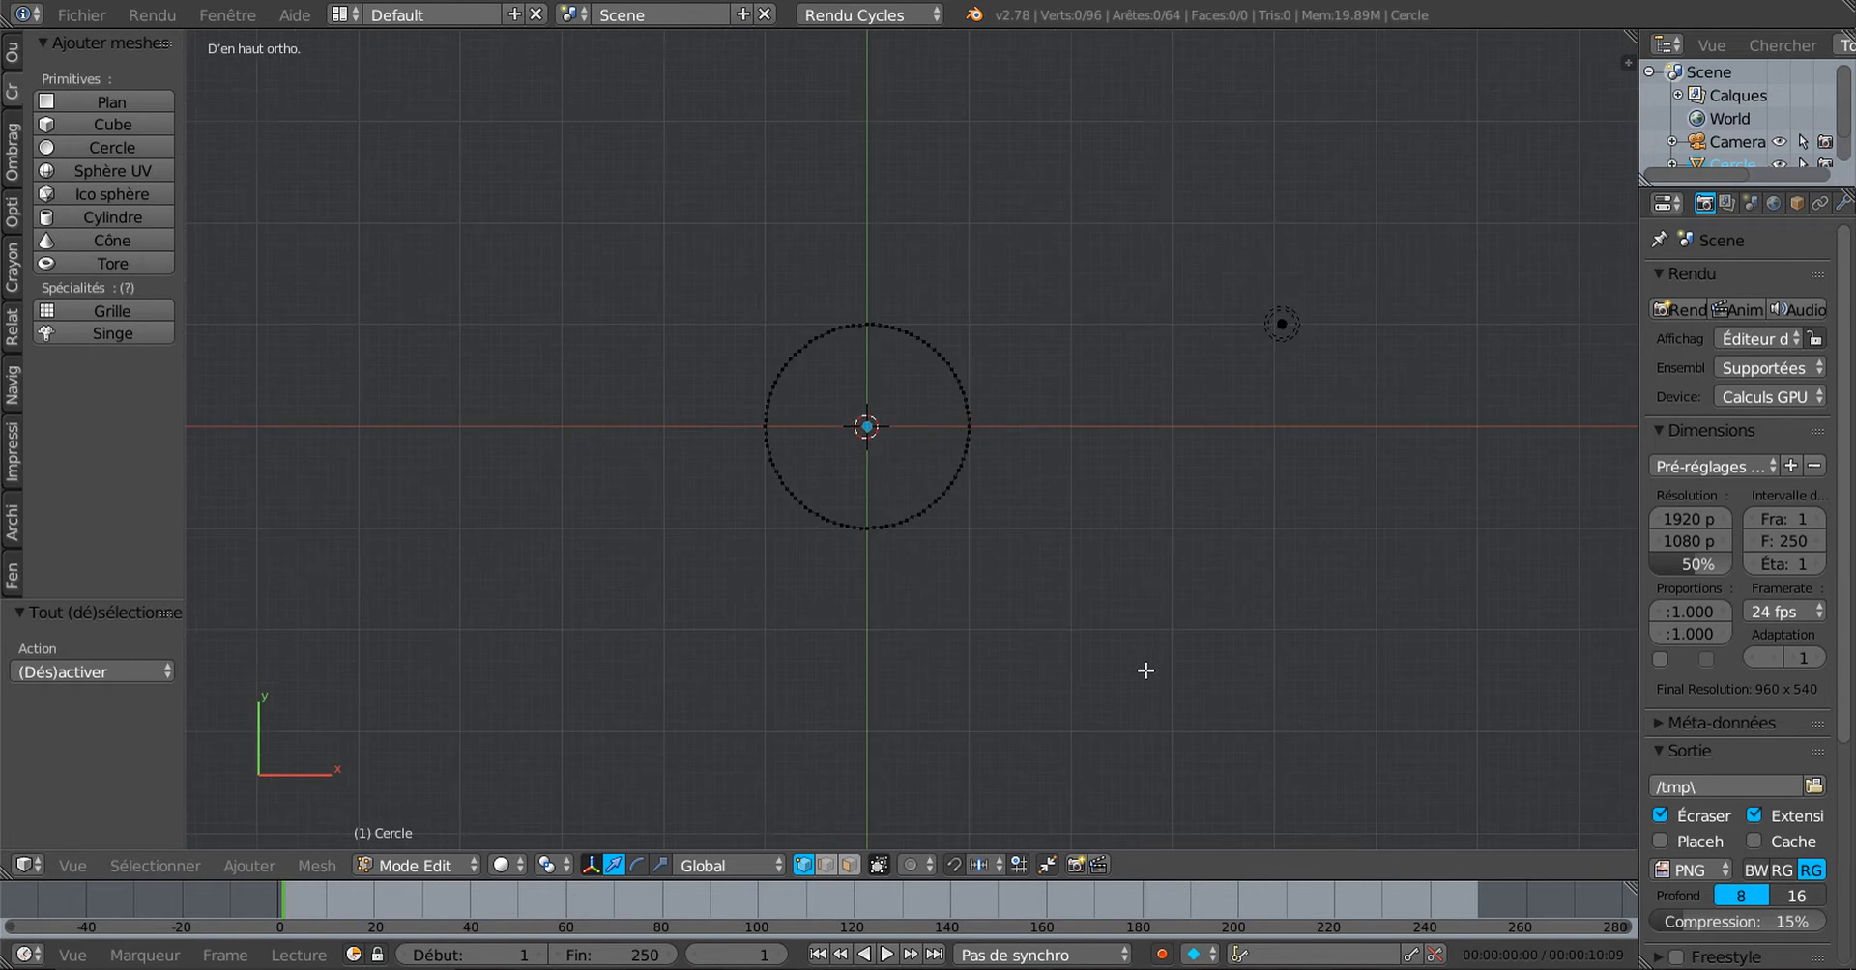
pyautogui.press('a')
pyautogui.scroll(1, 1146, 670)
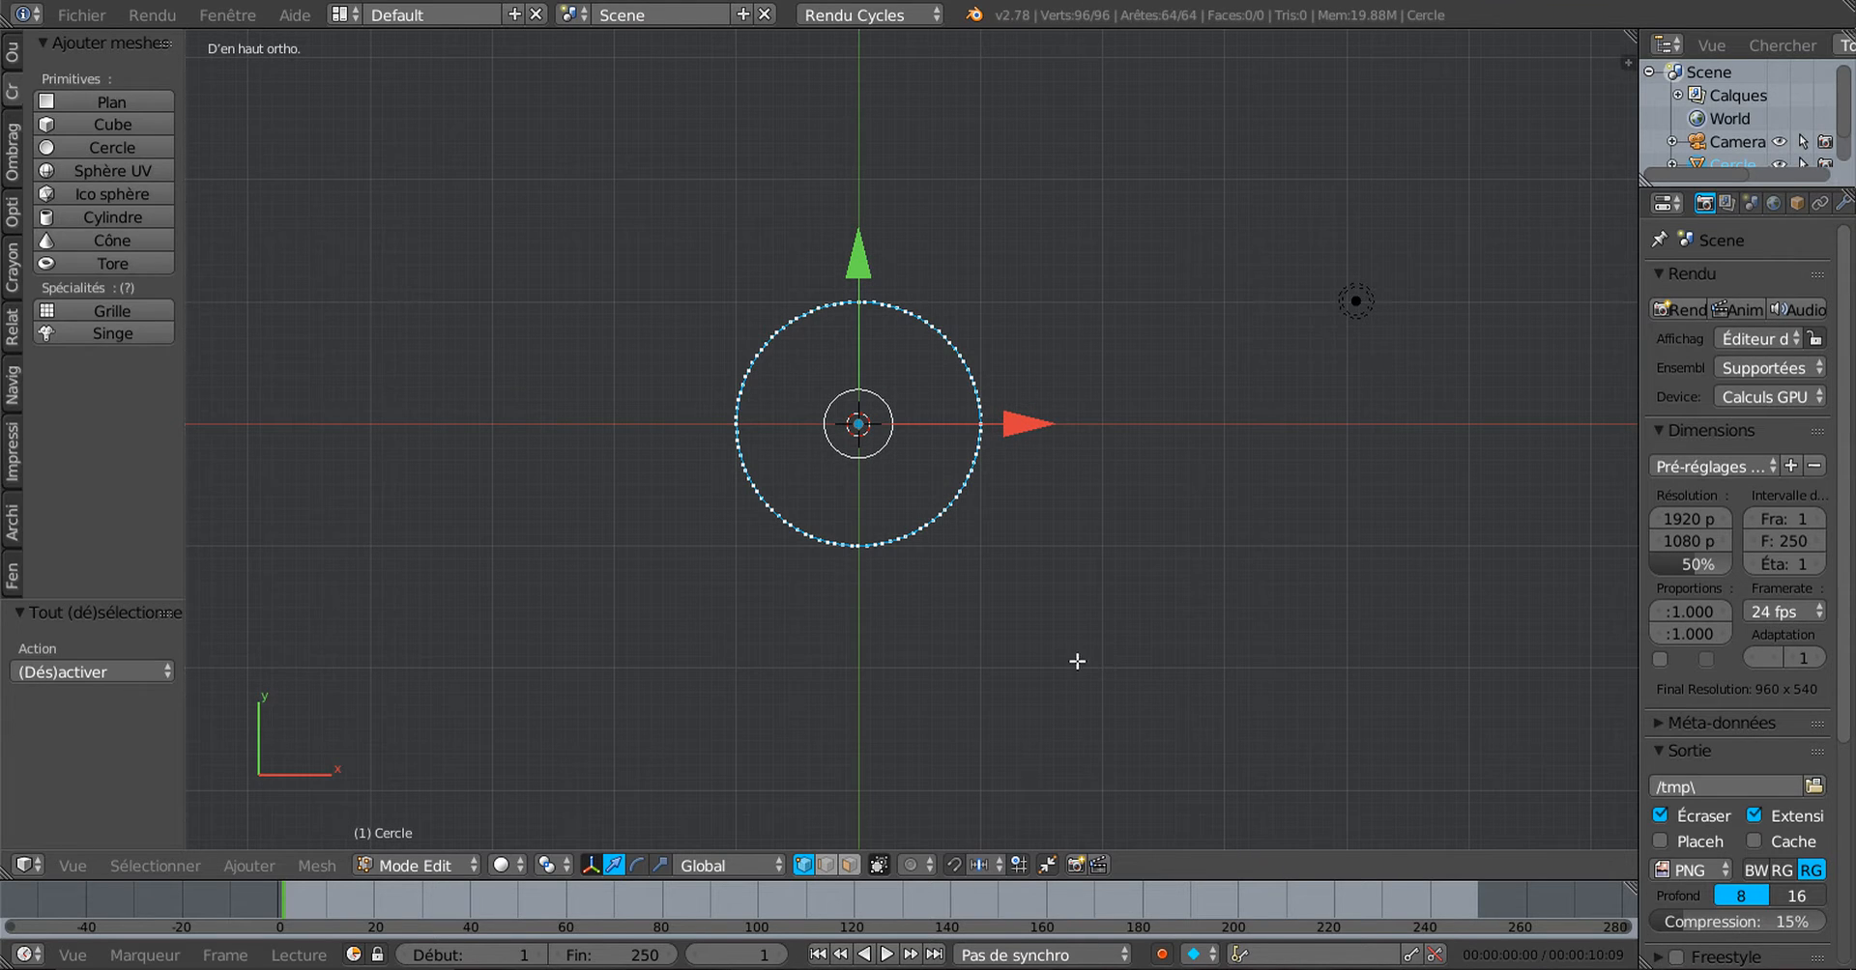
pyautogui.click(547, 865)
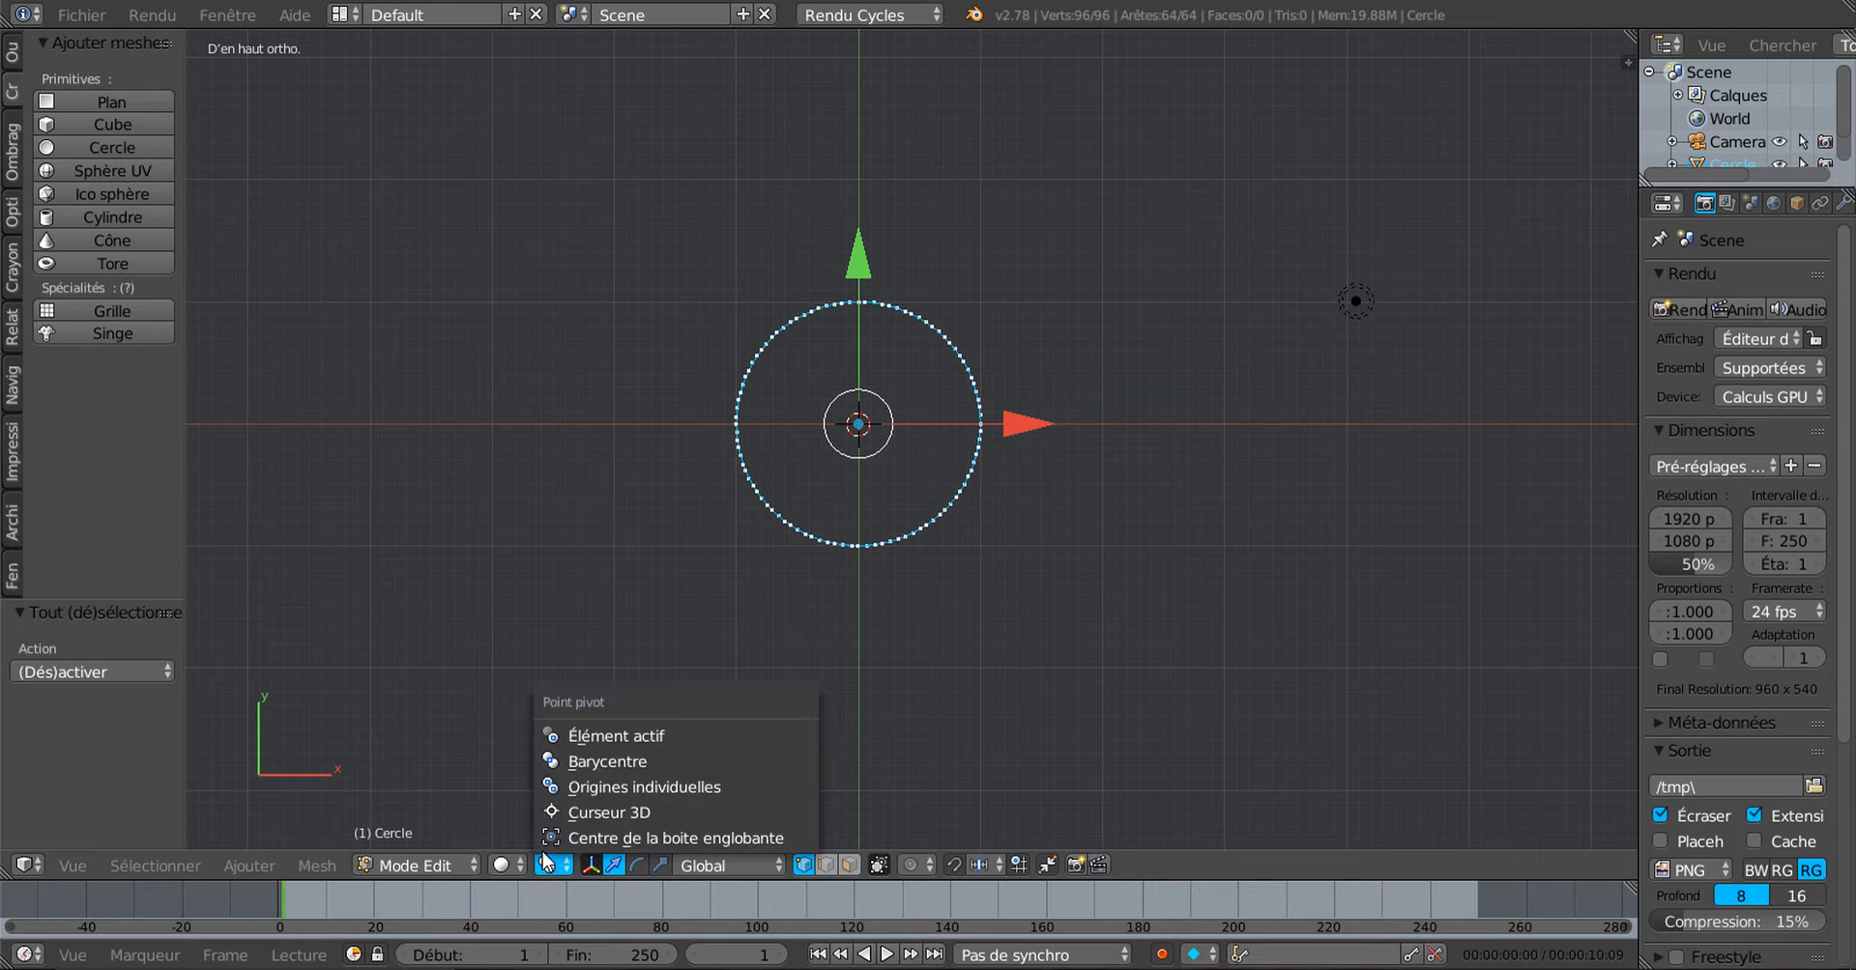
pyautogui.click(613, 762)
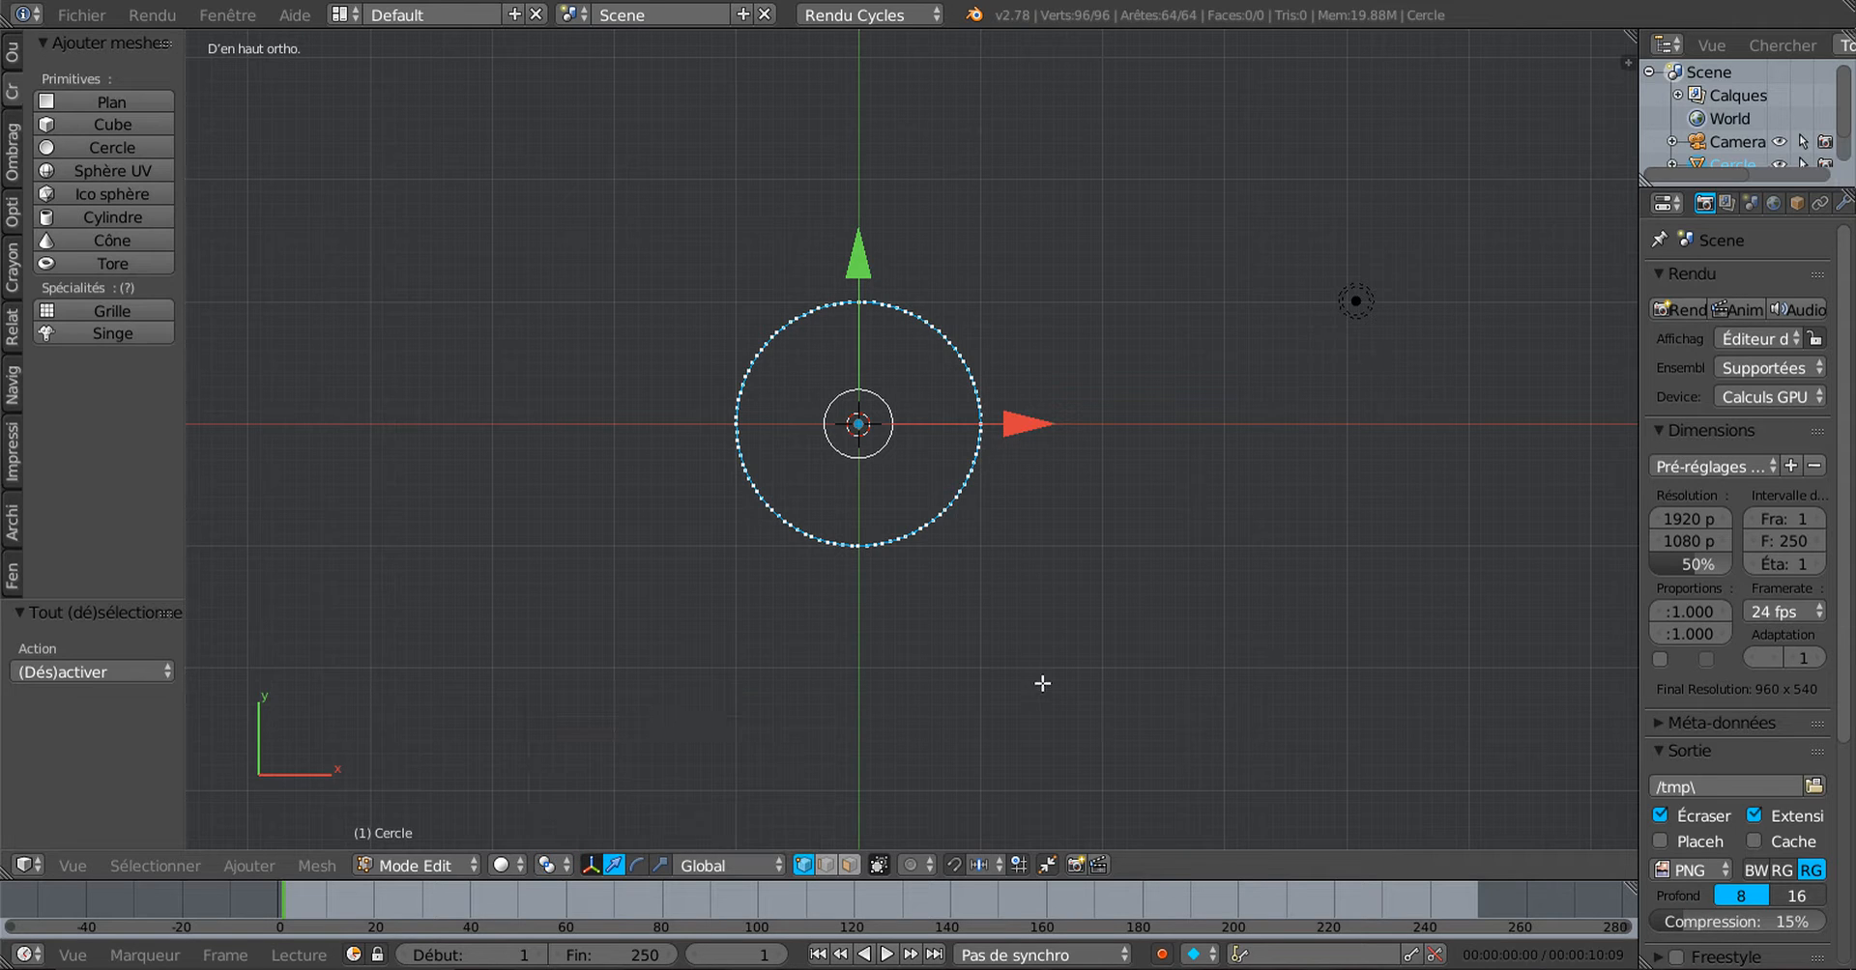
# Step: Extrude all the selected blade edges and scale them outward by about 4.054 on all axes
pyautogui.press('e')
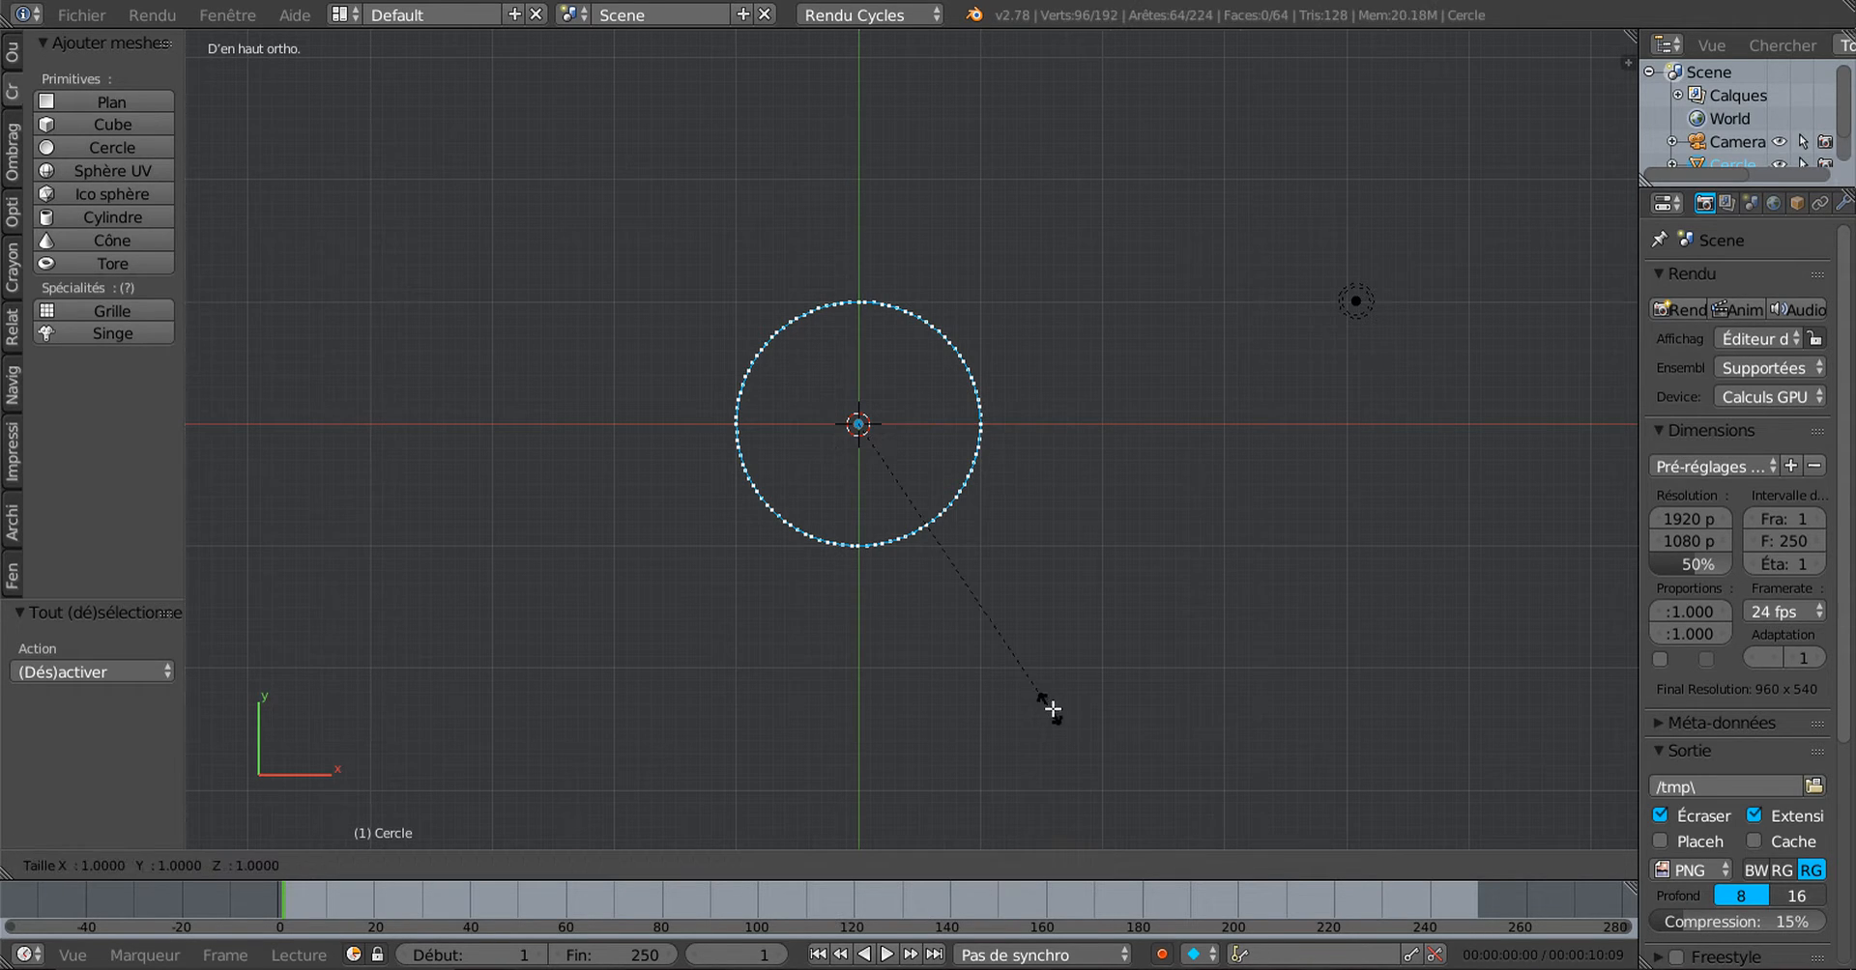
pyautogui.press('s')
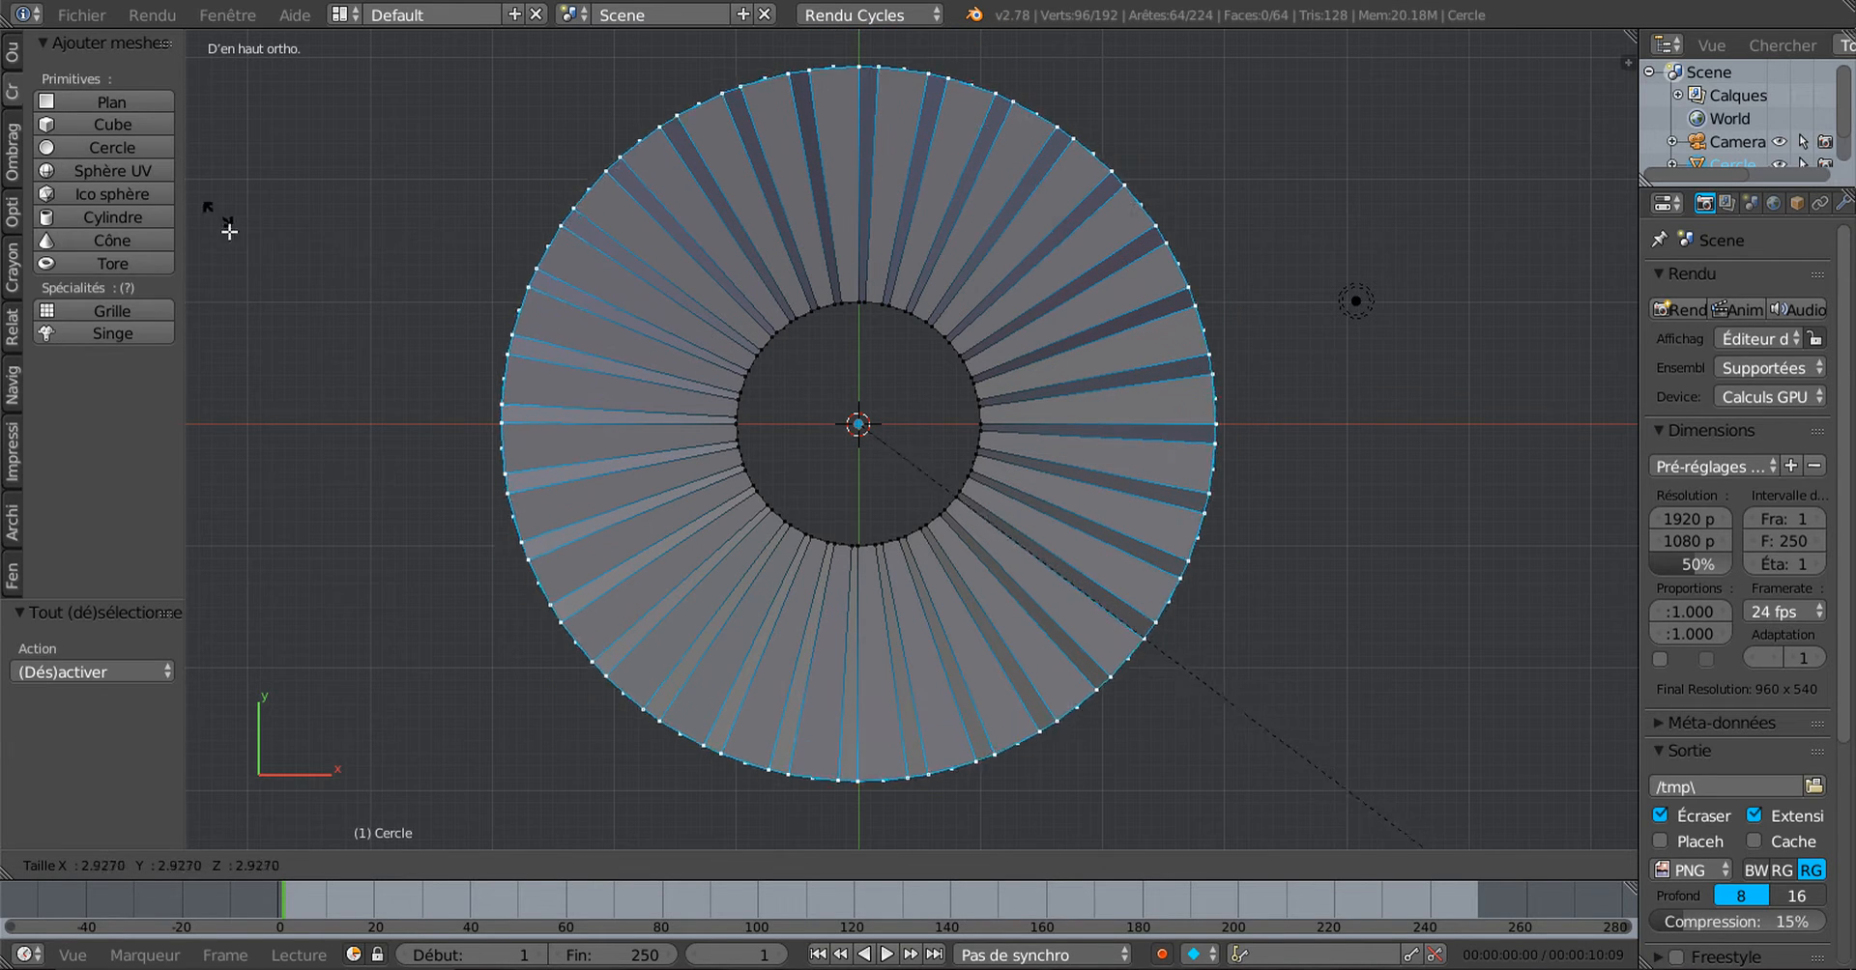
pyautogui.click(530, 436)
pyautogui.scroll(-2, 531, 435)
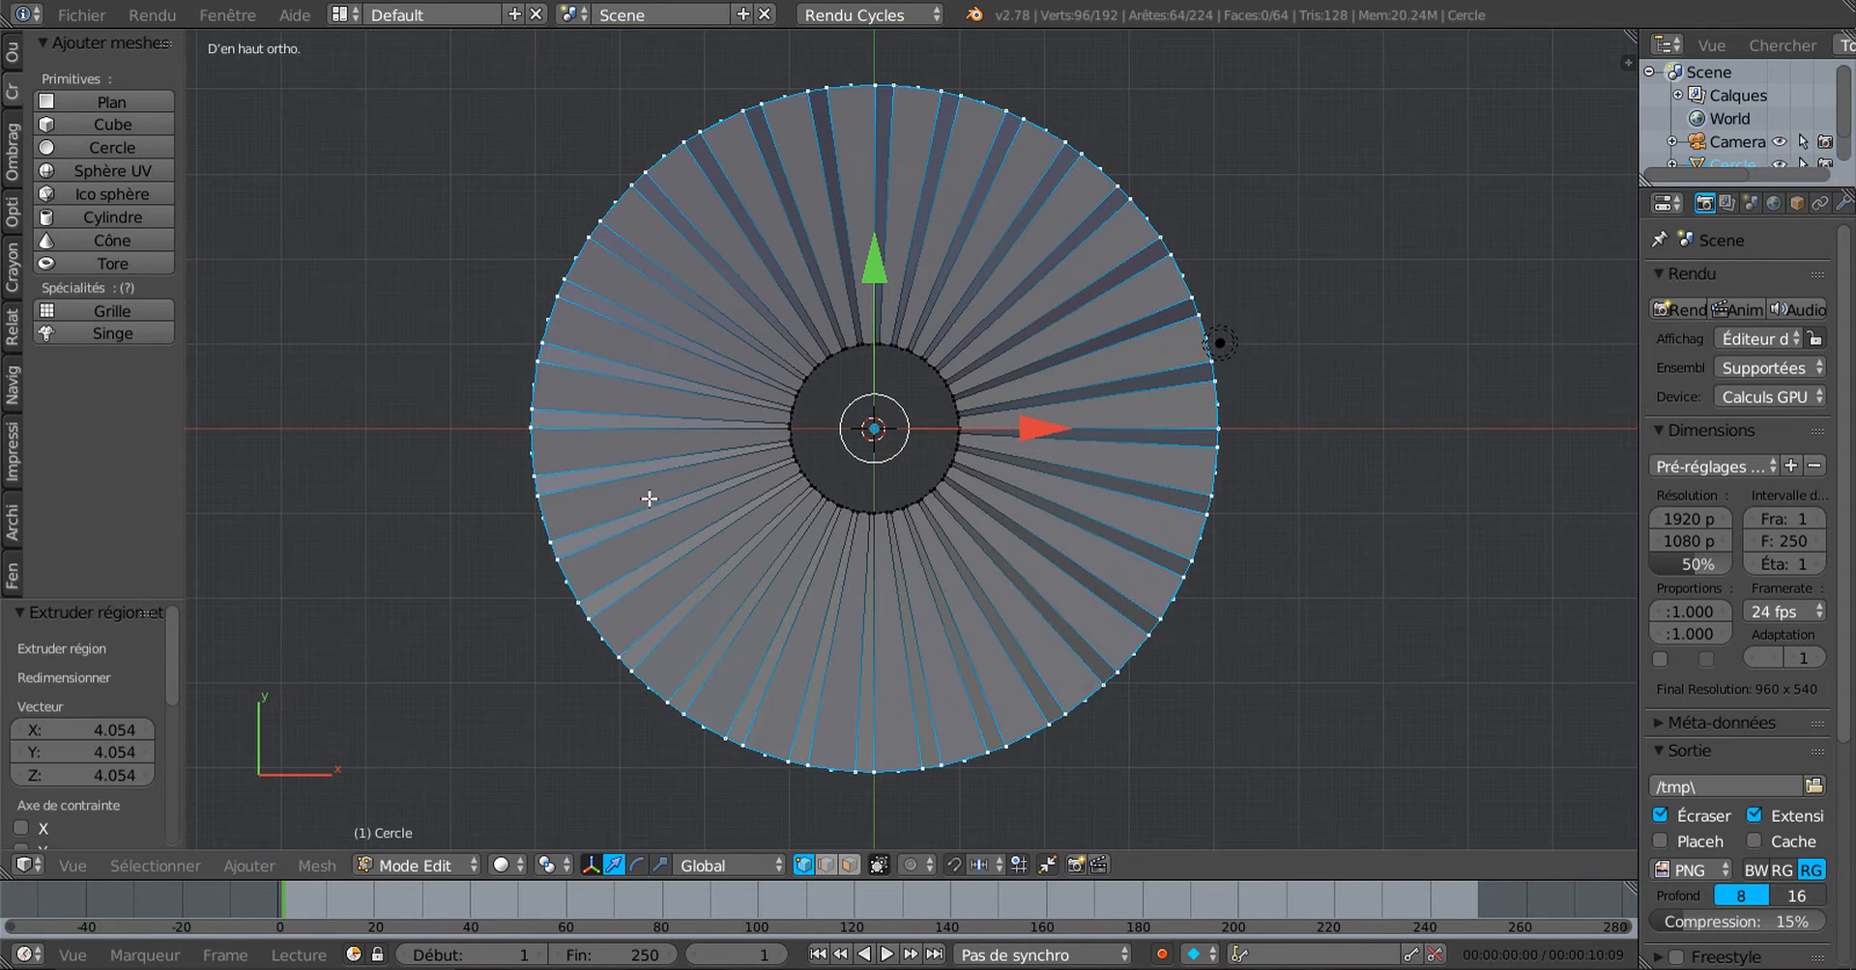
# Step: Switch the viewport to wireframe display and examine the extruded blades from the front and from above
pyautogui.moveTo(646, 495); pyautogui.dragTo(705, 492, button='middle')
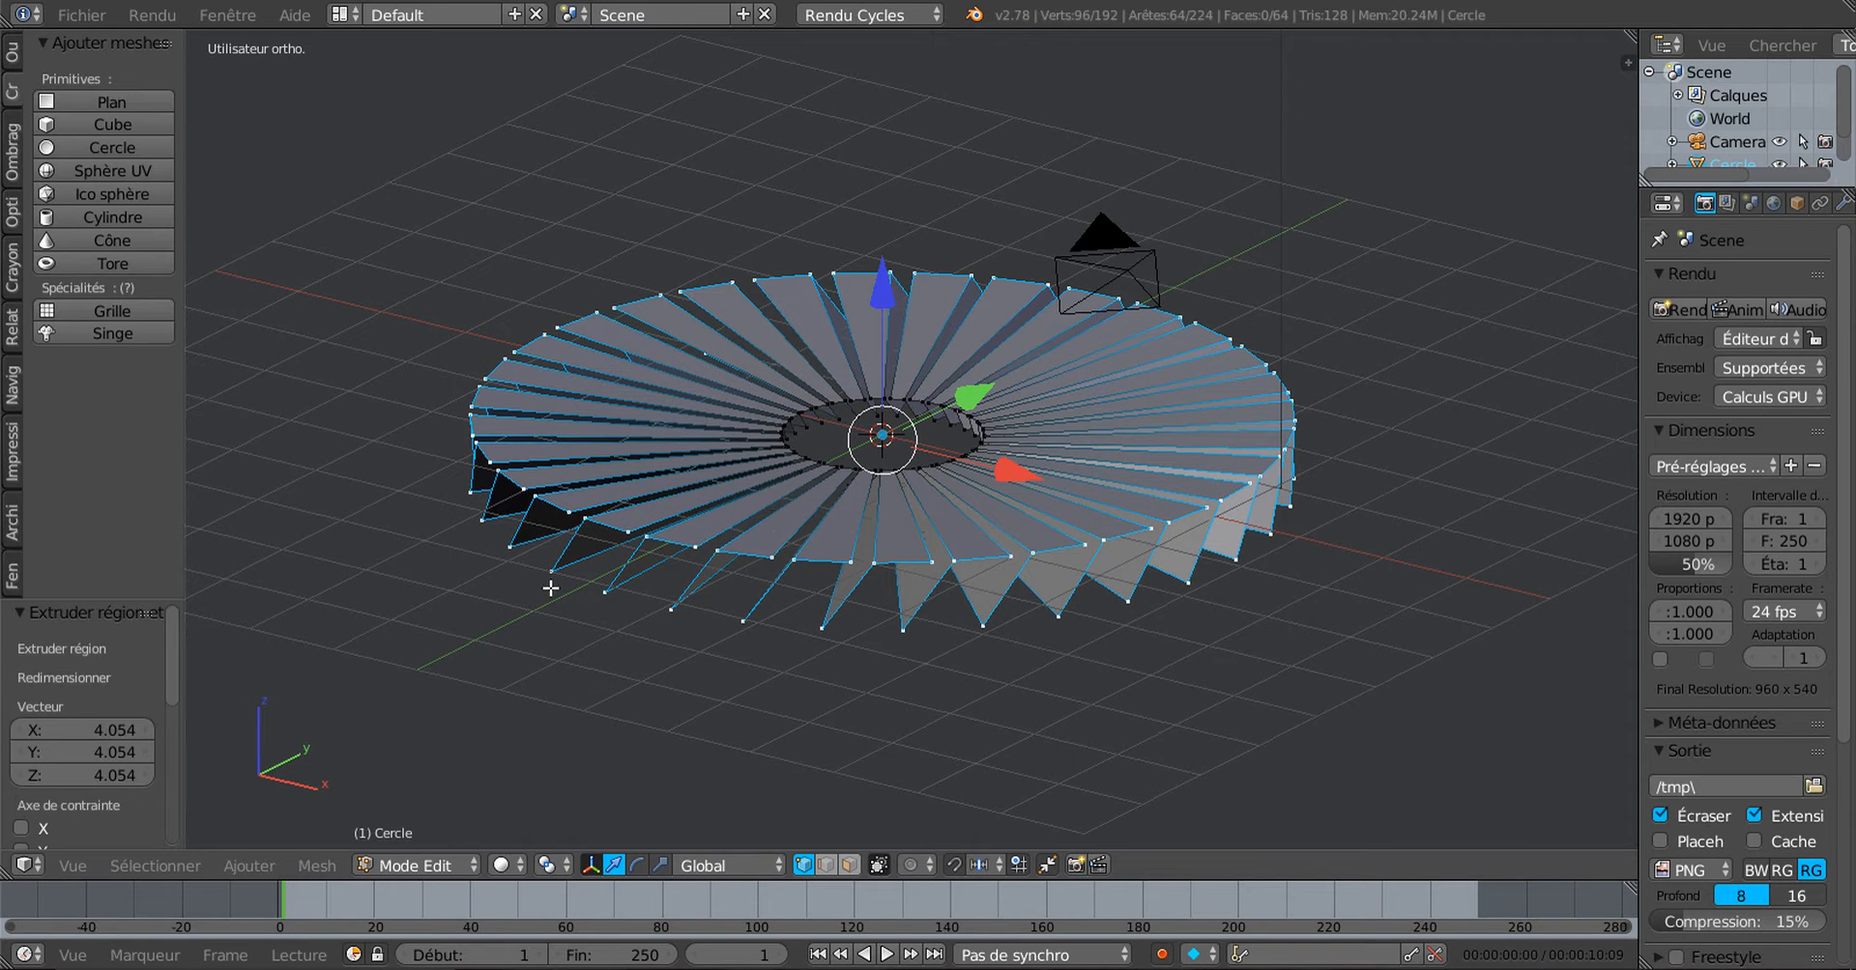
pyautogui.press('KP_1')
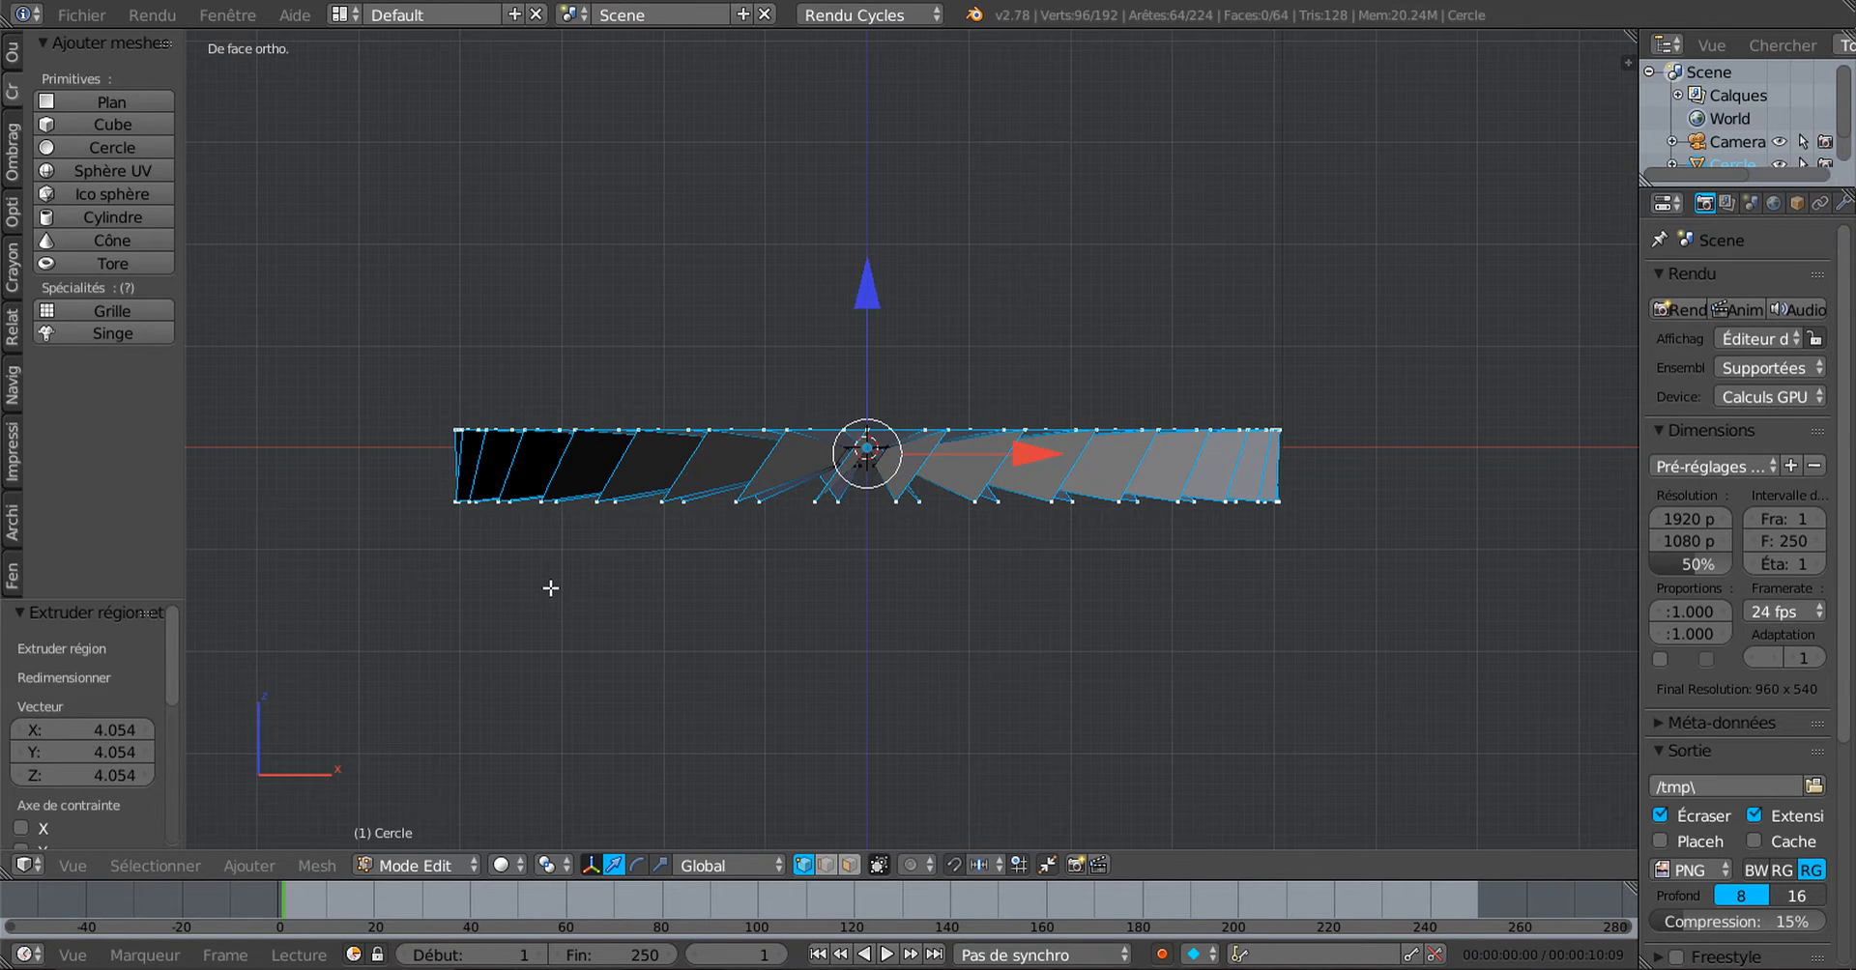
pyautogui.press('z')
pyautogui.scroll(3, 554, 589)
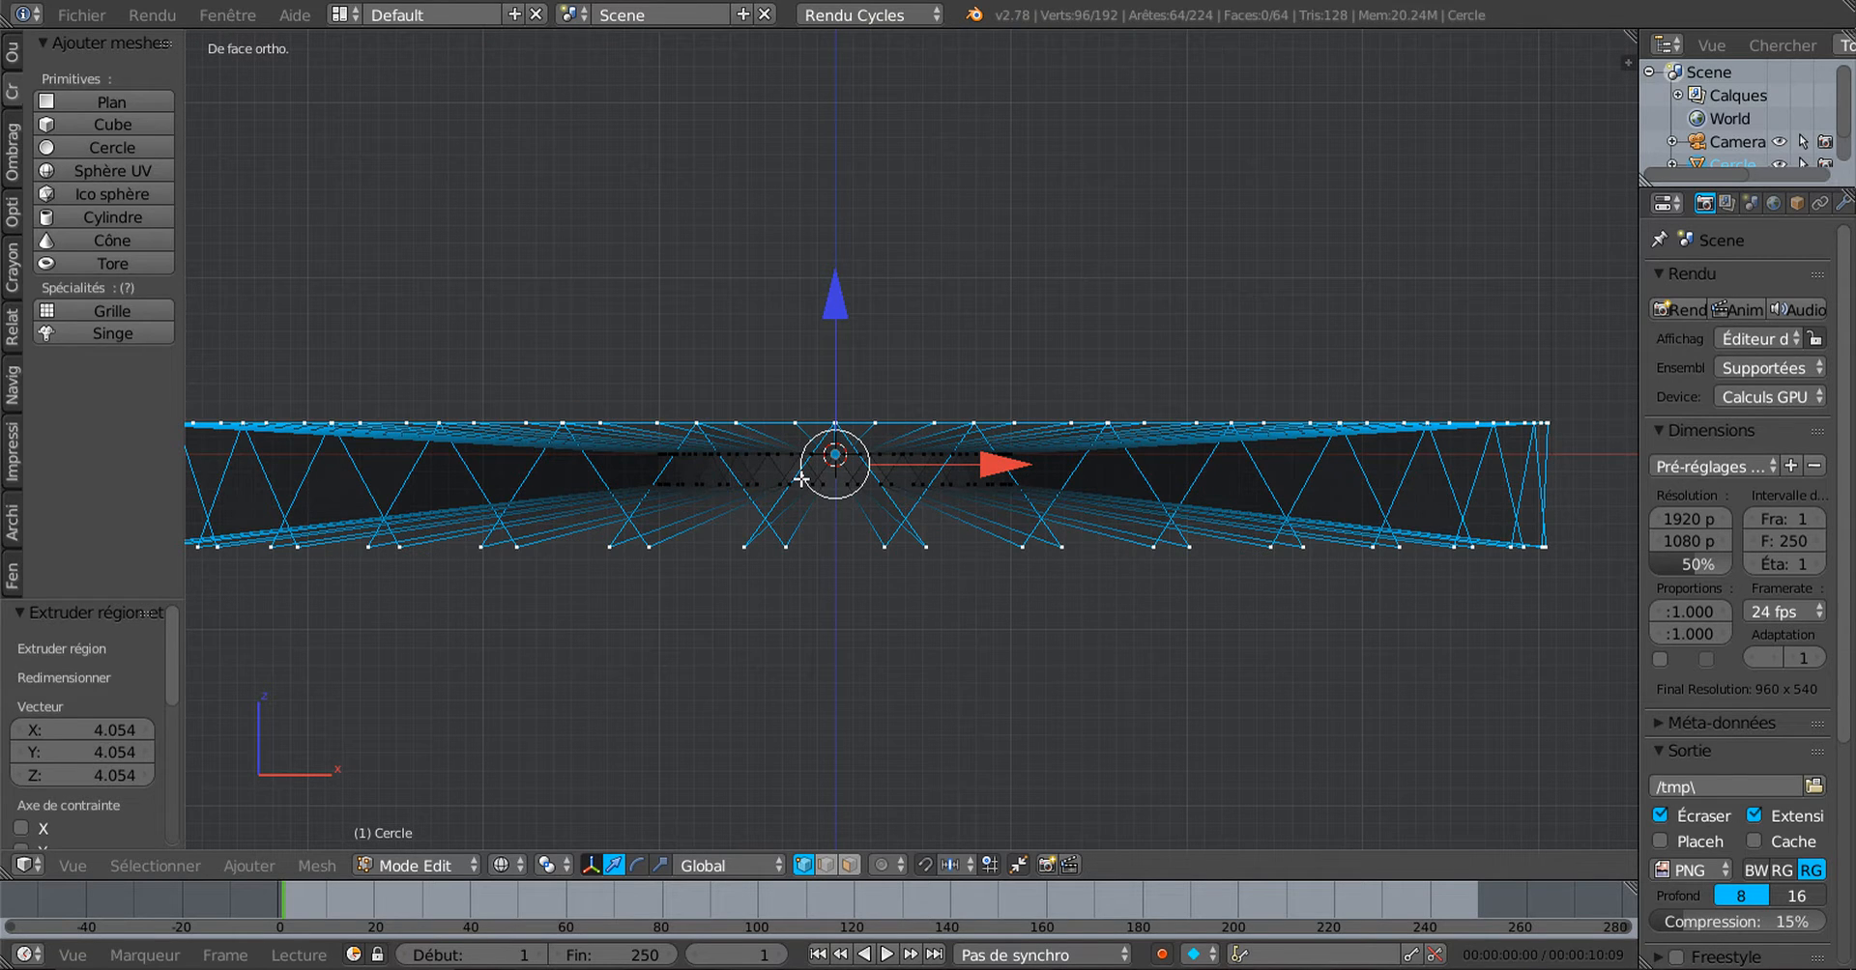
pyautogui.scroll(-2, 801, 479)
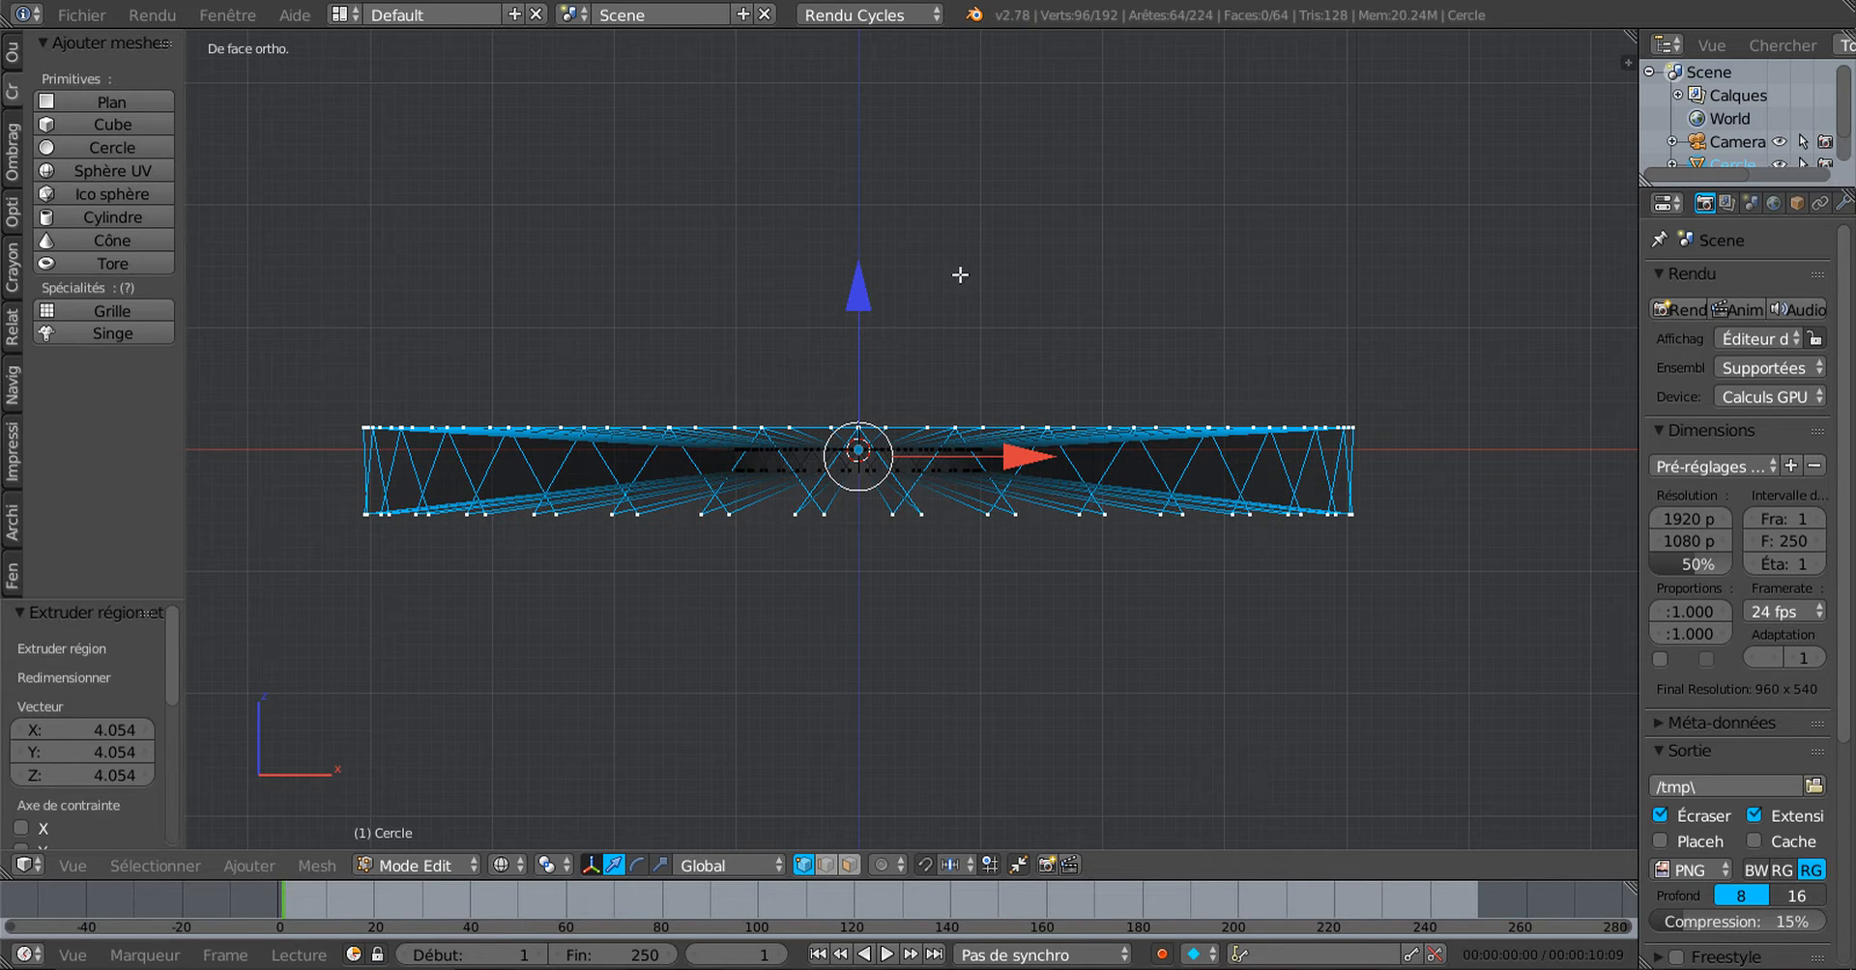
pyautogui.moveTo(1055, 354); pyautogui.dragTo(1087, 489, button='middle')
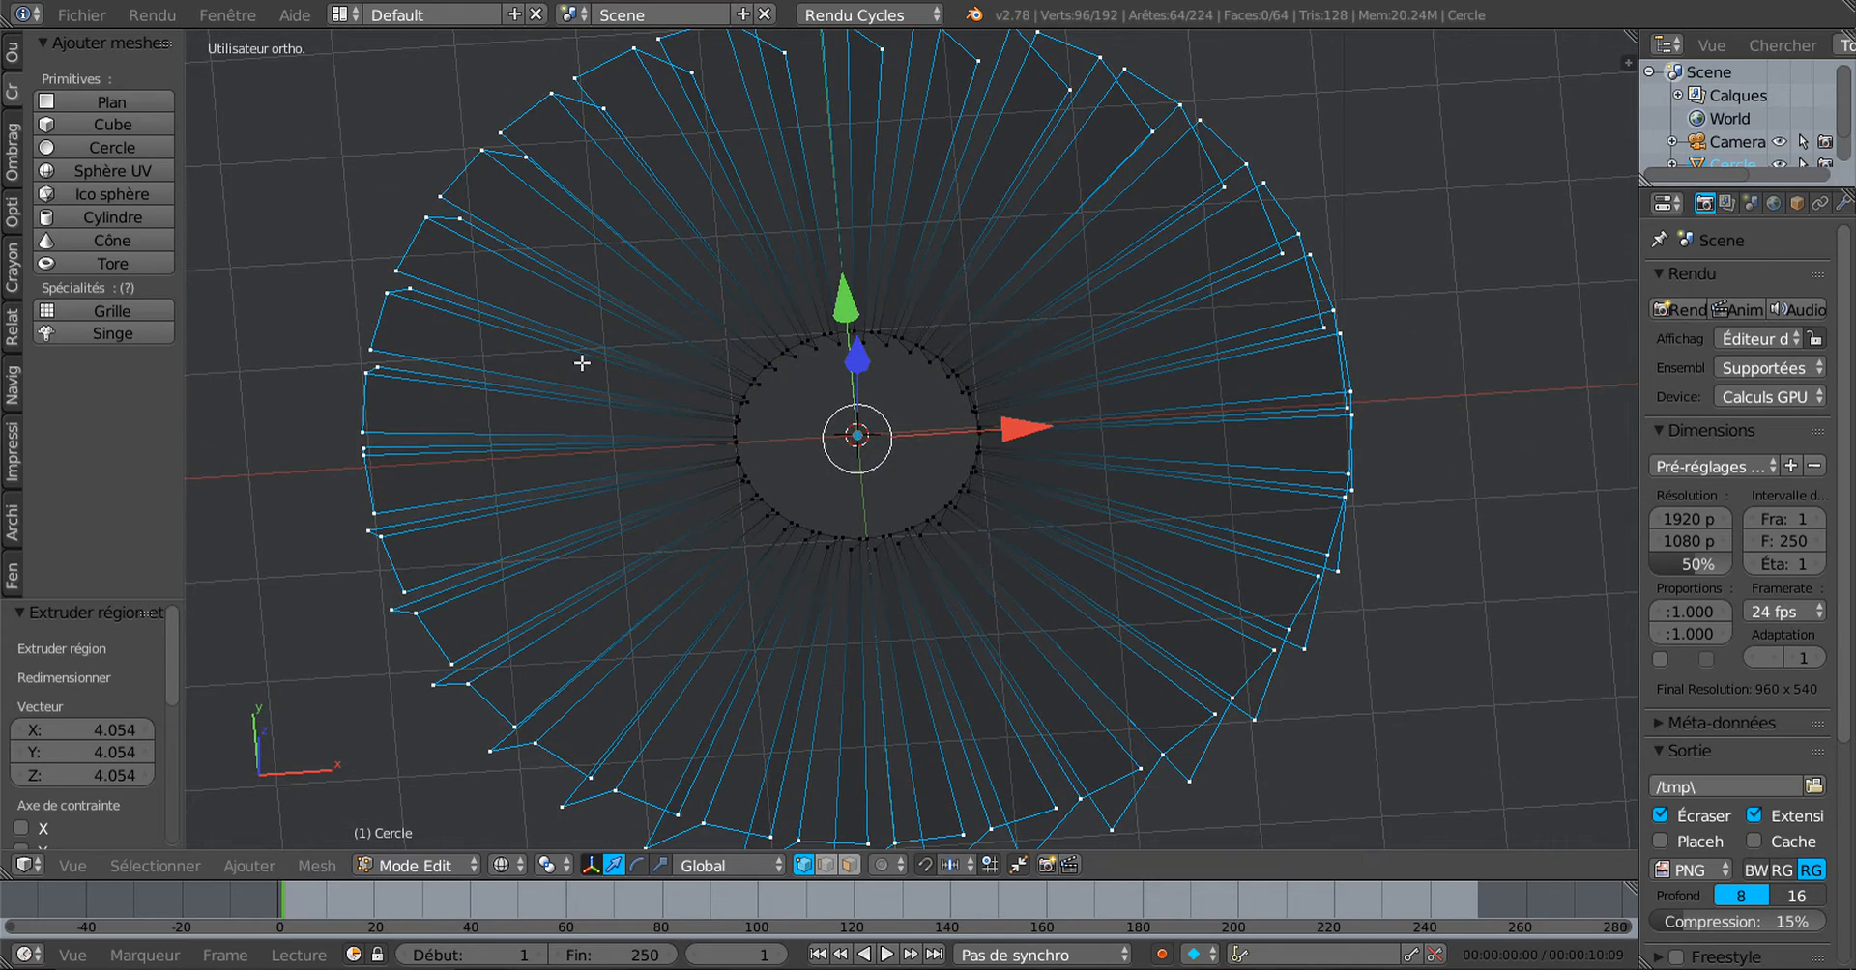
# Step: Try flattening the extruded outer blade ends in front view by scaling them about 0.347 along Z
pyautogui.moveTo(1024, 560); pyautogui.dragTo(997, 404, button='middle')
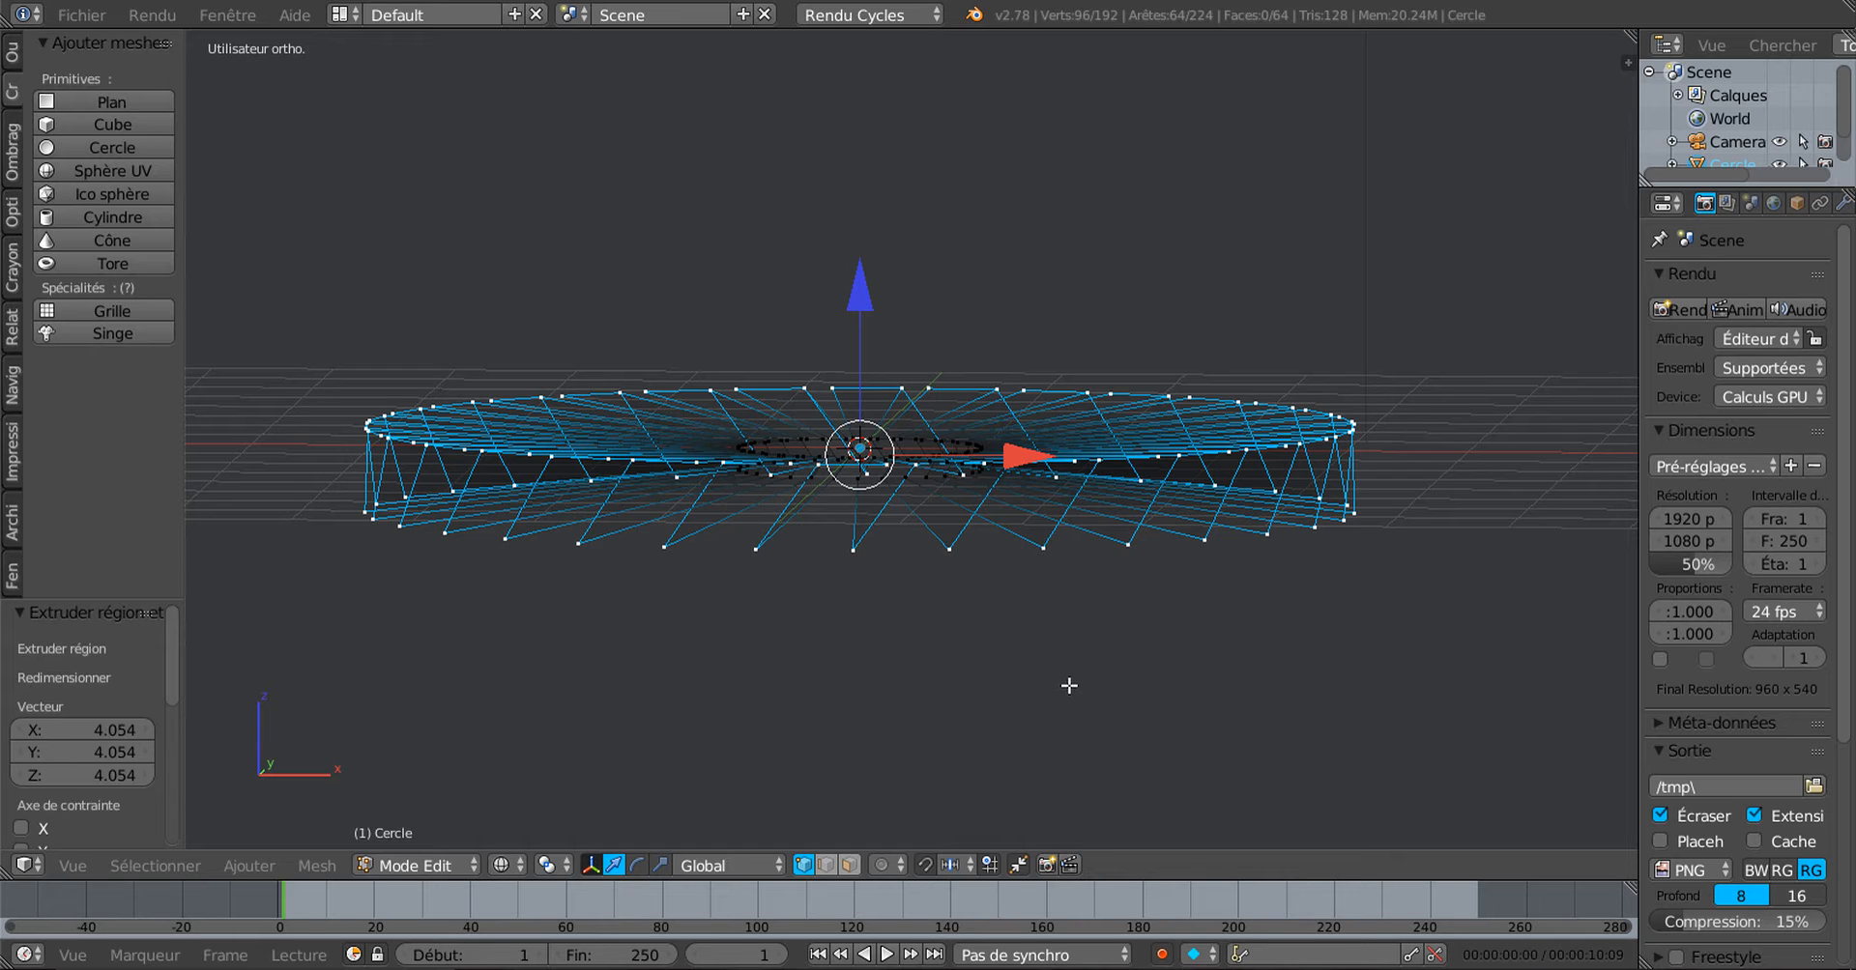
pyautogui.press('KP_1')
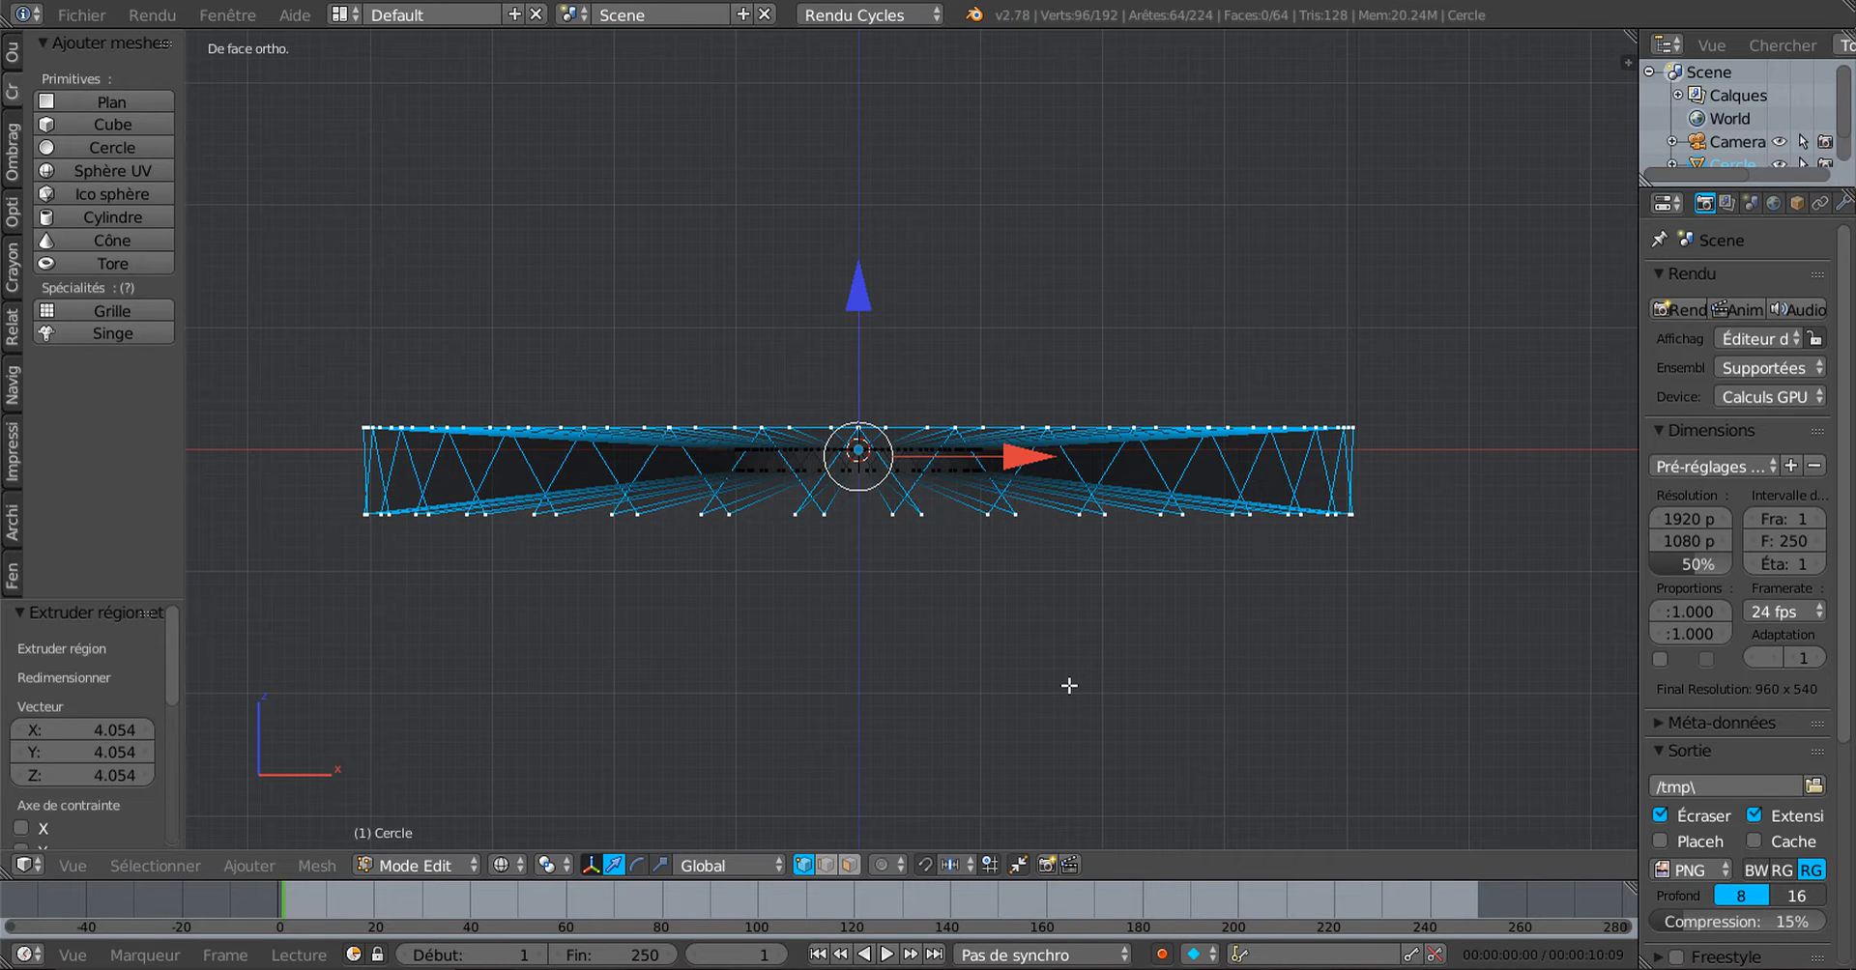
pyautogui.click(660, 865)
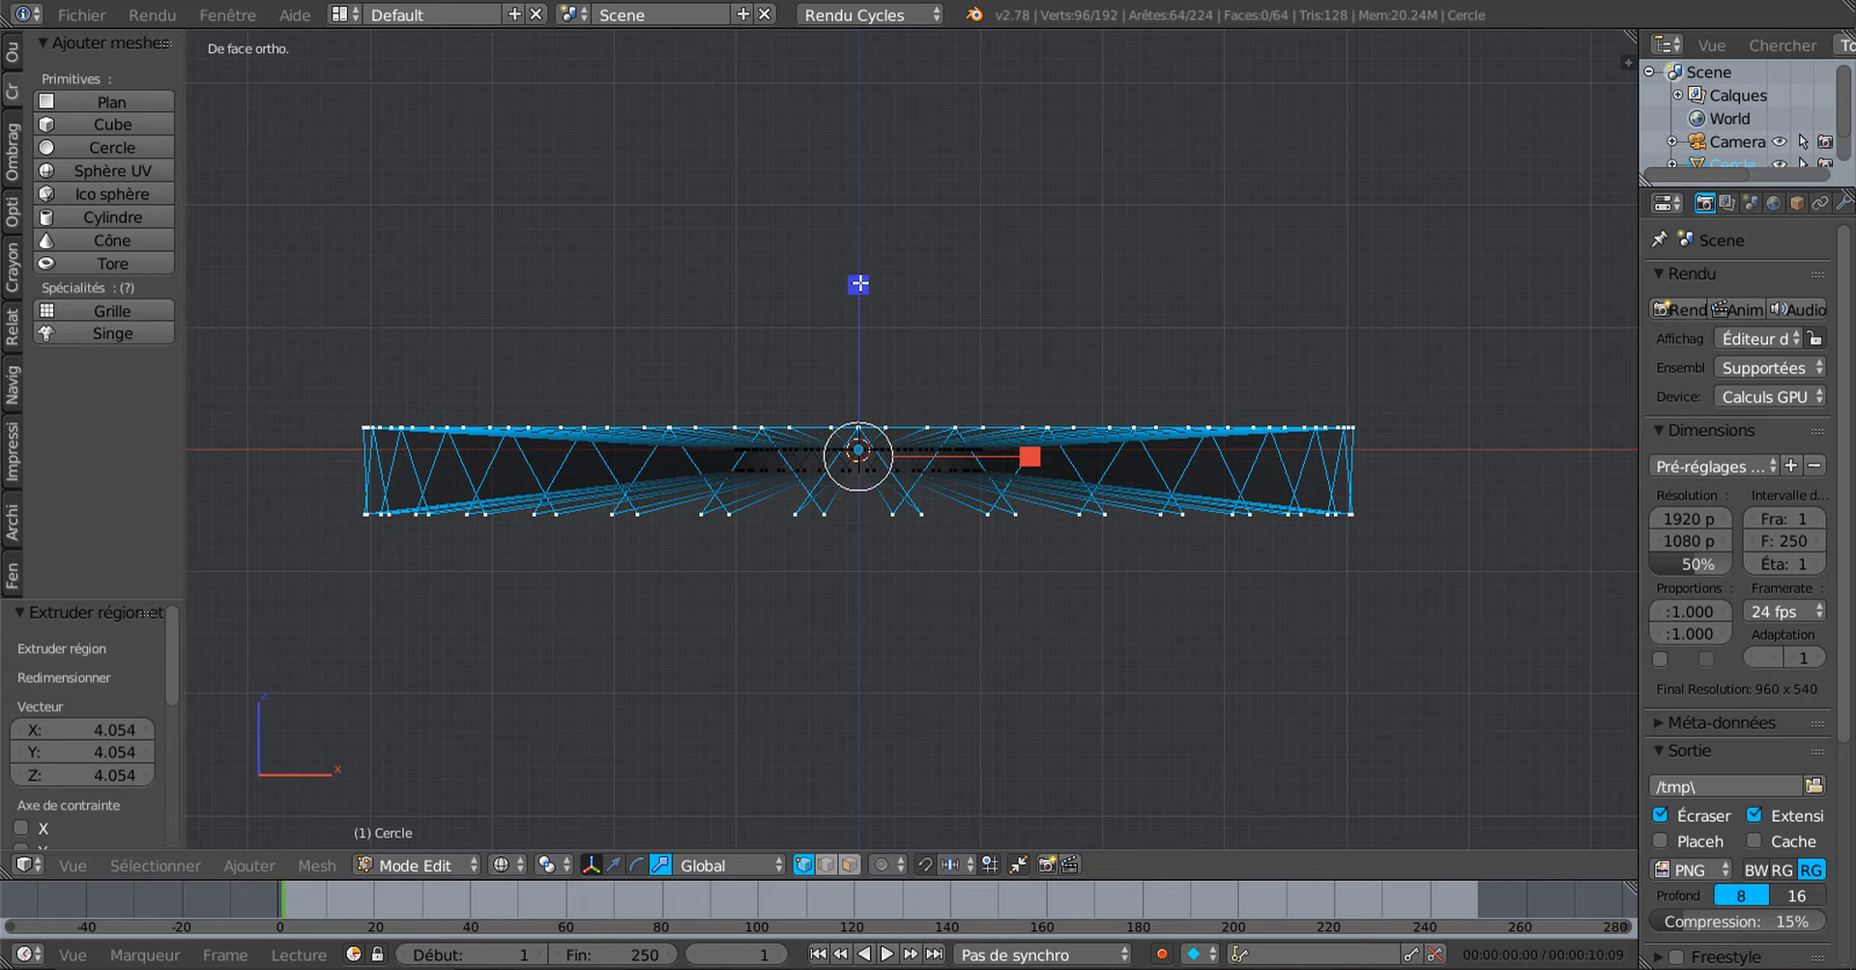
pyautogui.moveTo(859, 285); pyautogui.dragTo(899, 414)
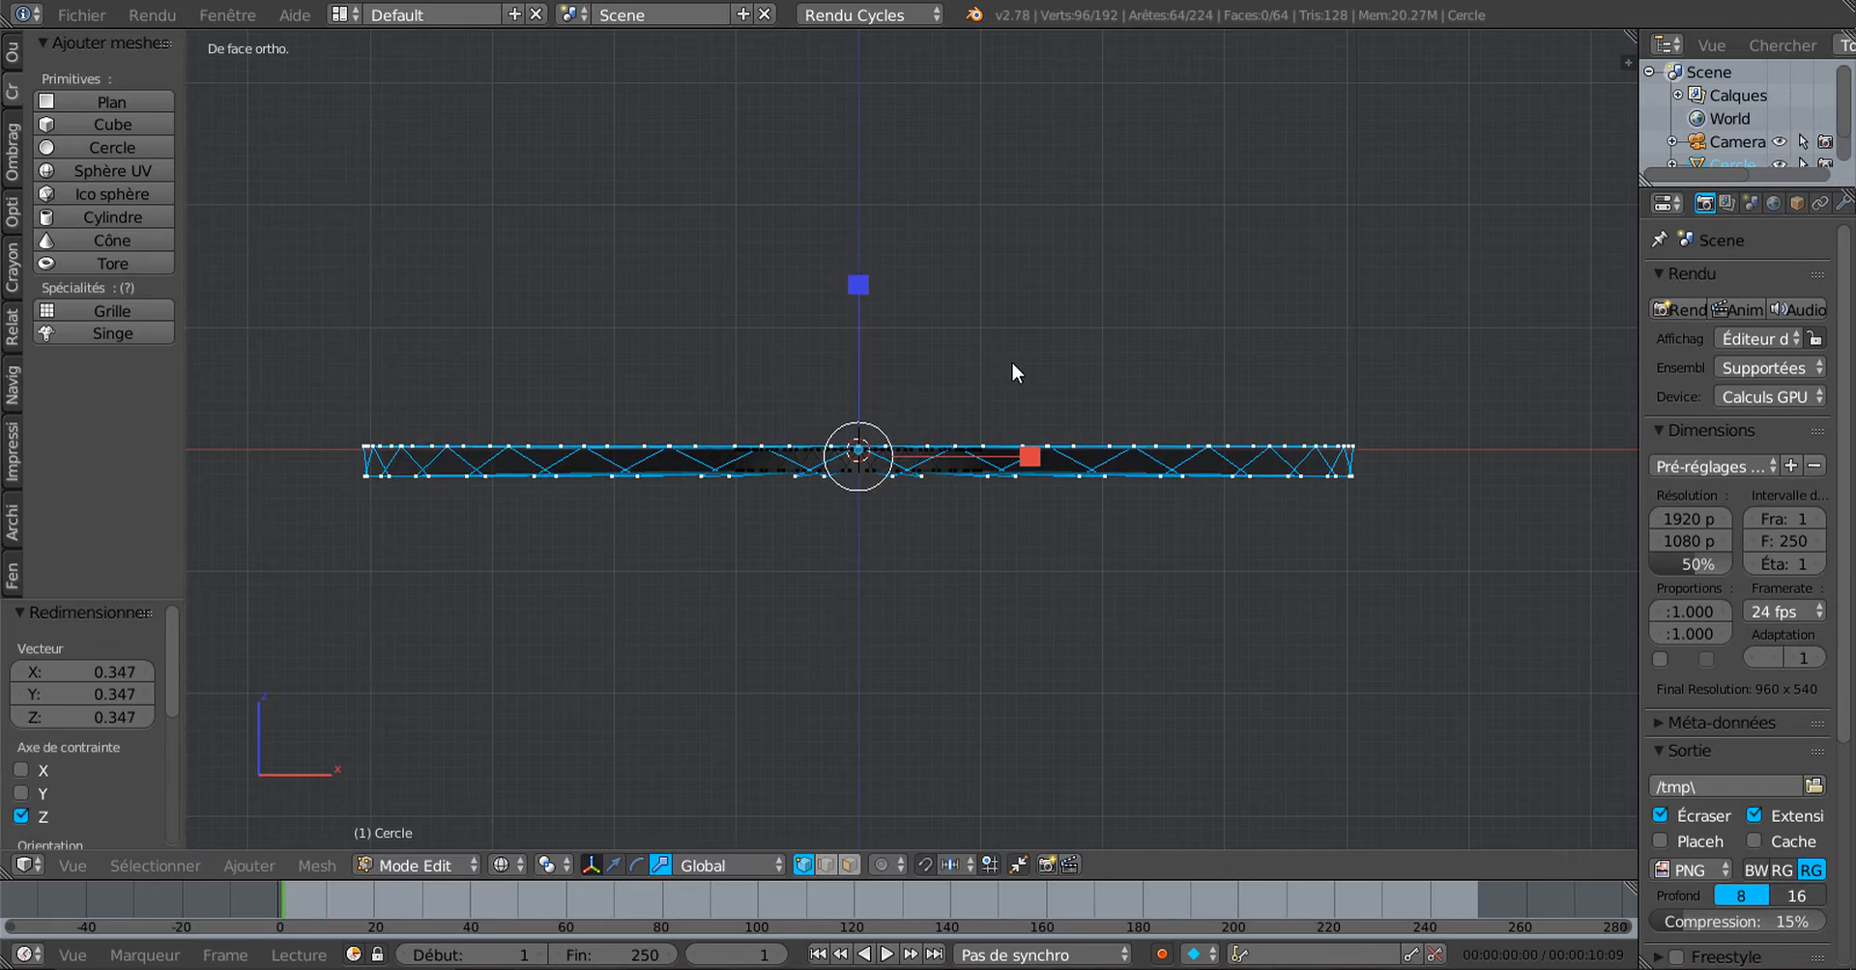
# Step: Inspect the flattened blades in solid display and undo the Z scaling
pyautogui.press('Tab')
pyautogui.moveTo(1048, 373)
pyautogui.mouseDown(button='middle')
pyautogui.moveTo(1093, 501)
pyautogui.moveTo(1032, 456)
pyautogui.moveTo(971, 335)
pyautogui.moveTo(1054, 450)
pyautogui.moveTo(1040, 386)
pyautogui.mouseUp(button='middle')
pyautogui.press('Tab')
pyautogui.press('Tab')
pyautogui.press('z')
pyautogui.press('Tab')
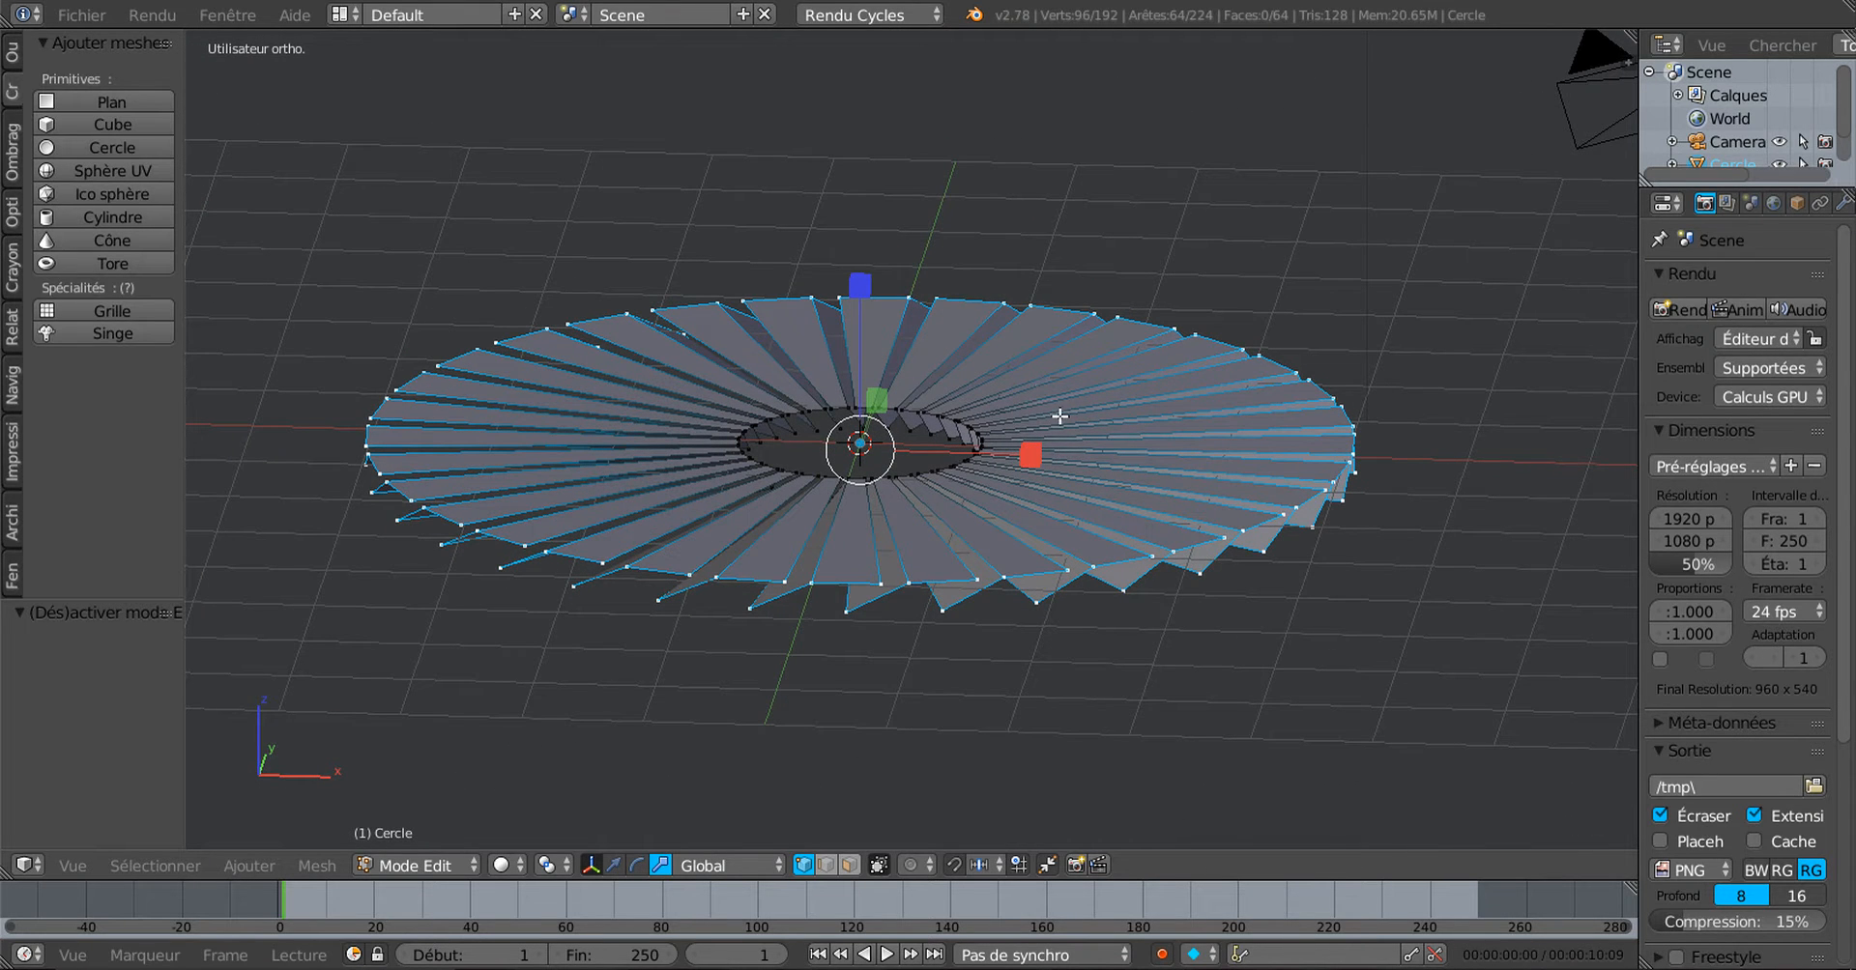
pyautogui.scroll(1, 1061, 418)
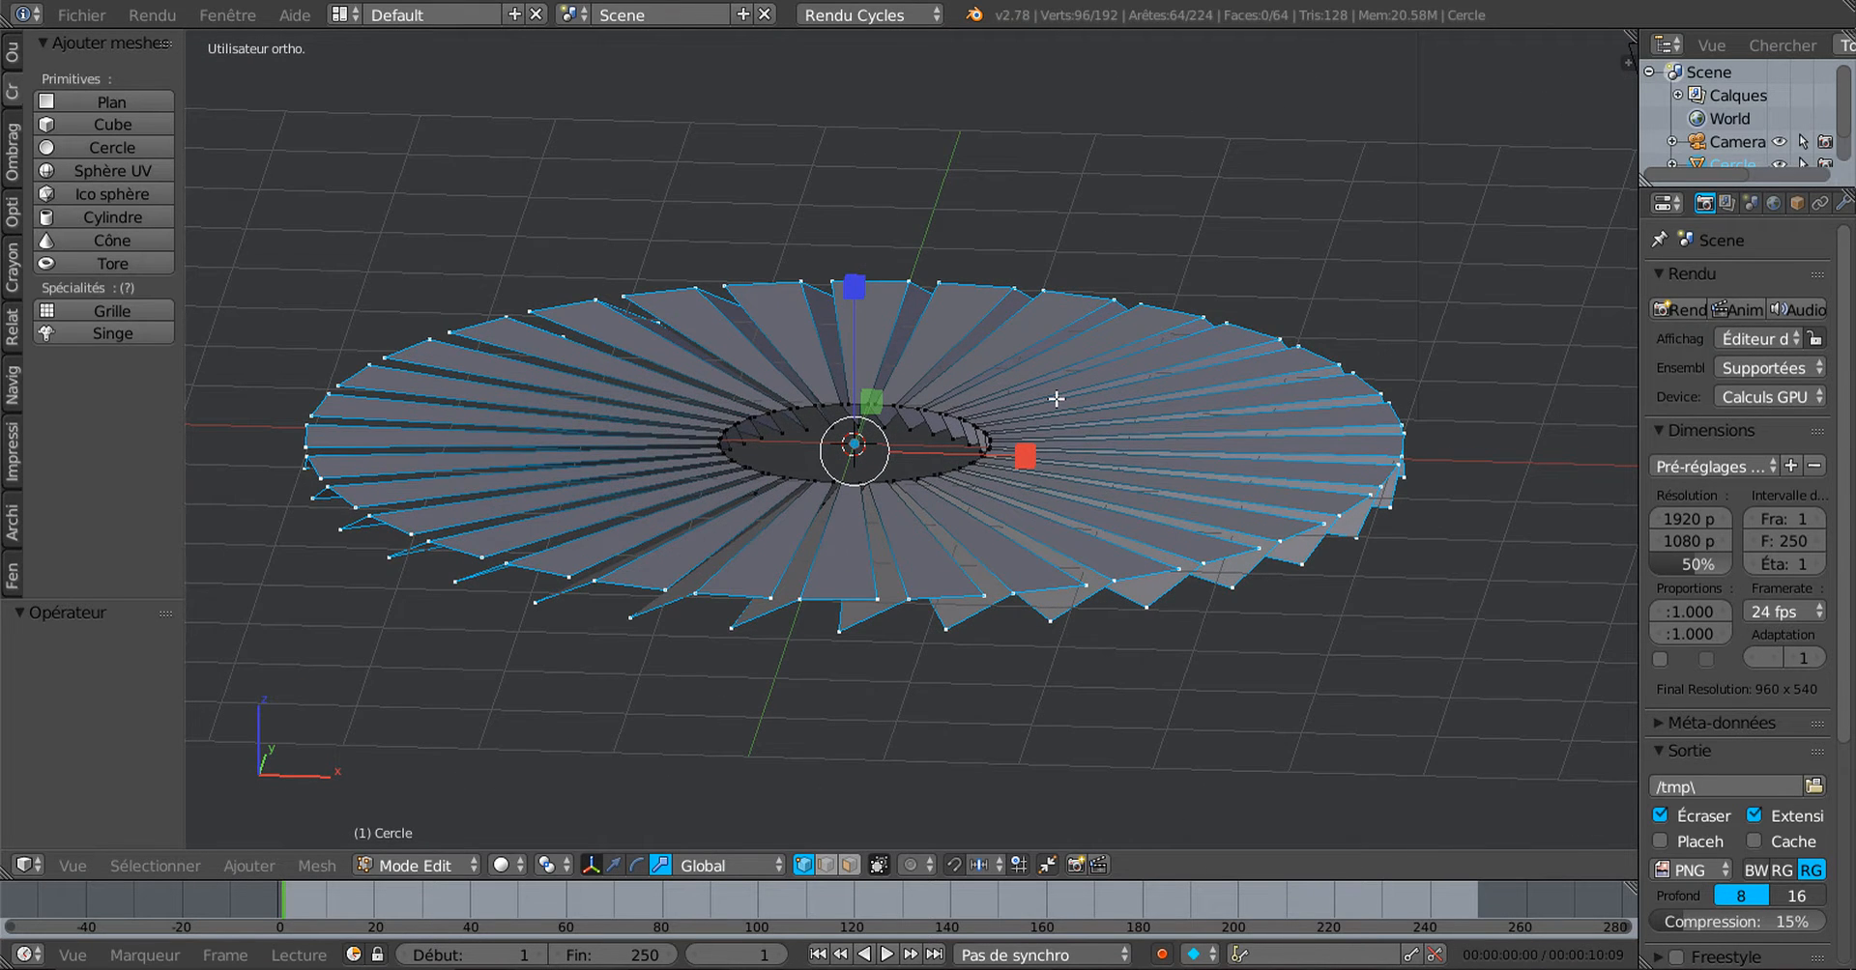
pyautogui.hotkey('ctrl', 'z')
# Step: Set the pivot point to Individual Origins and scale the outer blade ends by about 0.495 on all axes
pyautogui.moveTo(1099, 696); pyautogui.dragTo(1094, 645, button='middle')
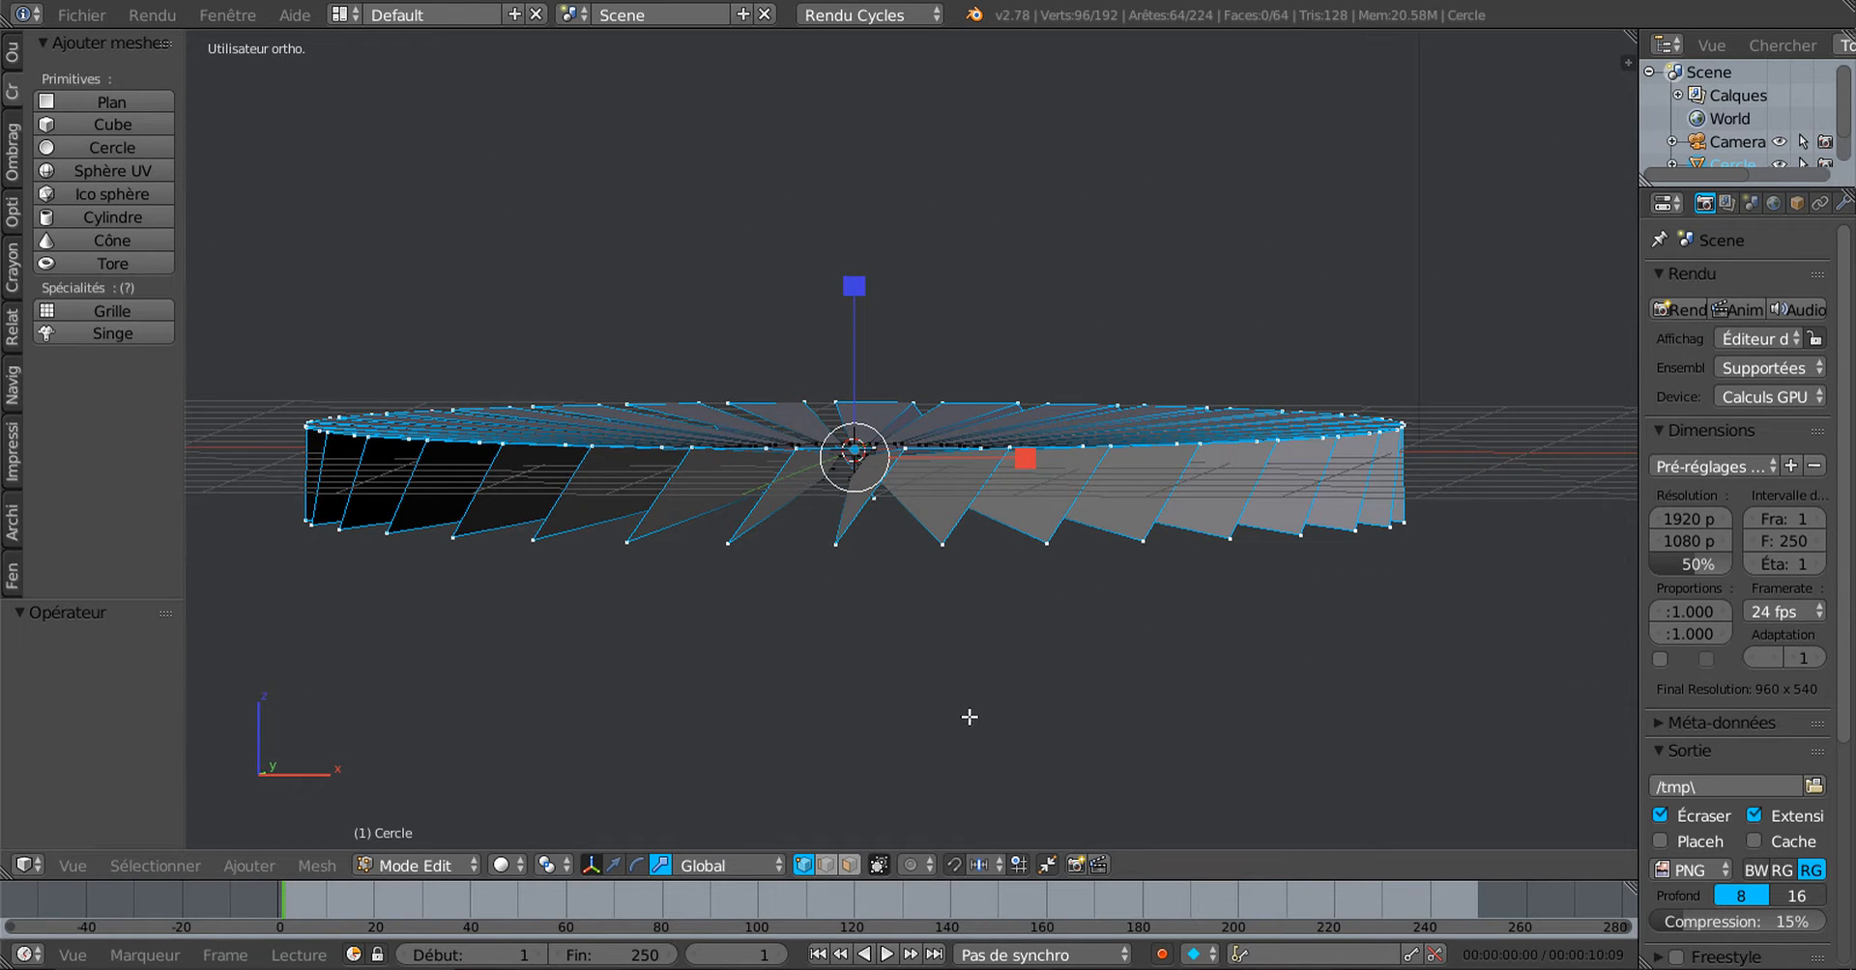
pyautogui.click(547, 866)
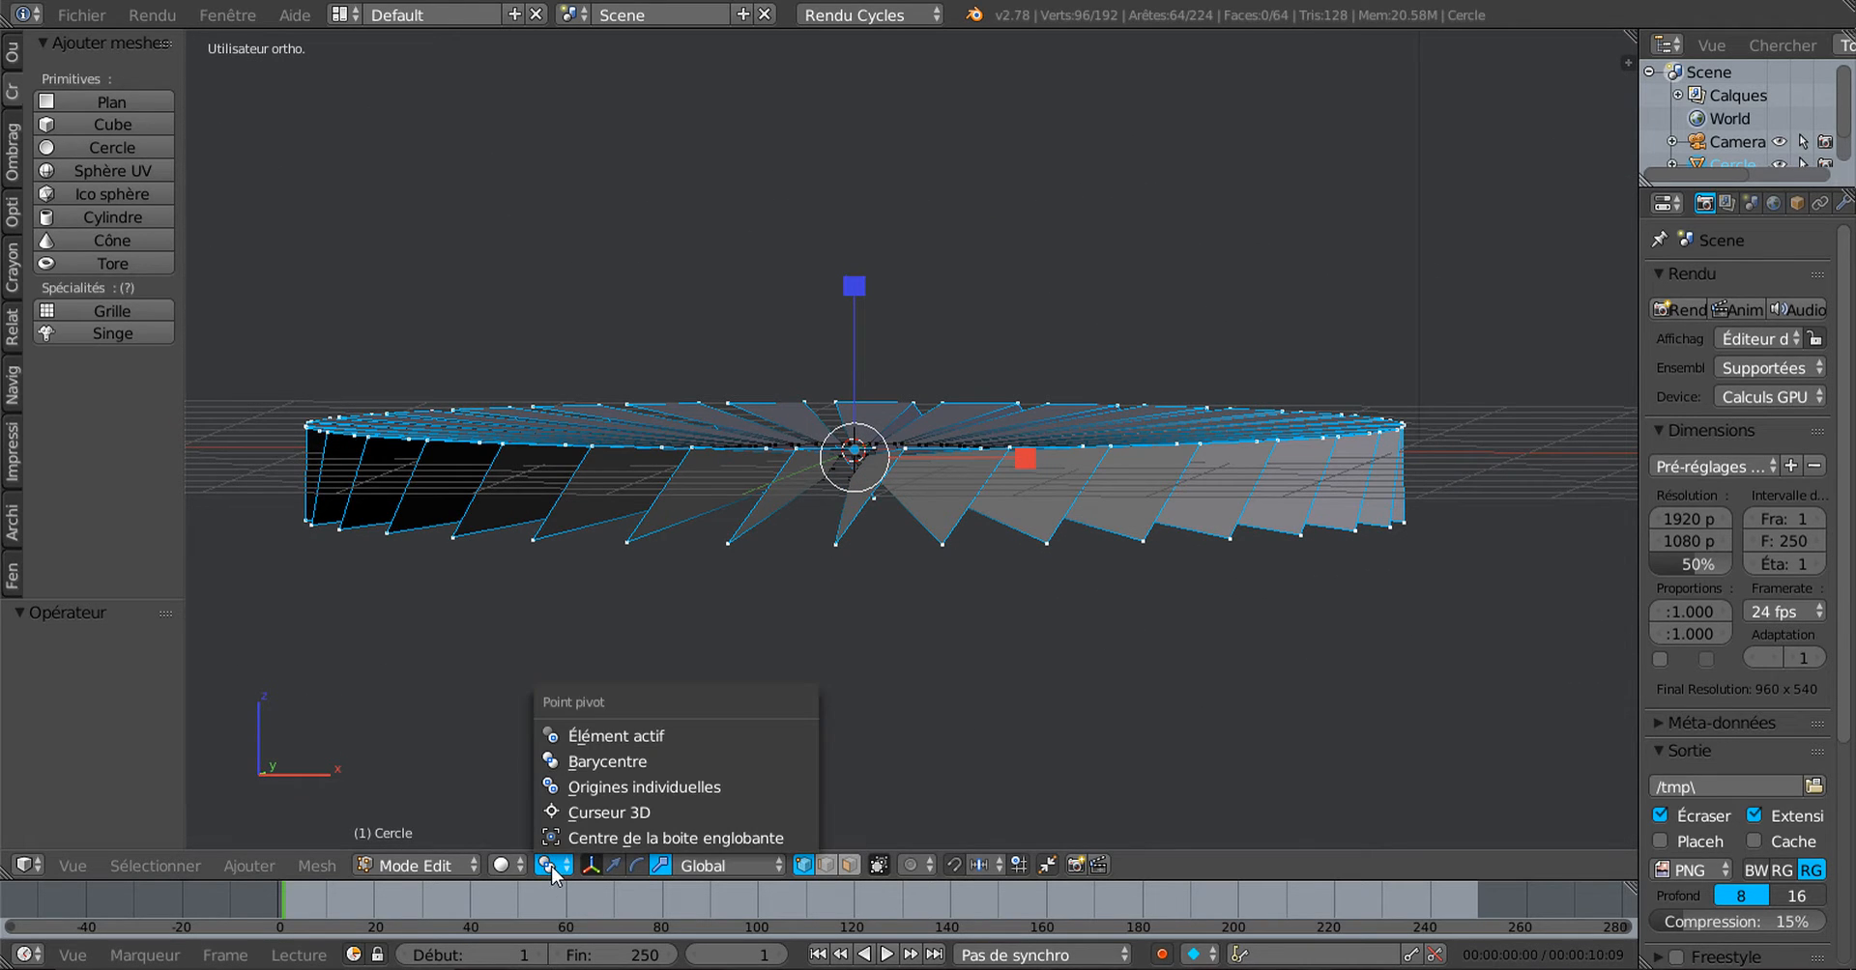
pyautogui.click(629, 786)
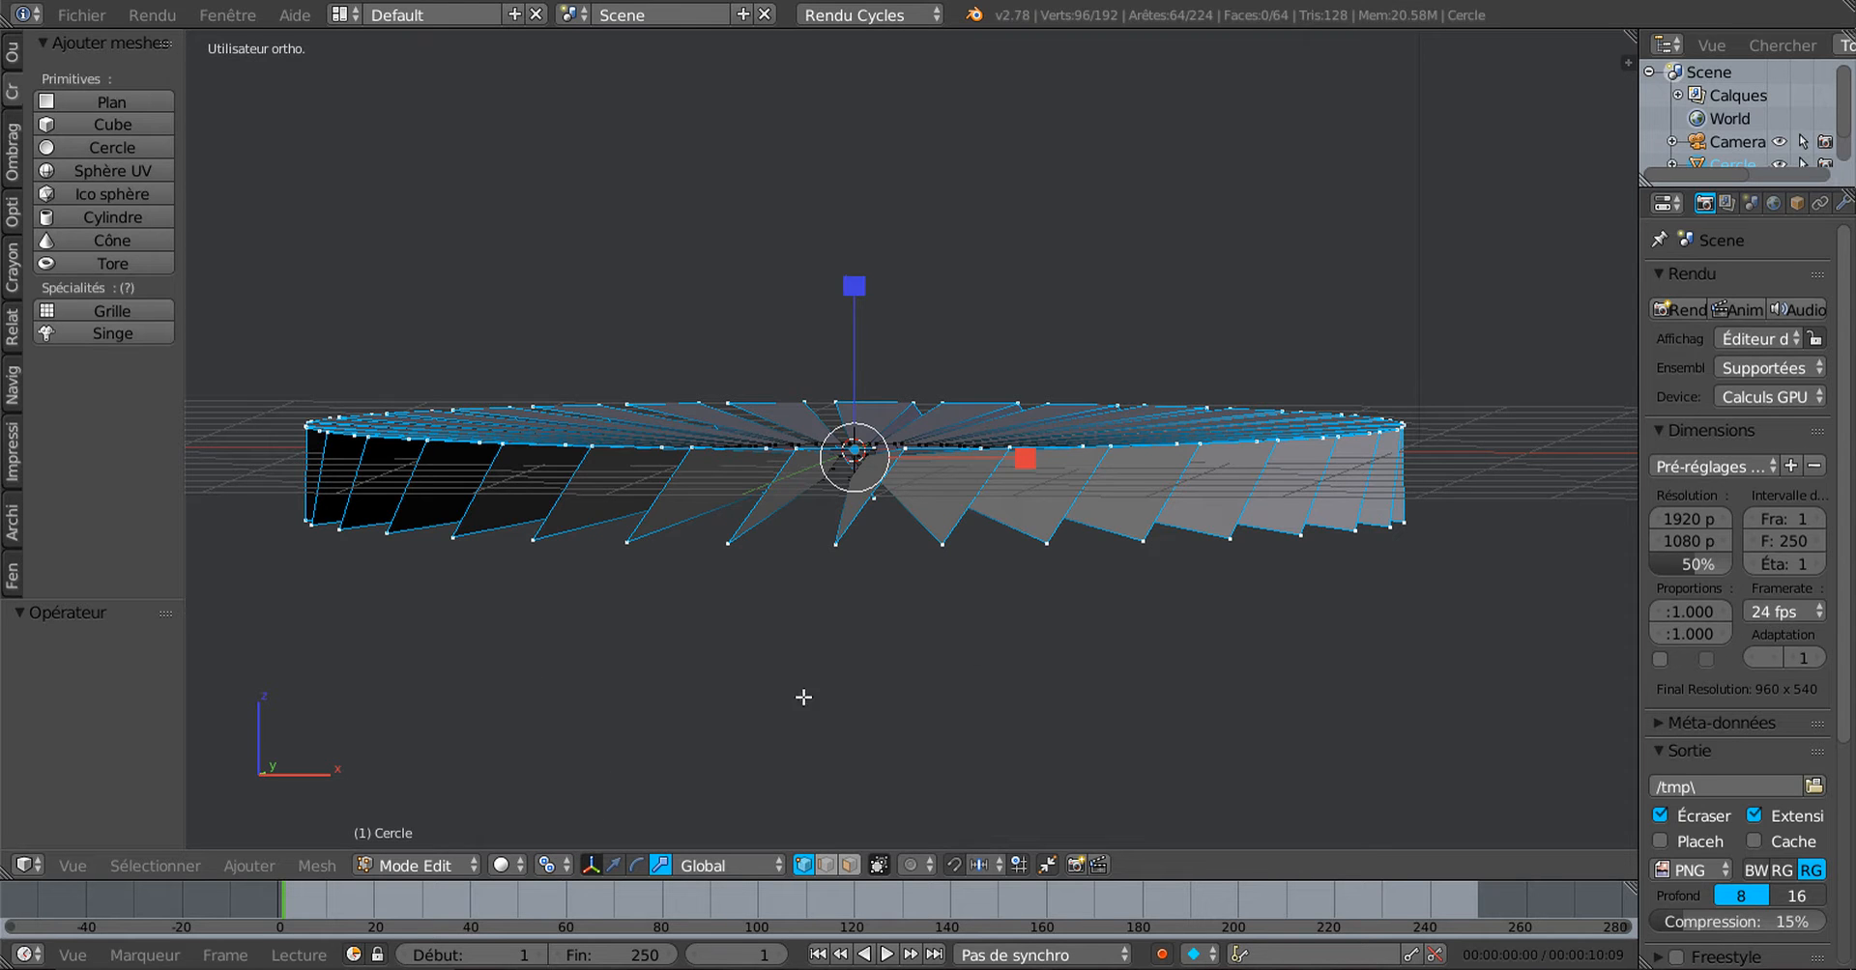
pyautogui.press('s')
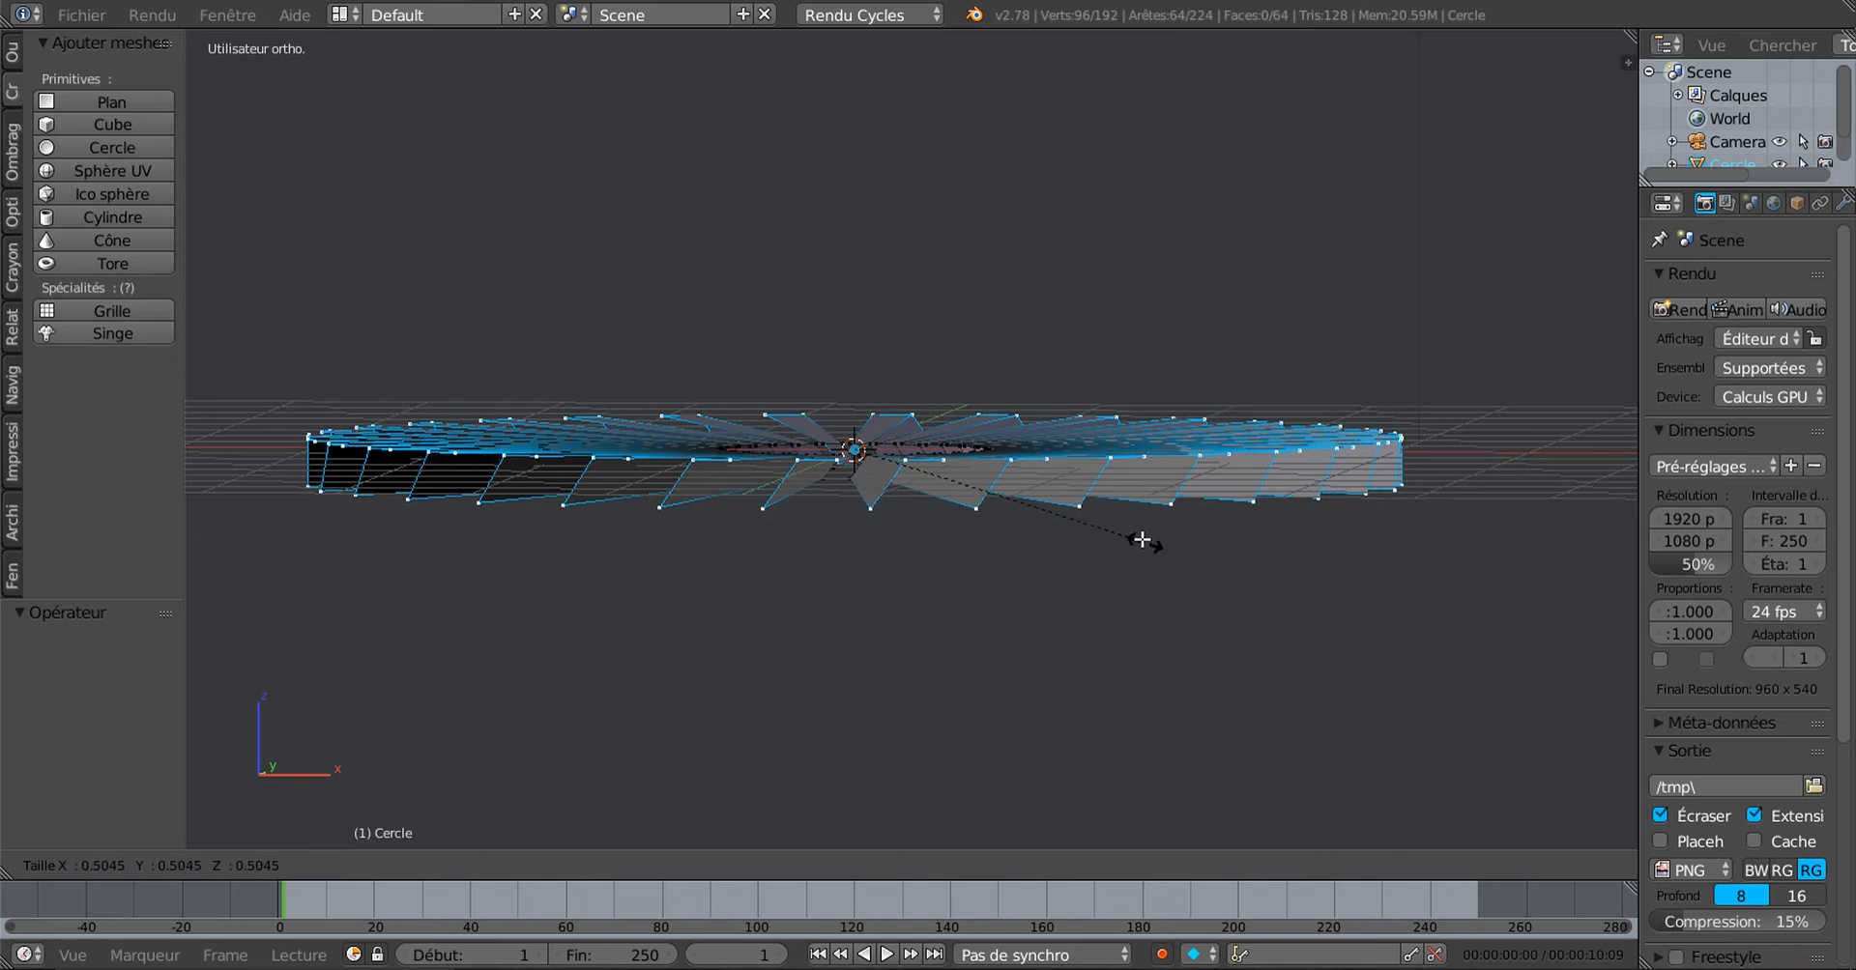
pyautogui.click(1141, 539)
# Step: Scale the outer blade ends down a little more on all axes, working in wireframe front view
pyautogui.press('KP_1')
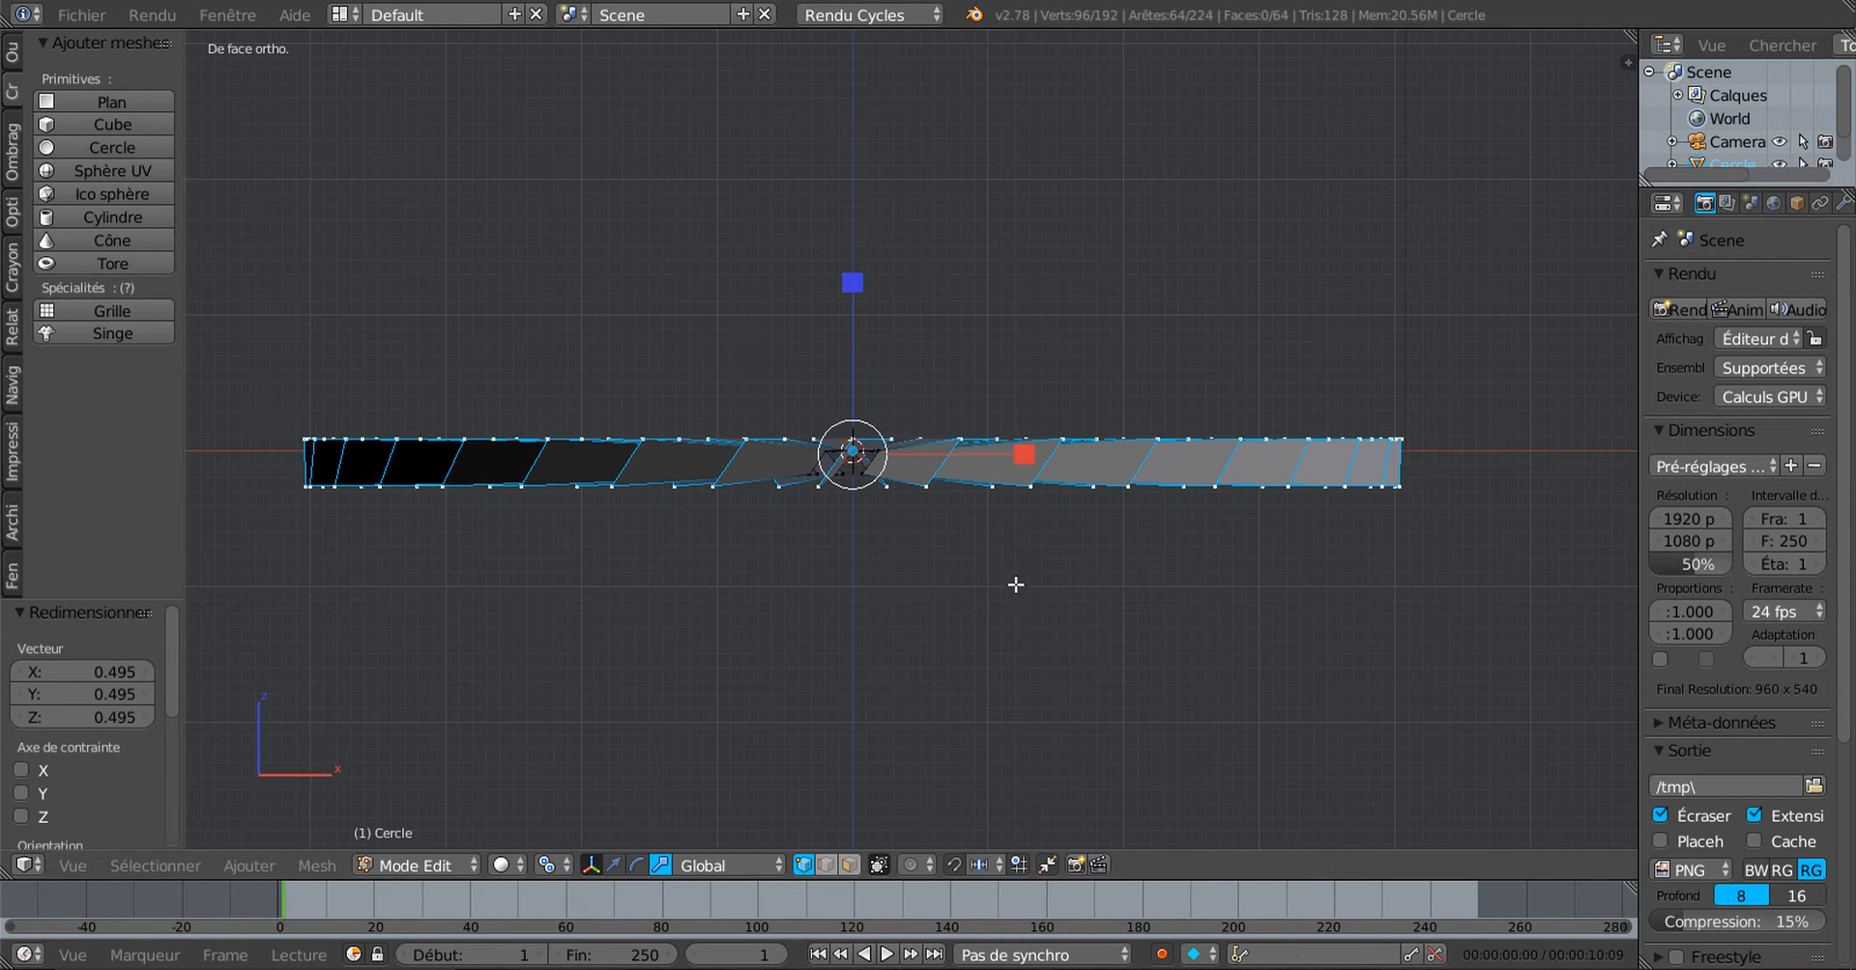
pyautogui.moveTo(1015, 584); pyautogui.dragTo(1015, 630, button='middle')
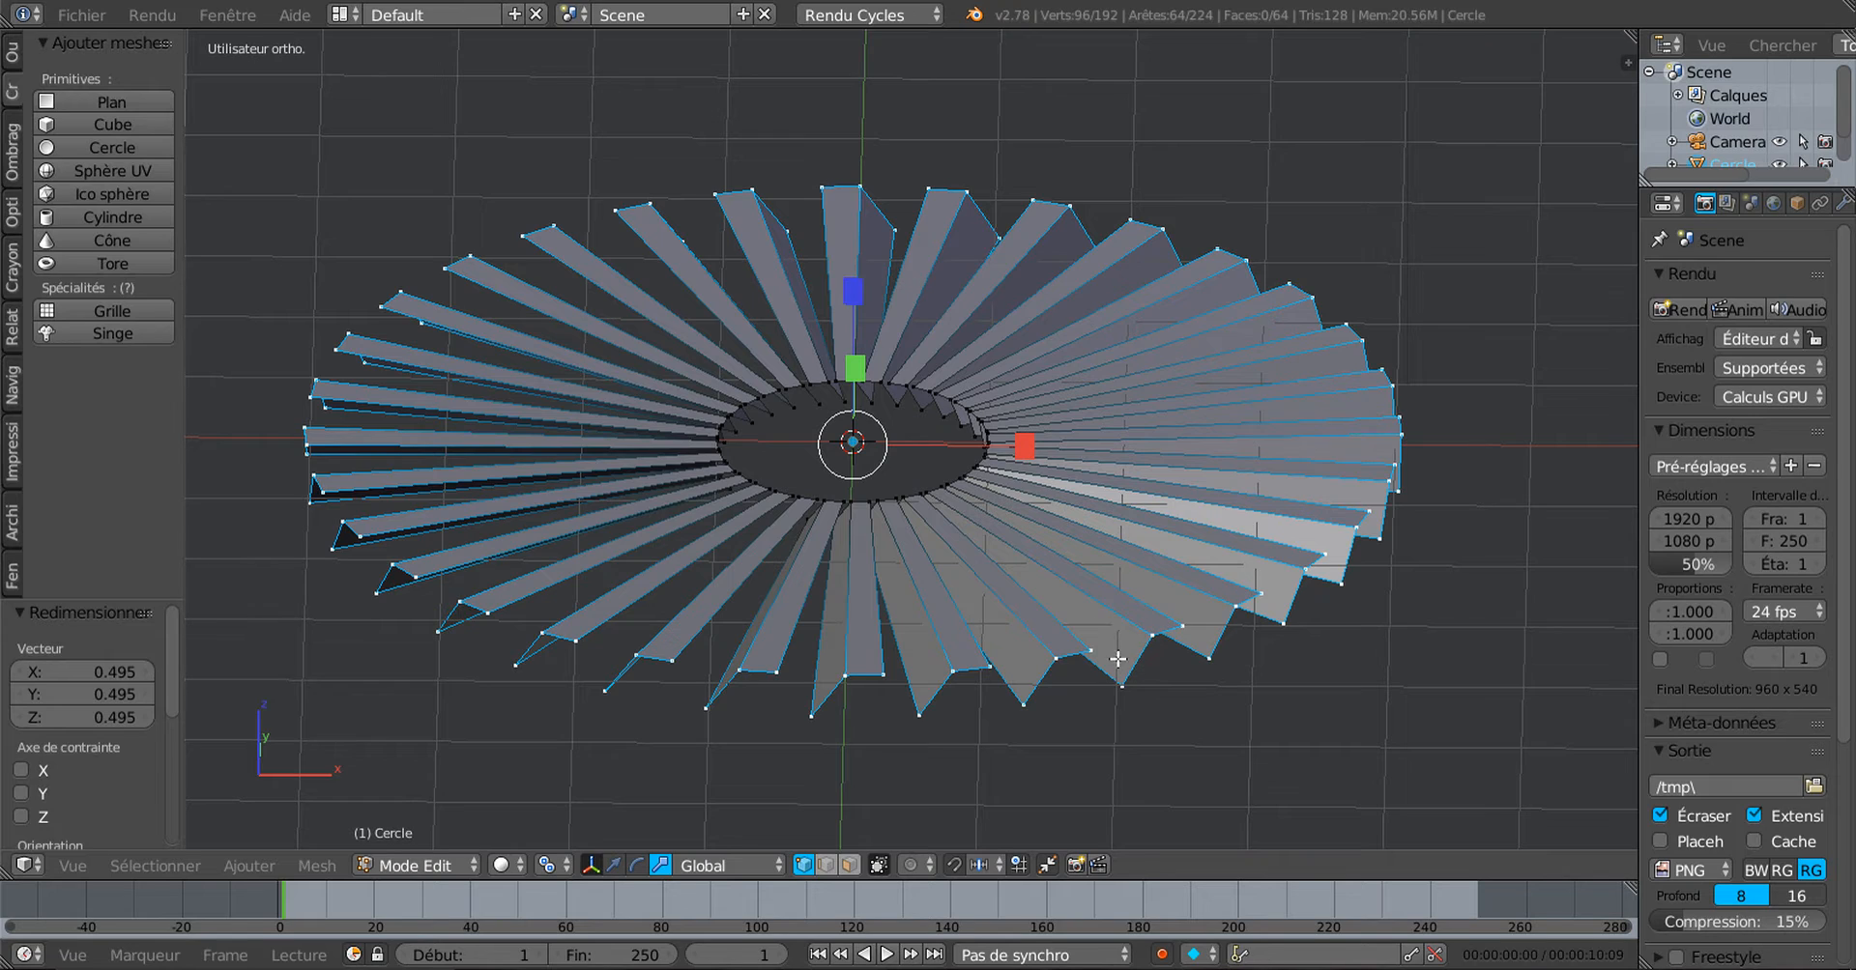
pyautogui.moveTo(1118, 738); pyautogui.dragTo(1051, 661, button='middle')
pyautogui.press('KP_1')
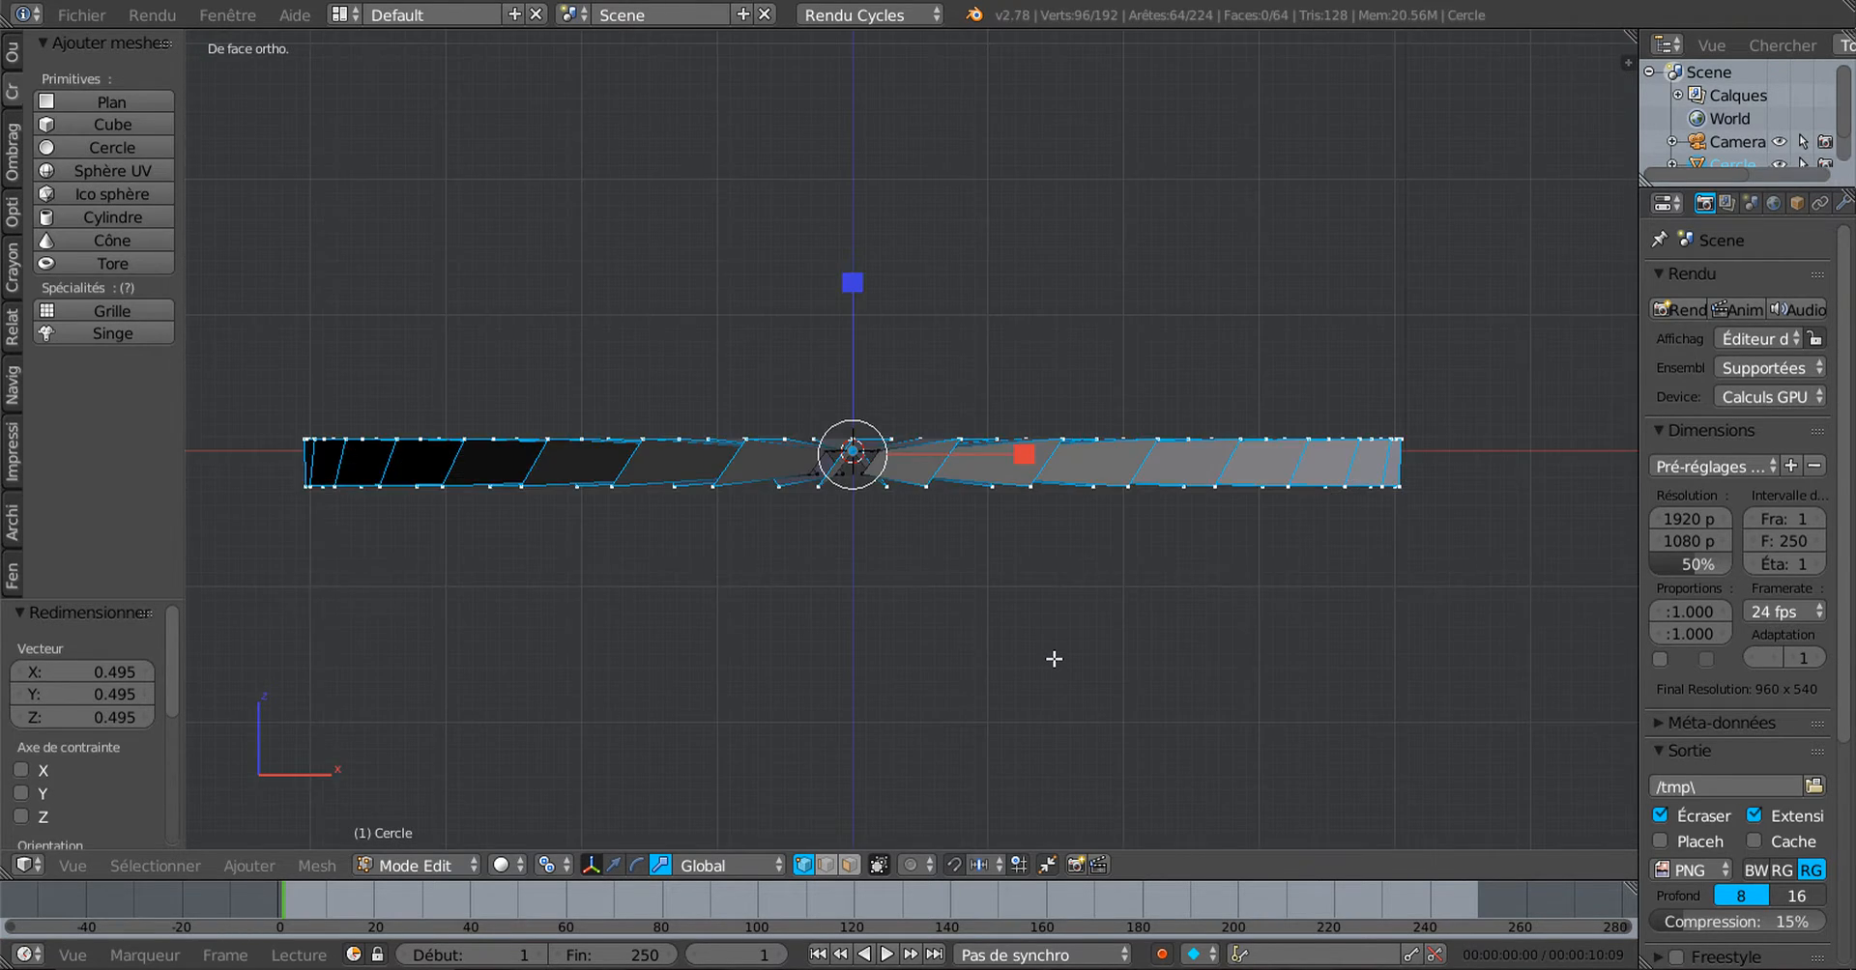
pyautogui.press('z')
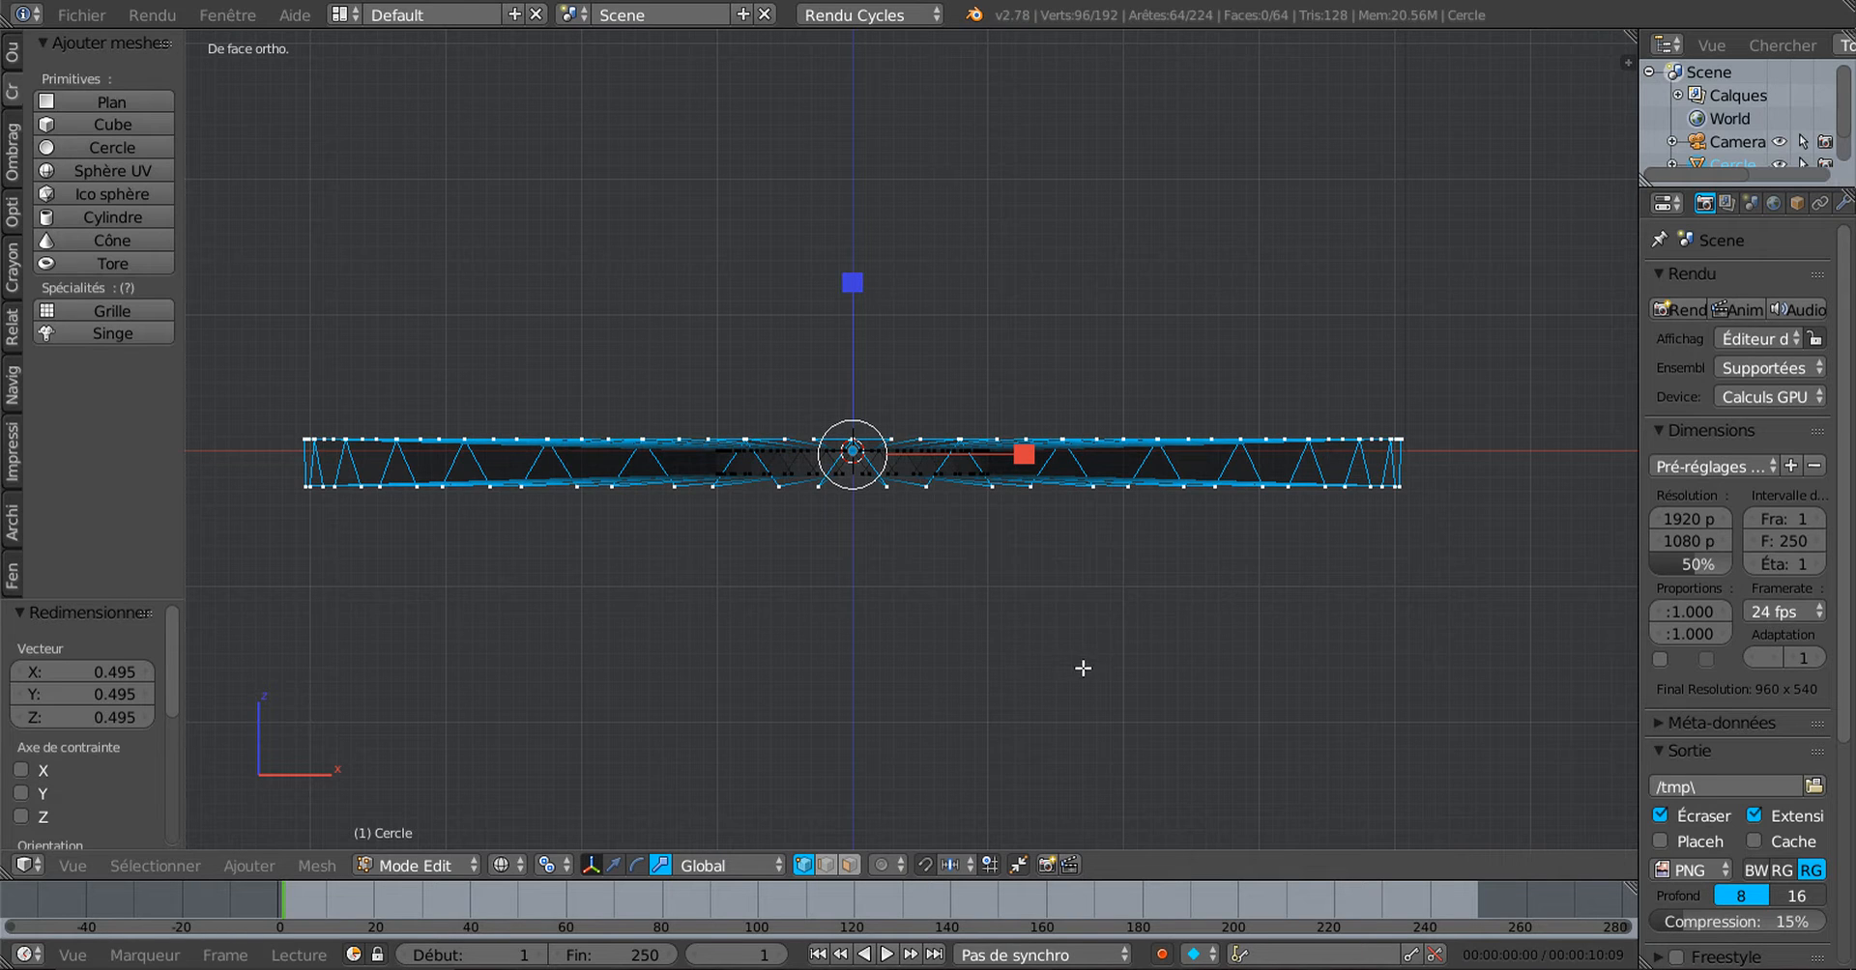
pyautogui.press('s')
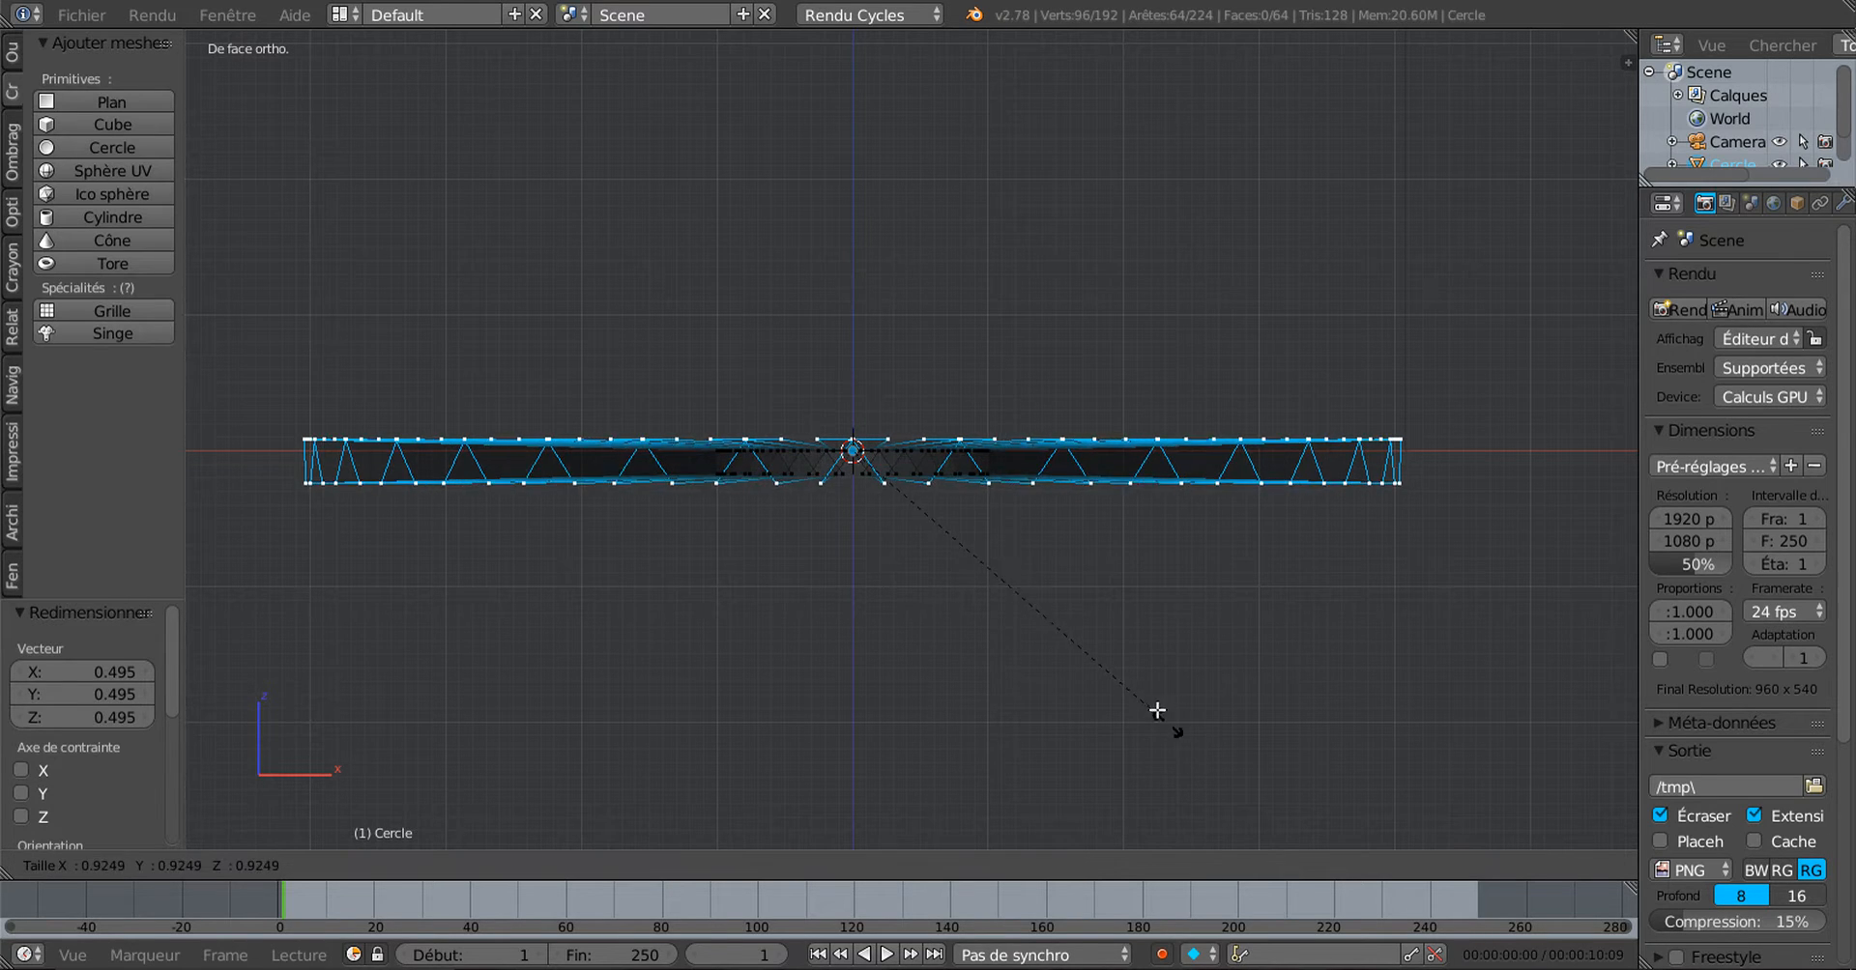
pyautogui.click(1111, 635)
# Step: Deselect the mesh, return to Object mode and examine the blades in solid display
pyautogui.press('a')
pyautogui.press('Tab')
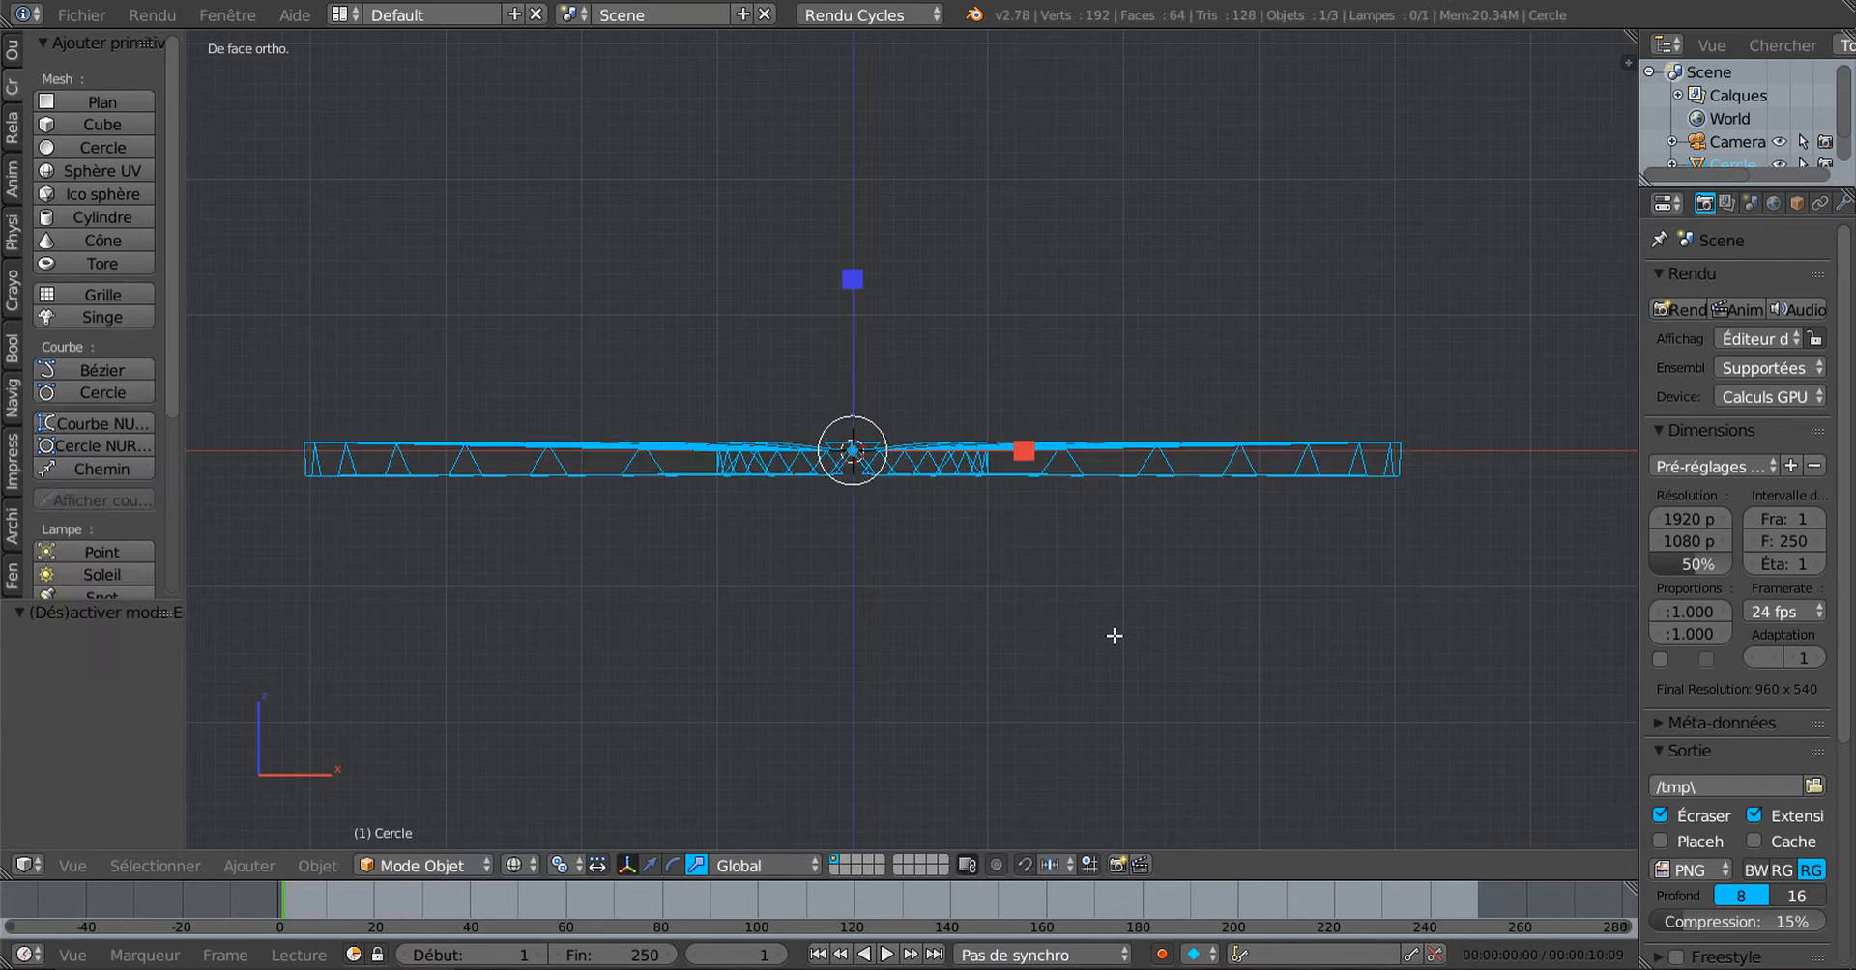
pyautogui.moveTo(1115, 635); pyautogui.dragTo(1164, 744, button='middle')
pyautogui.press('z')
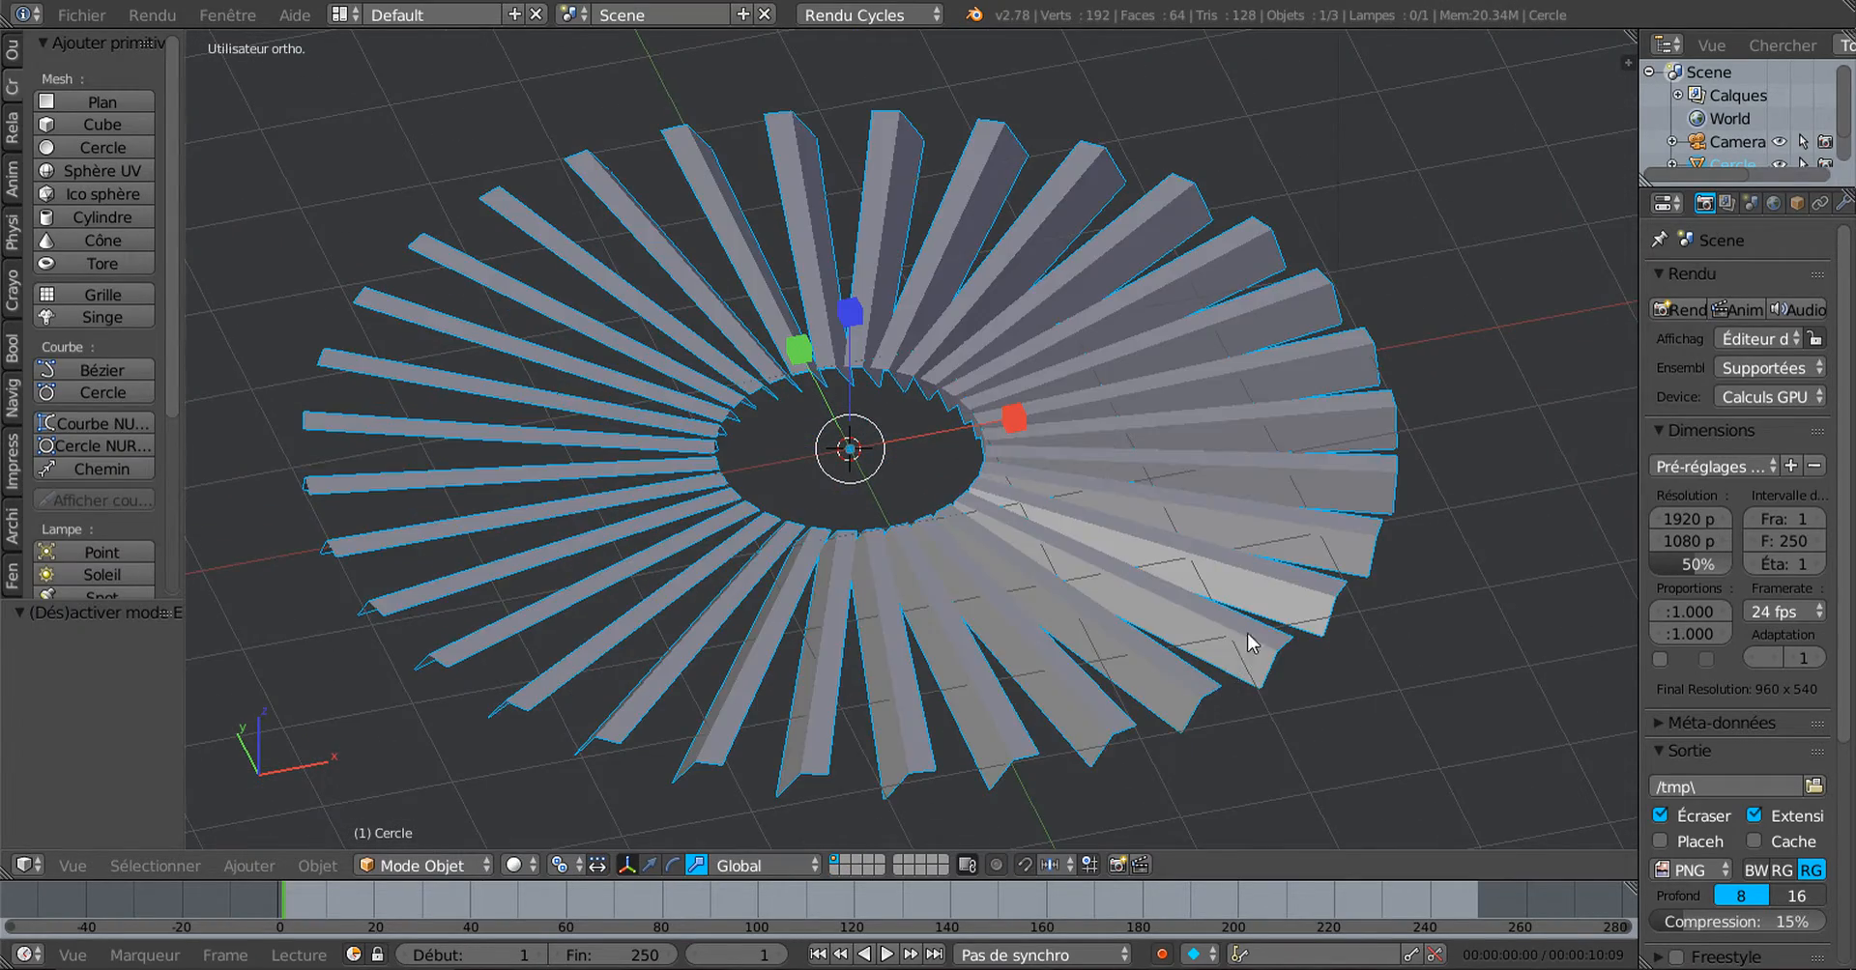
pyautogui.moveTo(1247, 632)
pyautogui.mouseDown(button='middle')
pyautogui.moveTo(1231, 812)
pyautogui.moveTo(920, 728)
pyautogui.moveTo(814, 548)
pyautogui.moveTo(906, 707)
pyautogui.moveTo(1048, 764)
pyautogui.moveTo(992, 710)
pyautogui.moveTo(955, 606)
pyautogui.mouseUp(button='middle')
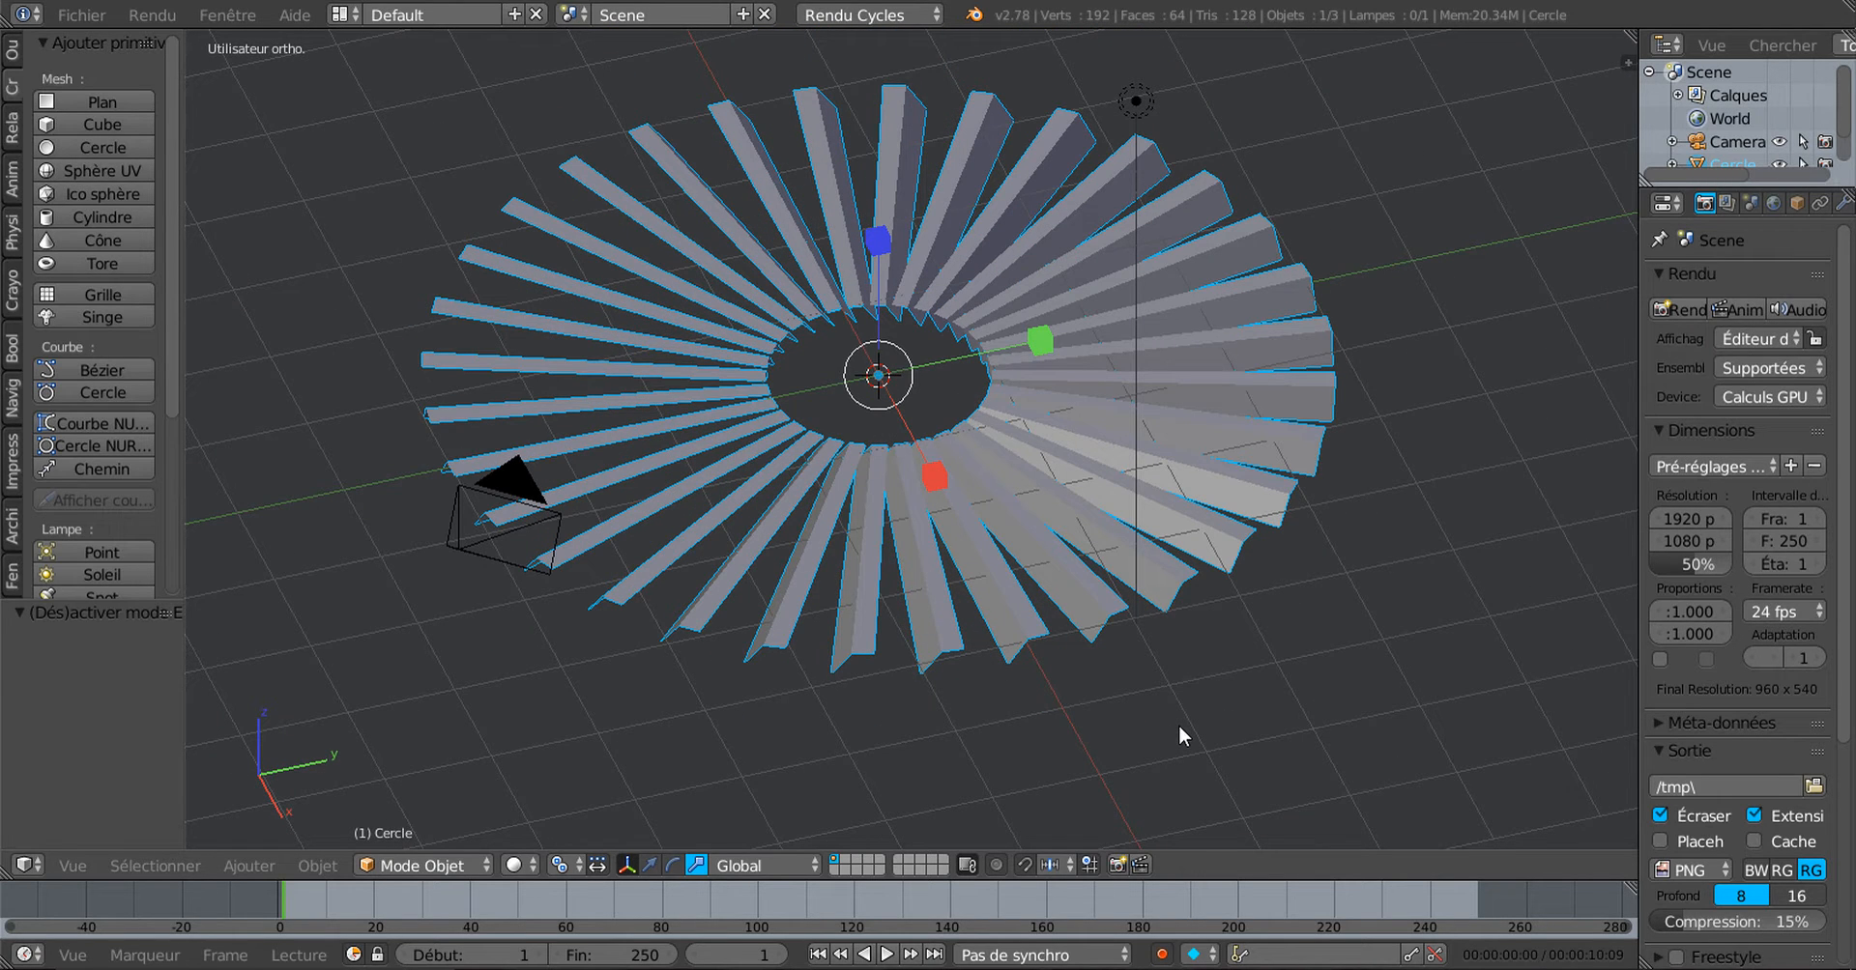
pyautogui.moveTo(1179, 727); pyautogui.dragTo(1425, 568, button='middle')
pyautogui.moveTo(1169, 716); pyautogui.dragTo(1572, 530, button='middle')
# Step: Widen the properties area and add a Subdivision Surface modifier to the fan with 2 view subdivisions
pyautogui.moveTo(1636, 374); pyautogui.dragTo(1447, 373)
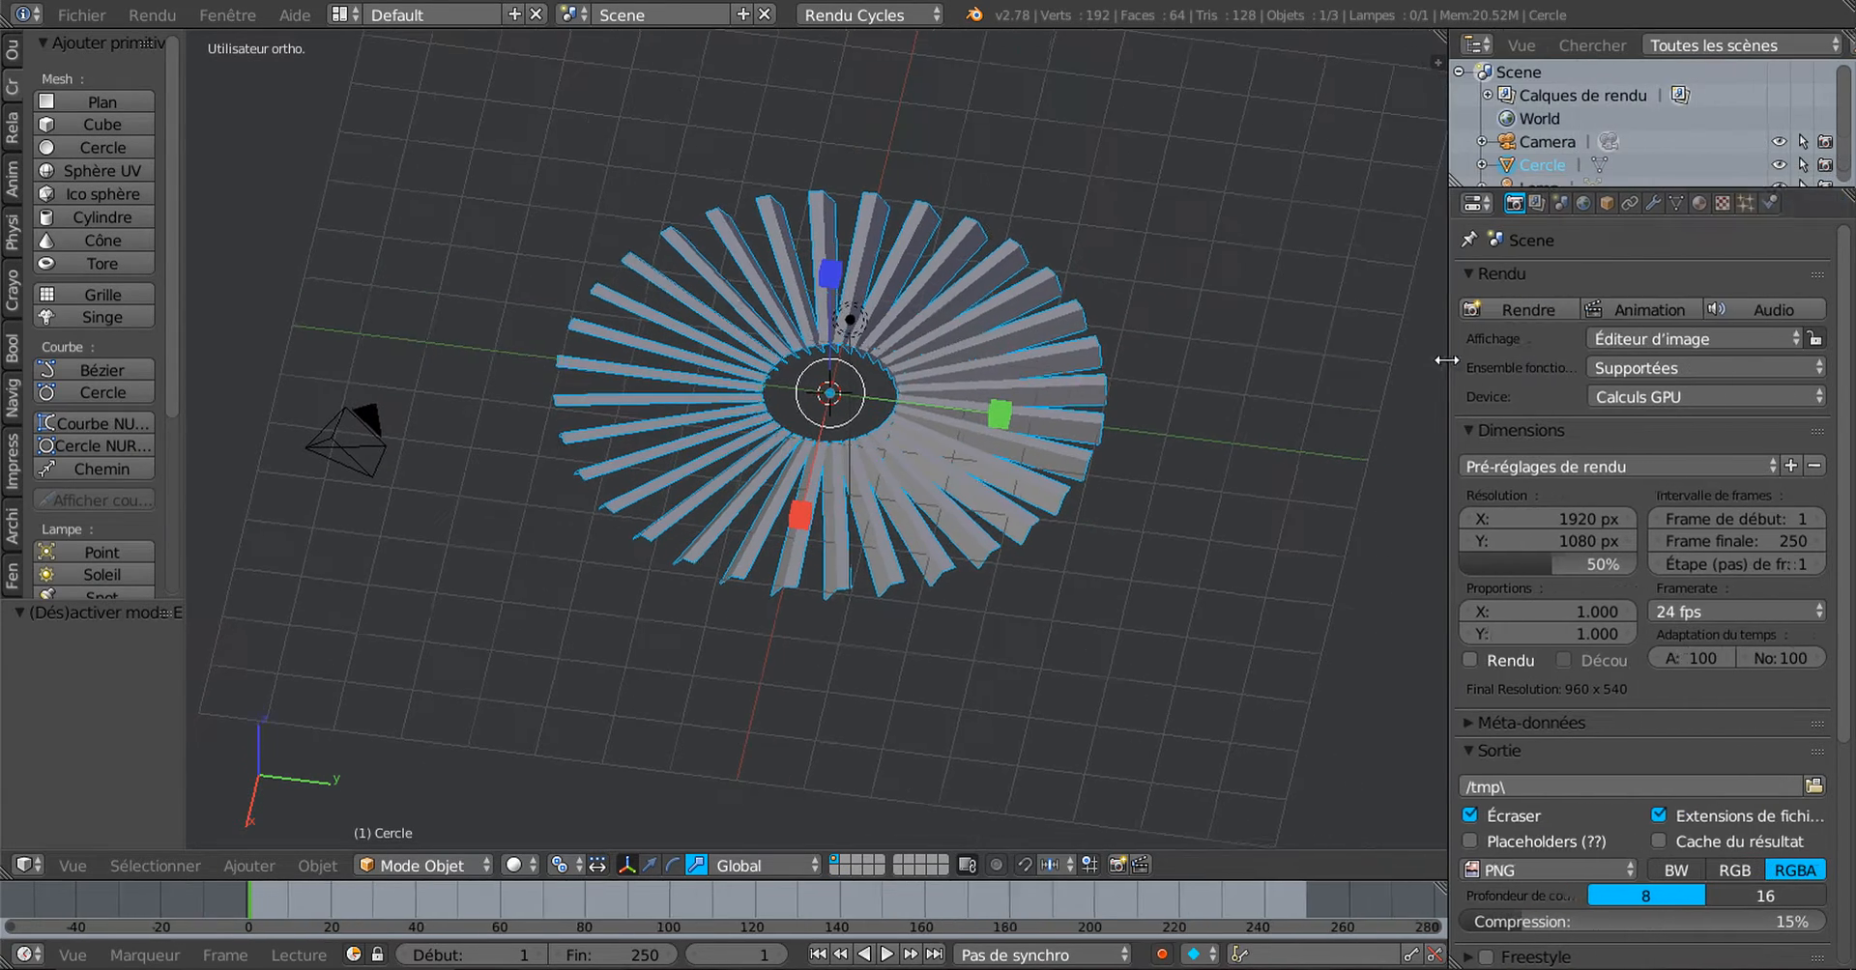
pyautogui.click(1647, 202)
pyautogui.click(1567, 290)
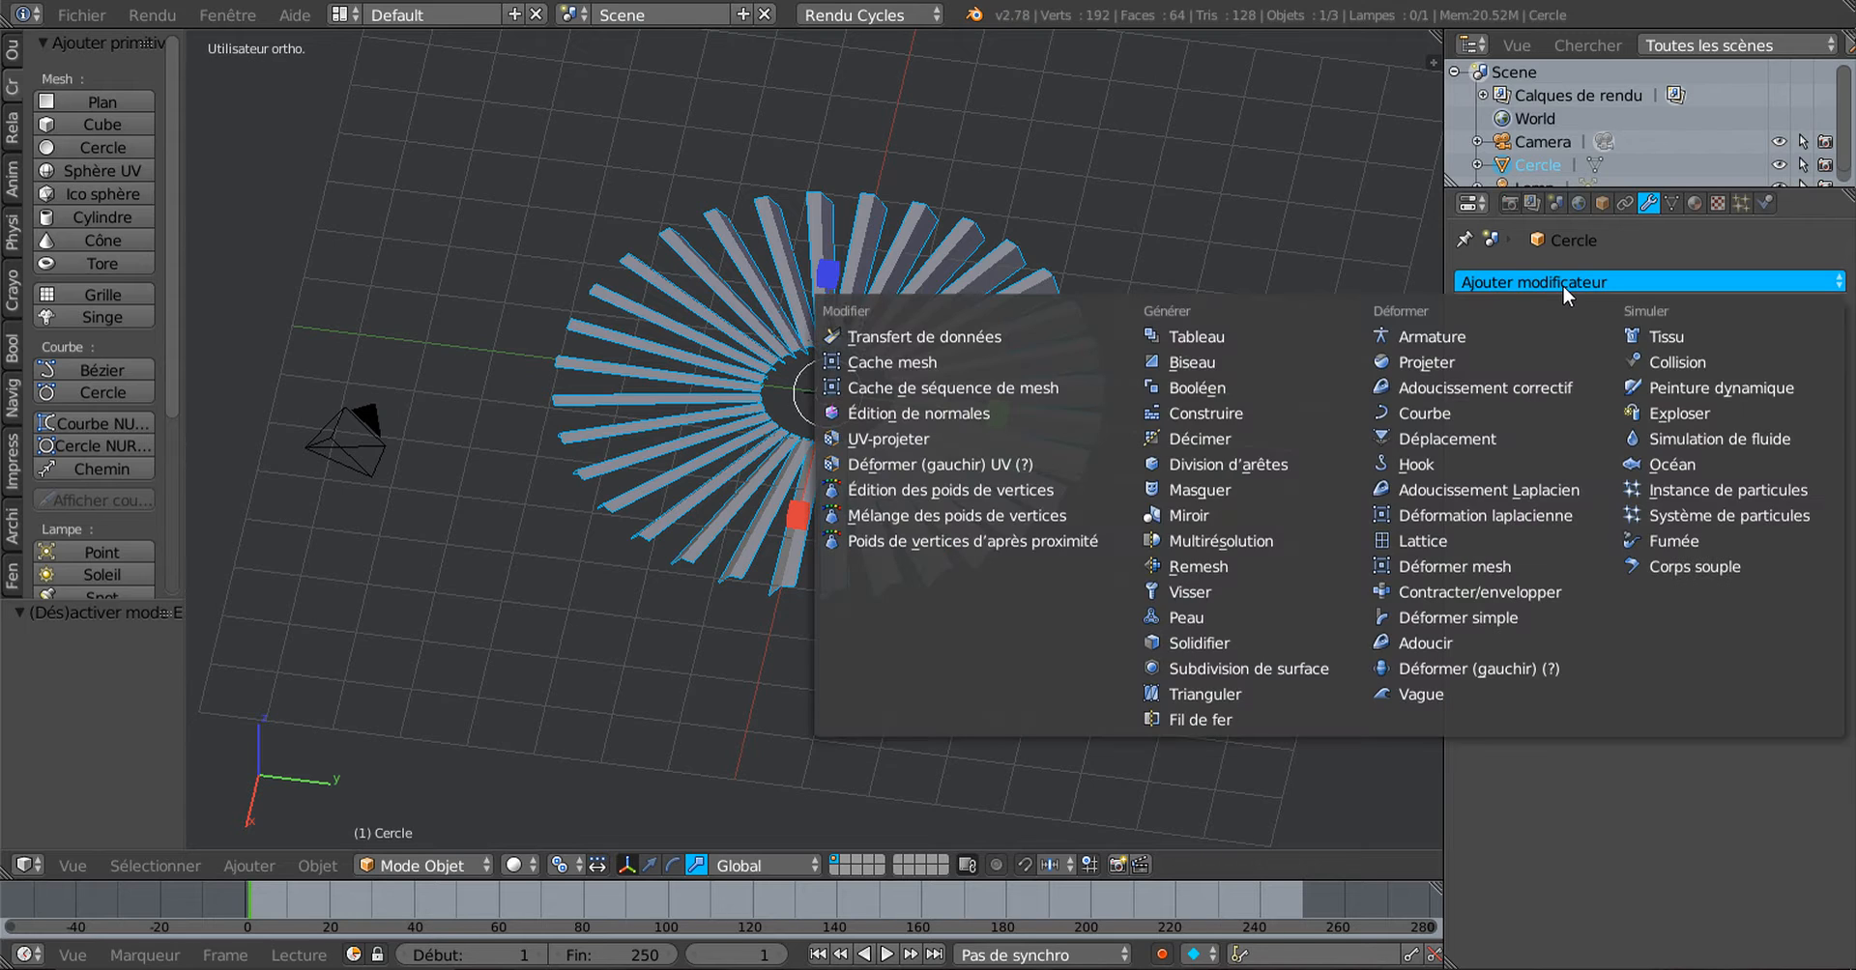
pyautogui.click(1237, 665)
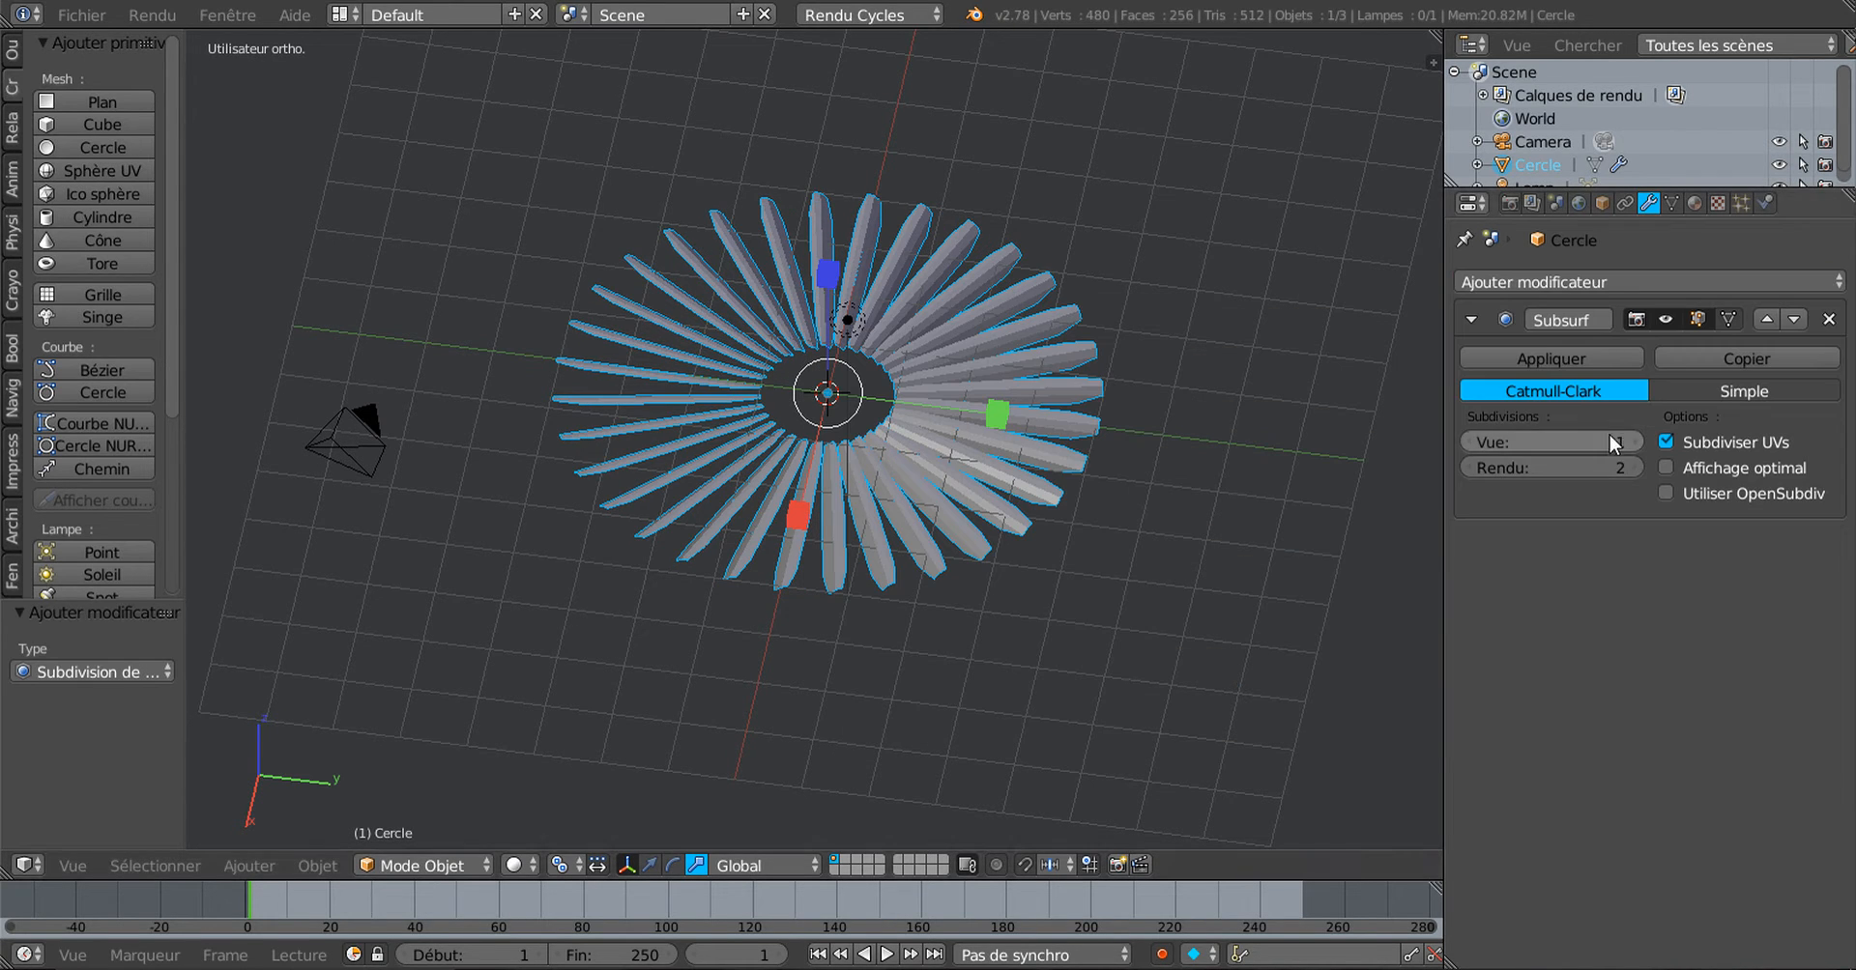
pyautogui.click(1636, 437)
# Step: Inspect the subdivided blades from several angles and apply smooth shading to the fan
pyautogui.moveTo(1246, 568); pyautogui.dragTo(868, 549, button='middle')
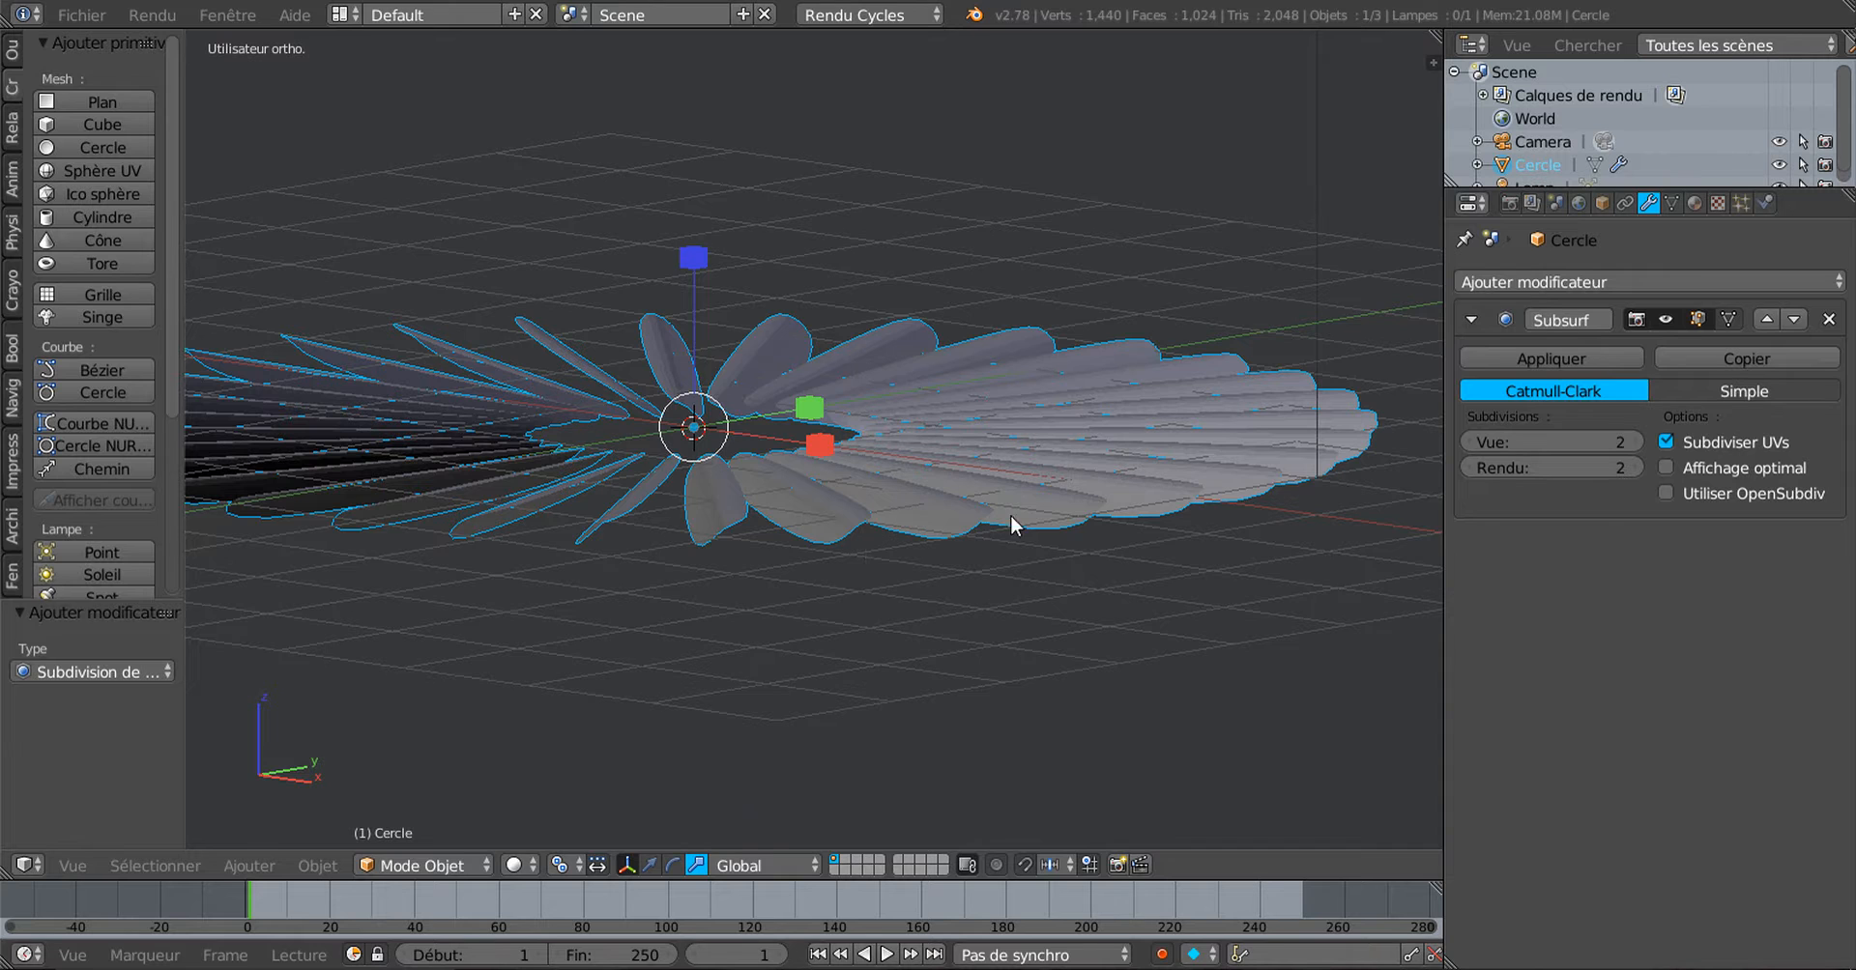
pyautogui.moveTo(1031, 609); pyautogui.dragTo(1011, 692, button='middle')
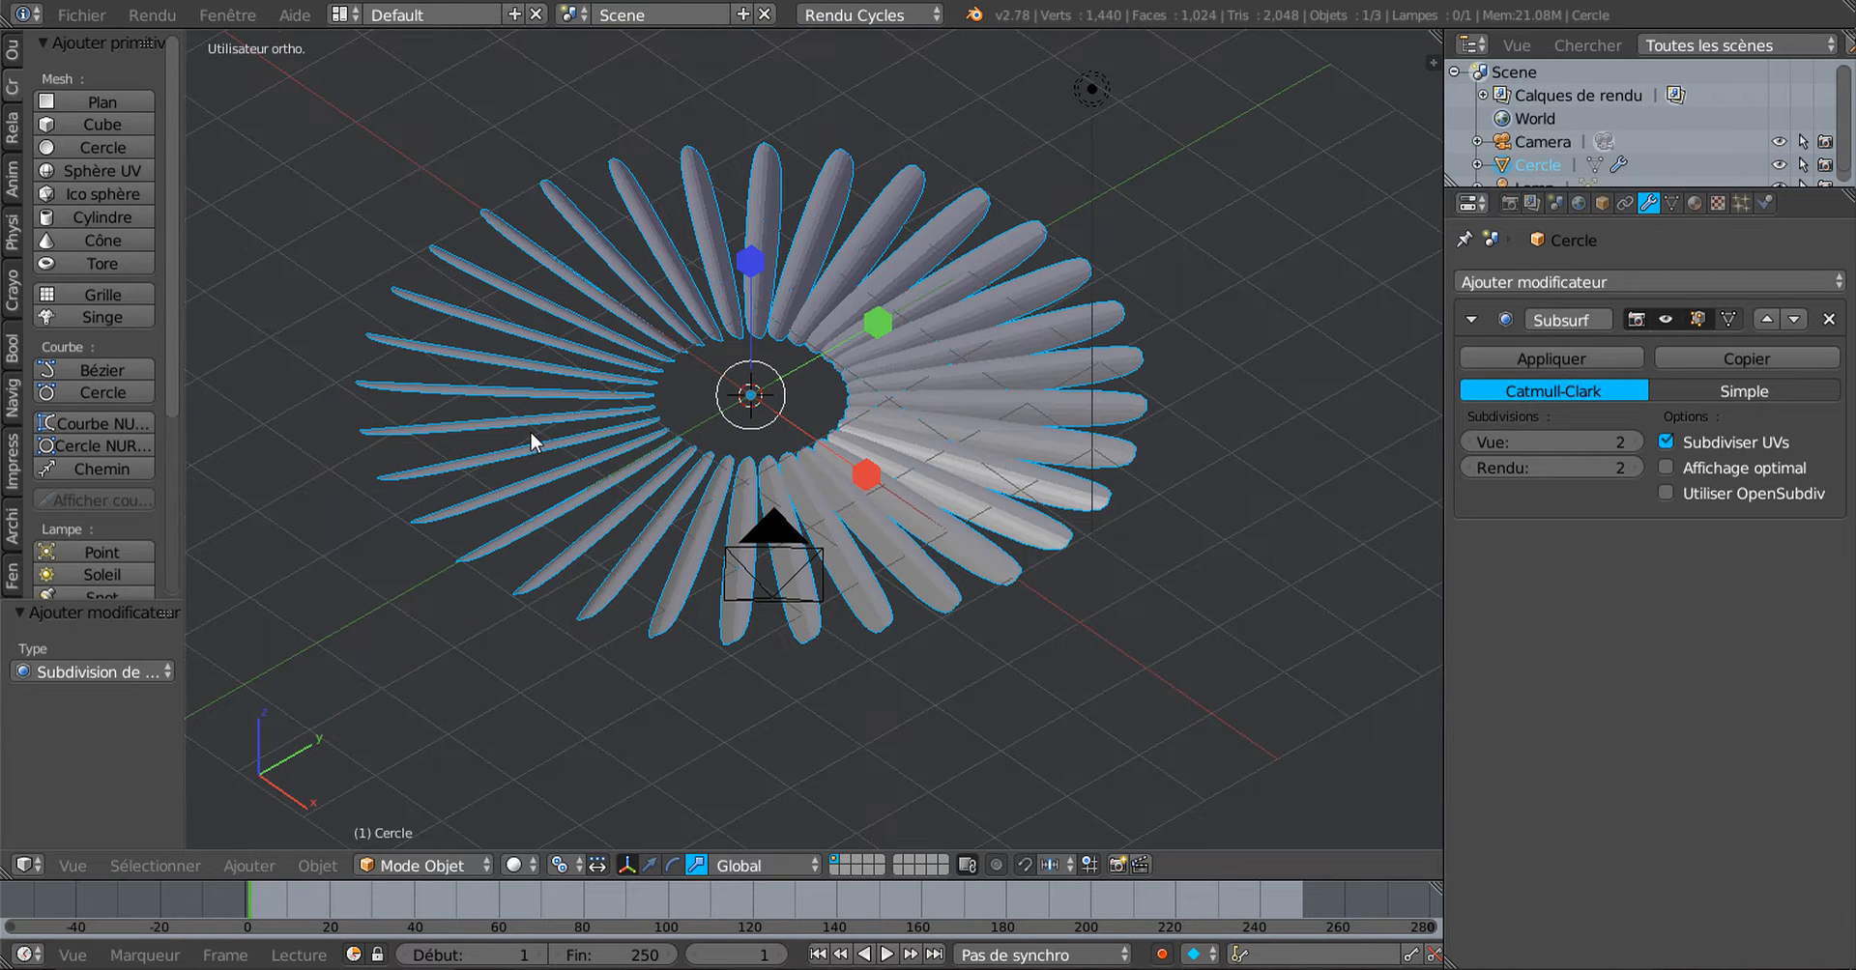
pyautogui.click(15, 60)
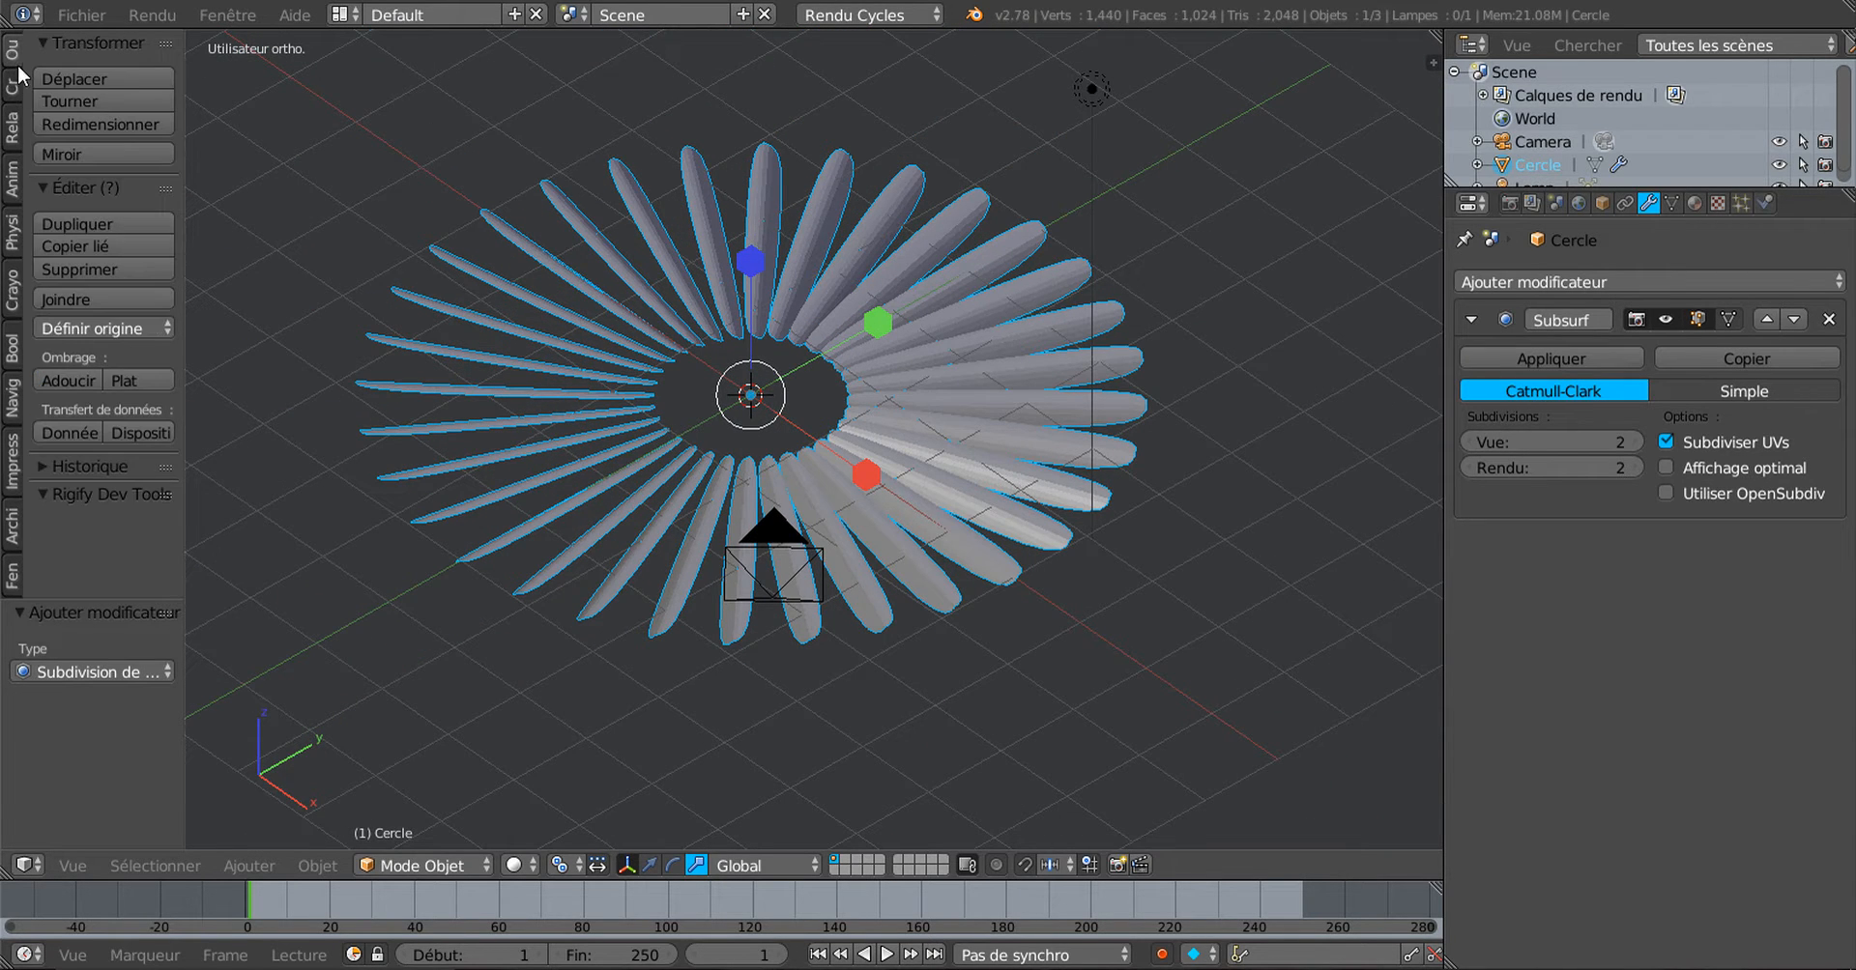
pyautogui.click(70, 380)
# Step: In Edit mode, box-select the lower row of vertices across all the blades in wireframe front view and check the selection from above
pyautogui.press('Tab')
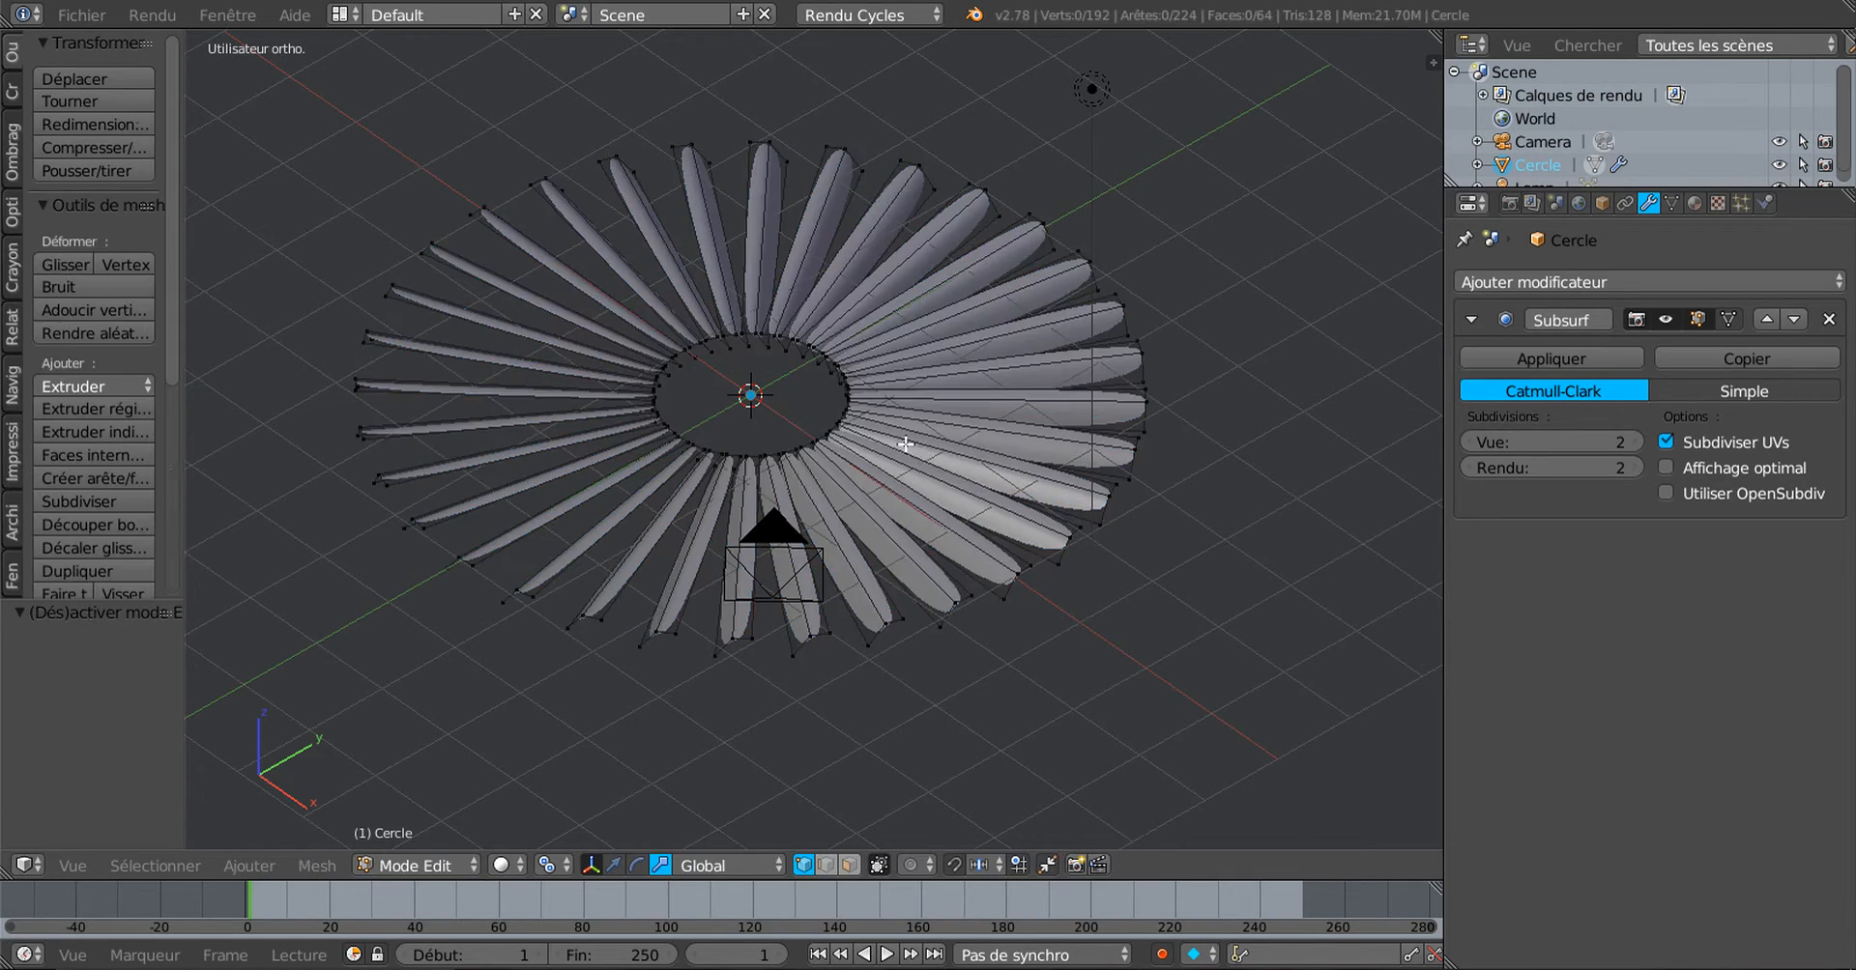
pyautogui.moveTo(913, 452)
pyautogui.mouseDown(button='middle')
pyautogui.moveTo(919, 589)
pyautogui.moveTo(828, 406)
pyautogui.moveTo(939, 533)
pyautogui.mouseUp(button='middle')
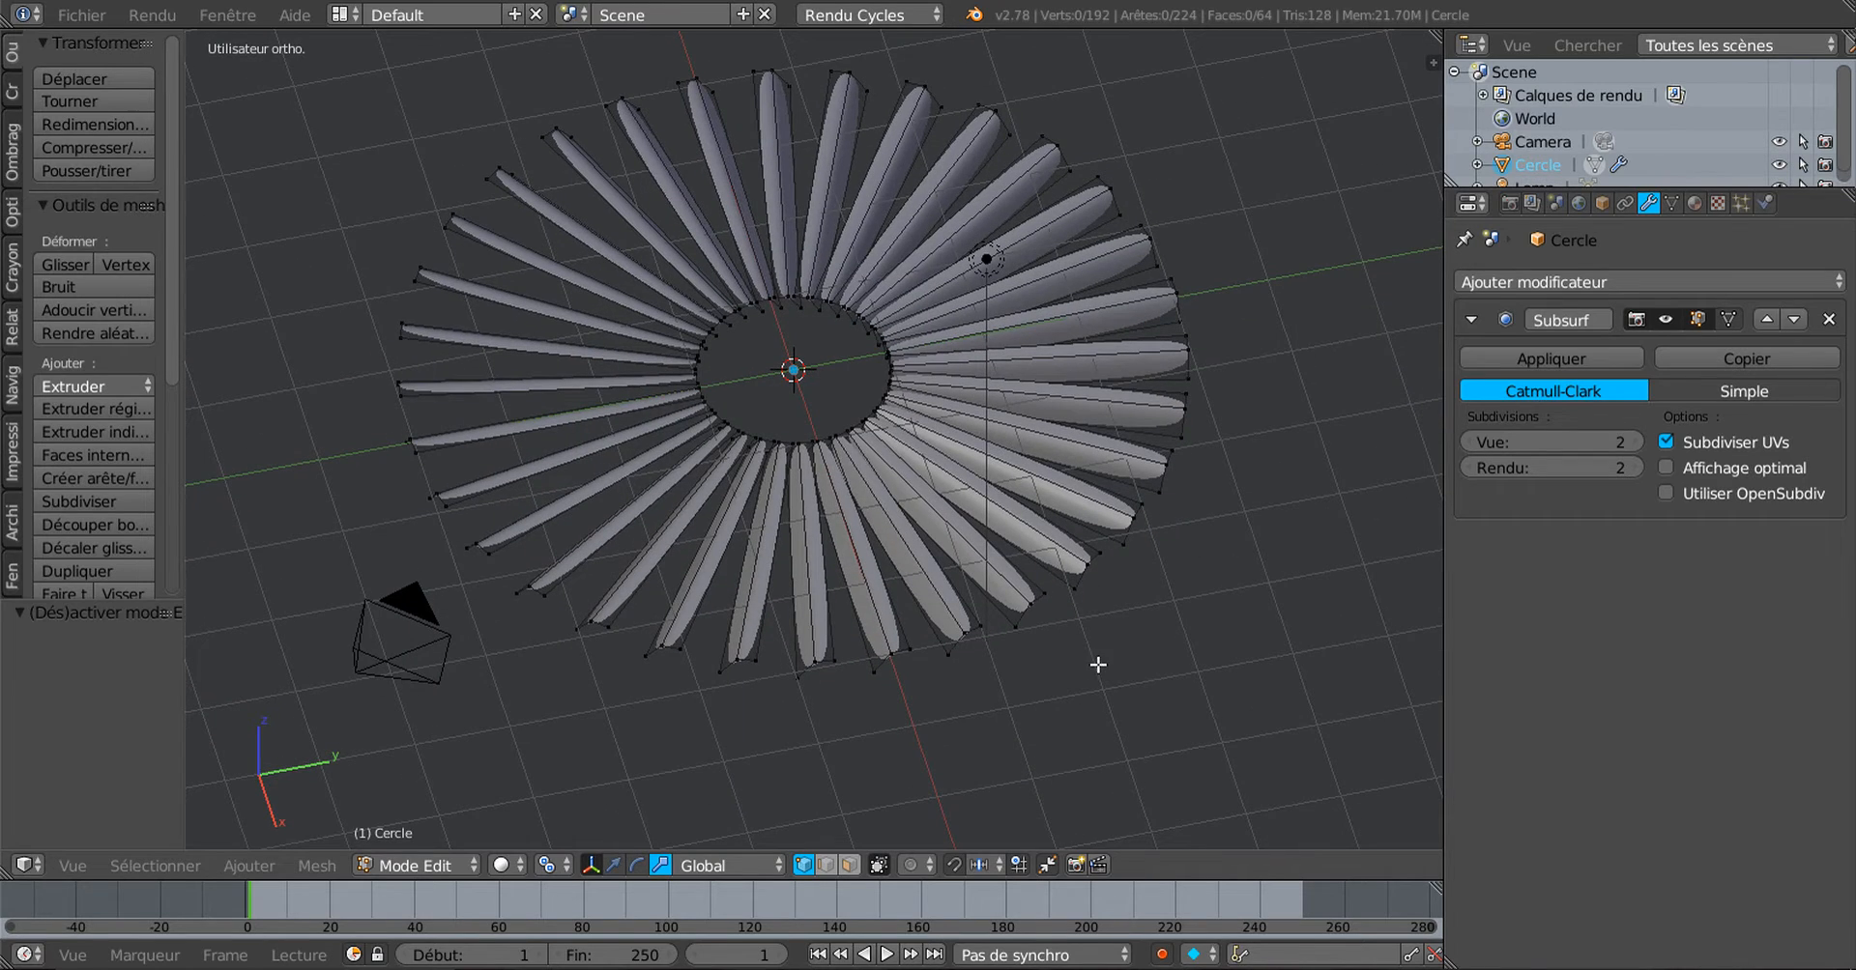
pyautogui.moveTo(1099, 659); pyautogui.dragTo(1041, 600, button='middle')
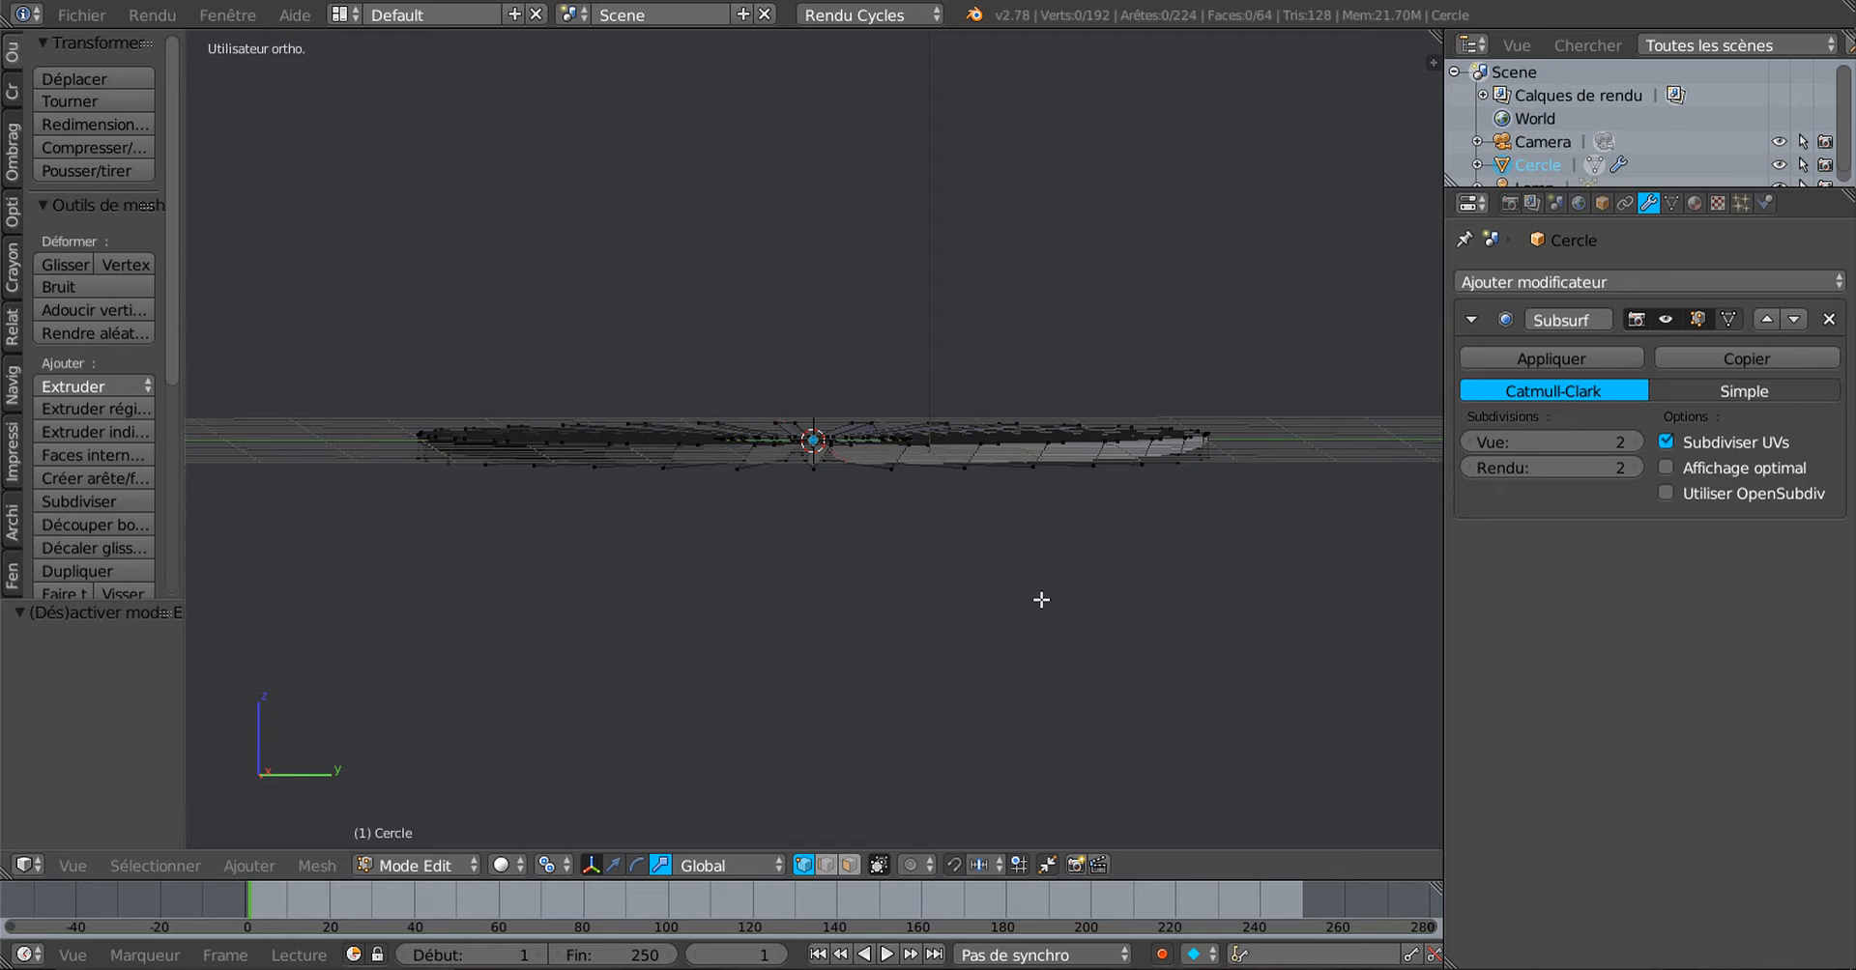
pyautogui.press('KP_7')
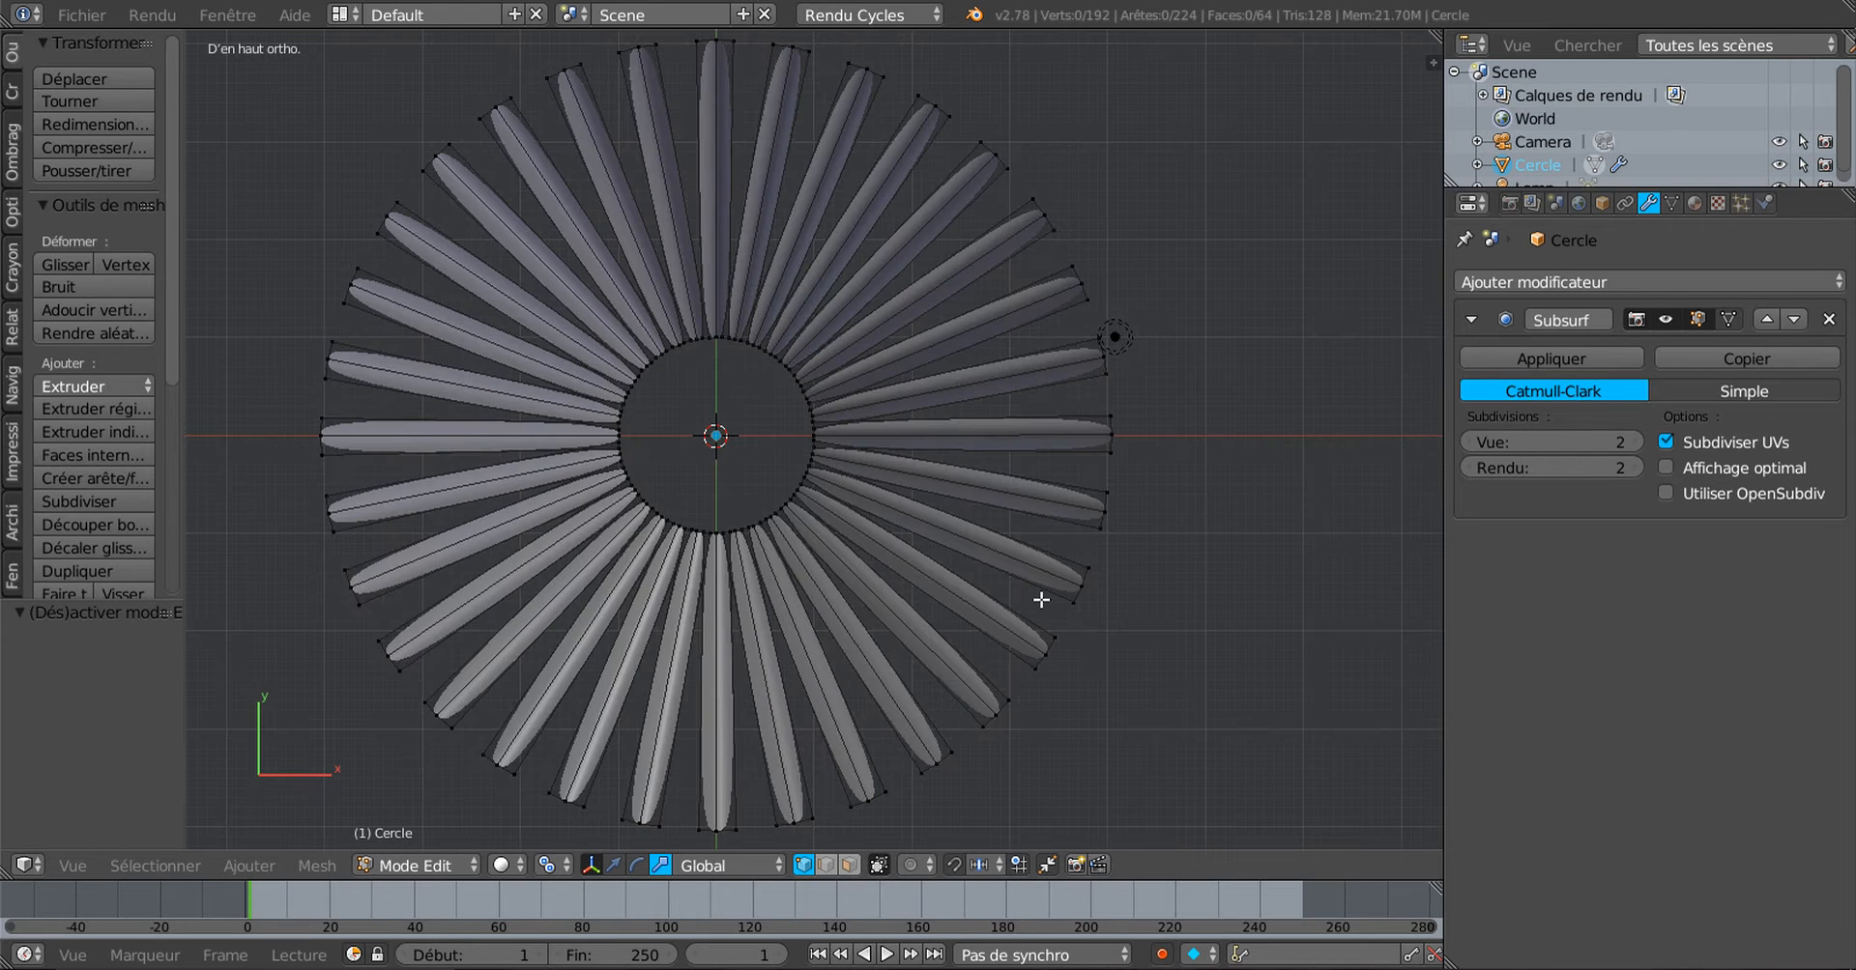
pyautogui.press('KP_1')
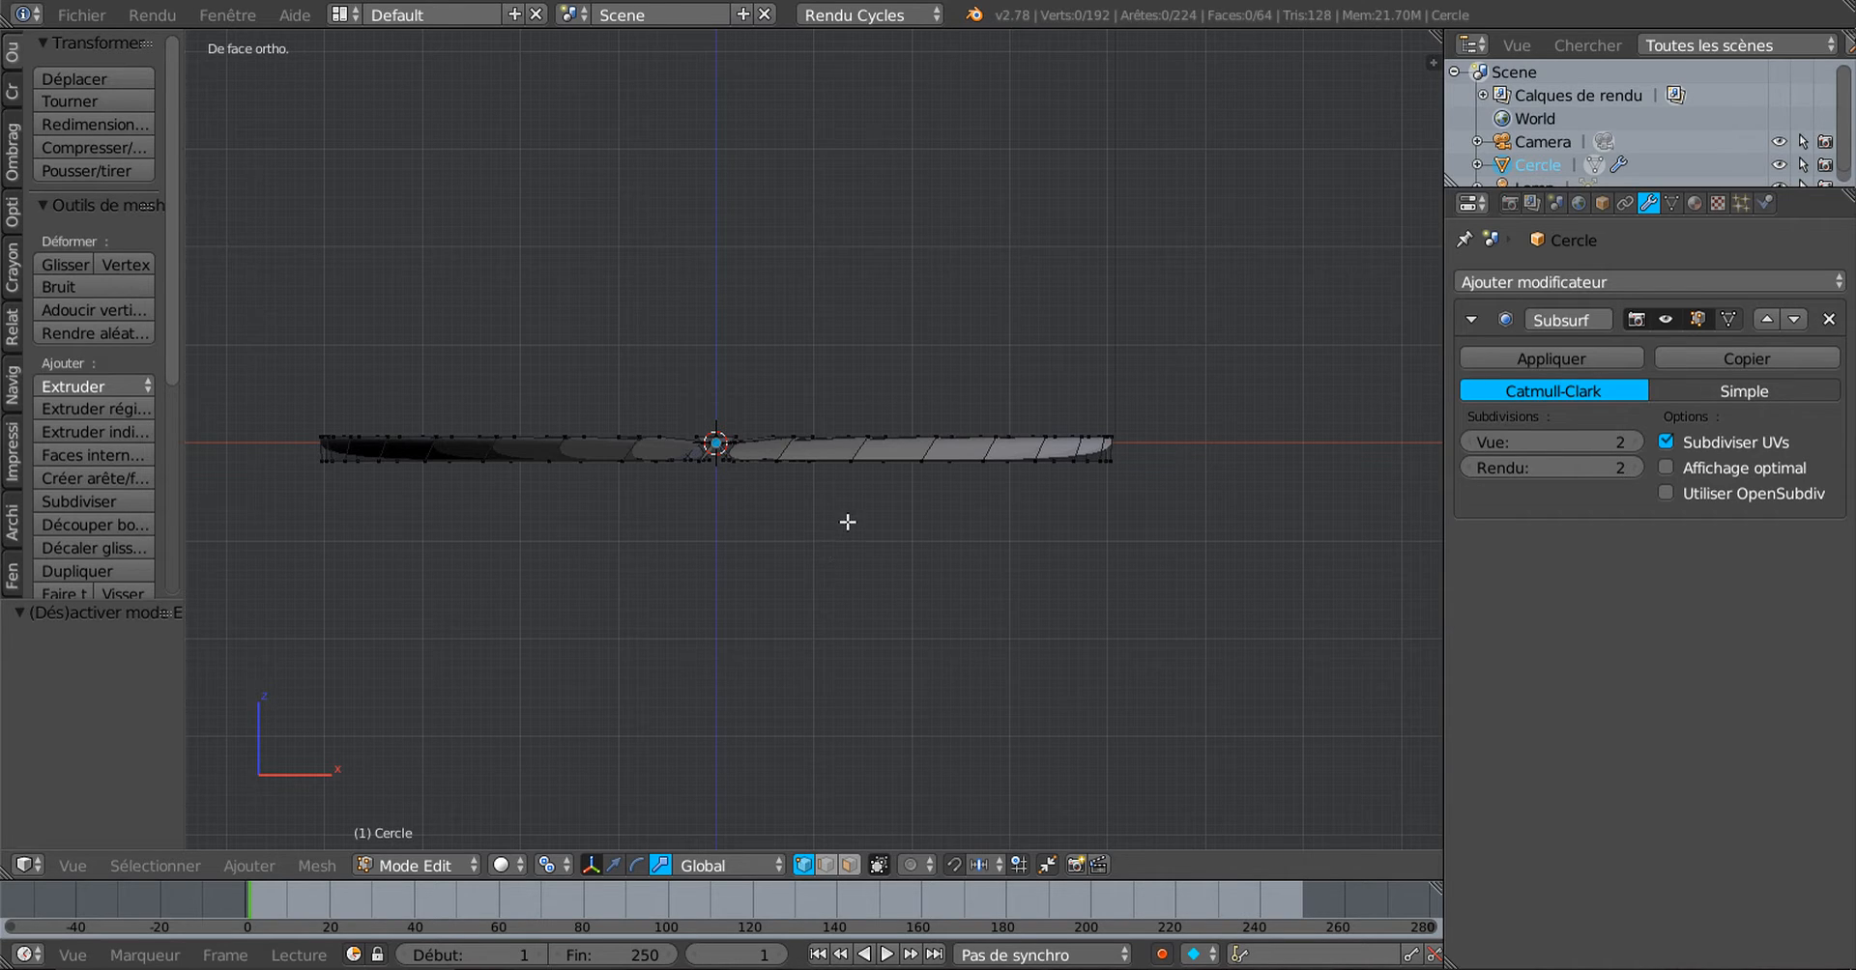
pyautogui.press('z')
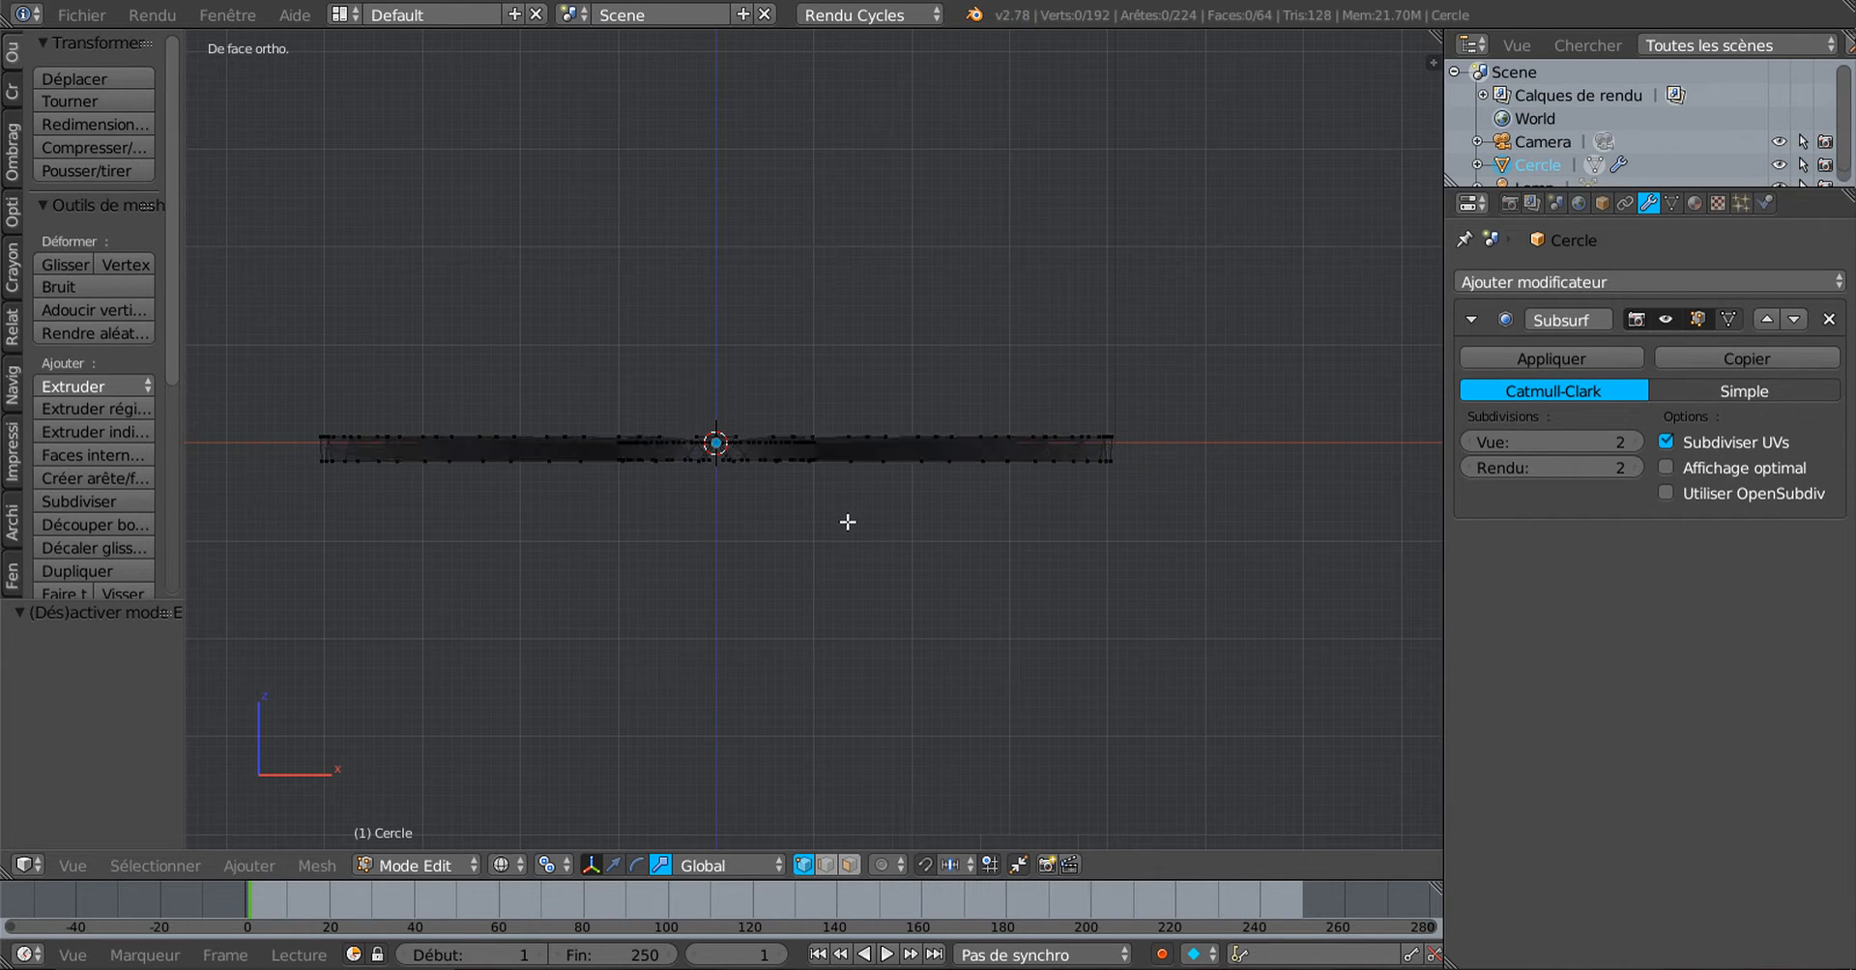
pyautogui.press('a')
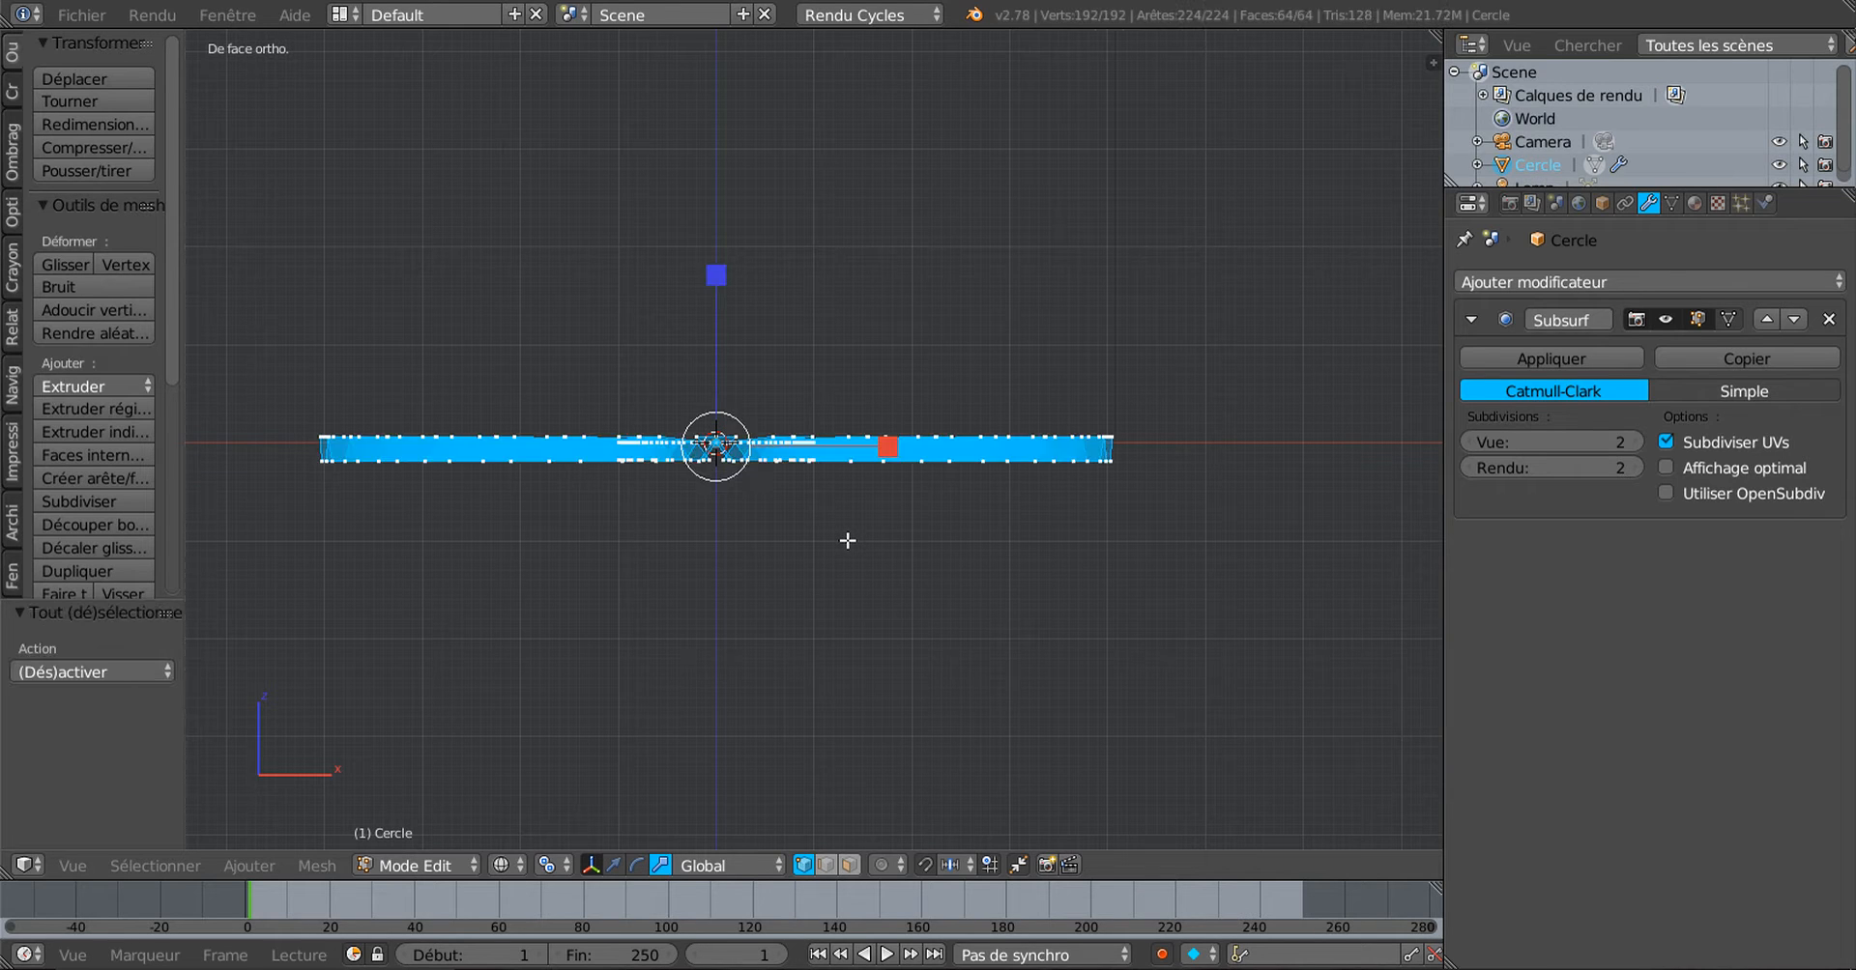
pyautogui.press('a')
pyautogui.press('b')
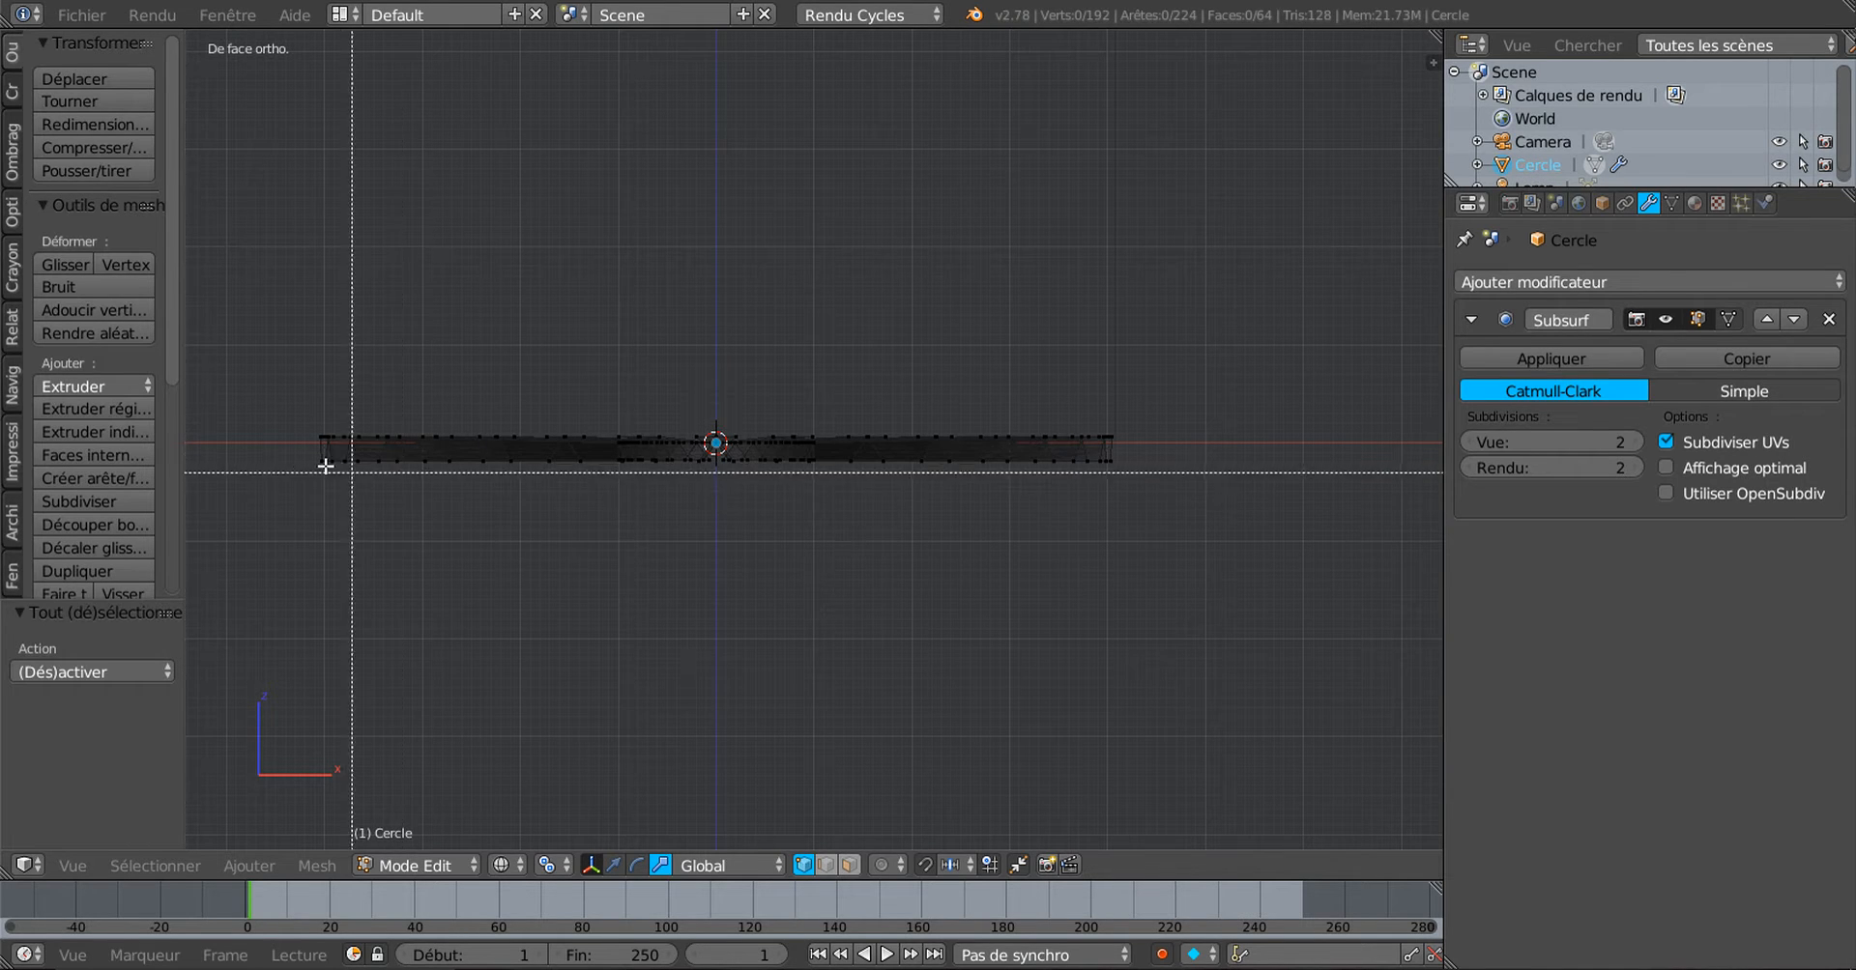
pyautogui.moveTo(280, 452); pyautogui.dragTo(1209, 529)
pyautogui.moveTo(1208, 527); pyautogui.dragTo(885, 509, button='middle')
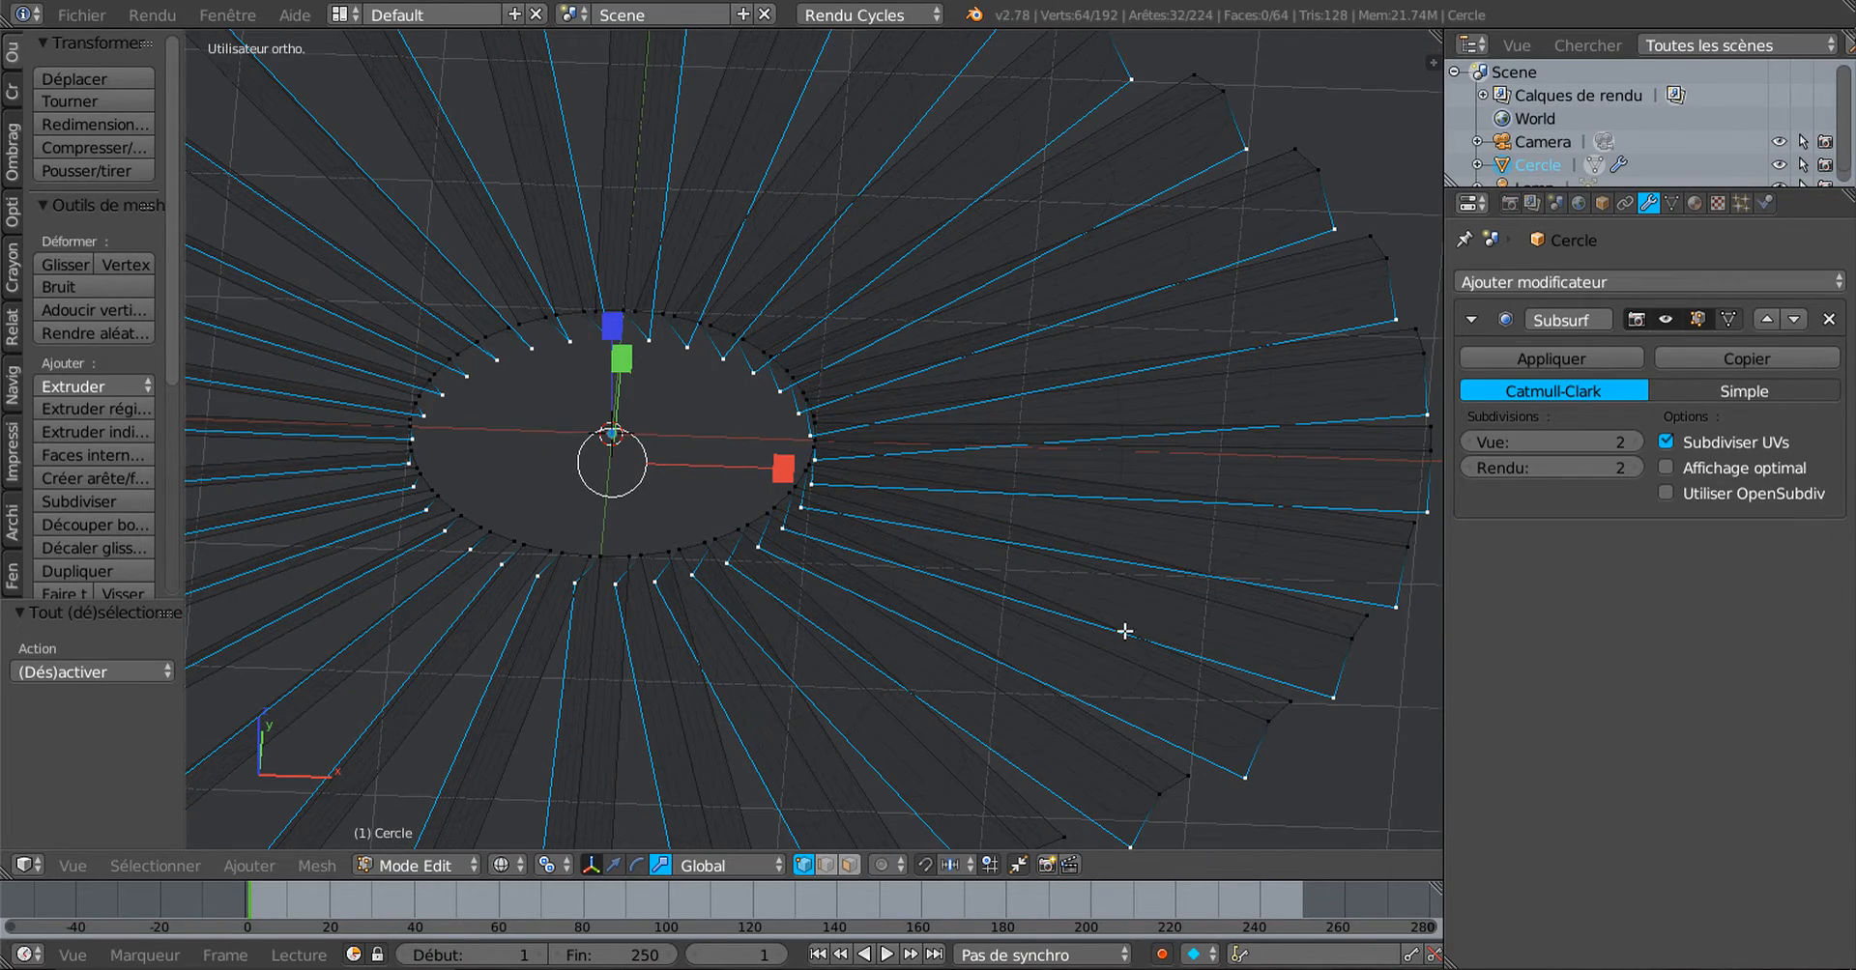
pyautogui.moveTo(1119, 621); pyautogui.dragTo(1140, 759, button='middle')
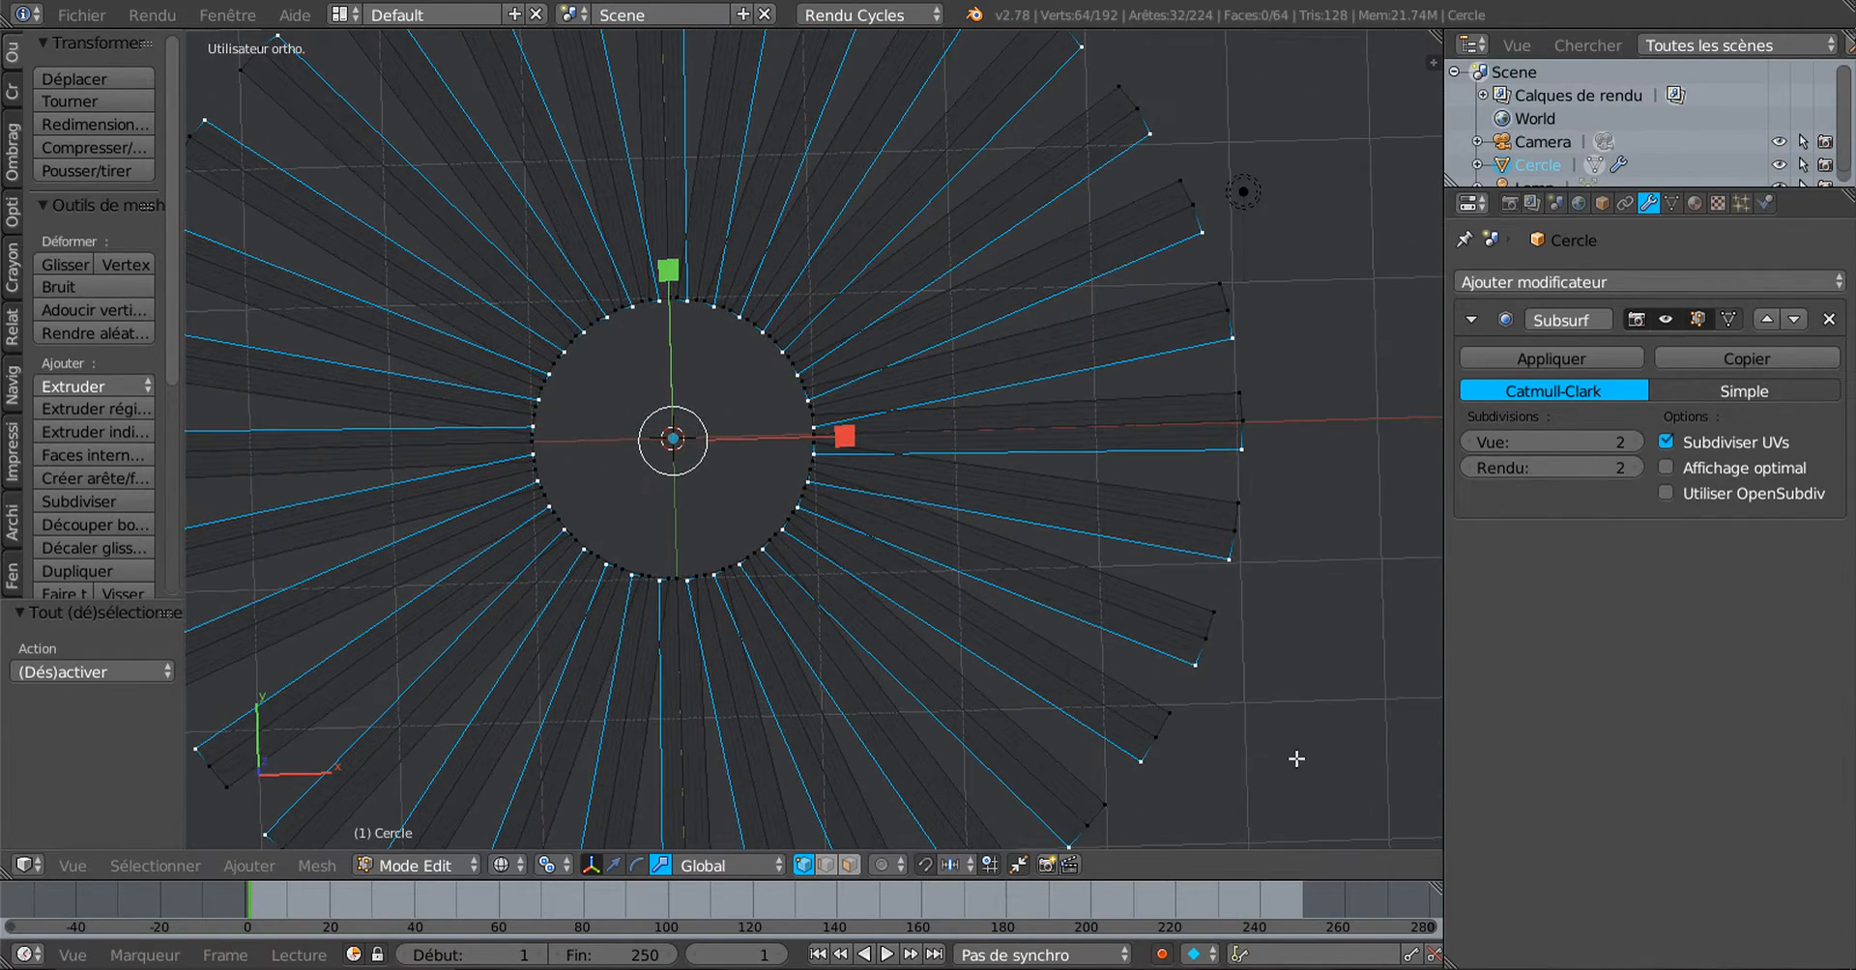
pyautogui.moveTo(1294, 757); pyautogui.dragTo(1045, 692, button='middle')
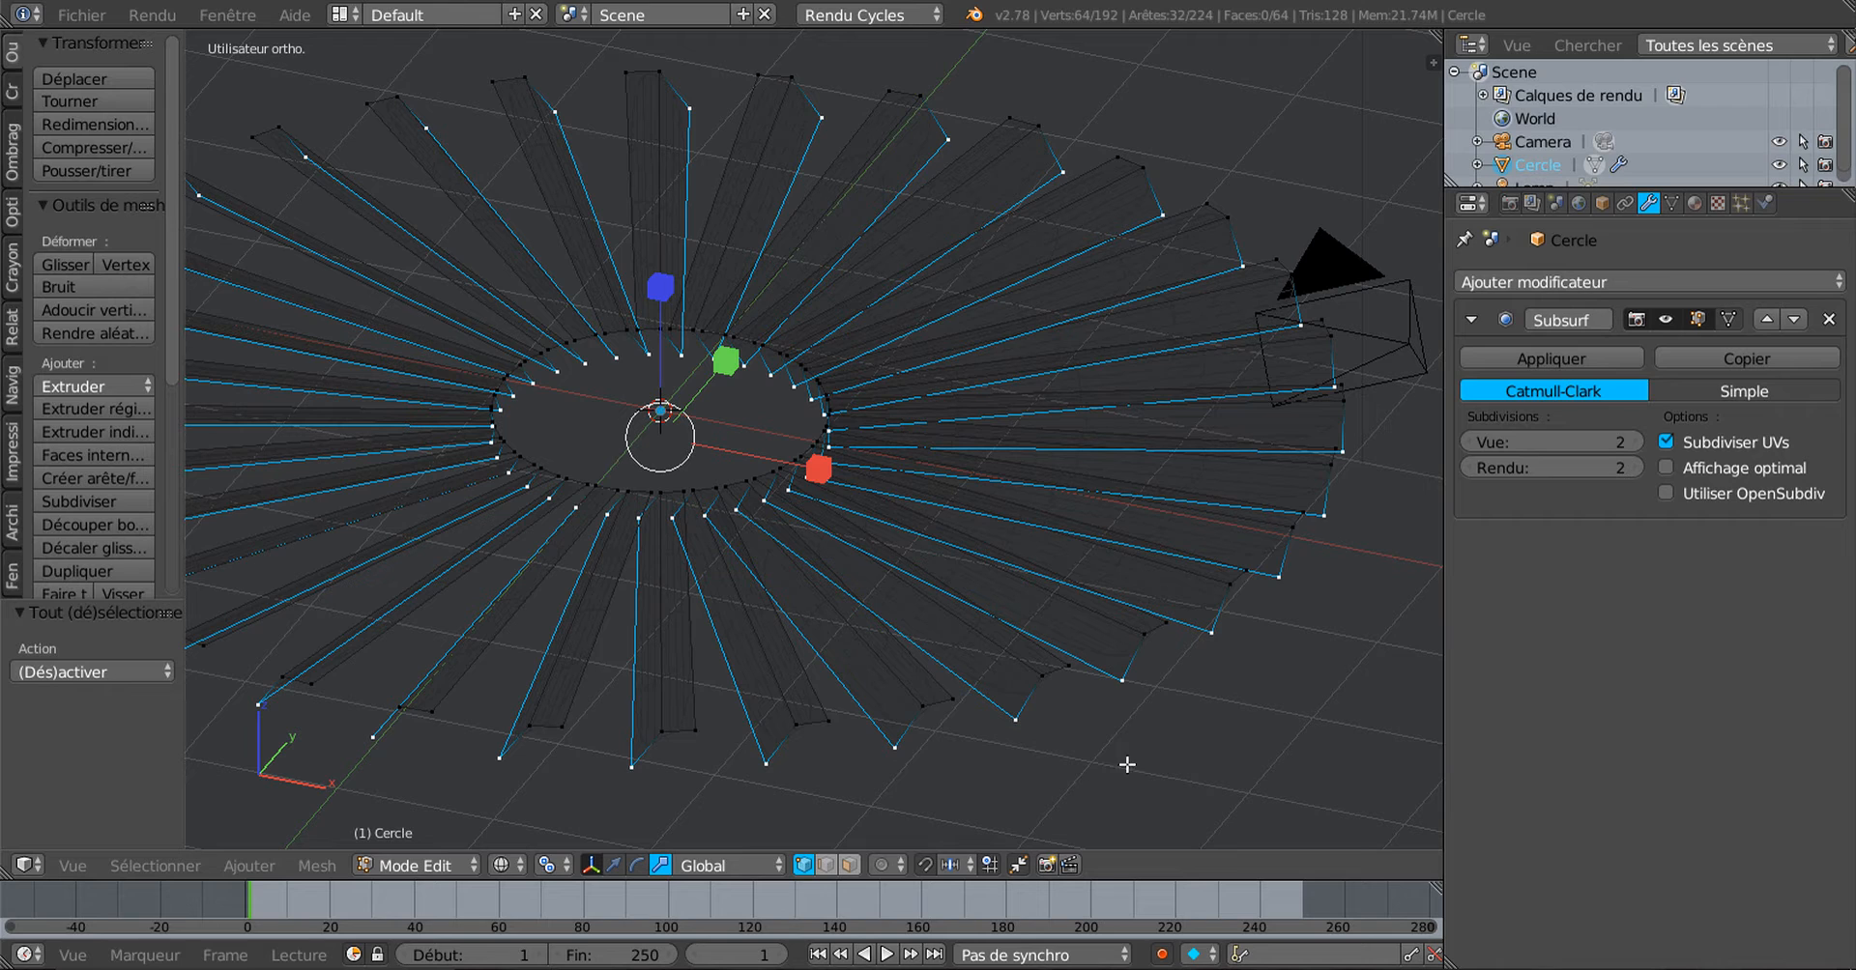
pyautogui.press('z')
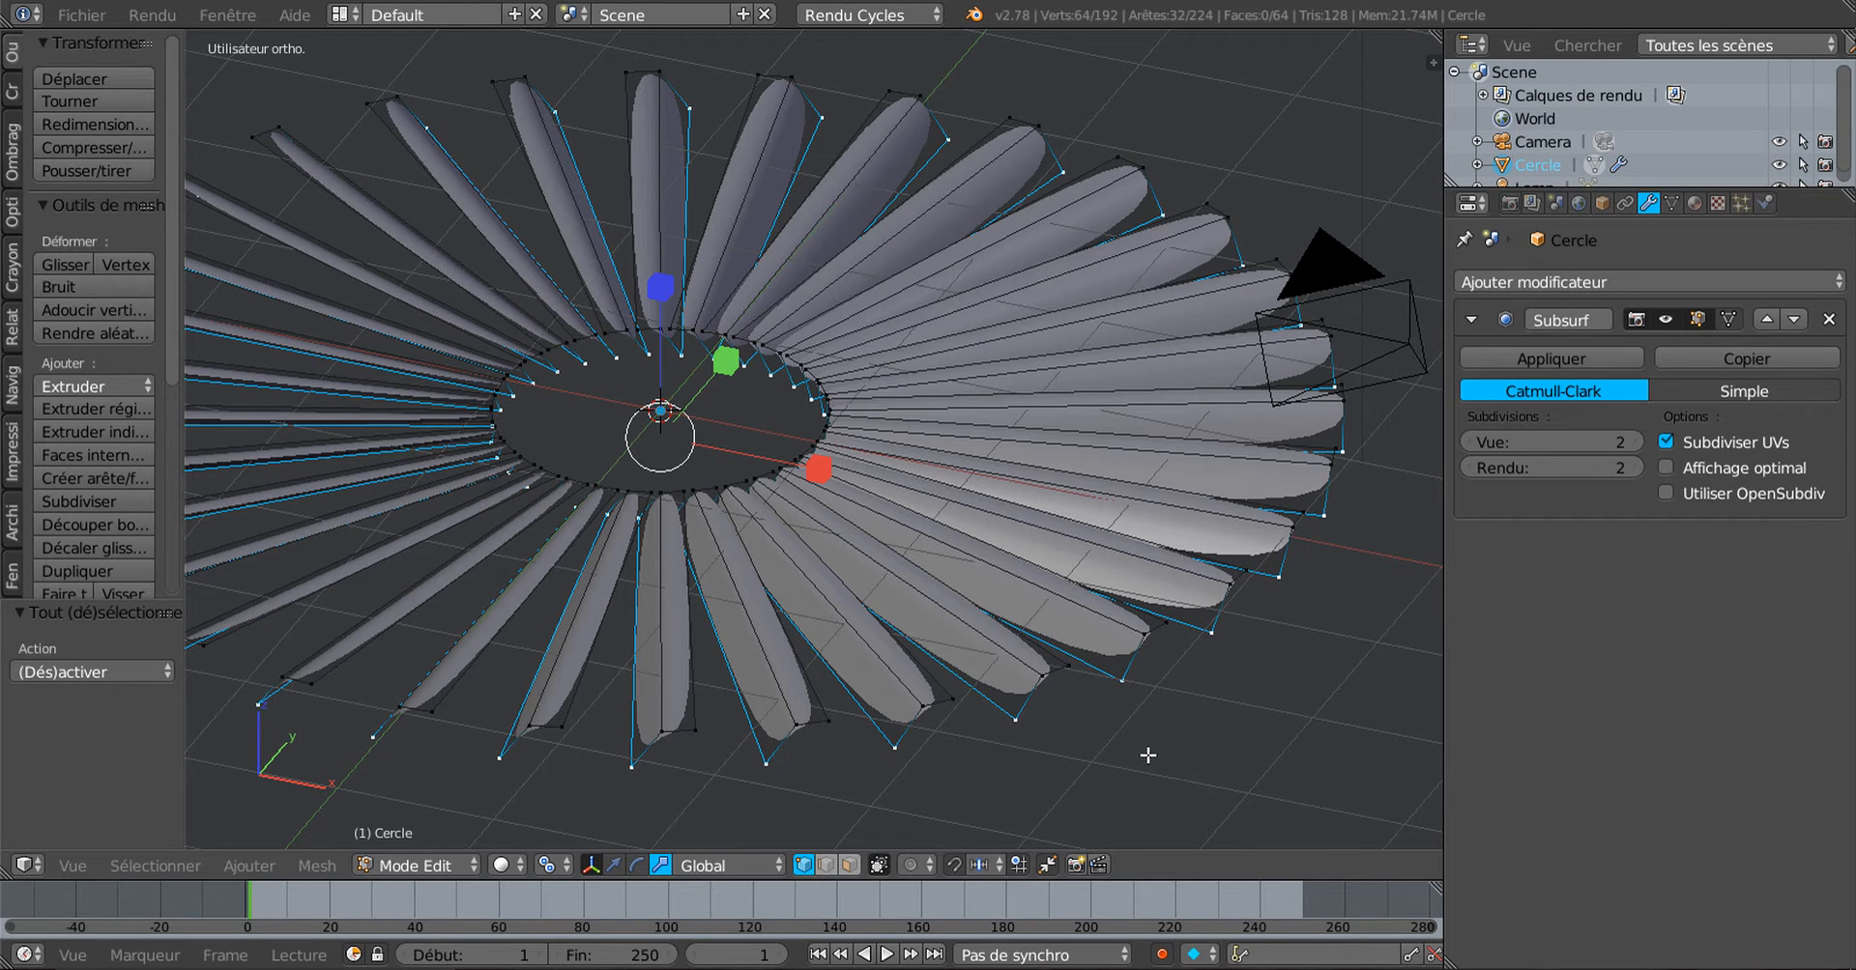
pyautogui.press('z')
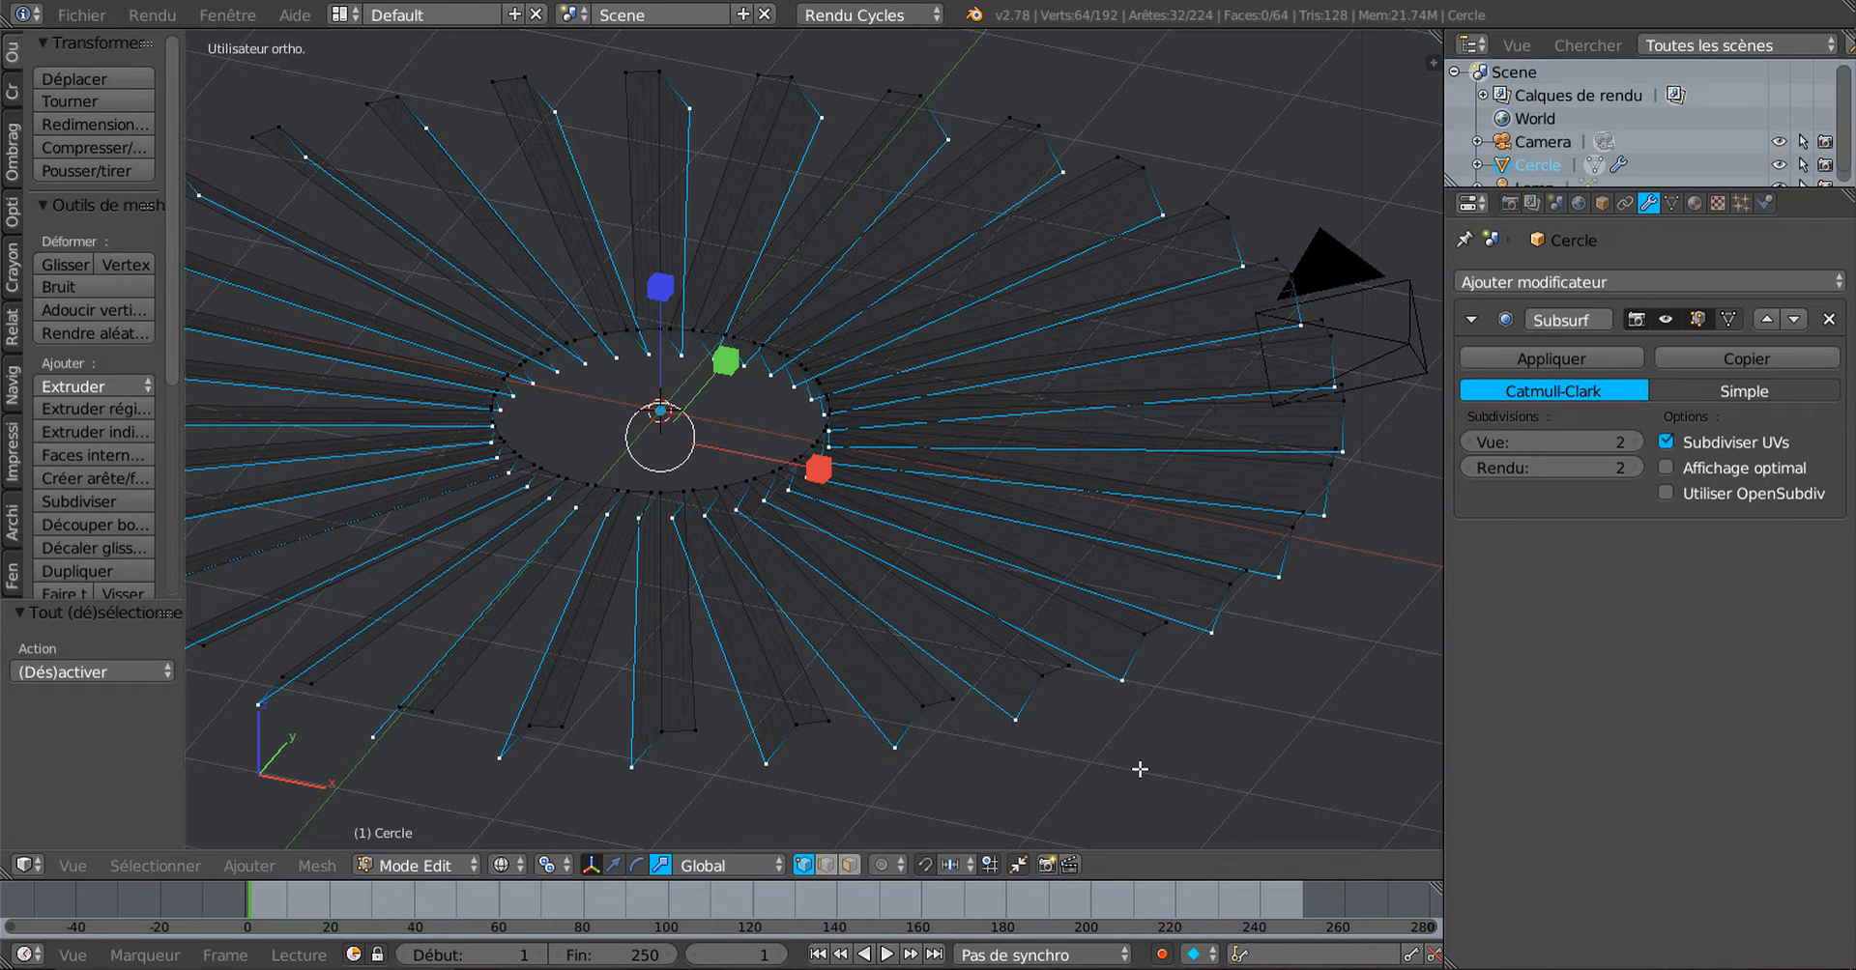
pyautogui.press('z')
pyautogui.press('r')
pyautogui.press('z')
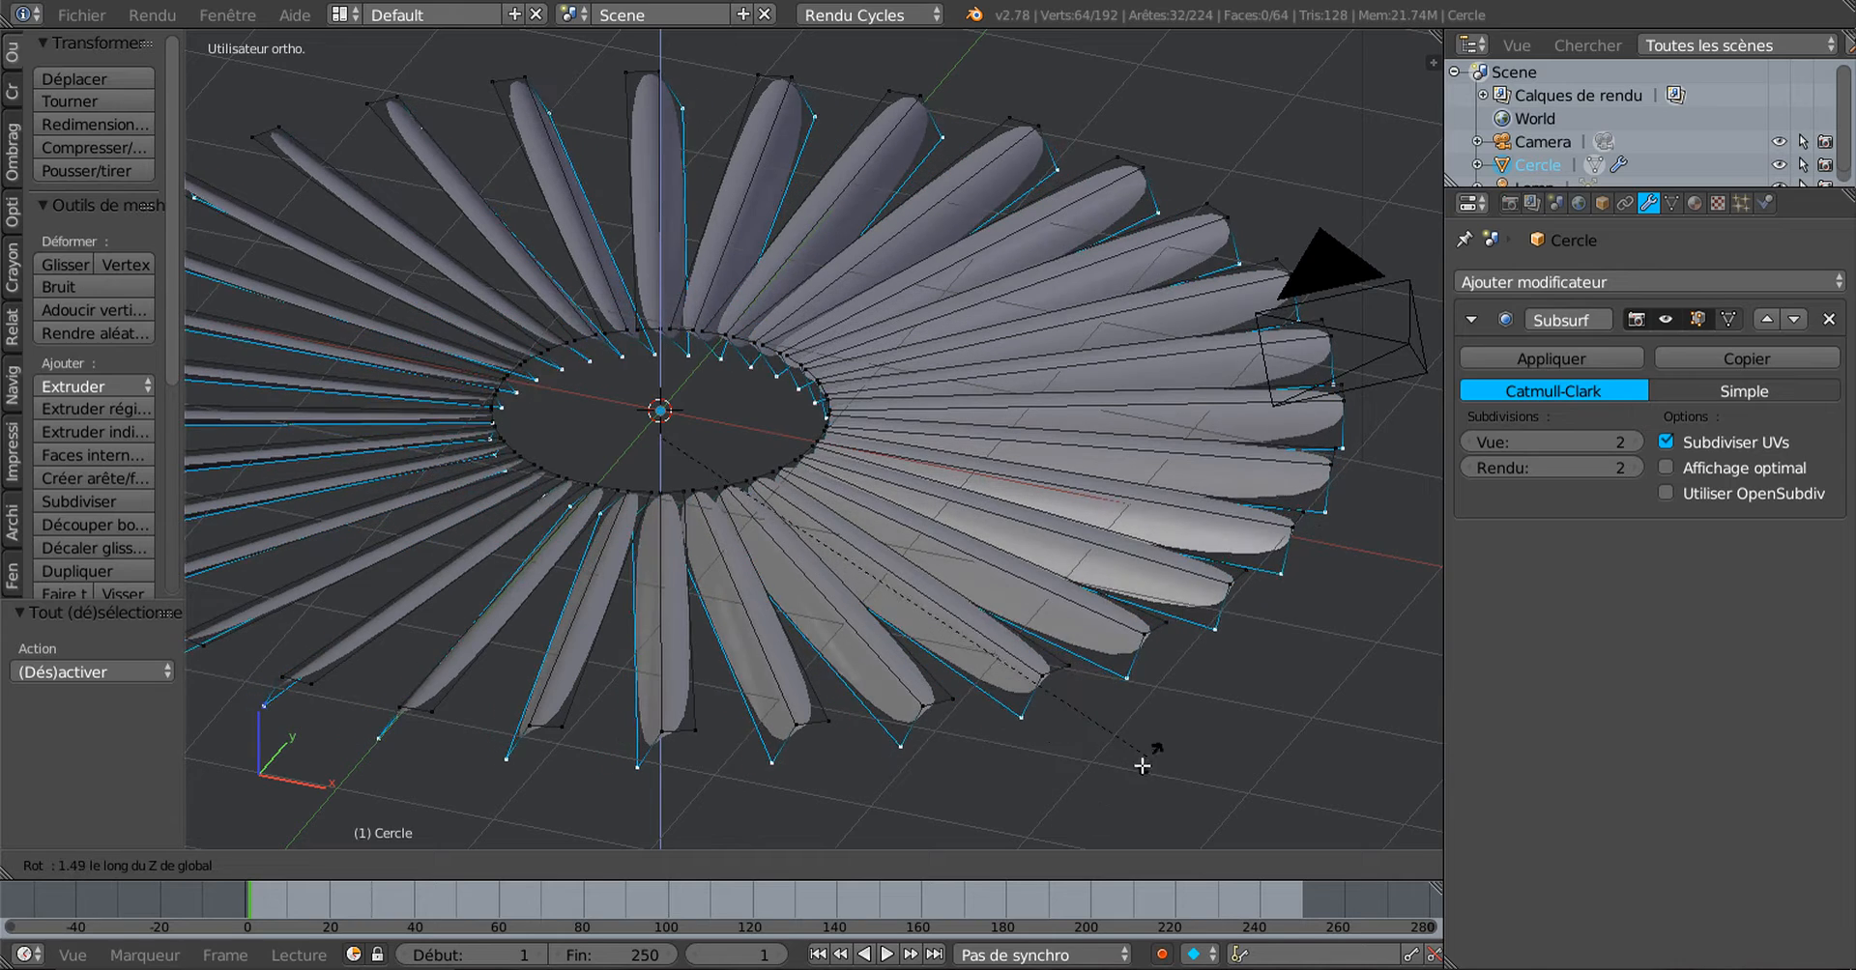
pyautogui.click(1124, 780)
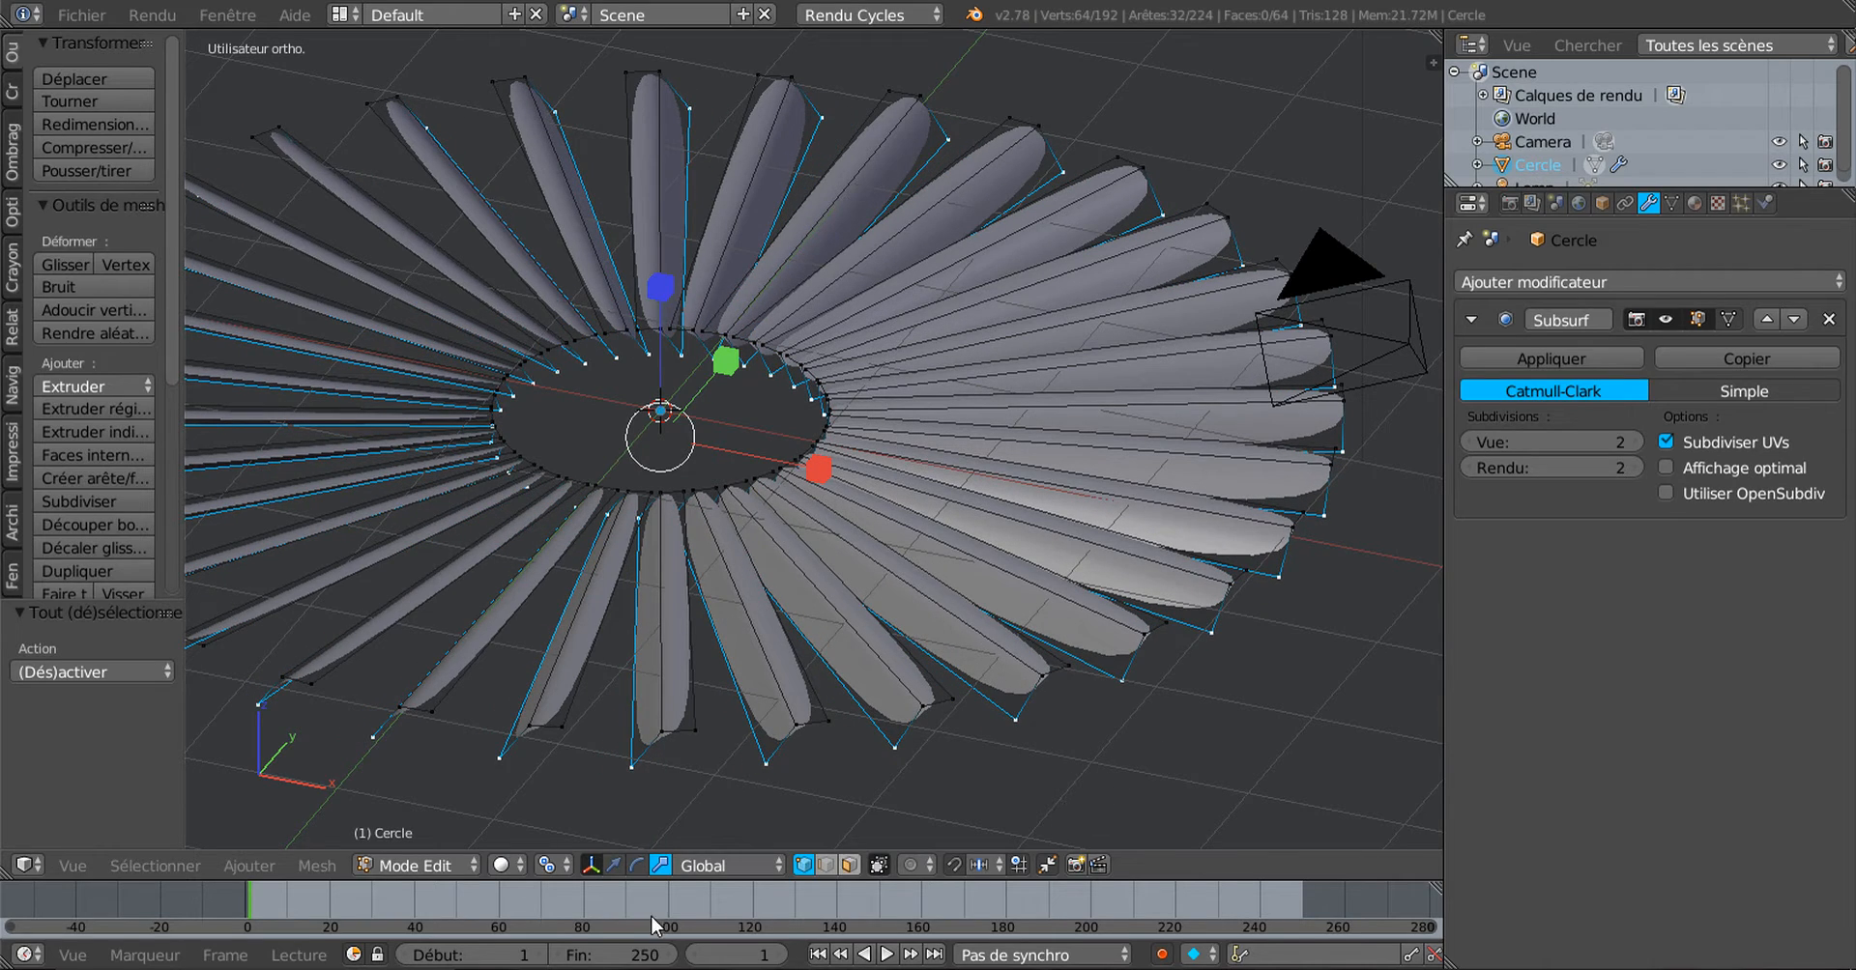
# Step: Set the pivot point to Barycentre, rotate the selected lower blade vertices -4.922° around Z and check the twist from several angles
pyautogui.click(548, 866)
pyautogui.click(585, 764)
pyautogui.press('r')
pyautogui.press('z')
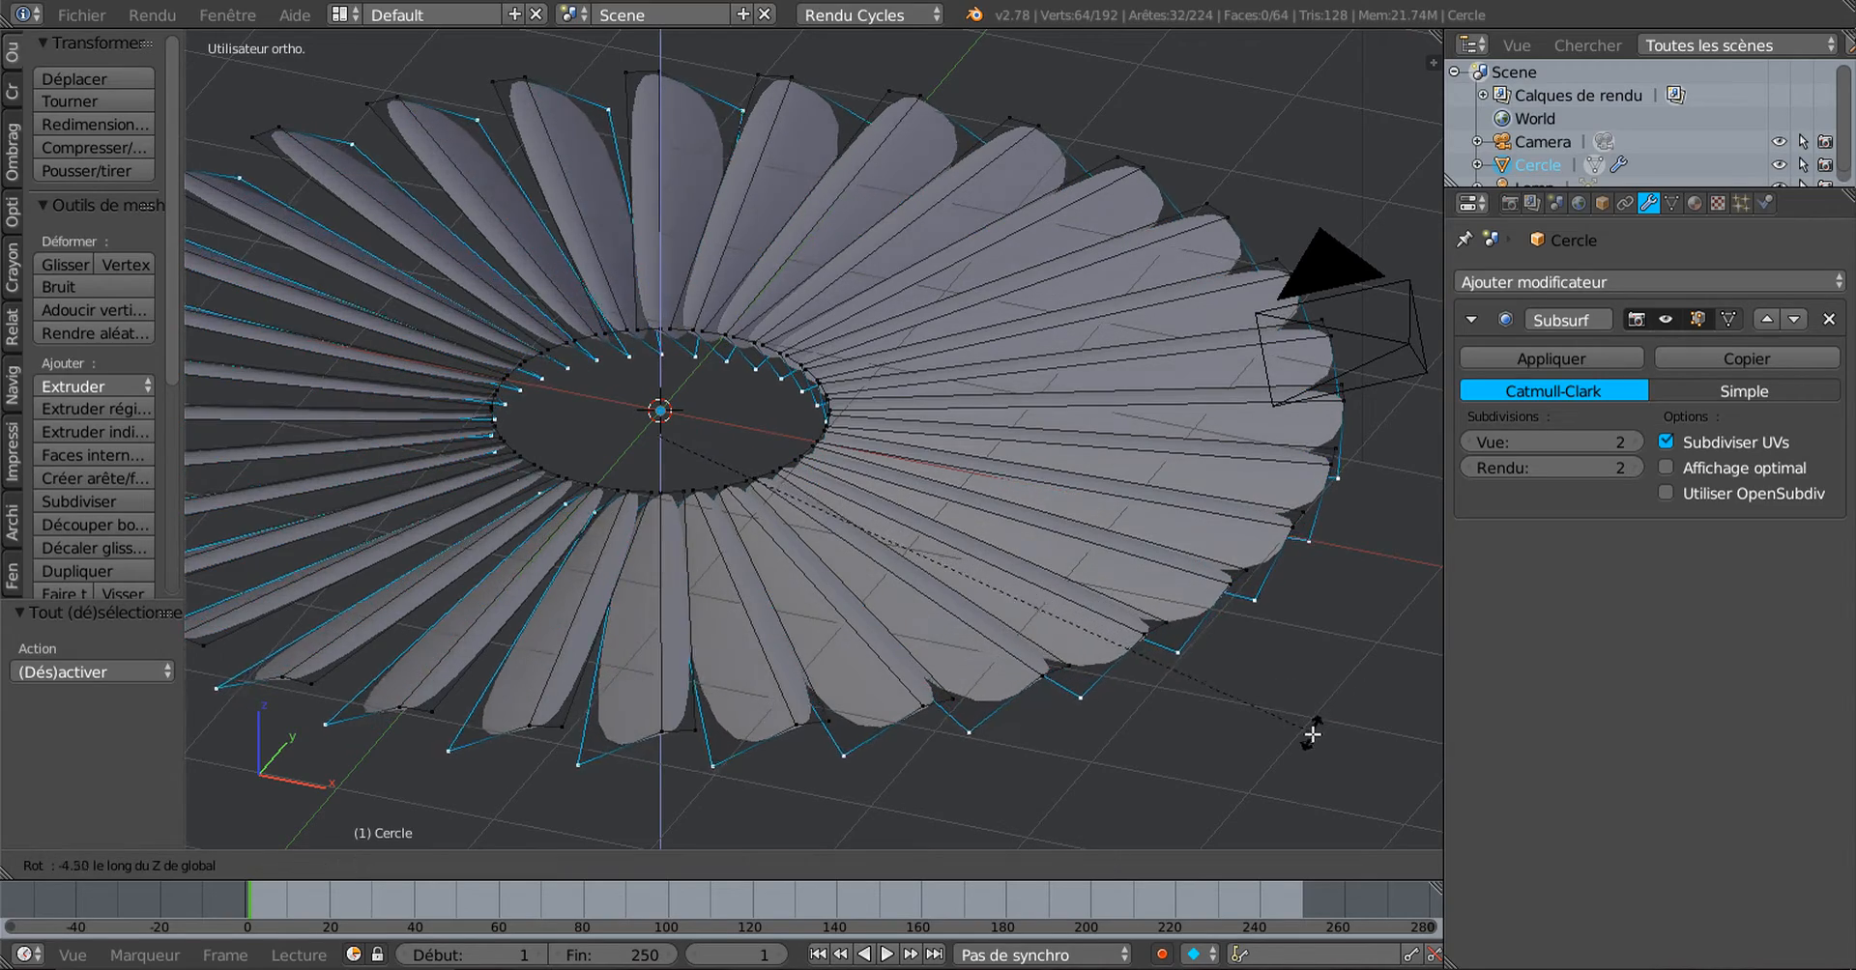
pyautogui.click(1309, 737)
pyautogui.moveTo(1310, 737); pyautogui.dragTo(1201, 708, button='middle')
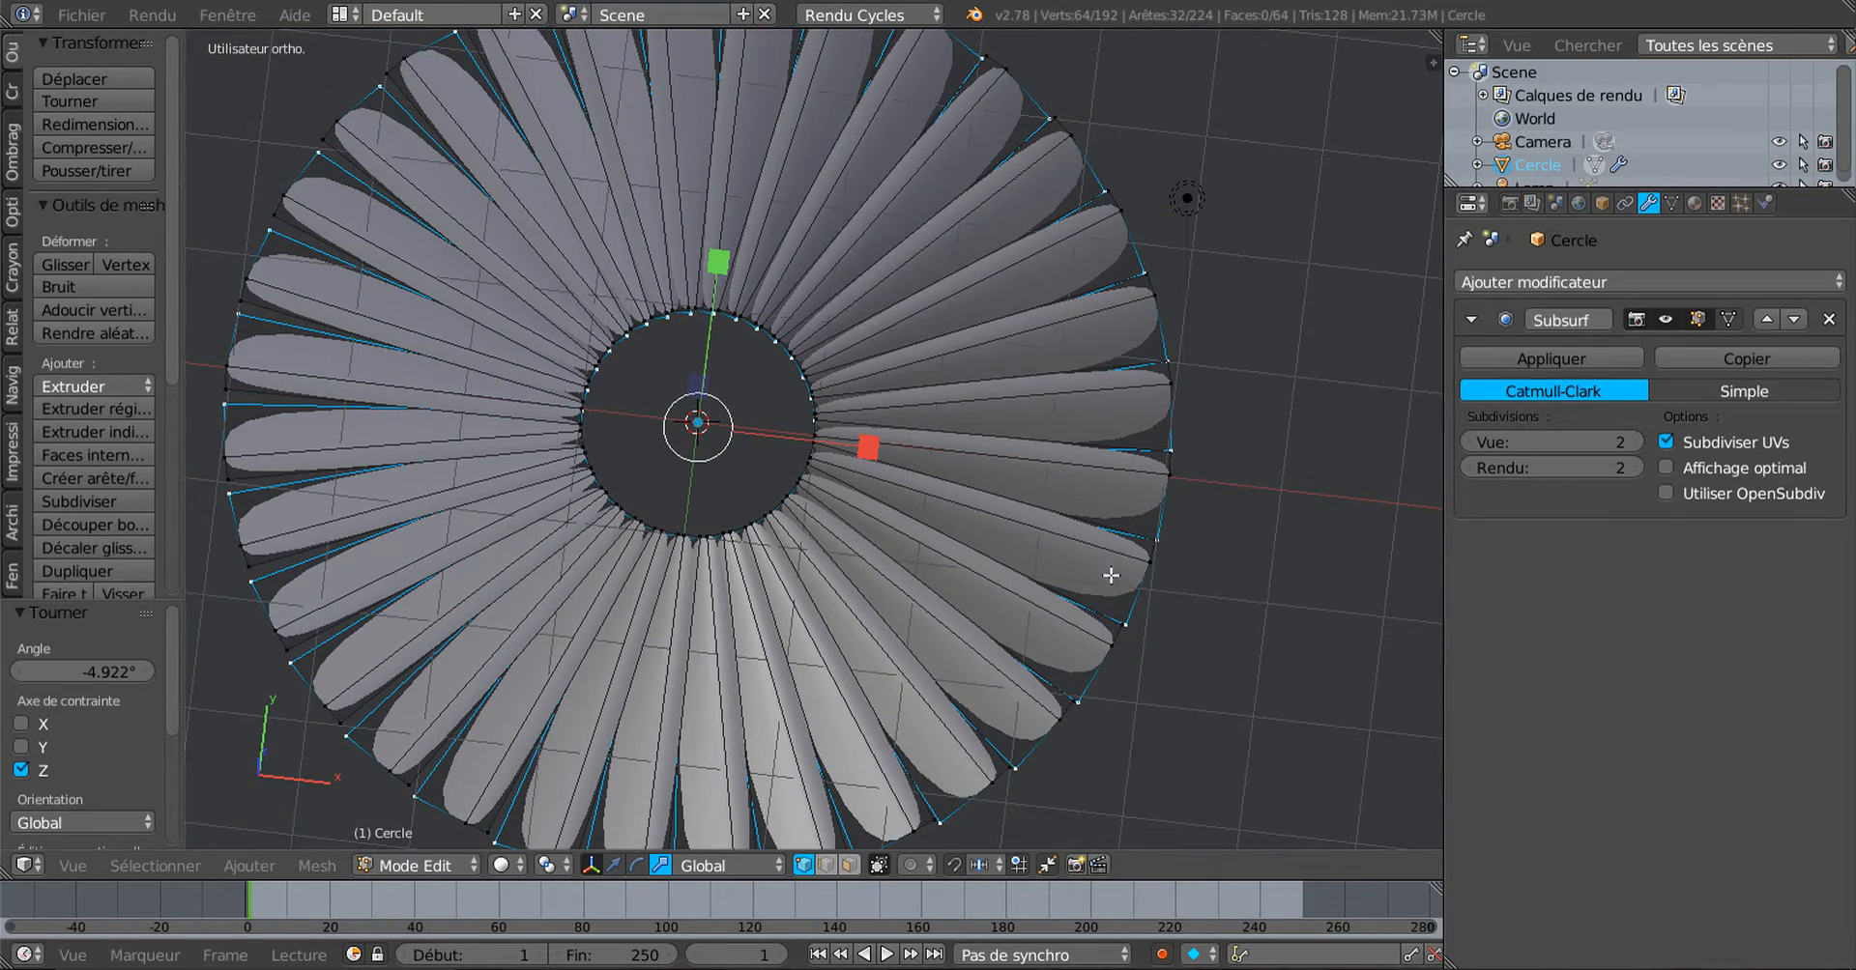
pyautogui.moveTo(1008, 627); pyautogui.dragTo(1047, 497, button='middle')
pyautogui.press('z')
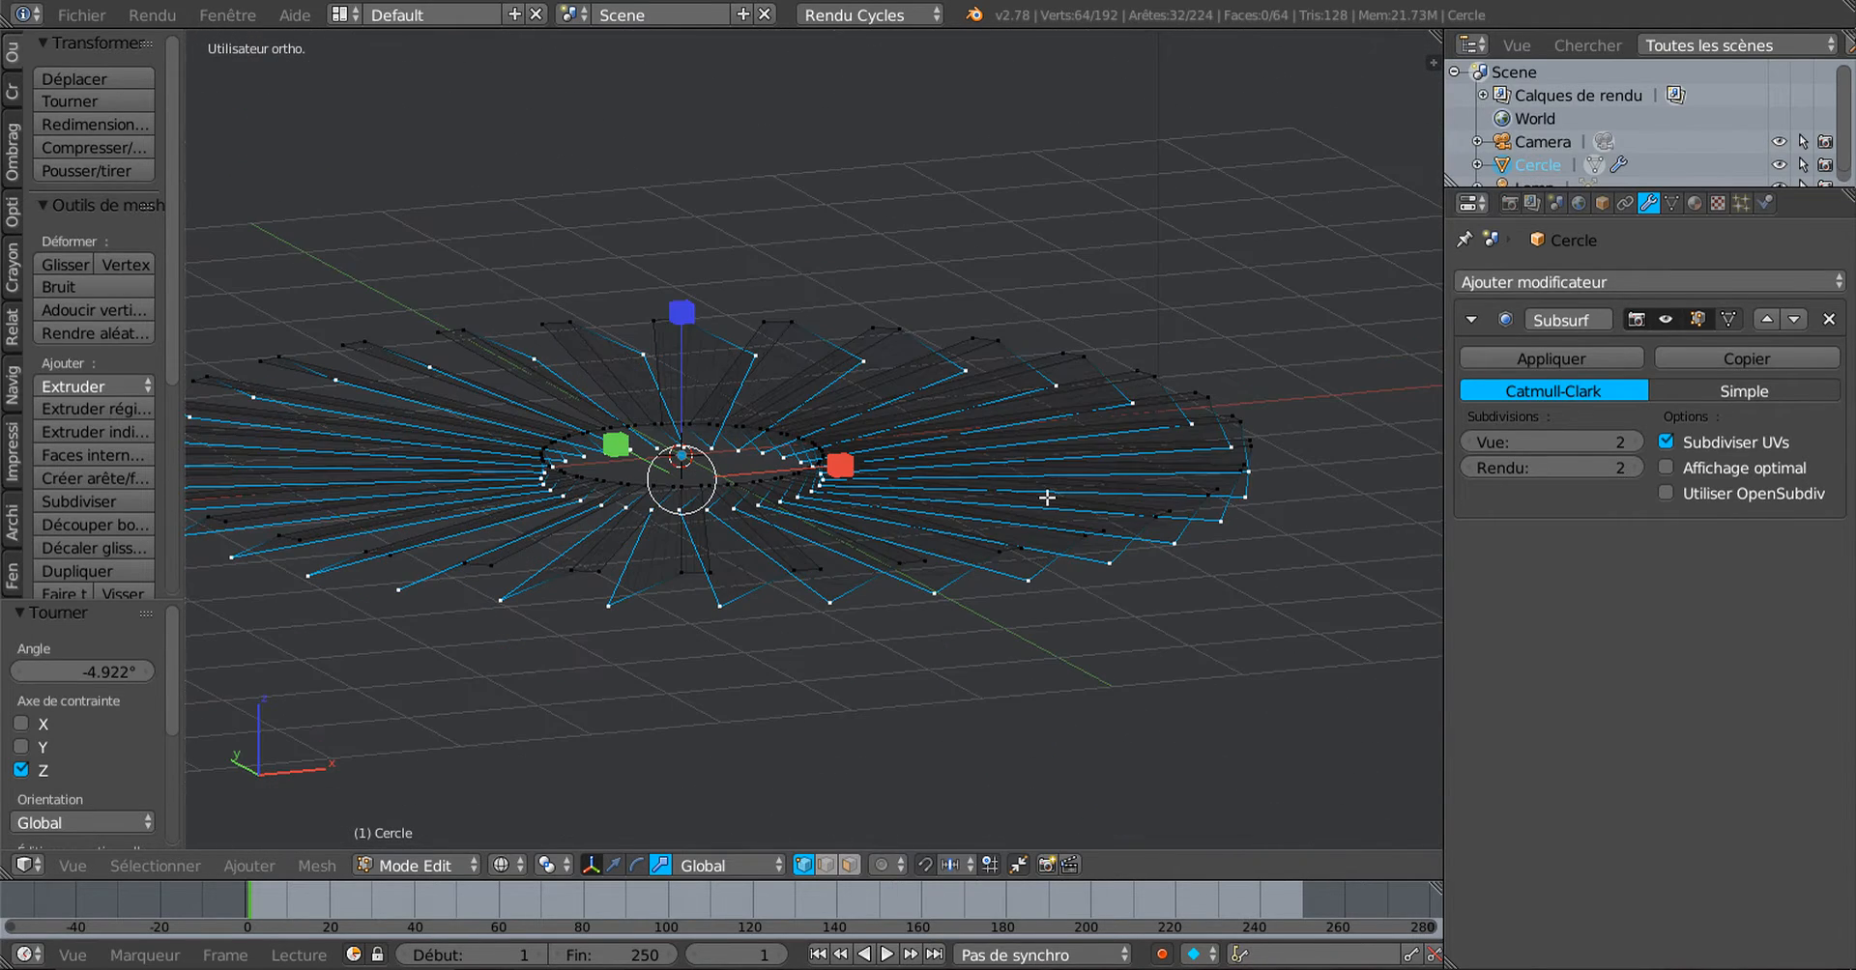
pyautogui.press('z')
# Step: Select the whole mesh, solidify its faces and raise the thickness above 0.0100
pyautogui.press('a')
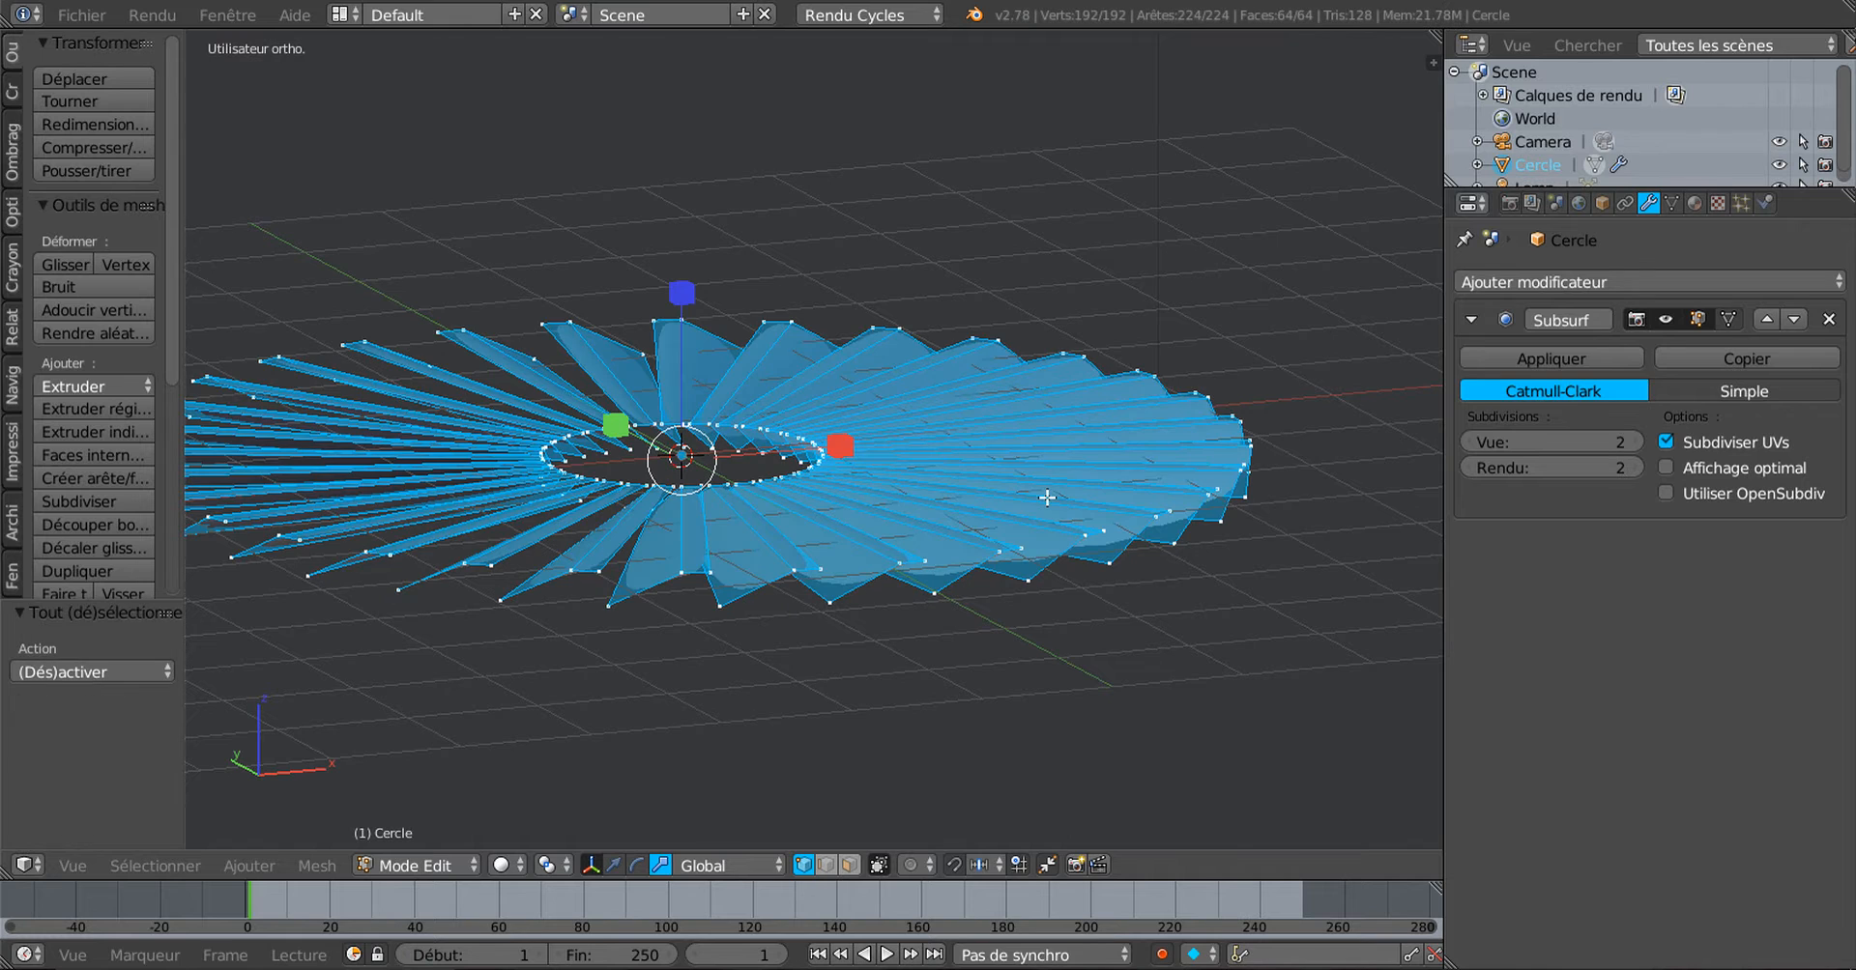
pyautogui.click(315, 863)
pyautogui.moveTo(365, 522)
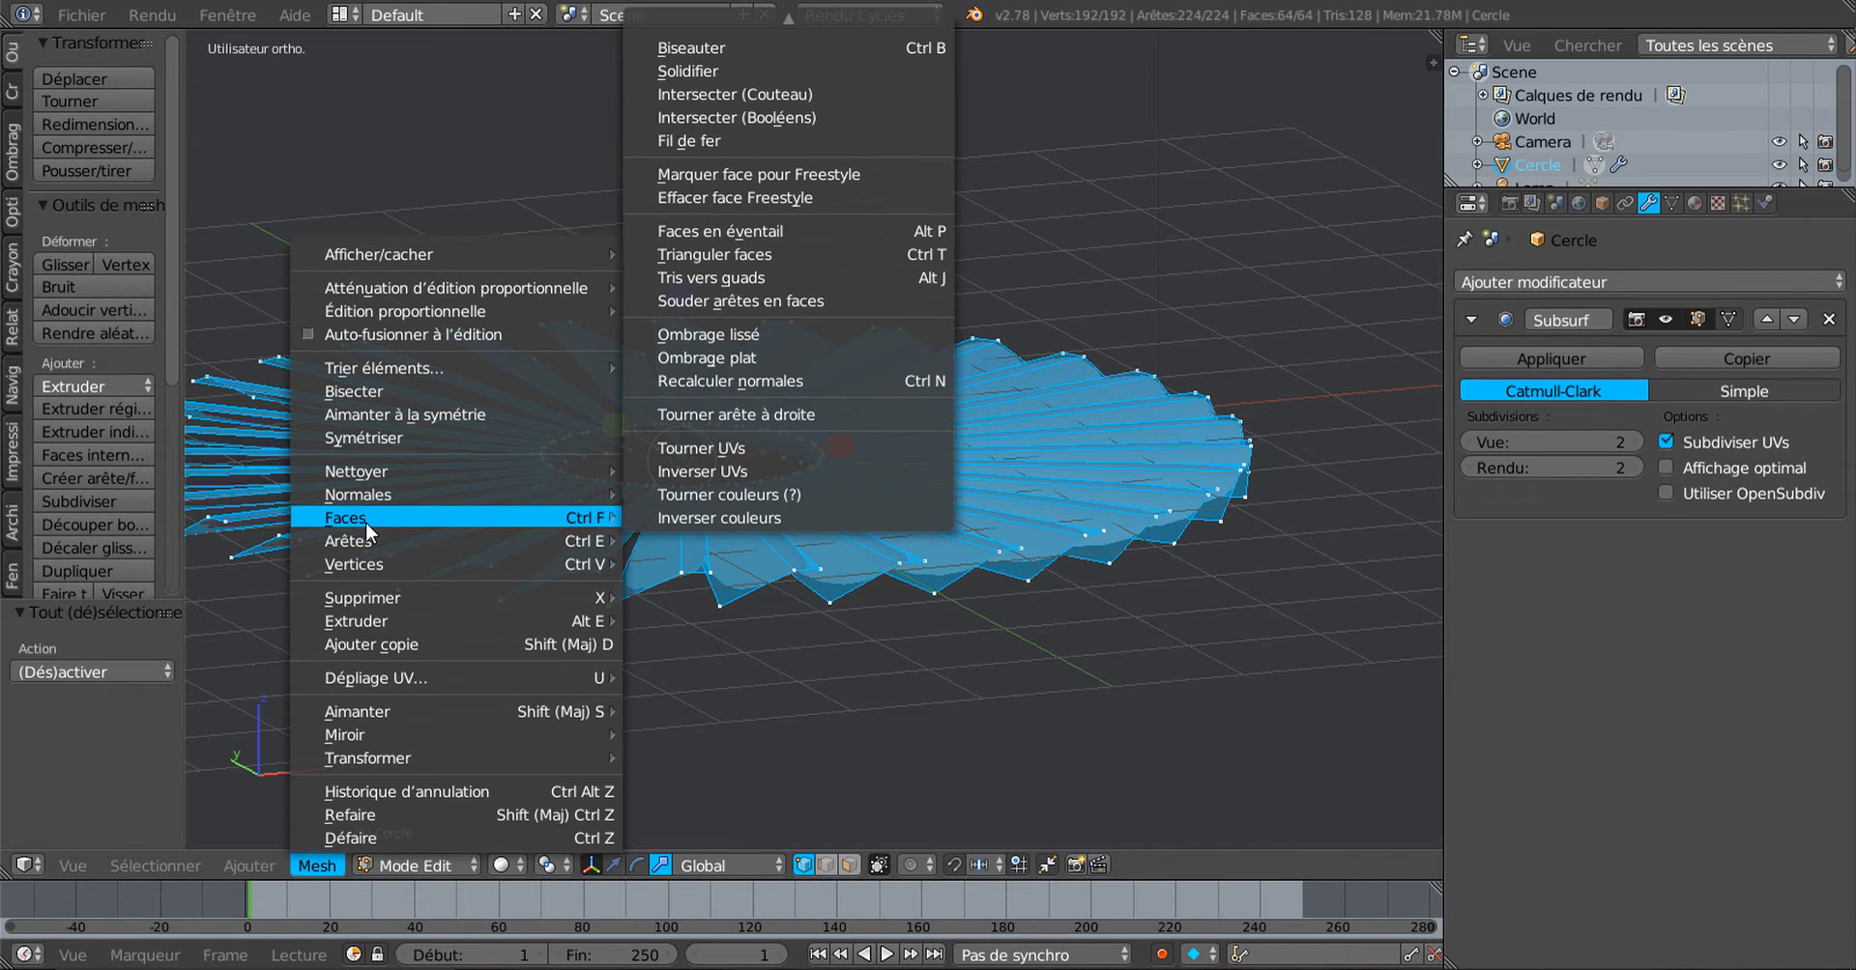
pyautogui.click(746, 77)
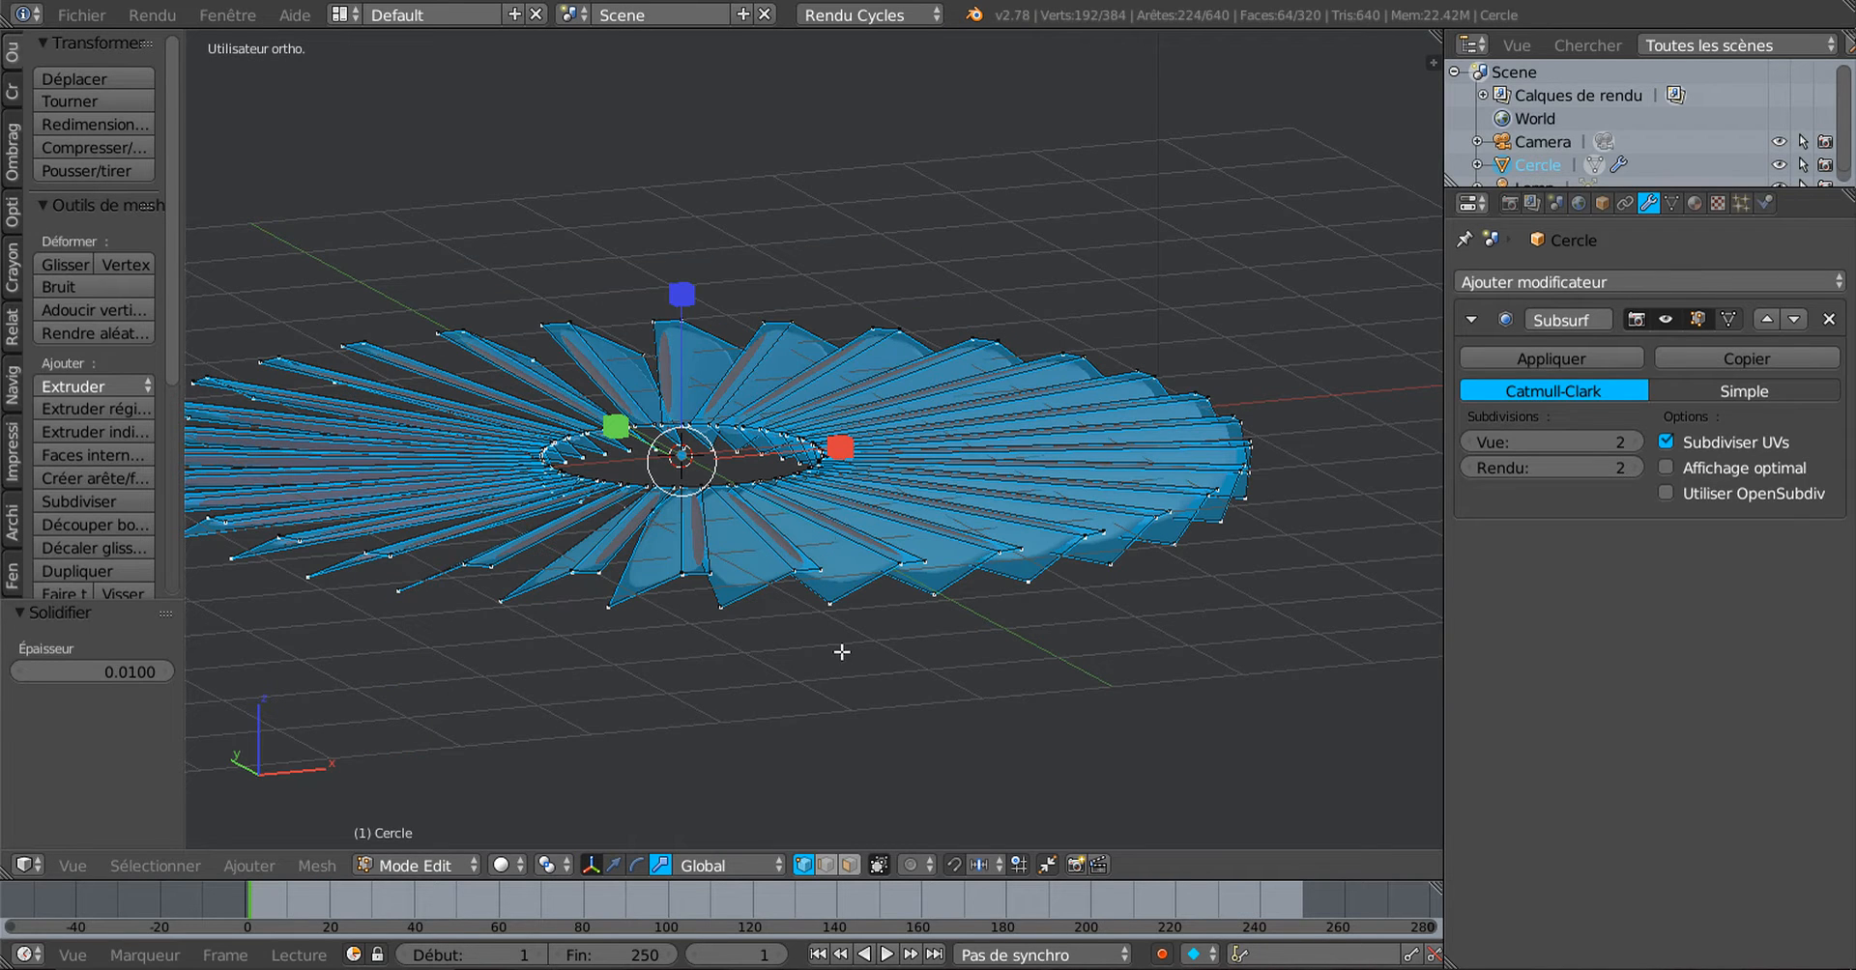
pyautogui.moveTo(838, 651); pyautogui.dragTo(890, 647, button='middle')
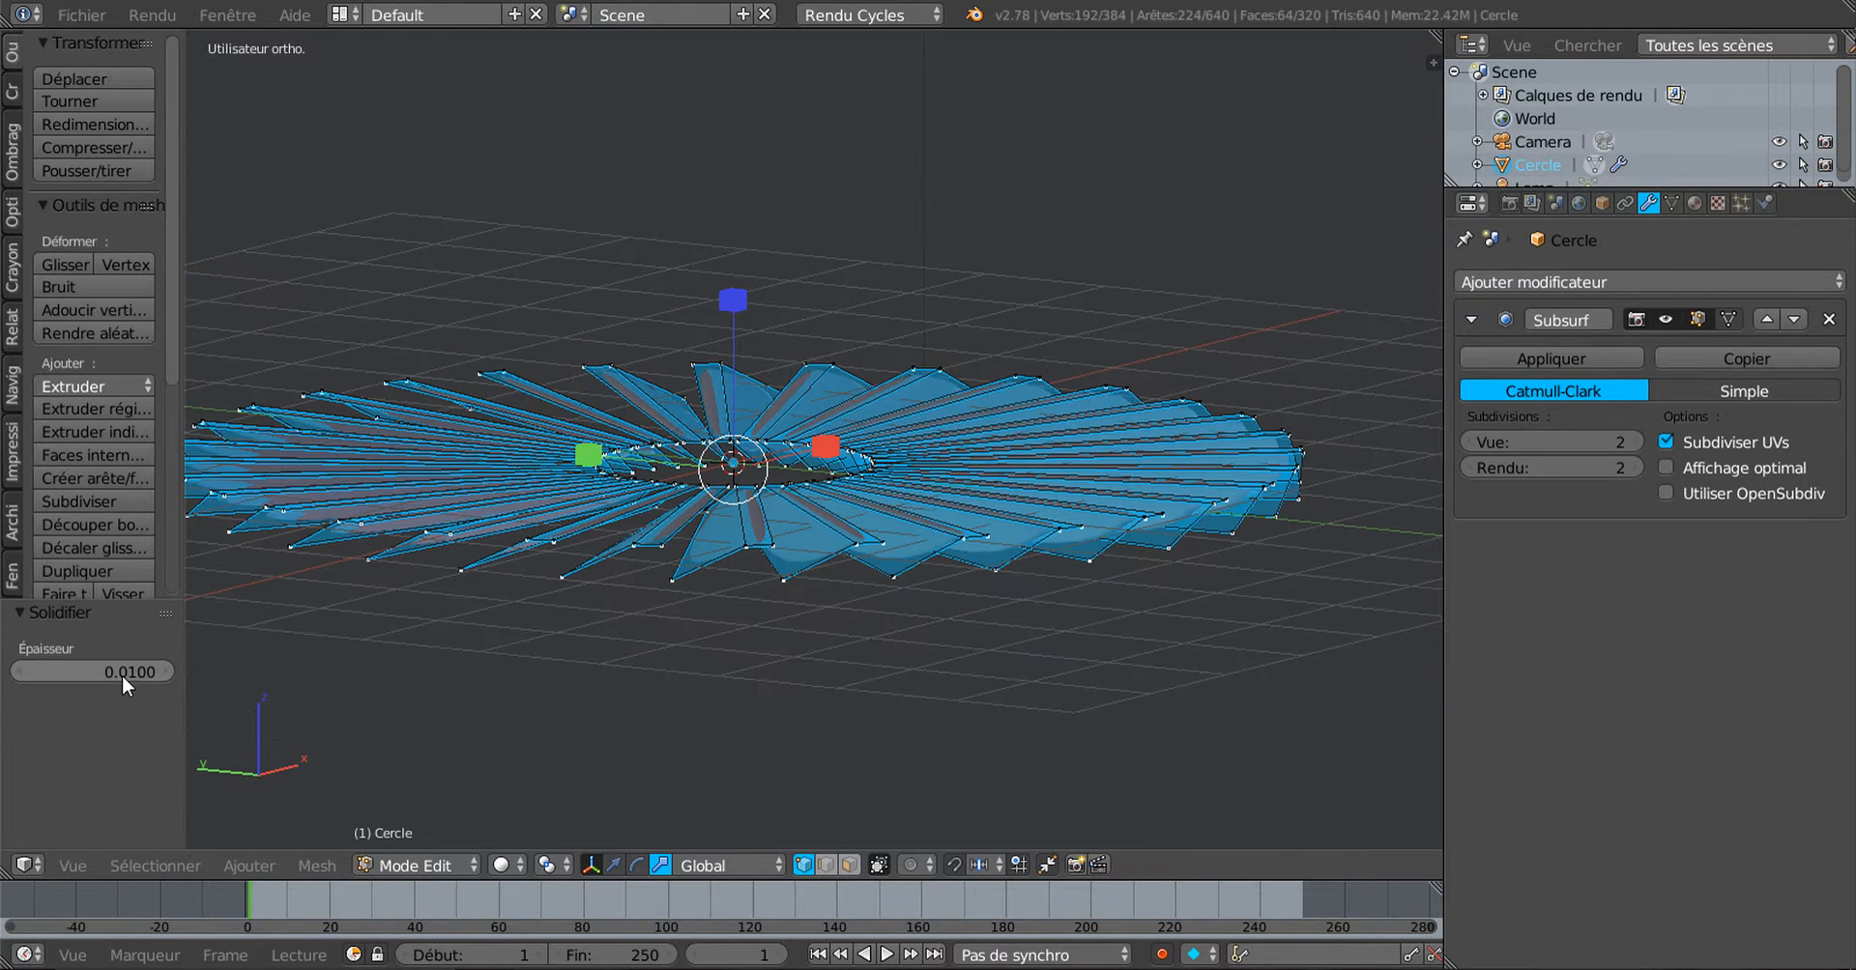
pyautogui.moveTo(143, 670)
pyautogui.mouseDown()
pyautogui.moveTo(97, 671)
pyautogui.moveTo(165, 670)
pyautogui.mouseUp()
# Step: Examine the thickened blades from the side and from above, comparing Object and Edit modes
pyautogui.press('Tab')
pyautogui.moveTo(564, 635)
pyautogui.mouseDown(button='middle')
pyautogui.moveTo(651, 605)
pyautogui.moveTo(632, 600)
pyautogui.moveTo(586, 648)
pyautogui.mouseUp(button='middle')
pyautogui.press('Tab')
pyautogui.scroll(-2, 599, 616)
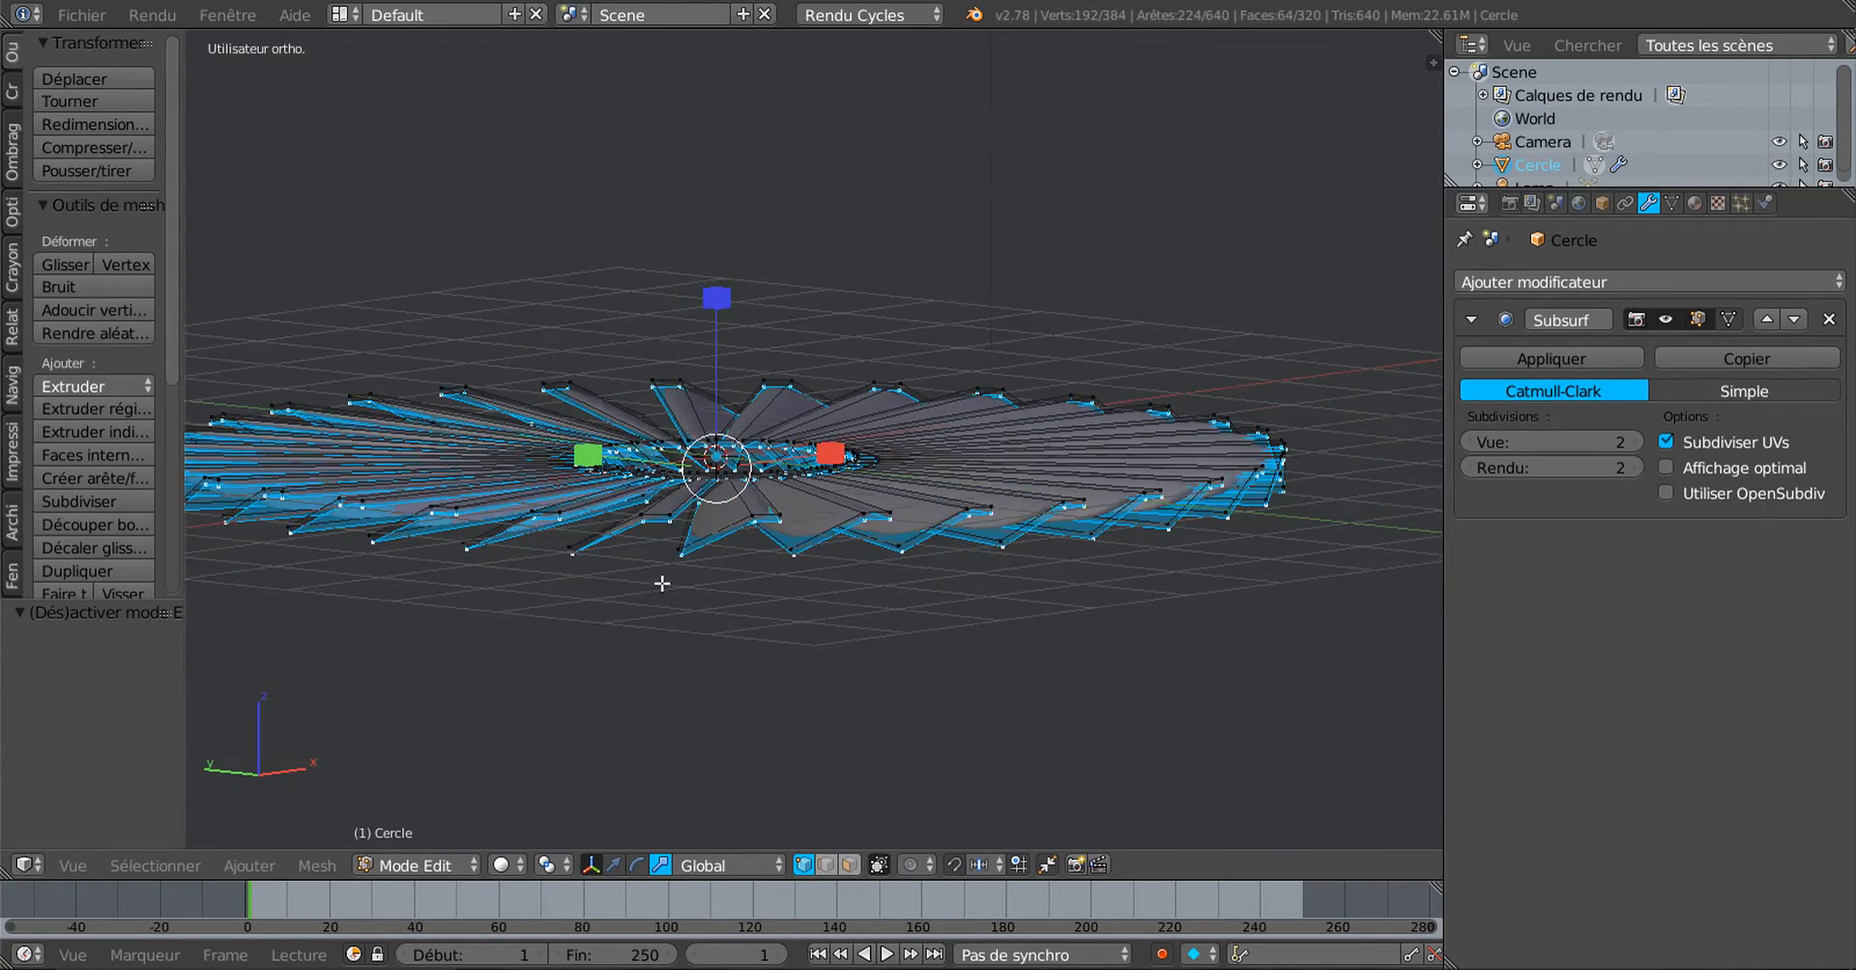
pyautogui.moveTo(658, 582); pyautogui.dragTo(741, 776, button='middle')
pyautogui.press('Tab')
pyautogui.moveTo(937, 642); pyautogui.dragTo(849, 674, button='middle')
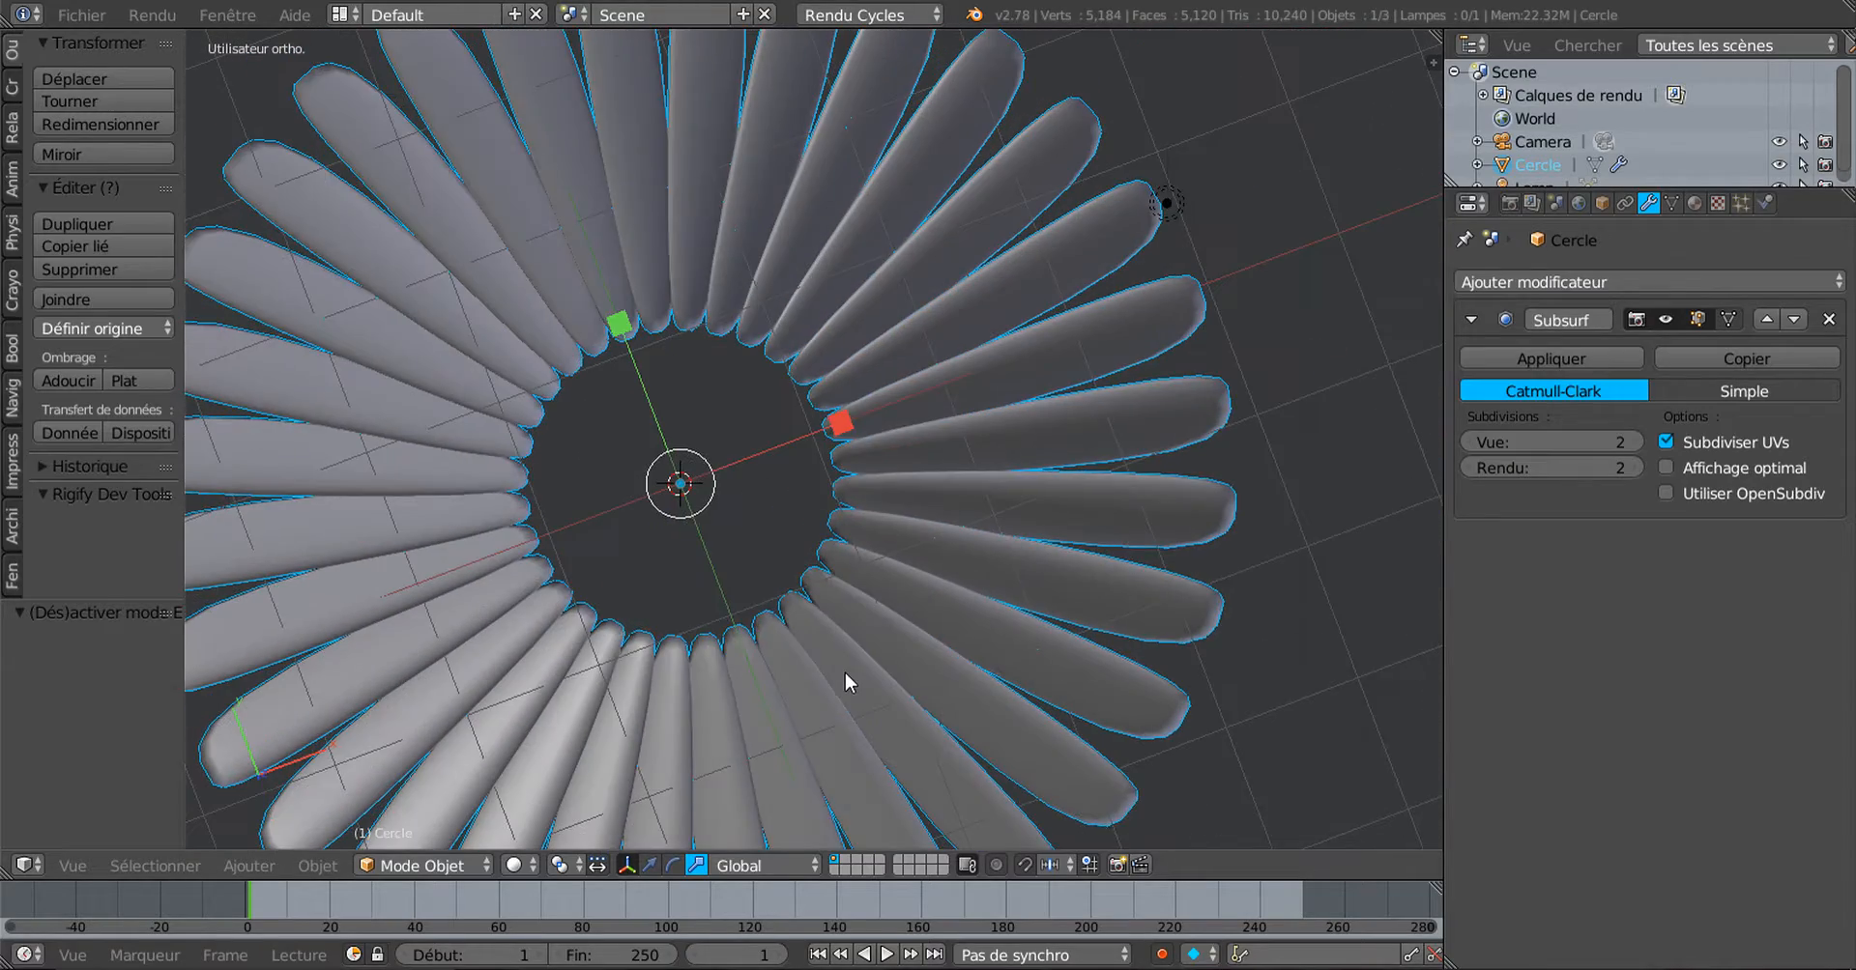
# Step: In Edit mode, clear the selection and circle-select all the outer blade-tip vertices in wireframe top view
pyautogui.press('Tab')
pyautogui.scroll(-3, 817, 627)
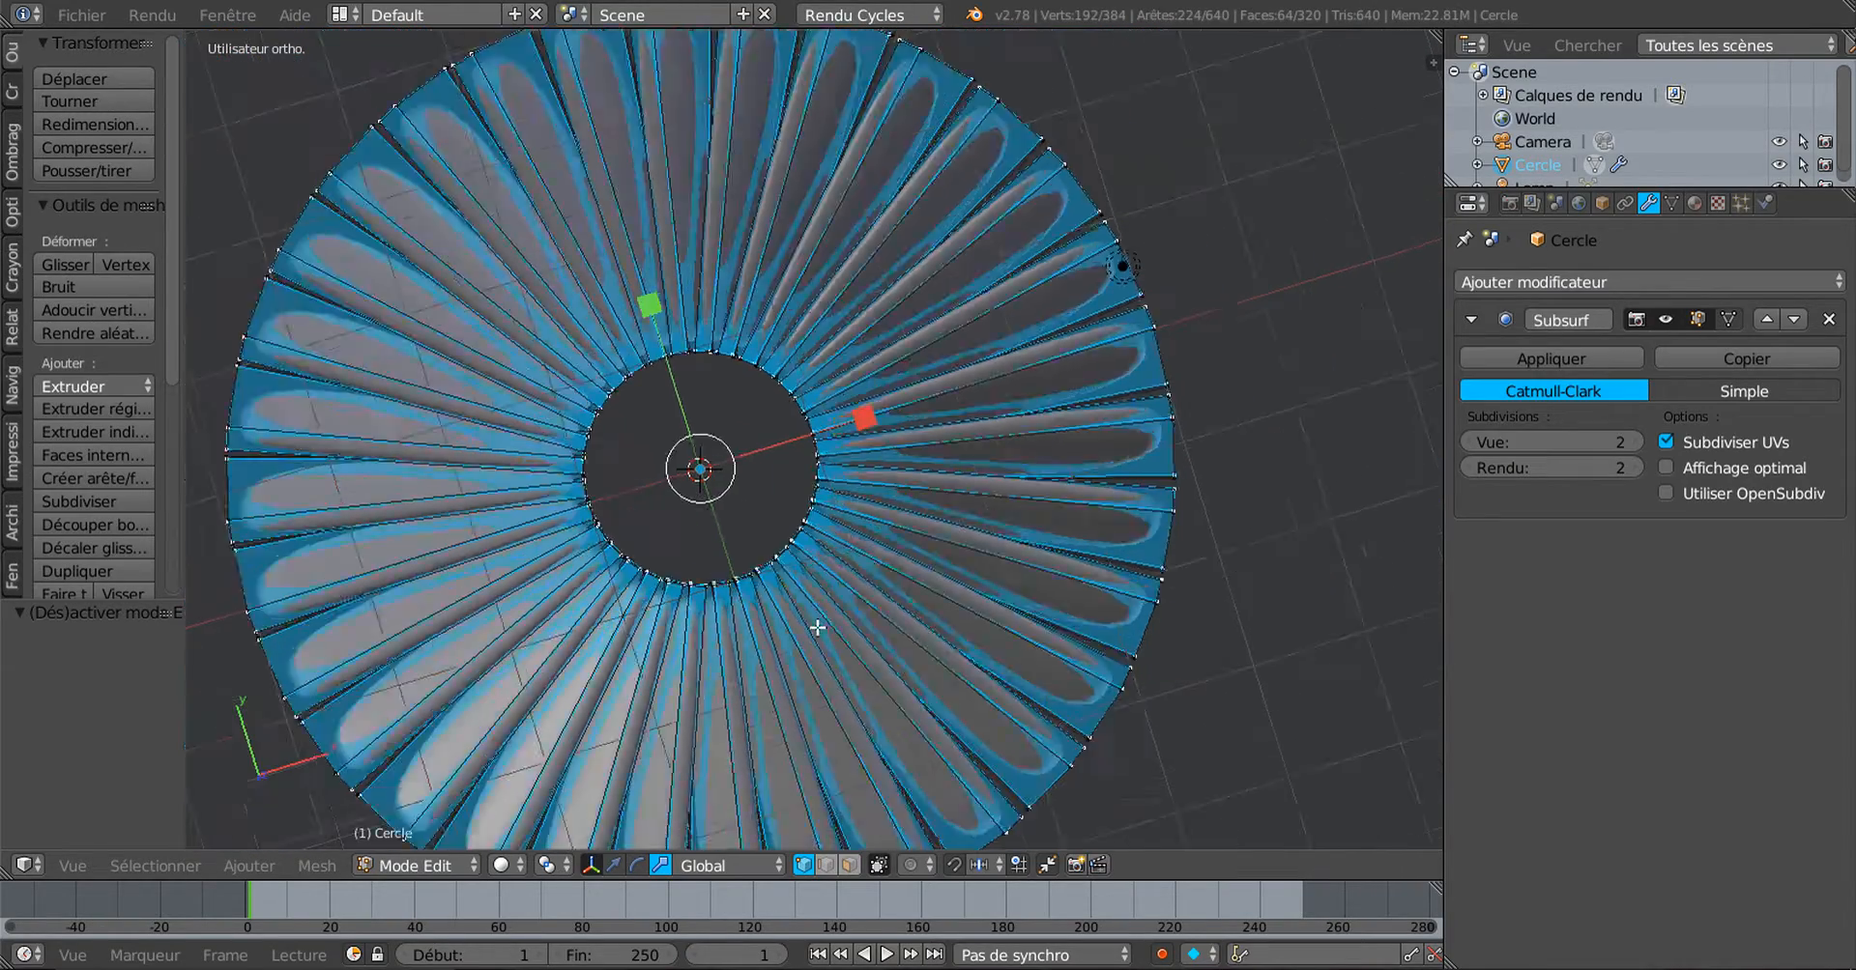
pyautogui.press('z')
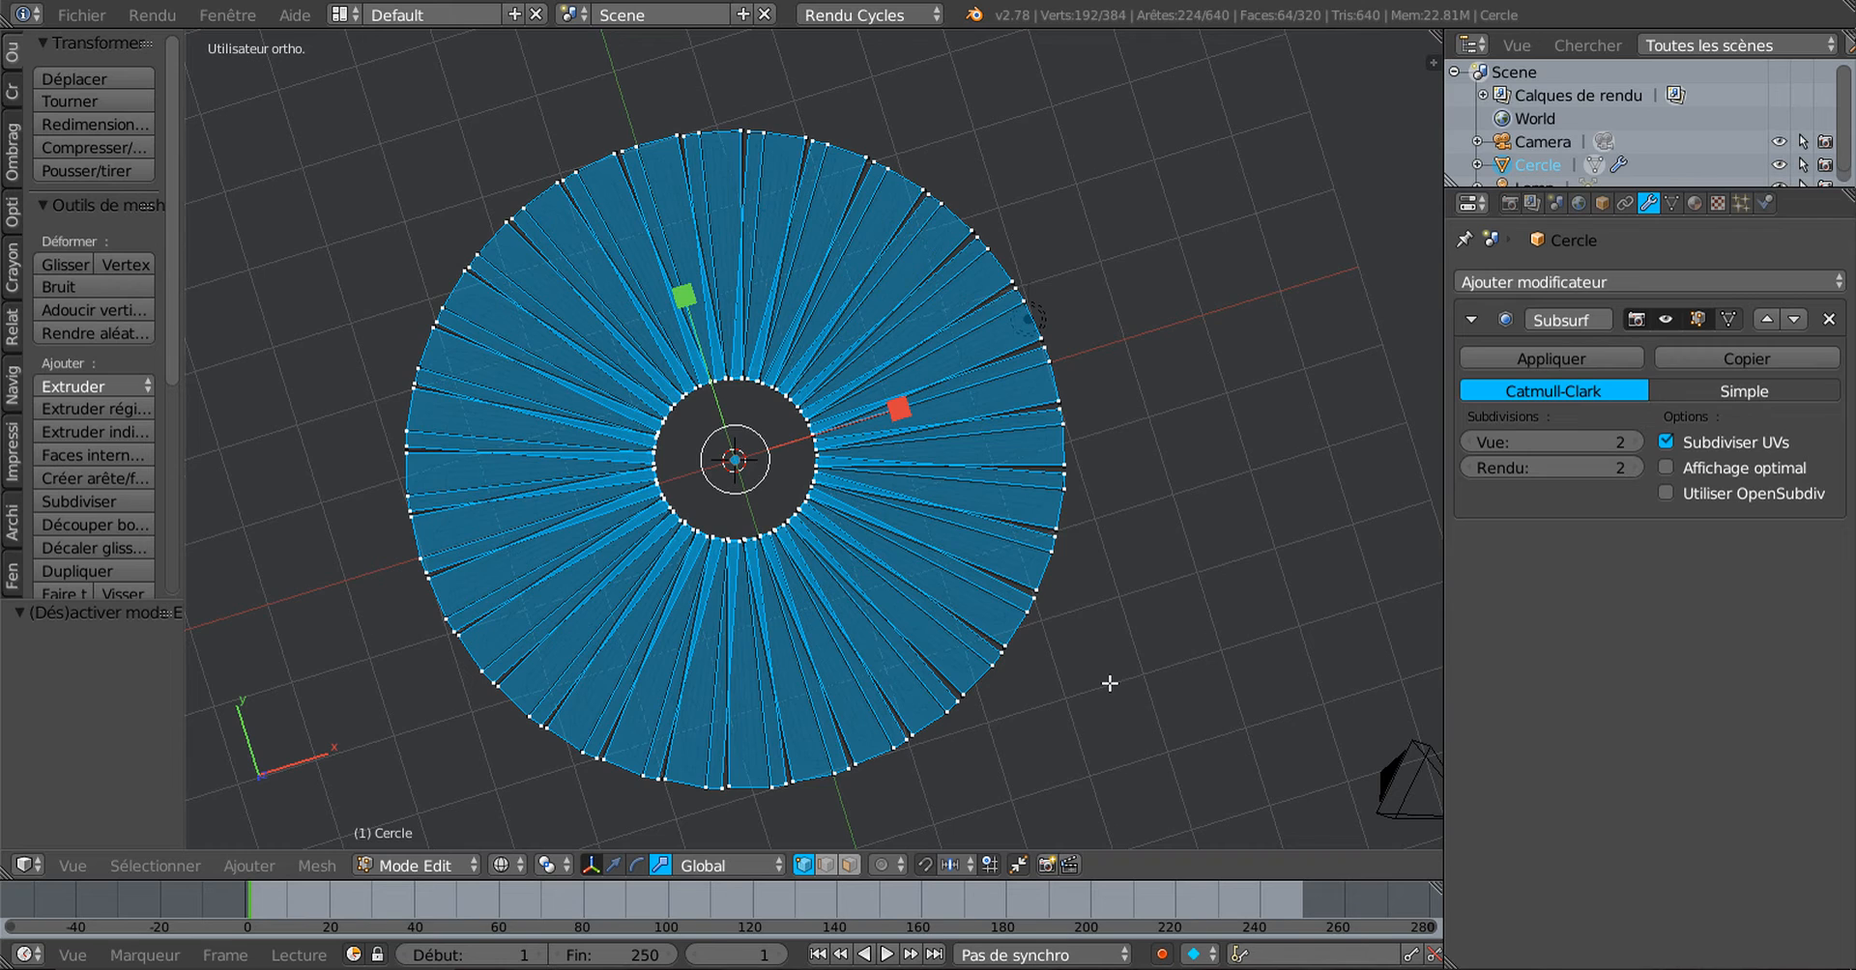
pyautogui.scroll(-1, 1109, 683)
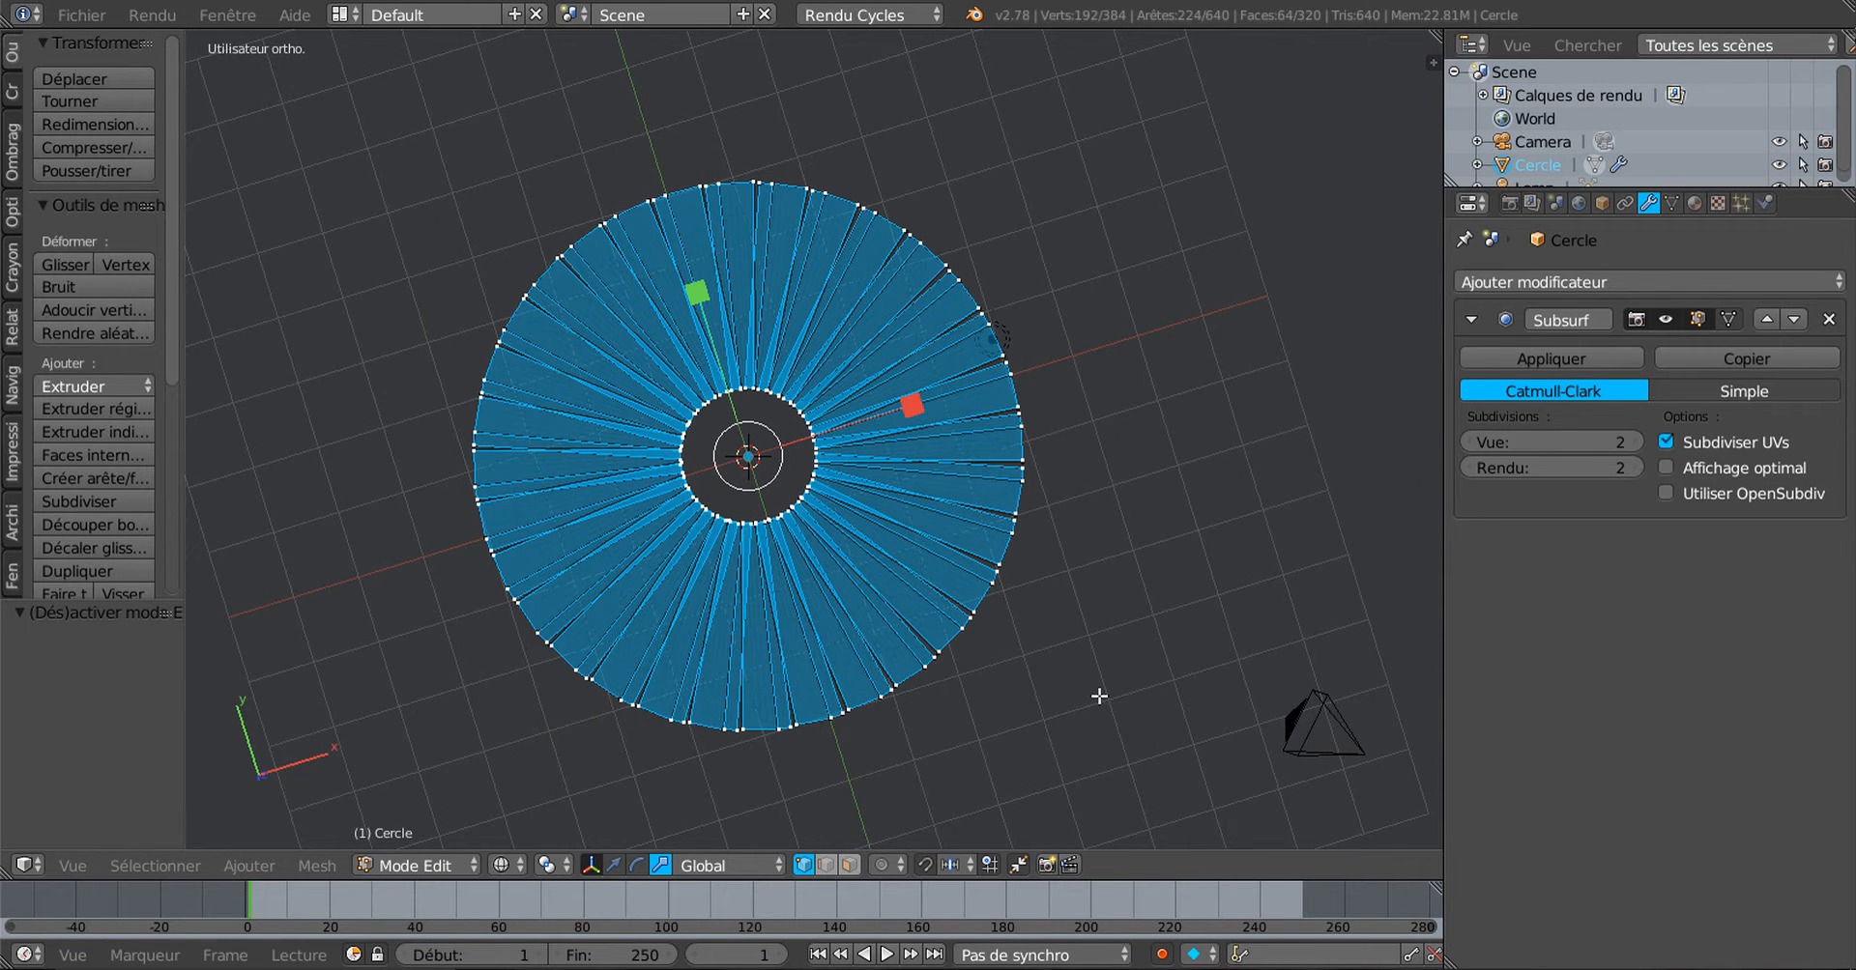
pyautogui.press('KP_7')
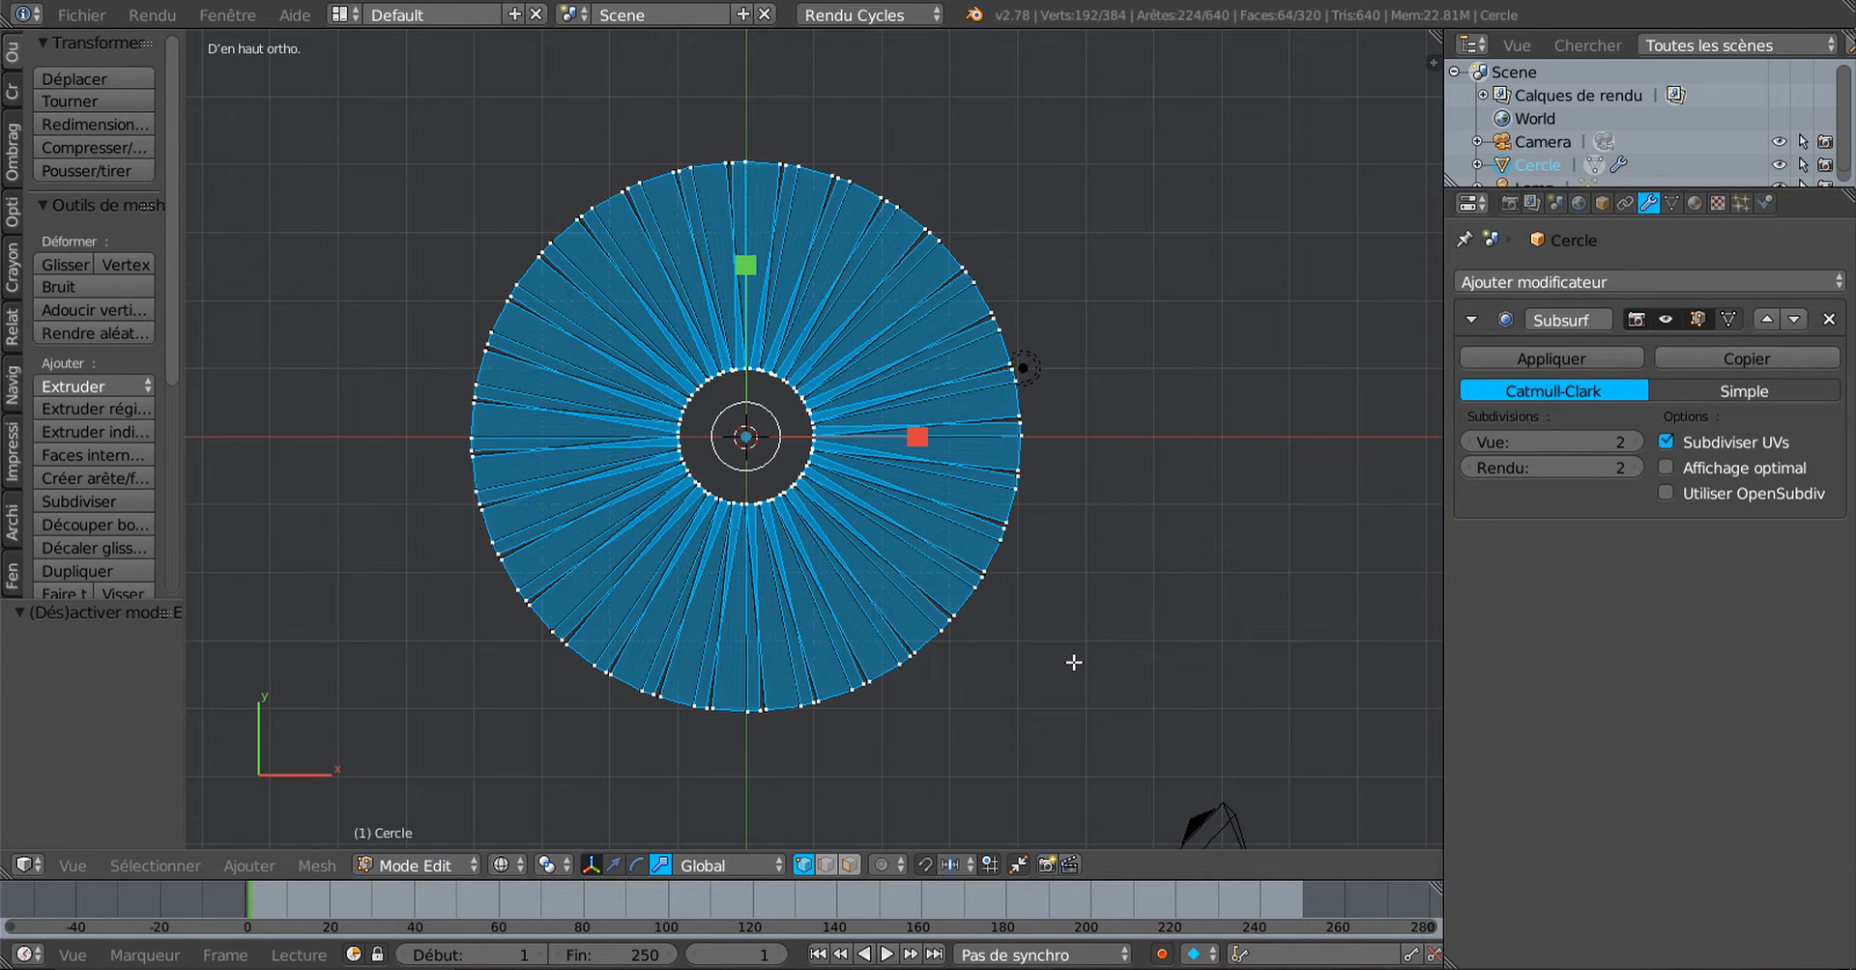
pyautogui.press('a')
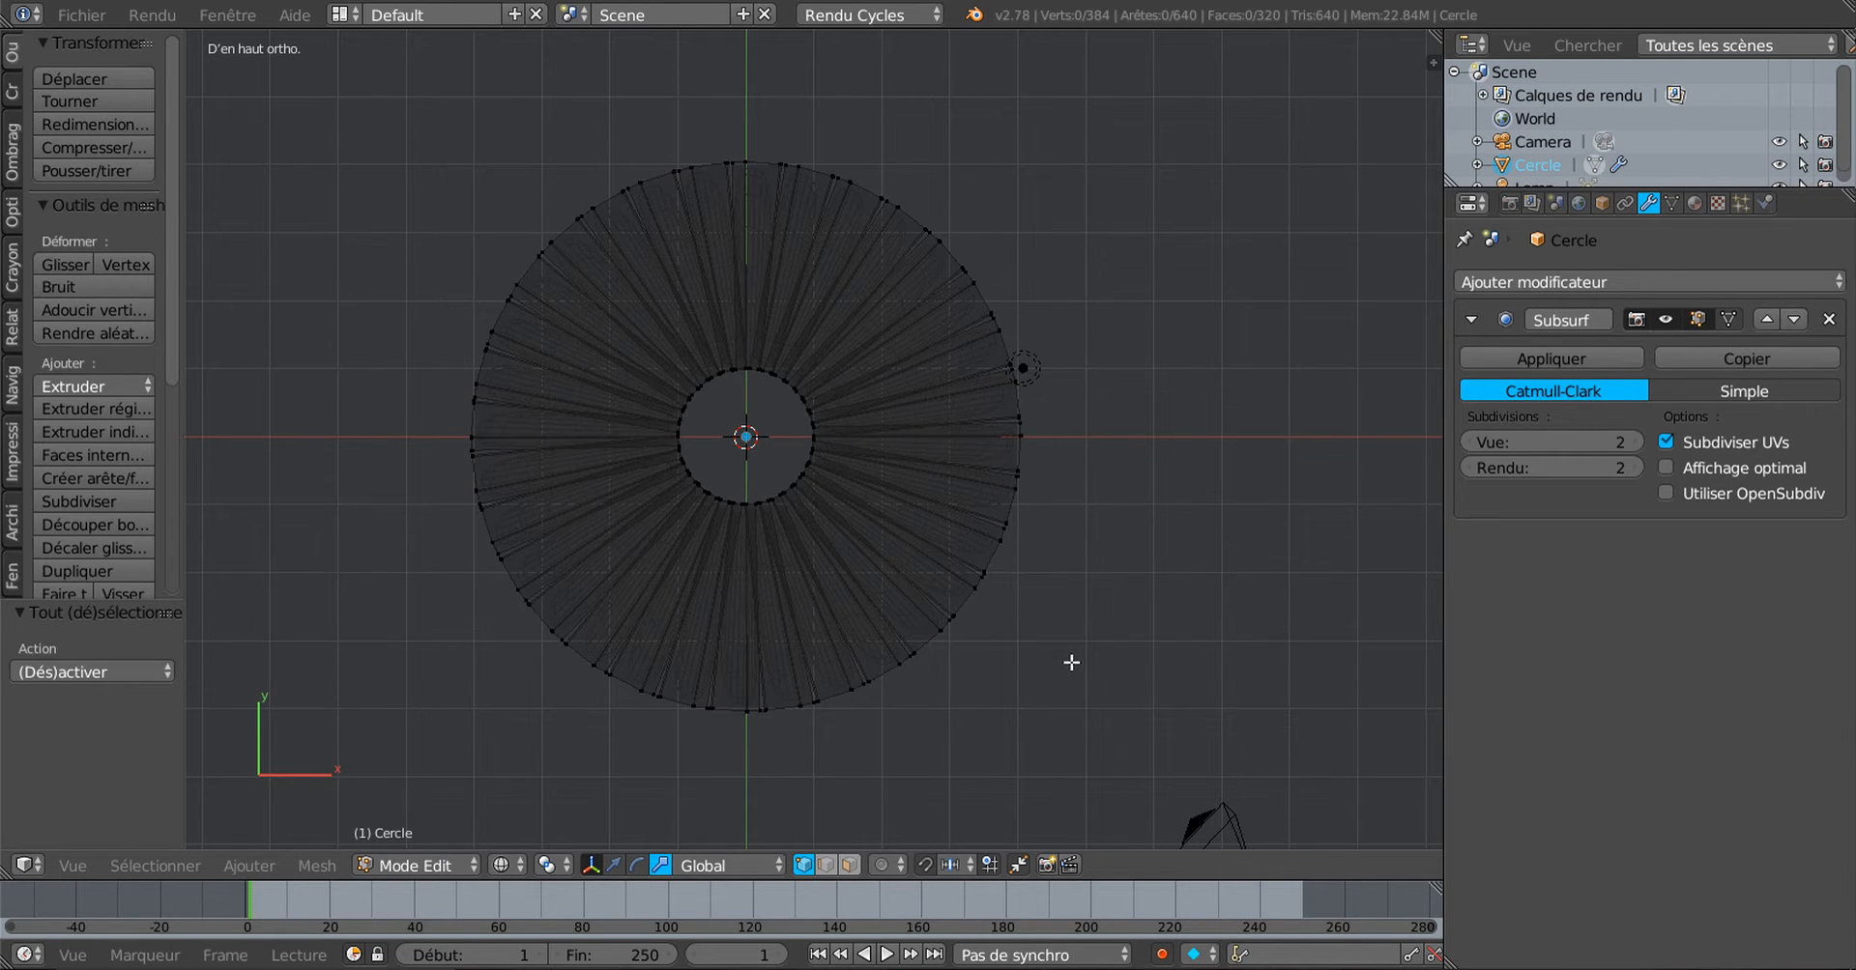
pyautogui.press('c')
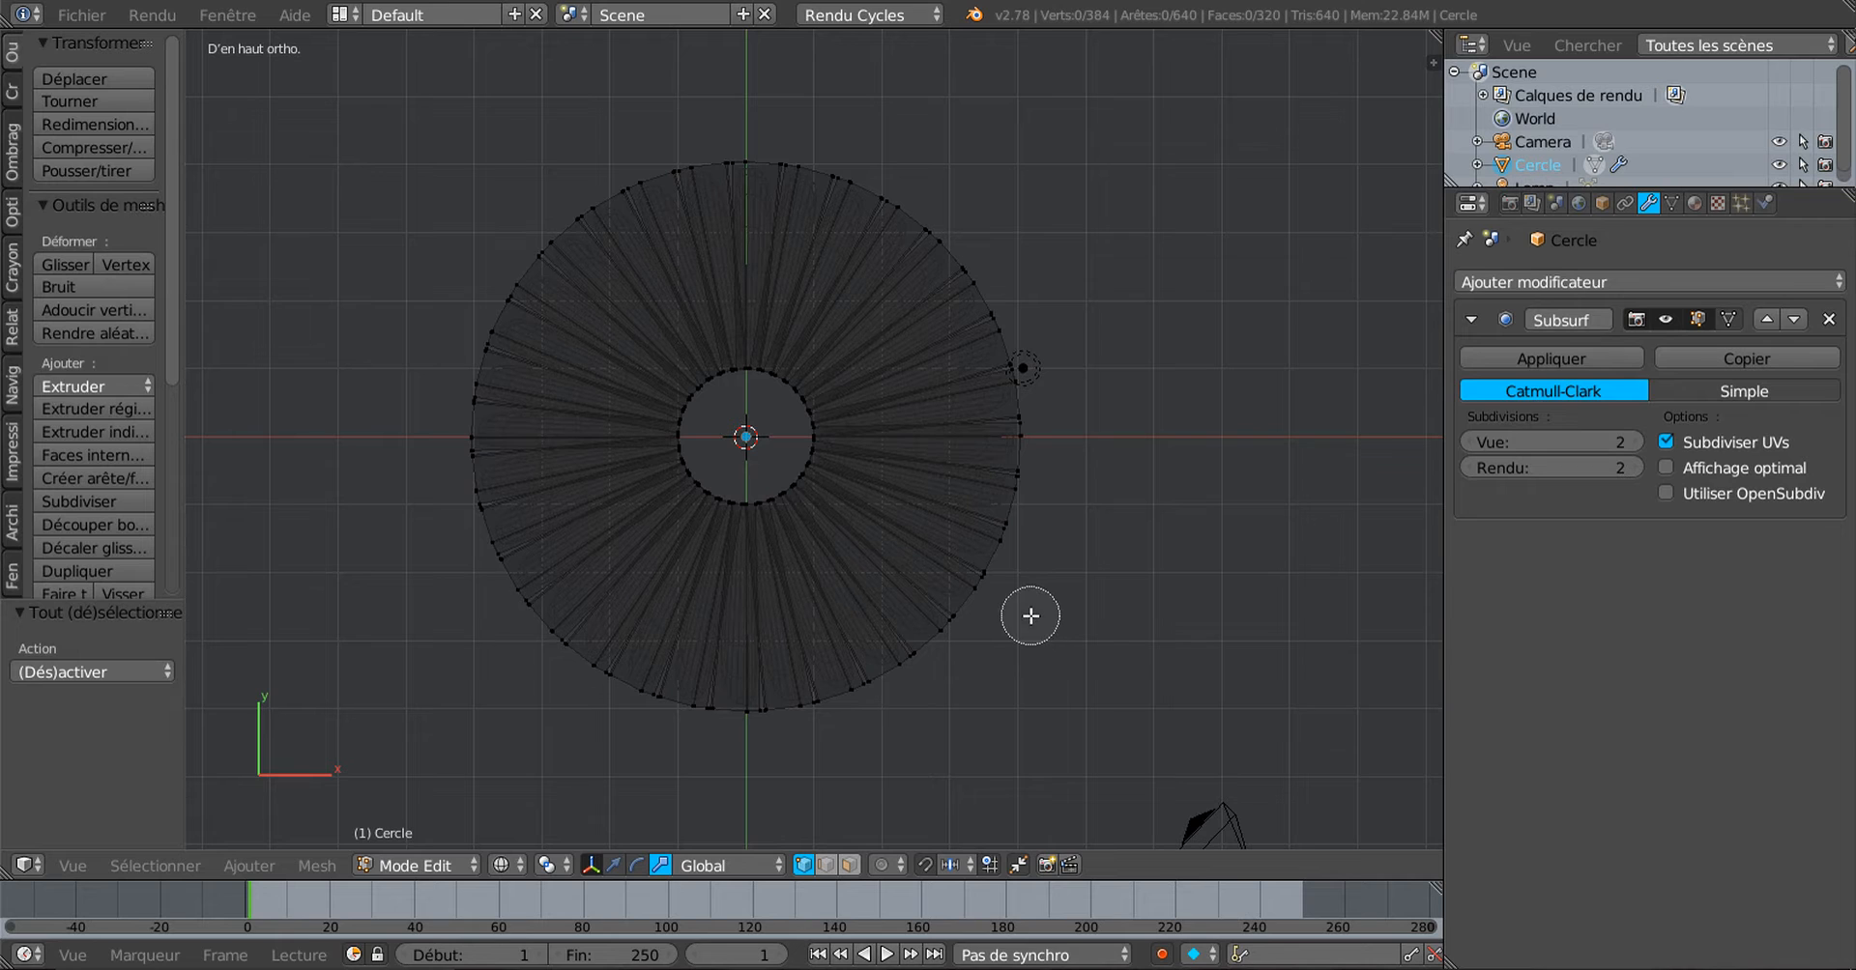
pyautogui.click(1011, 512)
pyautogui.moveTo(1011, 513)
pyautogui.mouseDown()
pyautogui.moveTo(982, 303)
pyautogui.moveTo(841, 153)
pyautogui.moveTo(802, 179)
pyautogui.moveTo(726, 171)
pyautogui.moveTo(531, 265)
pyautogui.moveTo(499, 534)
pyautogui.moveTo(795, 715)
pyautogui.moveTo(1011, 486)
pyautogui.mouseUp()
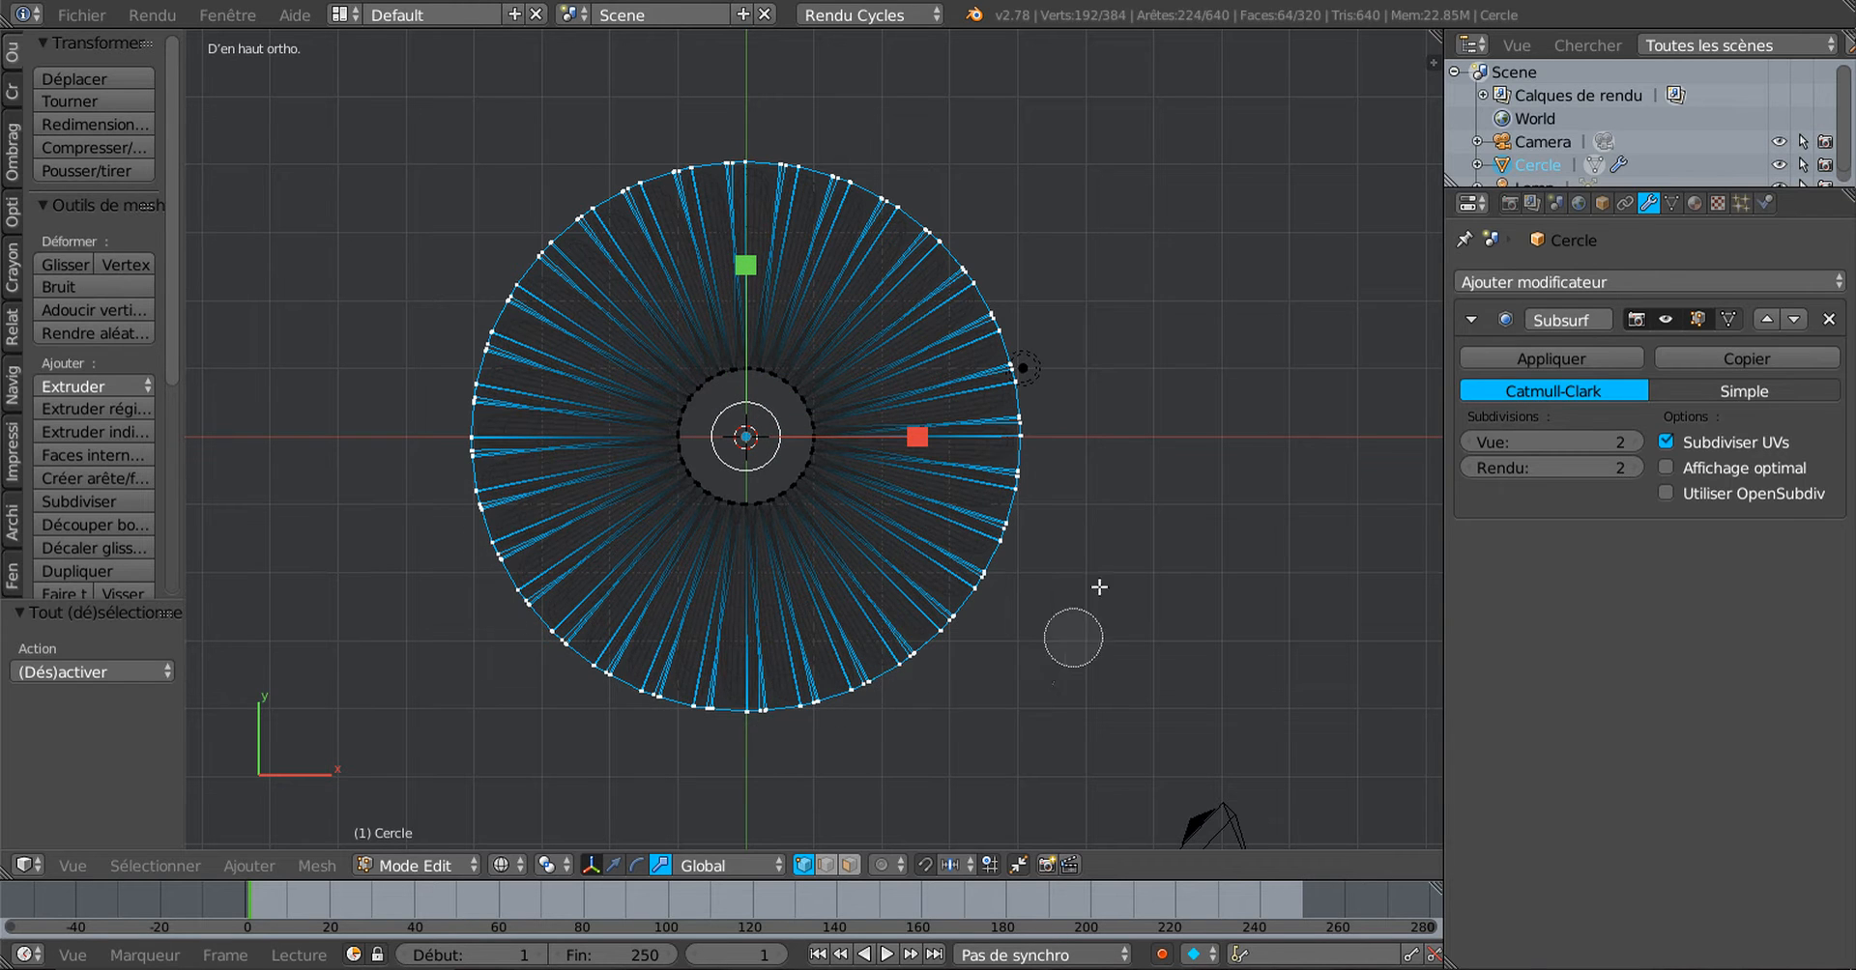
pyautogui.rightClick(1112, 559)
# Step: Extrude the blade-tip vertices and scale them outward by 1.593 to lengthen all the blades
pyautogui.scroll(-4, 1110, 565)
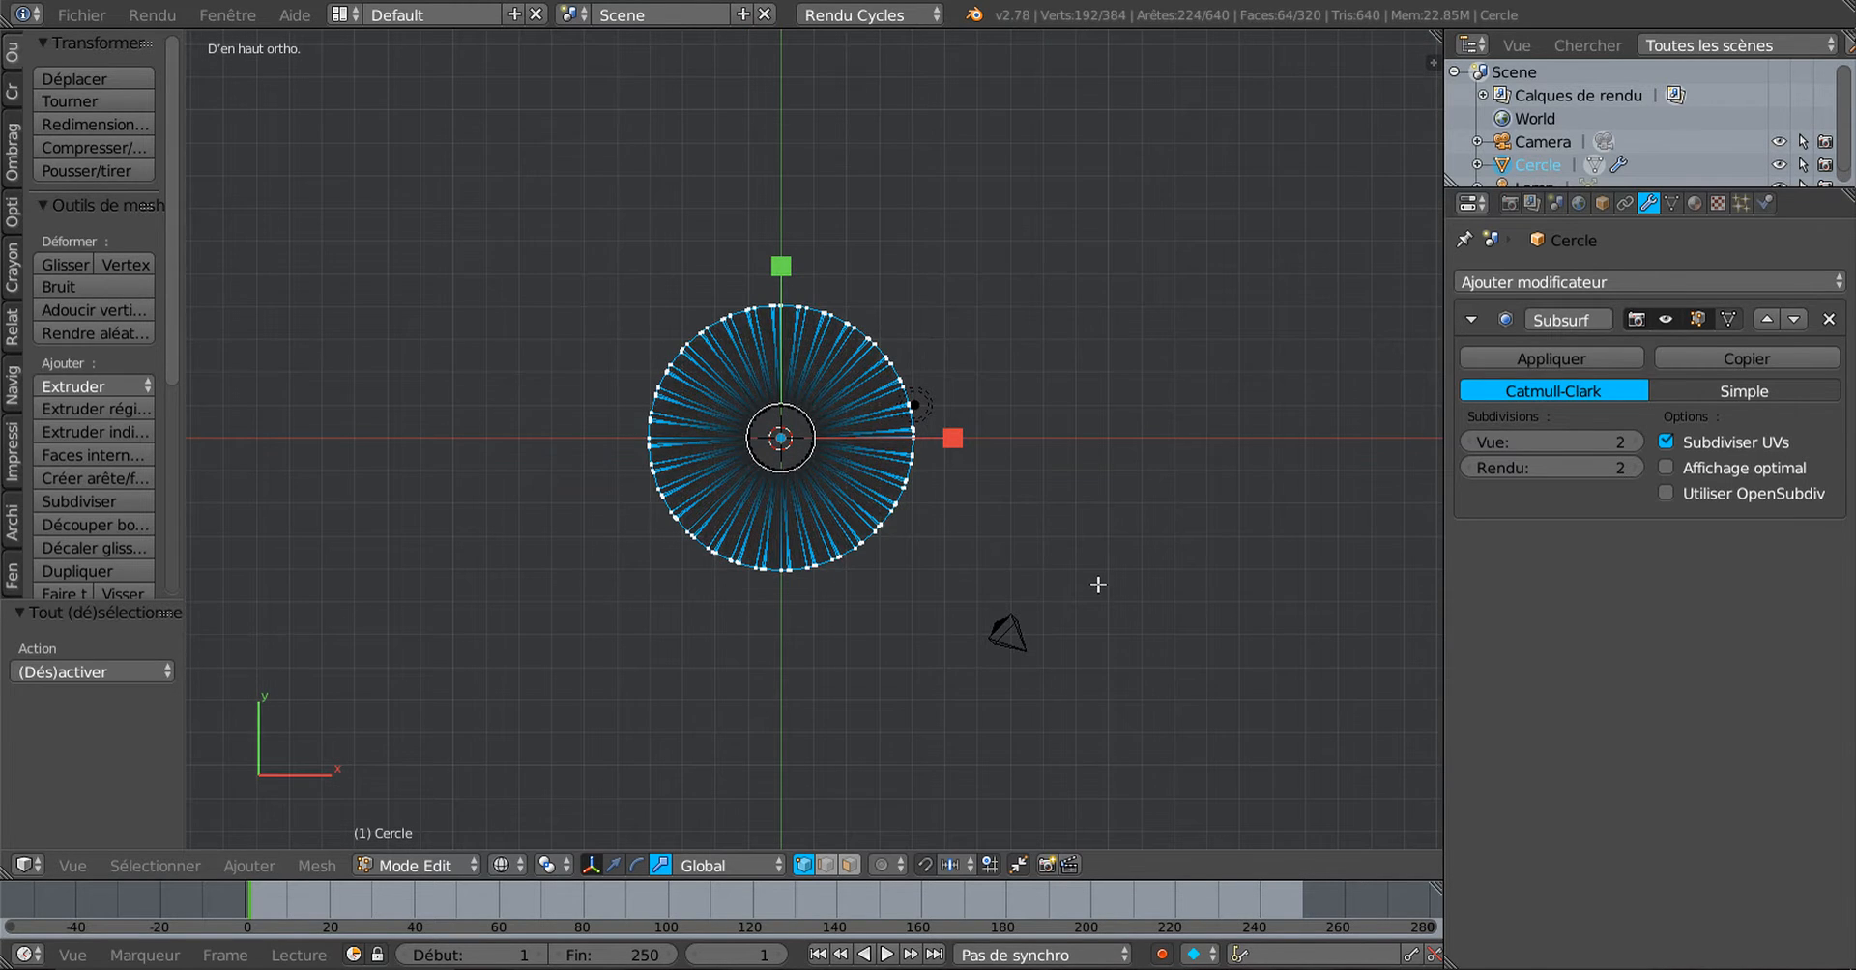
pyautogui.scroll(1, 1098, 585)
pyautogui.press('e')
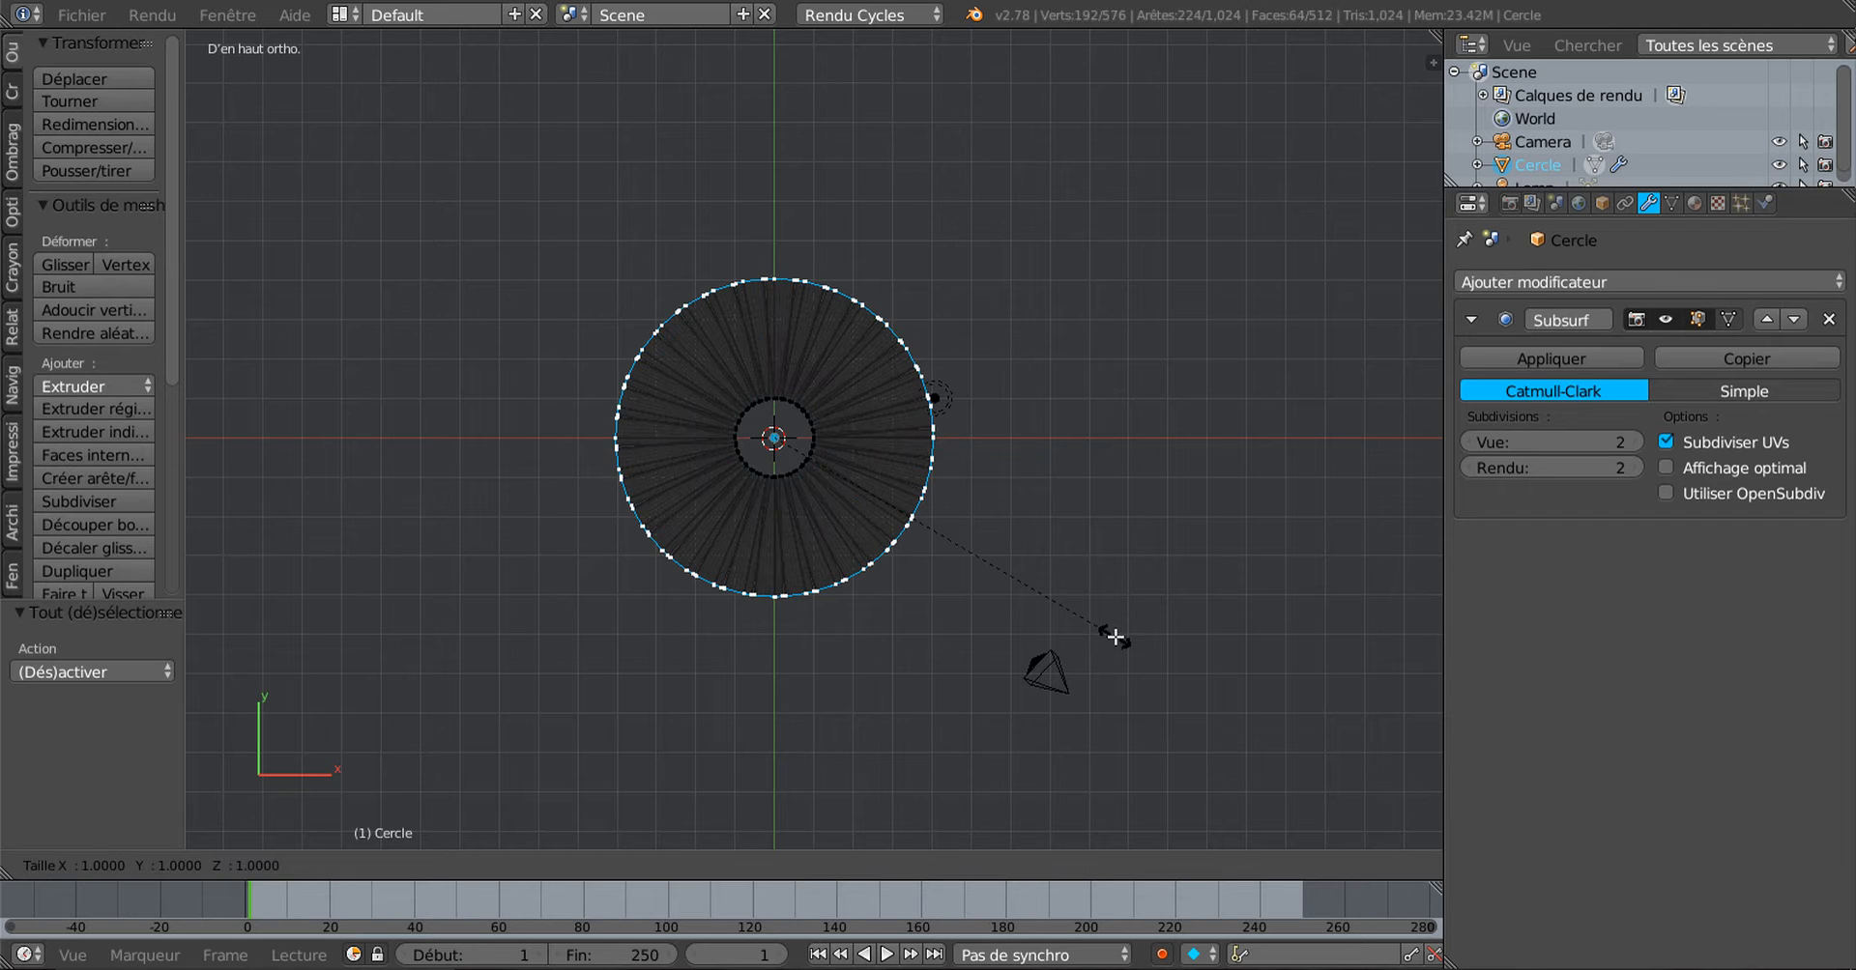
pyautogui.press('s')
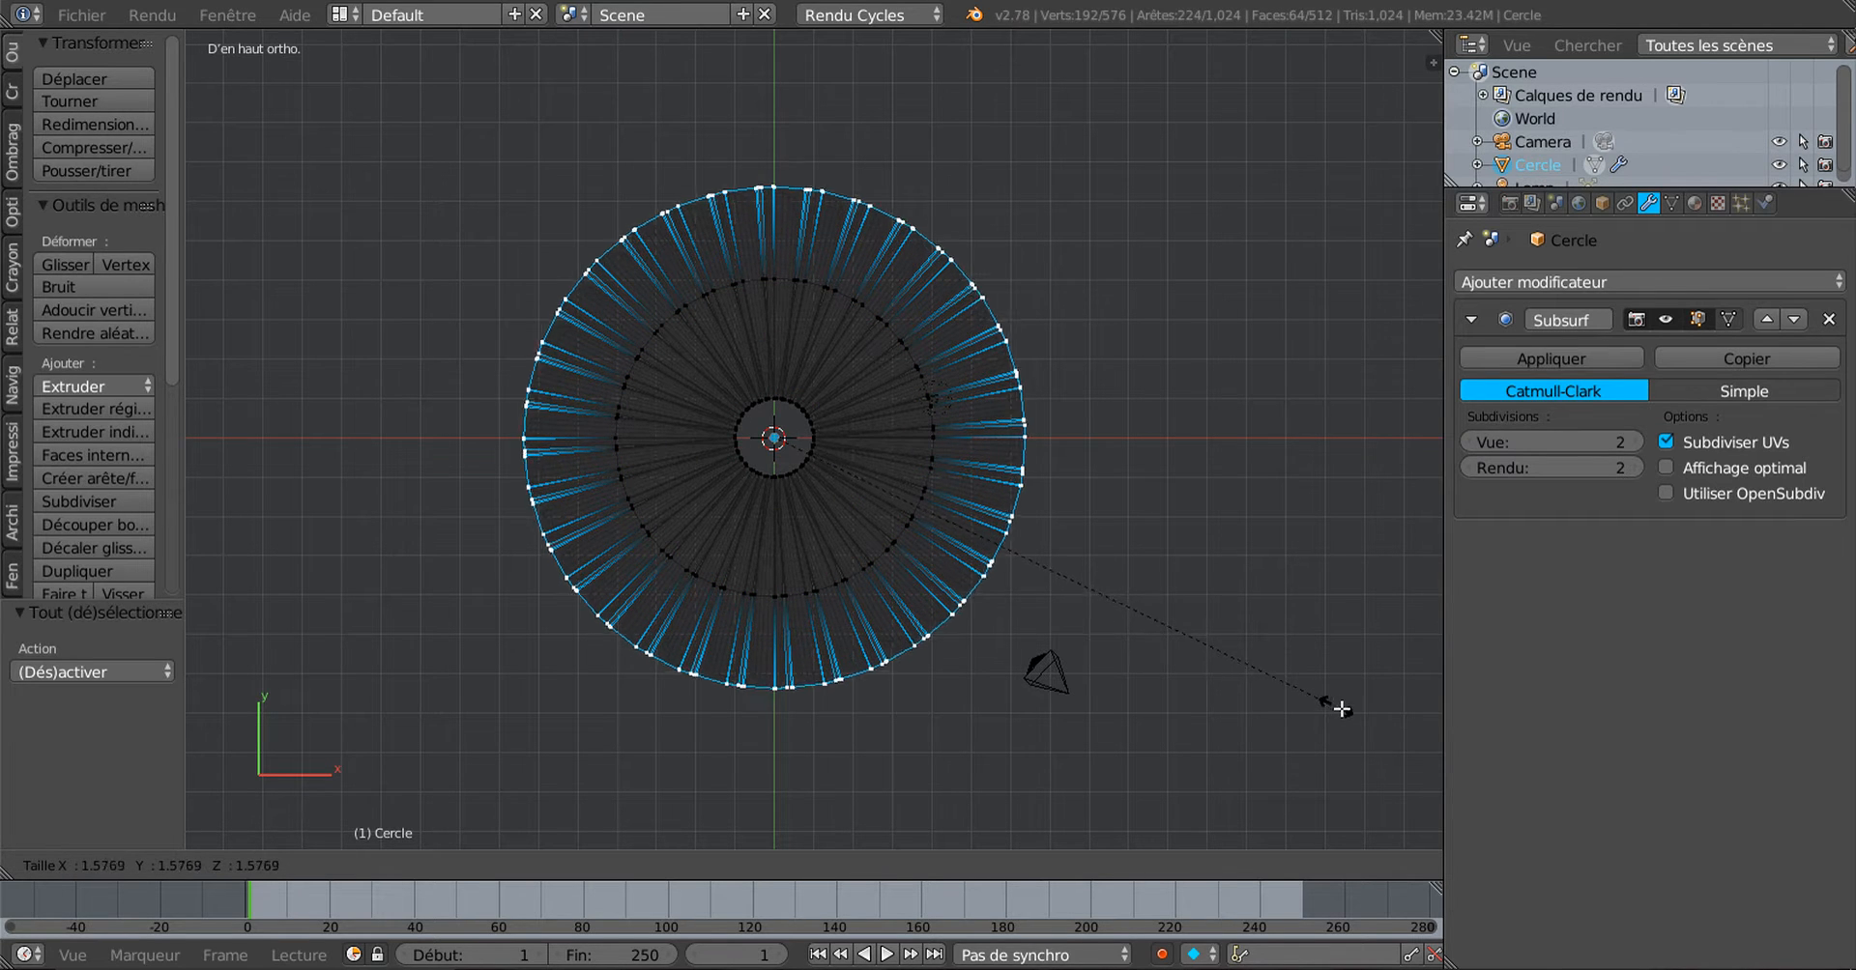
pyautogui.click(1341, 708)
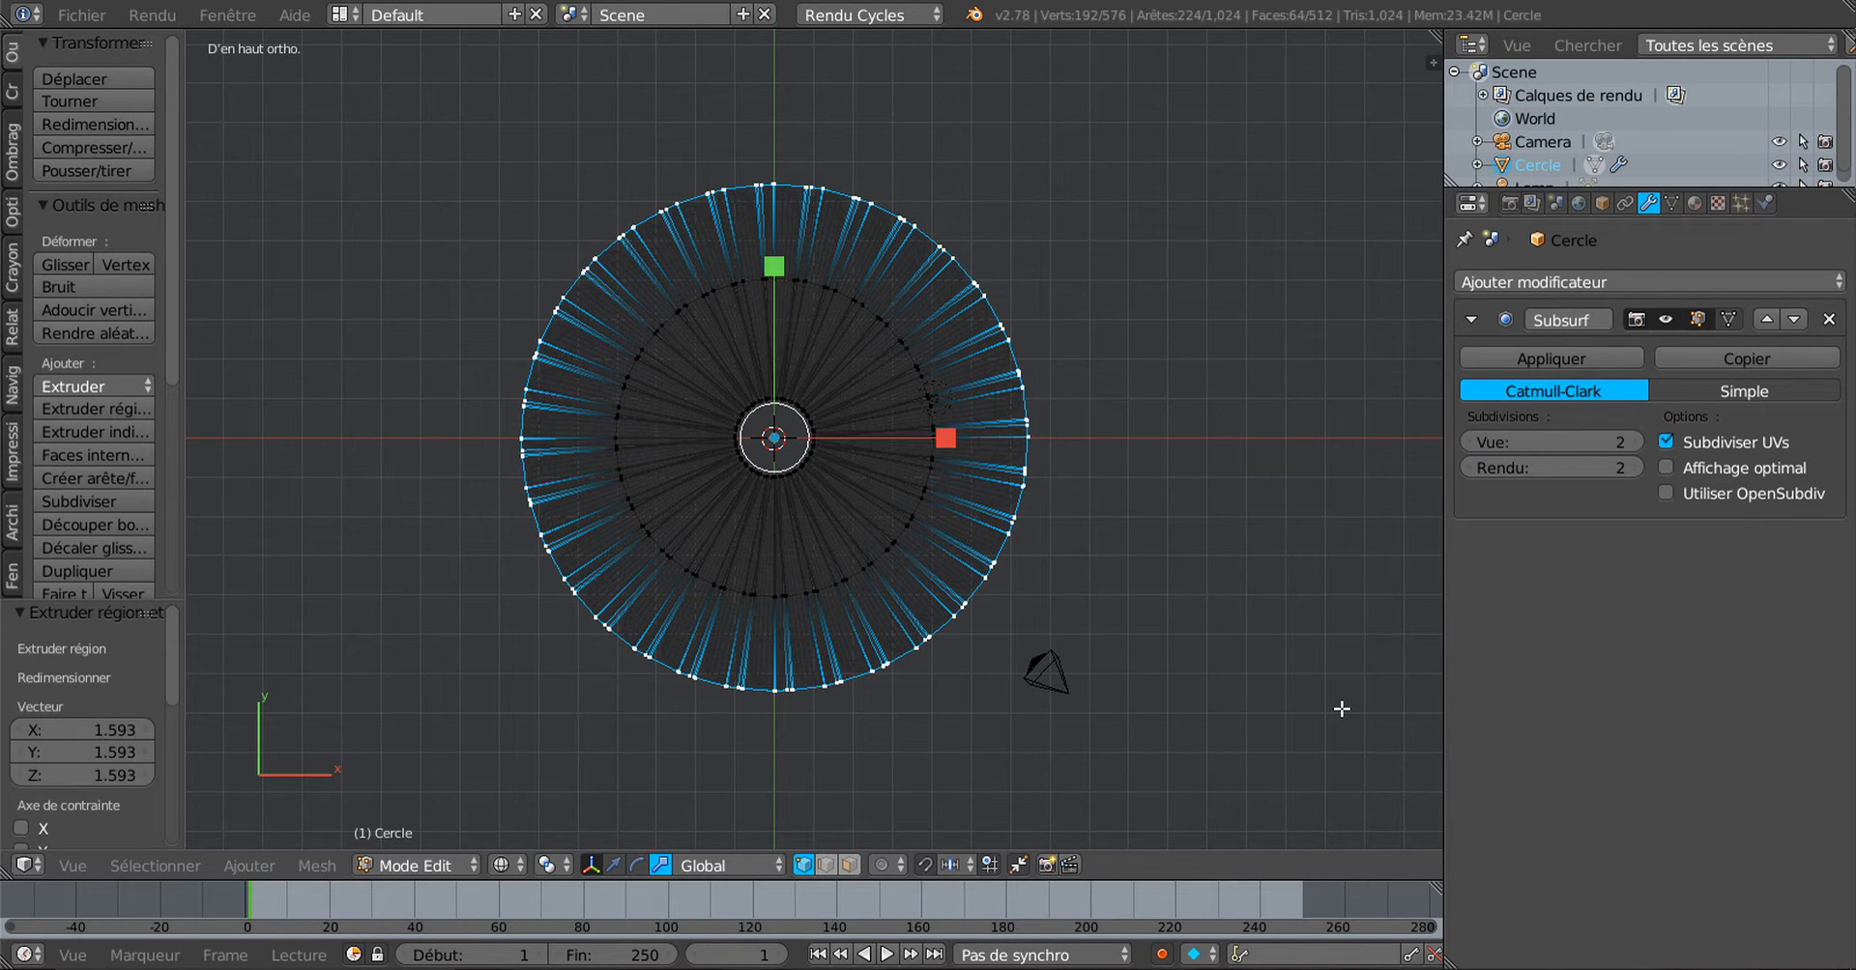
# Step: Return to Object mode in solid display and examine the lengthened blades from several angles
pyautogui.press('z')
pyautogui.press('Tab')
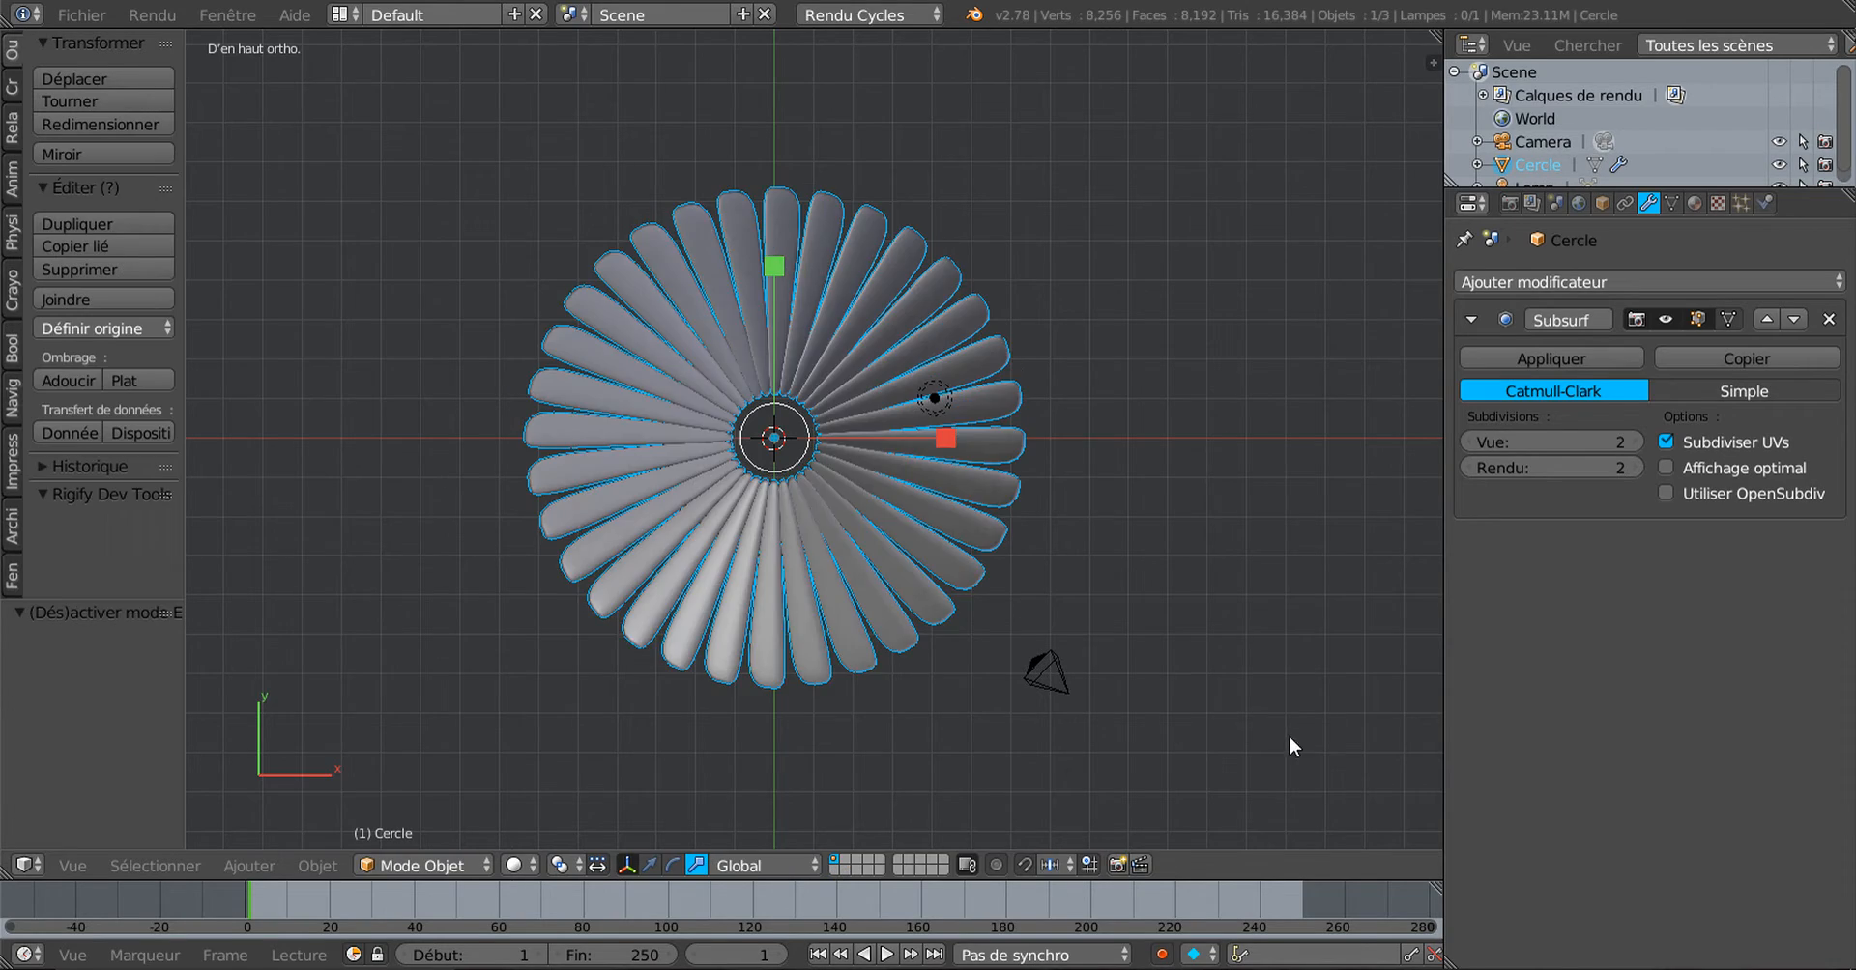
pyautogui.moveTo(1289, 734); pyautogui.dragTo(1001, 617, button='middle')
pyautogui.scroll(4, 999, 630)
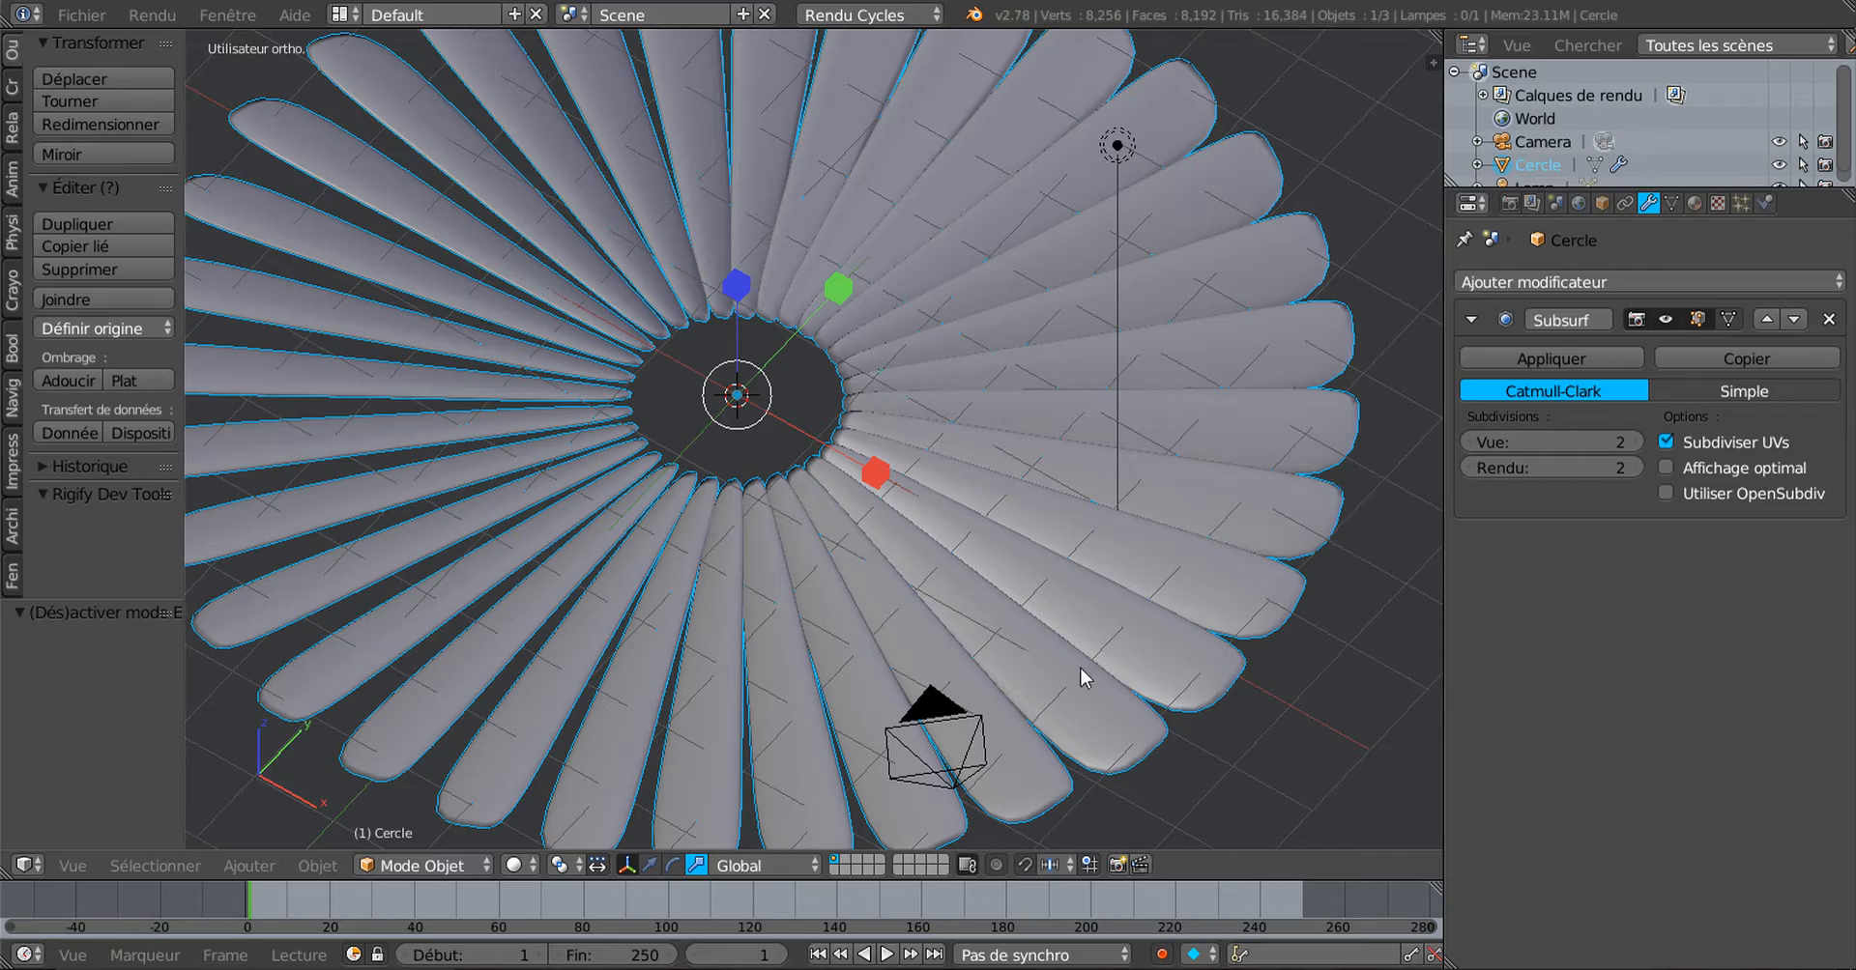
pyautogui.scroll(-4, 1089, 716)
pyautogui.moveTo(1092, 715)
pyautogui.mouseDown(button='middle')
pyautogui.moveTo(1077, 617)
pyautogui.moveTo(1063, 683)
pyautogui.moveTo(1162, 750)
pyautogui.mouseUp(button='middle')
# Step: In Edit mode wireframe top view, set the pivot to individual origins and scale the blade tips by 0.918
pyautogui.press('z')
pyautogui.scroll(2, 1094, 657)
pyautogui.scroll(-3, 1088, 684)
pyautogui.press('KP_7')
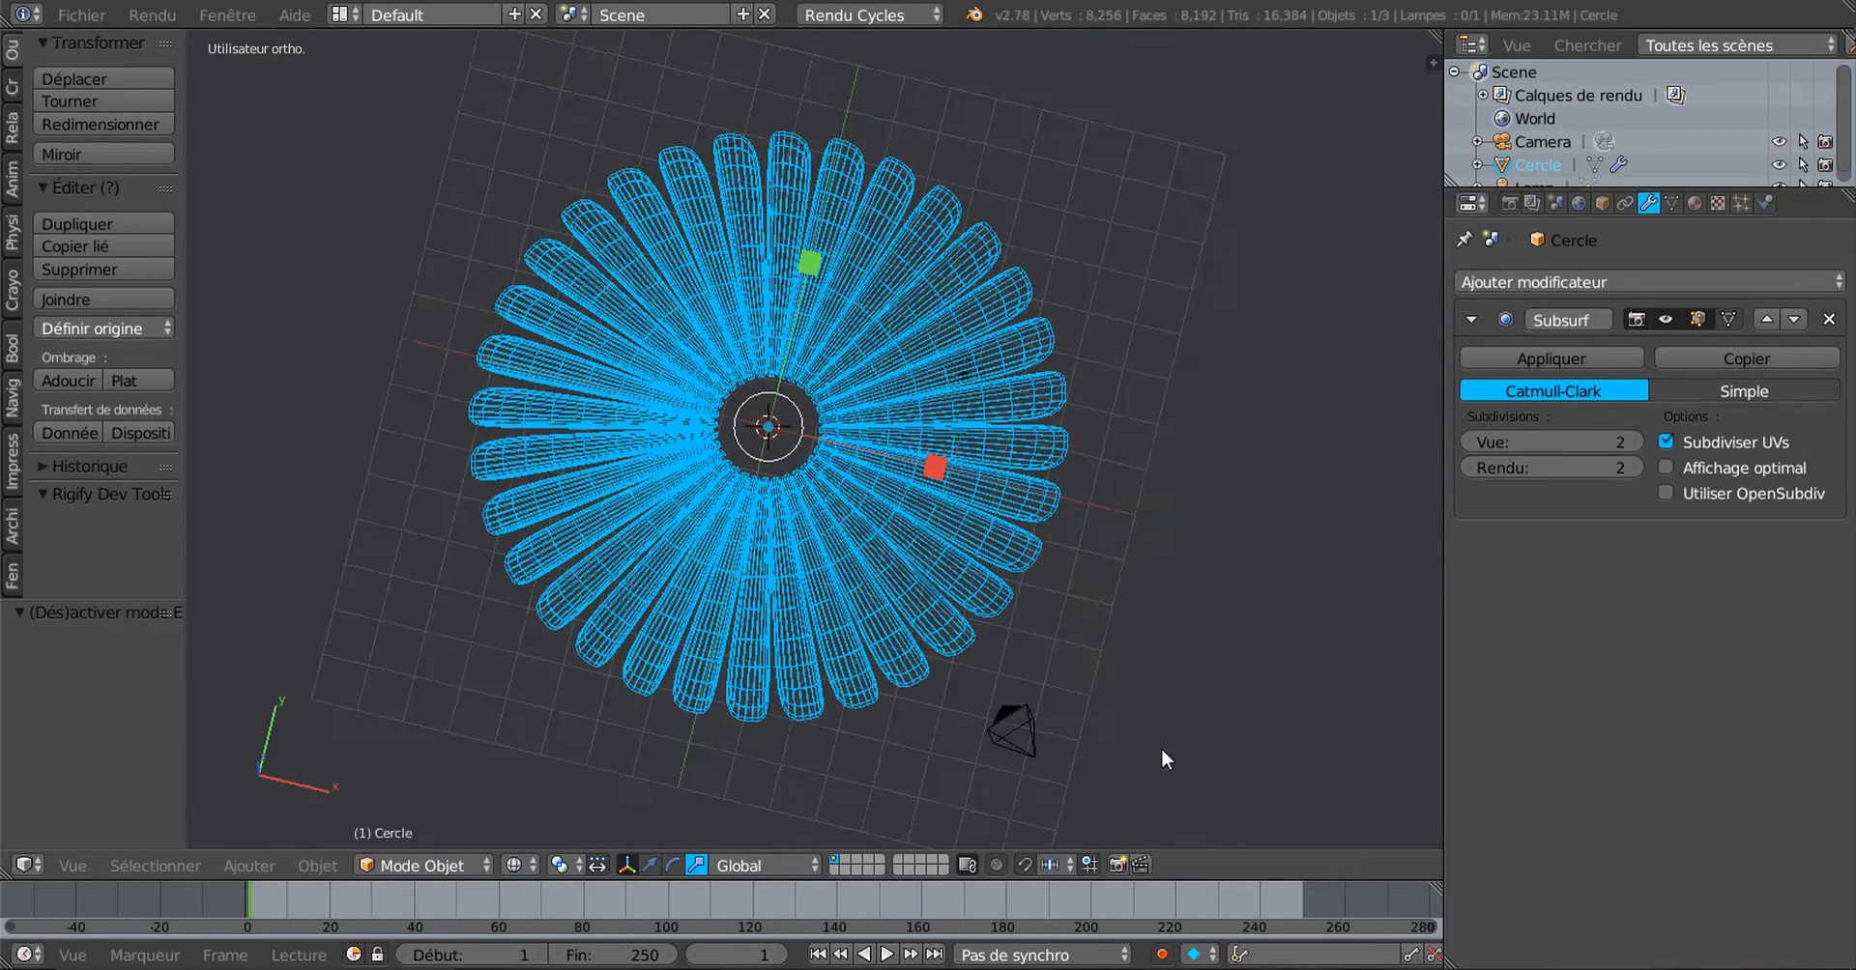
pyautogui.scroll(1, 1161, 740)
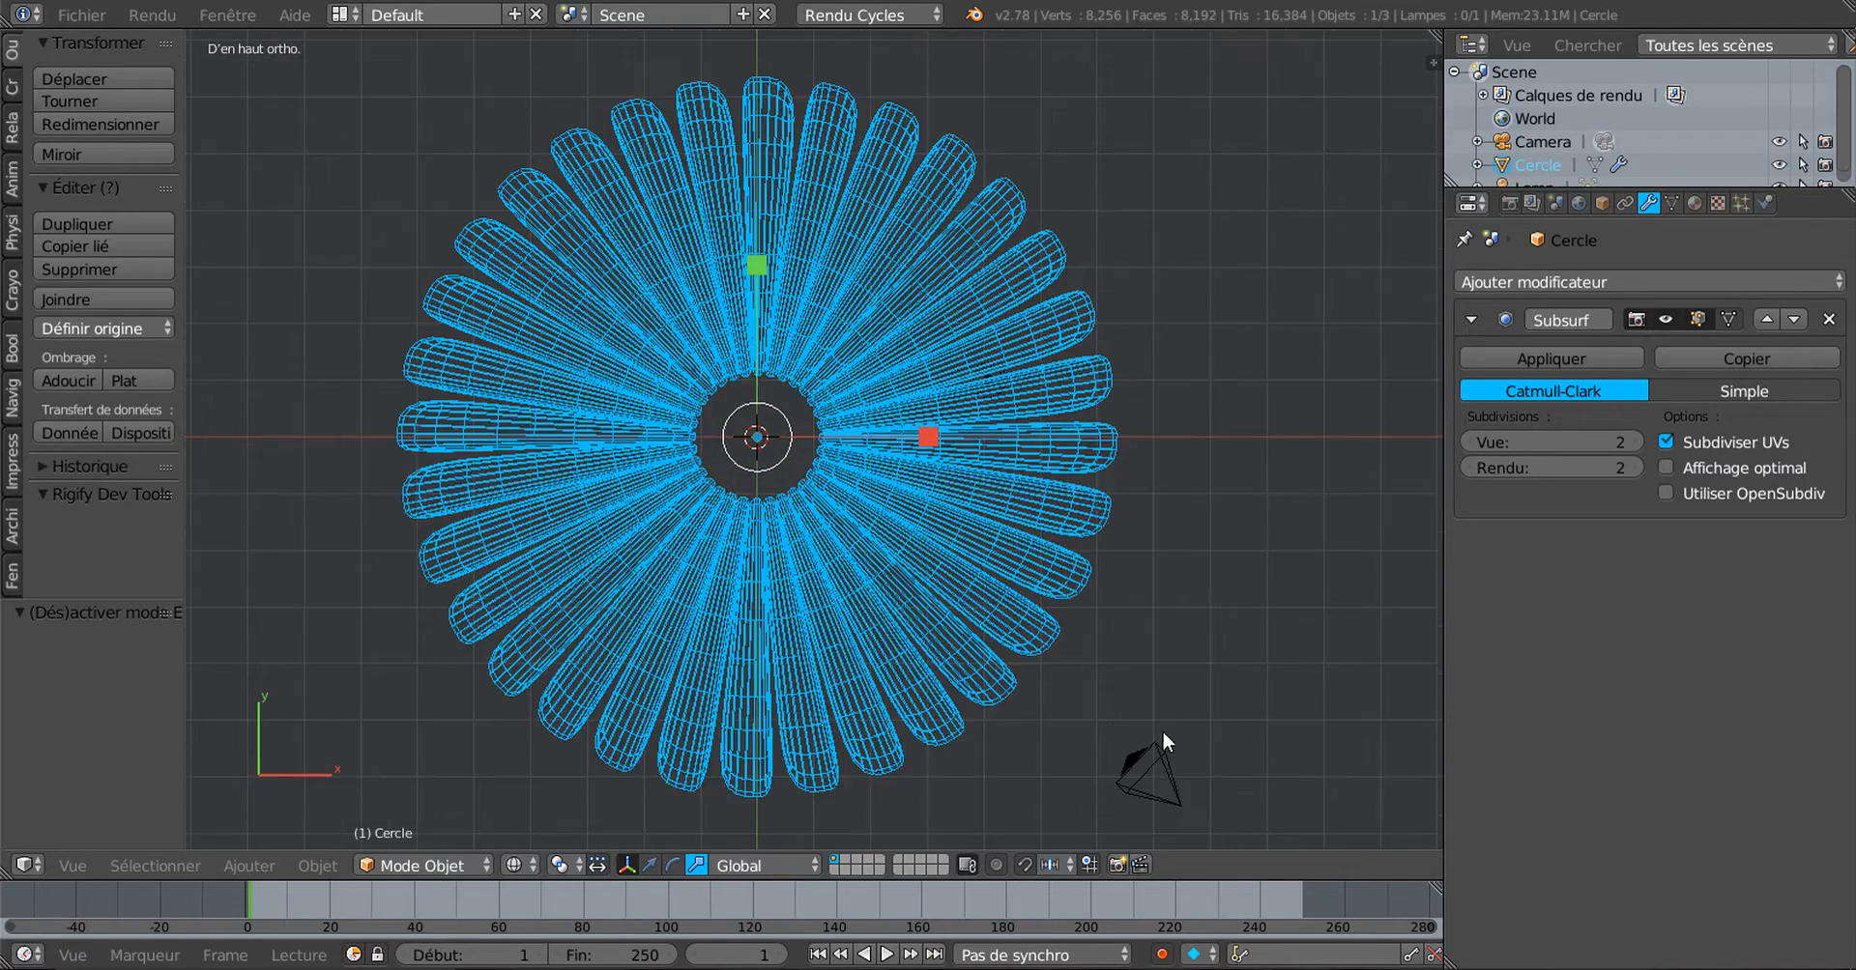
pyautogui.press('Tab')
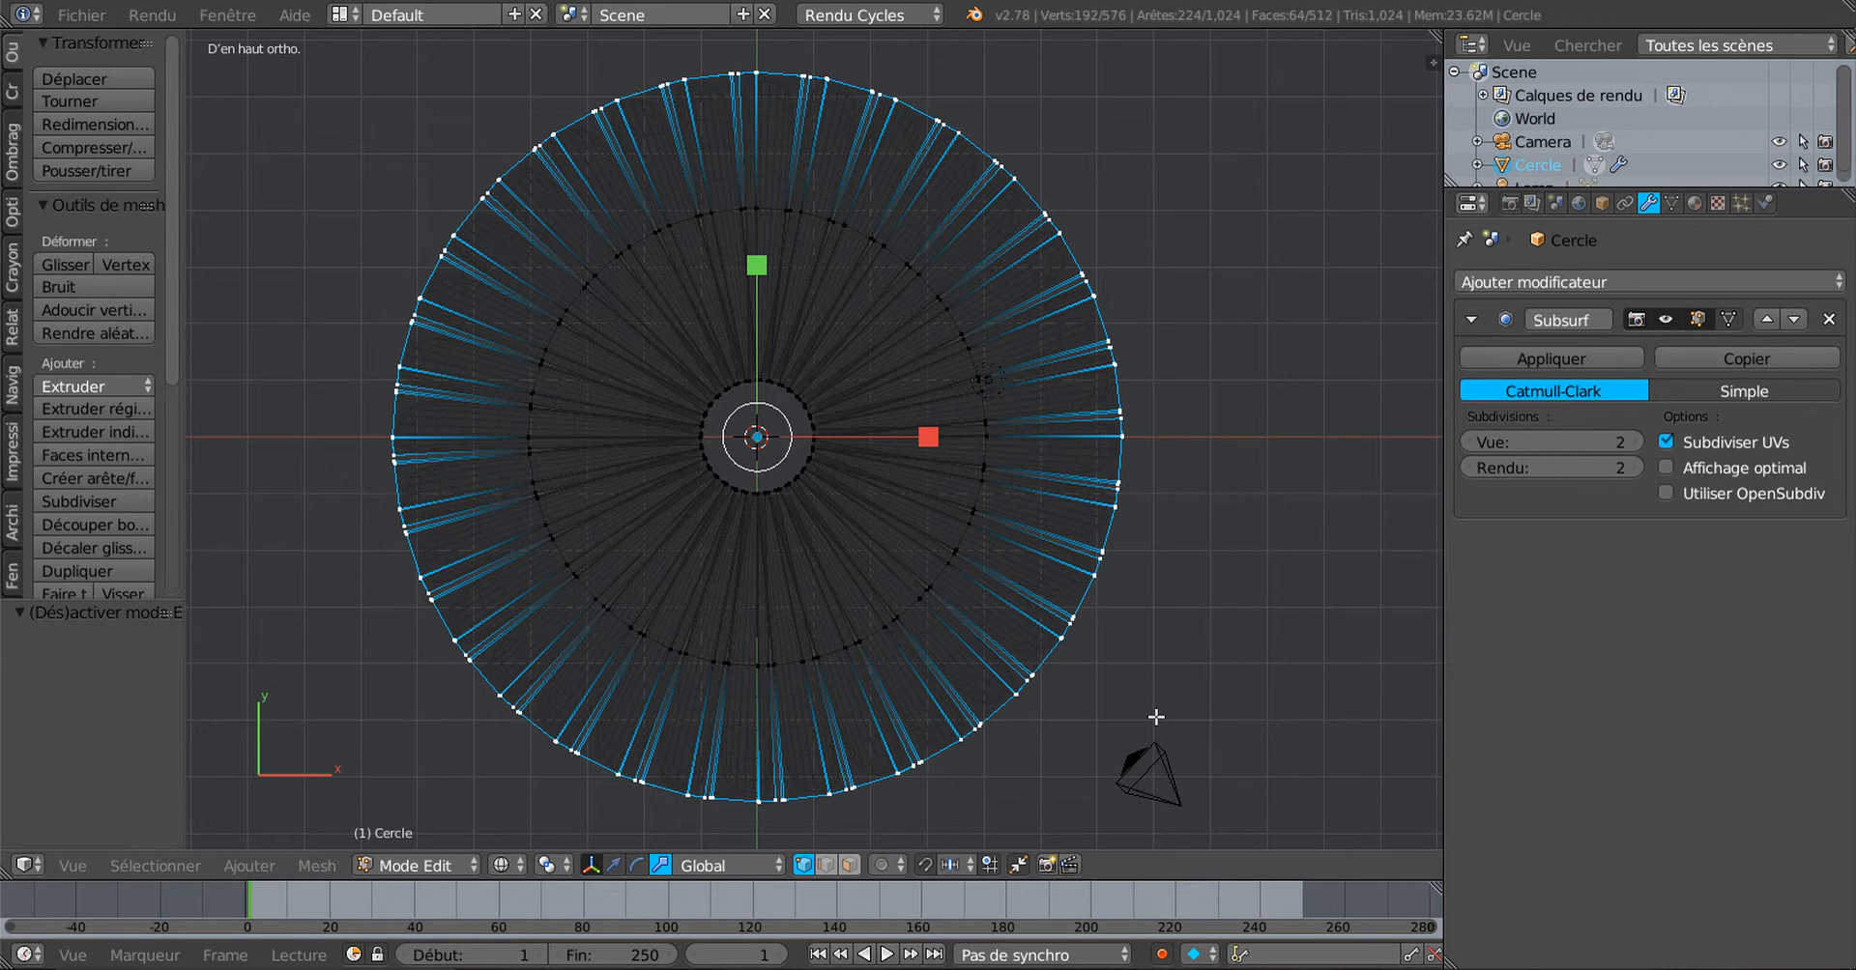
pyautogui.click(549, 866)
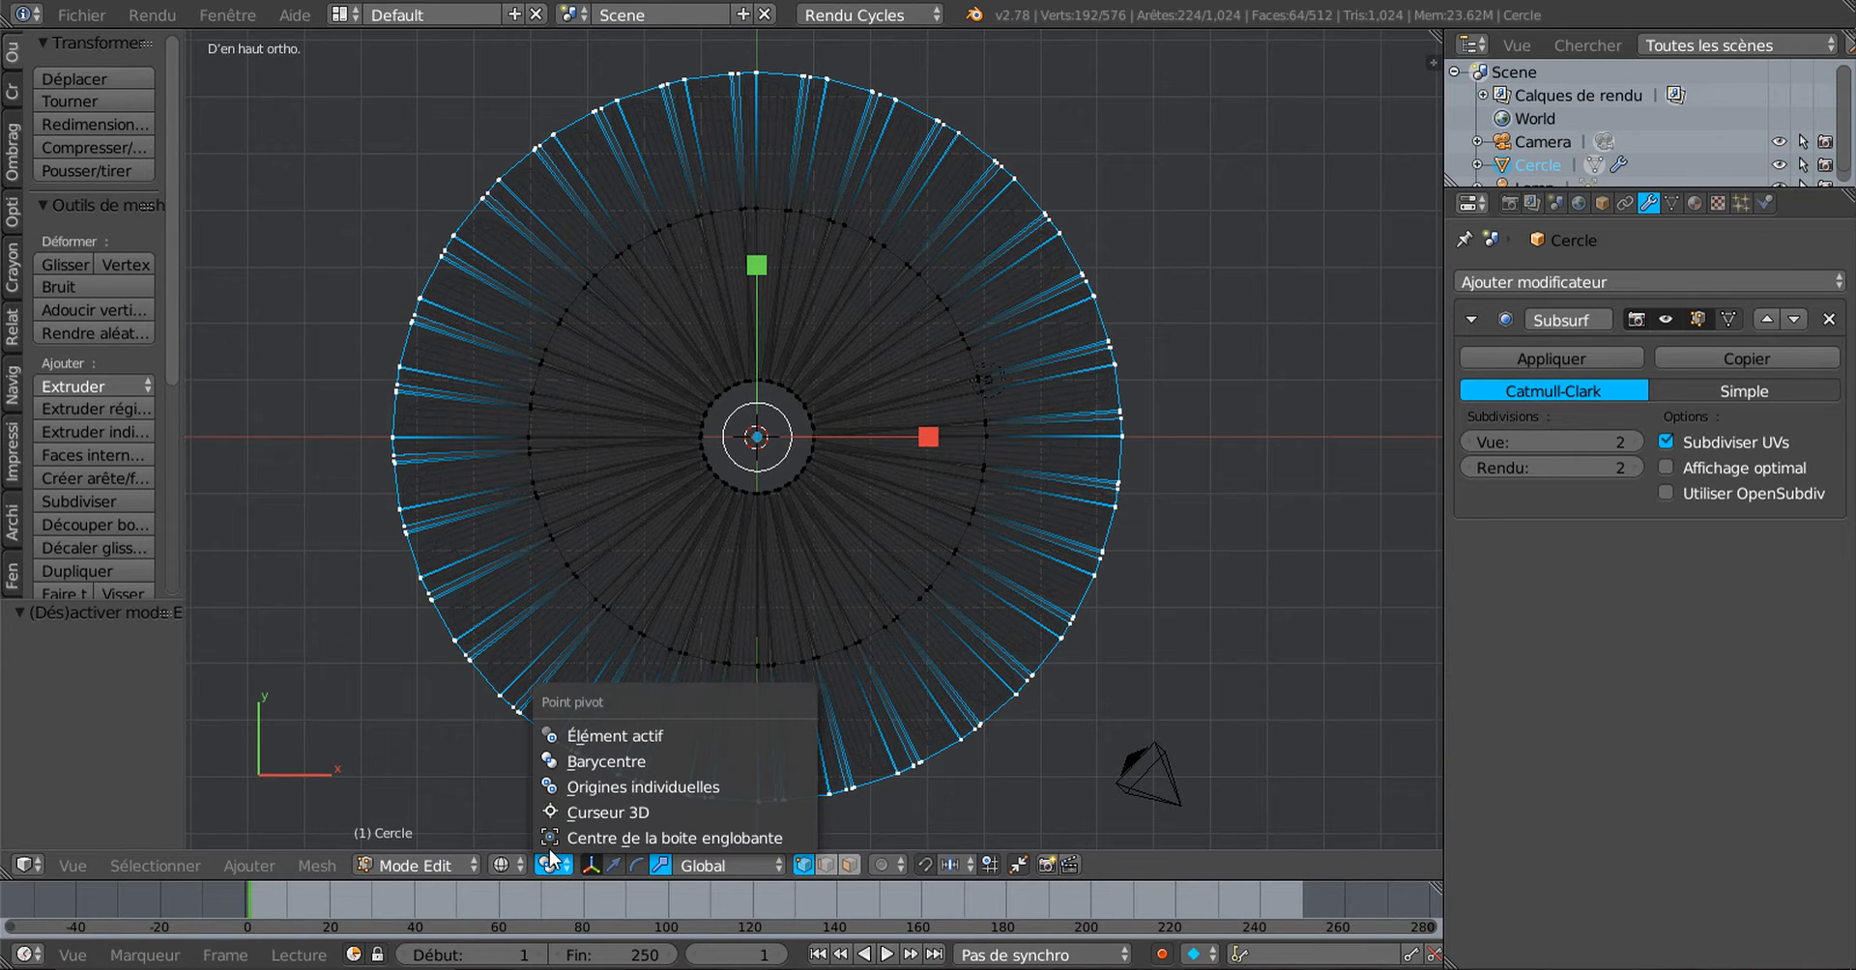
pyautogui.click(578, 787)
pyautogui.press('Tab')
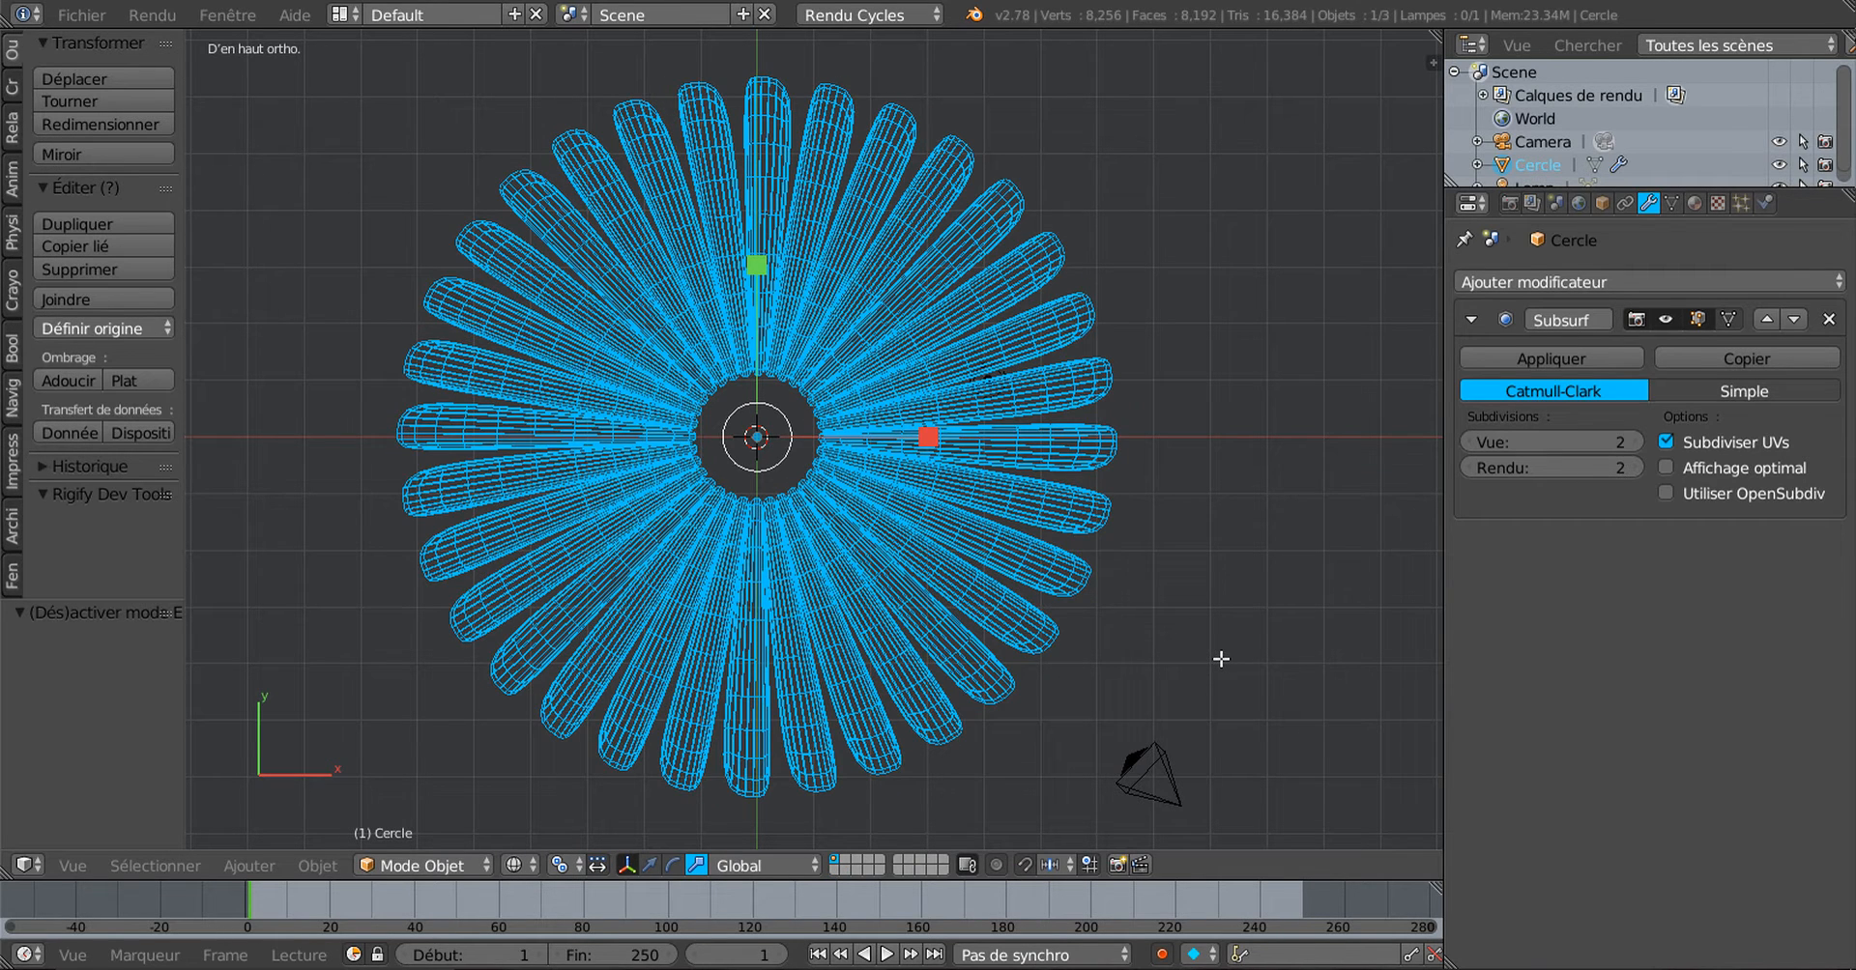
pyautogui.press('Tab')
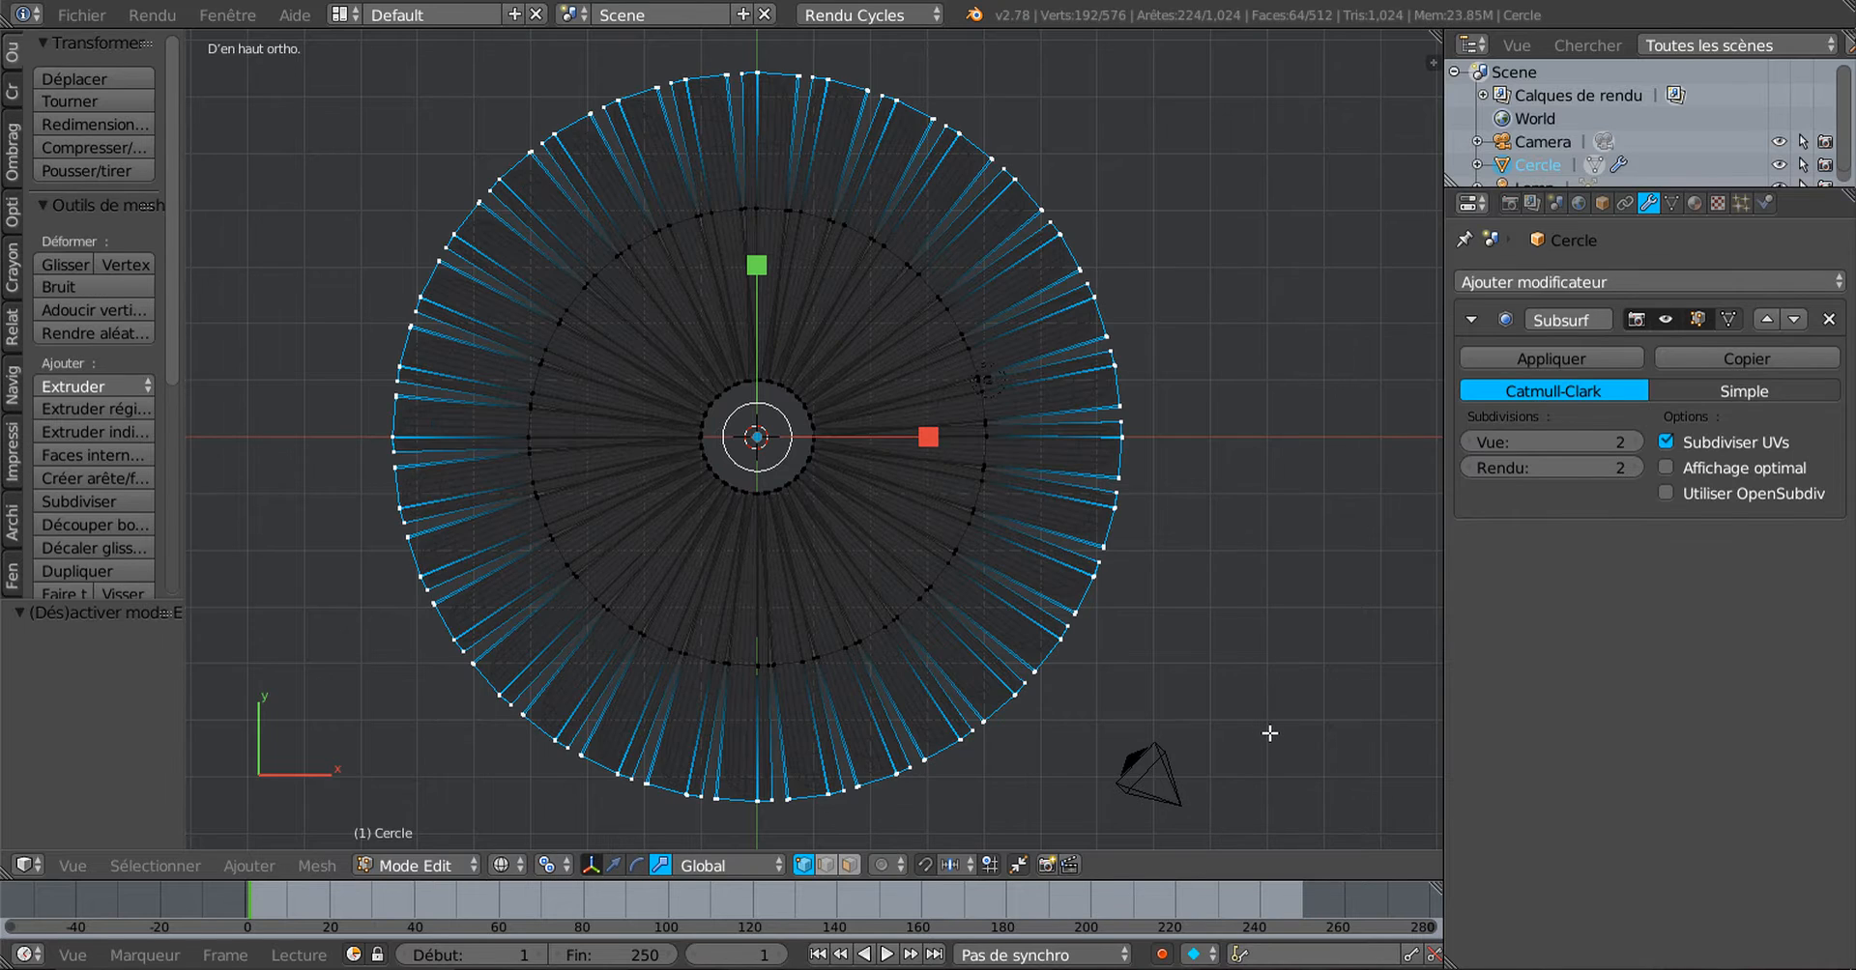
pyautogui.press('s')
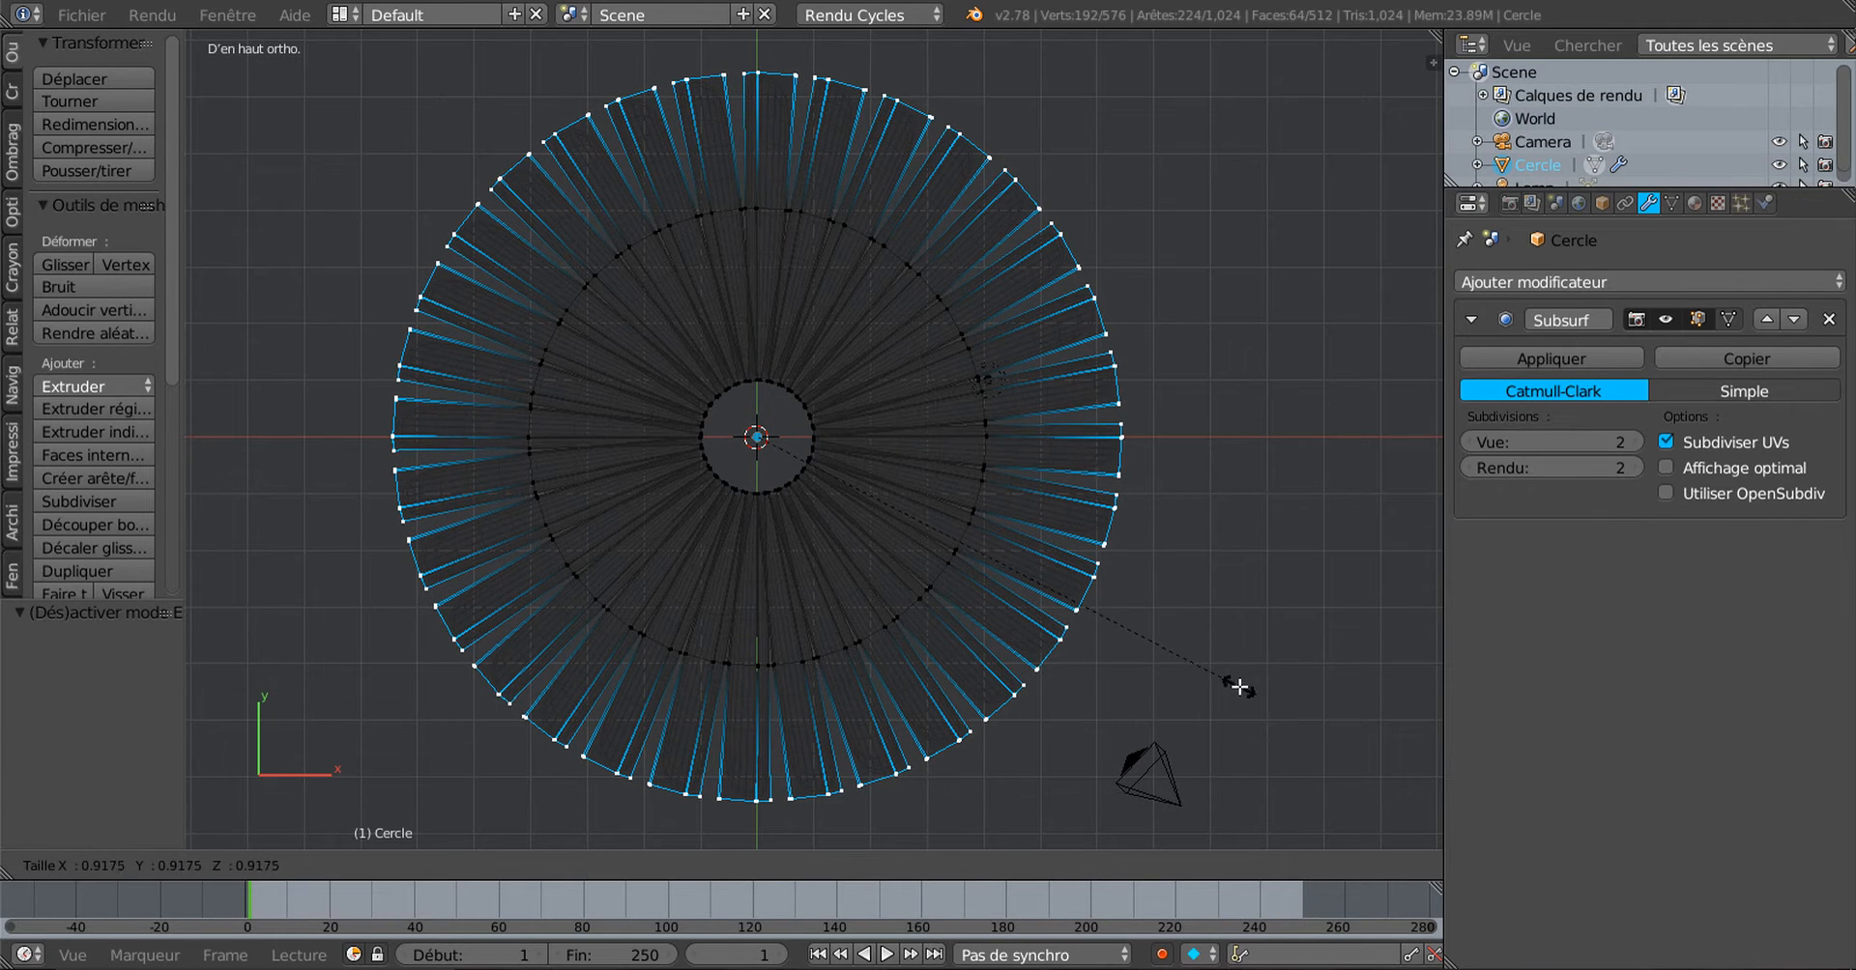
pyautogui.click(1240, 688)
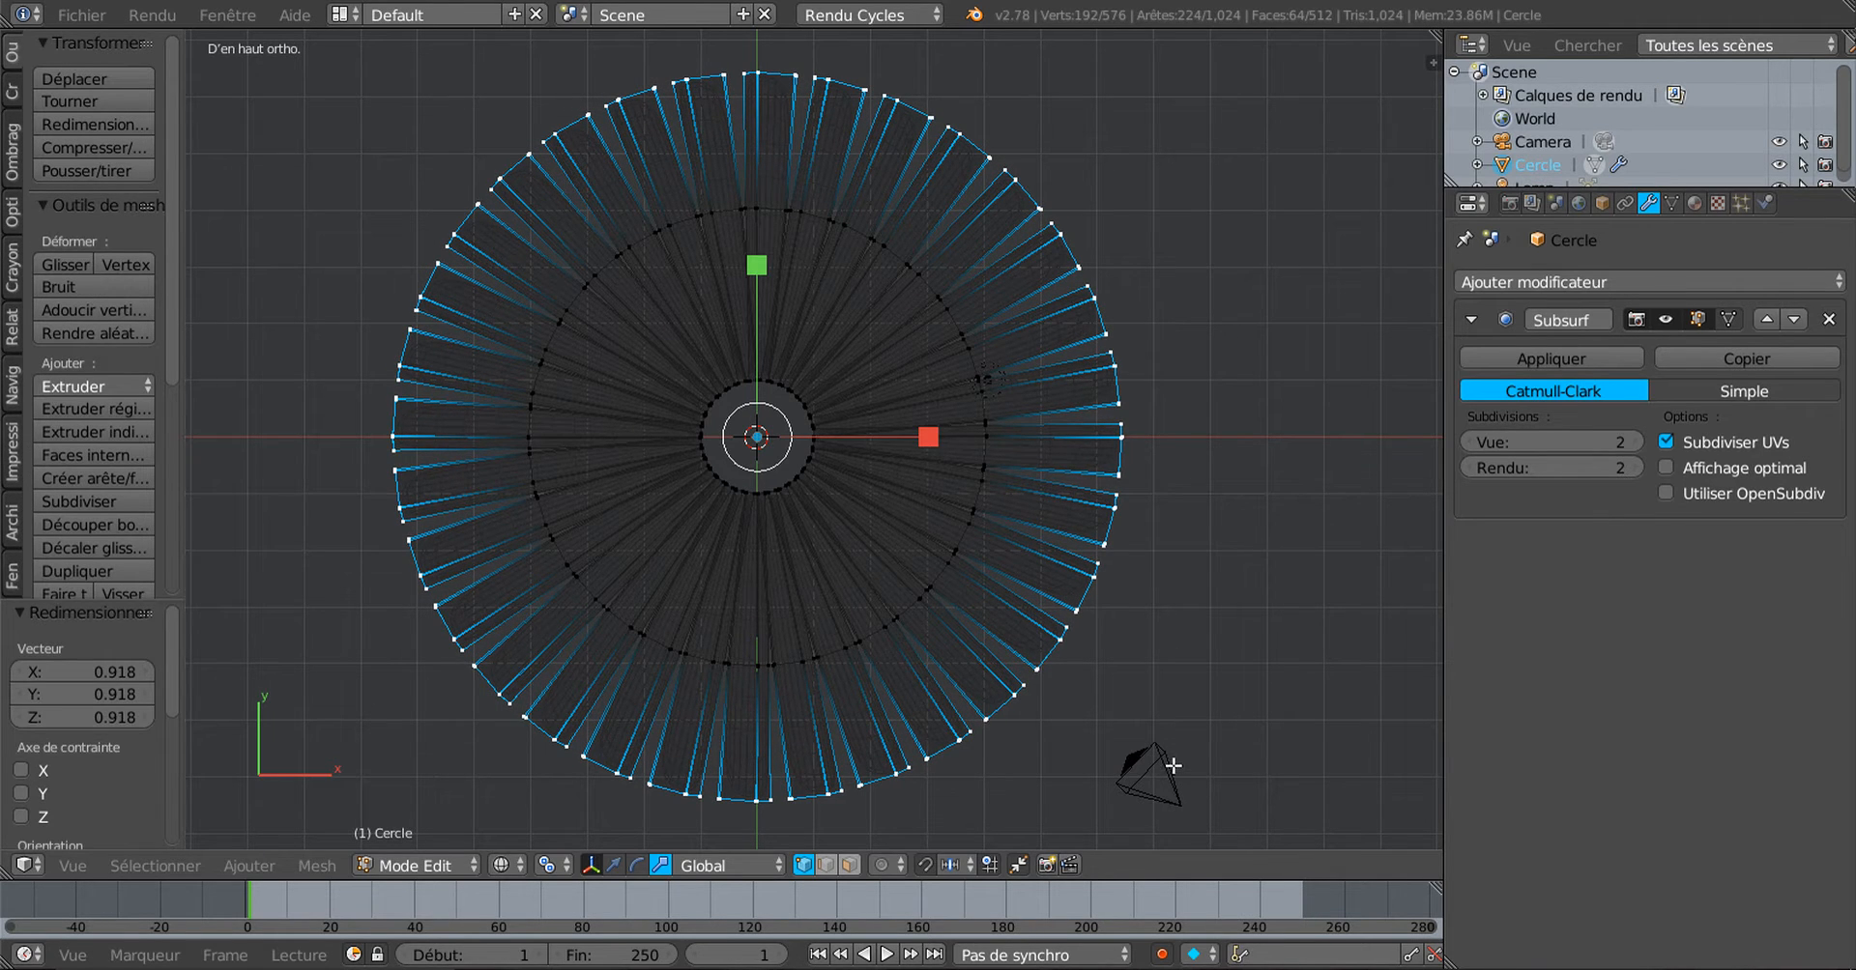
# Step: Set the pivot to Barycentre, rotate the blade tips by about -8°, and return to solid Object mode in top view
pyautogui.click(546, 865)
pyautogui.click(560, 763)
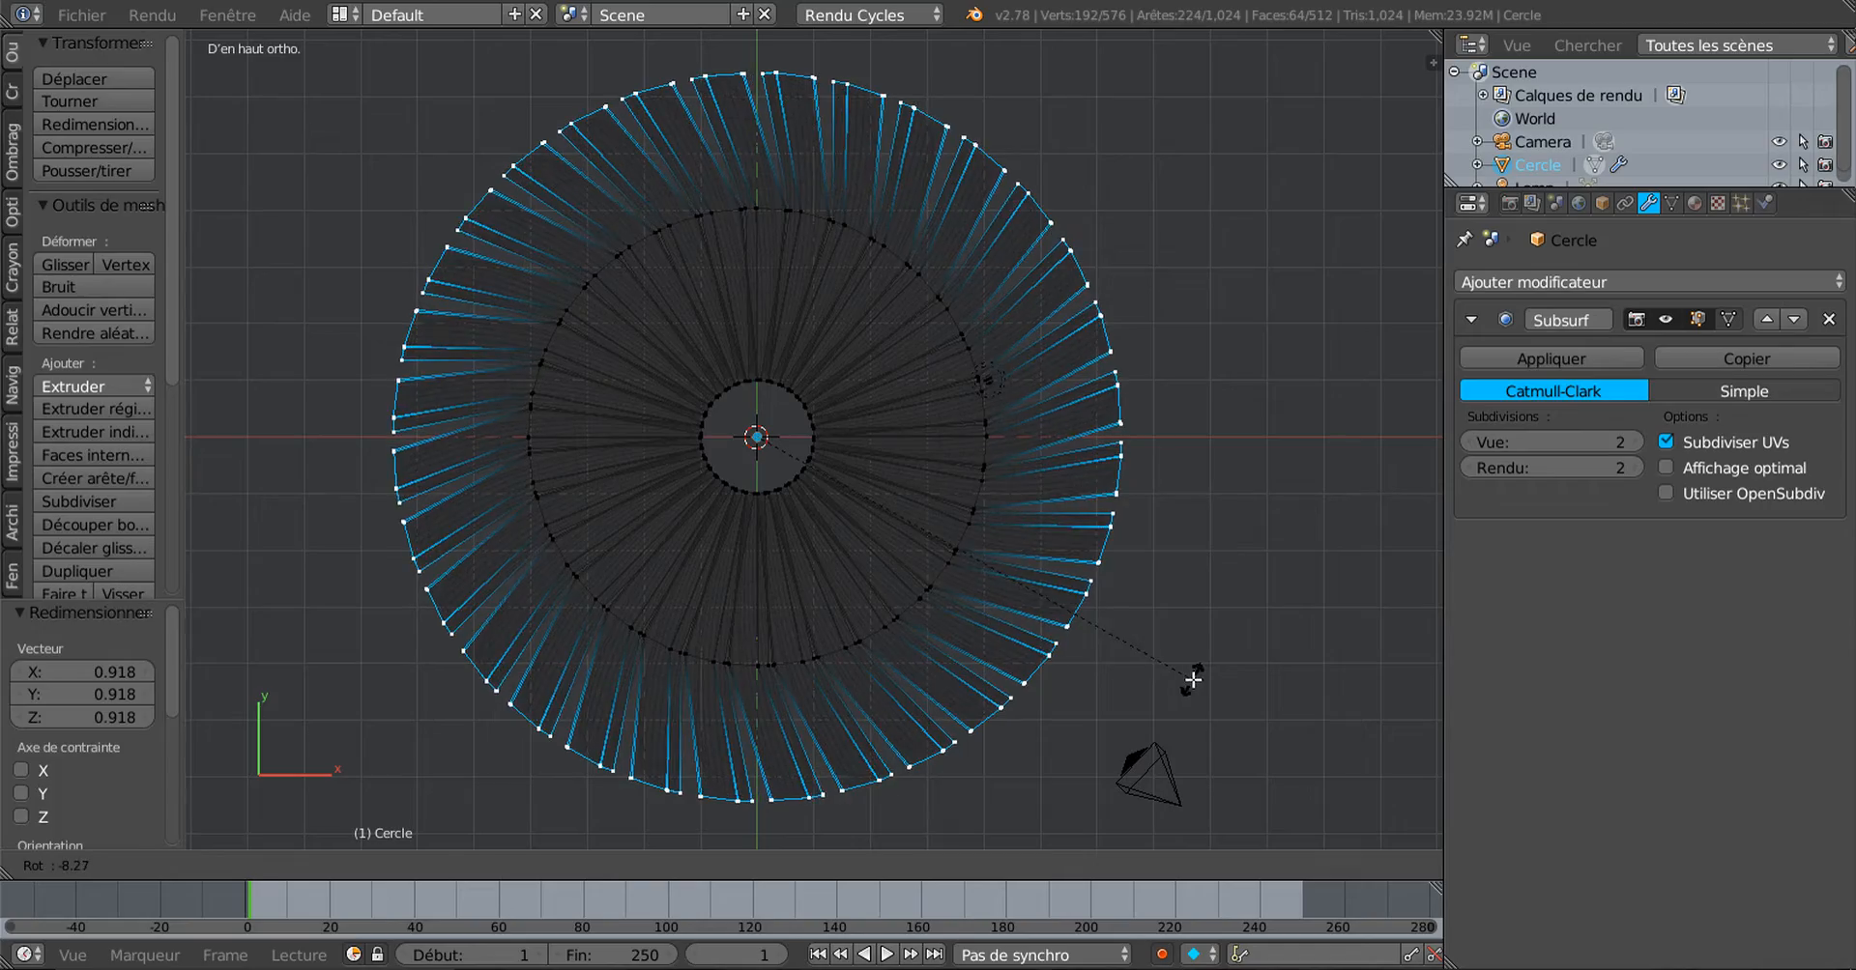
pyautogui.press('Tab')
pyautogui.moveTo(1192, 680)
pyautogui.mouseDown(button='middle')
pyautogui.moveTo(1163, 680)
pyautogui.moveTo(1081, 565)
pyautogui.moveTo(1053, 441)
pyautogui.moveTo(1151, 758)
pyautogui.moveTo(1135, 787)
pyautogui.moveTo(1098, 779)
pyautogui.moveTo(1092, 824)
pyautogui.mouseUp(button='middle')
pyautogui.press('Tab')
pyautogui.press('Tab')
pyautogui.press('z')
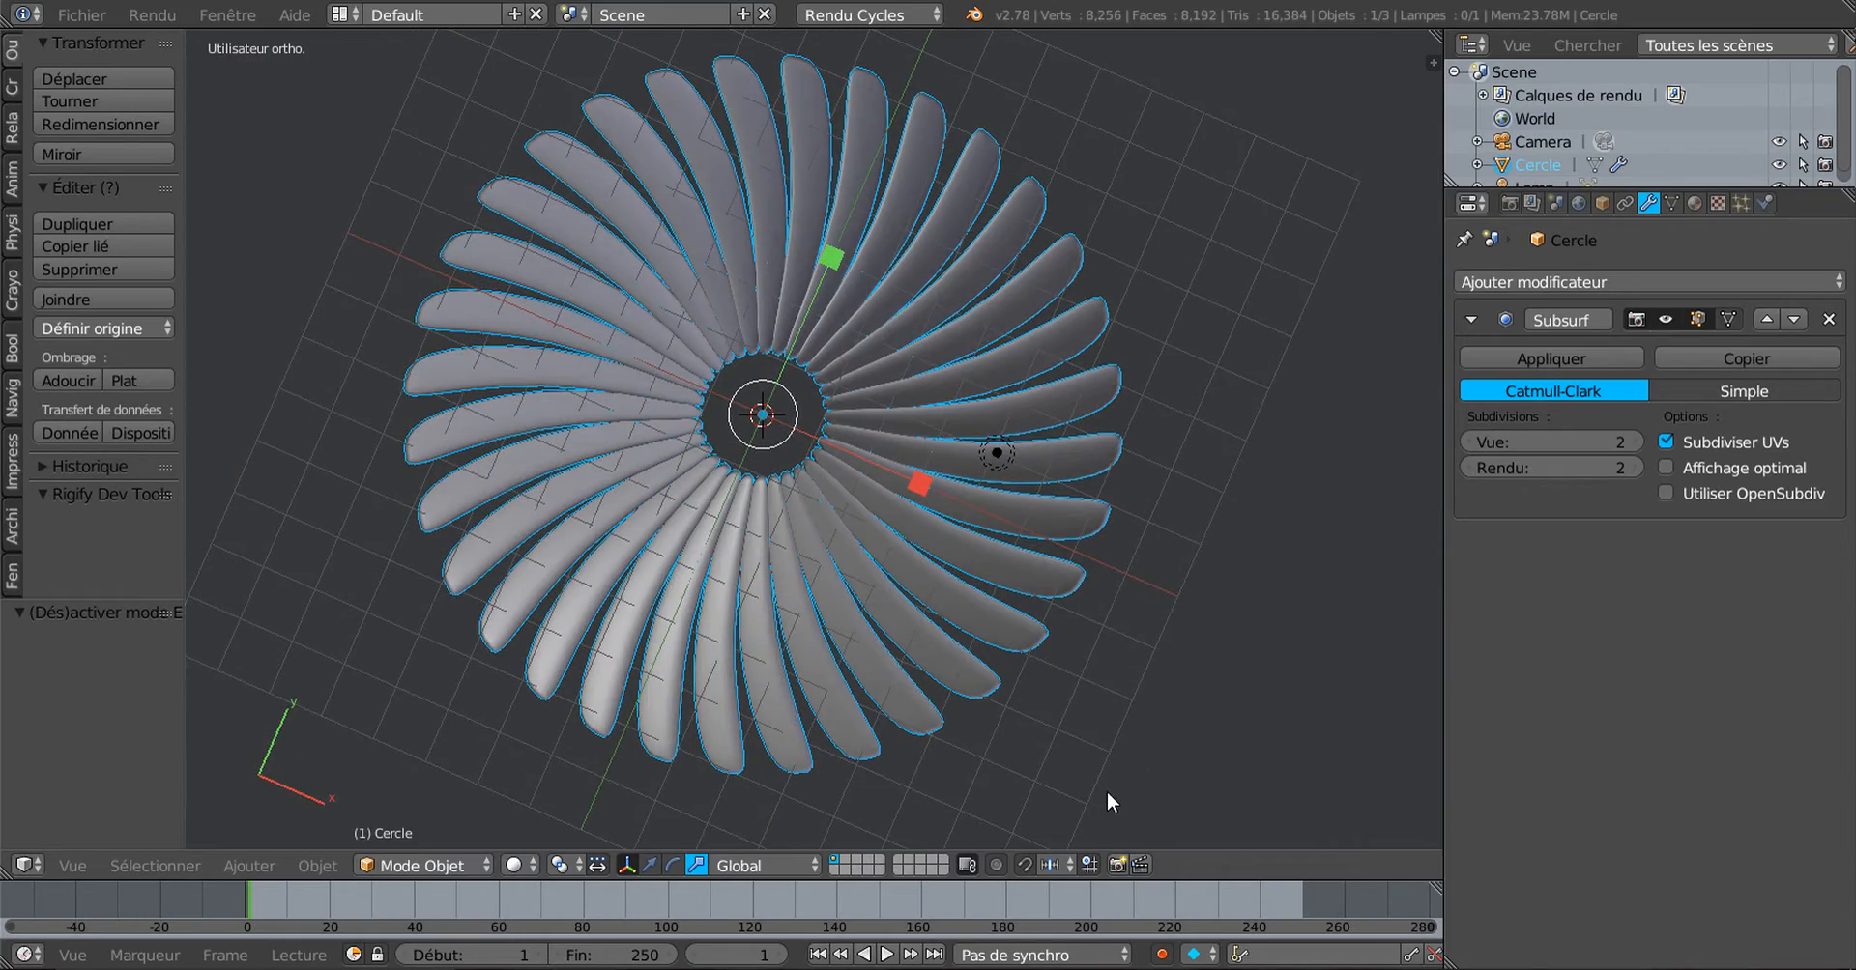
pyautogui.press('KP_1')
pyautogui.press('KP_7')
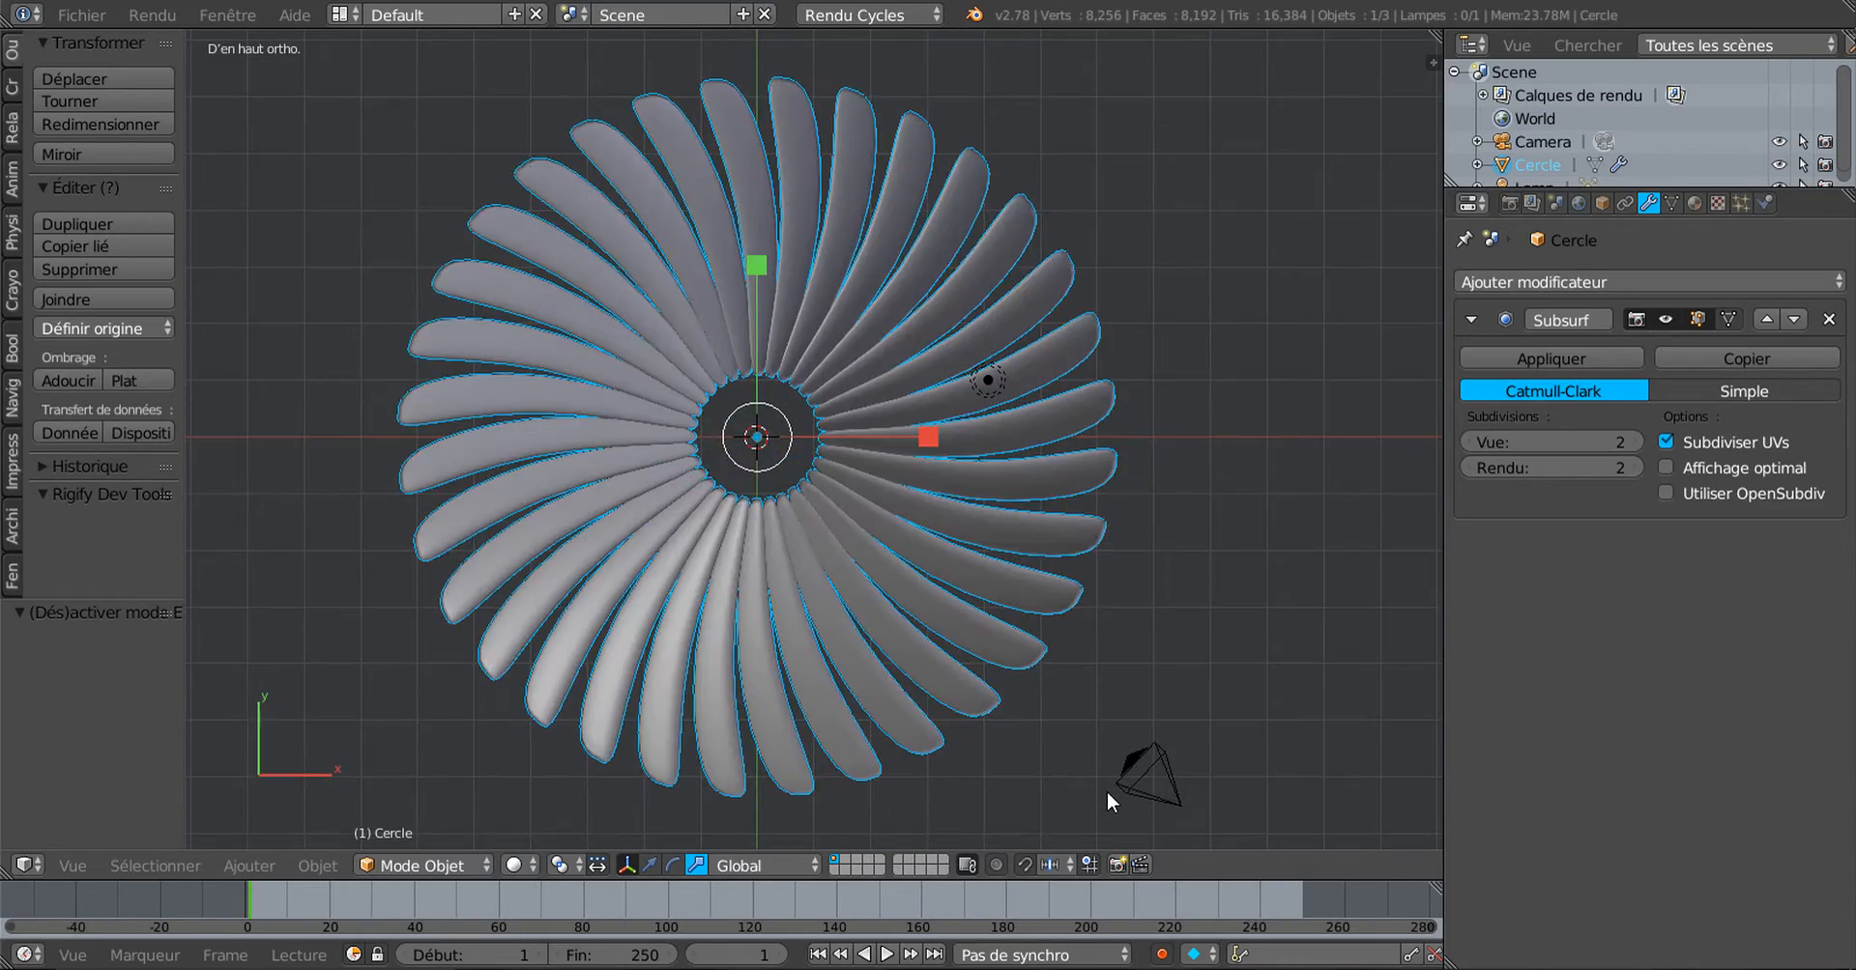
# Step: In Edit mode, set the pivot to individual origins and scale up the blade tips to widen each blade's outer end
pyautogui.press('Tab')
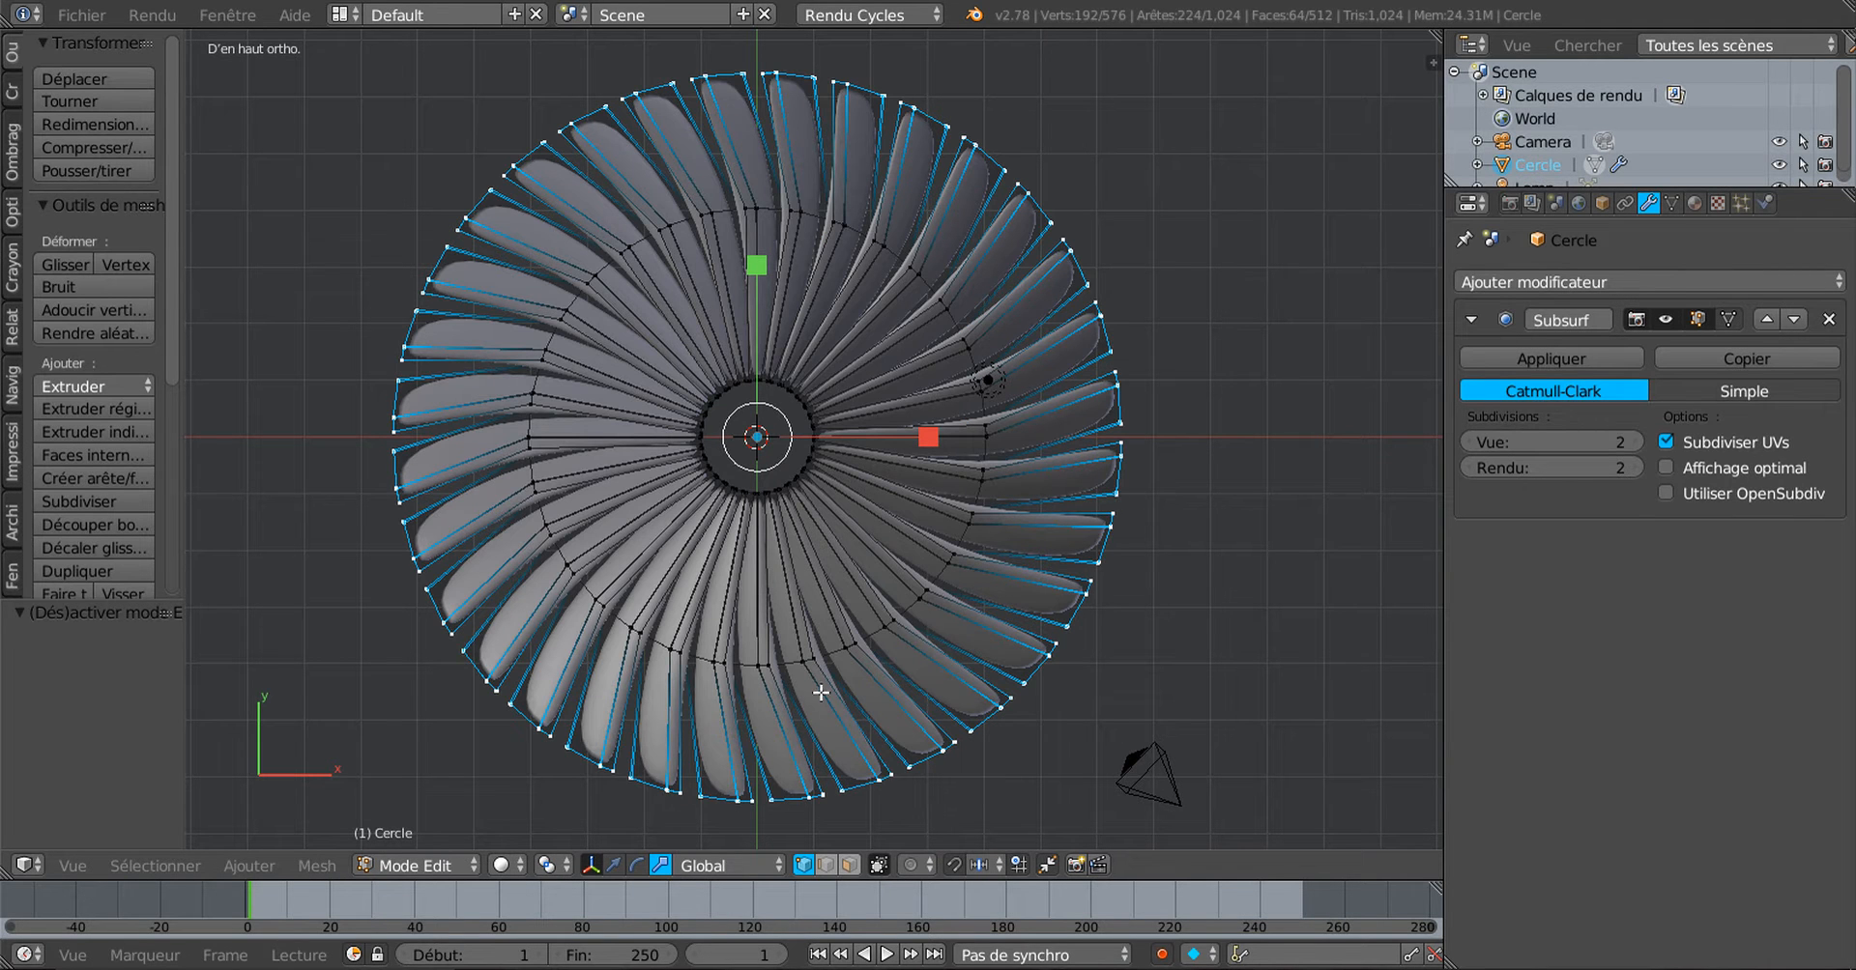
pyautogui.click(549, 866)
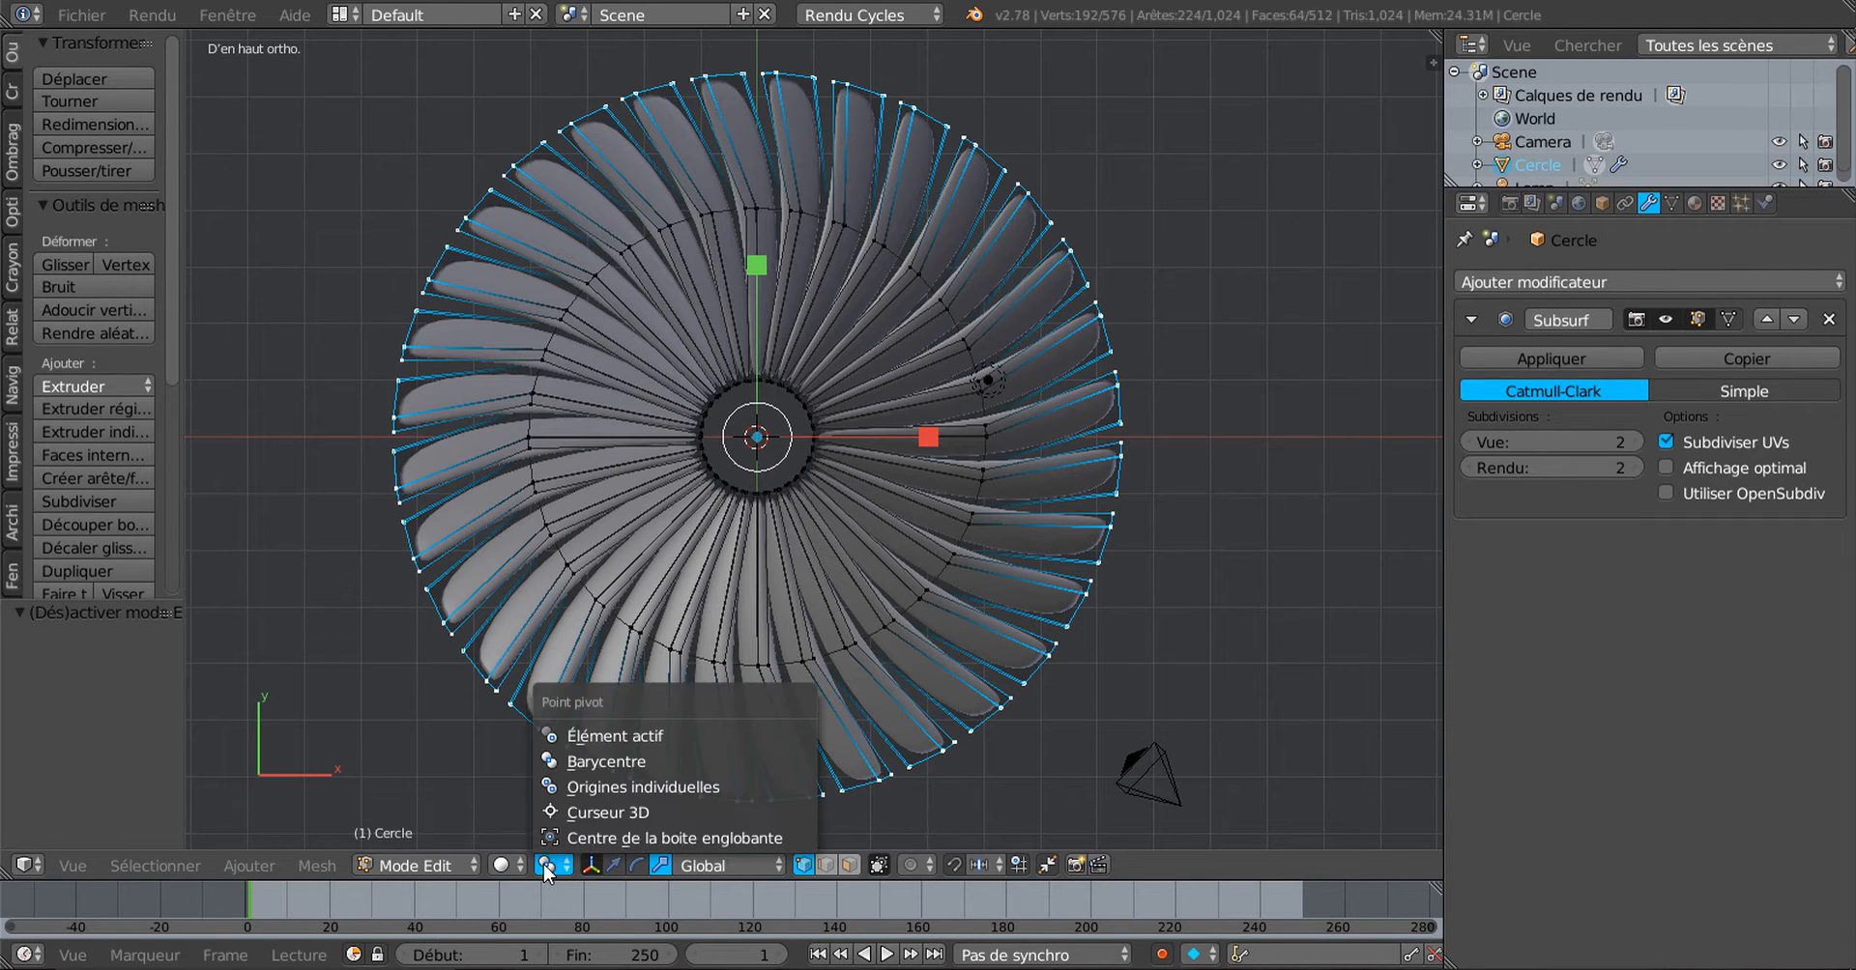
pyautogui.click(571, 789)
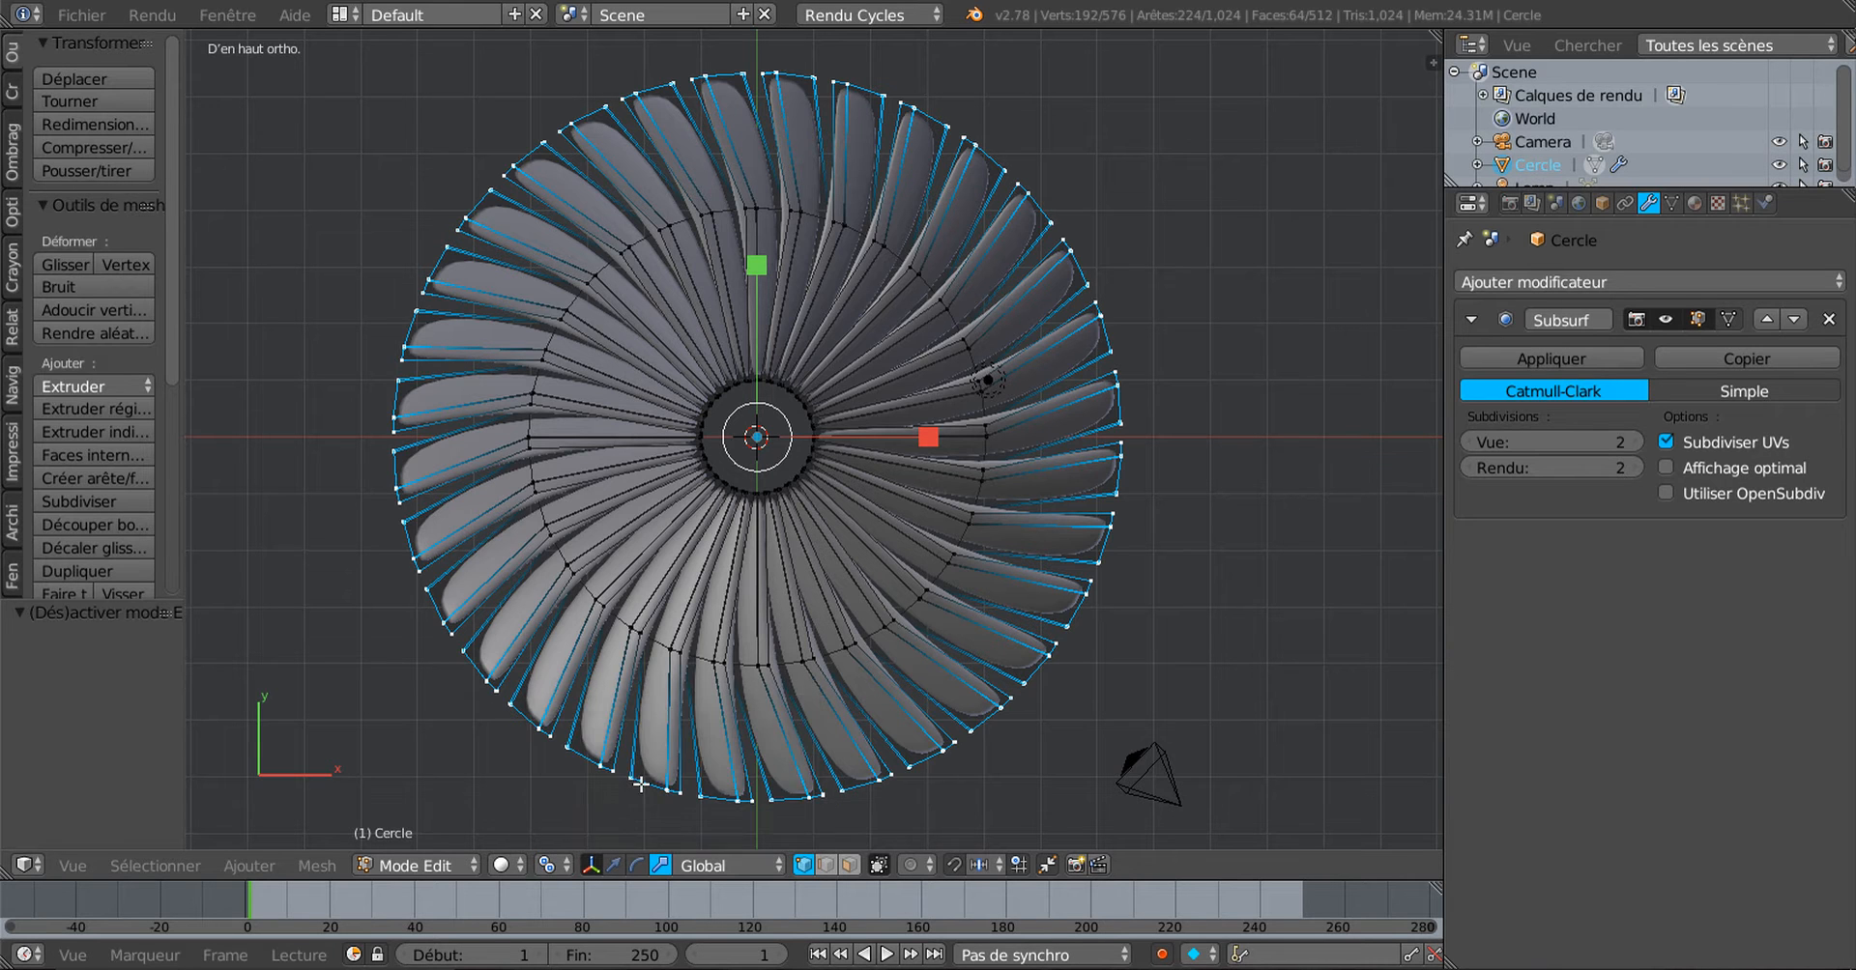
pyautogui.press('s')
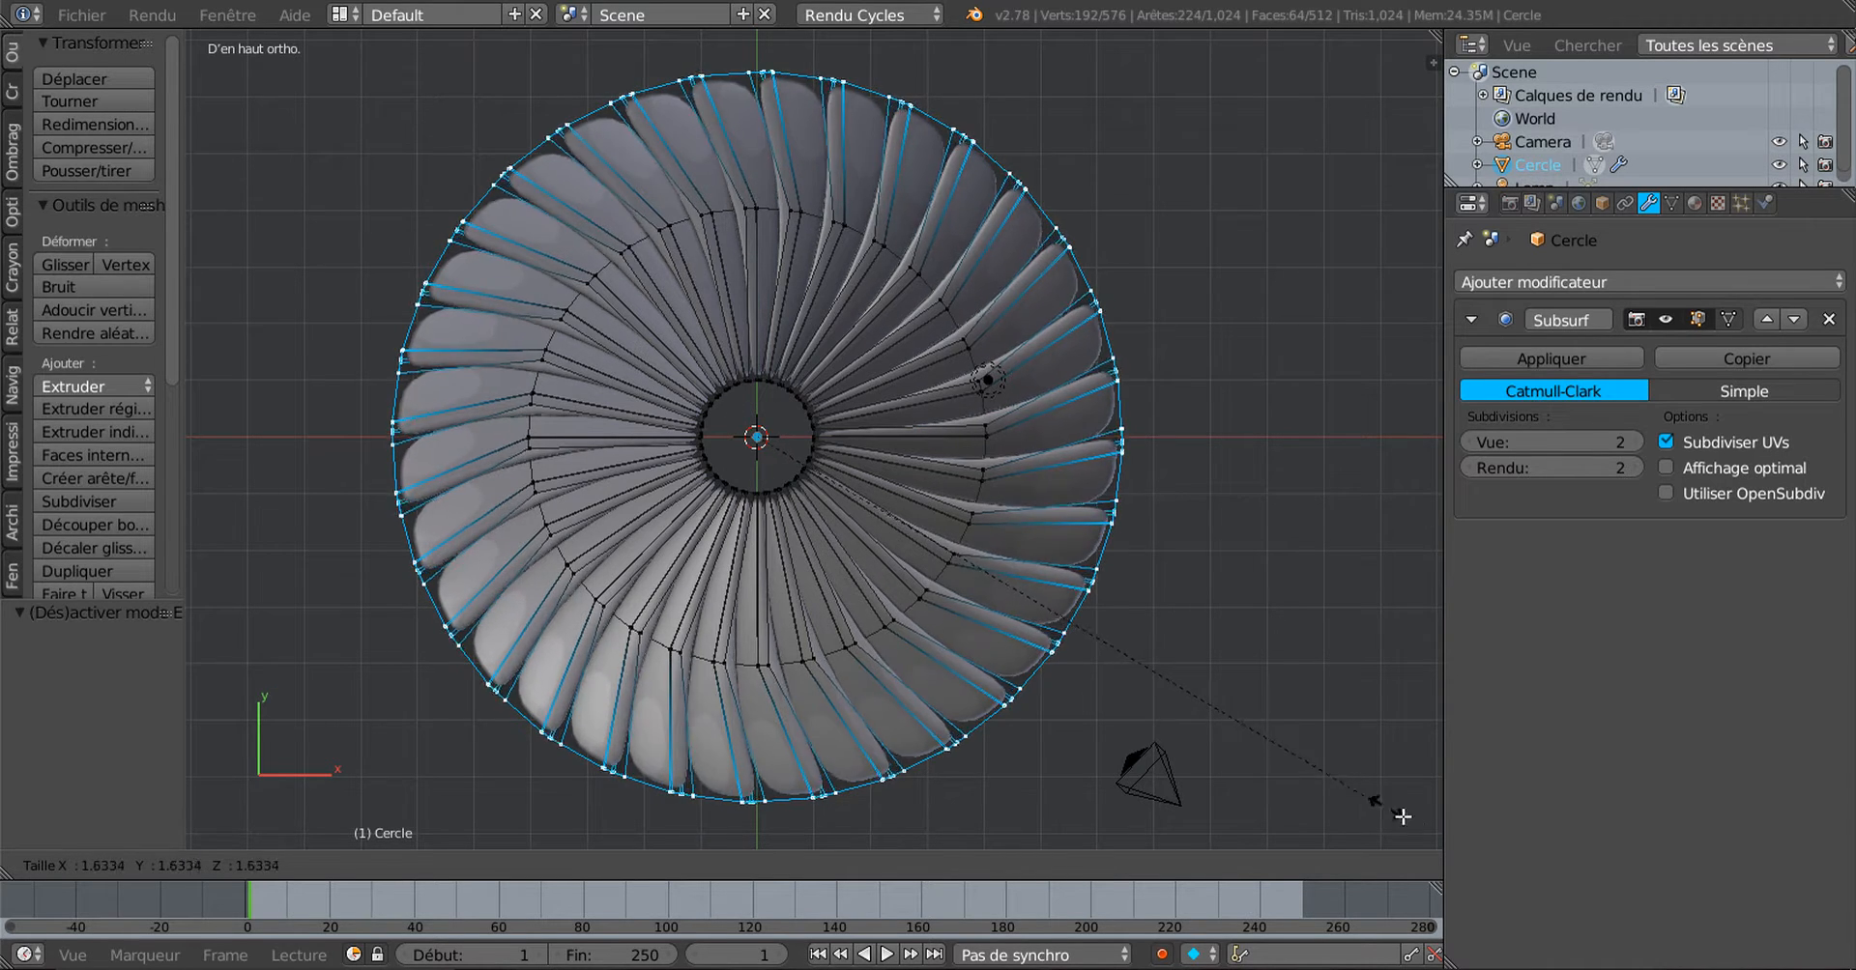
pyautogui.click(355, 104)
pyautogui.press('Tab')
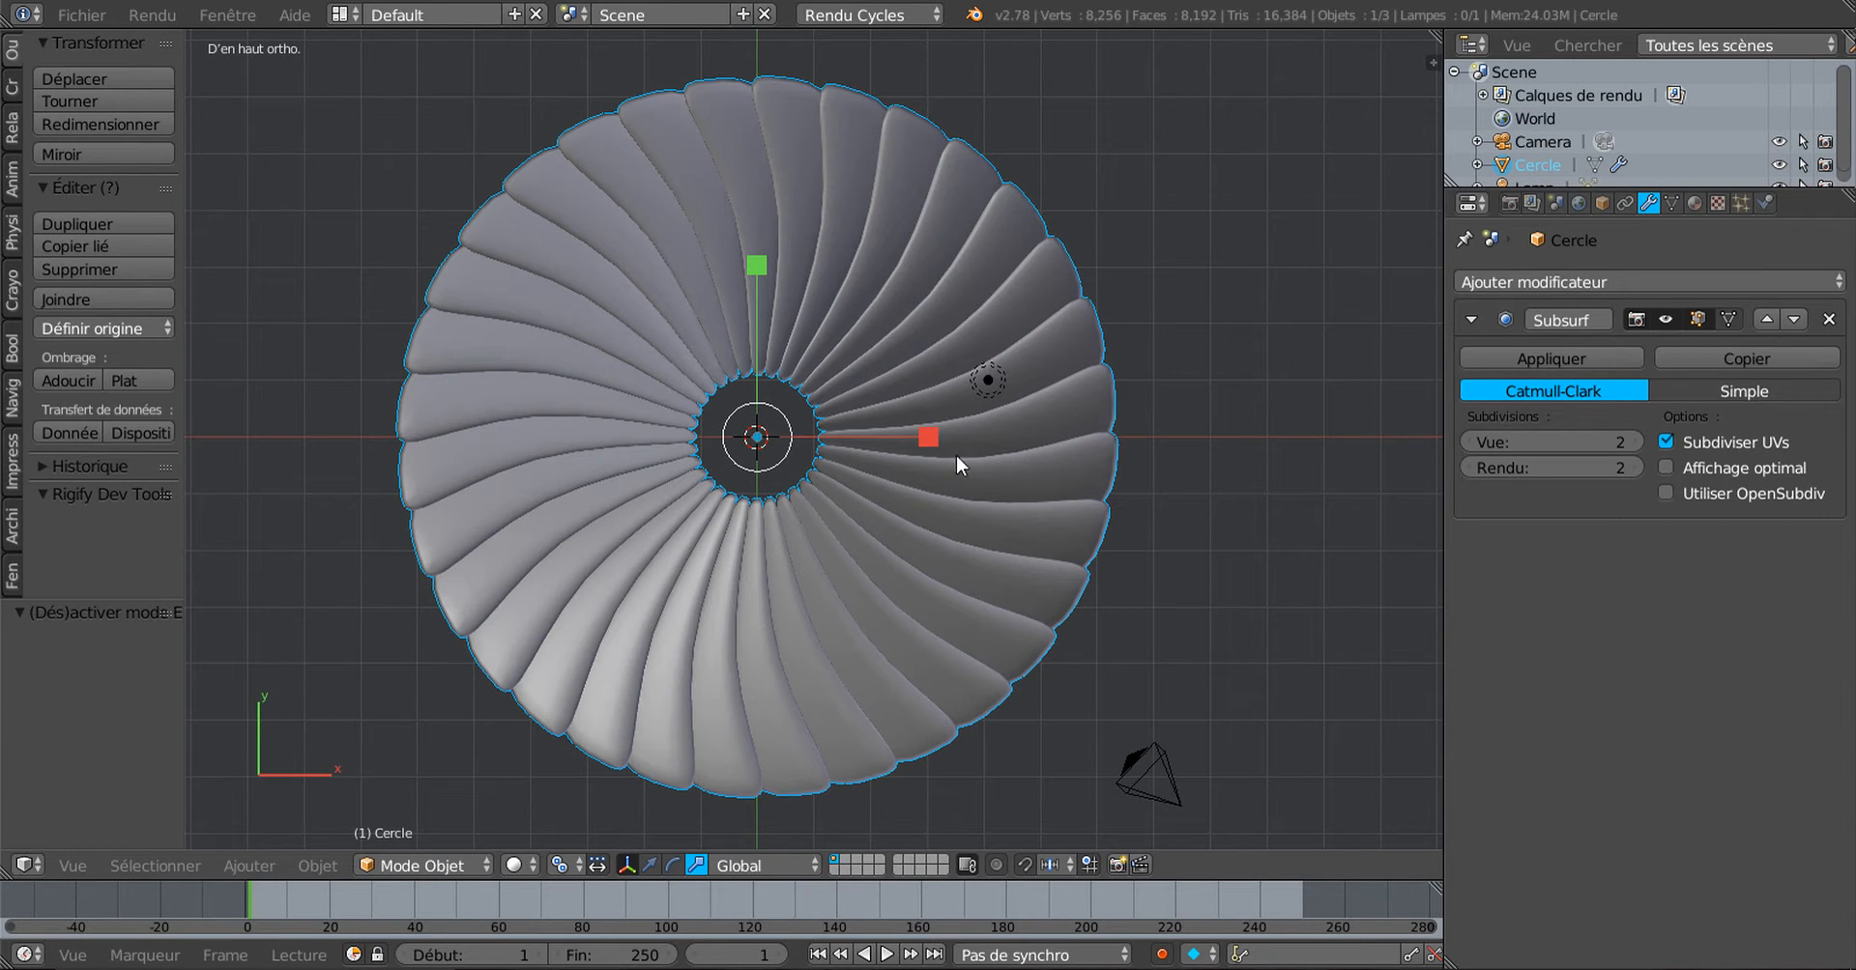
pyautogui.press('Tab')
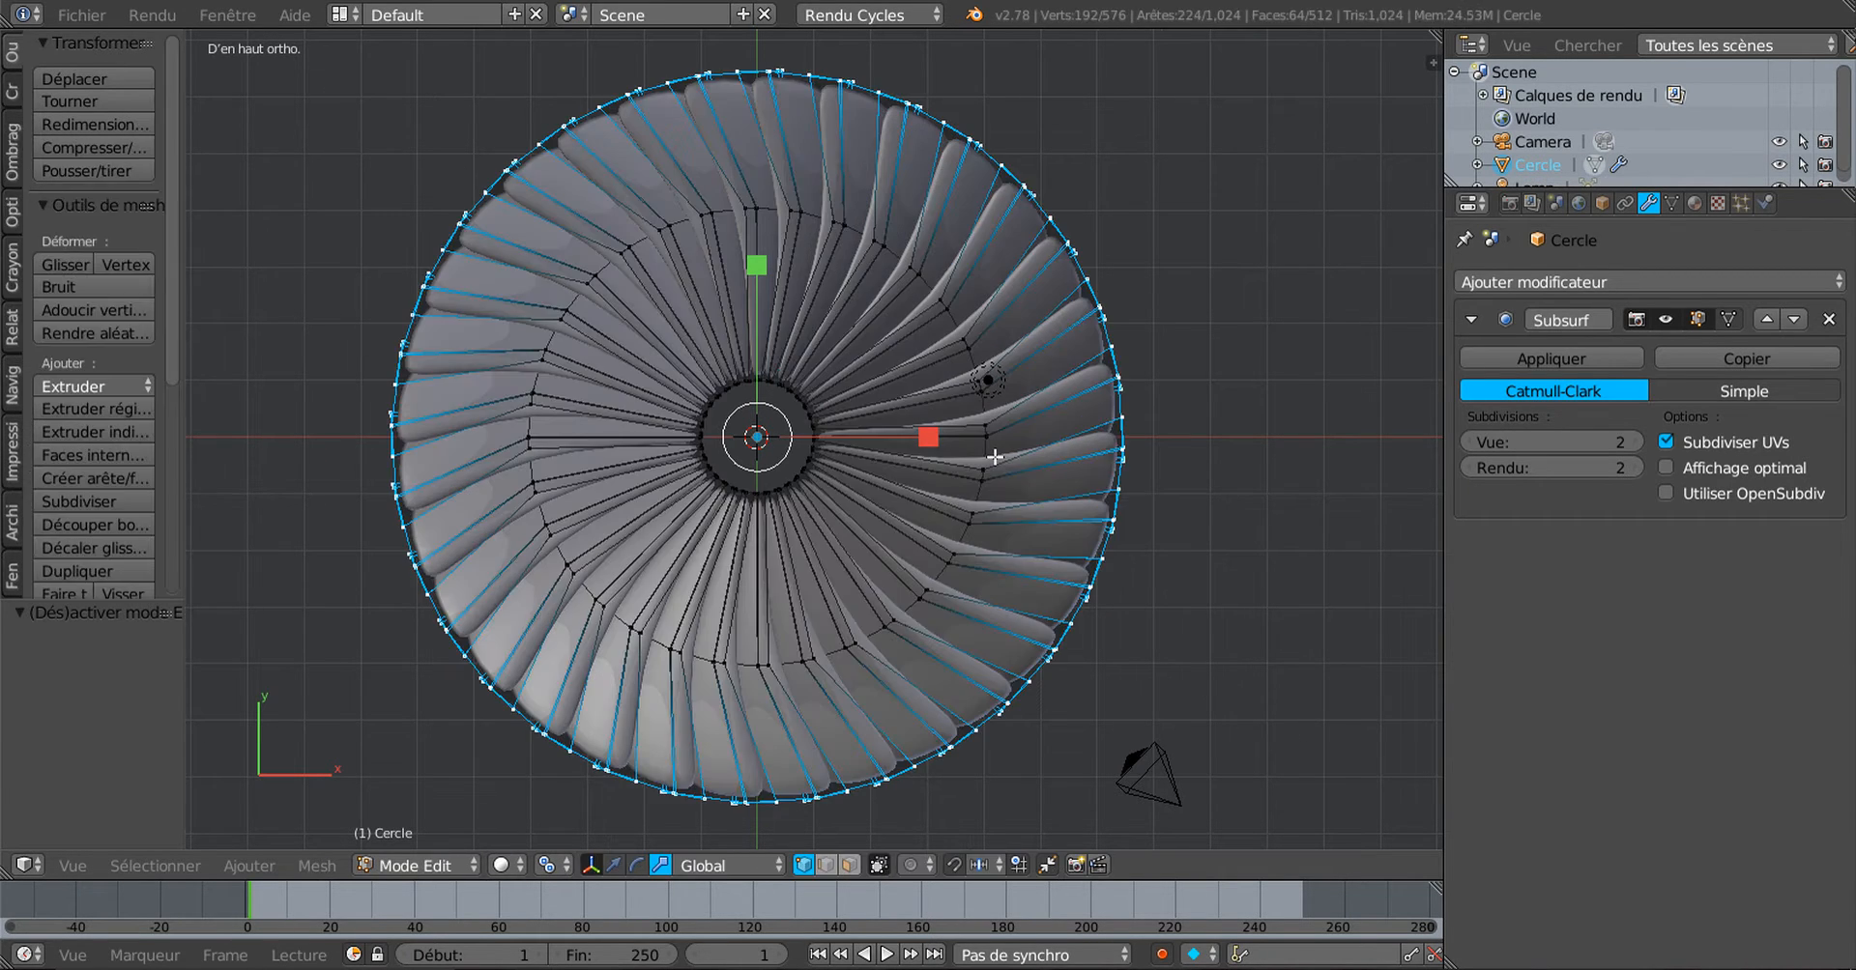
pyautogui.press('Tab')
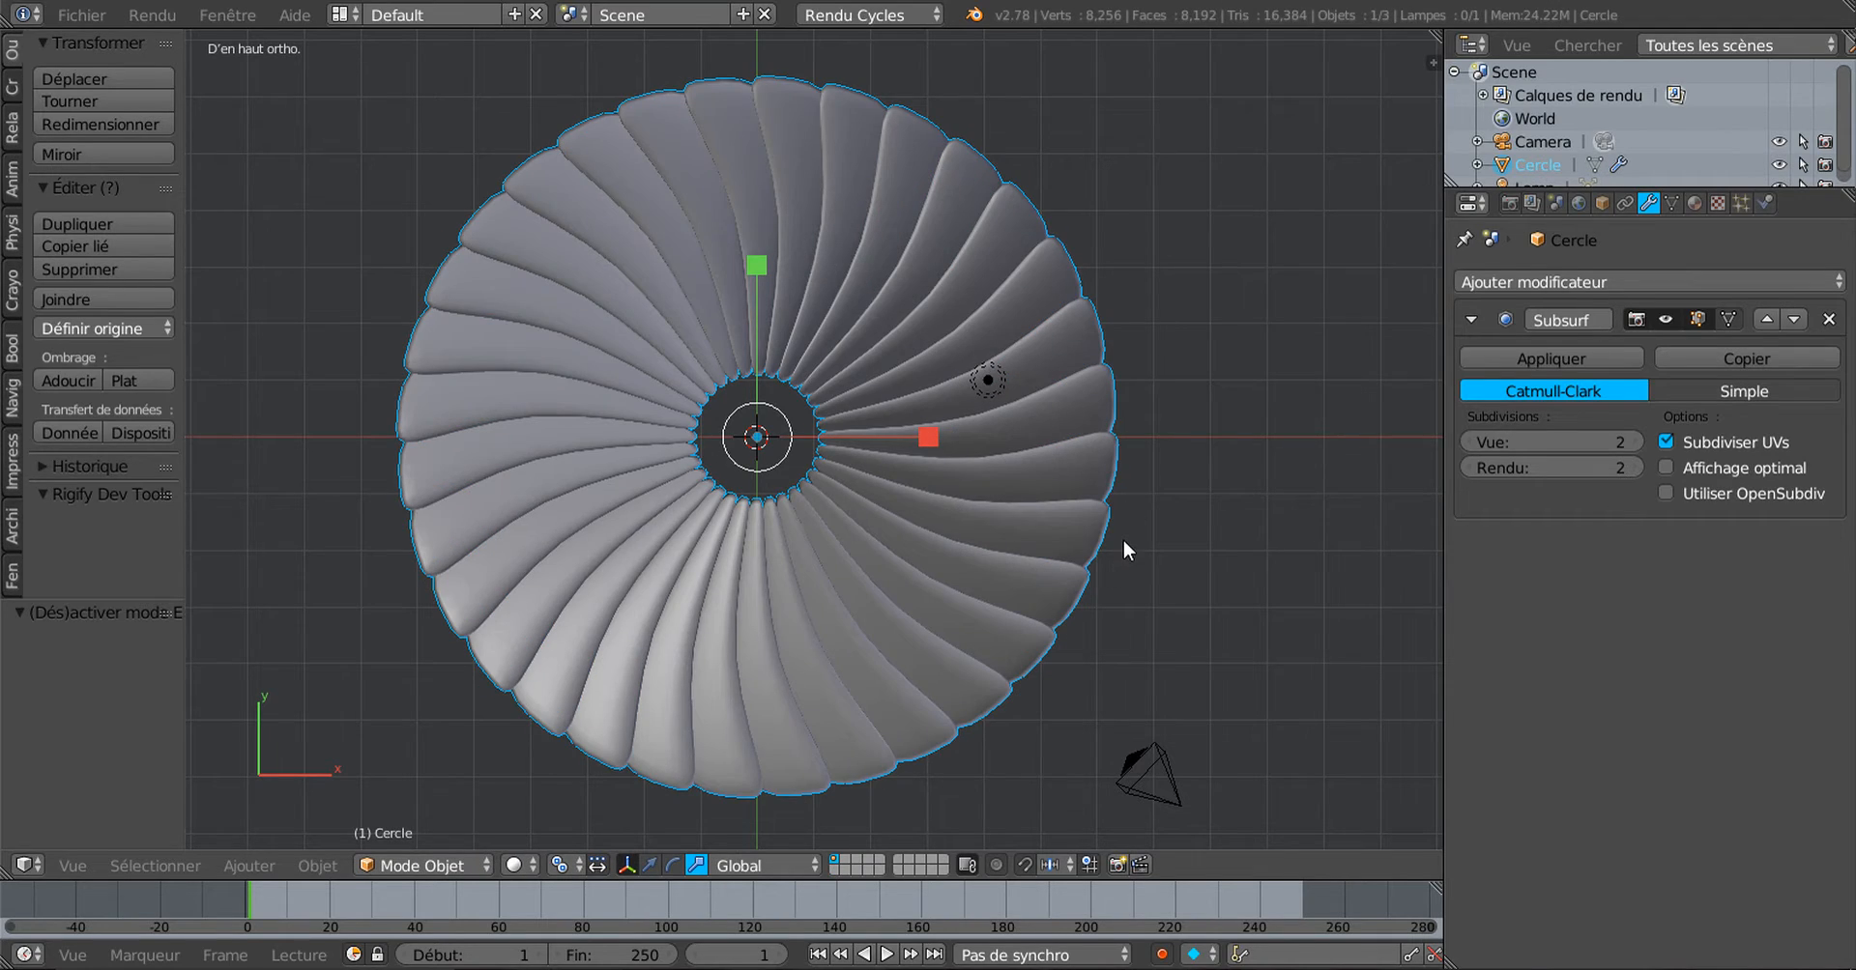
# Step: In Edit mode, clear the selection and circle-select all the inner blade-root vertices around the hub in wireframe top view
pyautogui.scroll(5, 976, 551)
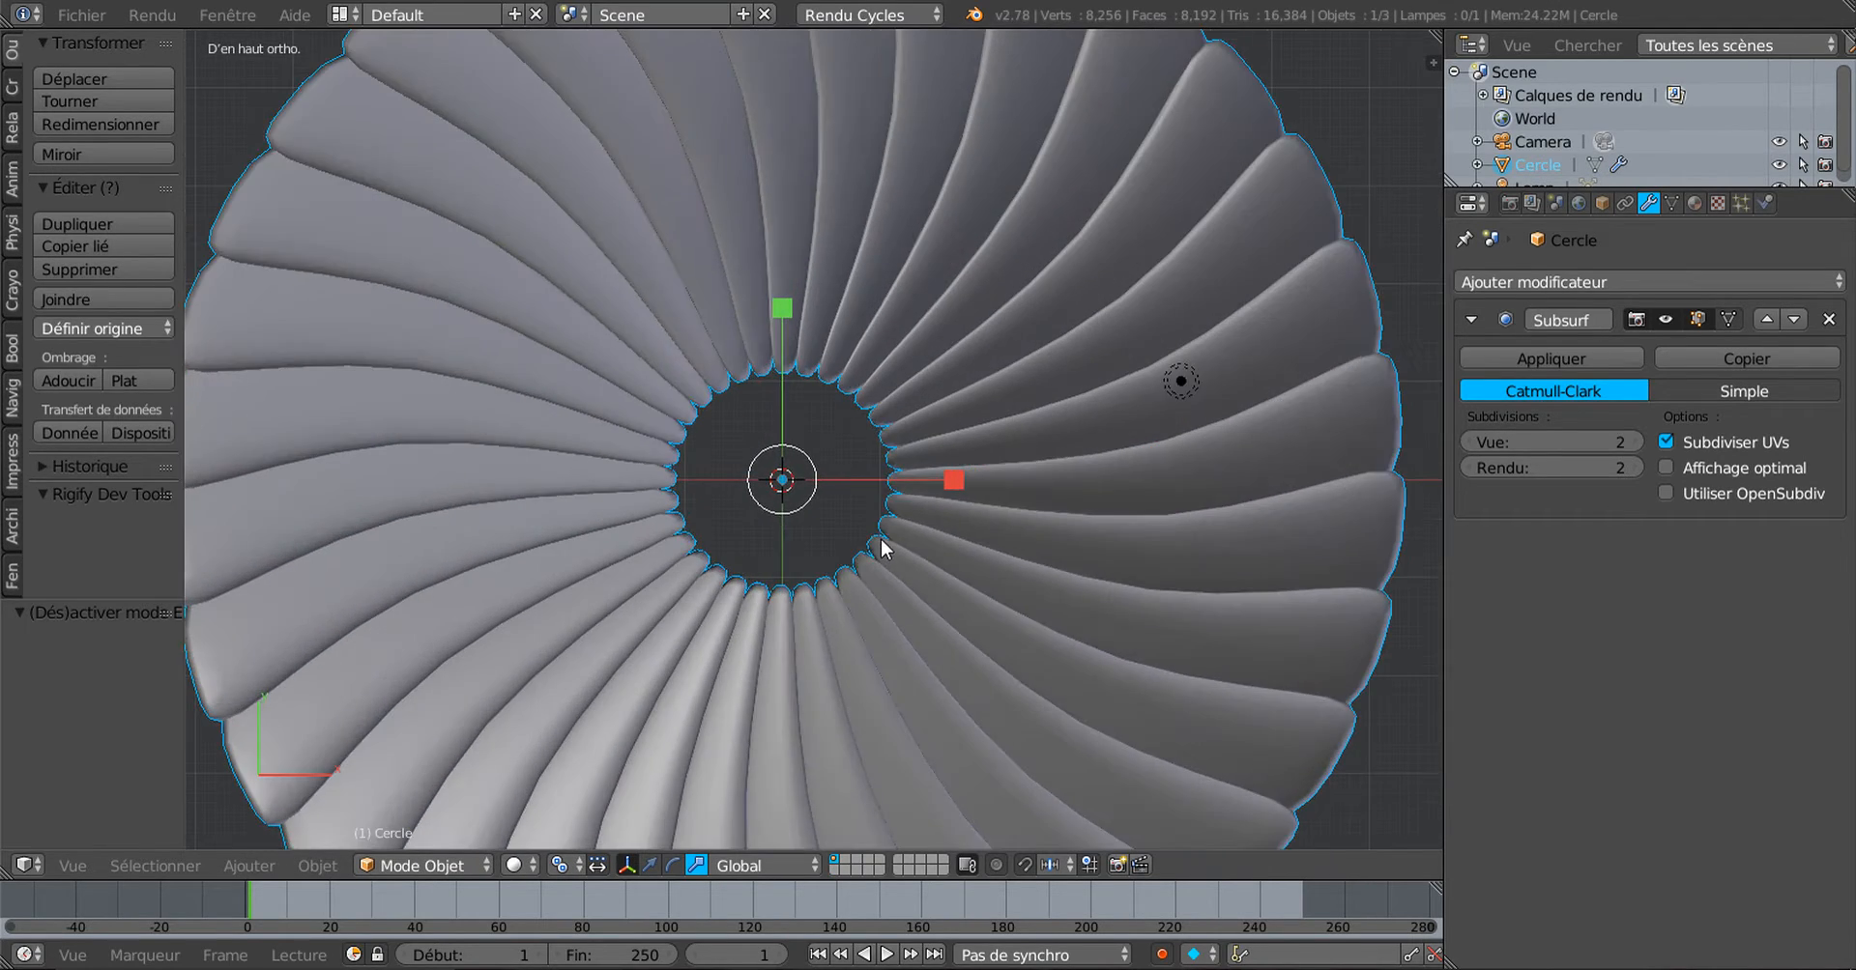
pyautogui.press('Tab')
pyautogui.moveTo(884, 531); pyautogui.dragTo(831, 546, button='middle')
pyautogui.scroll(4, 896, 391)
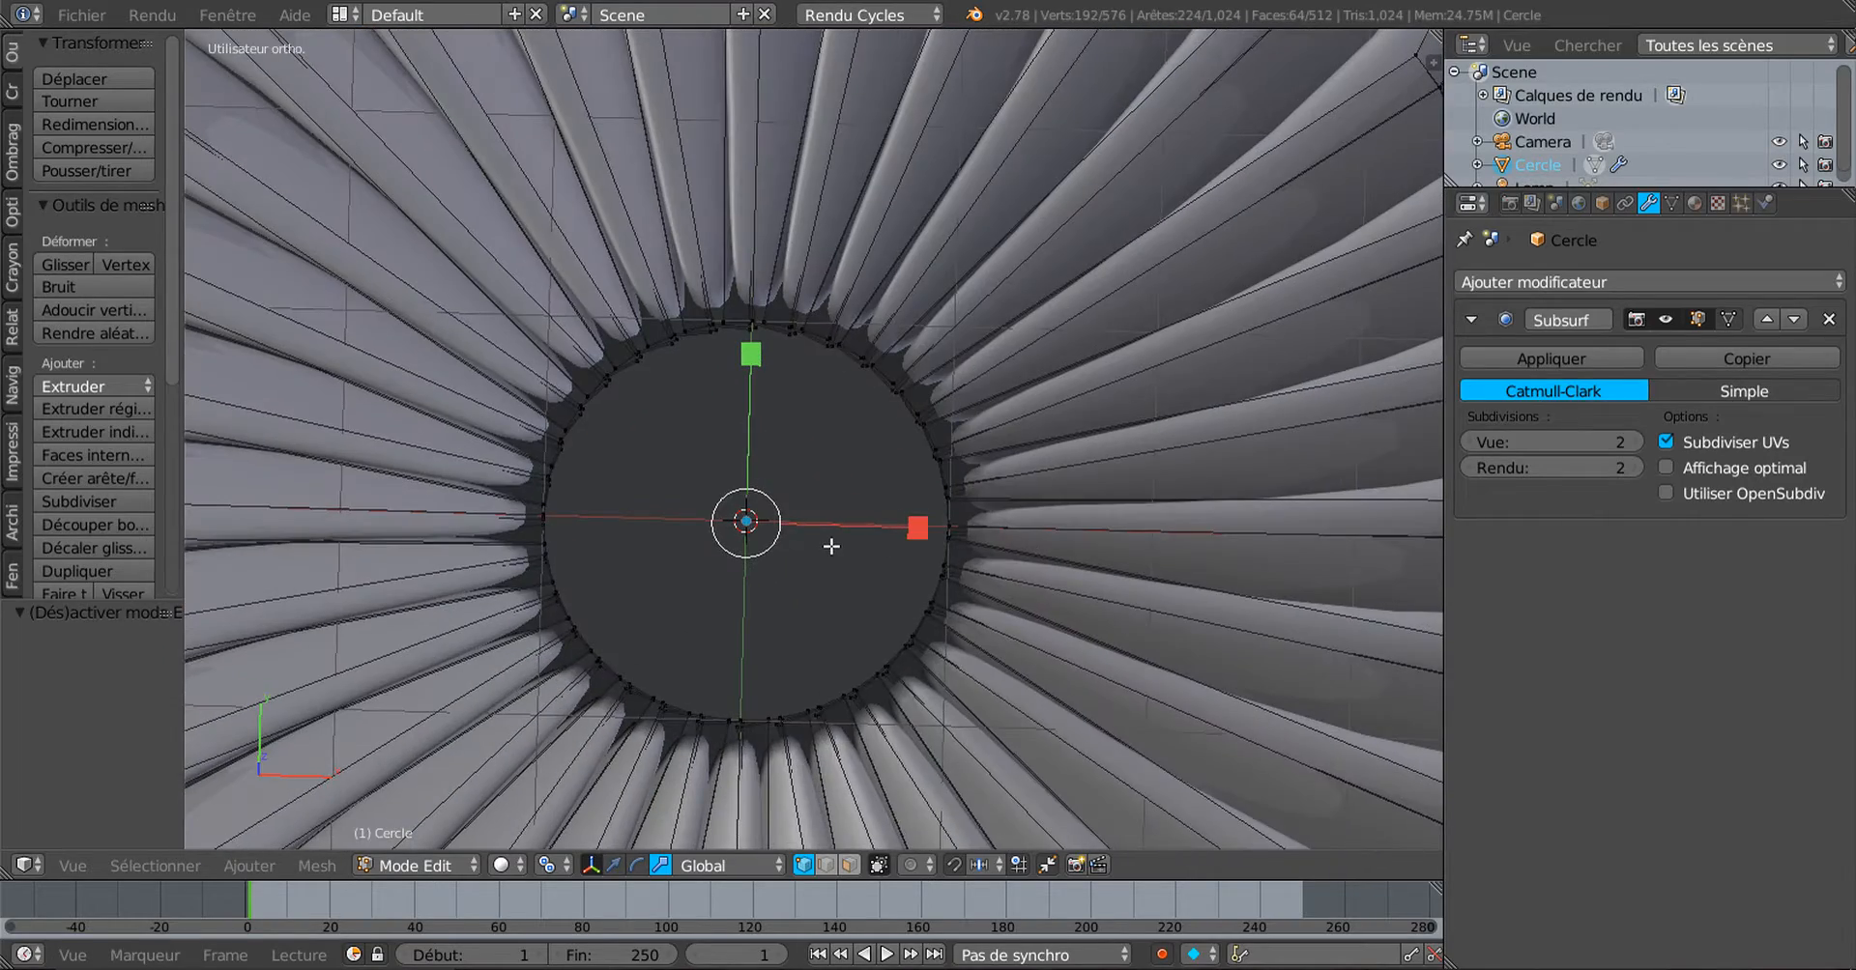
pyautogui.press('KP_7')
pyautogui.scroll(-4, 831, 547)
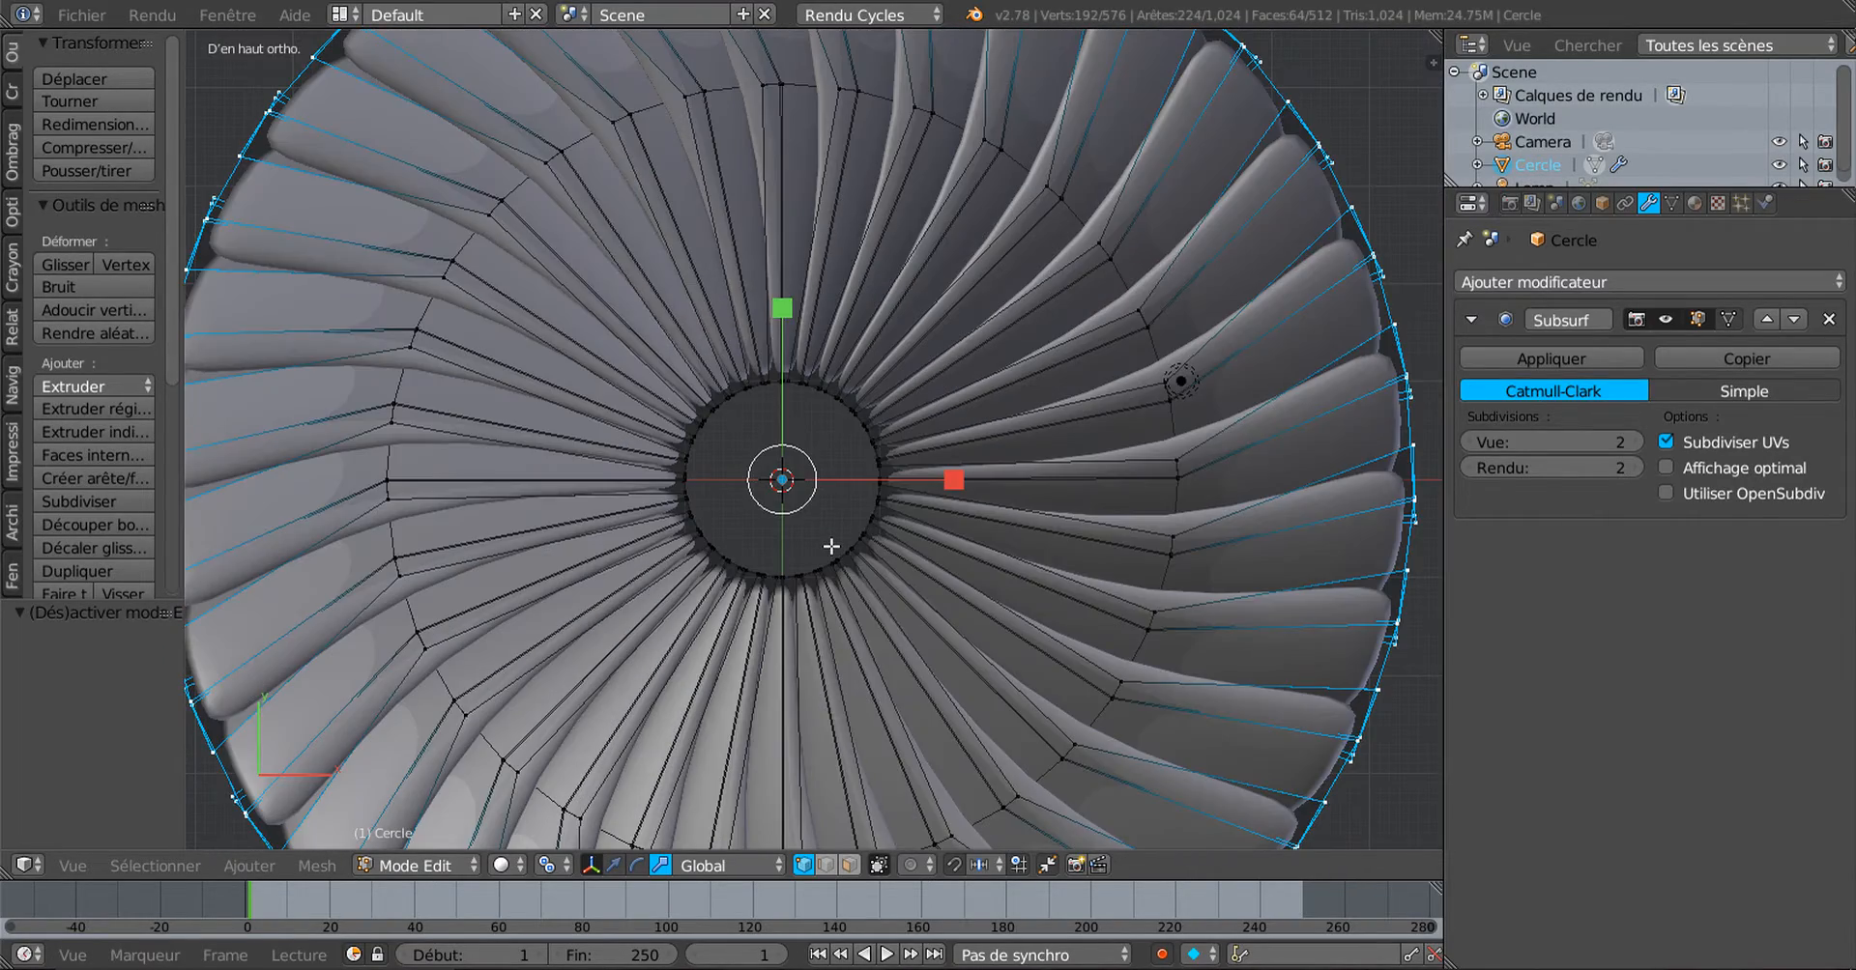
pyautogui.press('a')
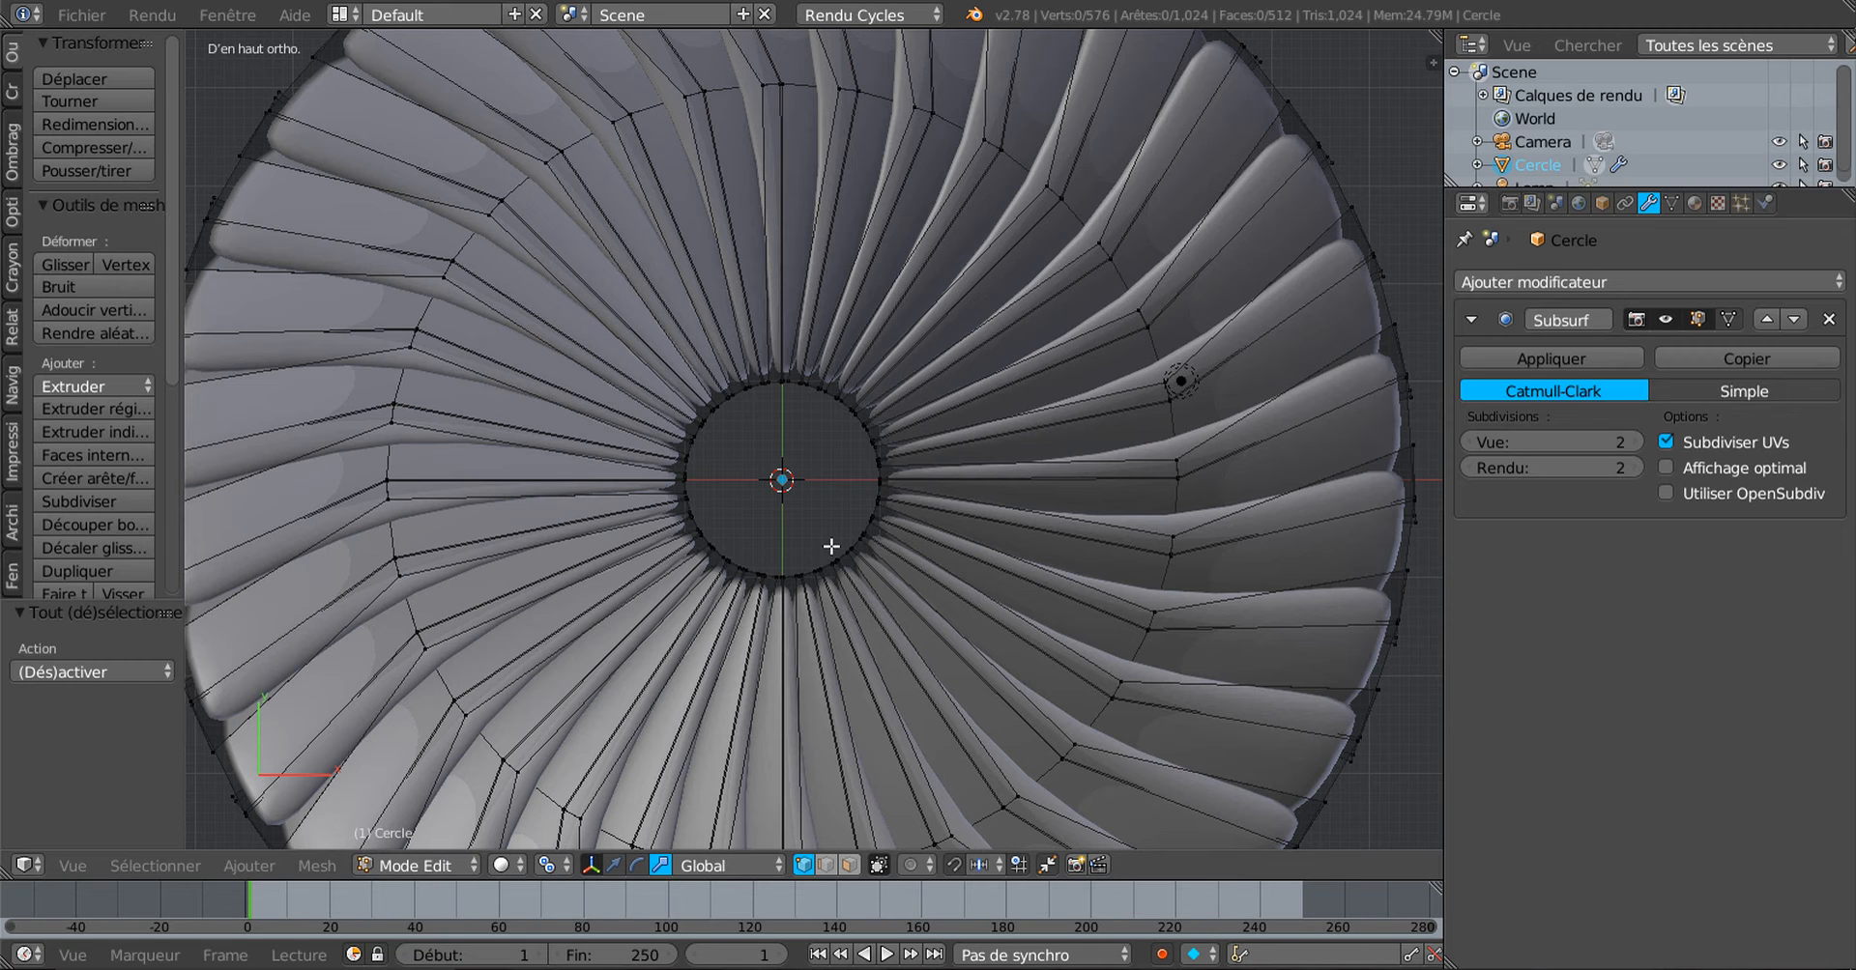
pyautogui.press('z')
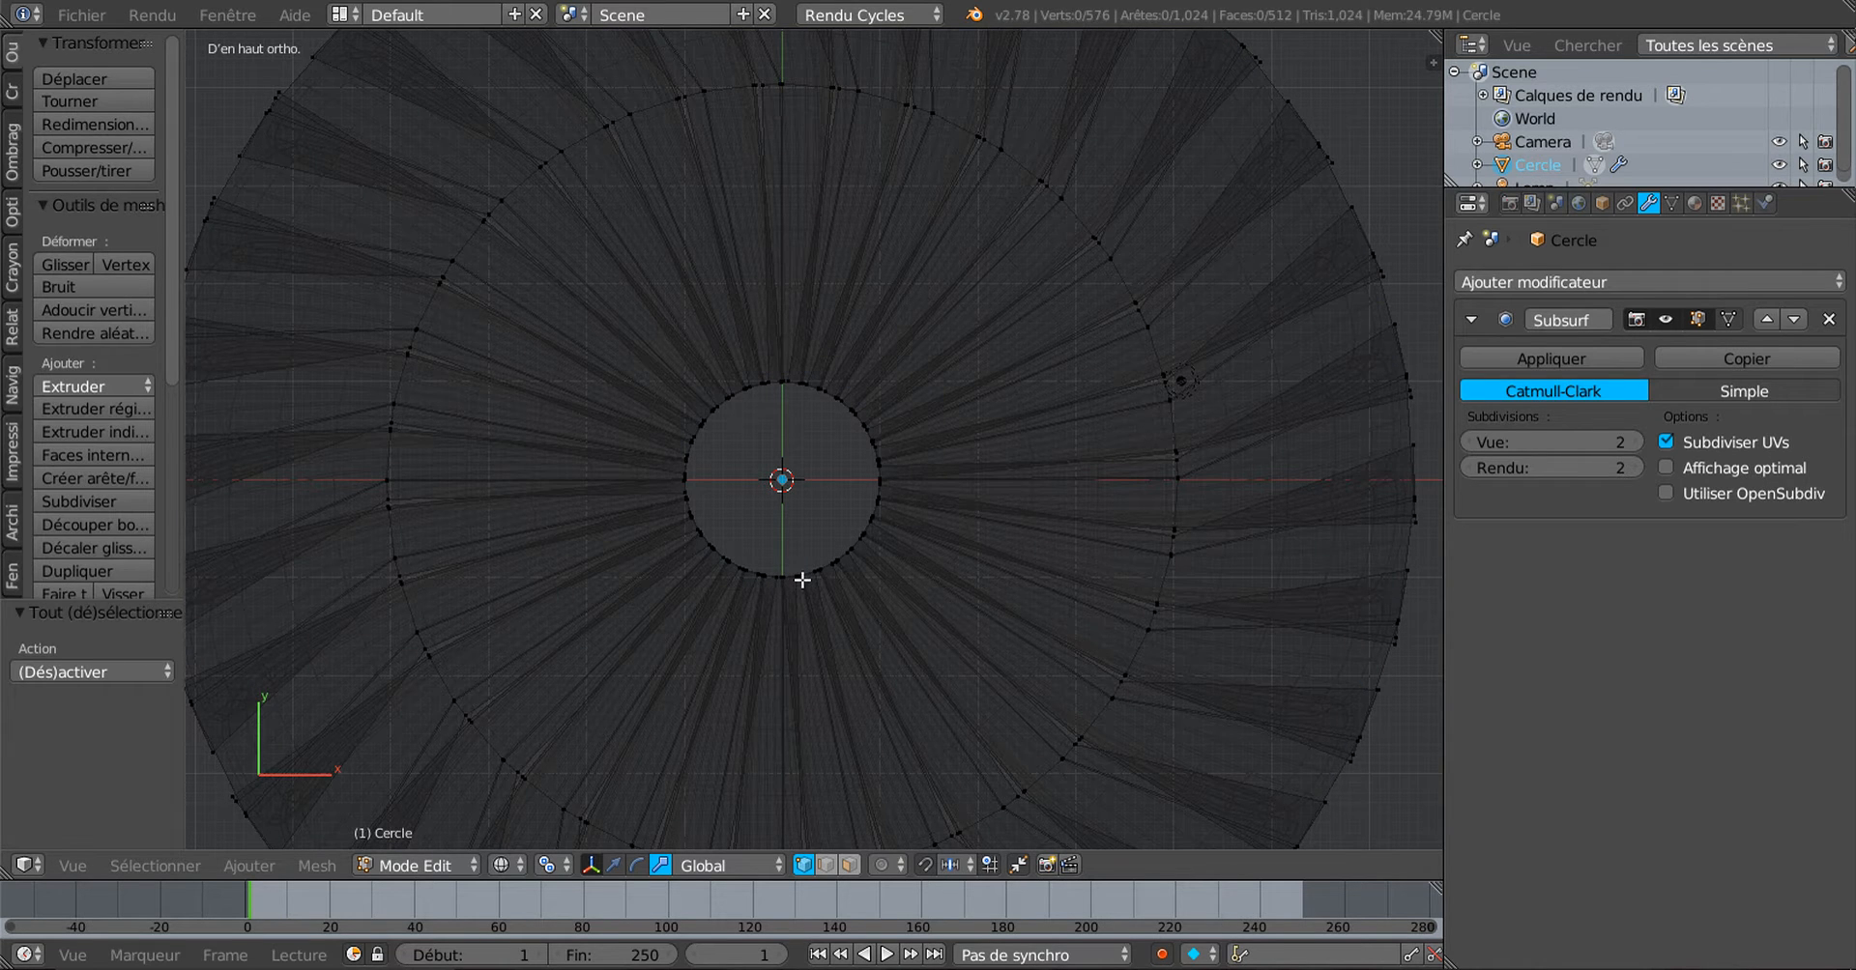
pyautogui.press('x')
pyautogui.press('c')
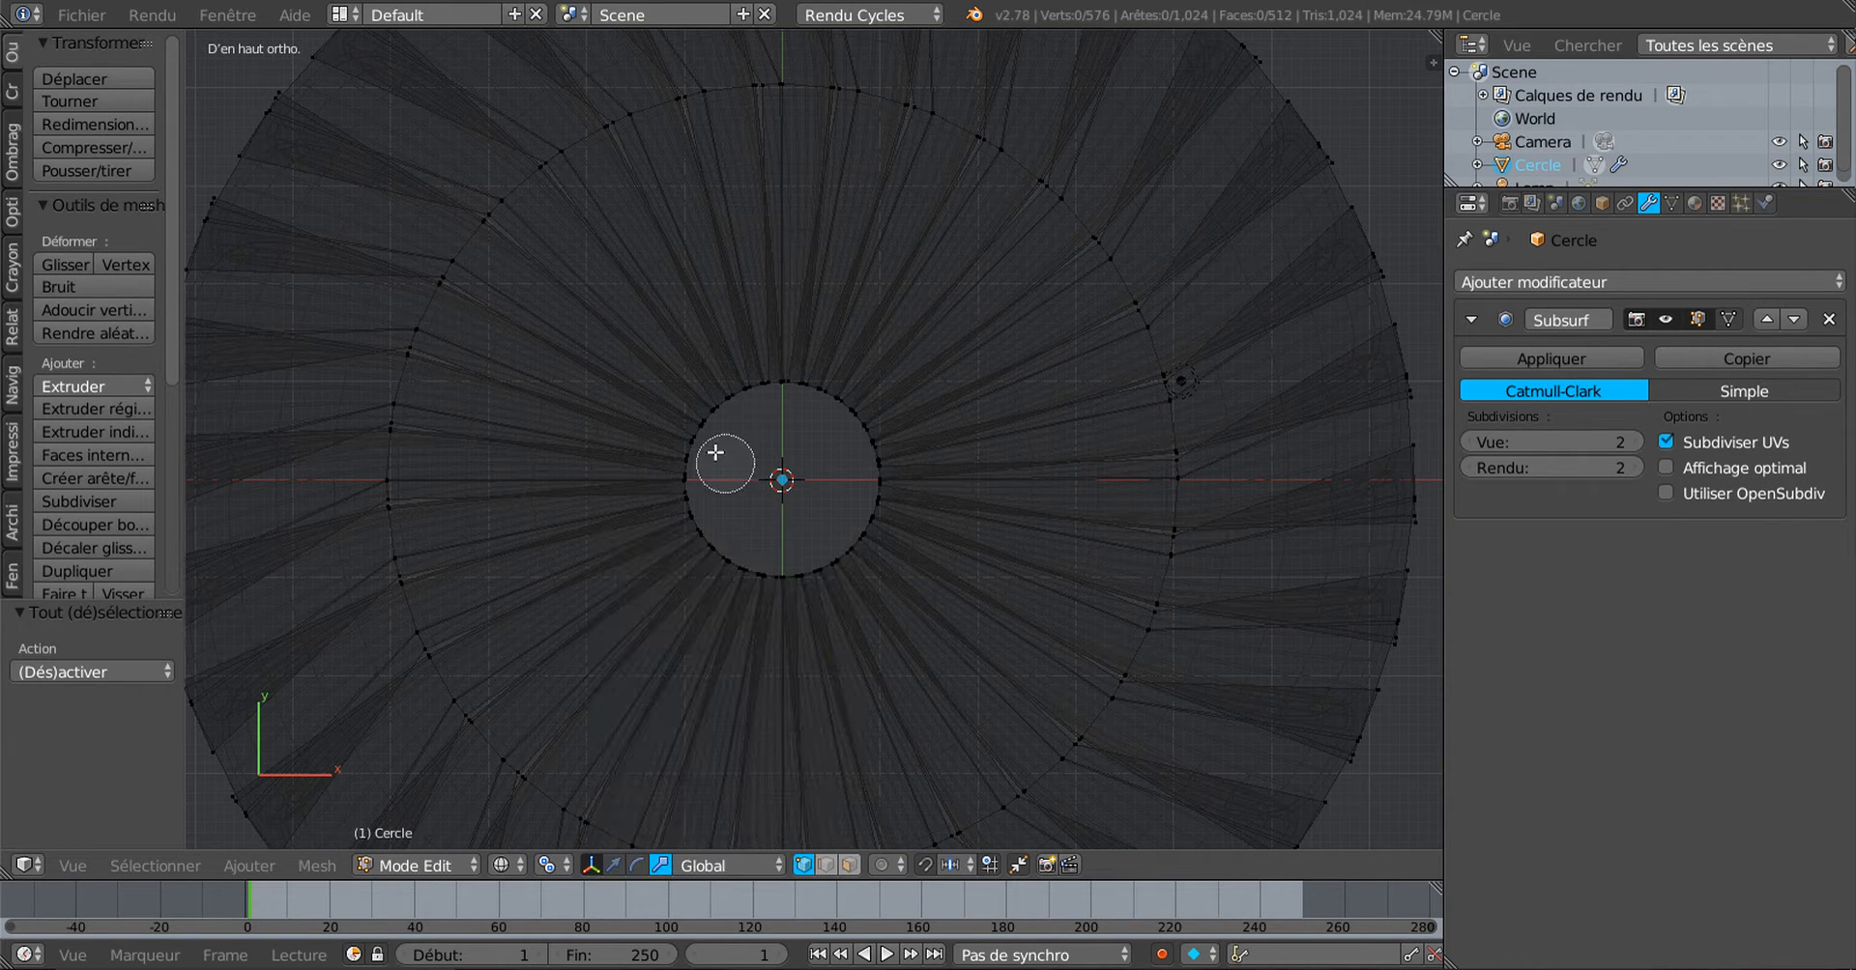
pyautogui.moveTo(715, 452)
pyautogui.mouseDown()
pyautogui.moveTo(758, 397)
pyautogui.moveTo(861, 519)
pyautogui.moveTo(696, 514)
pyautogui.moveTo(873, 480)
pyautogui.mouseUp()
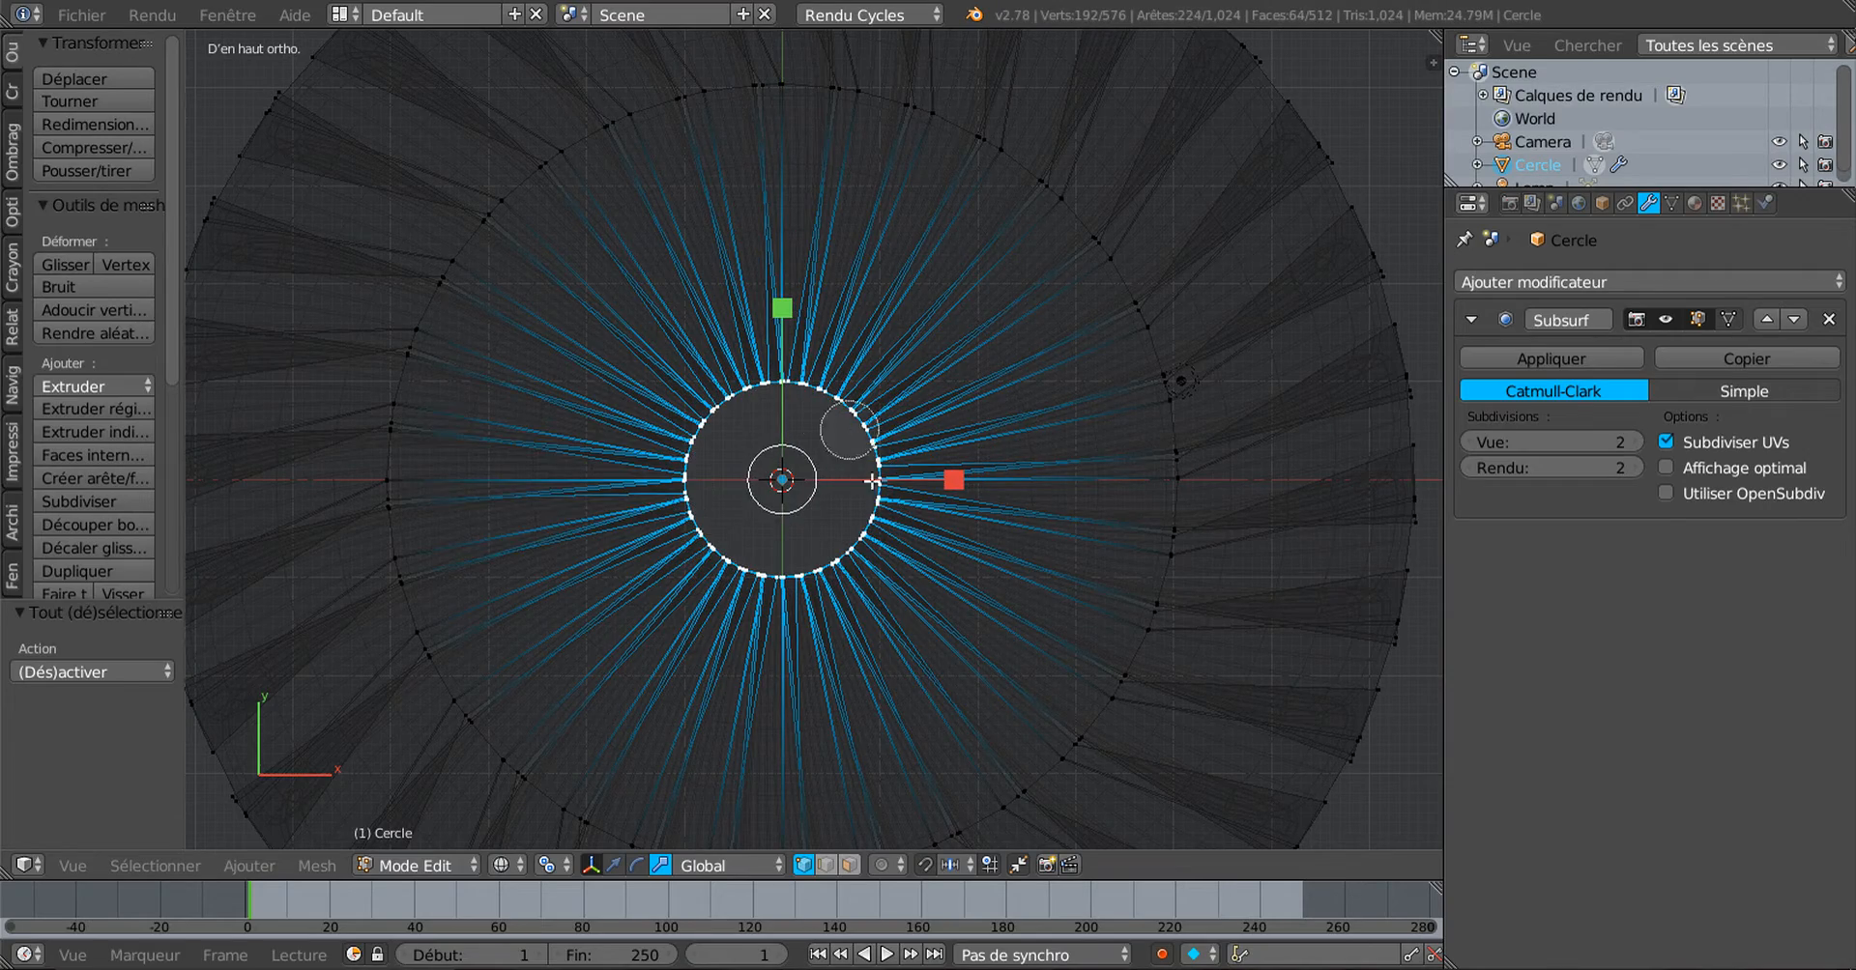
pyautogui.rightClick(873, 480)
# Step: In solid display, set the pivot to Barycentre, extrude the blade-root vertices and scale them inward by about 0.997
pyautogui.press('z')
pyautogui.moveTo(881, 519)
pyautogui.mouseDown(button='middle')
pyautogui.moveTo(918, 391)
pyautogui.moveTo(880, 551)
pyautogui.mouseUp(button='middle')
pyautogui.scroll(6, 906, 451)
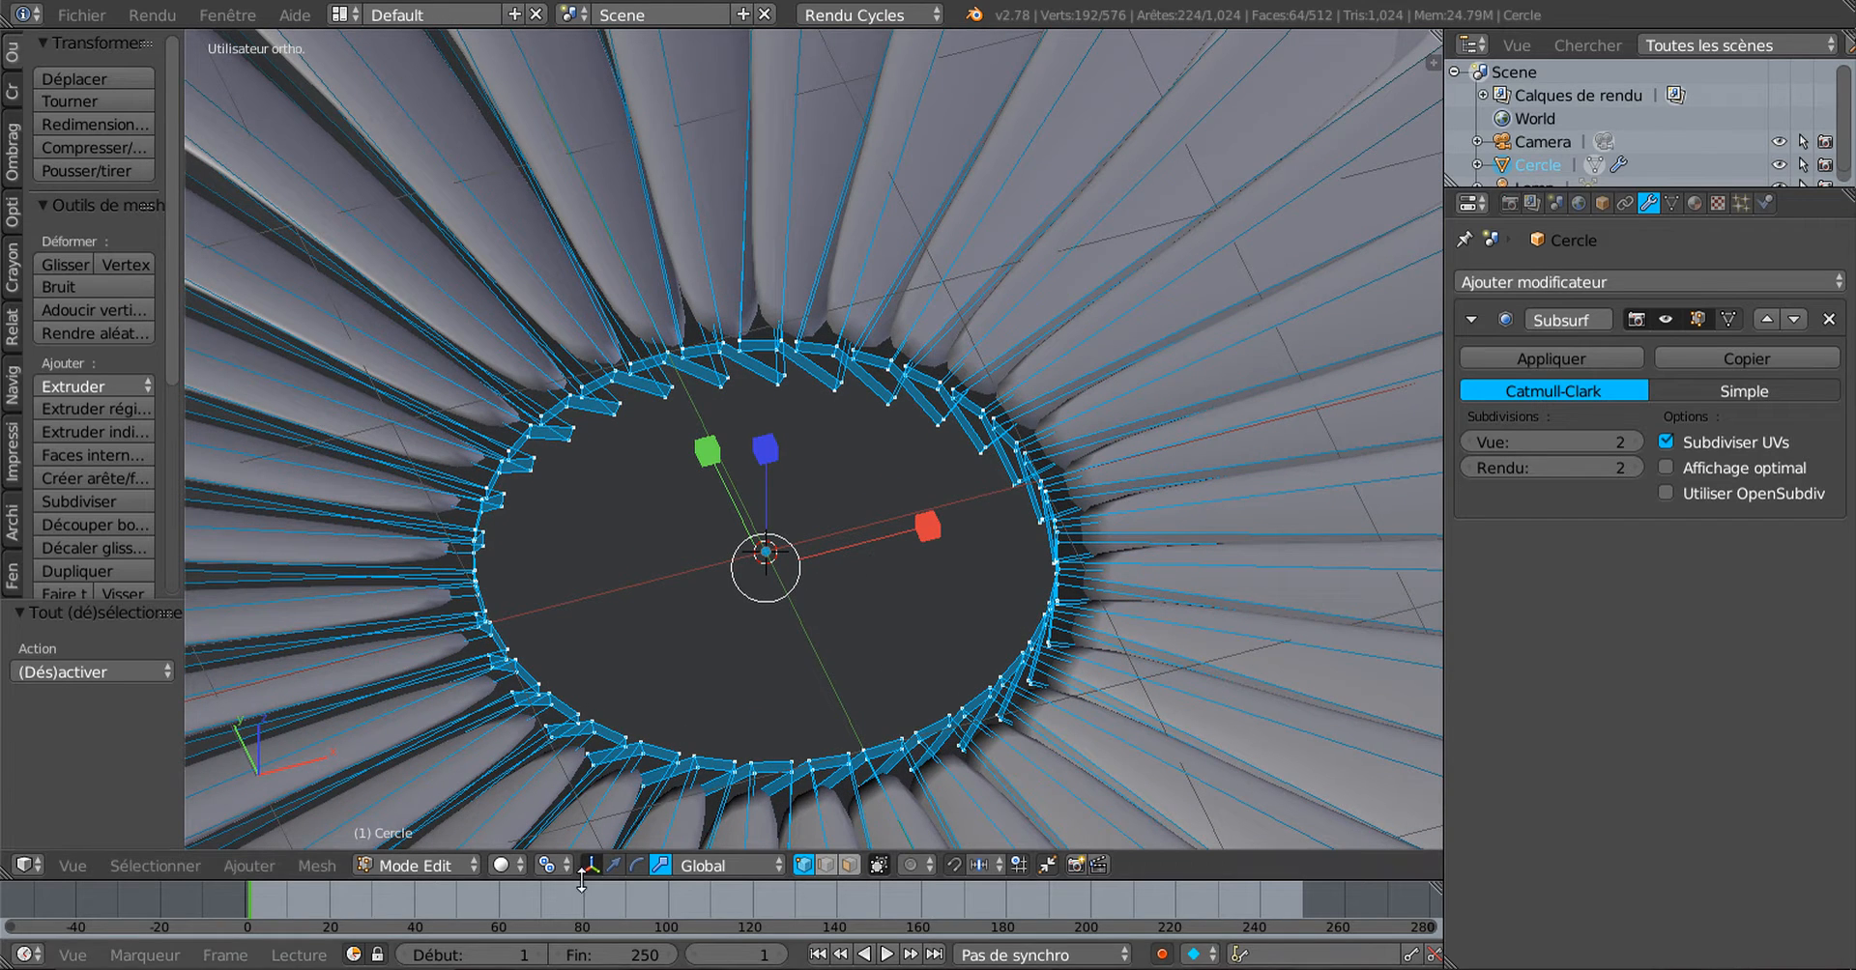
pyautogui.click(547, 865)
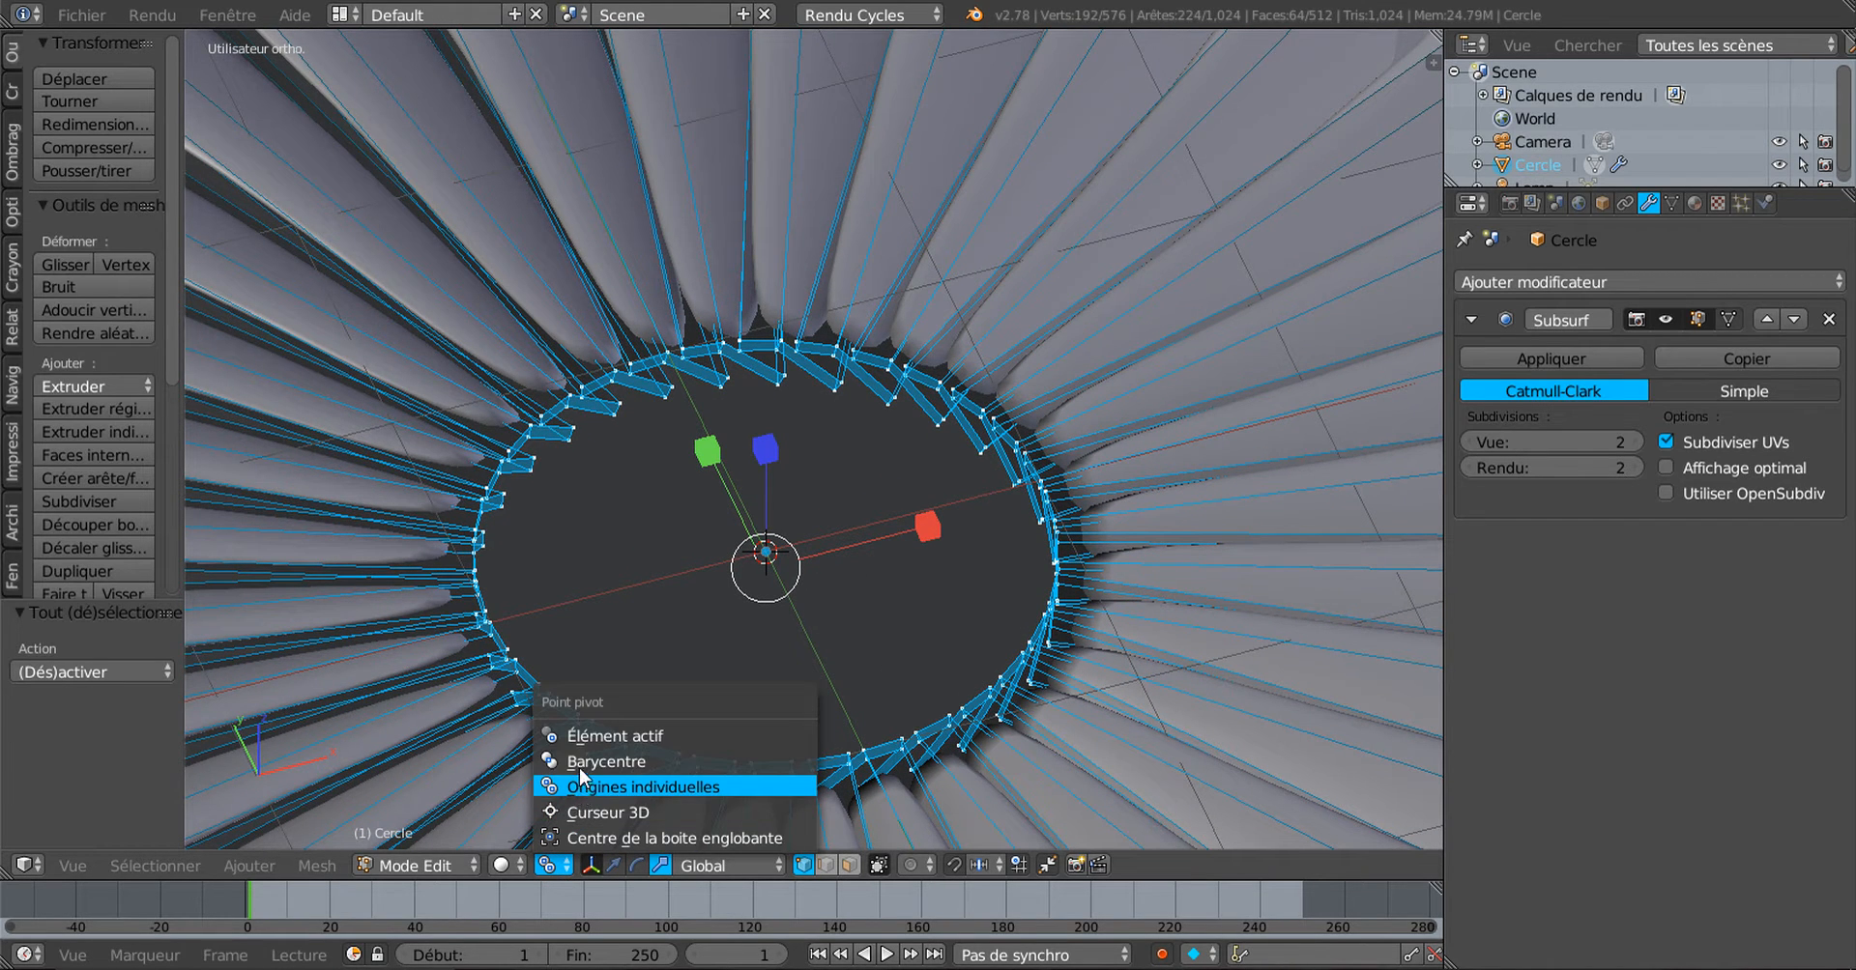
pyautogui.click(580, 787)
pyautogui.press('e')
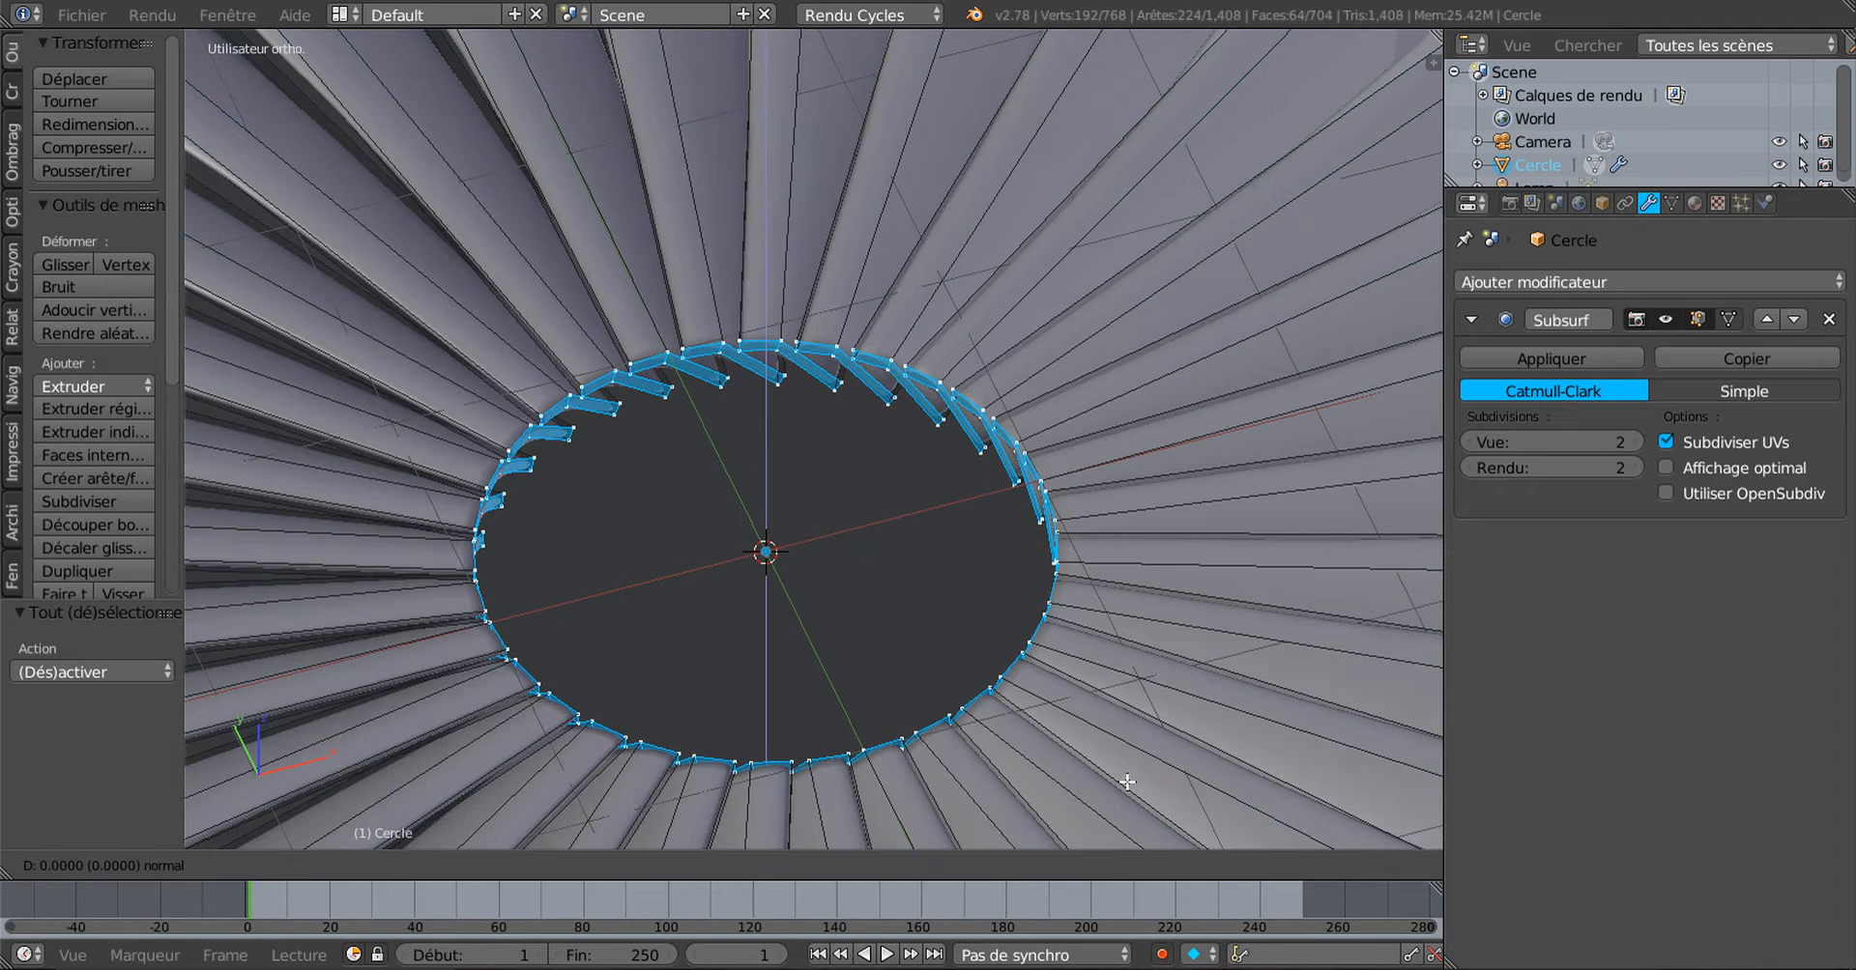
pyautogui.press('s')
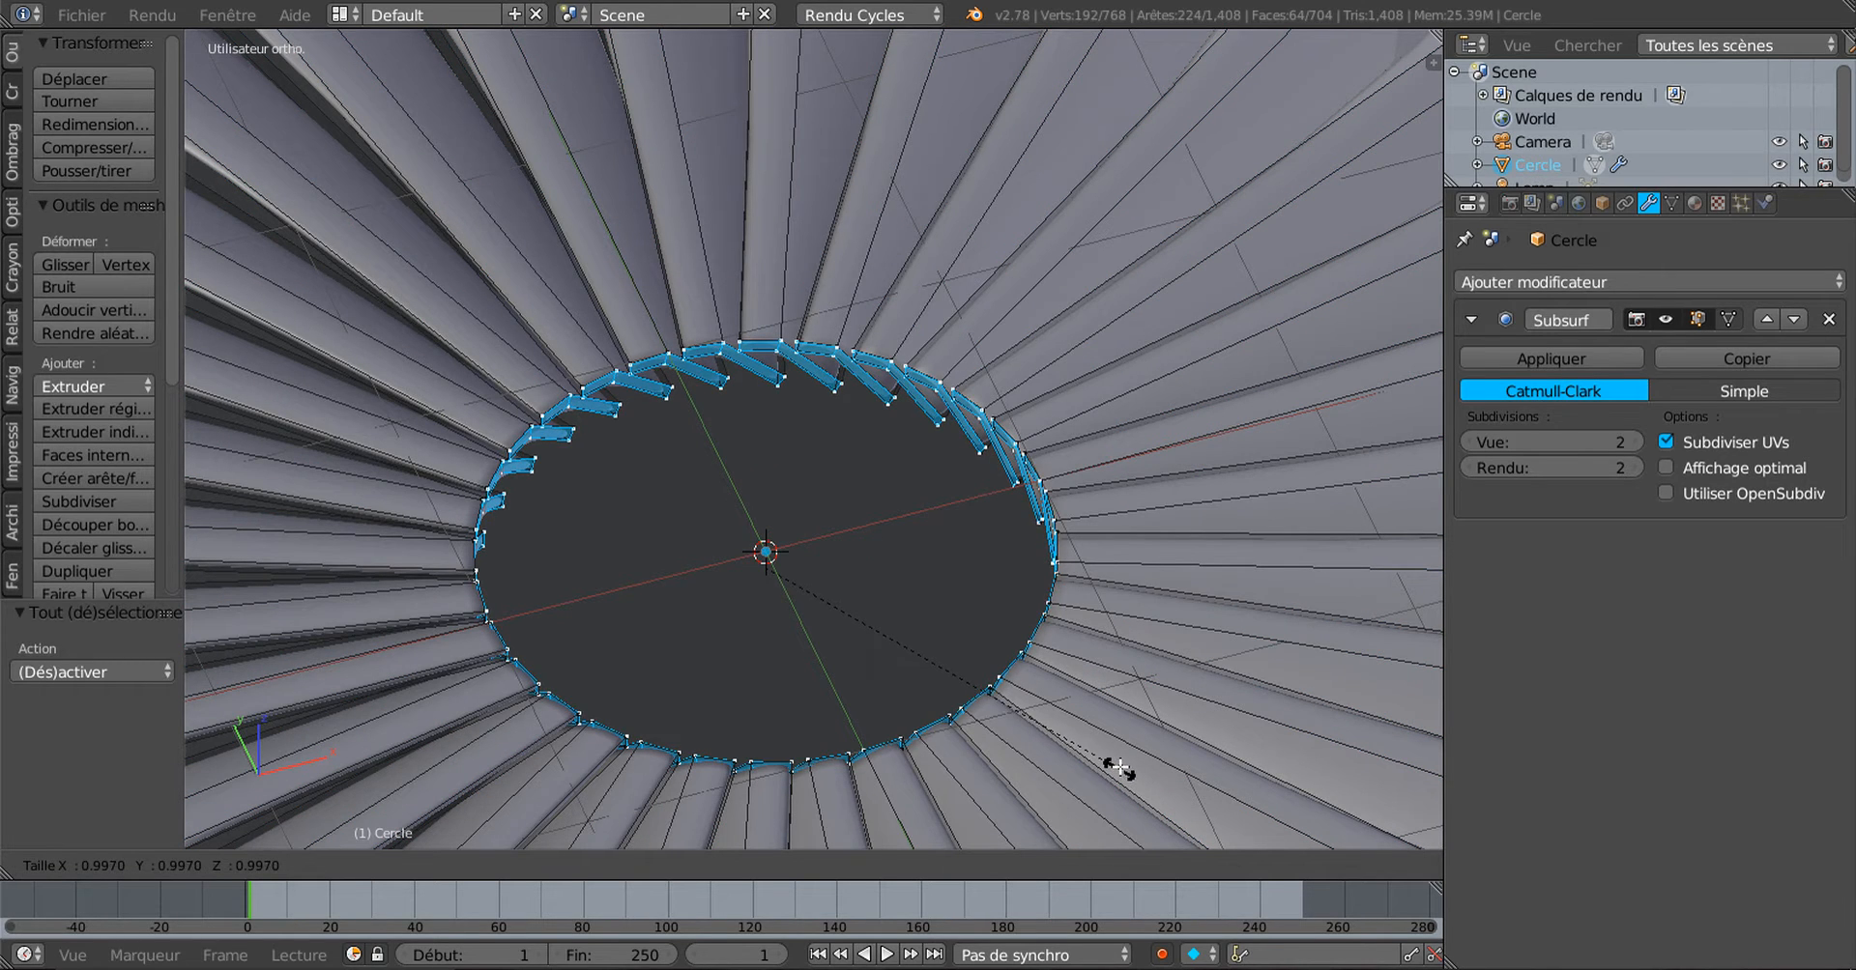
pyautogui.click(1118, 766)
# Step: Return to Object mode and examine the whole fan from several angles and from the top
pyautogui.press('Tab')
pyautogui.moveTo(1114, 669); pyautogui.dragTo(1168, 708, button='middle')
pyautogui.scroll(-4, 1161, 551)
pyautogui.scroll(-3, 1164, 623)
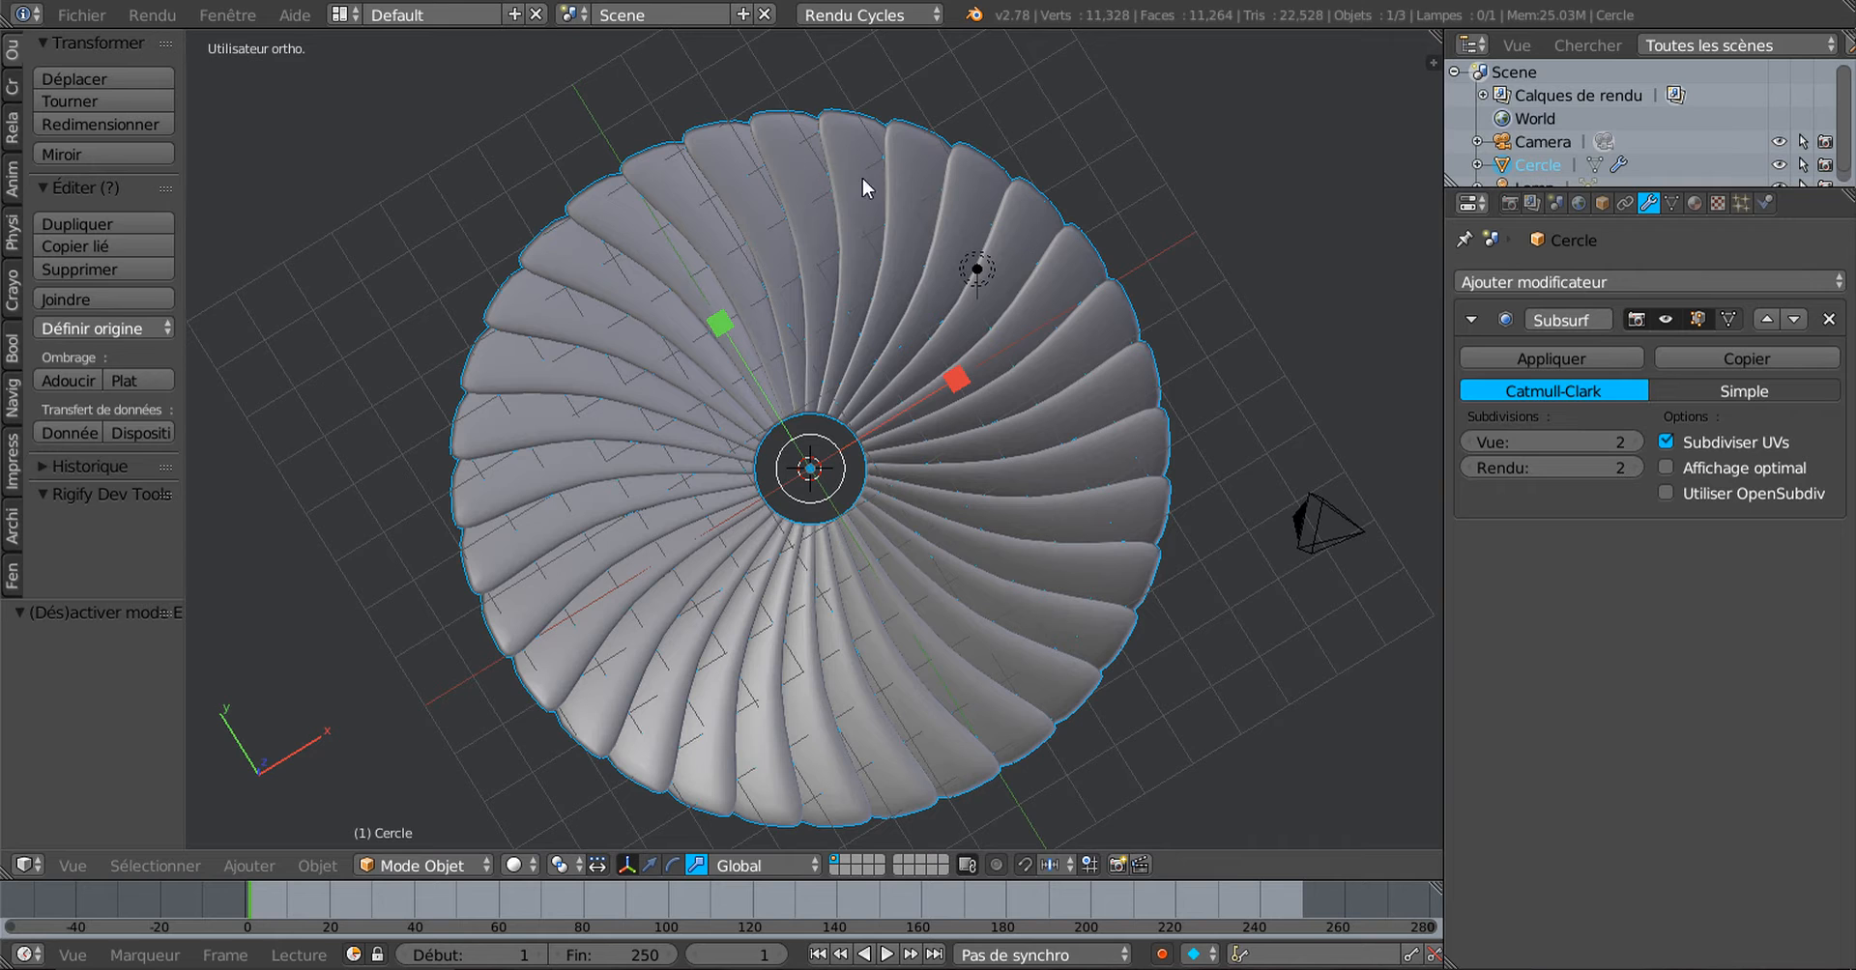
pyautogui.moveTo(1078, 448); pyautogui.dragTo(1081, 433, button='middle')
pyautogui.moveTo(953, 628); pyautogui.dragTo(980, 629, button='middle')
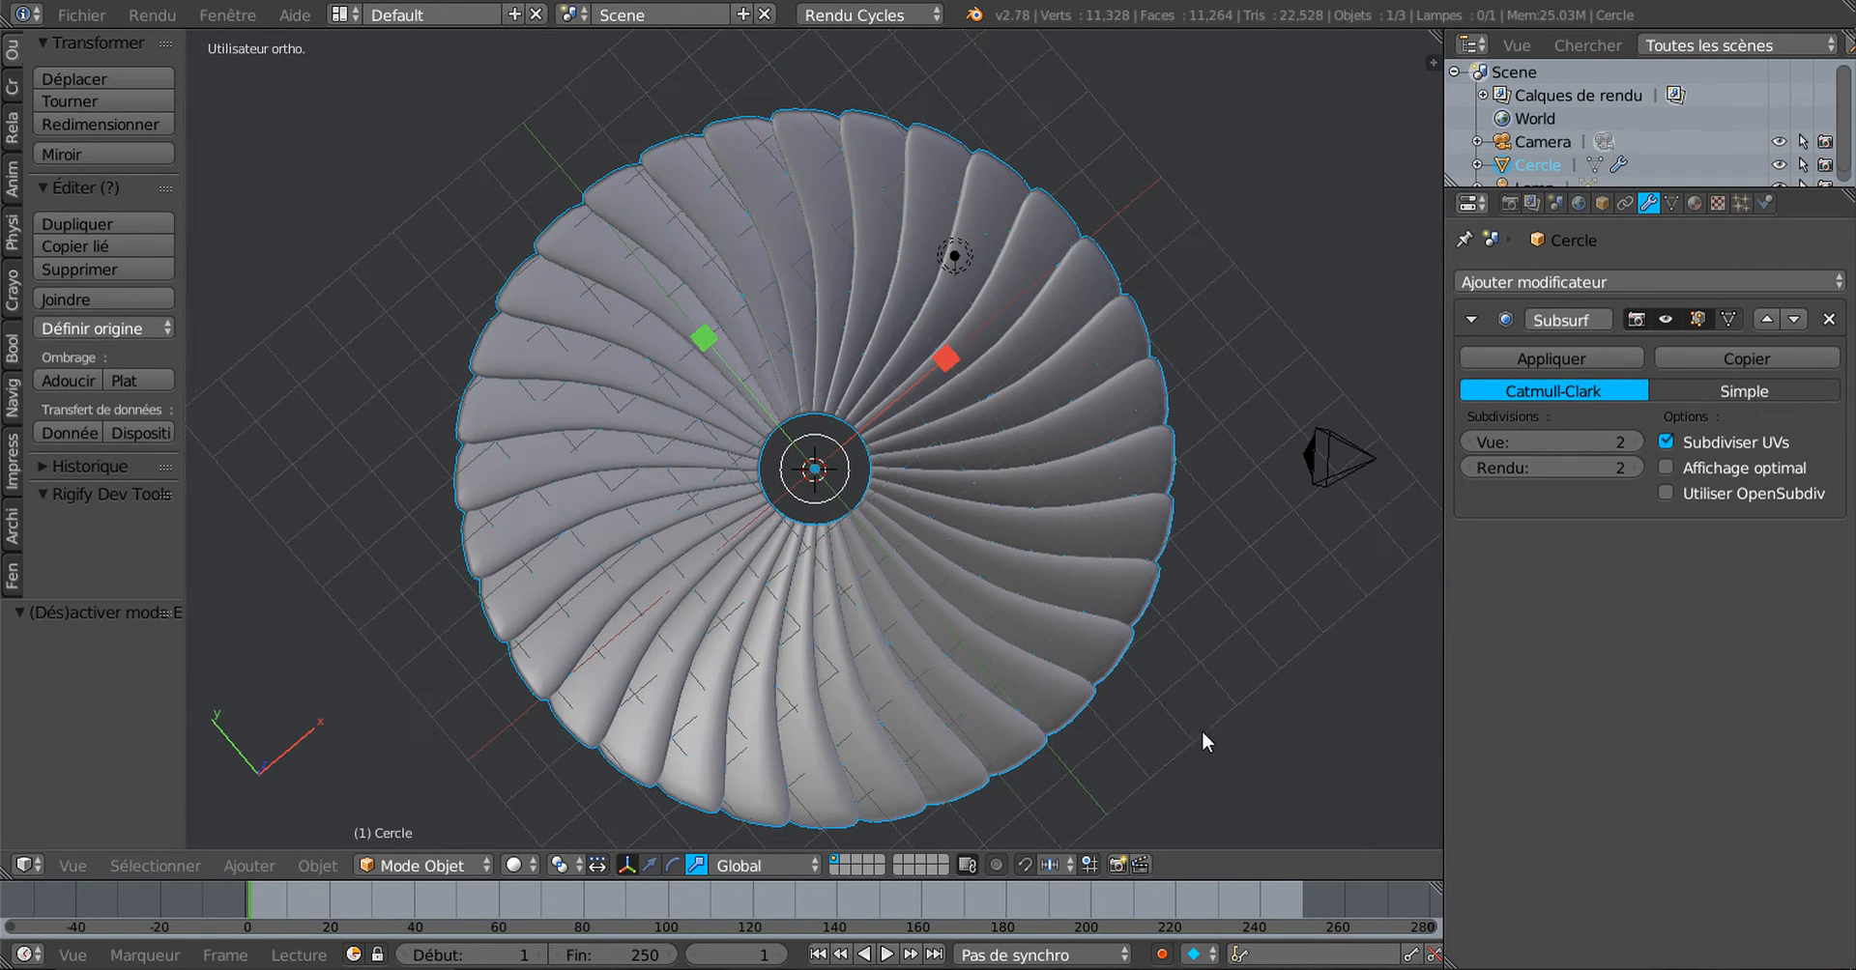
pyautogui.press('KP_7')
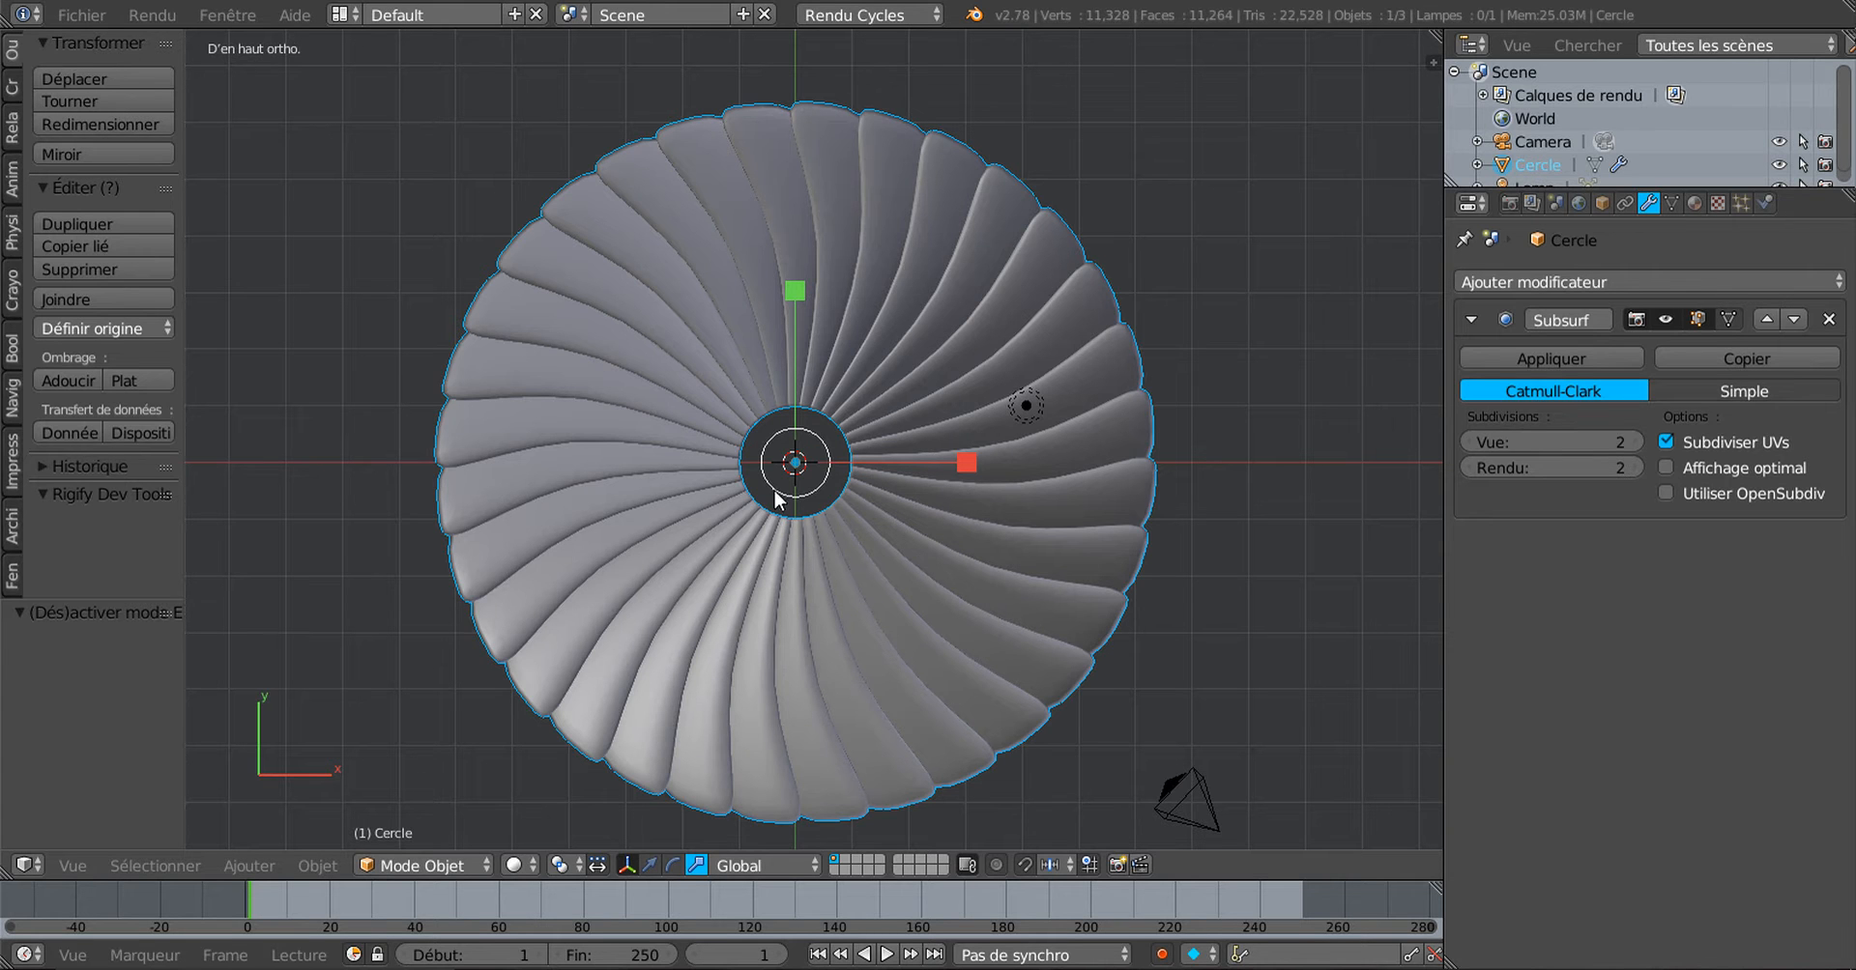
pyautogui.moveTo(1196, 366); pyautogui.dragTo(1219, 537, button='middle')
pyautogui.scroll(3, 1220, 537)
pyautogui.moveTo(1145, 475); pyautogui.dragTo(1197, 537, button='middle')
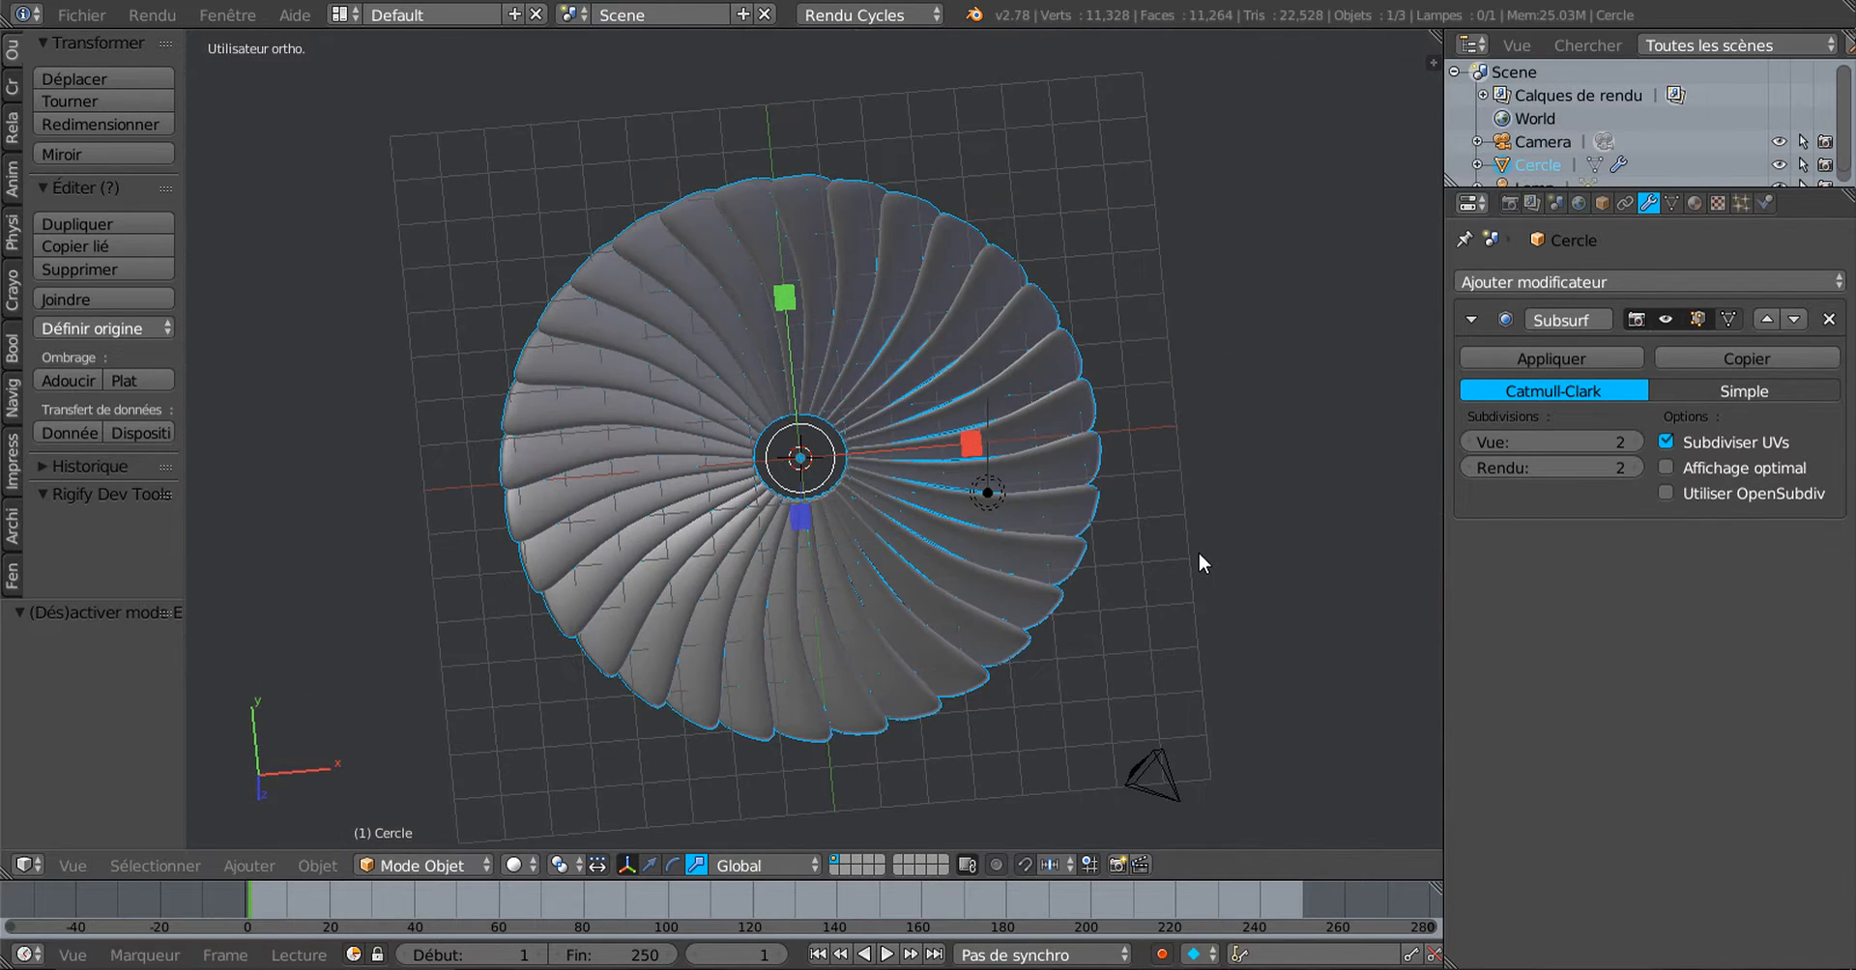
pyautogui.press('KP_7')
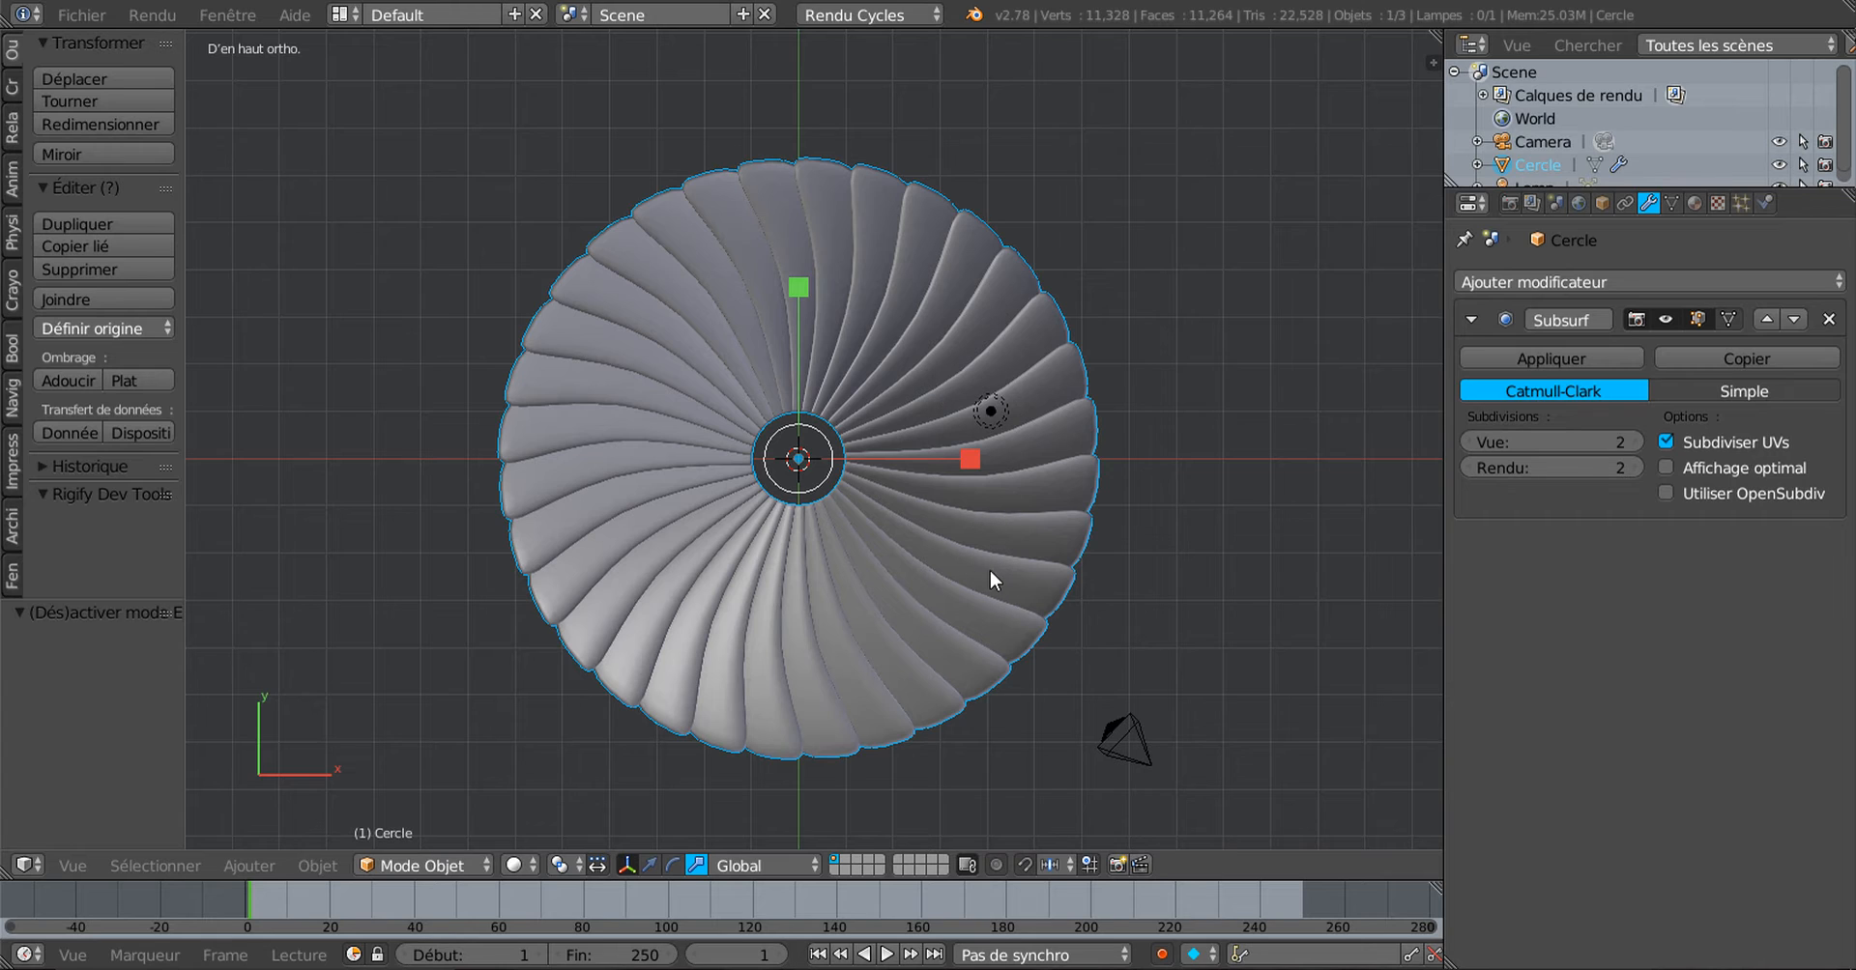
# Step: Mirror the fan by resizing it along the X axis with a factor of -1
pyautogui.click(971, 460)
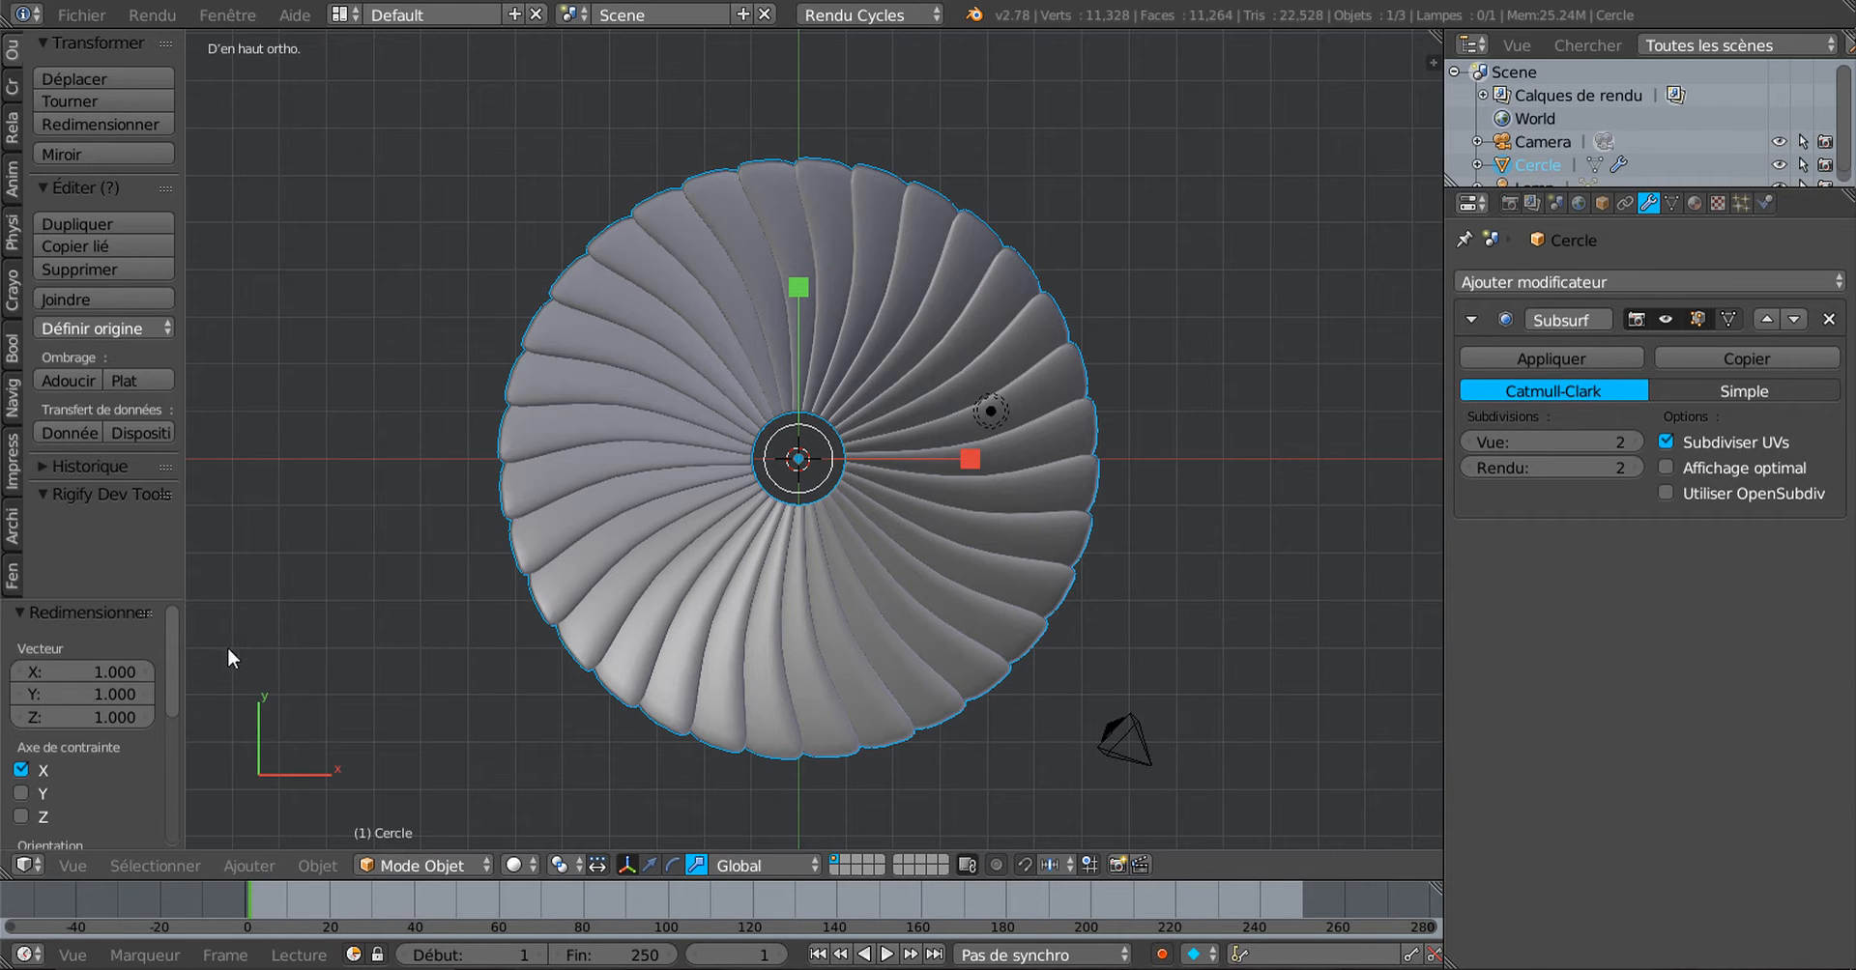
pyautogui.moveTo(156, 596); pyautogui.dragTo(155, 338)
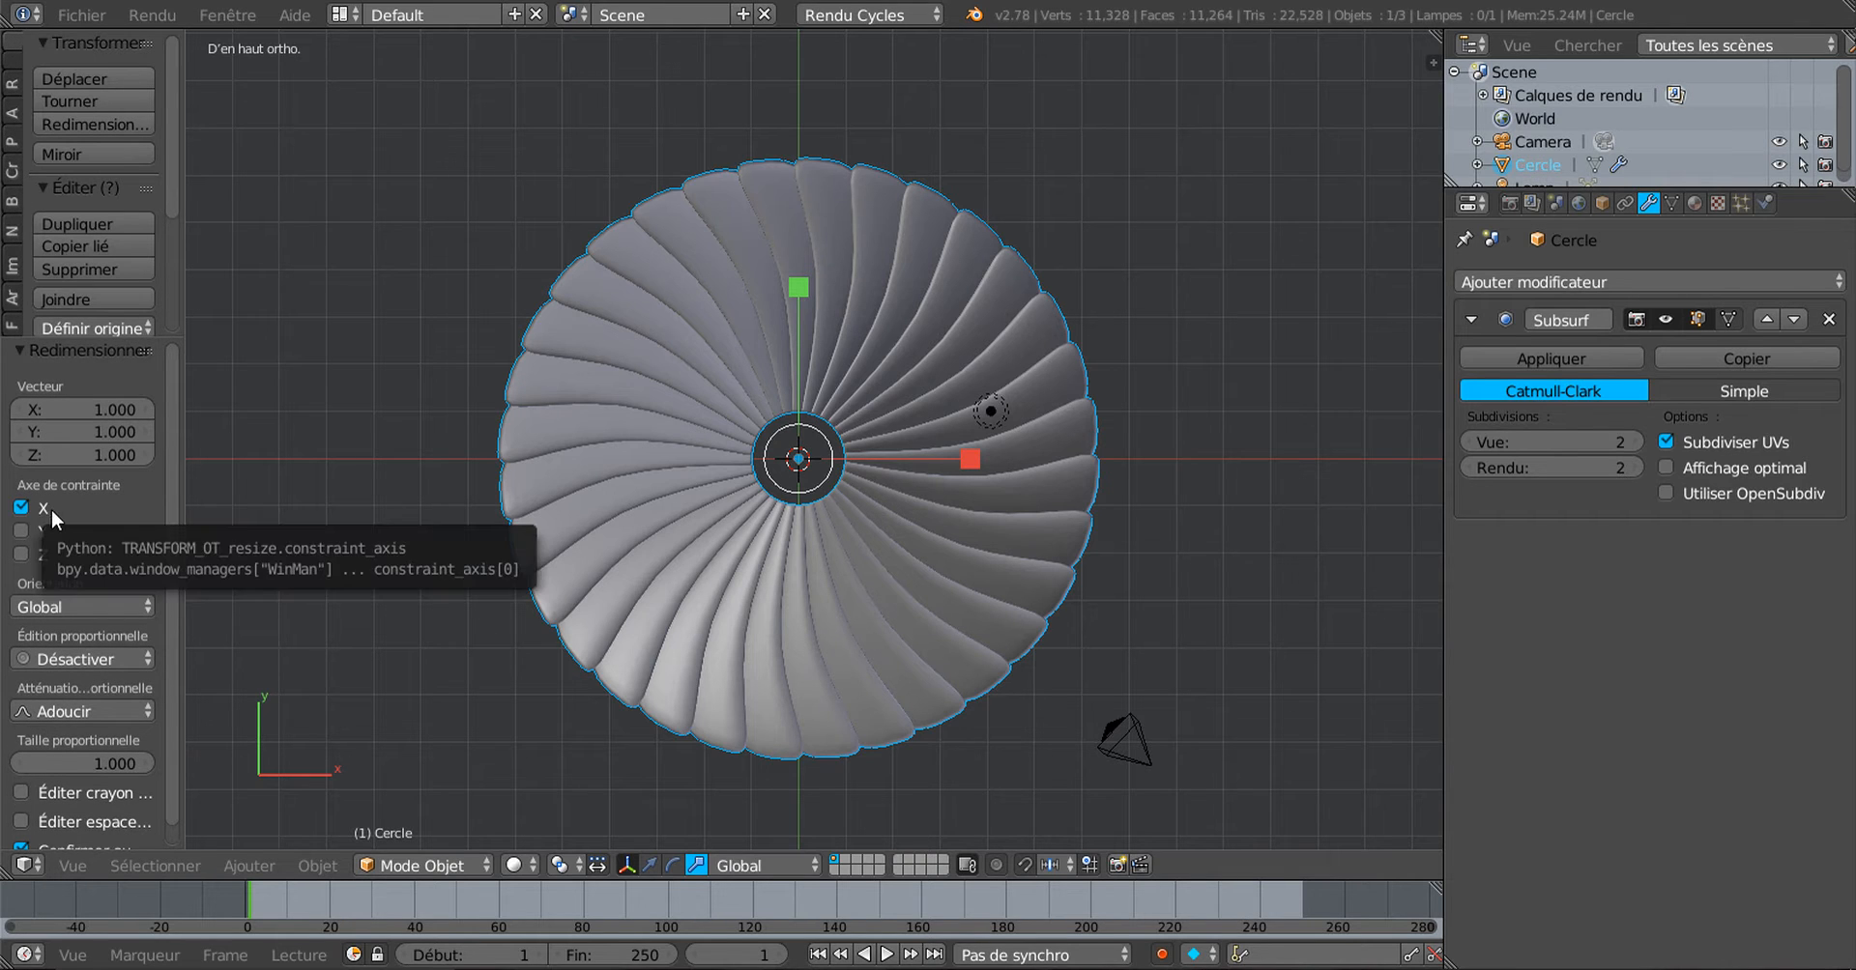
pyautogui.click(80, 410)
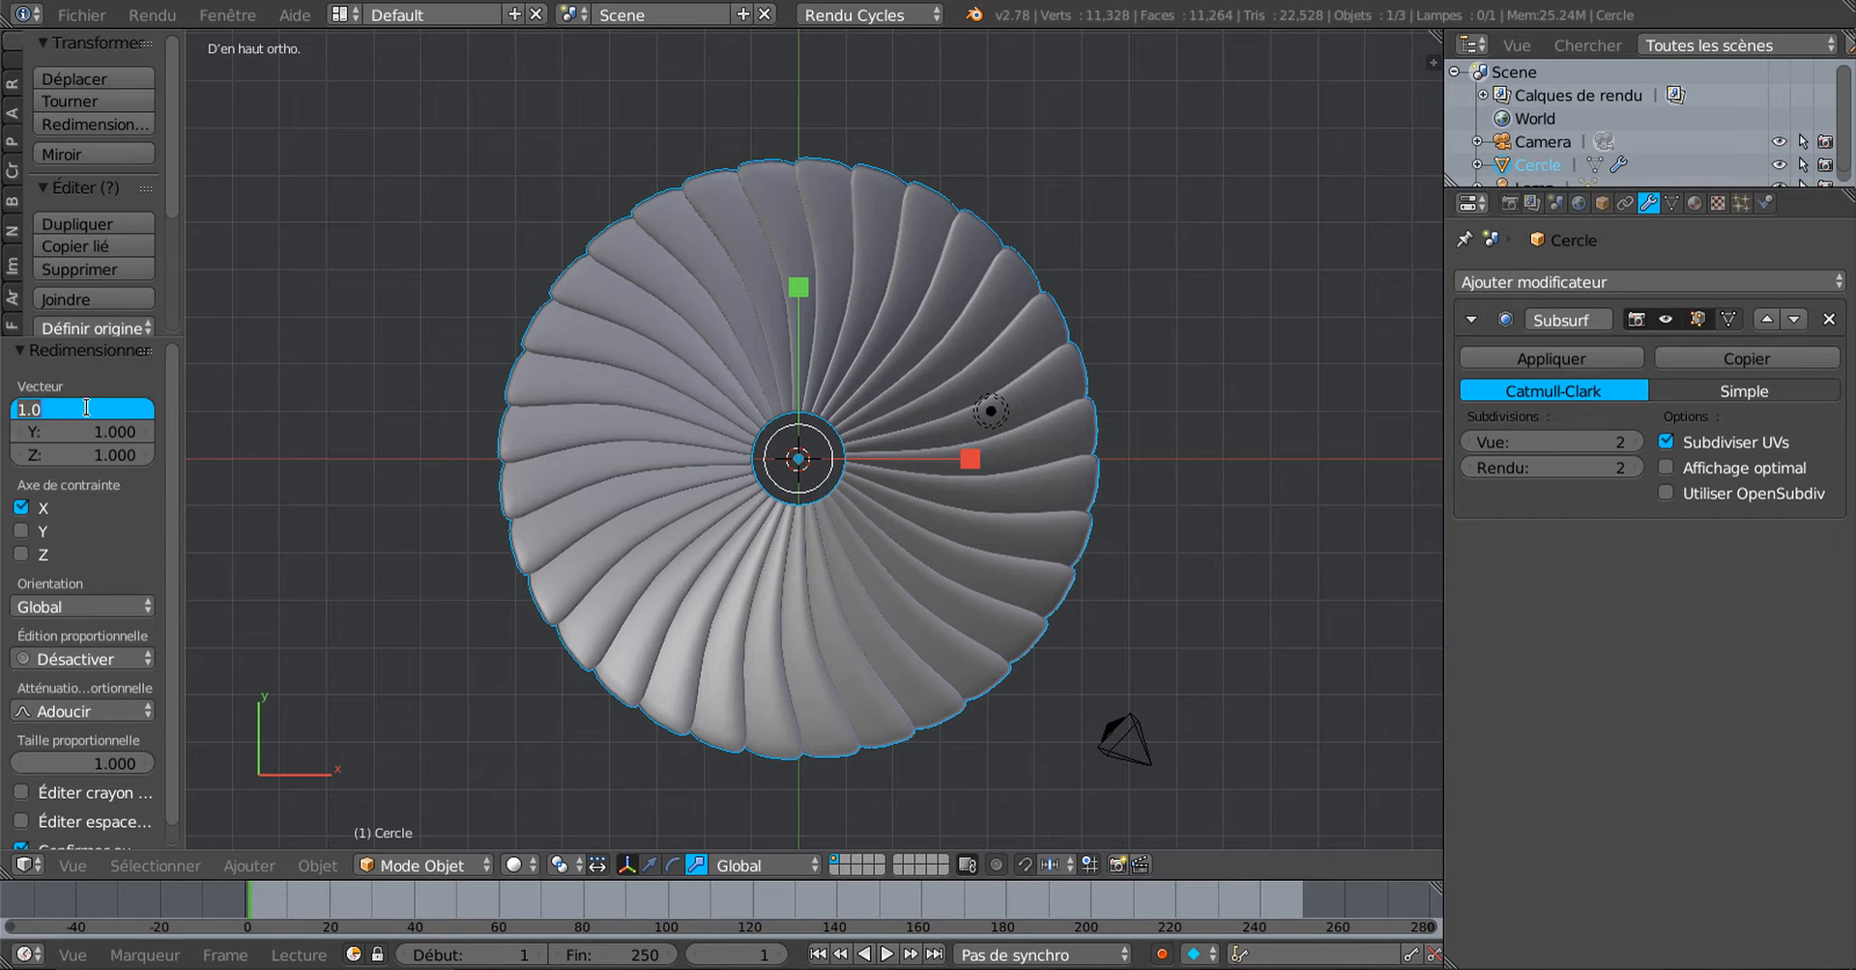
pyautogui.write('-1')
pyautogui.press('Return')
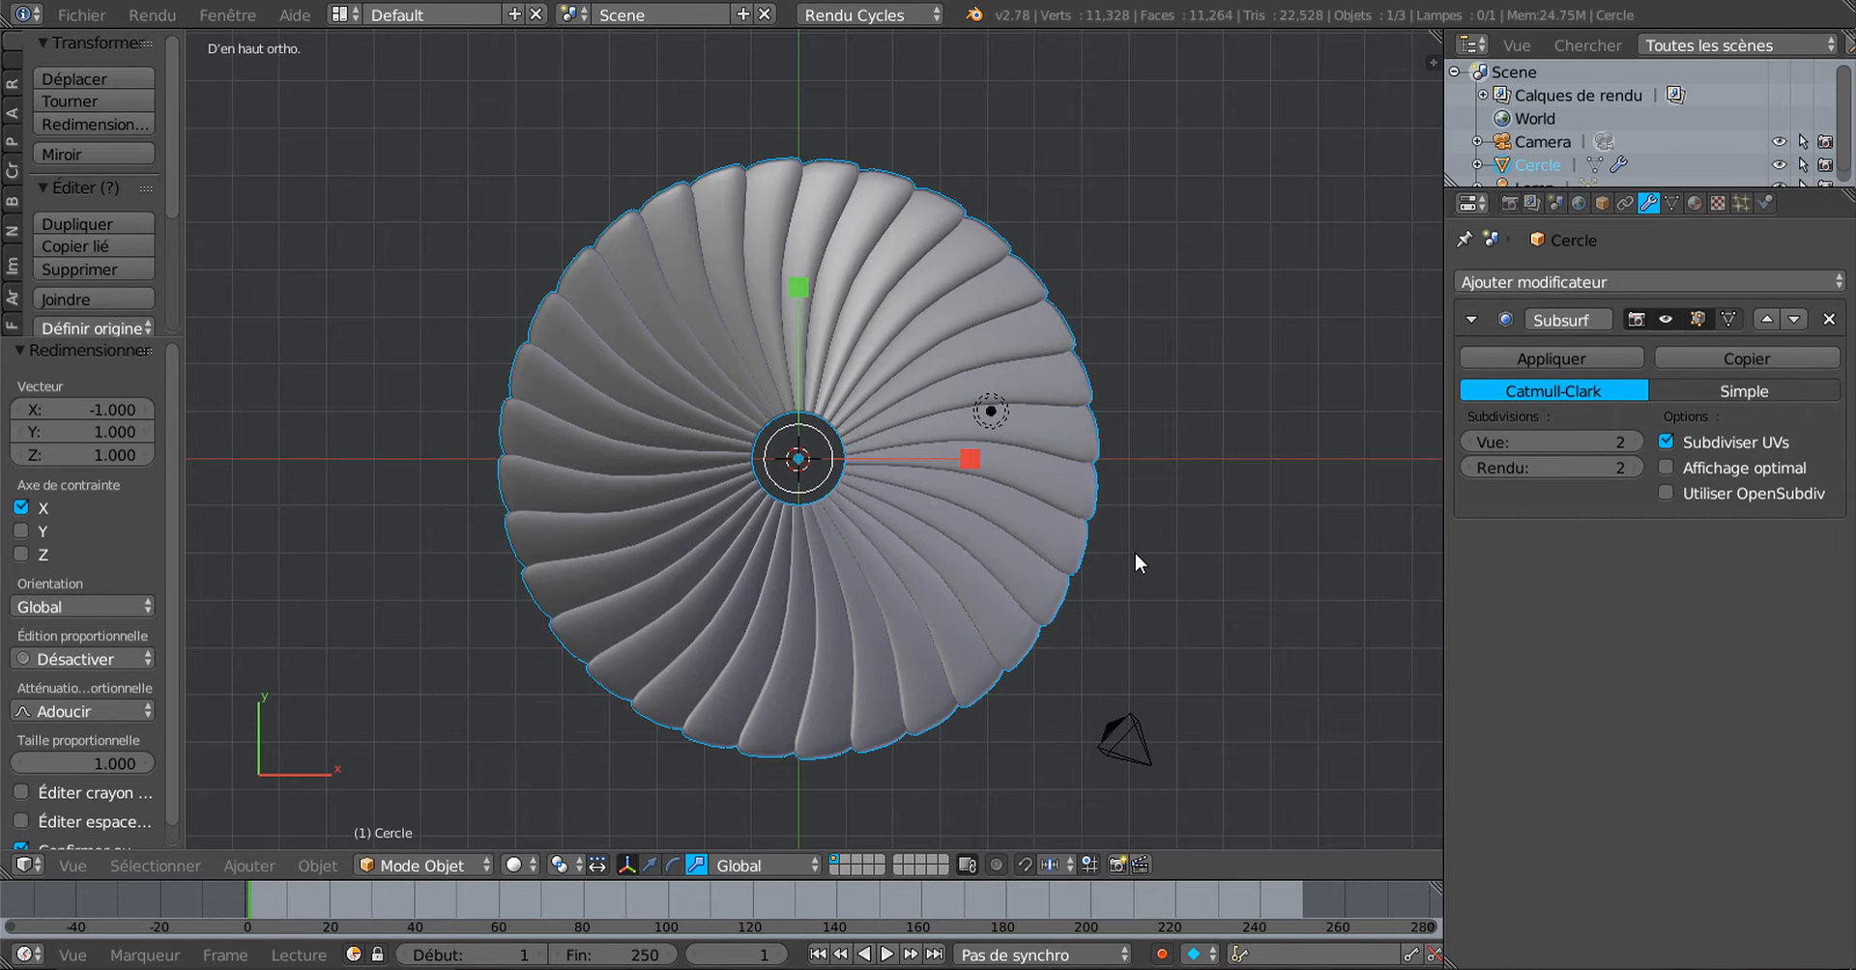
# Step: In Edit mode wireframe top view, clear the selection and circle-select all the outer tip vertices of the mirrored blades
pyautogui.press('Tab')
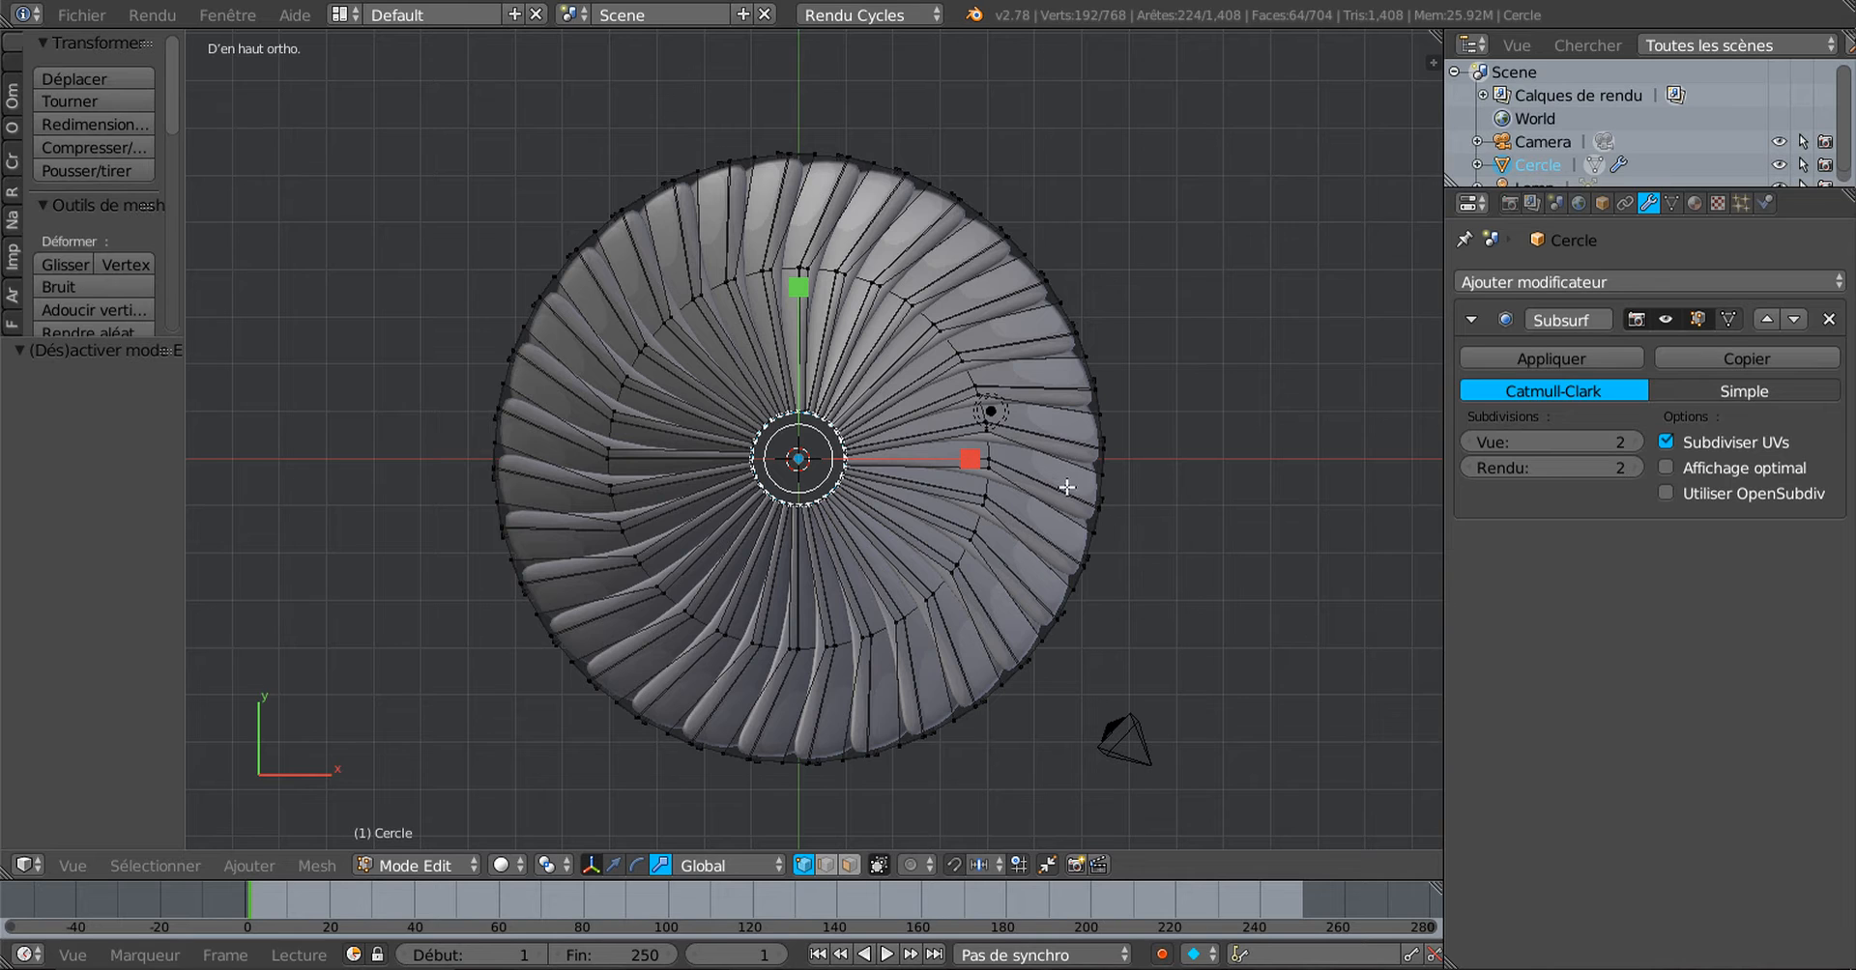
pyautogui.press('z')
pyautogui.press('a')
pyautogui.press('a')
pyautogui.press('a')
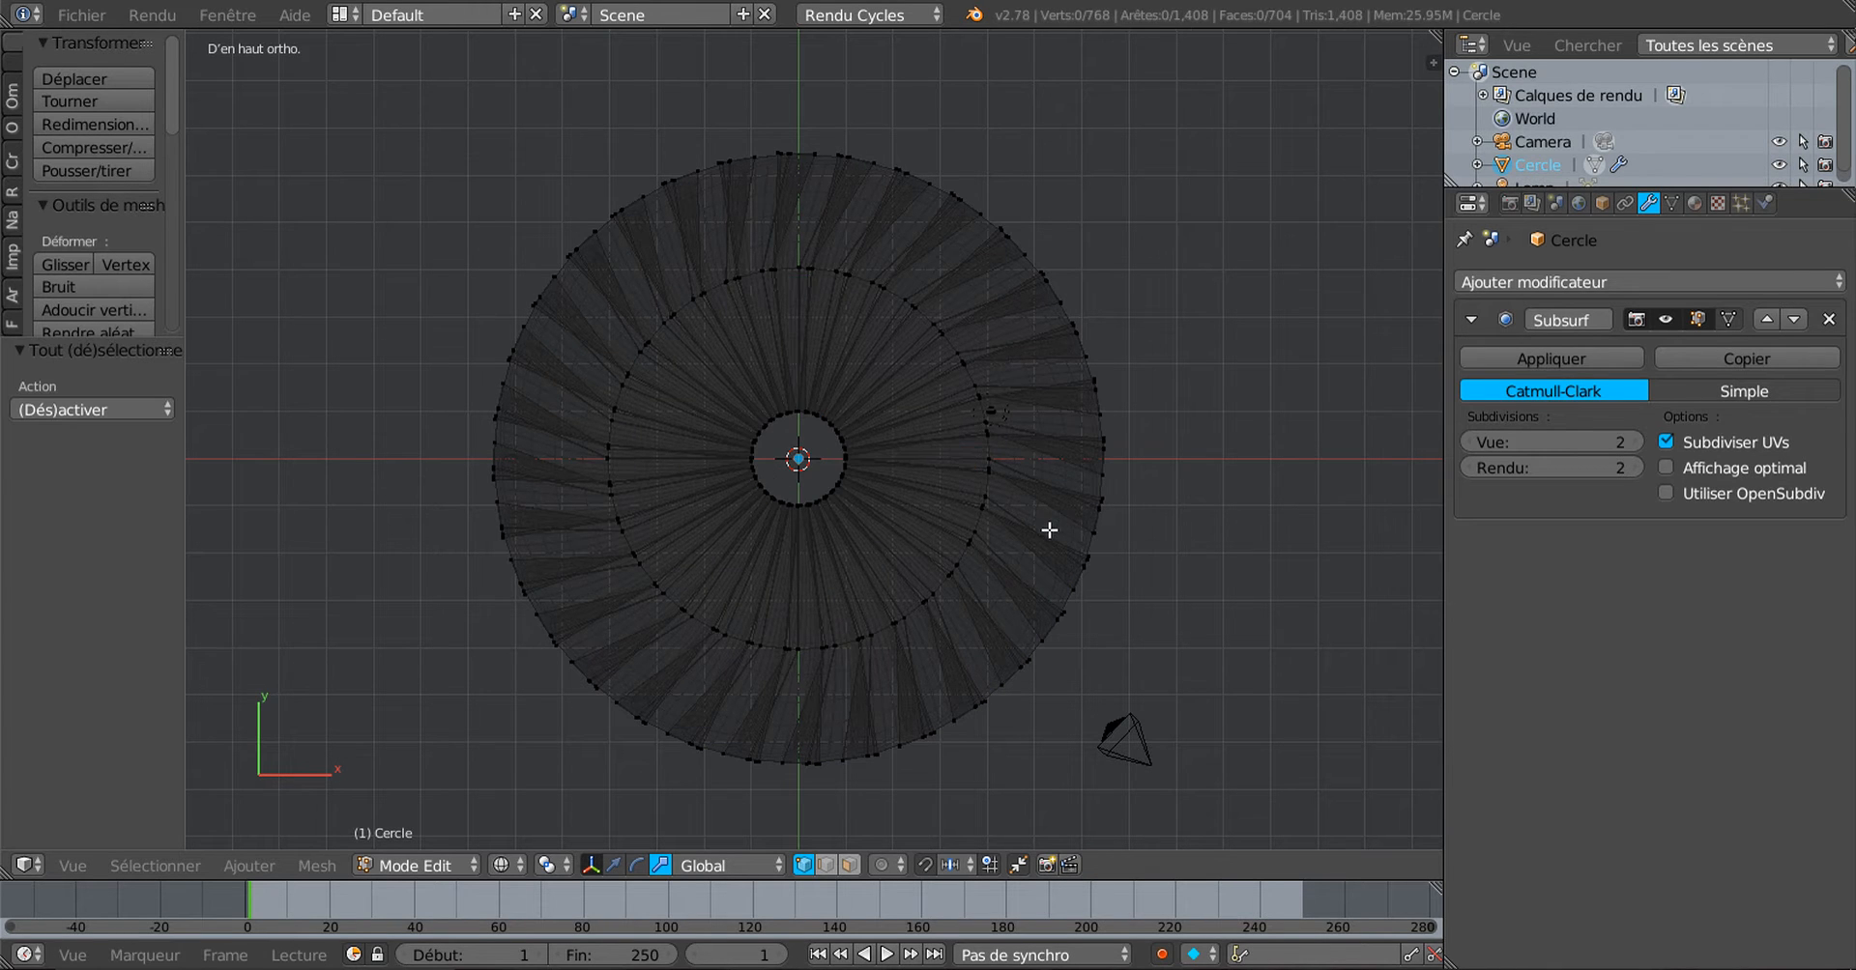
pyautogui.press('c')
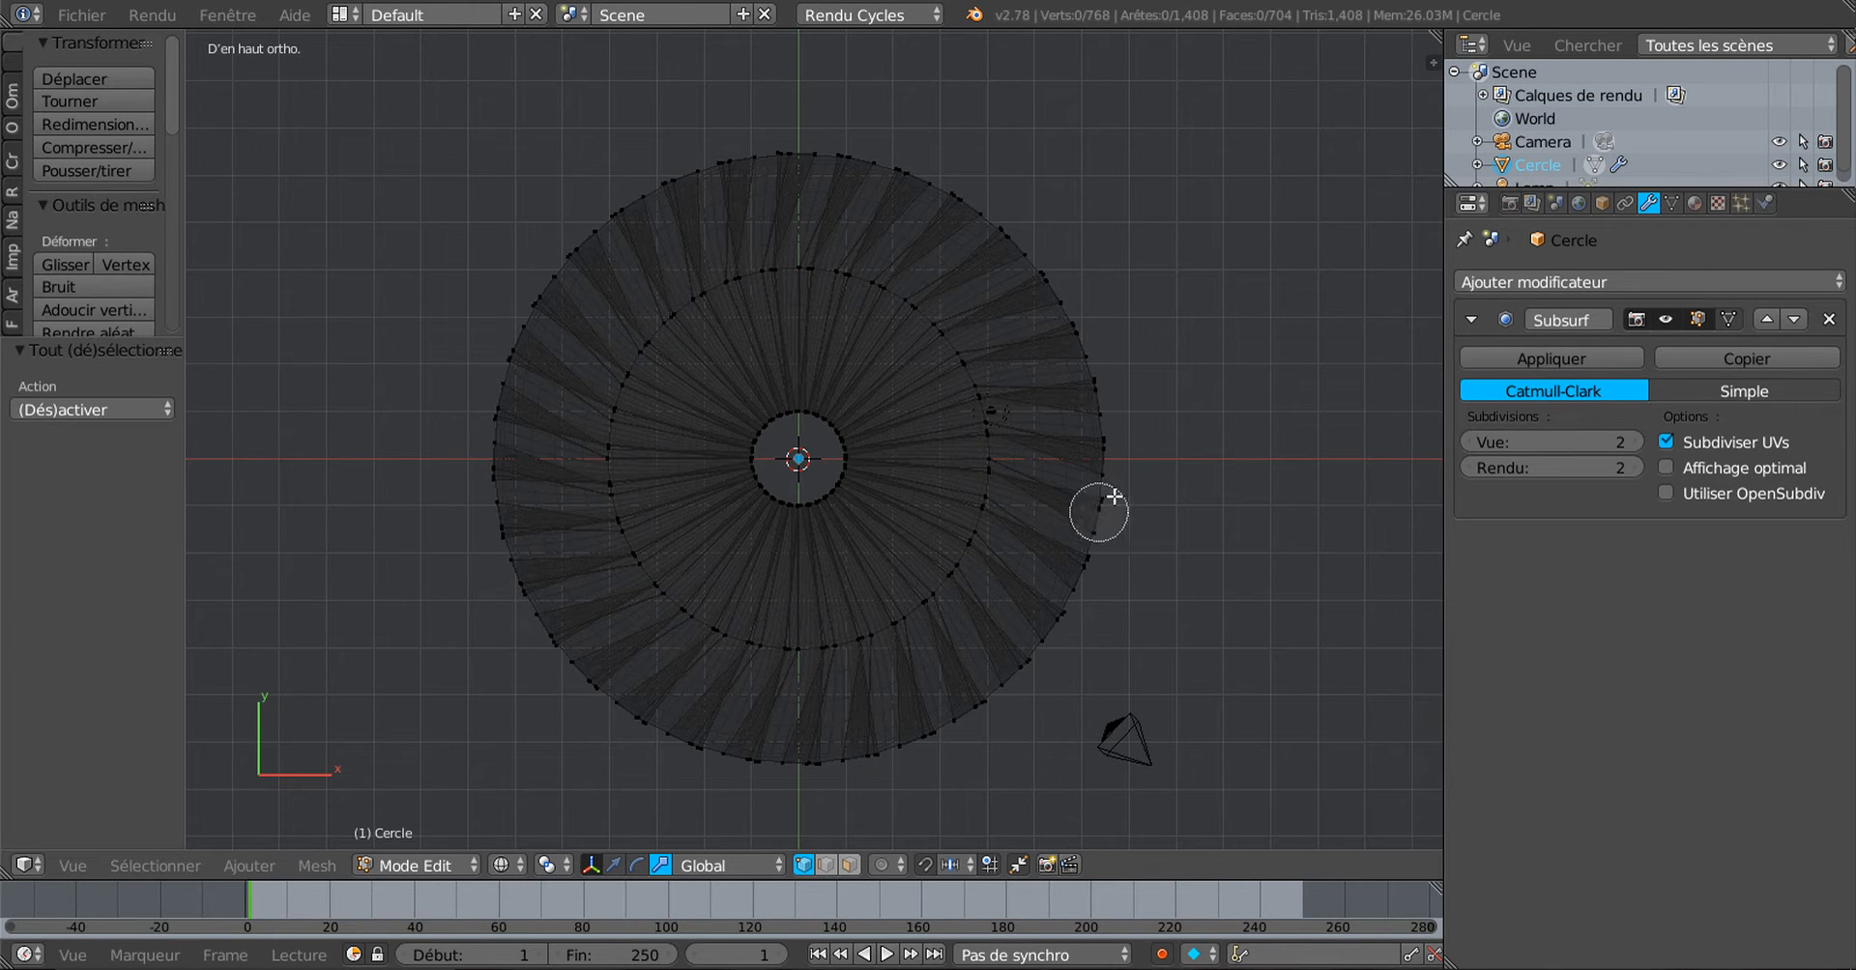
pyautogui.moveTo(1098, 505)
pyautogui.mouseDown()
pyautogui.moveTo(994, 232)
pyautogui.moveTo(771, 151)
pyautogui.moveTo(511, 296)
pyautogui.moveTo(475, 490)
pyautogui.moveTo(584, 239)
pyautogui.moveTo(518, 564)
pyautogui.moveTo(696, 734)
pyautogui.moveTo(874, 750)
pyautogui.moveTo(1083, 554)
pyautogui.mouseUp()
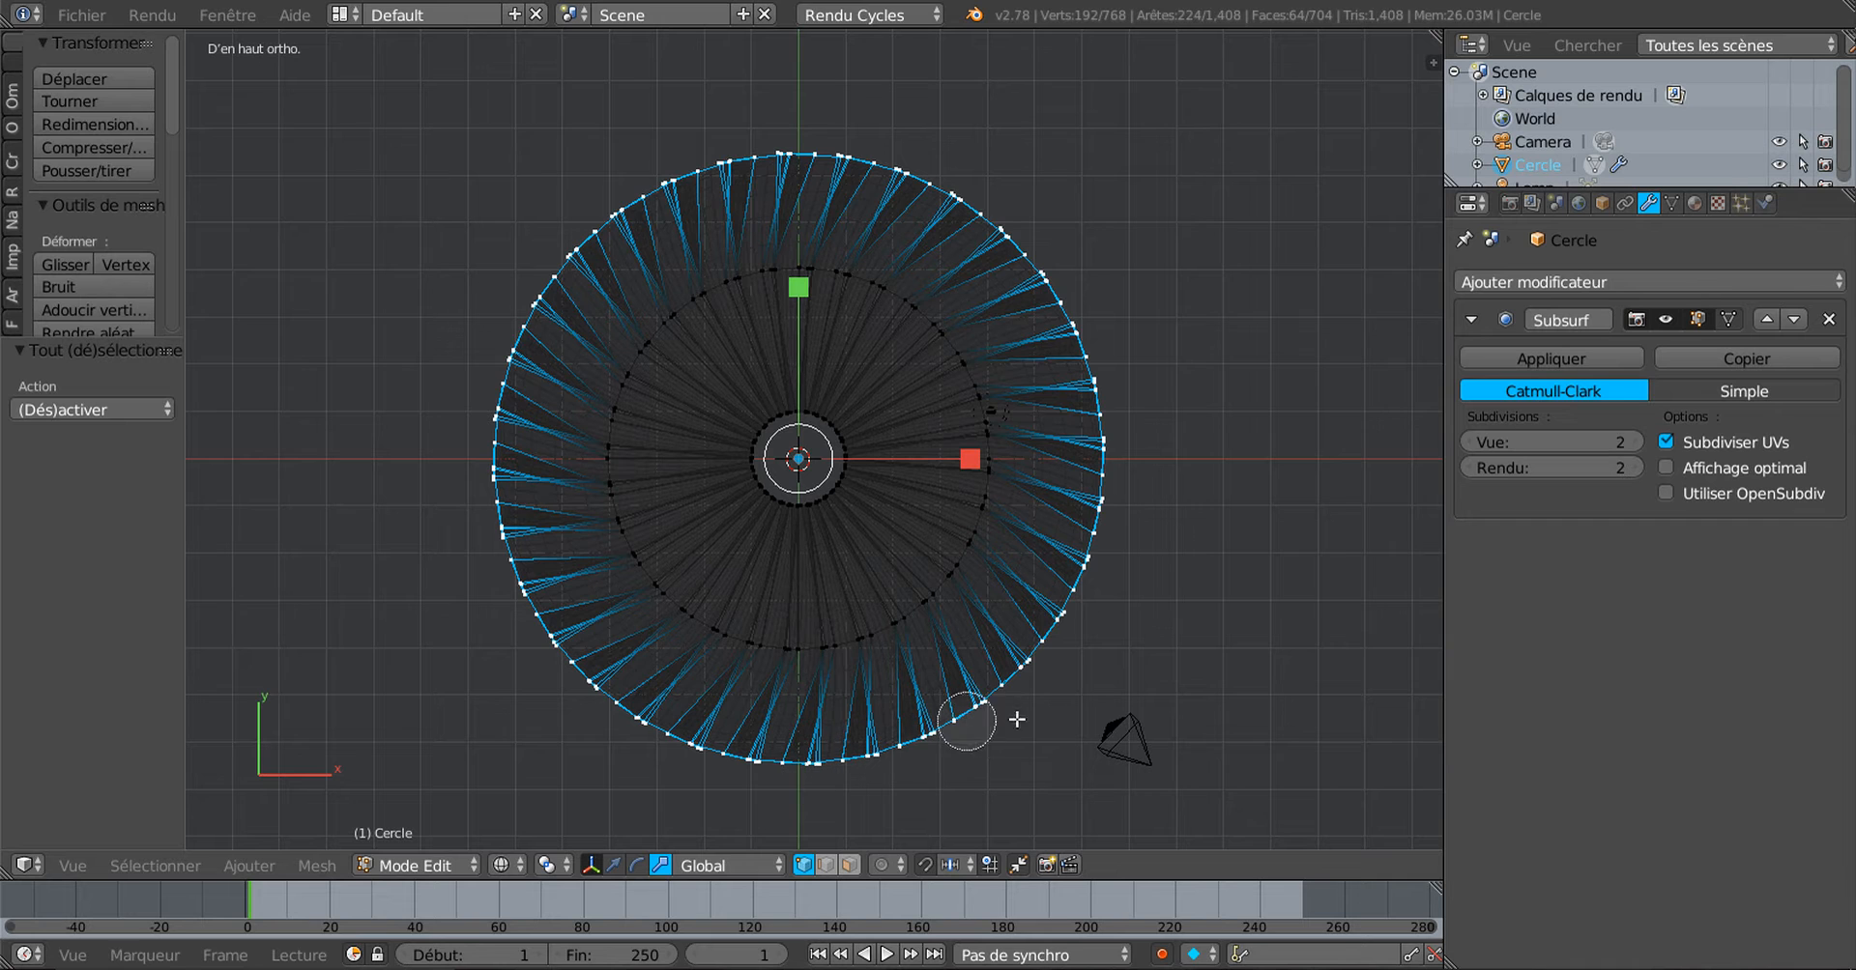
pyautogui.press('Escape')
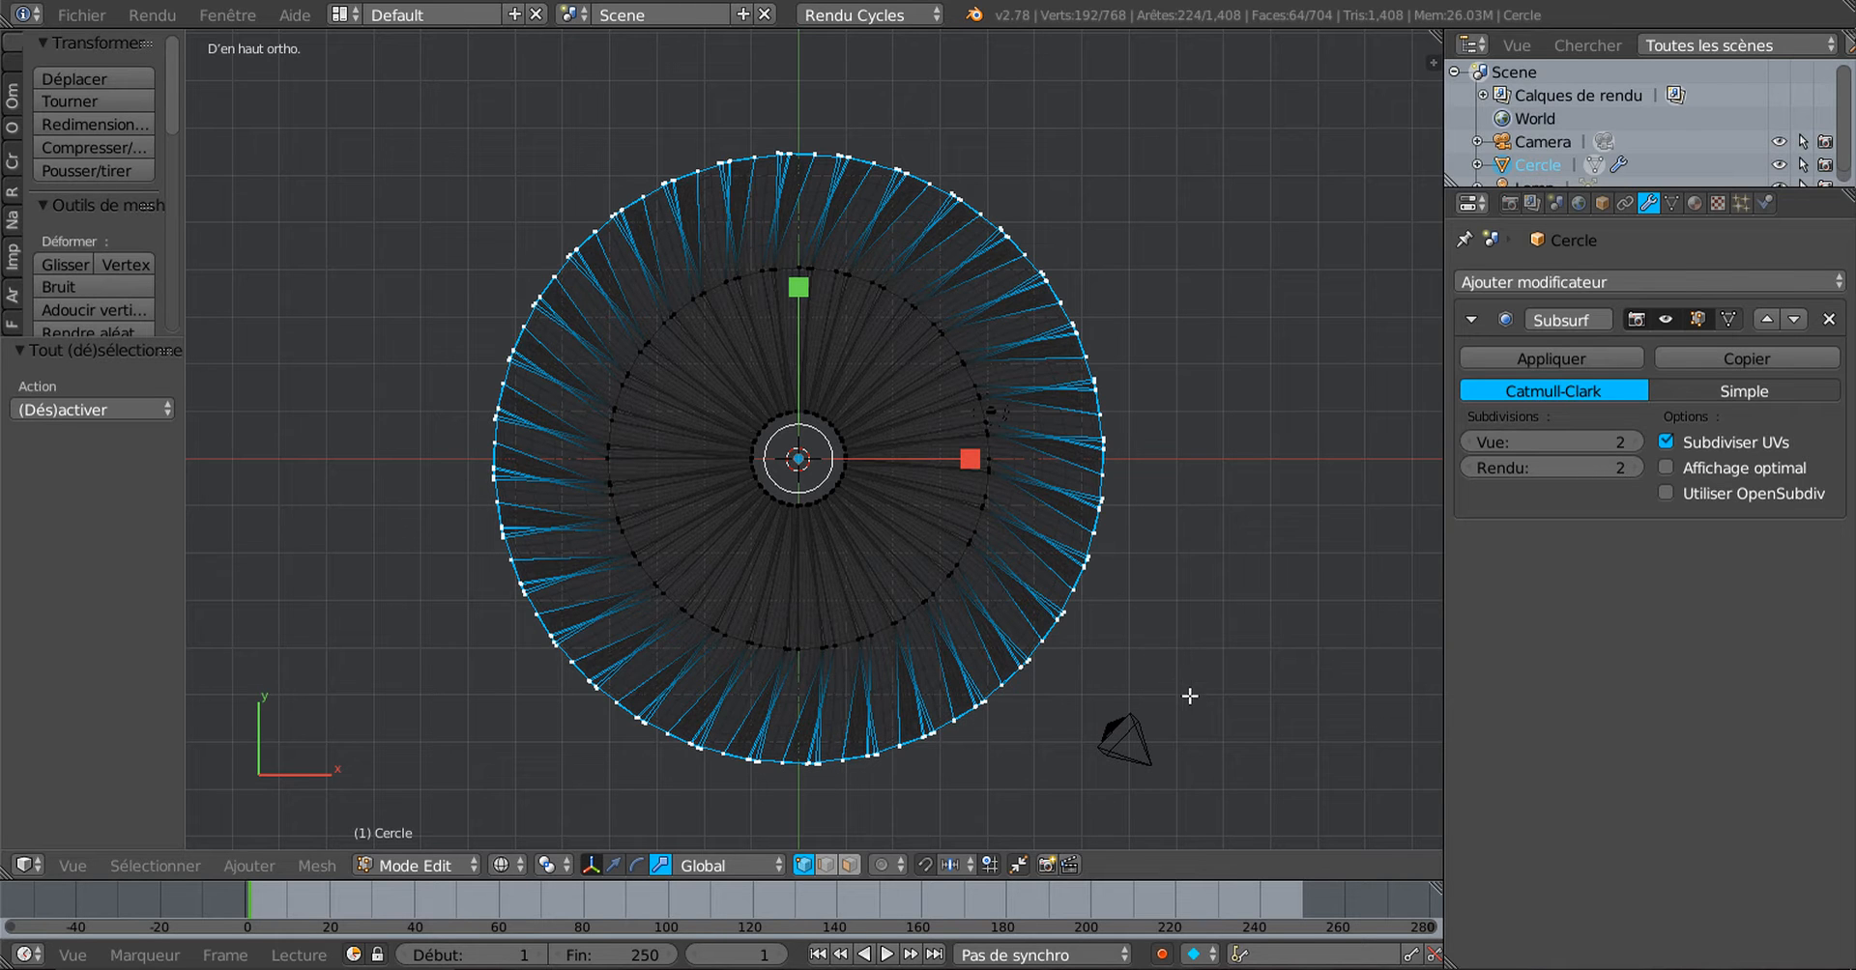
# Step: Rotate the selected outer tip vertices by about -18° in top view and return to Object mode in solid display
pyautogui.press('r')
pyautogui.click(1242, 568)
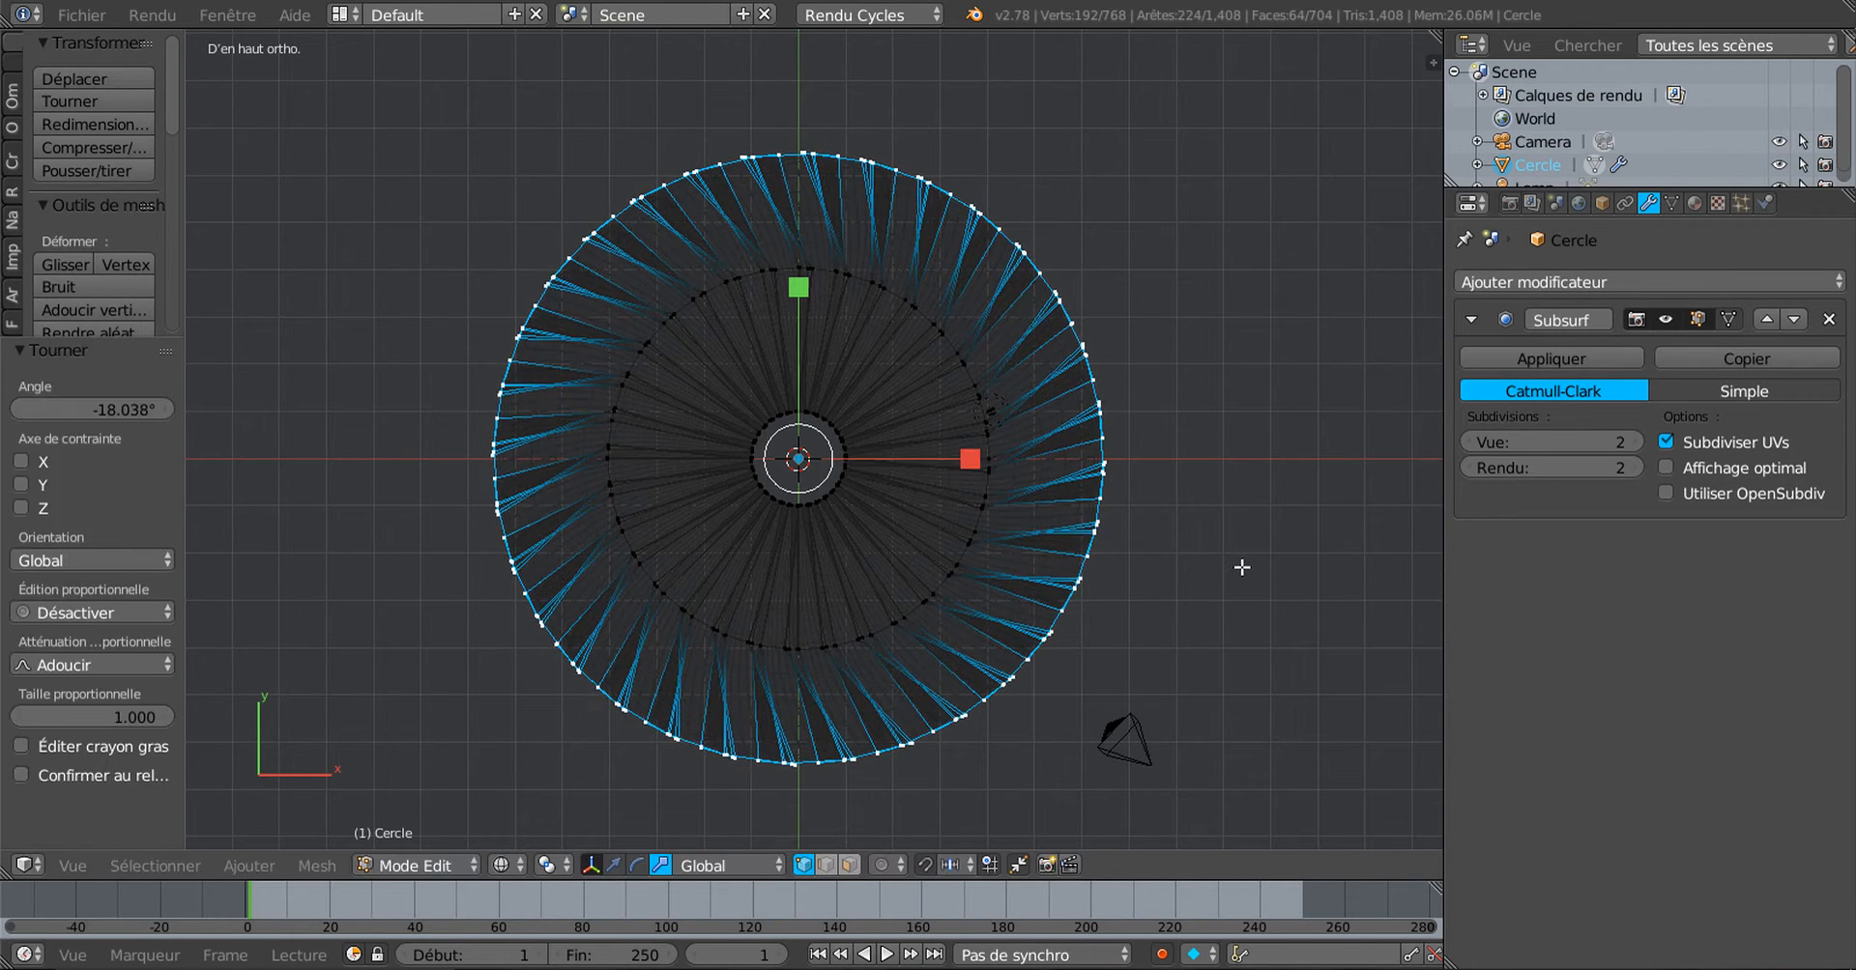
pyautogui.press('Tab')
pyautogui.press('z')
pyautogui.moveTo(1237, 600)
pyautogui.mouseDown(button='middle')
pyautogui.moveTo(1088, 662)
pyautogui.moveTo(1083, 499)
pyautogui.moveTo(676, 447)
pyautogui.moveTo(669, 611)
pyautogui.moveTo(677, 454)
pyautogui.moveTo(813, 590)
pyautogui.mouseUp(button='middle')
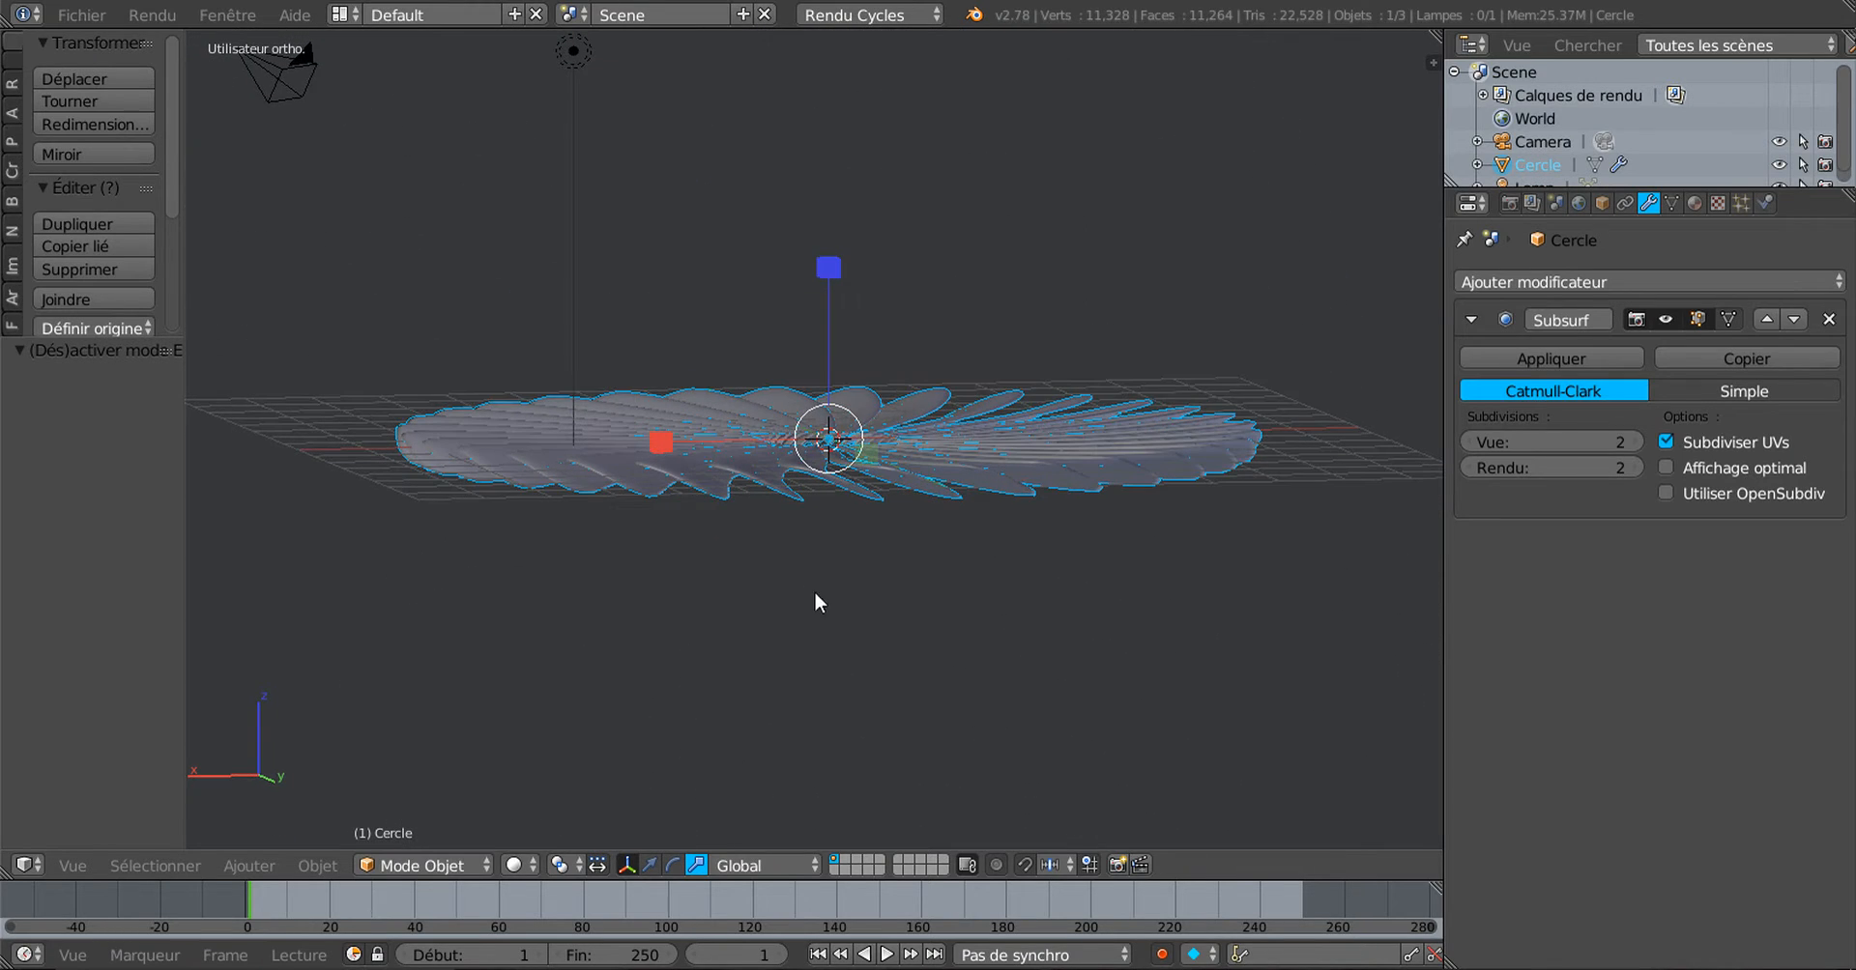
# Step: In Edit mode wireframe front view, box-deselect the upper tip vertices, keeping only the lower tip vertices selected
pyautogui.press('KP_1')
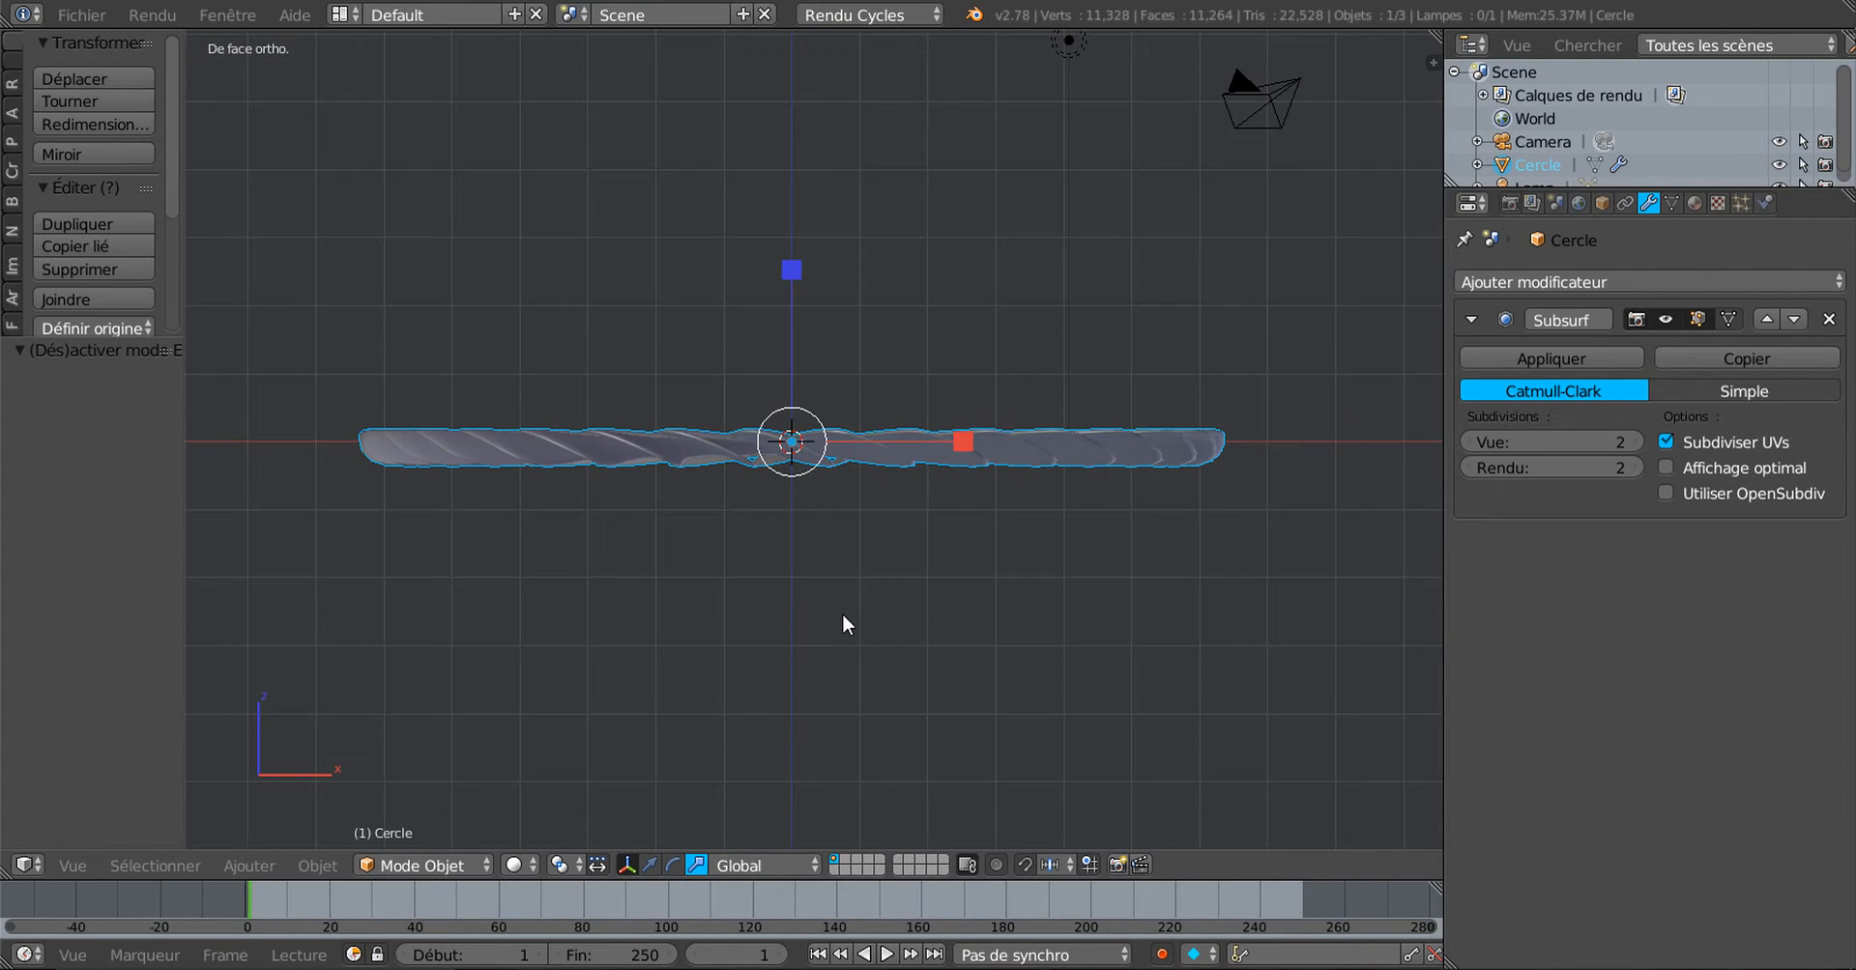
pyautogui.press('z')
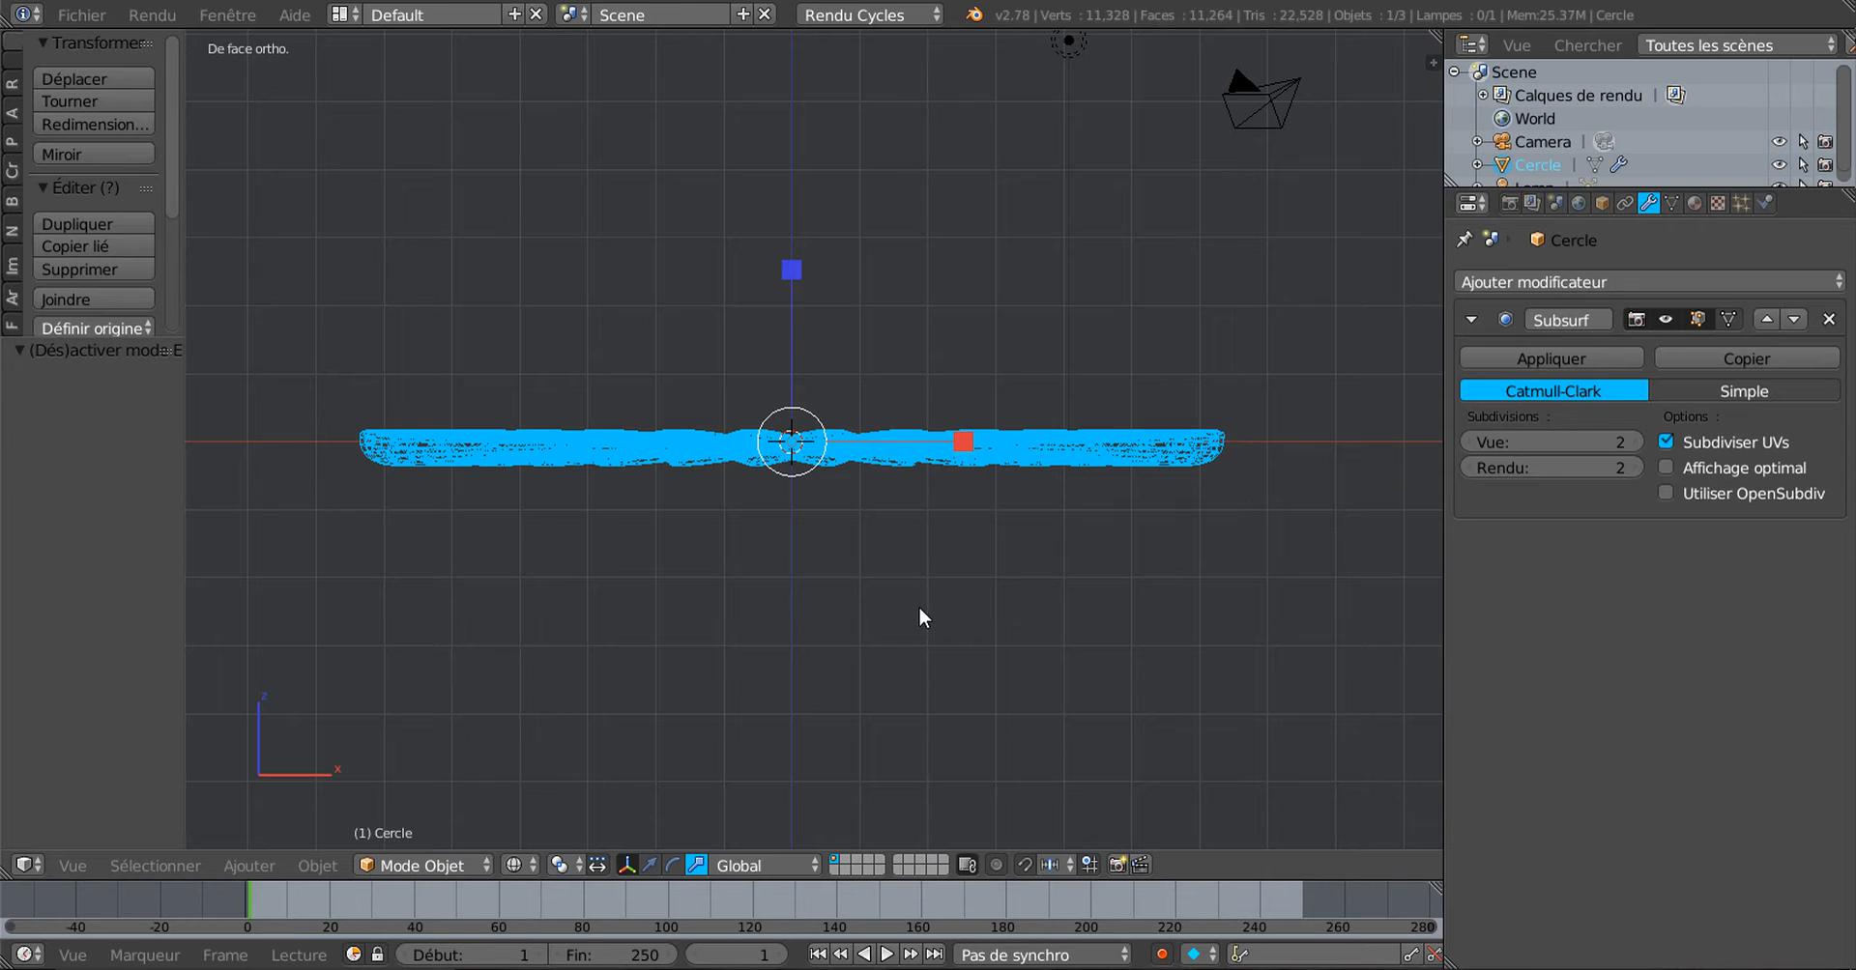
pyautogui.press('Tab')
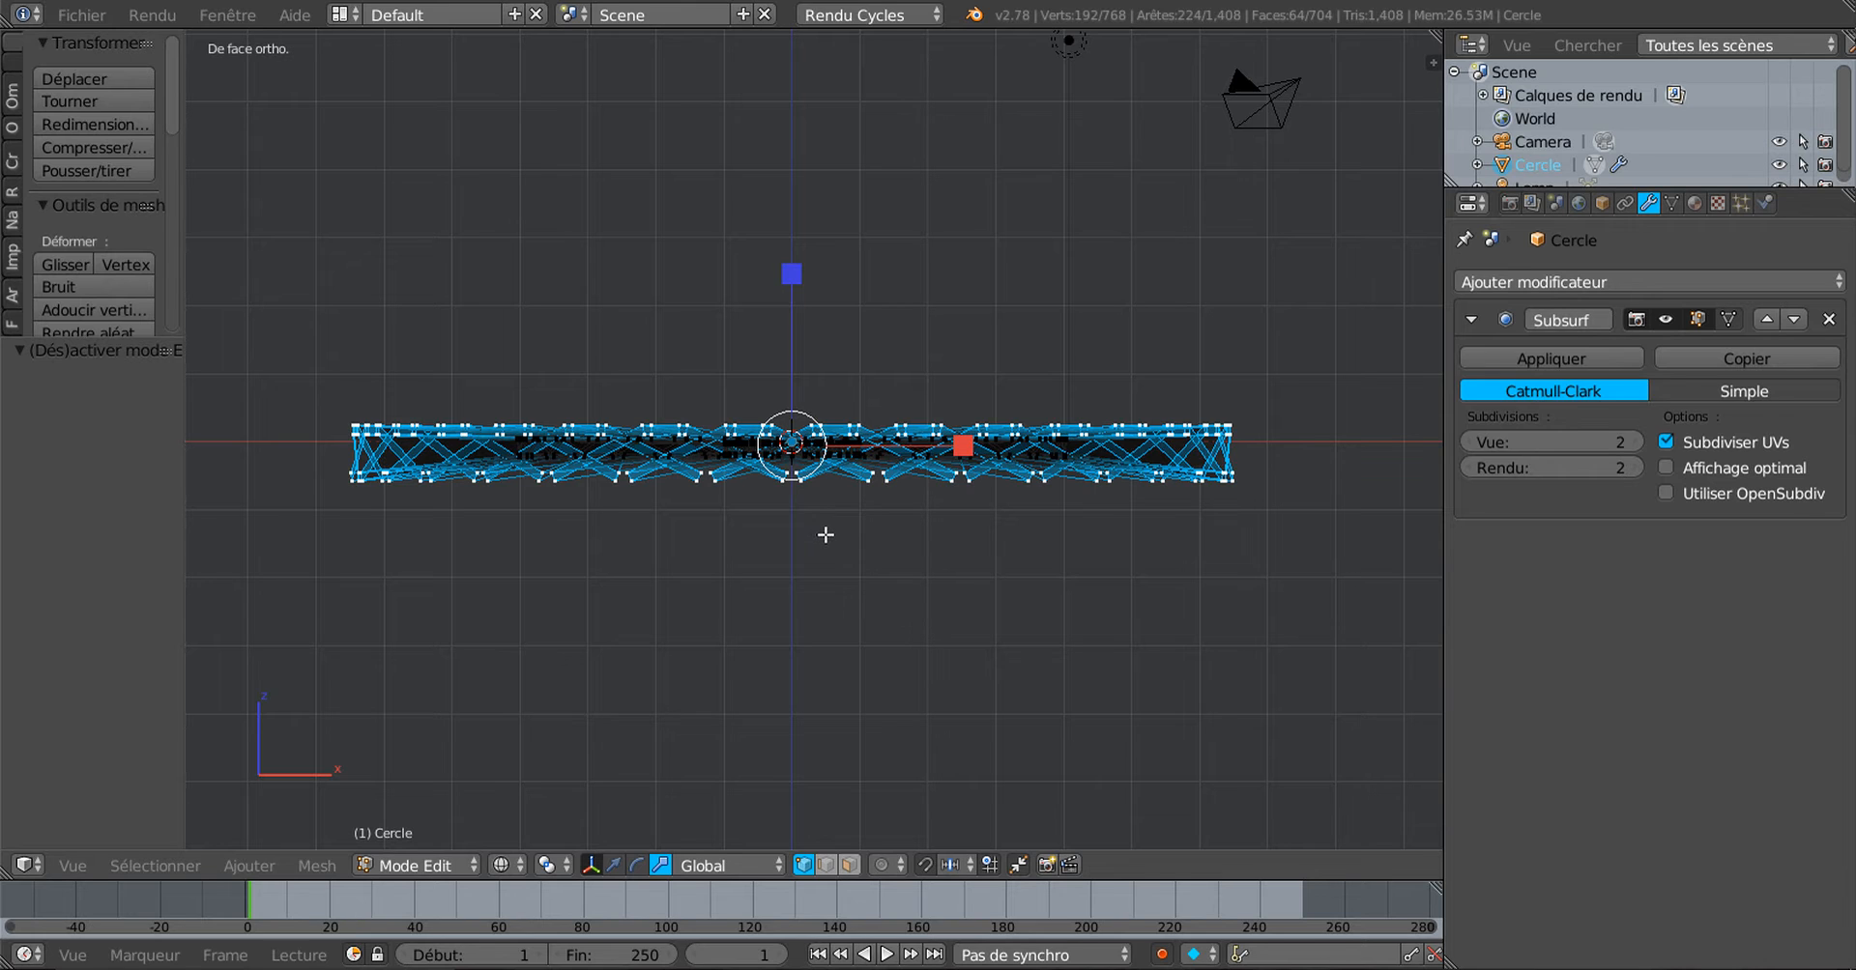
pyautogui.scroll(1, 831, 542)
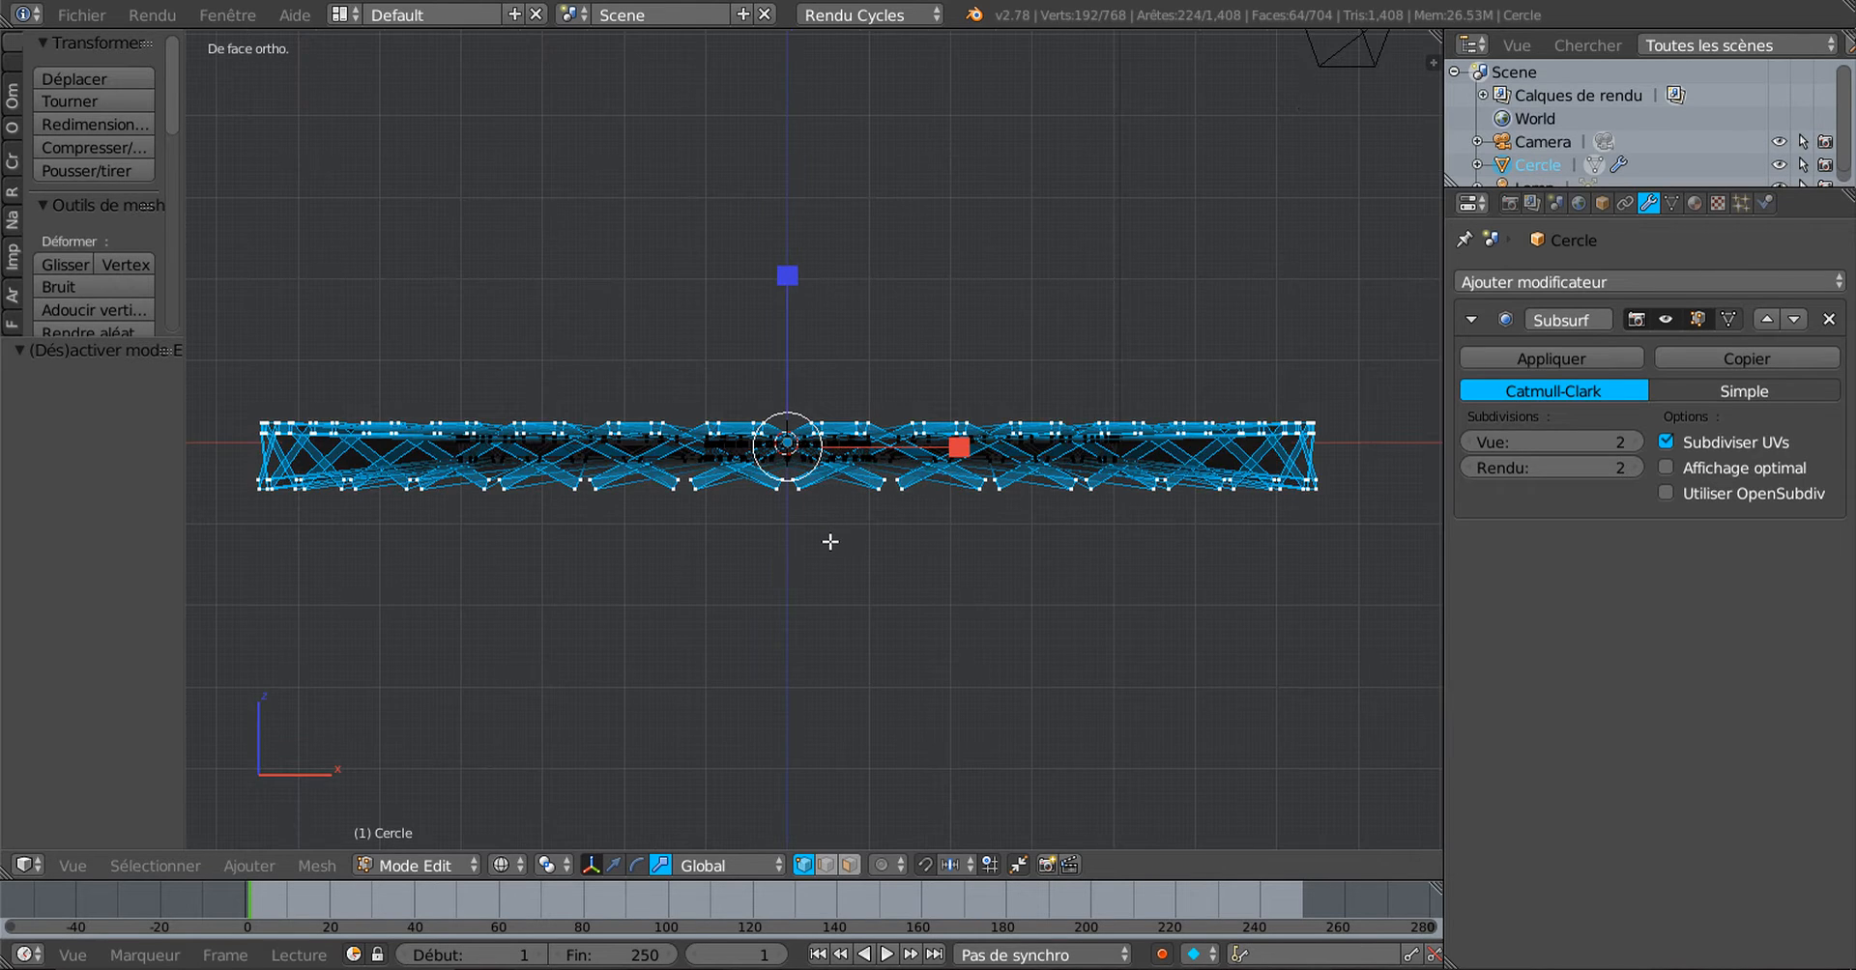
pyautogui.scroll(-2, 831, 542)
pyautogui.press('b')
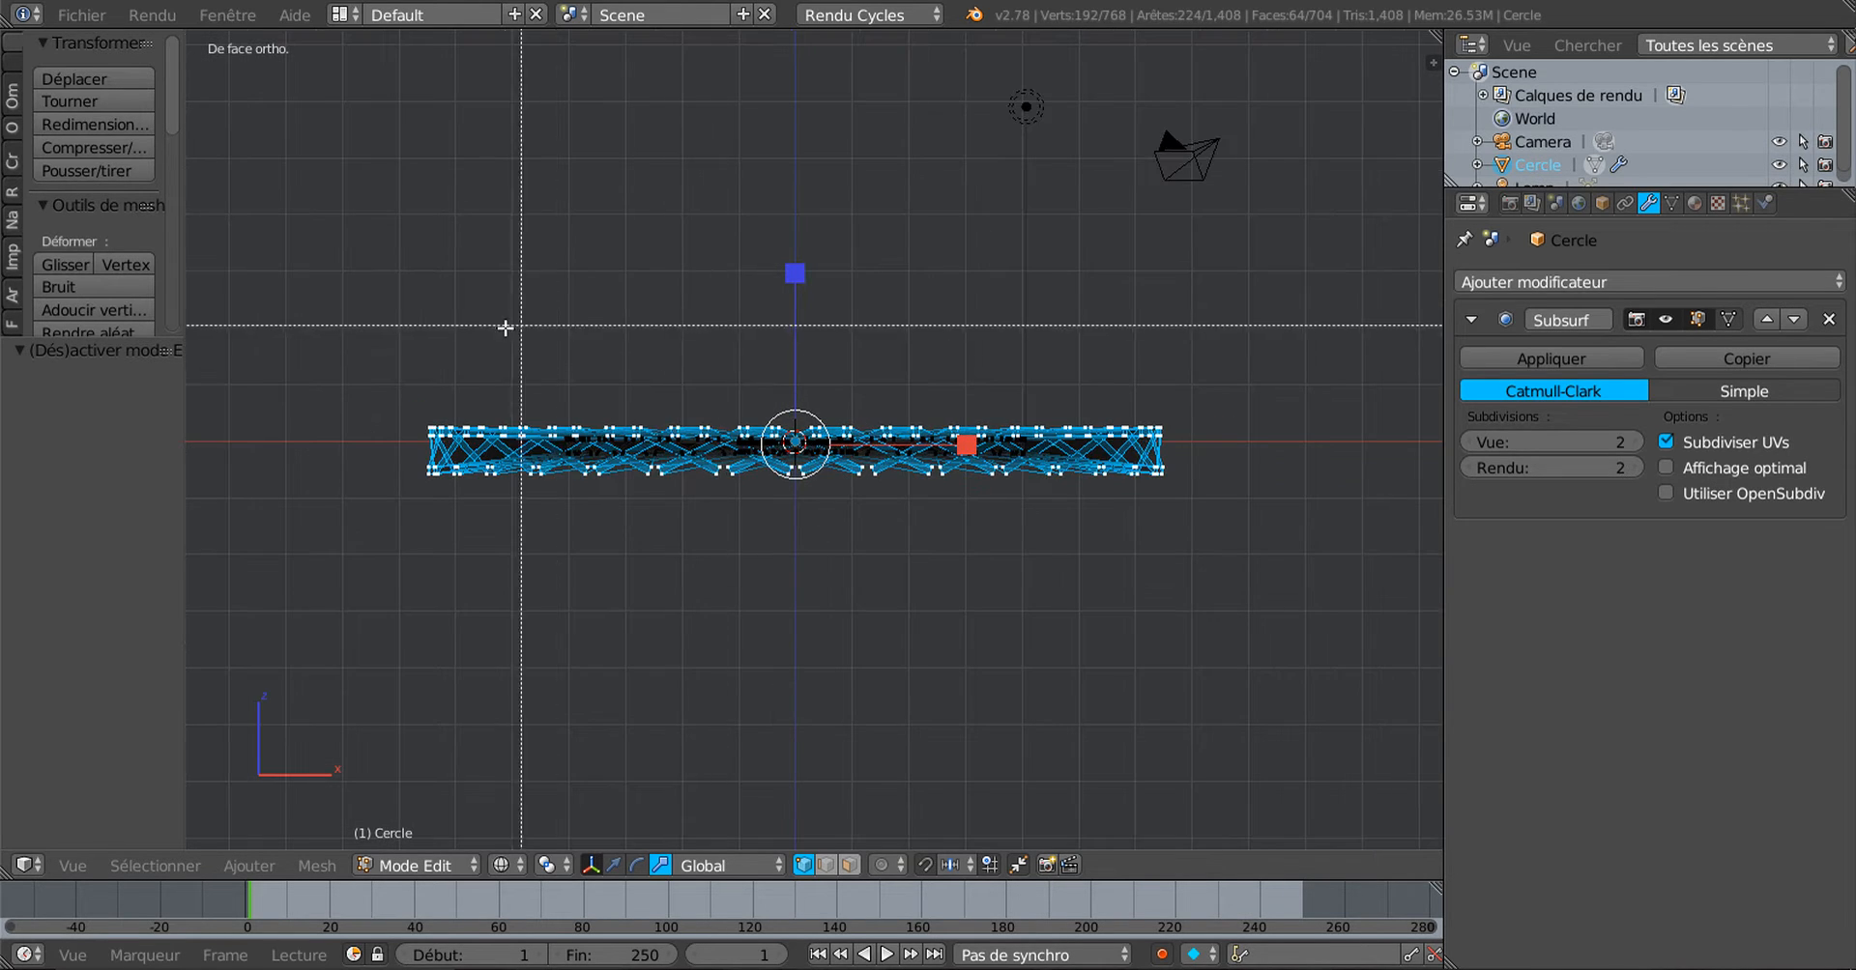
pyautogui.moveTo(375, 446); pyautogui.dragTo(986, 383)
pyautogui.moveTo(986, 382); pyautogui.dragTo(1277, 383, button='middle')
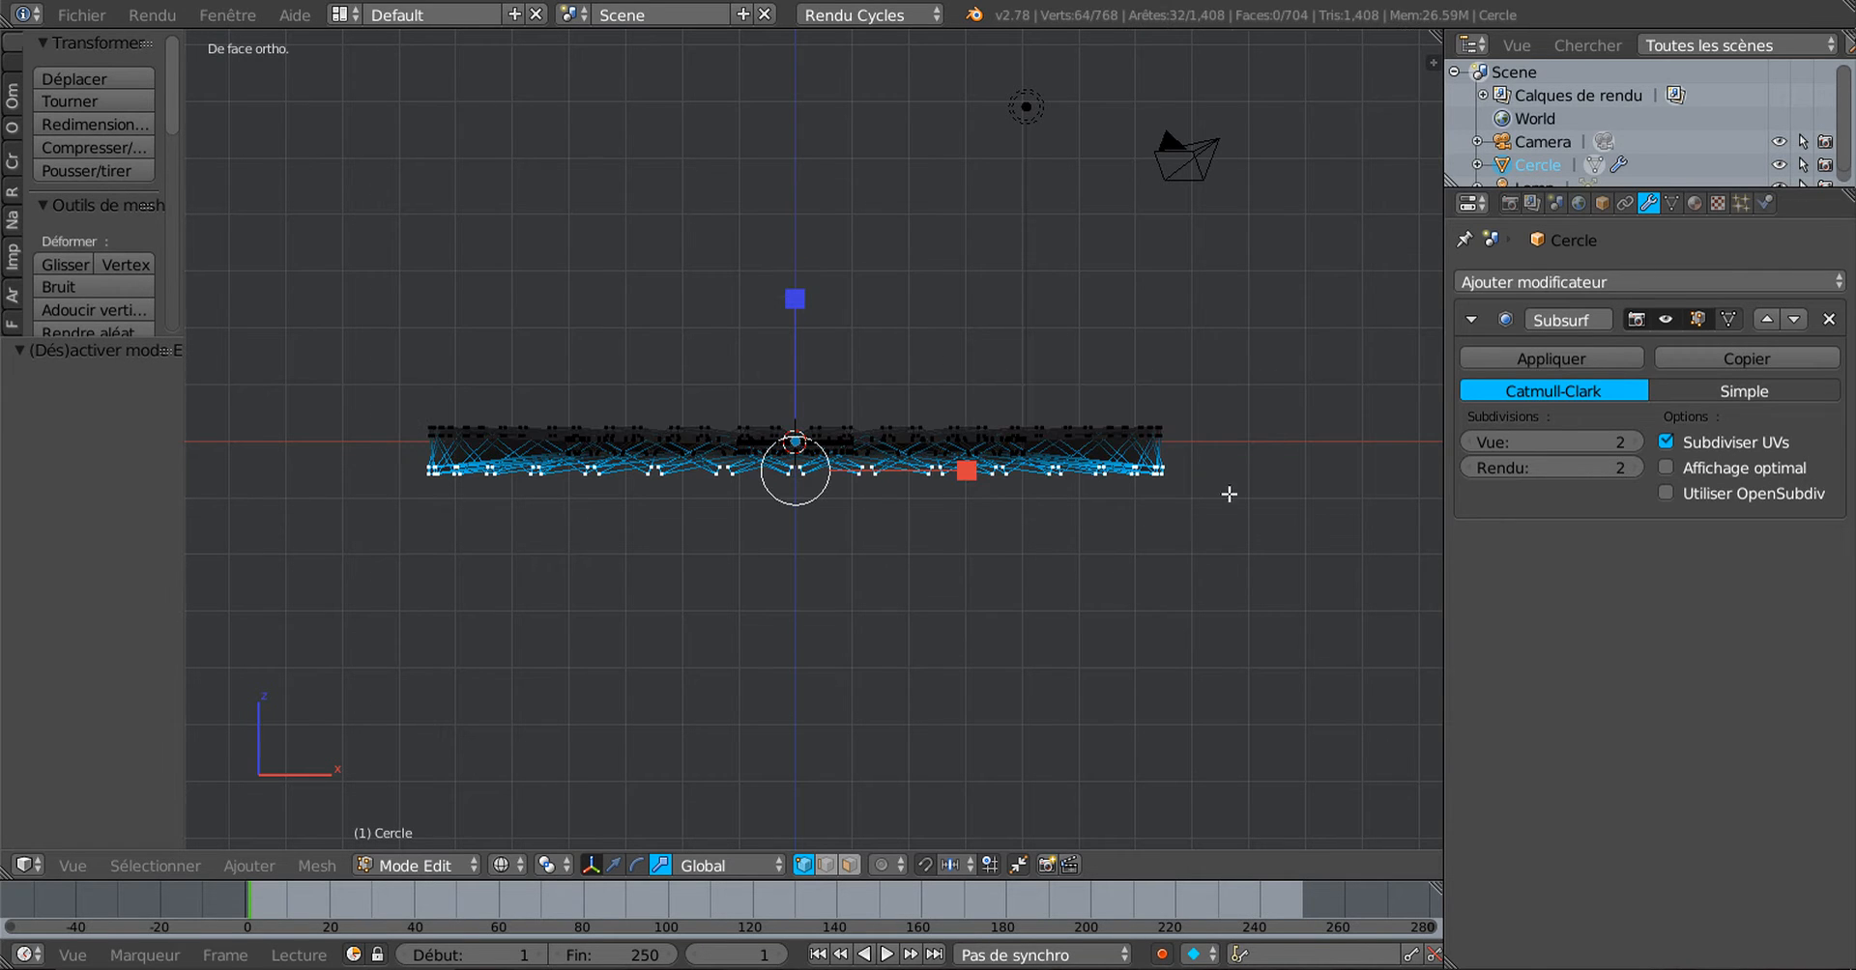
# Step: In solid display, enable the translate manipulator and move the lower tip vertices down along Z to deepen the blades, checking the shape in Object mode
pyautogui.moveTo(1054, 548)
pyautogui.mouseDown(button='middle')
pyautogui.moveTo(1092, 613)
pyautogui.moveTo(1064, 705)
pyautogui.moveTo(952, 629)
pyautogui.moveTo(857, 671)
pyautogui.moveTo(979, 677)
pyautogui.moveTo(1006, 704)
pyautogui.moveTo(803, 515)
pyautogui.moveTo(709, 587)
pyautogui.moveTo(609, 613)
pyautogui.mouseUp(button='middle')
pyautogui.press('z')
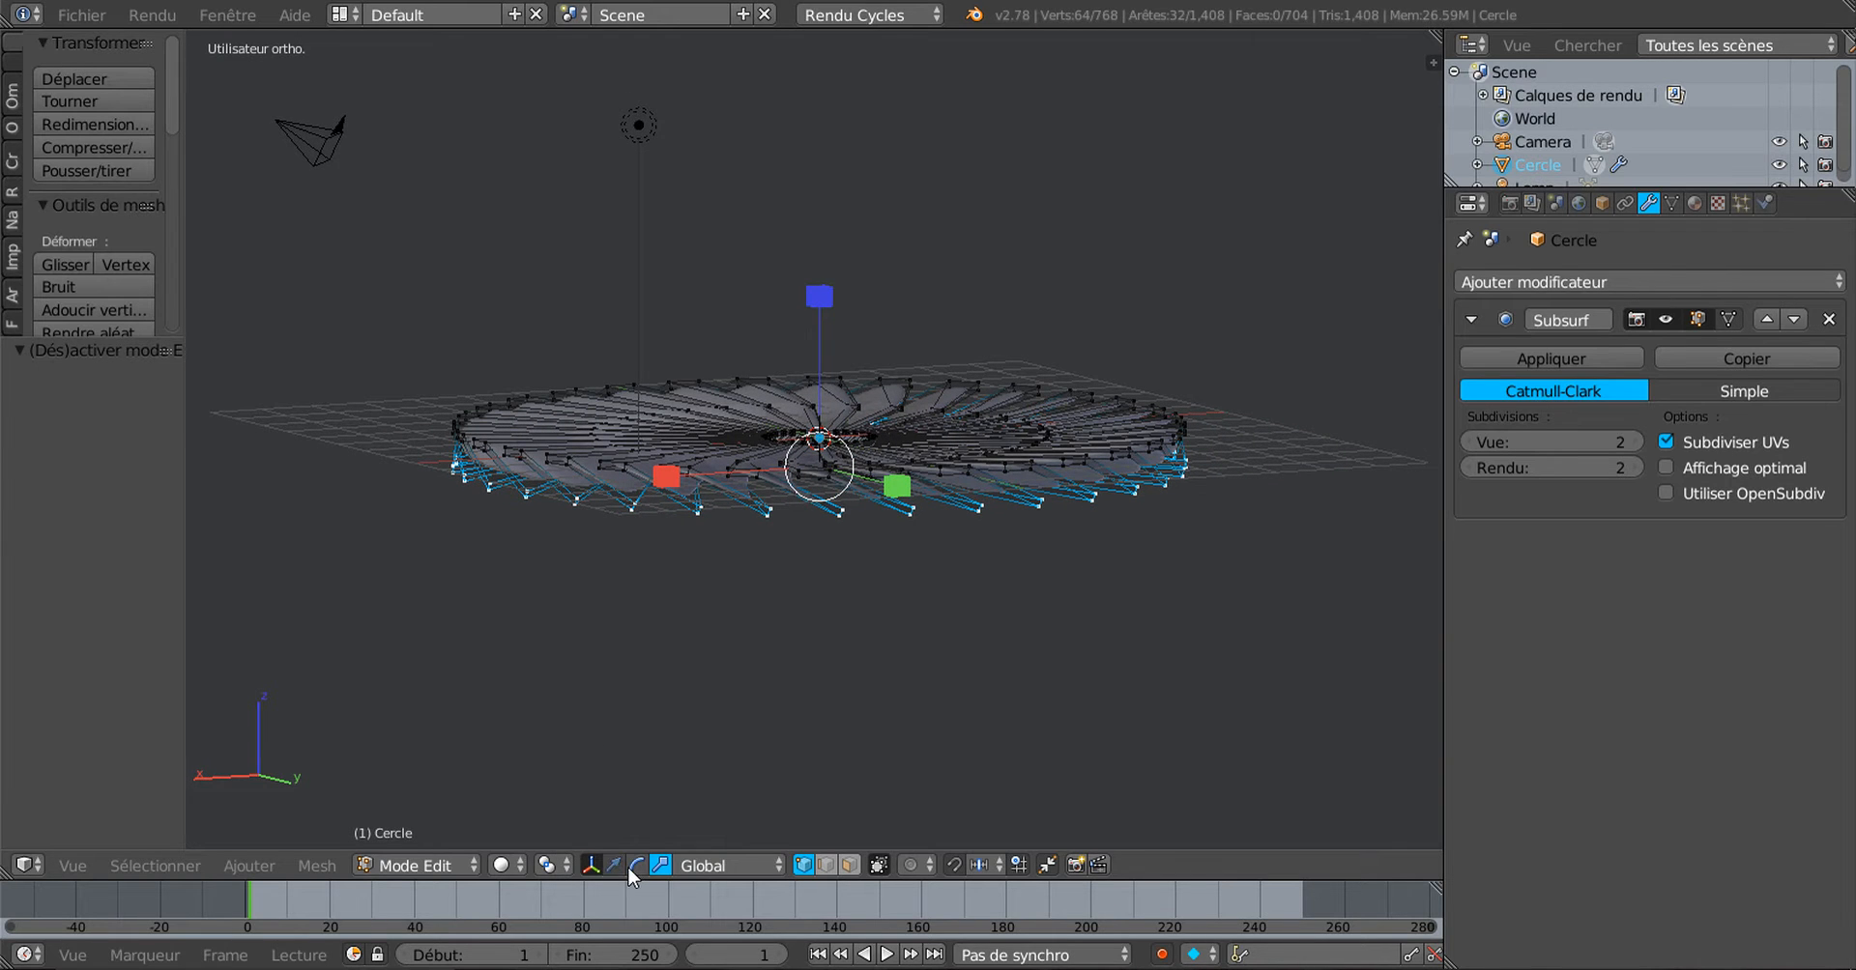
pyautogui.click(592, 865)
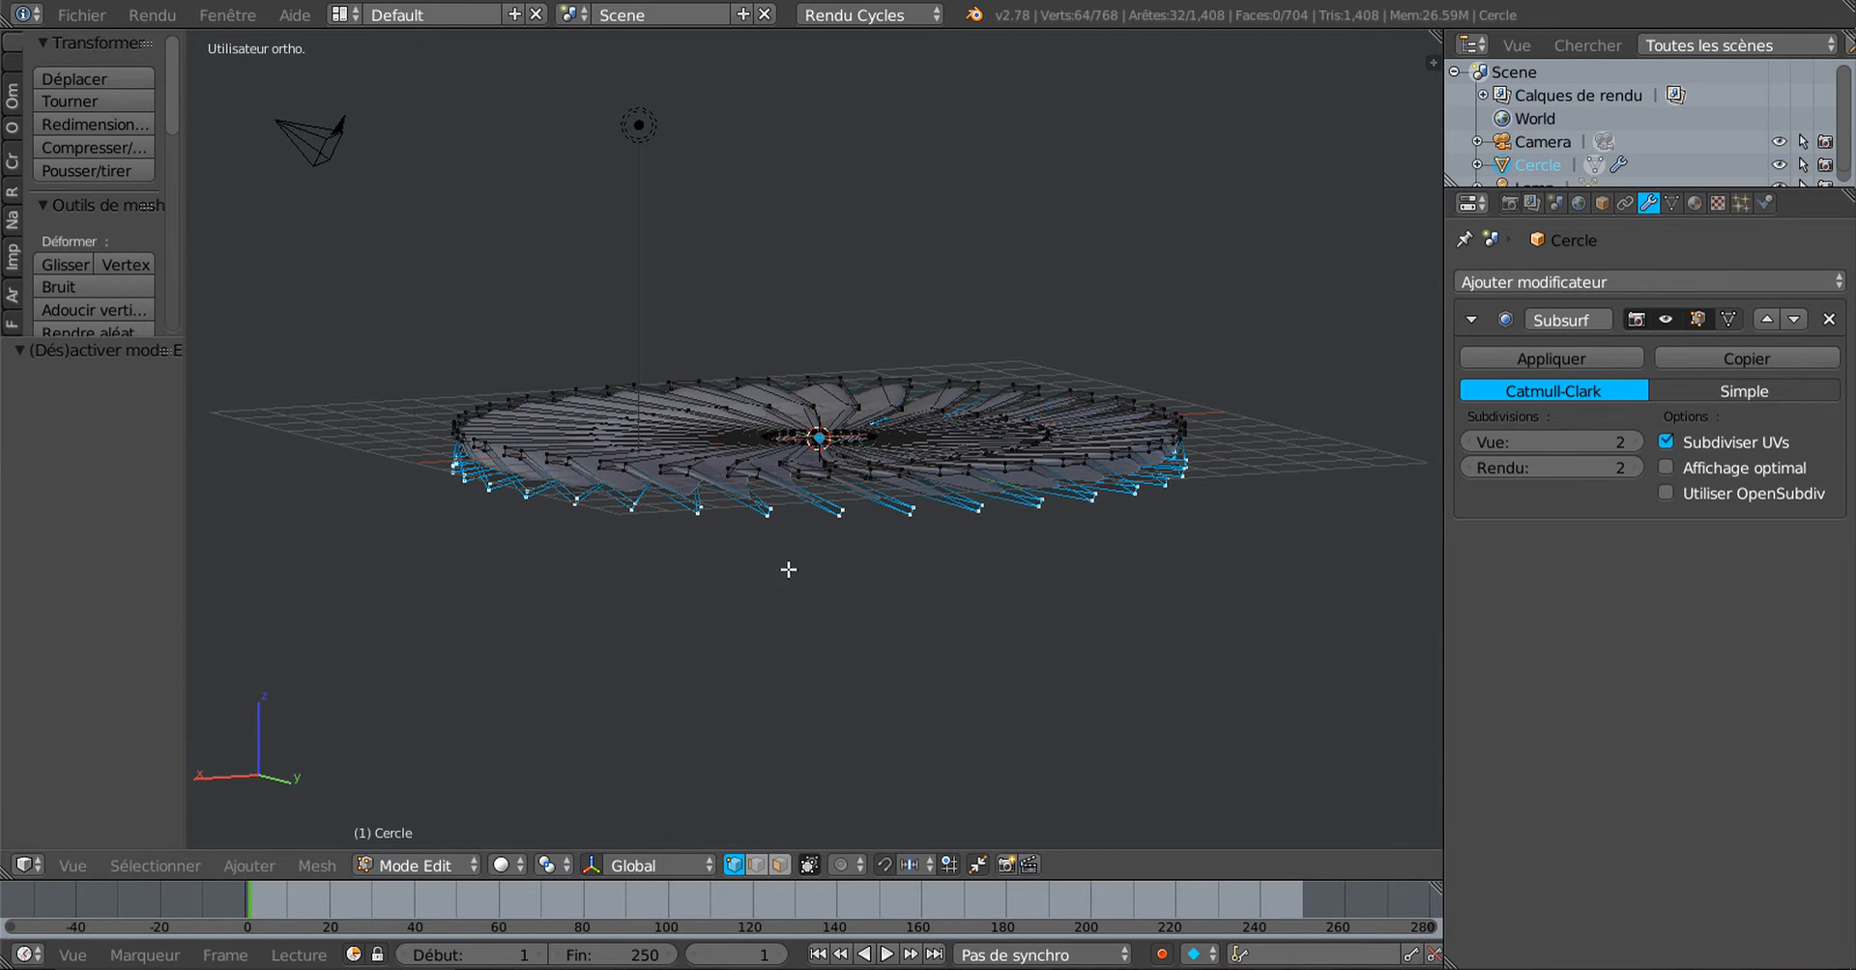
pyautogui.click(594, 865)
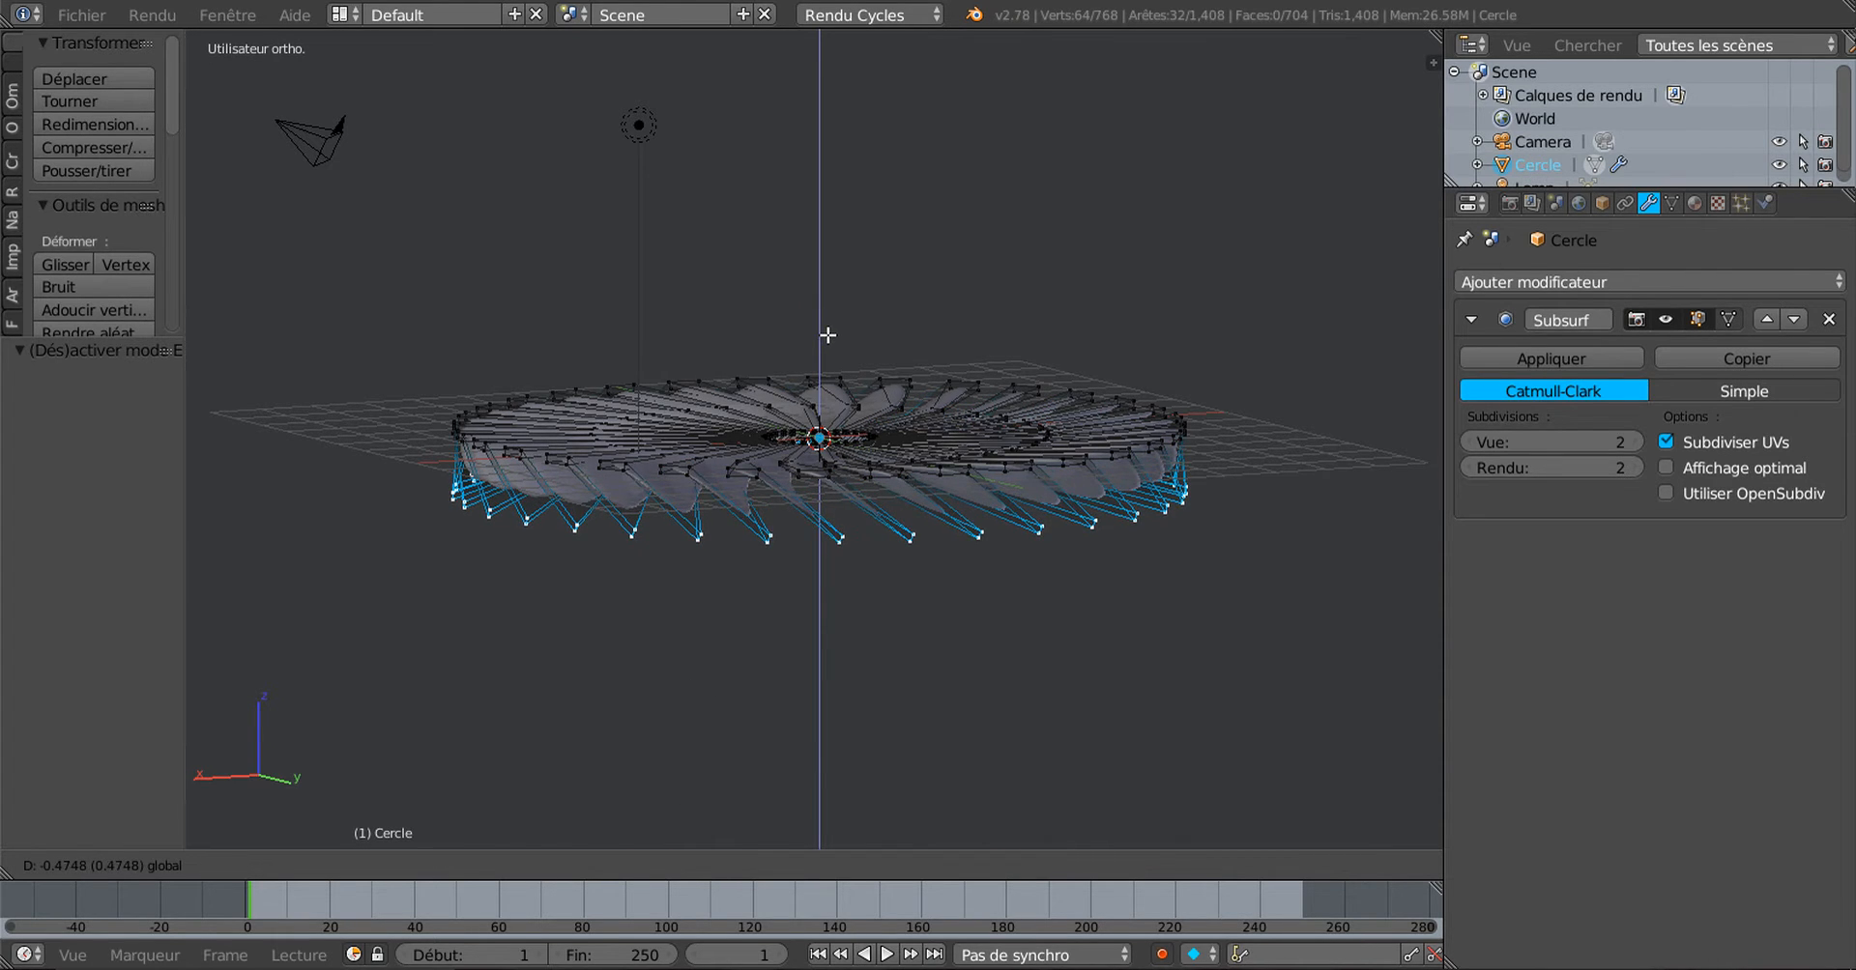
pyautogui.press('Tab')
pyautogui.moveTo(824, 350); pyautogui.dragTo(839, 404, button='middle')
pyautogui.press('Tab')
pyautogui.moveTo(831, 337); pyautogui.dragTo(849, 382)
pyautogui.press('Tab')
pyautogui.moveTo(873, 417); pyautogui.dragTo(820, 333, button='middle')
pyautogui.press('Tab')
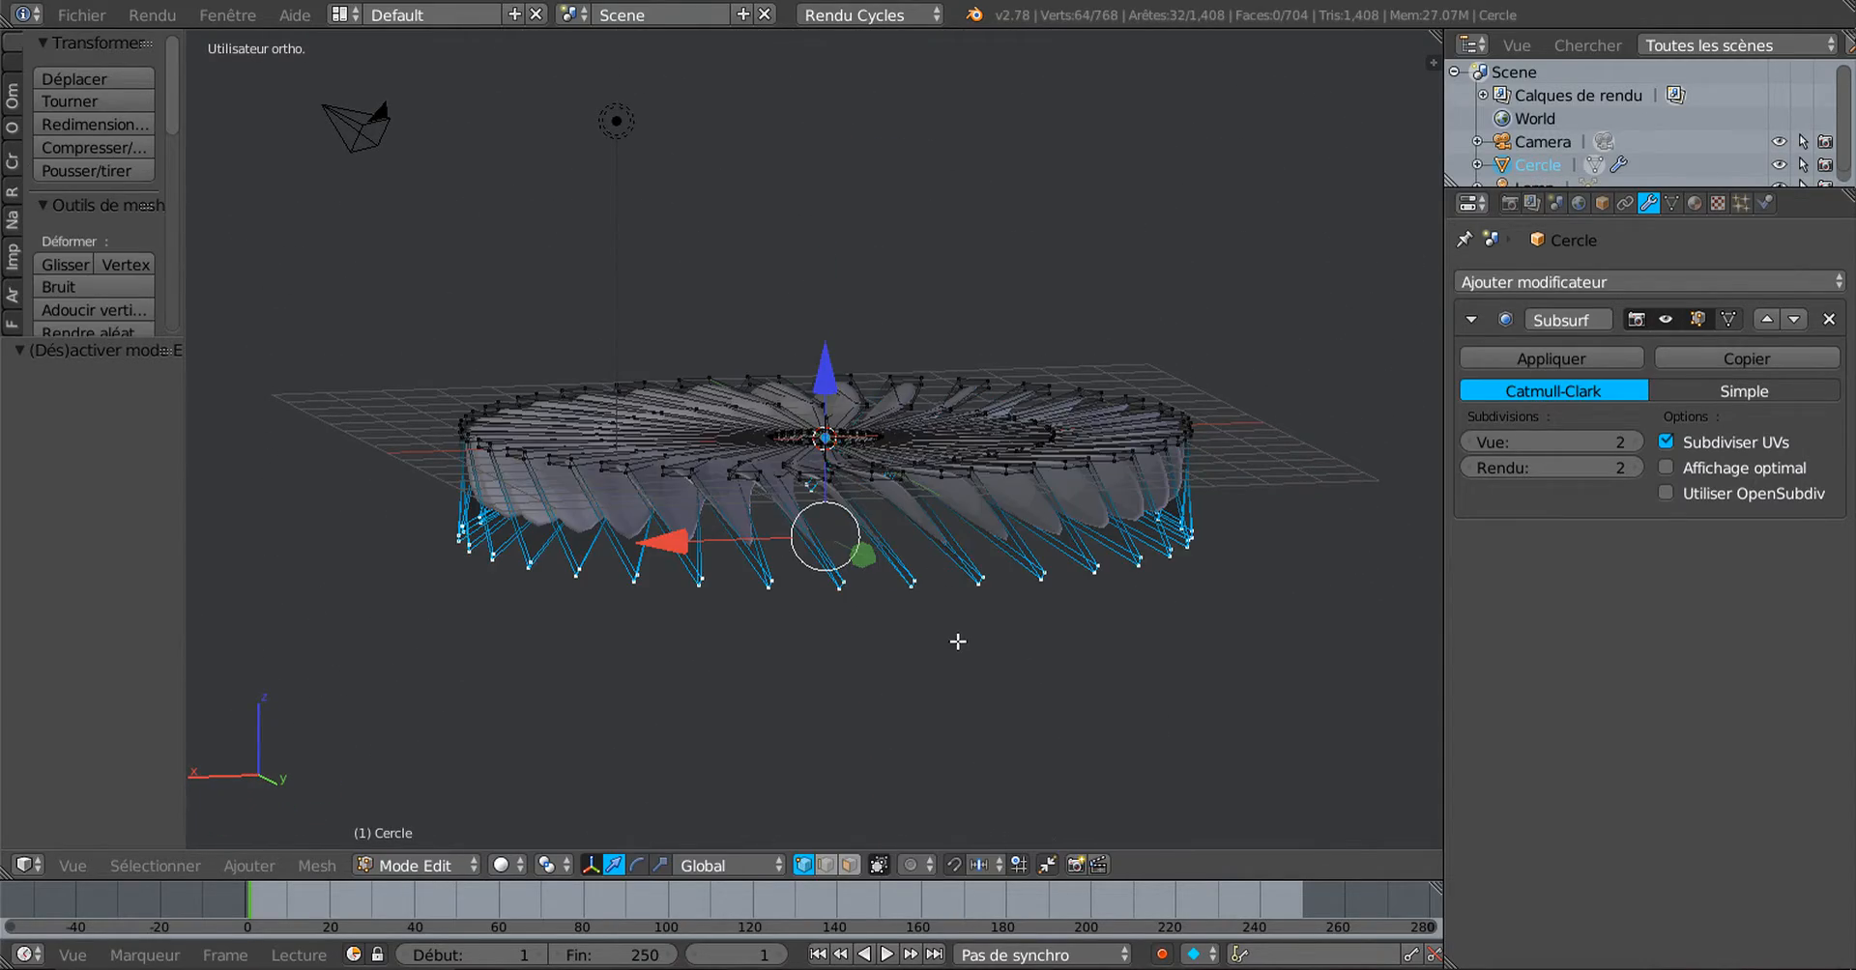
# Step: Try rotating the lower tip vertices freely in an angled view, check the fan from the front and undo the rotation
pyautogui.moveTo(1038, 656); pyautogui.dragTo(1037, 713, button='middle')
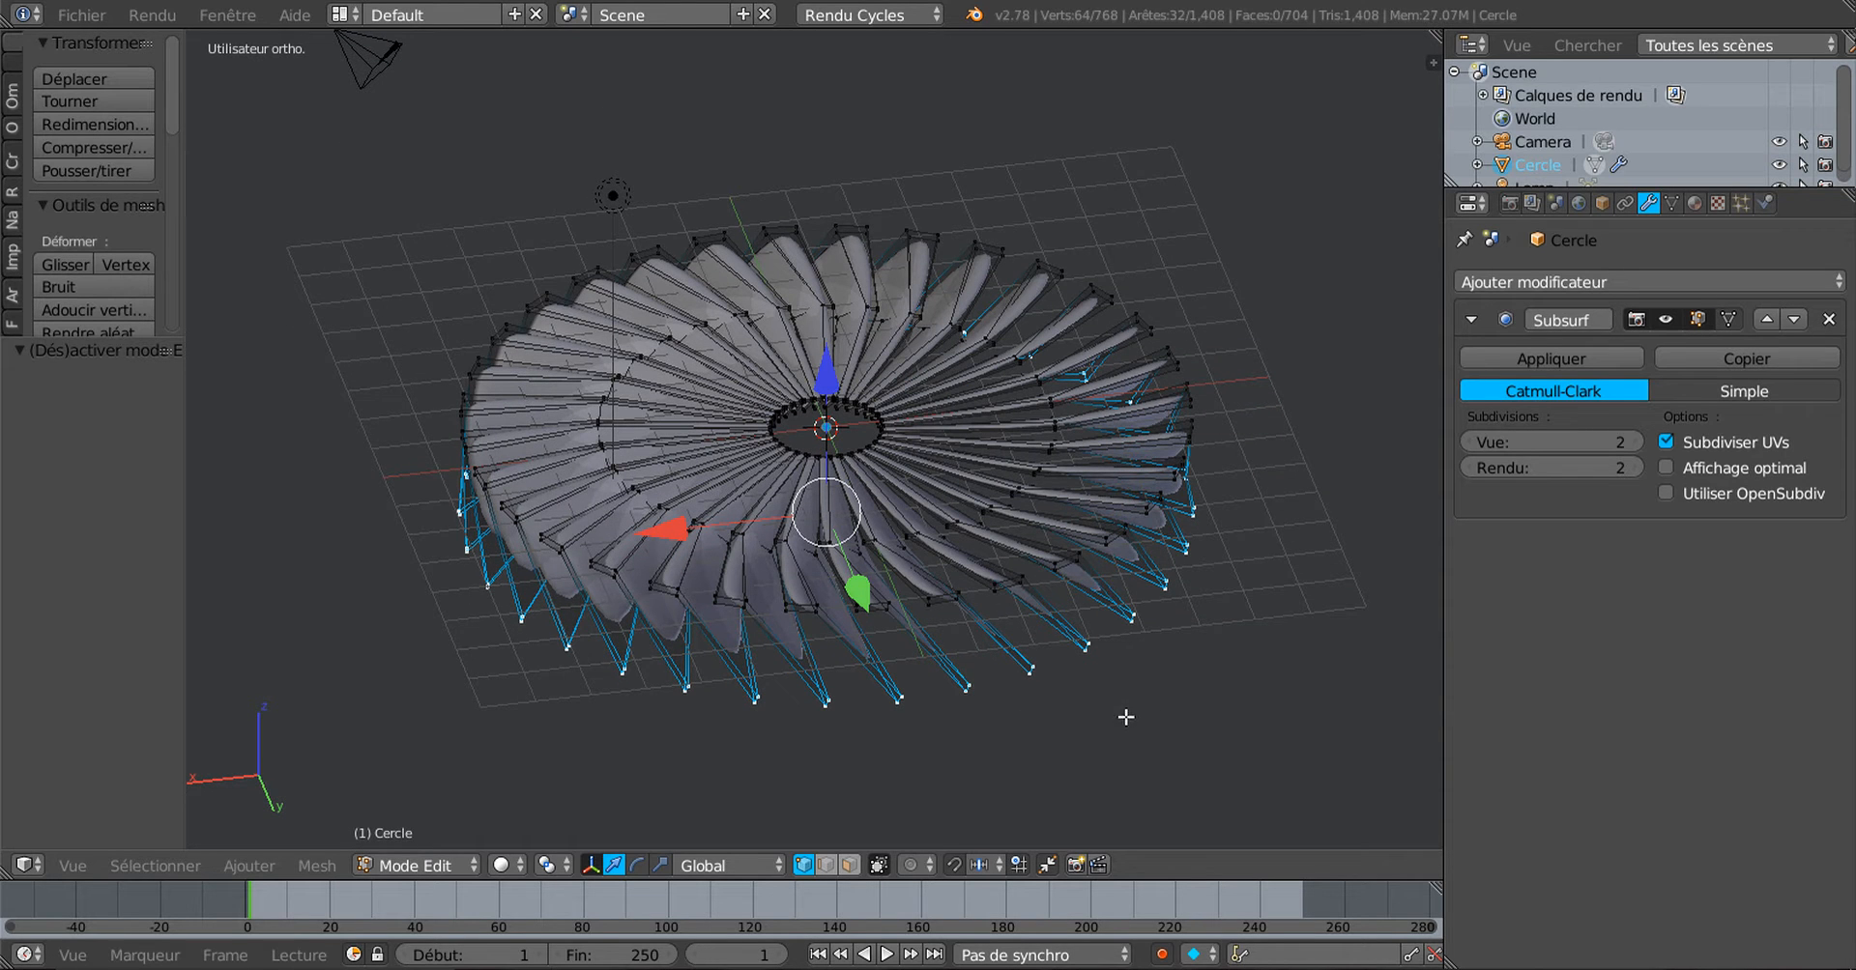
pyautogui.press('r')
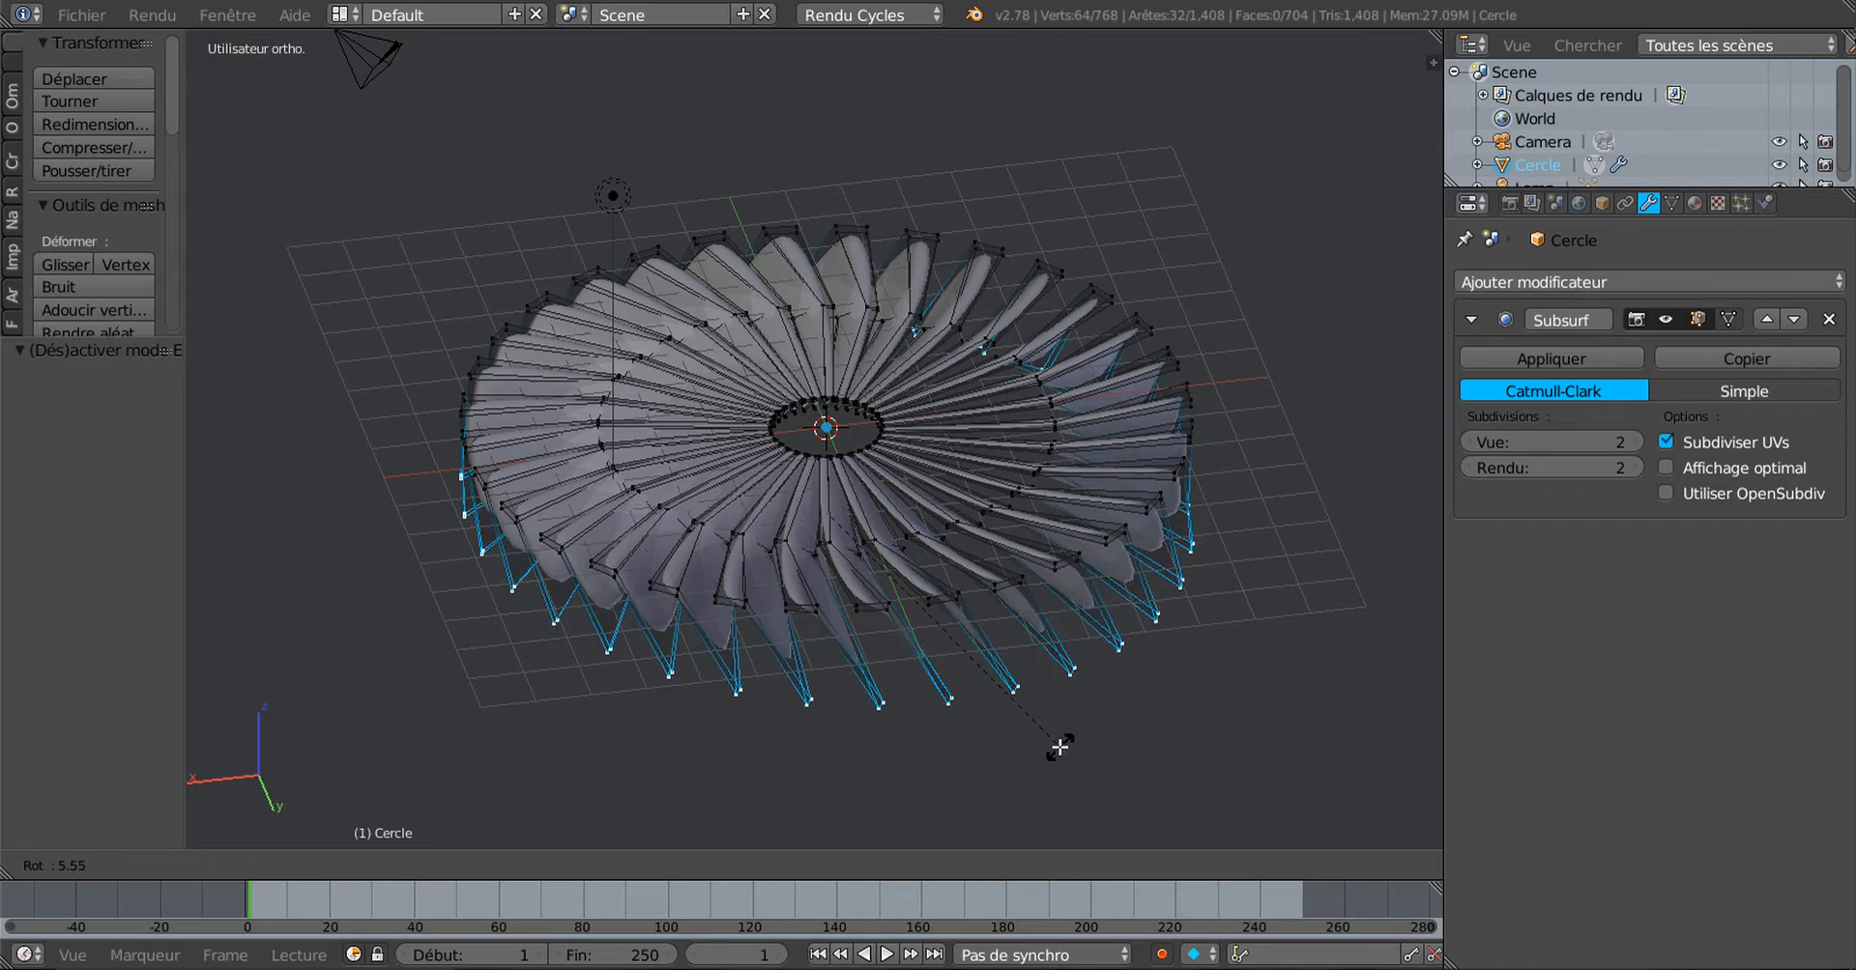
pyautogui.click(1129, 683)
pyautogui.press('Tab')
pyautogui.moveTo(1127, 687); pyautogui.dragTo(1146, 616, button='middle')
pyautogui.press('KP_1')
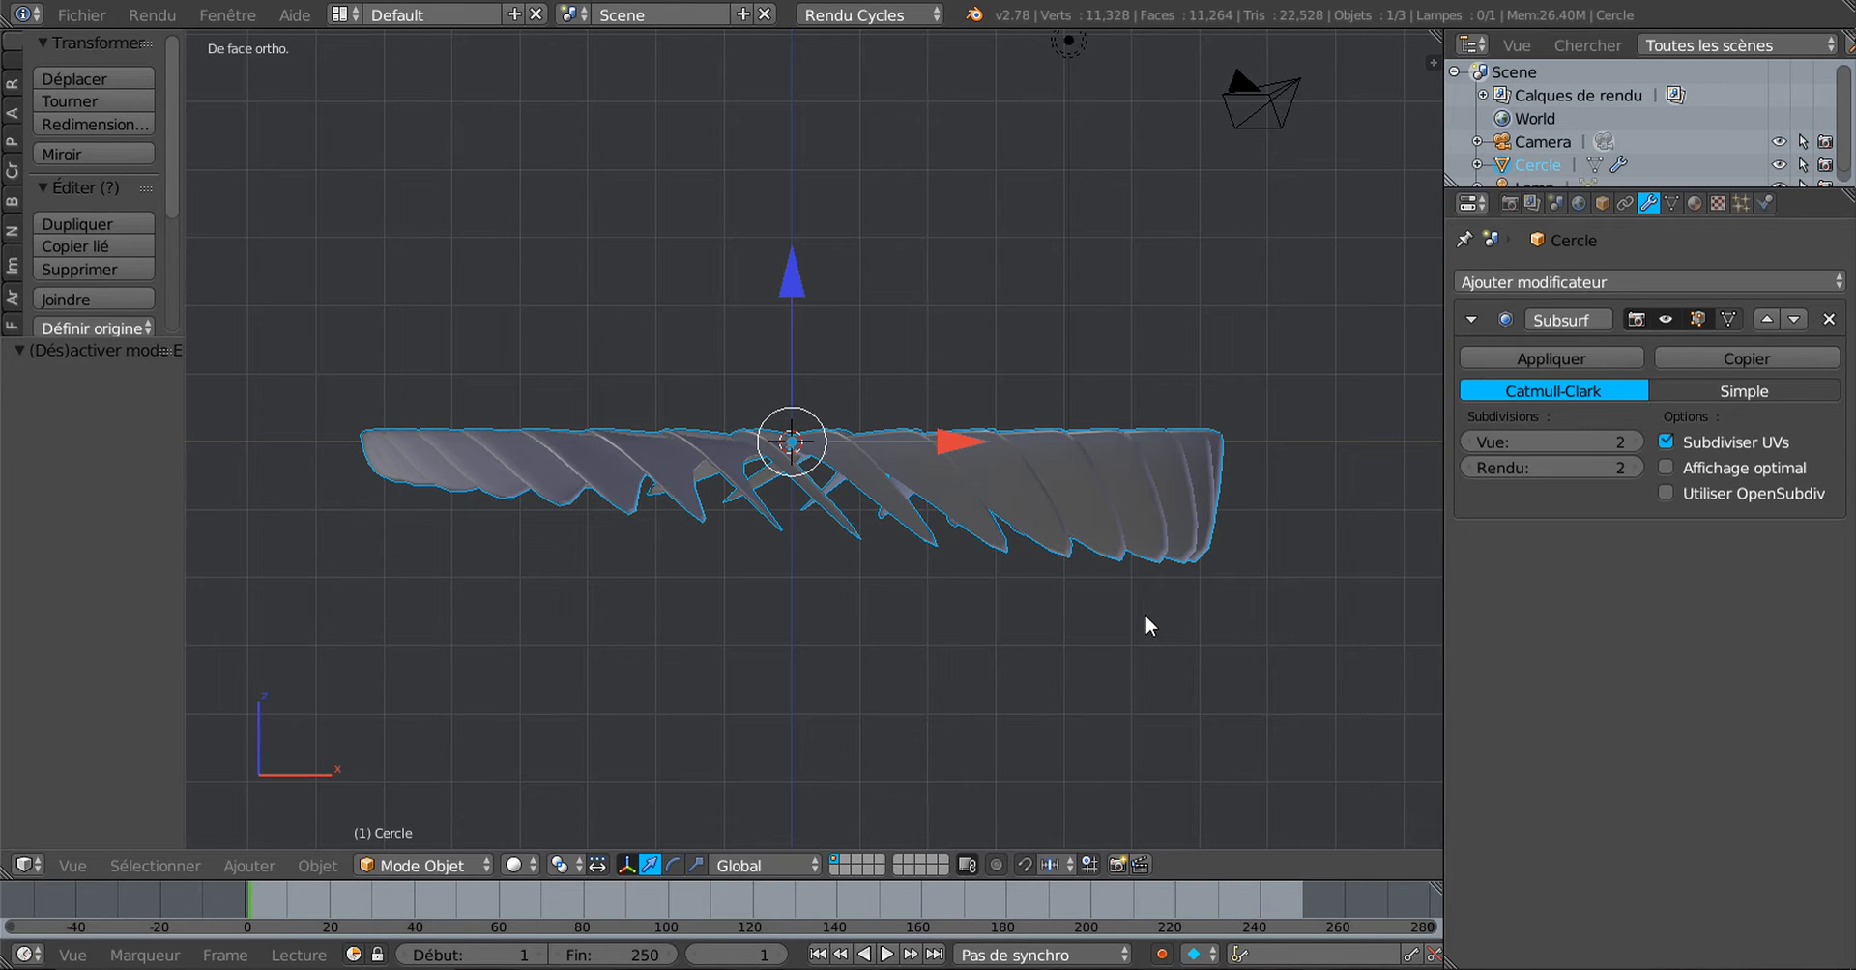
pyautogui.hotkey('ctrl', 'z')
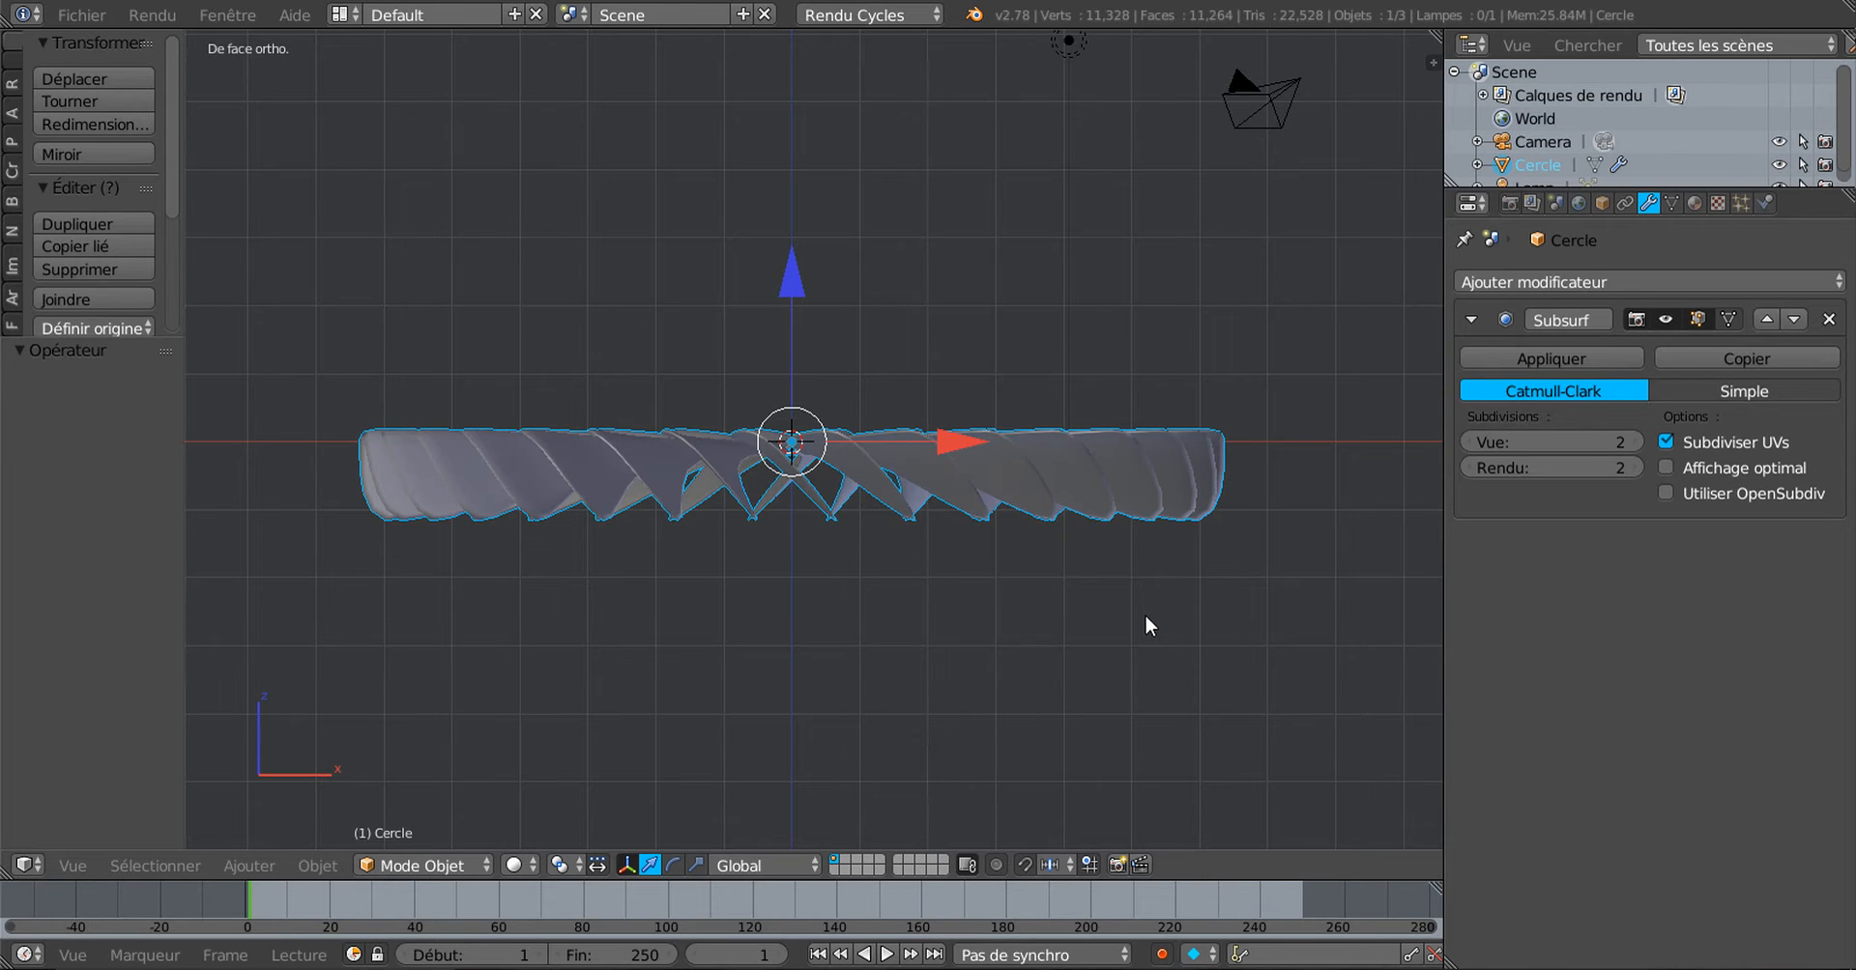
pyautogui.press('r')
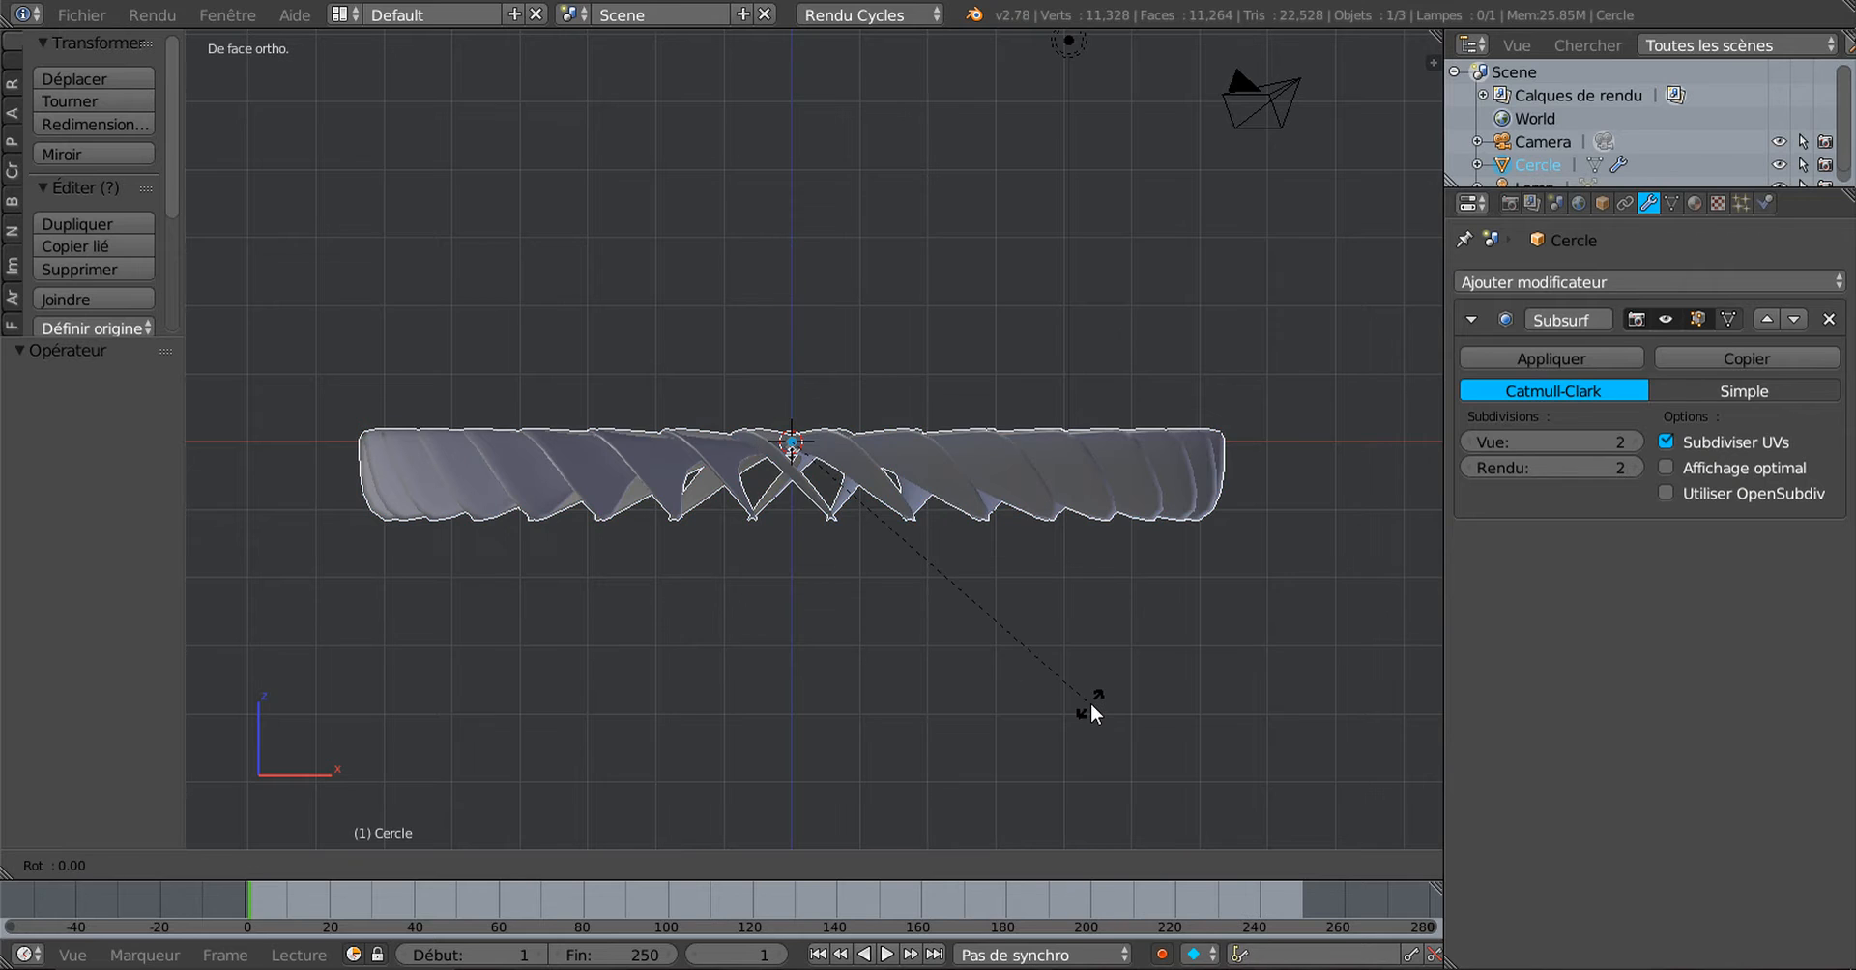
pyautogui.press('z')
pyautogui.rightClick(1070, 705)
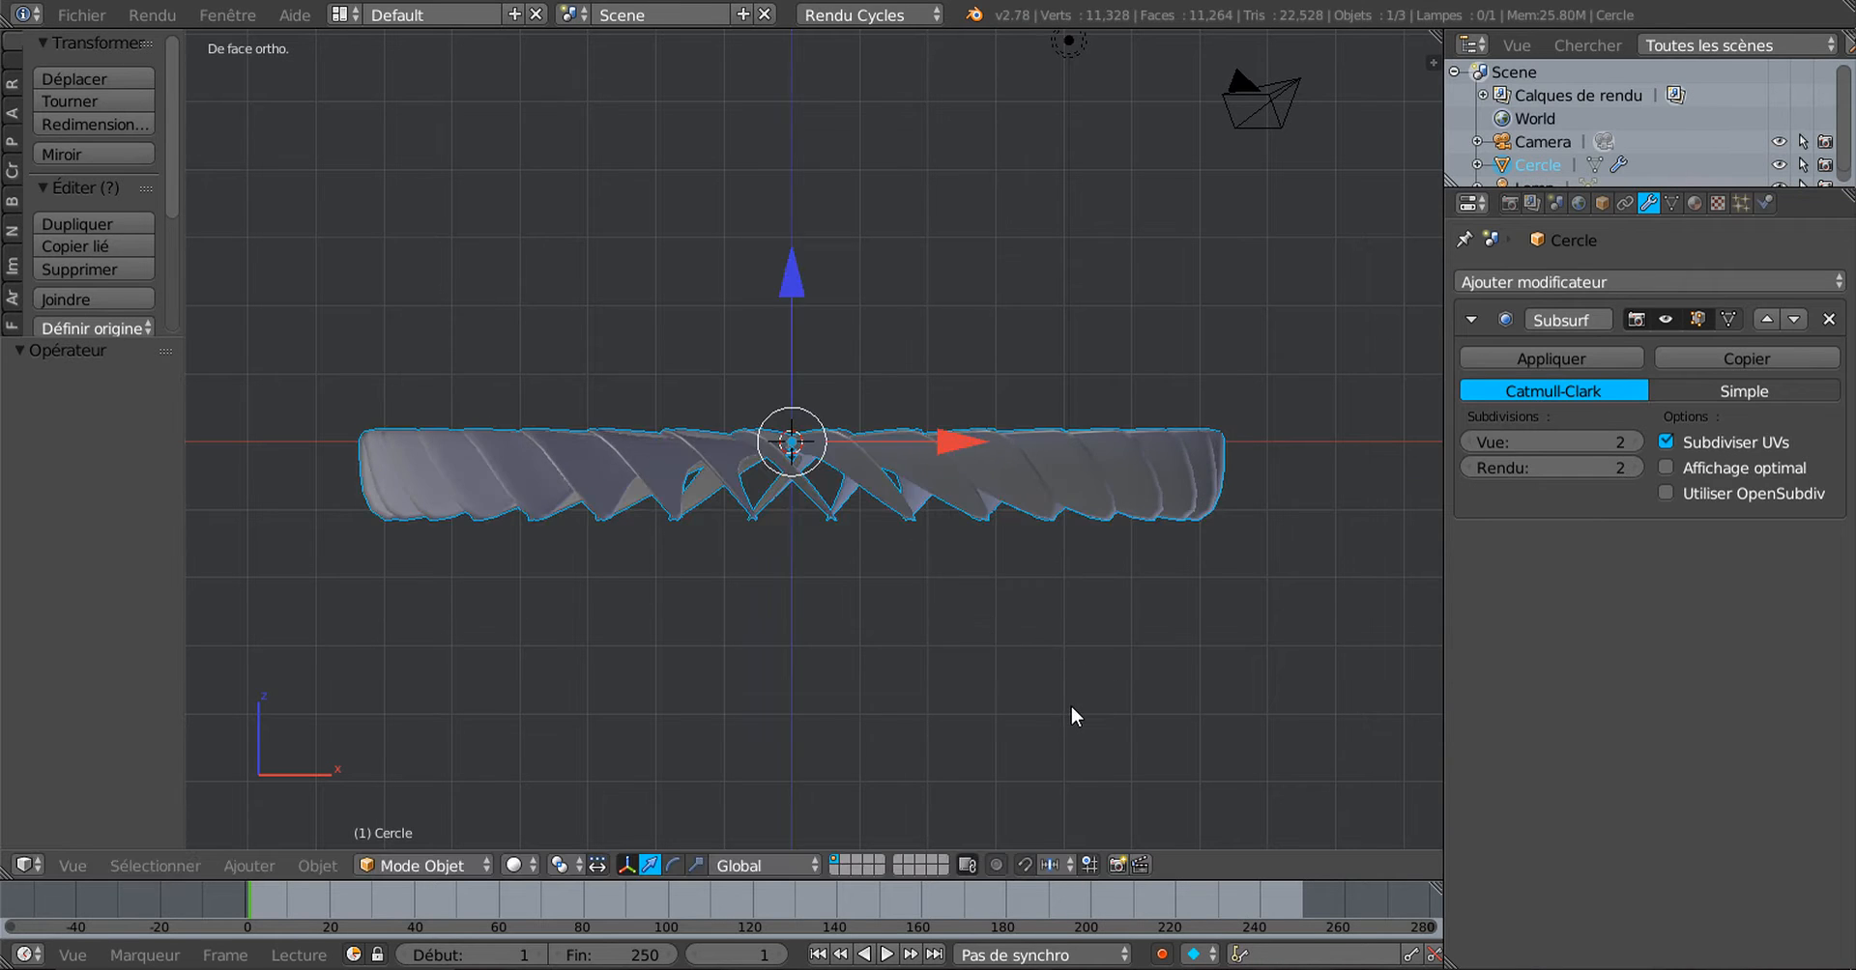
# Step: In Edit mode, rotate the lower tip vertices about 15.6° around the Z axis and inspect the result in Object mode
pyautogui.press('Tab')
pyautogui.press('r')
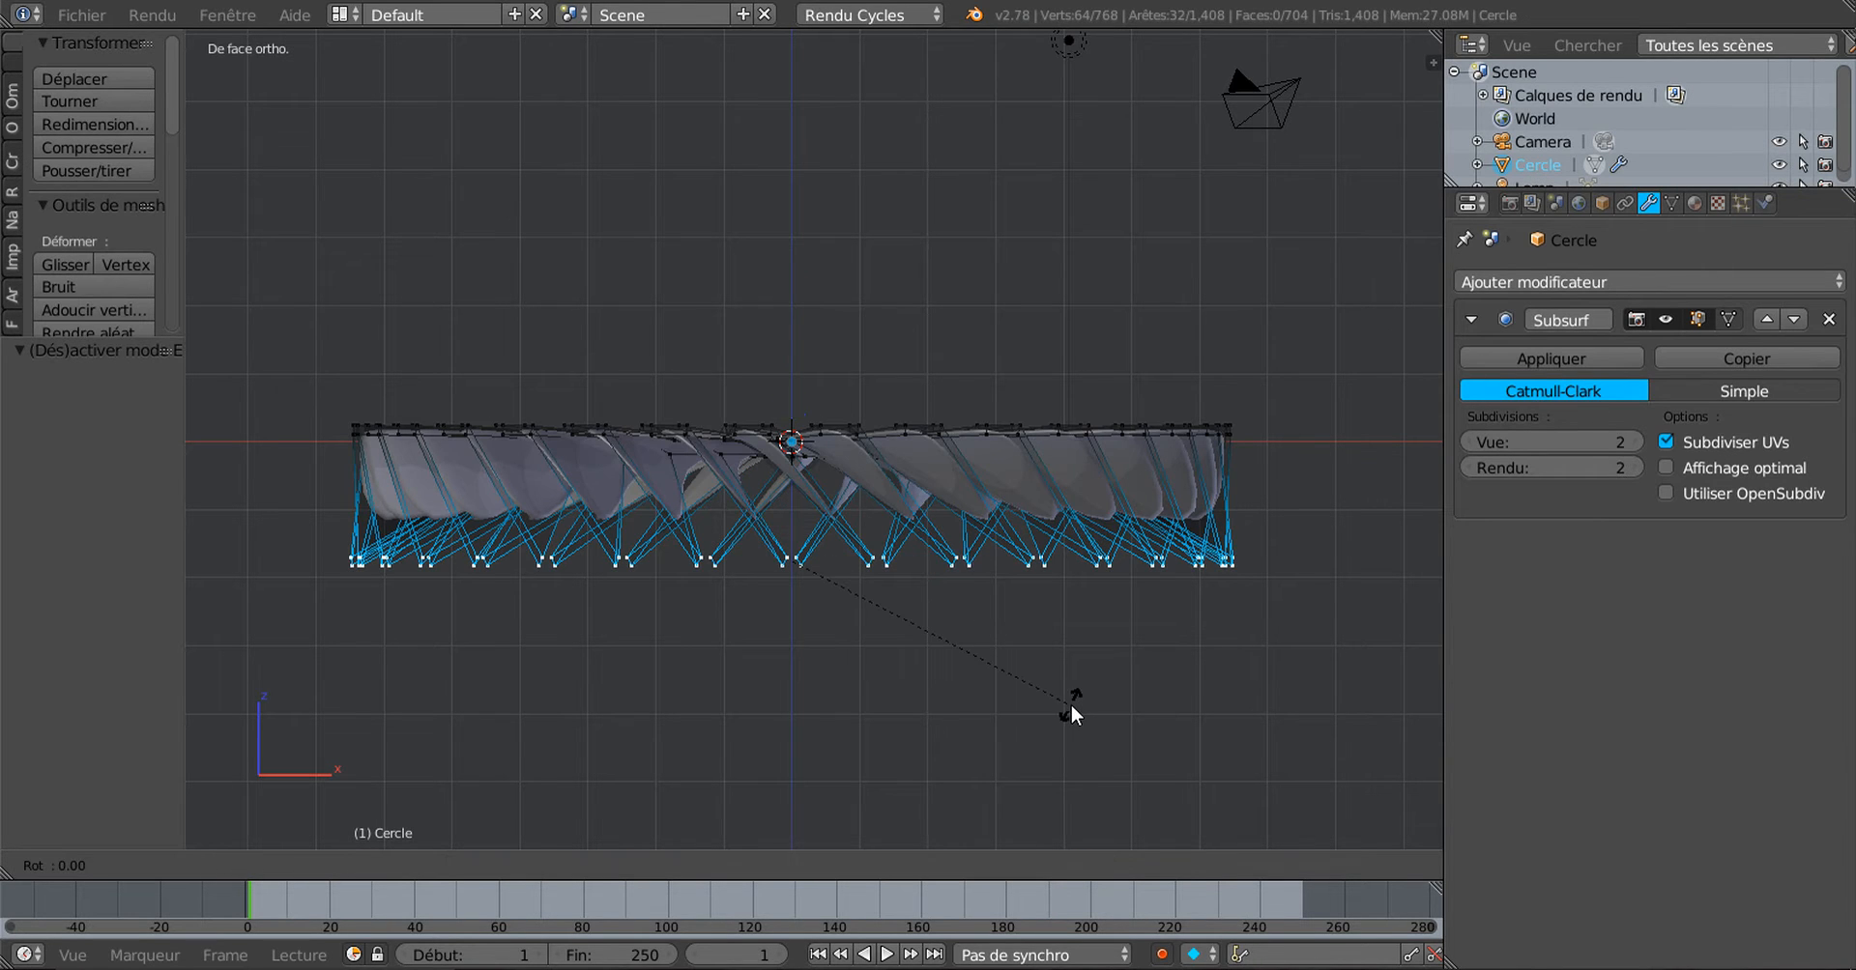
pyautogui.press('z')
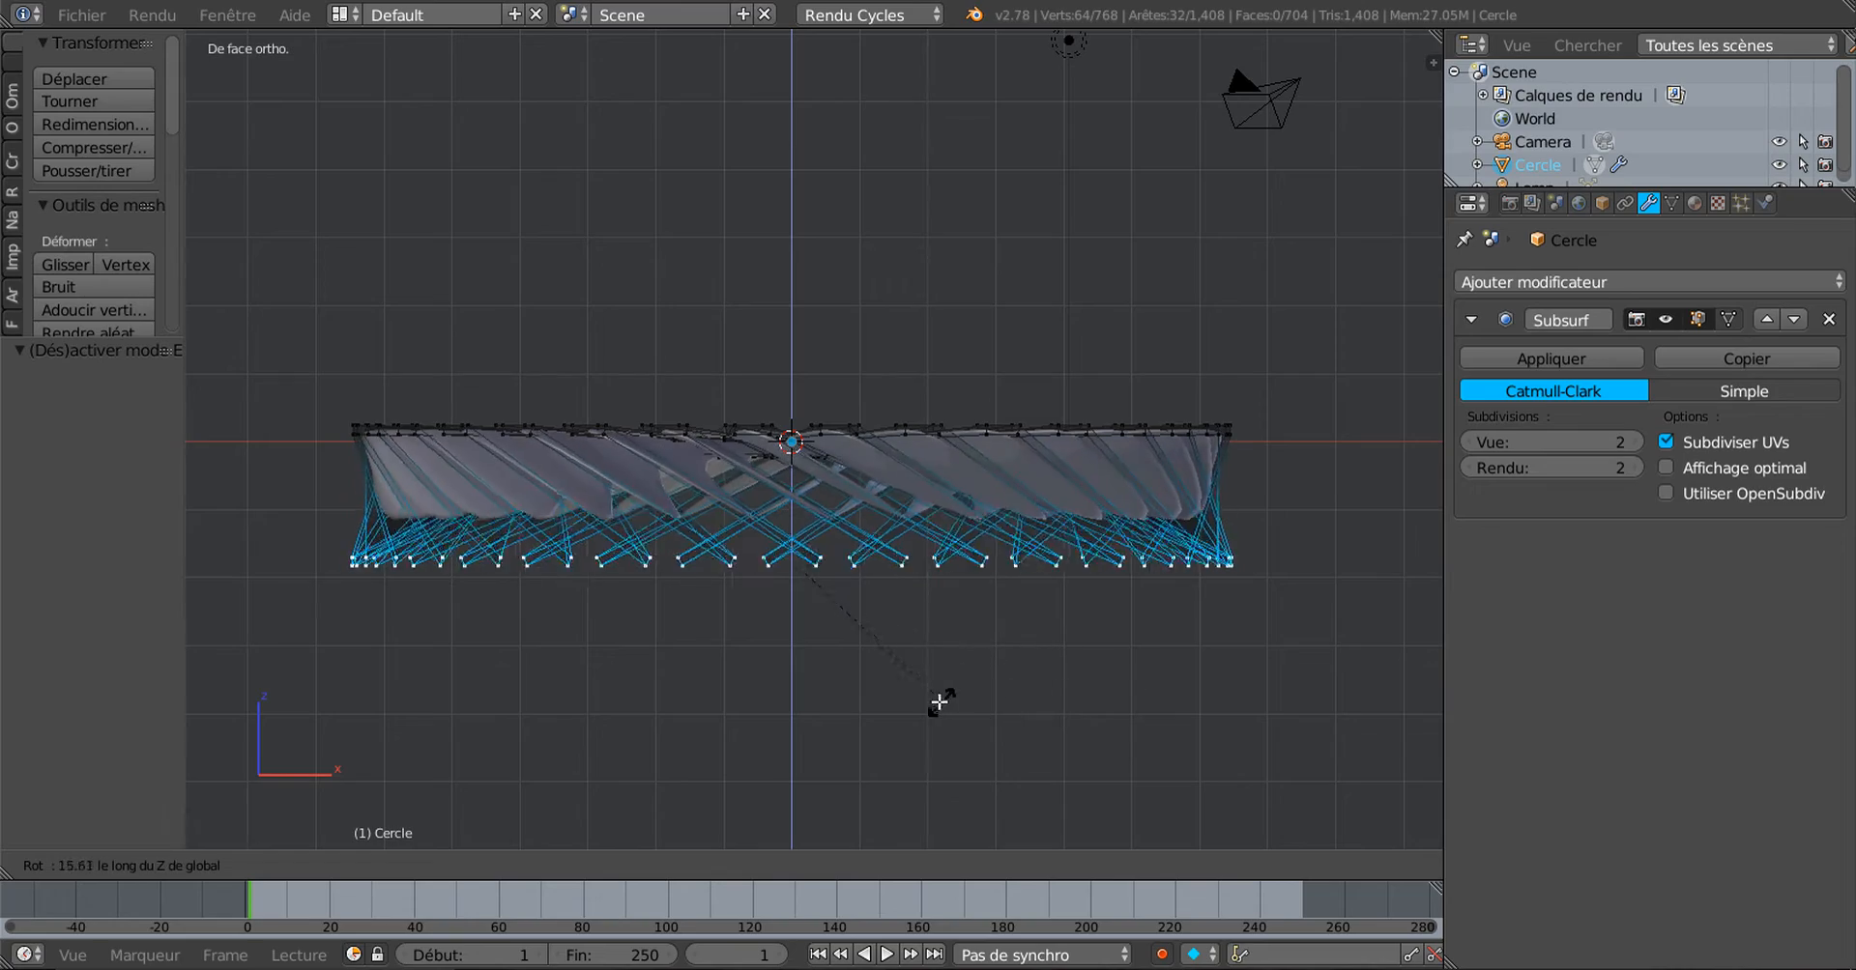
pyautogui.click(936, 705)
pyautogui.press('Tab')
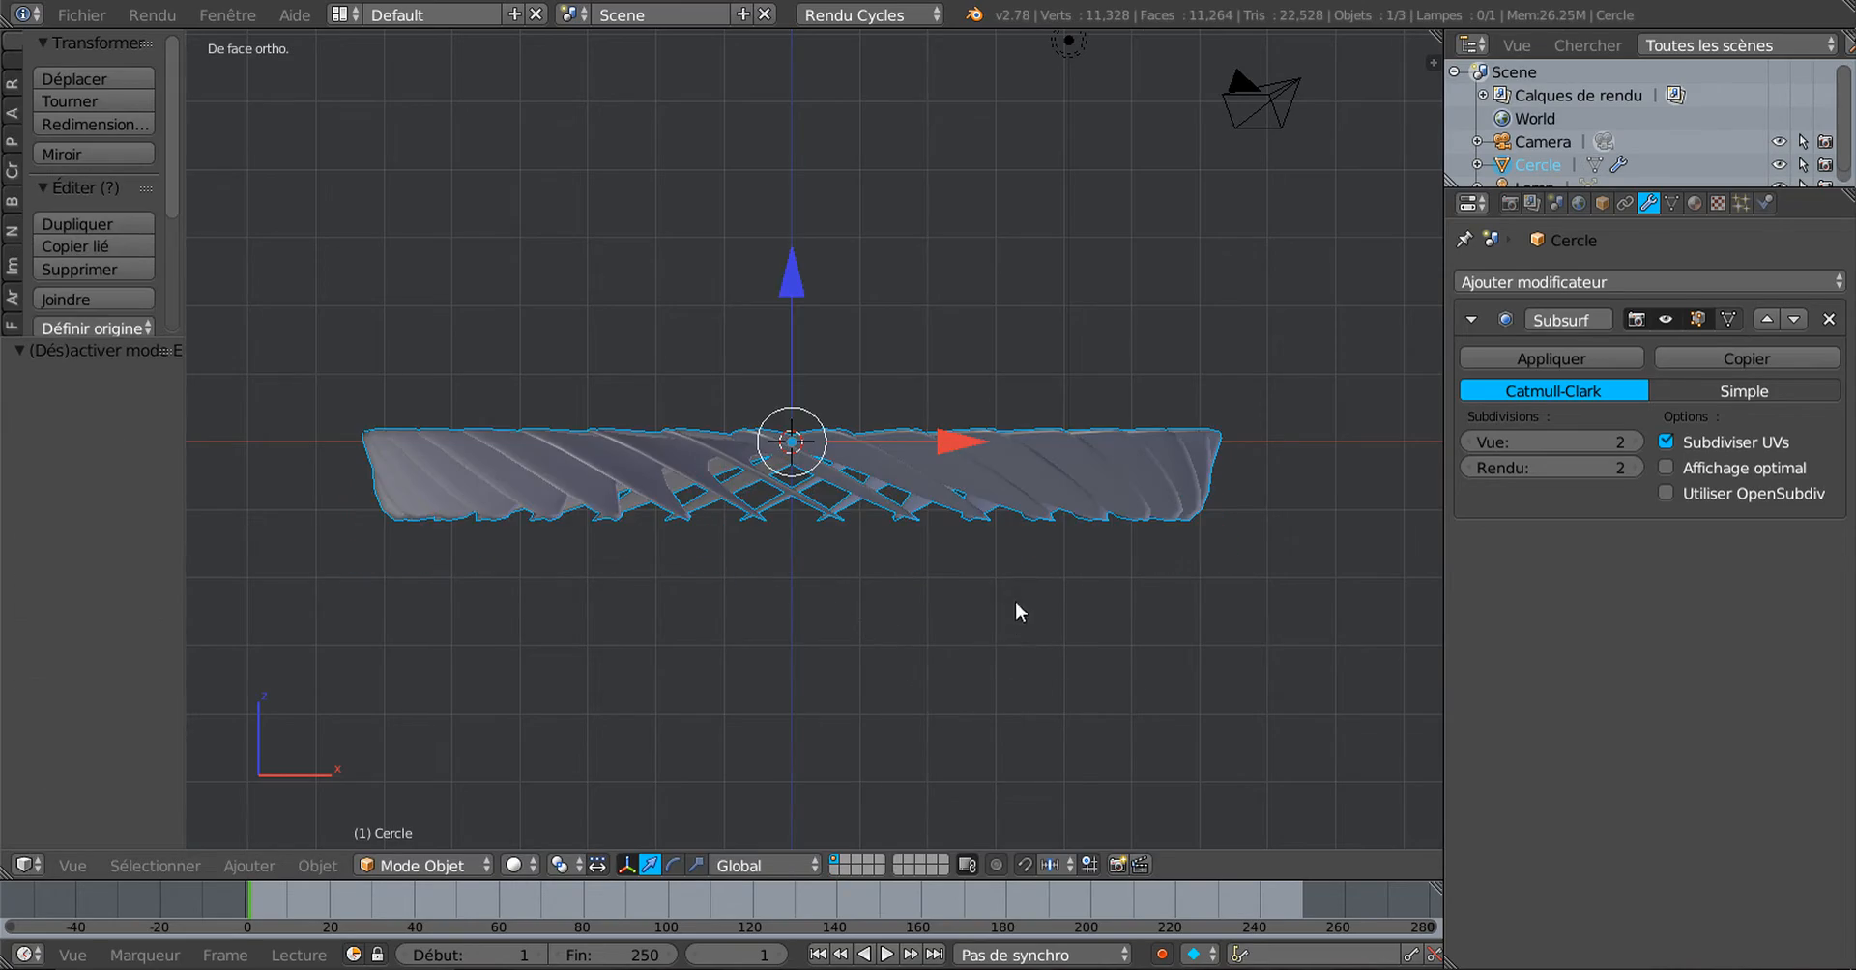
pyautogui.moveTo(1015, 601); pyautogui.dragTo(1105, 400, button='middle')
# Step: In Edit mode wireframe top view, clear the whole vertex selection
pyautogui.press('Tab')
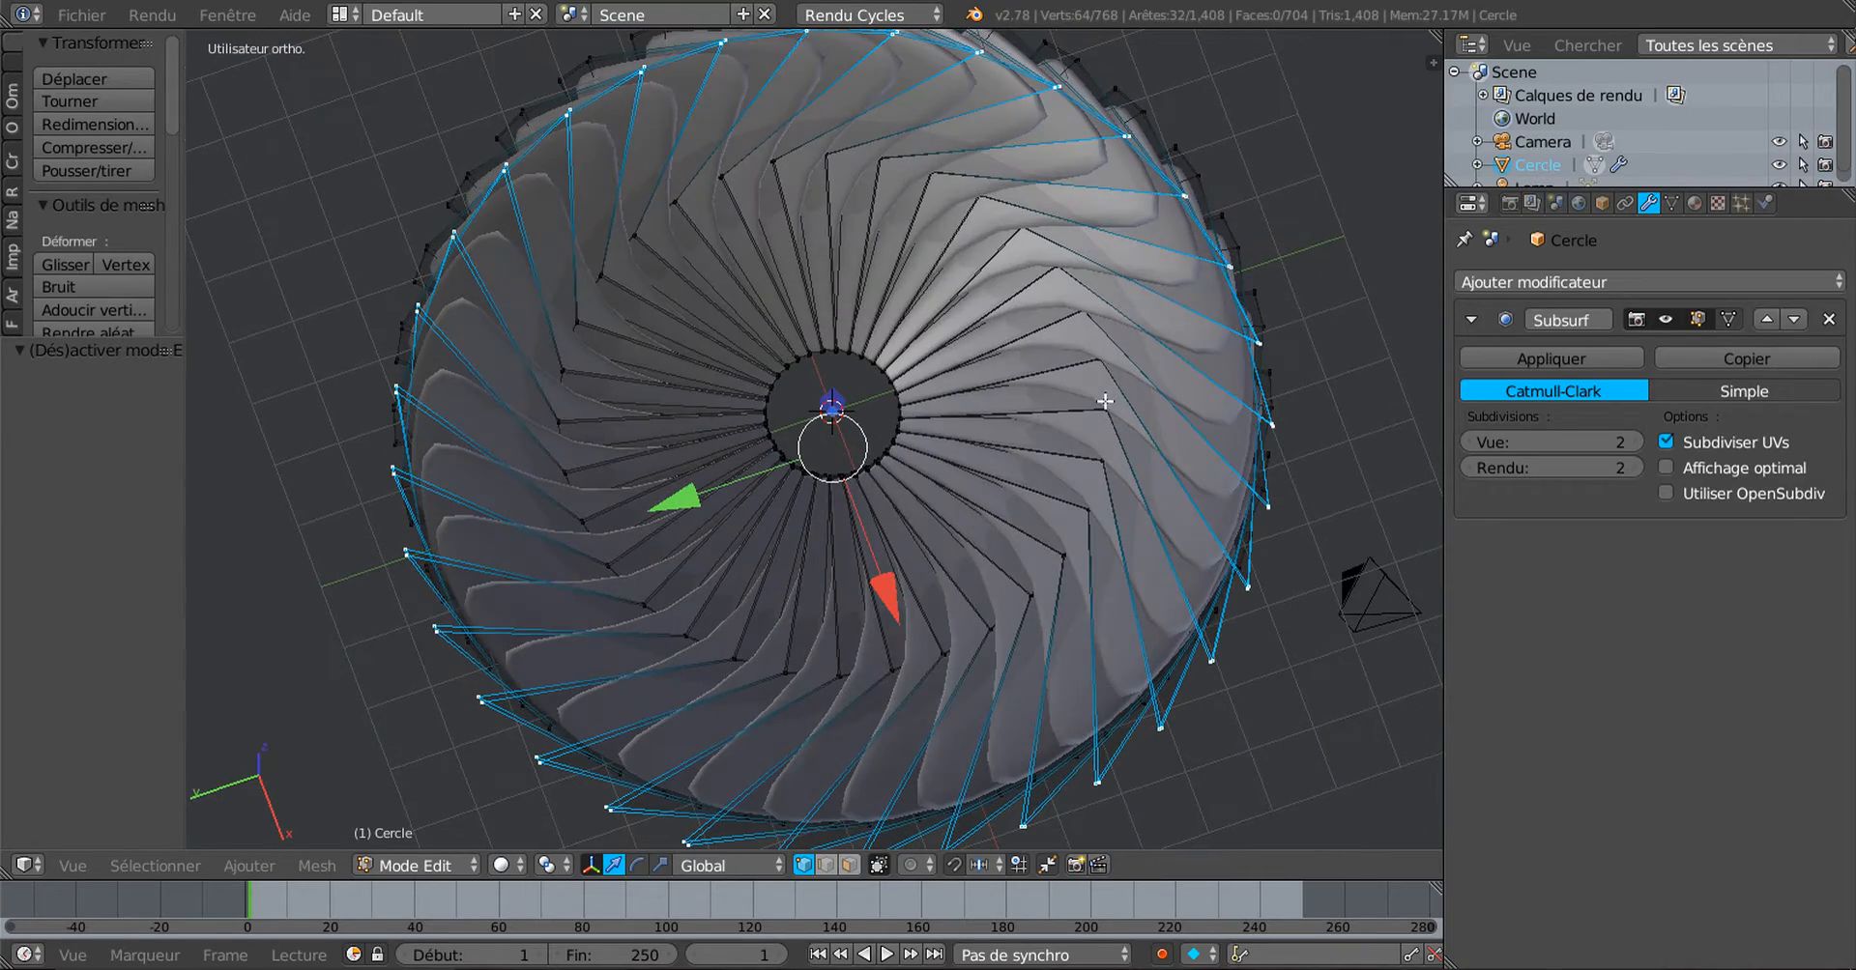
pyautogui.moveTo(1273, 177); pyautogui.dragTo(1245, 545, button='middle')
pyautogui.press('KP_7')
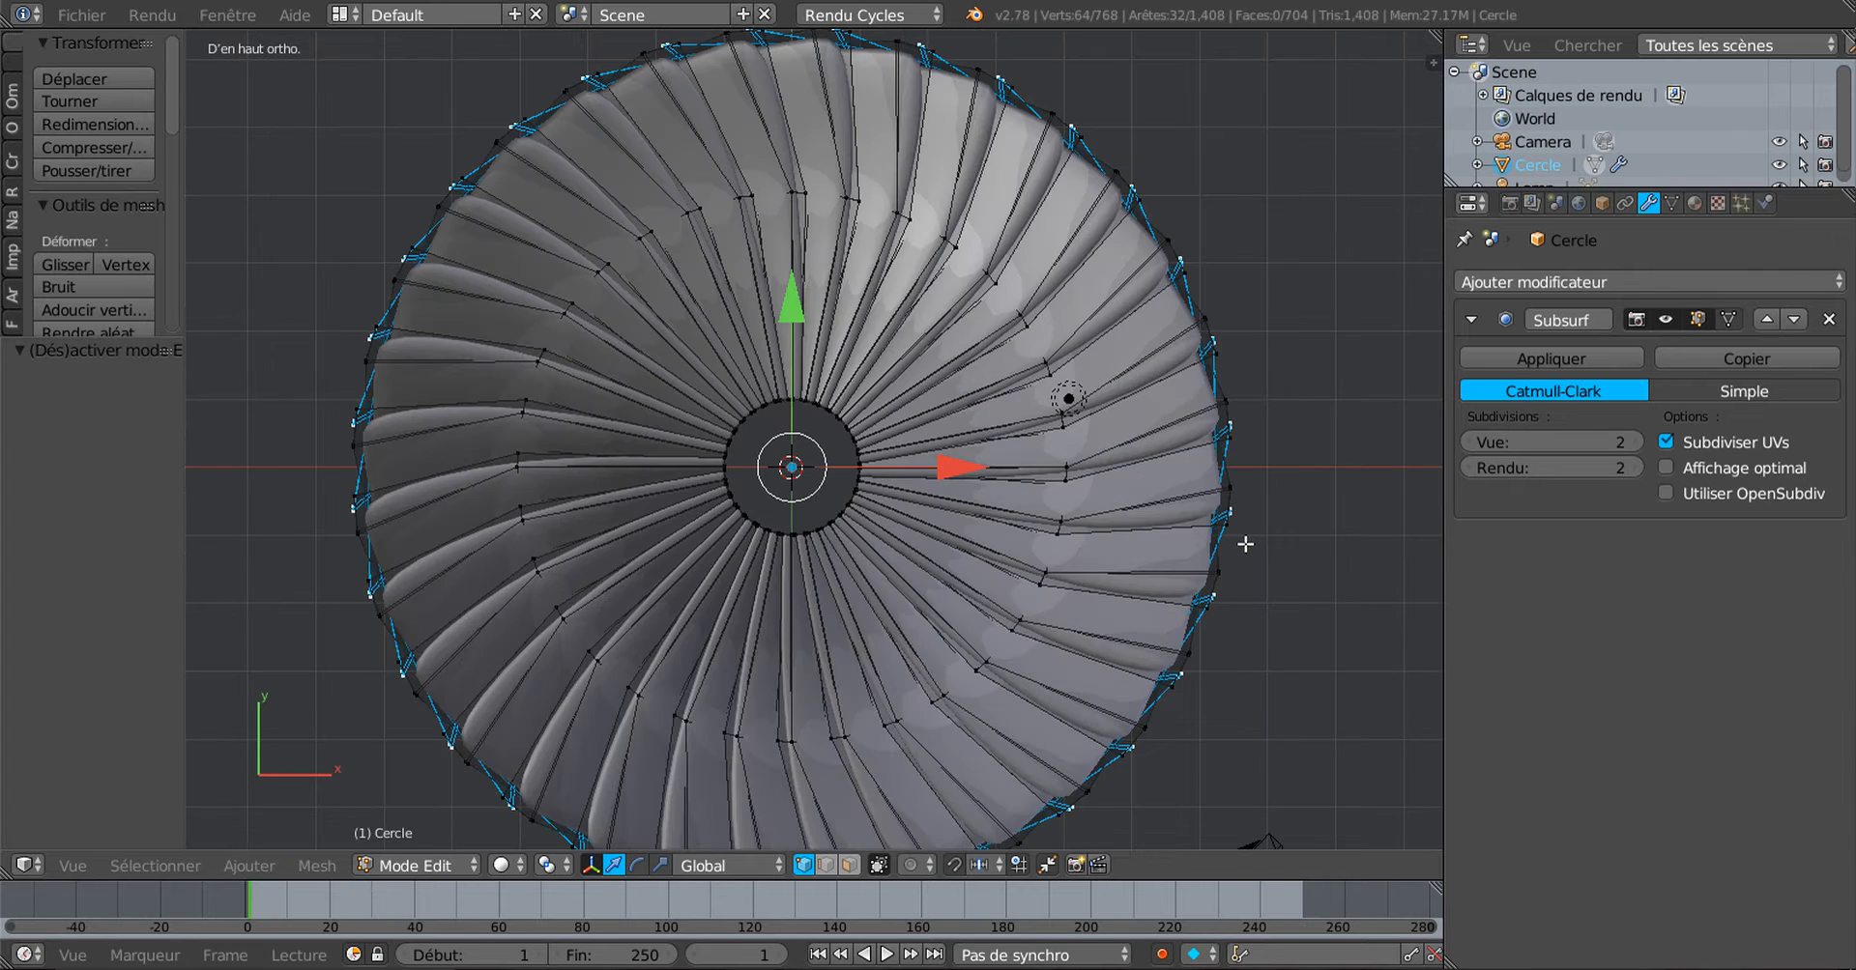
pyautogui.press('z')
pyautogui.press('c')
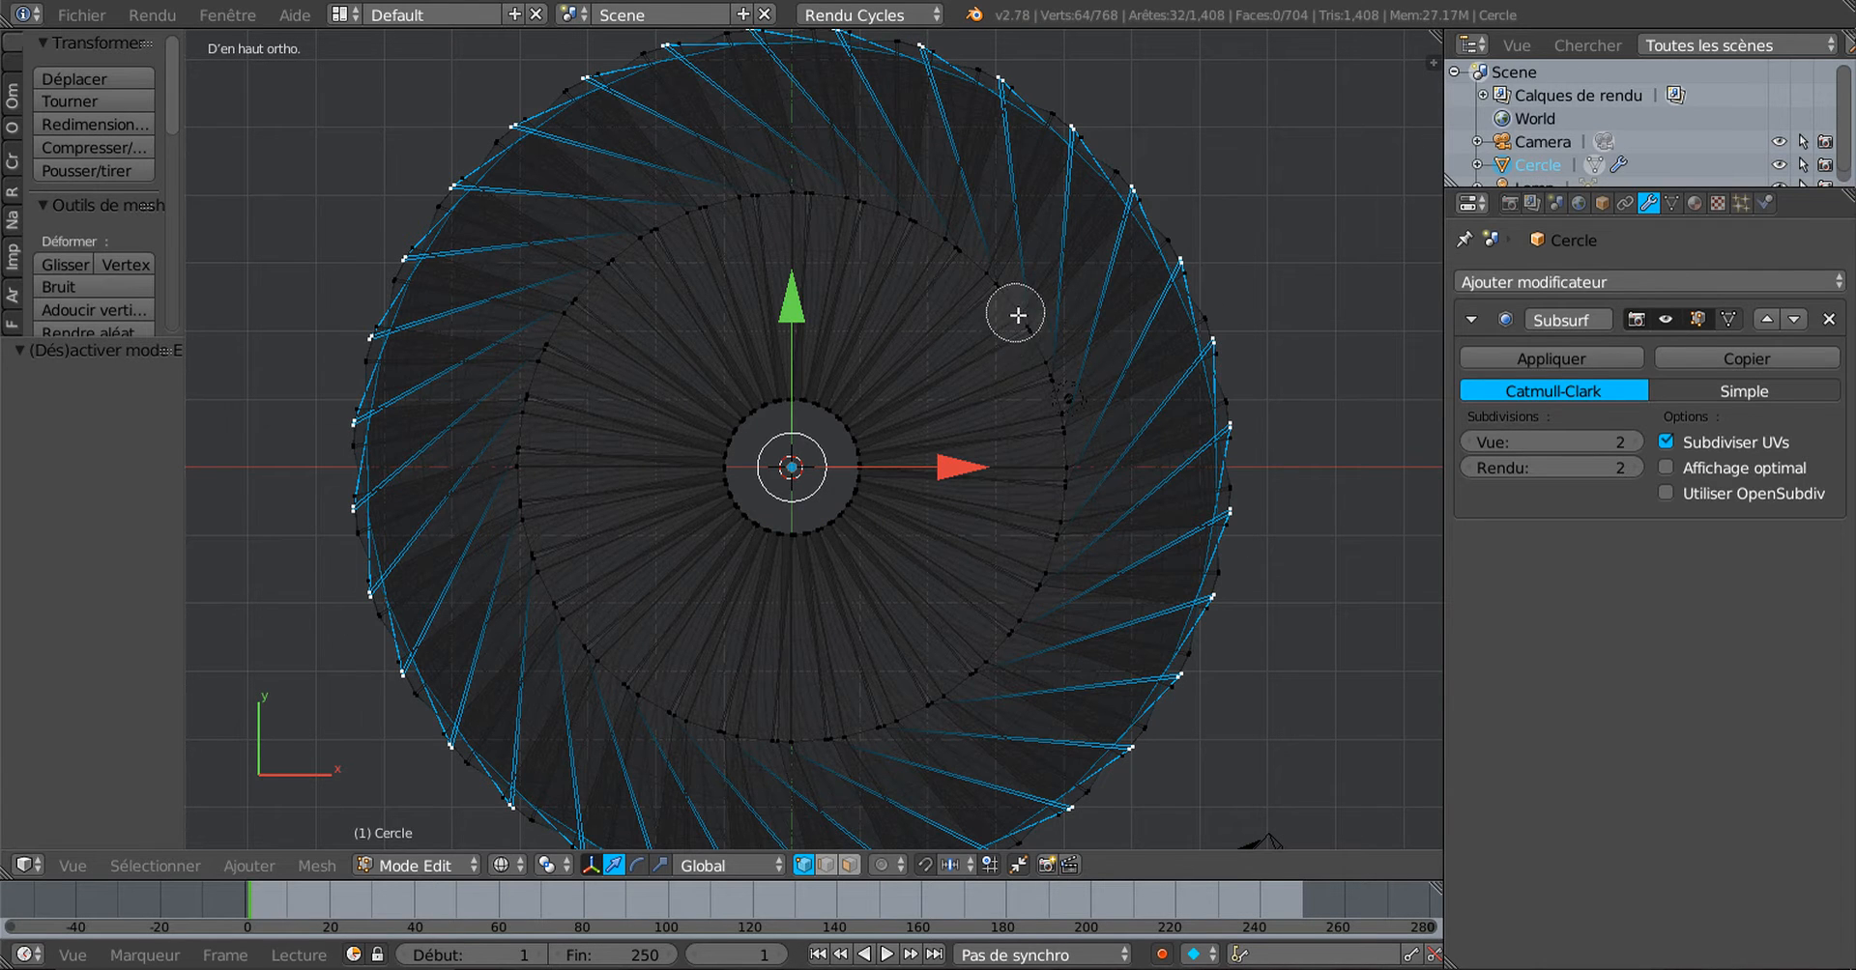
pyautogui.moveTo(1015, 311)
pyautogui.mouseDown()
pyautogui.moveTo(1057, 426)
pyautogui.moveTo(1052, 522)
pyautogui.mouseUp()
pyautogui.press('Escape')
pyautogui.press('a')
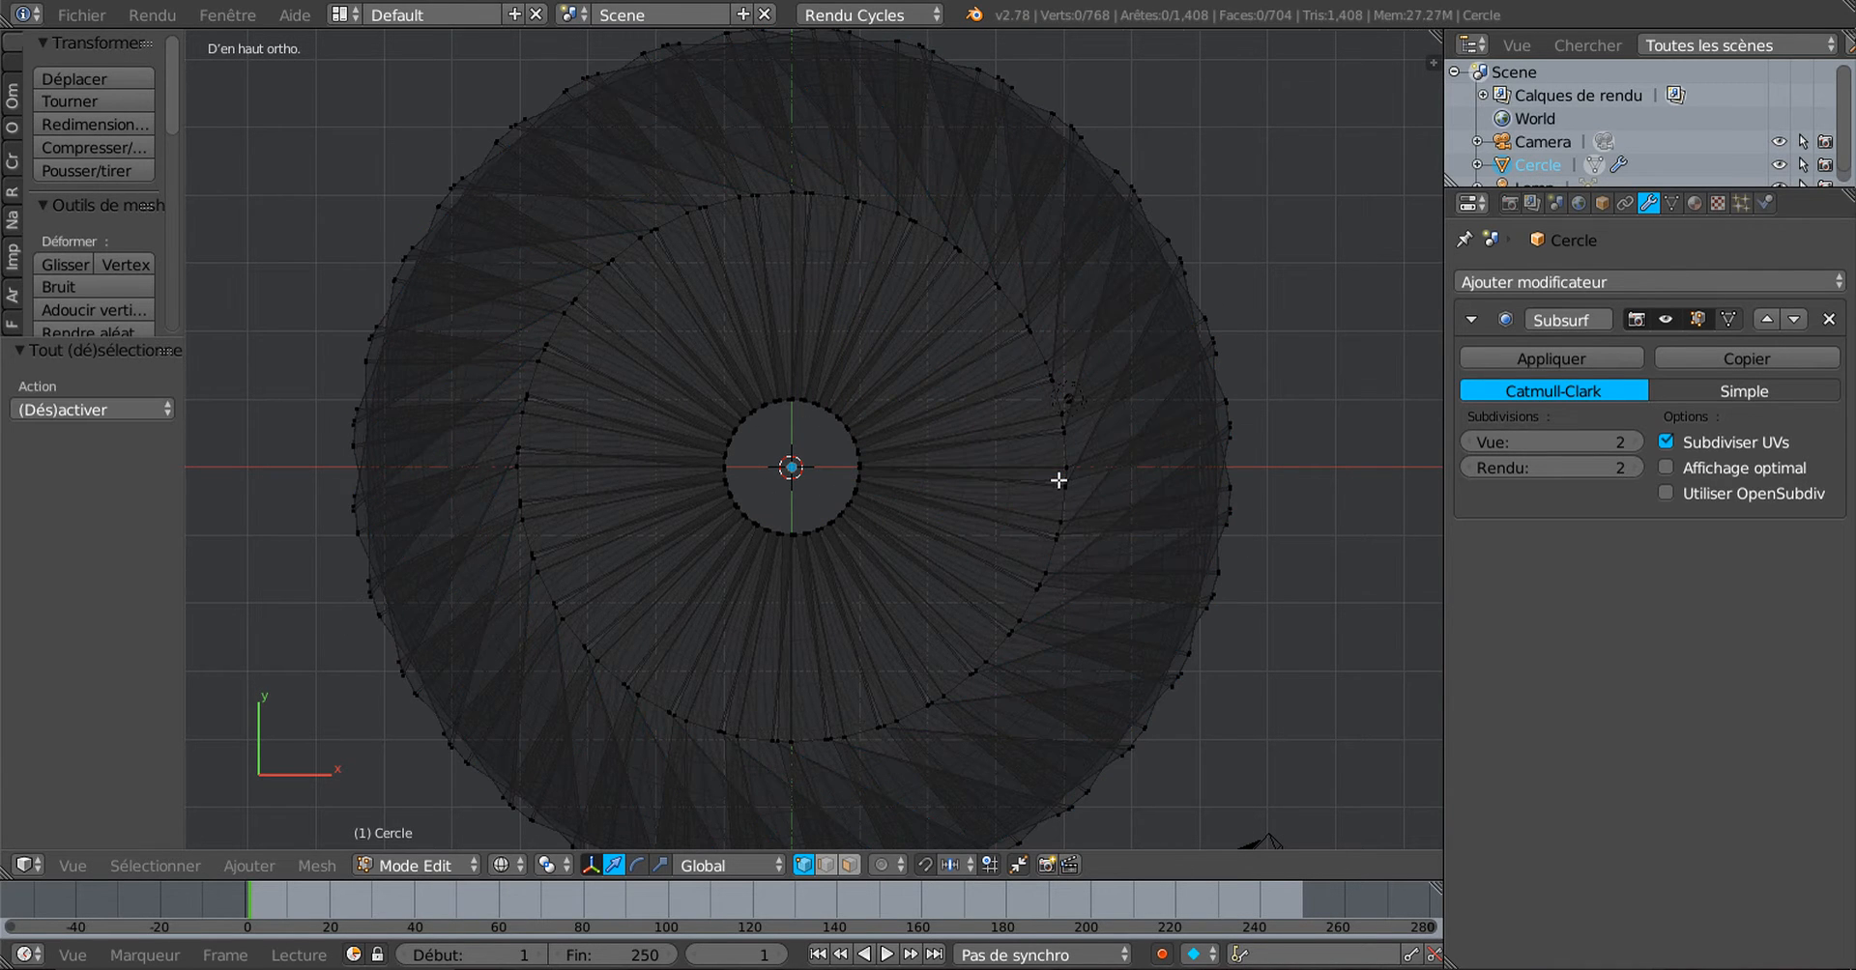
# Step: Circle-select all vertices of the middle ring of the blades and return to solid display
pyautogui.press('c')
pyautogui.moveTo(1056, 413)
pyautogui.mouseDown()
pyautogui.moveTo(1038, 518)
pyautogui.moveTo(856, 730)
pyautogui.moveTo(634, 796)
pyautogui.moveTo(522, 414)
pyautogui.moveTo(844, 180)
pyautogui.moveTo(1021, 310)
pyautogui.moveTo(1048, 431)
pyautogui.mouseUp()
pyautogui.press('Escape')
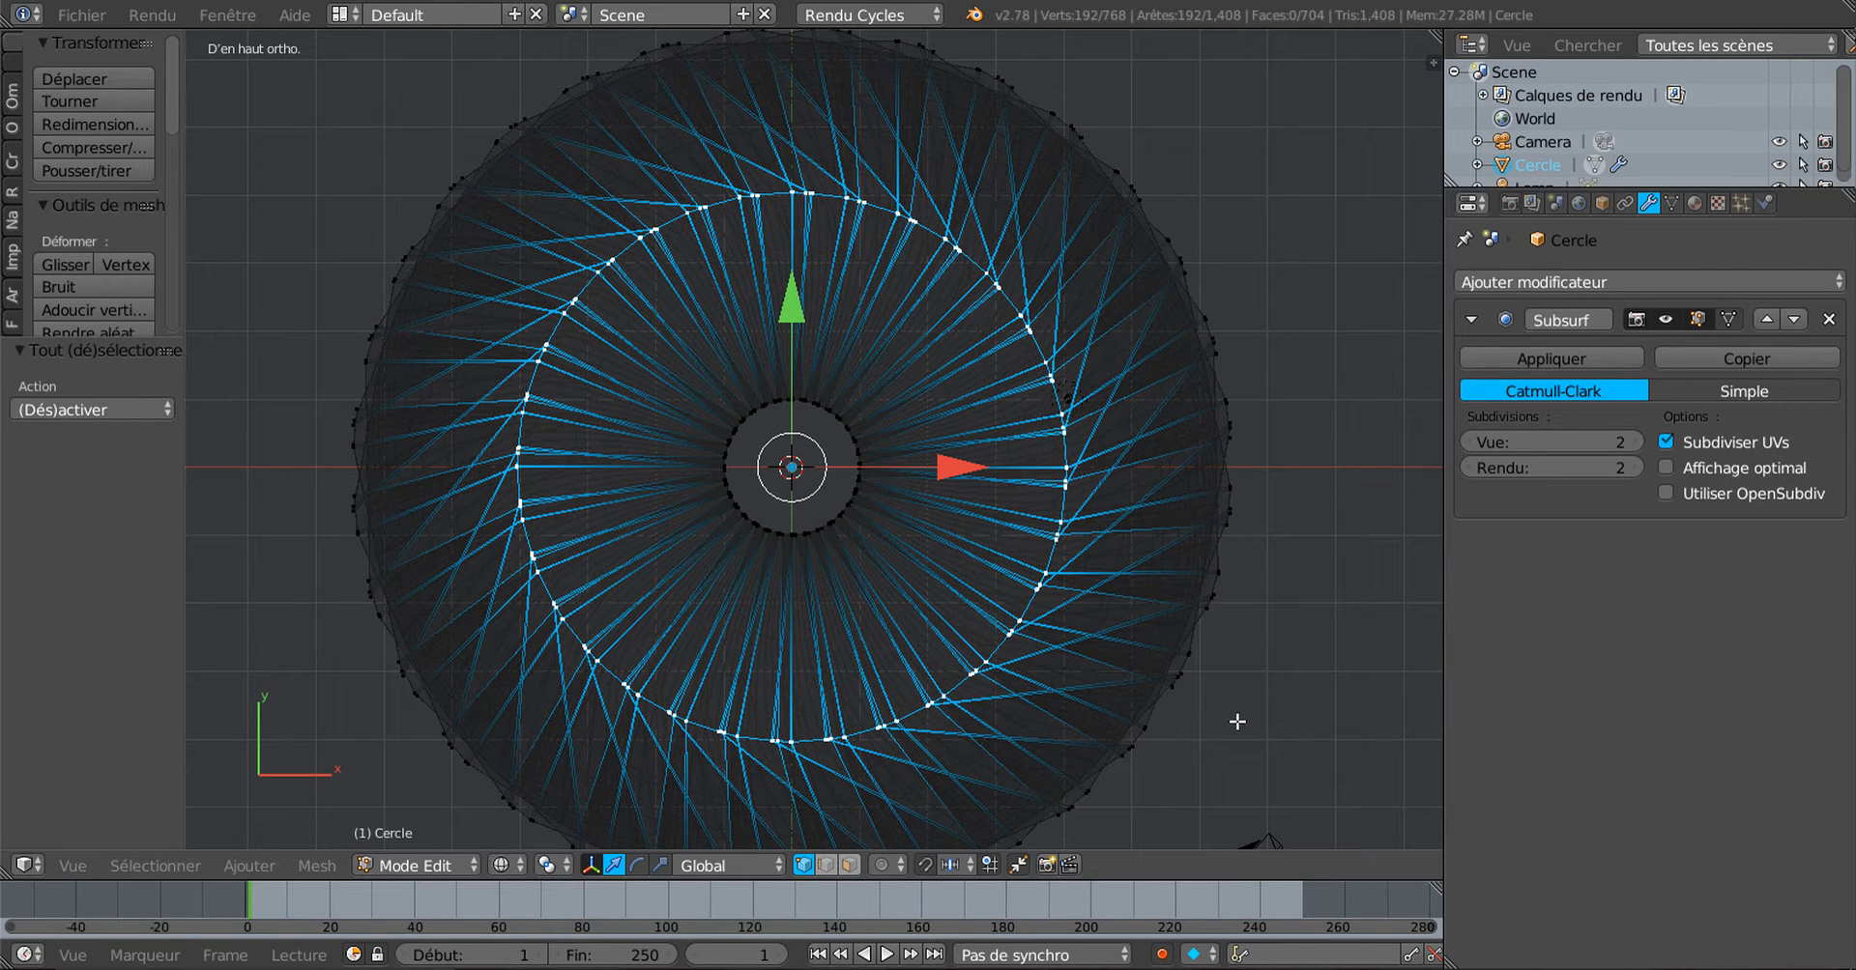
pyautogui.press('z')
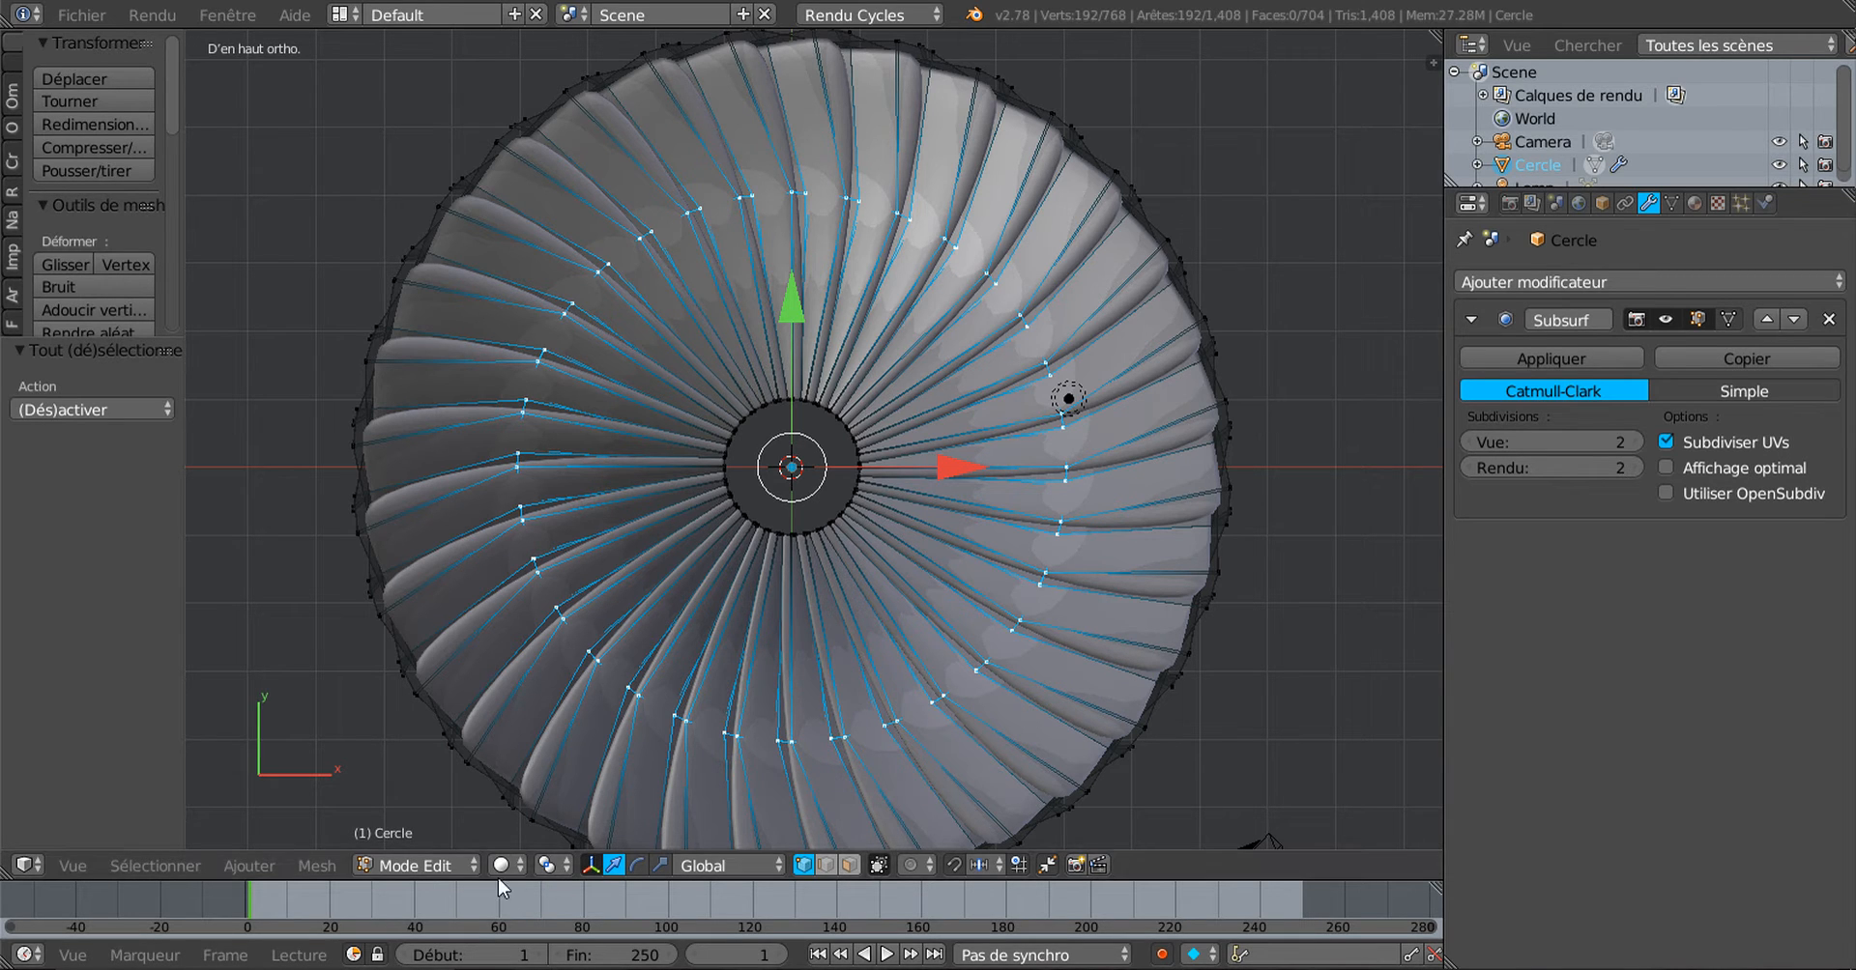
pyautogui.scroll(-1, 984, 702)
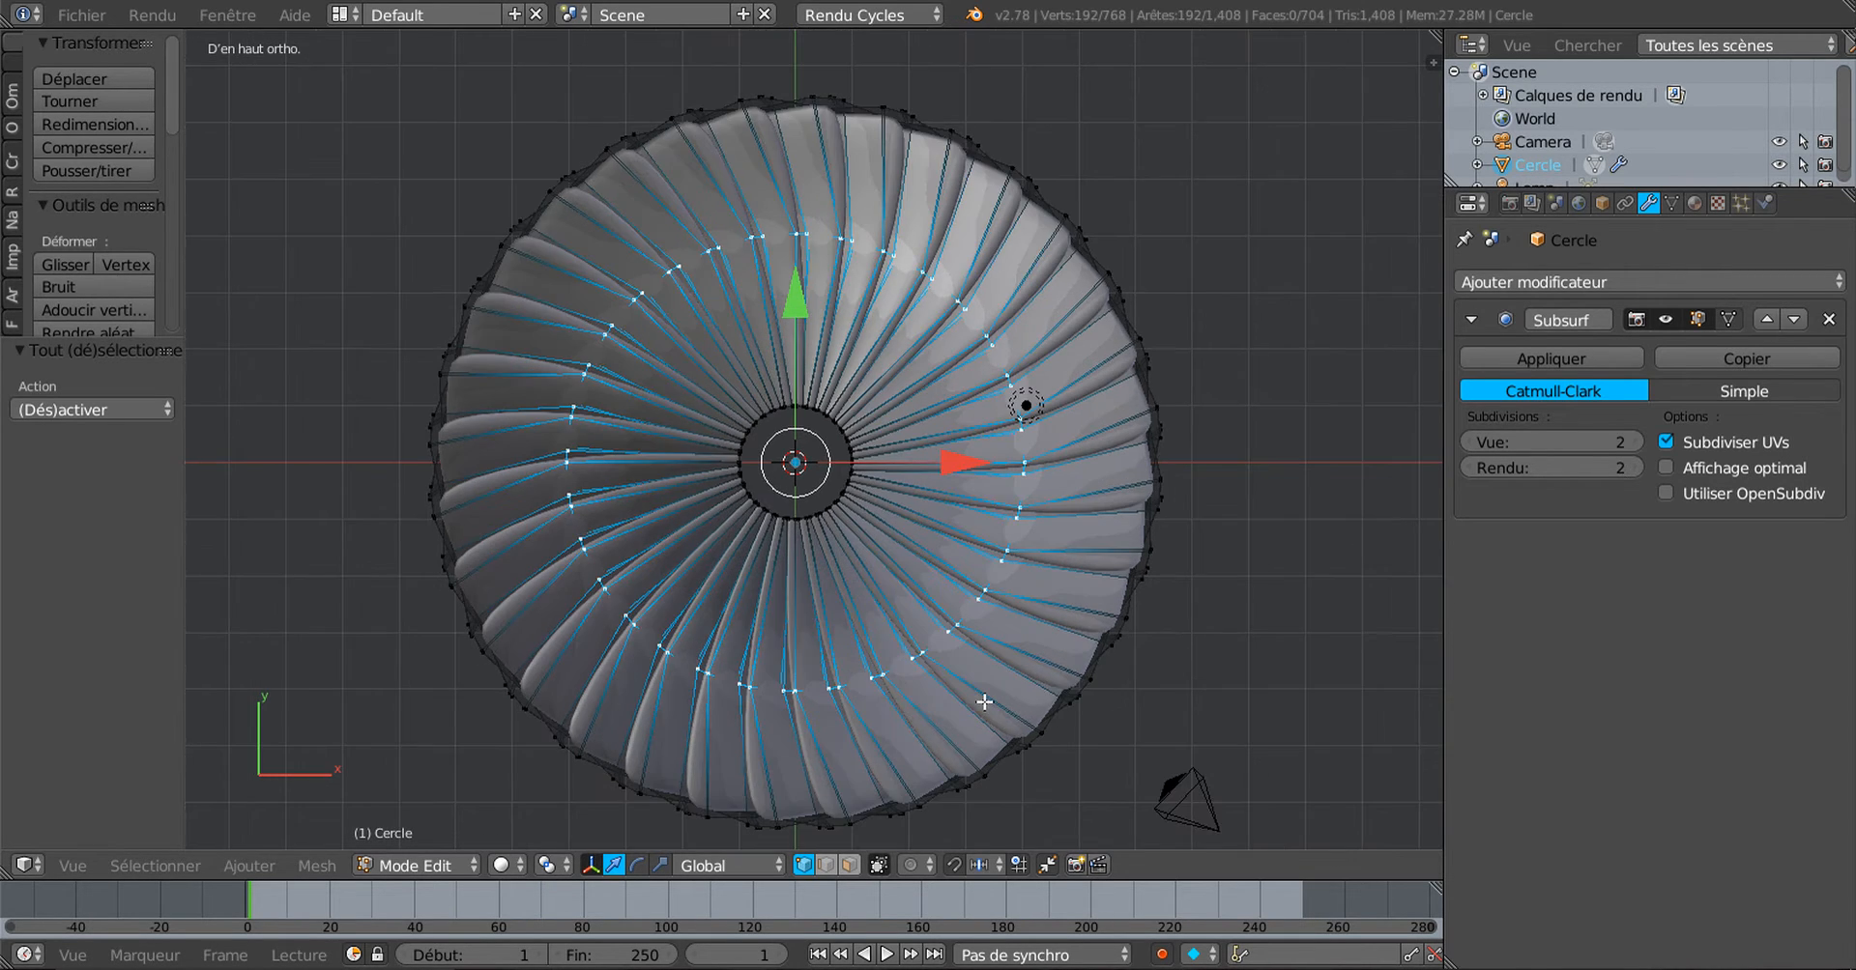
pyautogui.press('r')
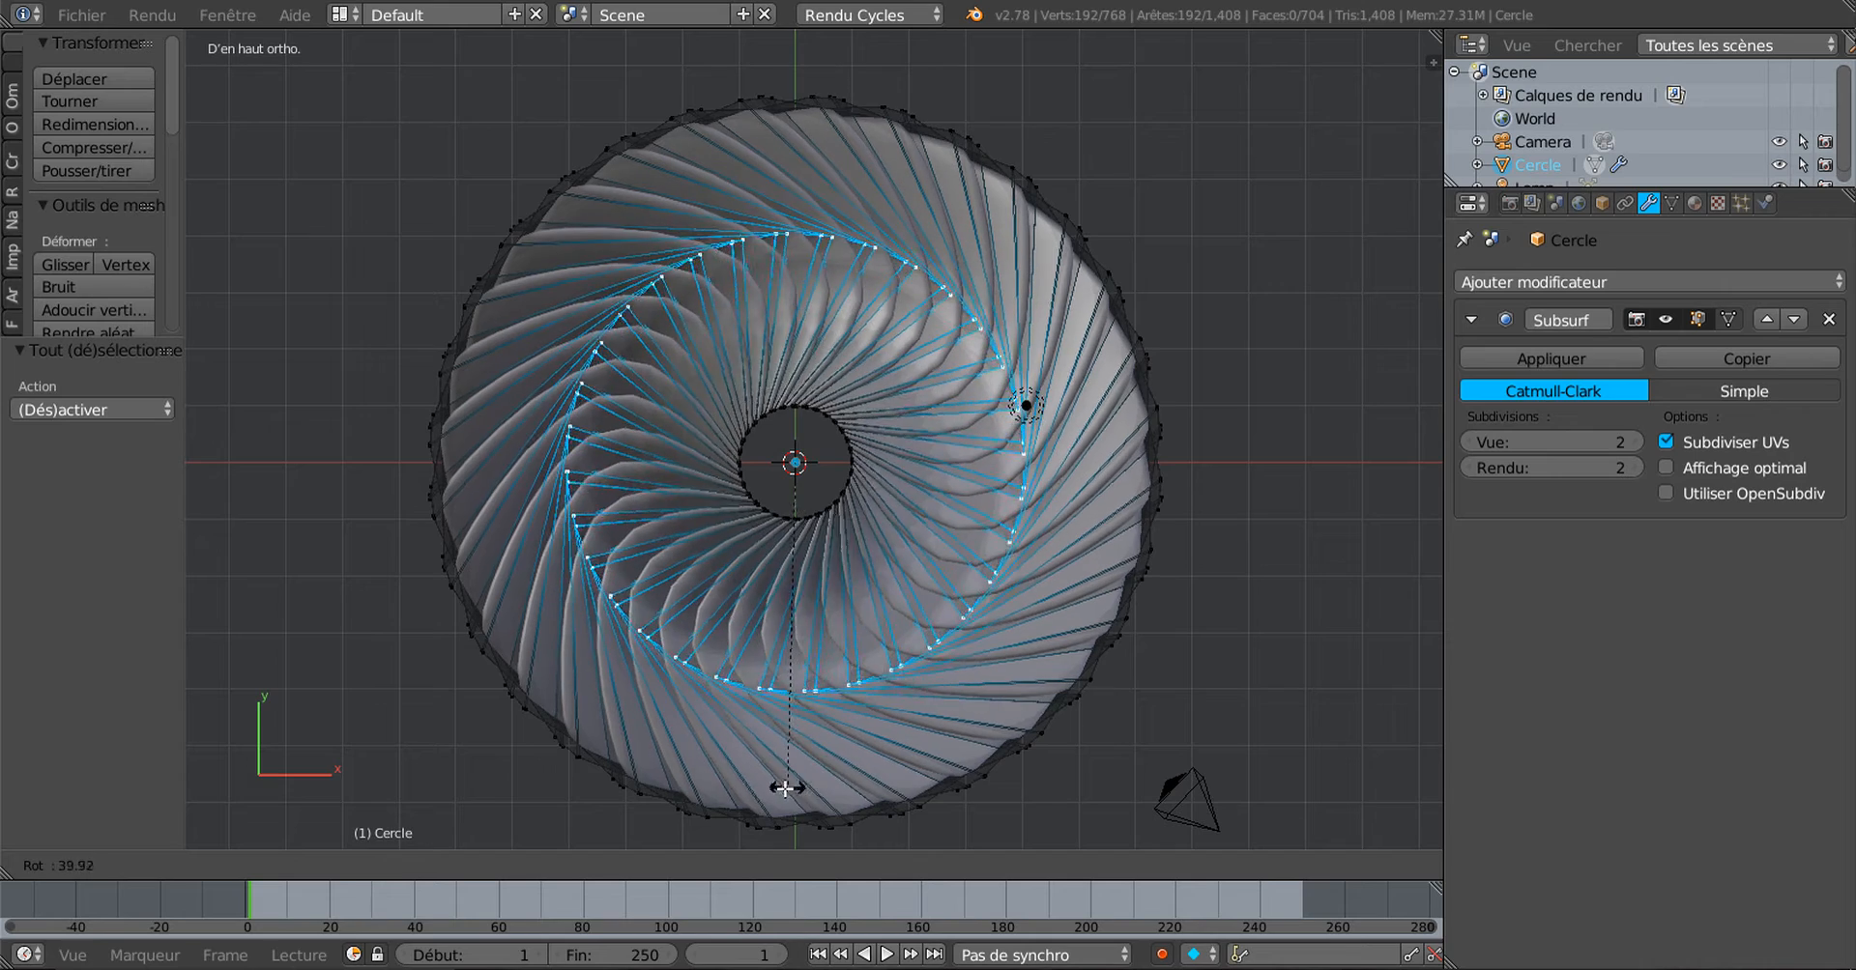
pyautogui.click(934, 750)
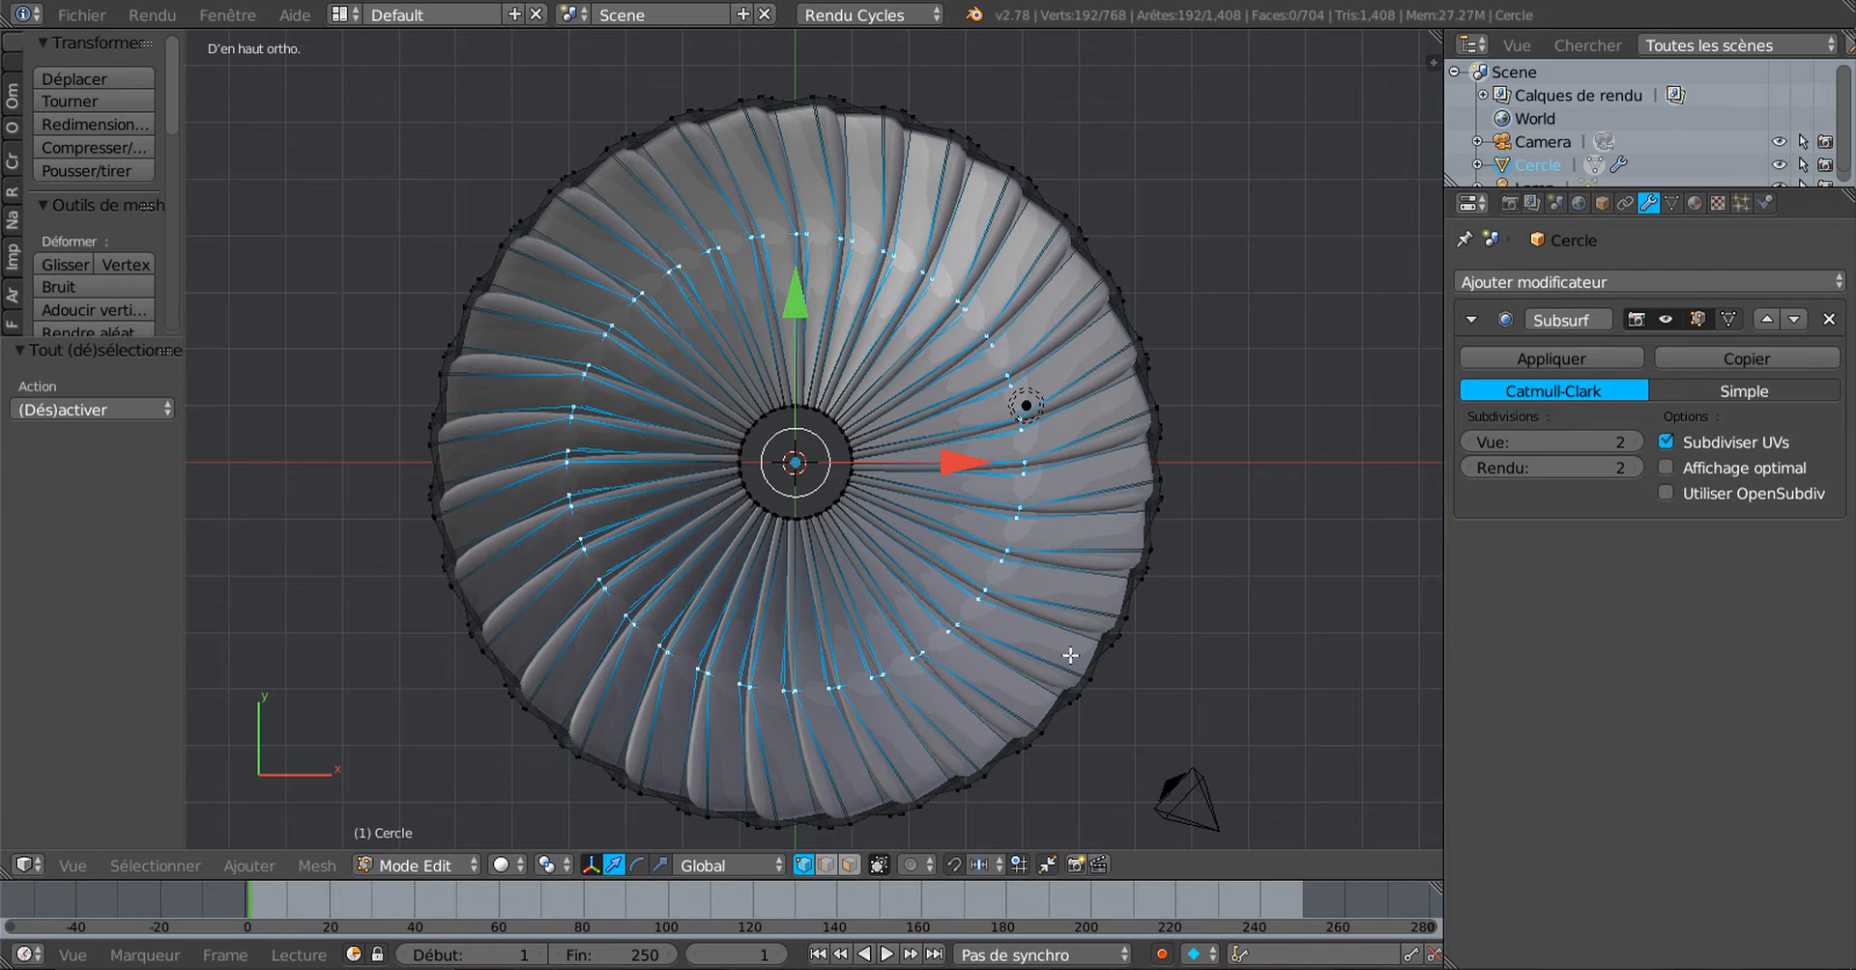
pyautogui.press('s')
pyautogui.rightClick(1010, 684)
# Step: Set the pivot to Origines individuelles, scale down the middle-ring vertices to narrow each blade, and check the fan in Object mode
pyautogui.click(548, 866)
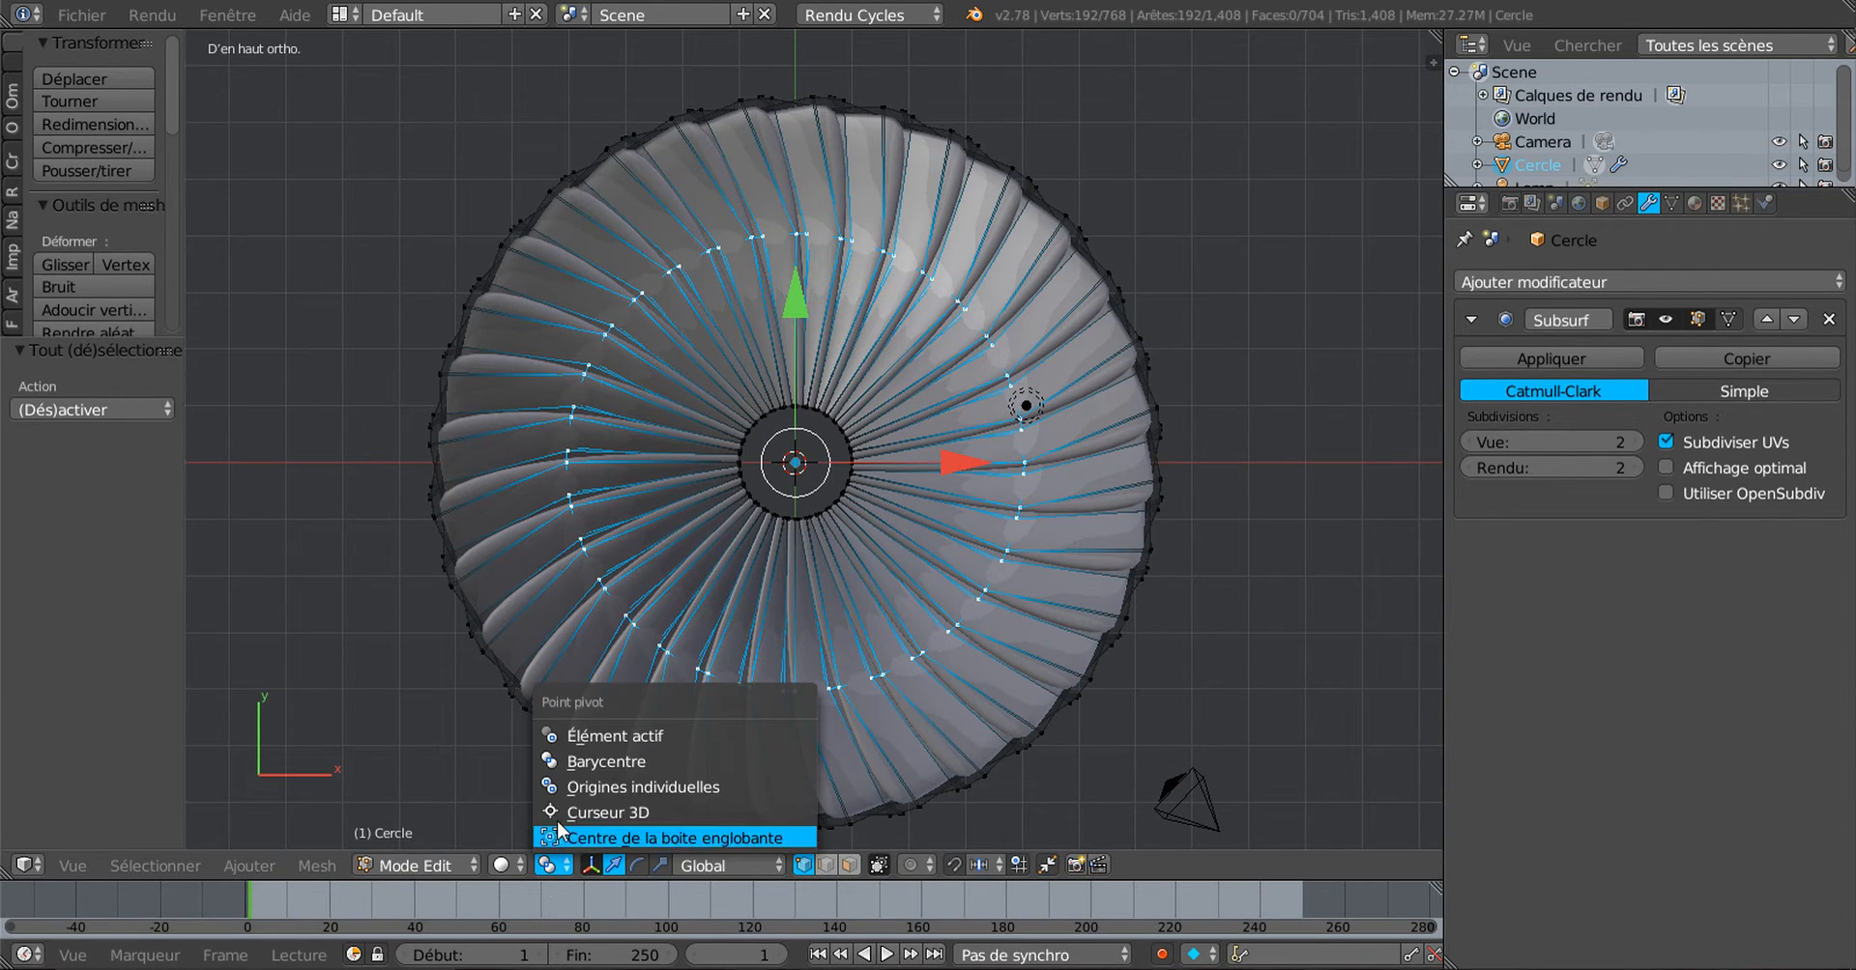
pyautogui.click(613, 788)
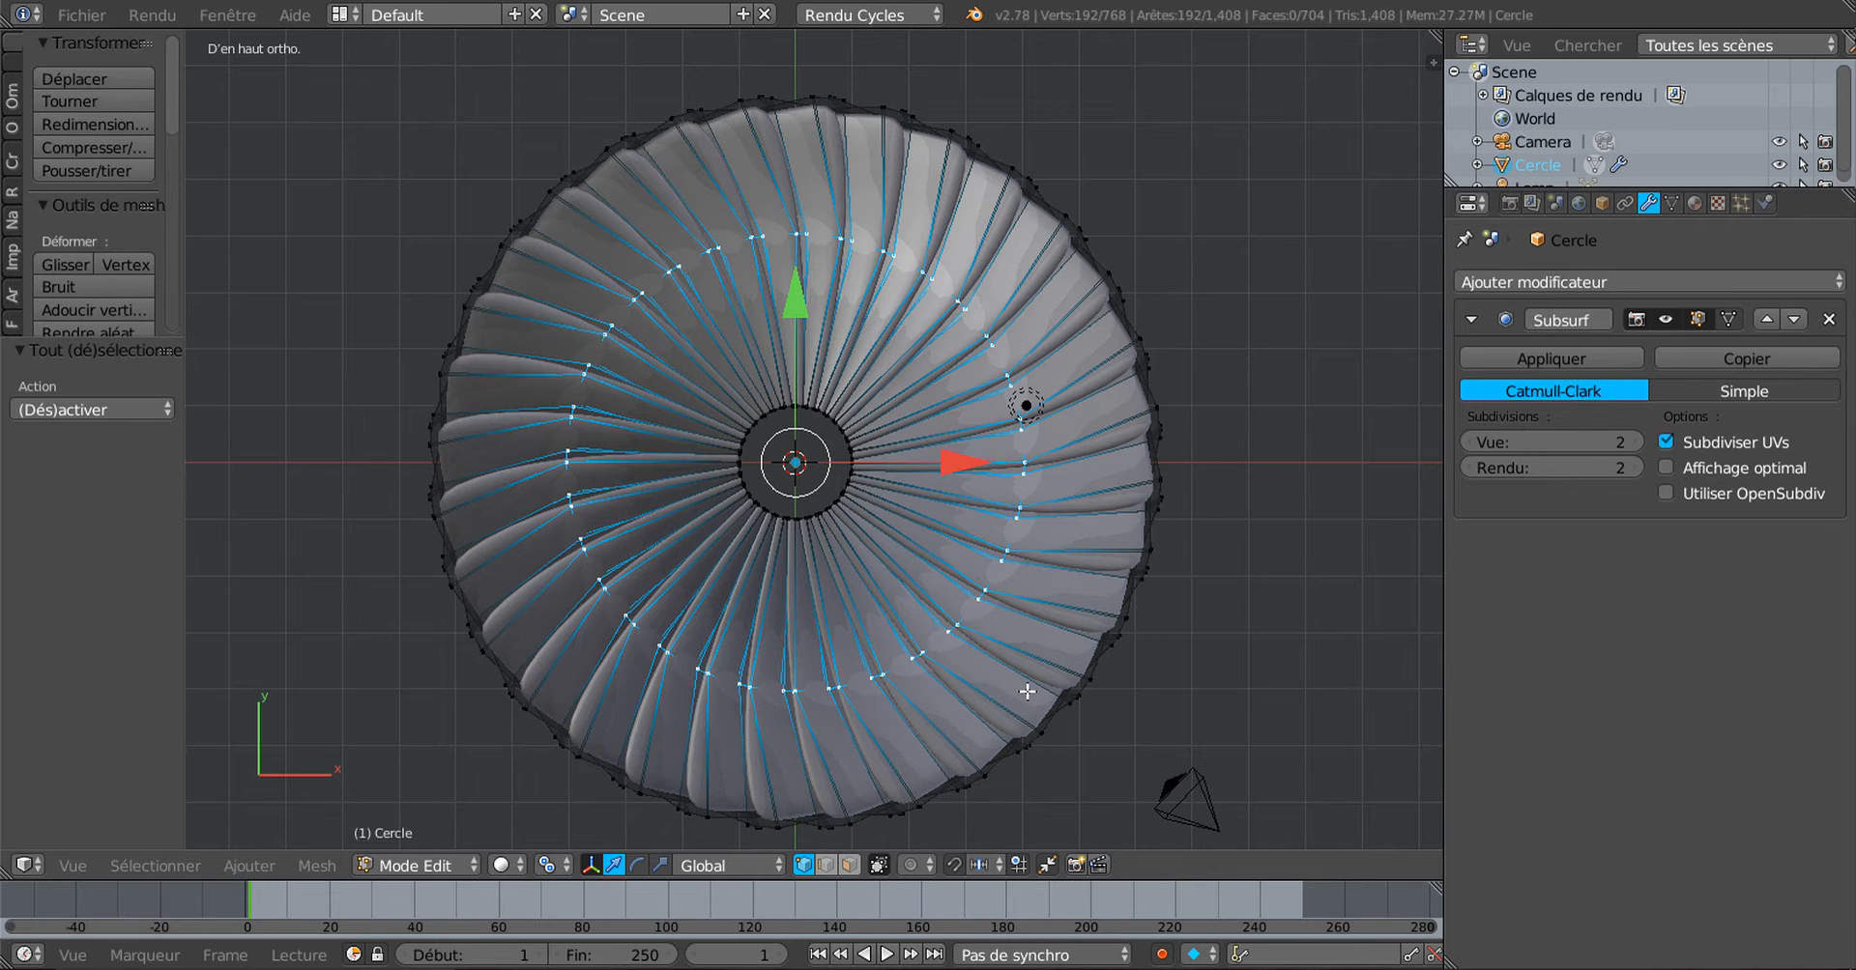
pyautogui.press('s')
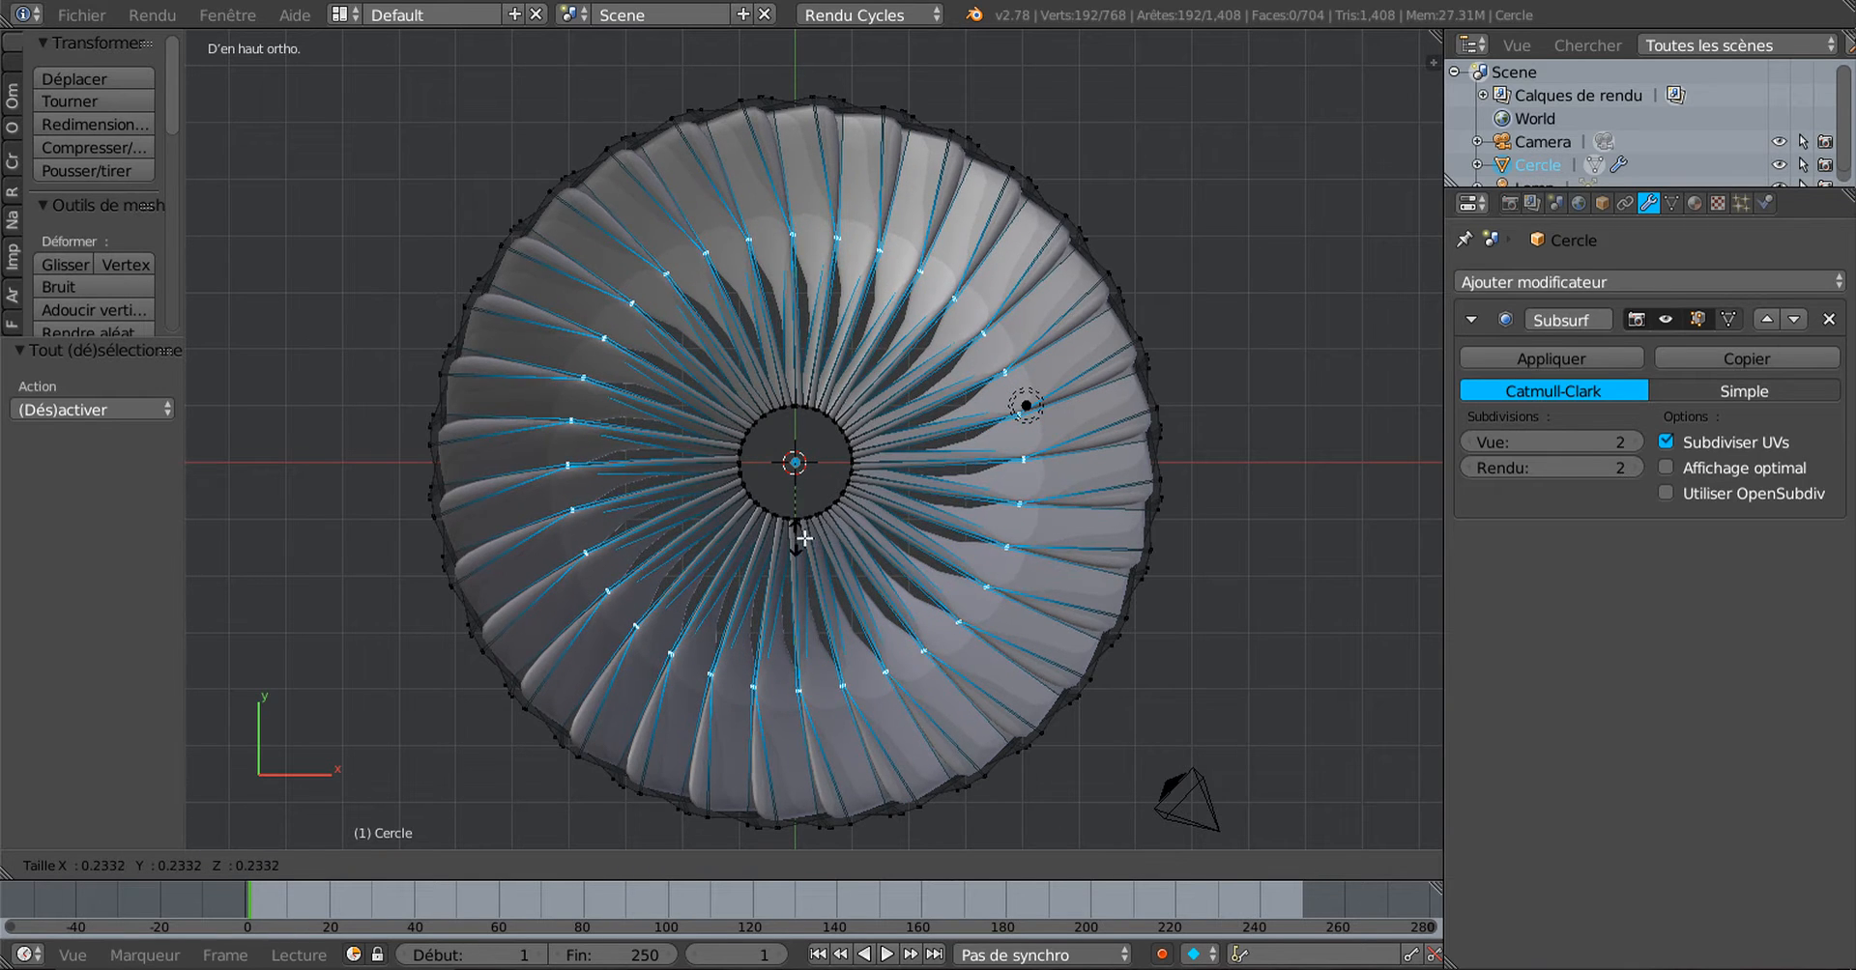
pyautogui.click(857, 558)
pyautogui.press('Tab')
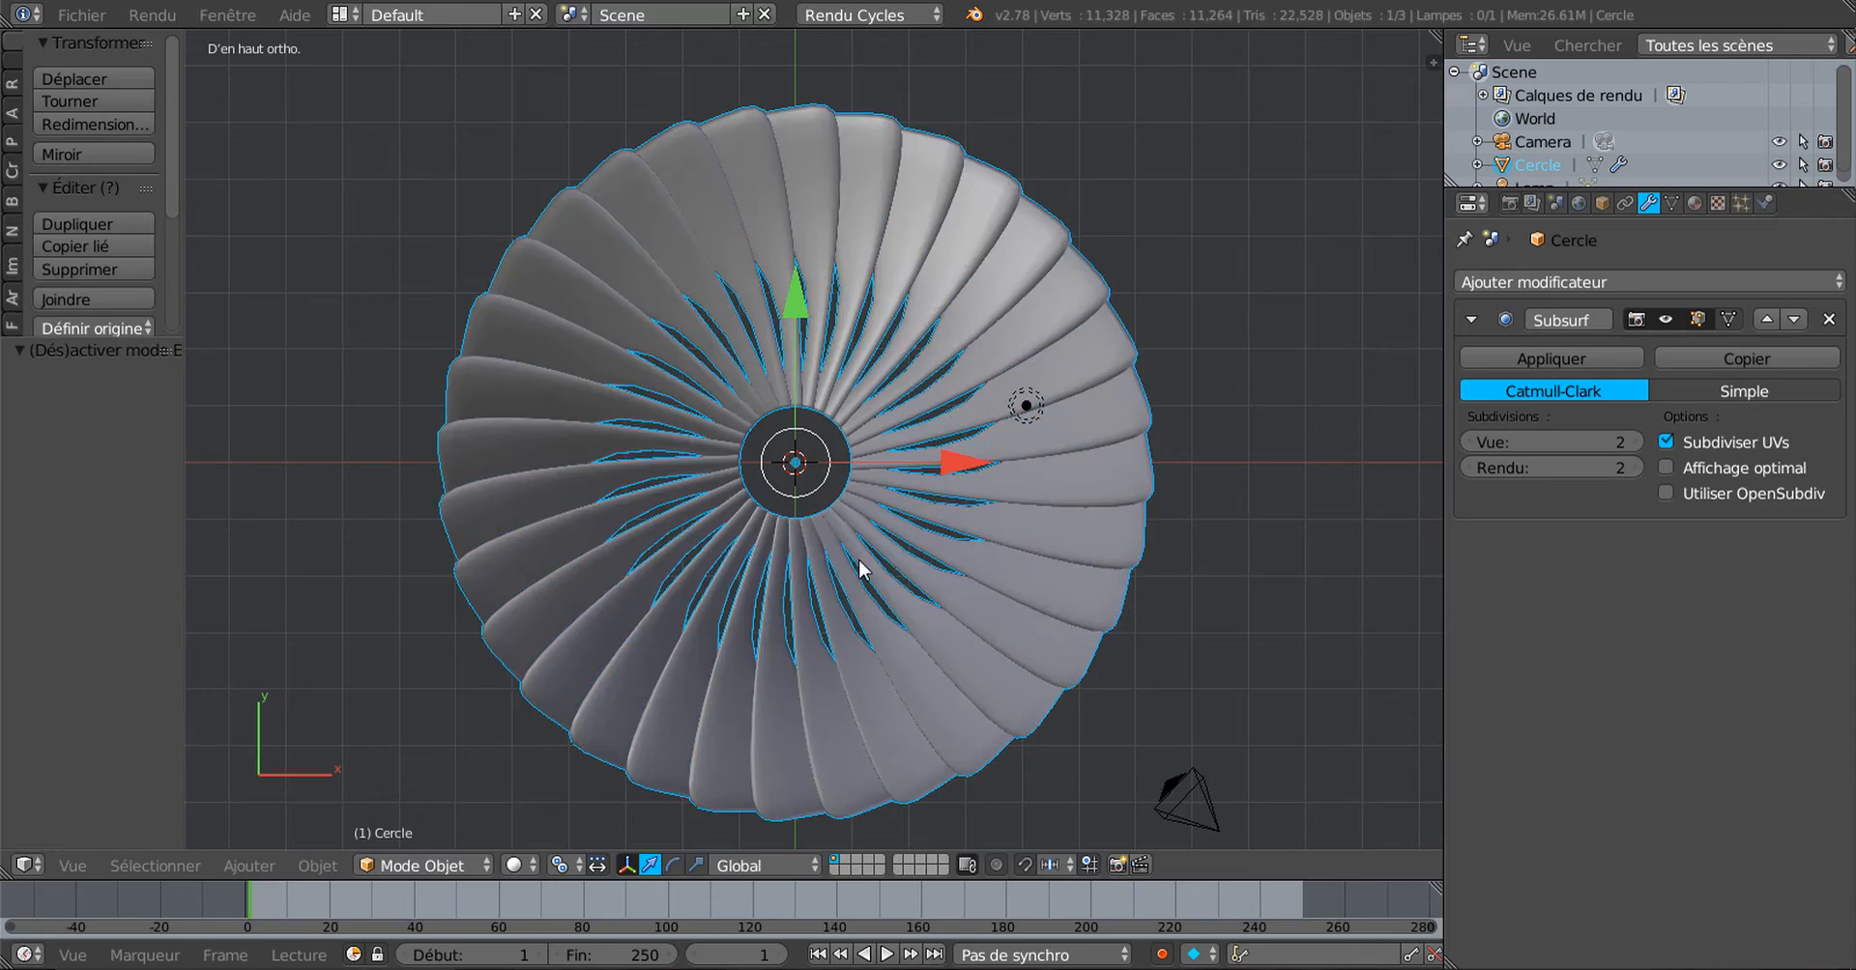
pyautogui.moveTo(858, 558); pyautogui.dragTo(1063, 601, button='middle')
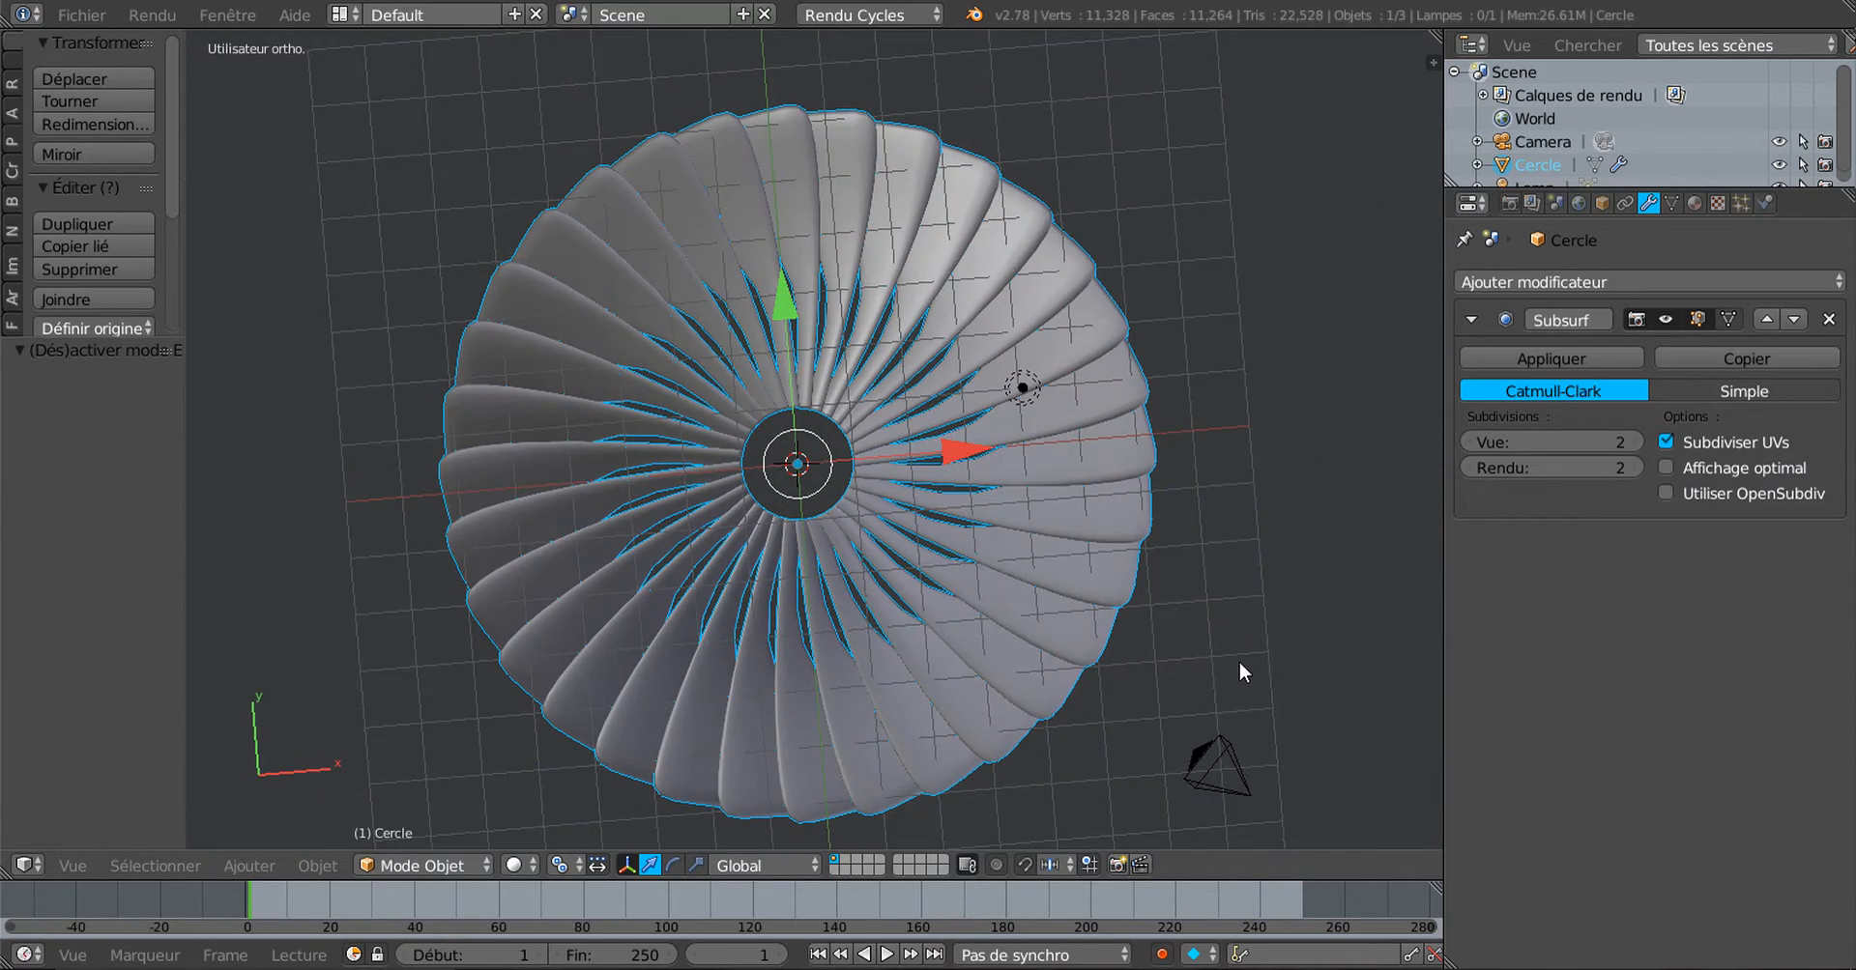
pyautogui.press('KP_7')
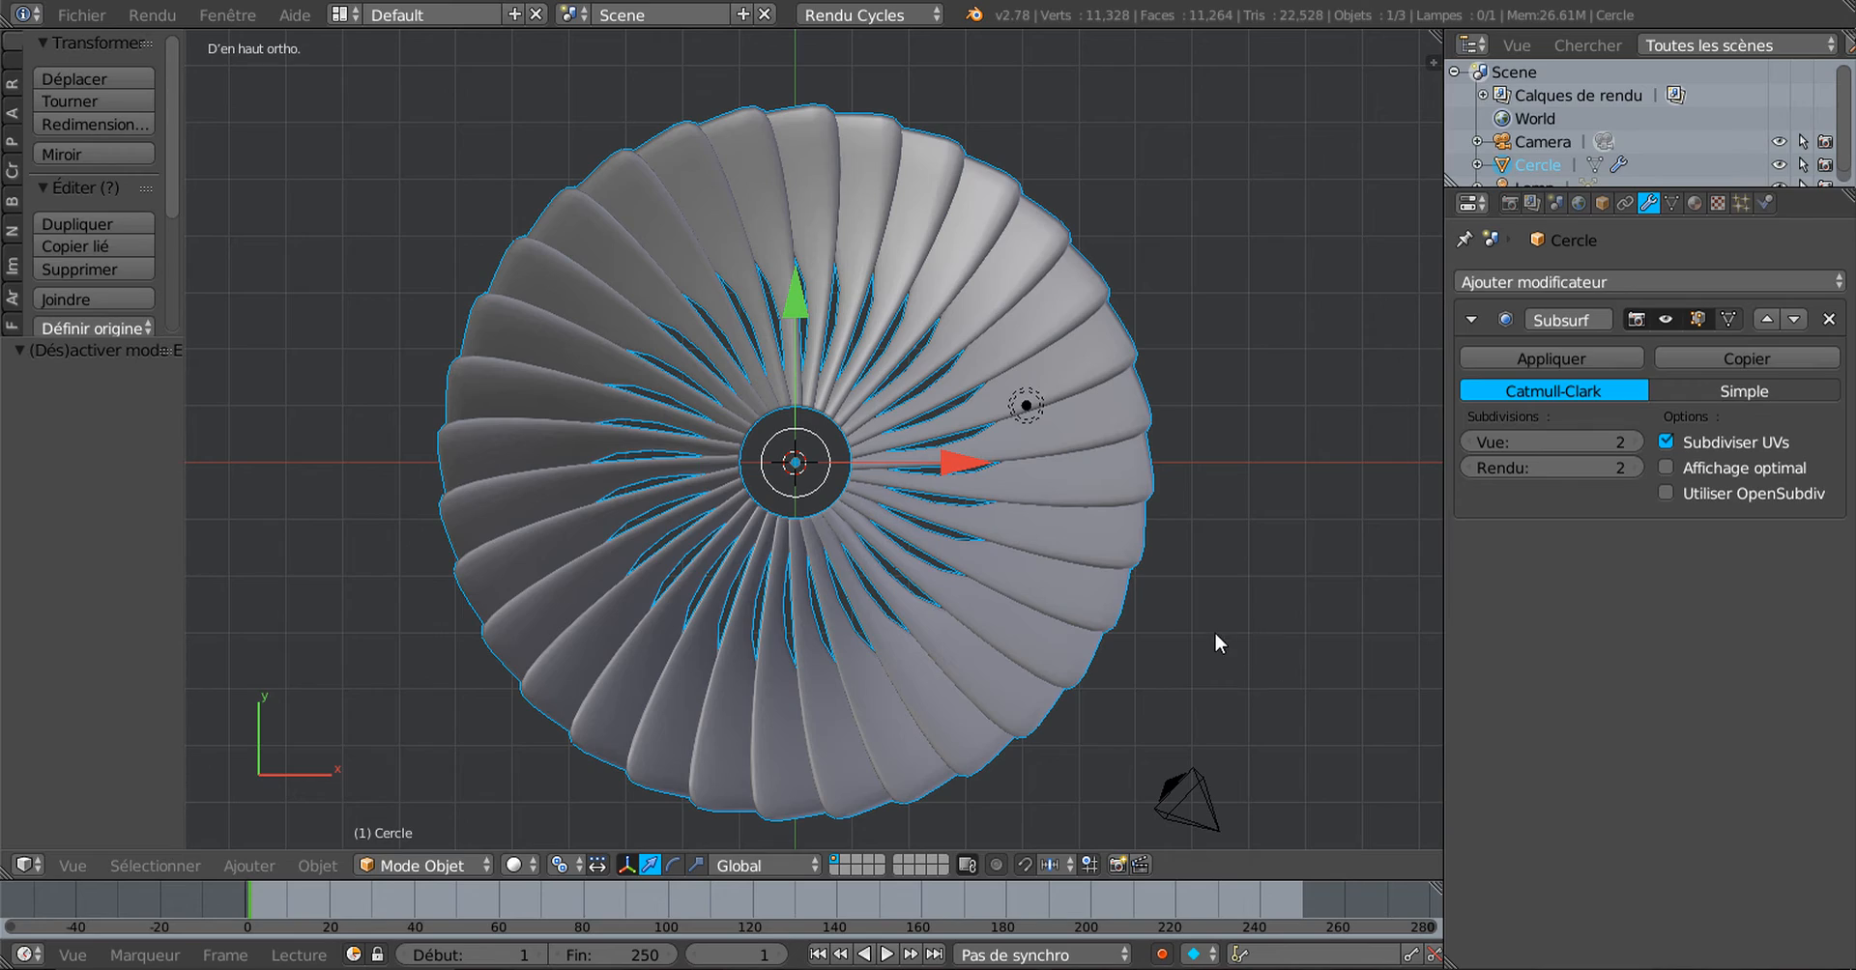
pyautogui.press('r')
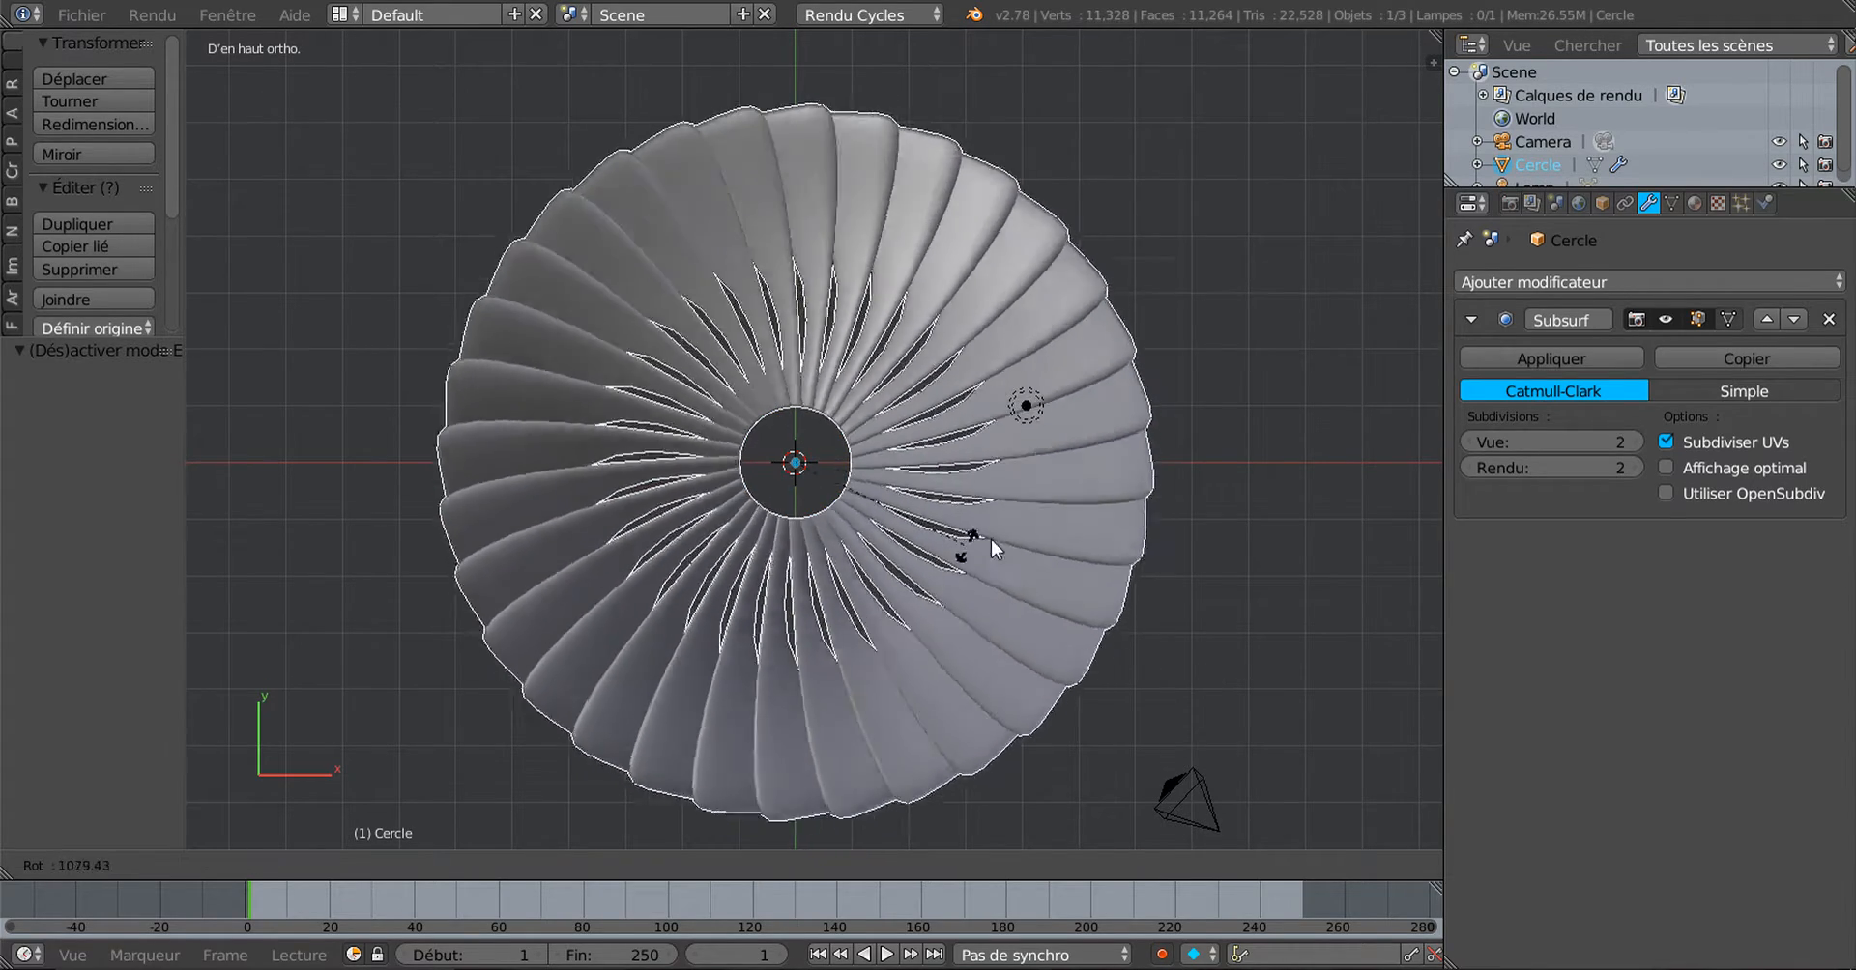
pyautogui.click(882, 431)
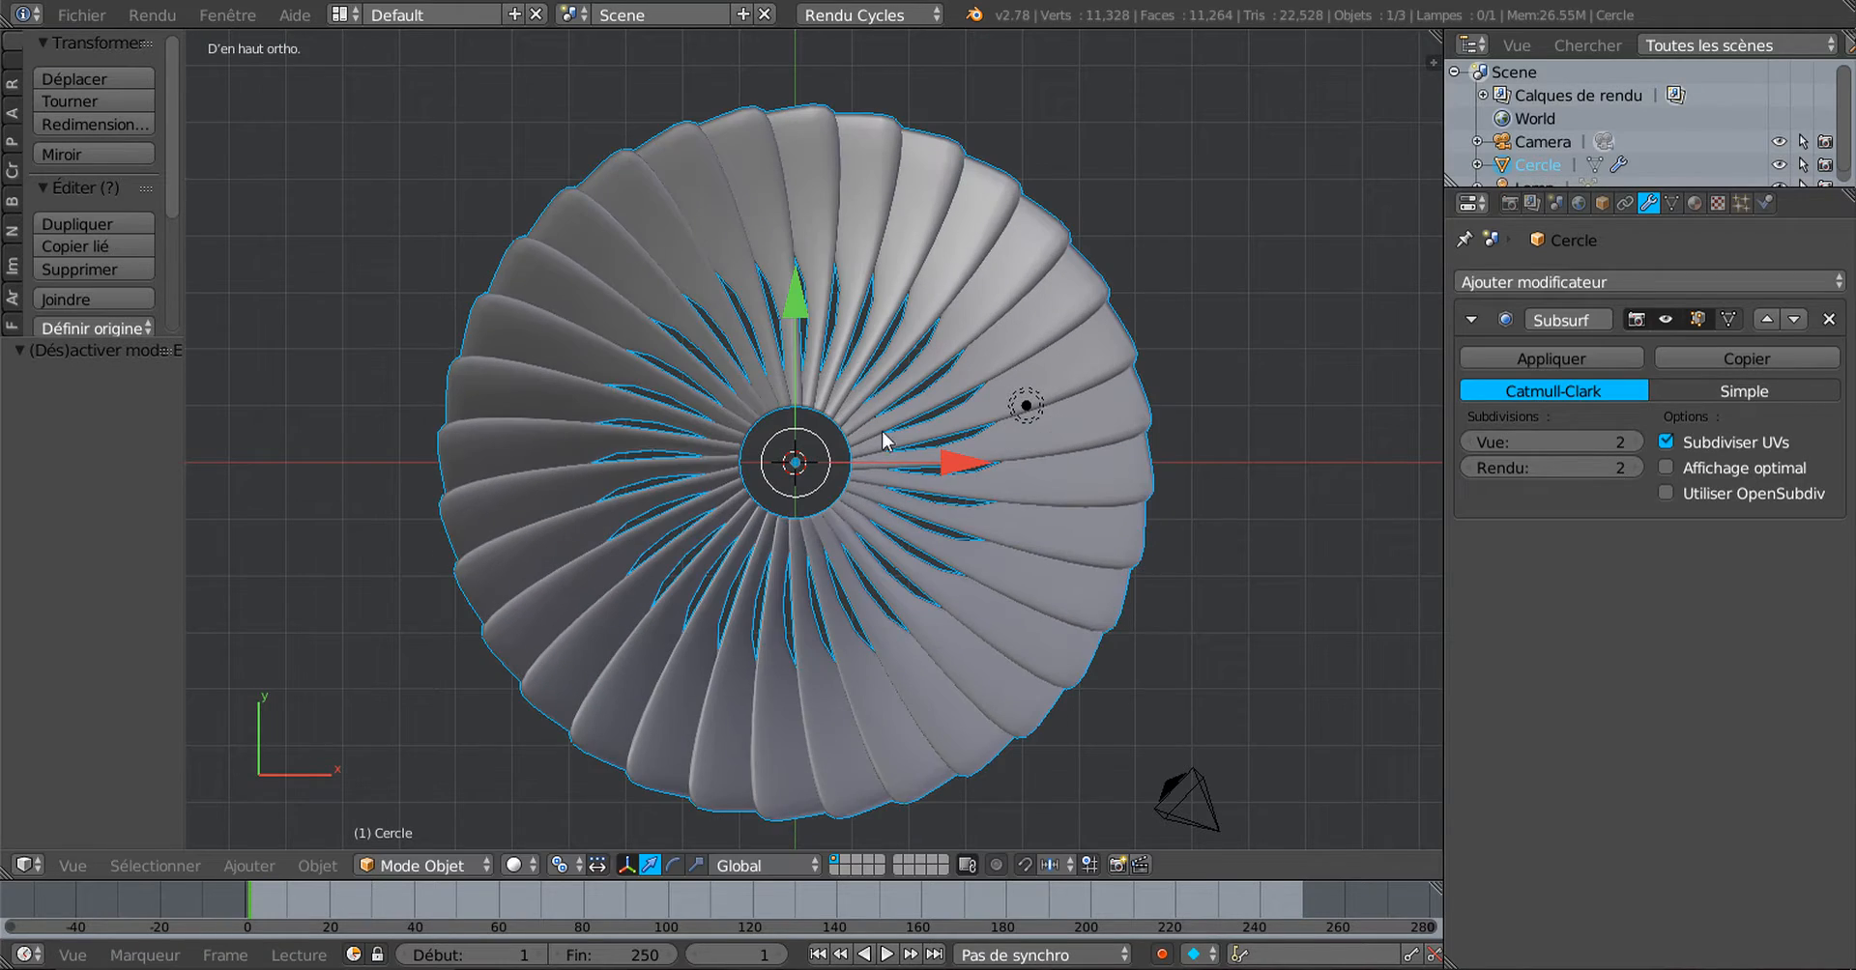
# Step: In Edit mode, scale up the middle-ring vertices to widen each blade and check the fan in Object mode
pyautogui.scroll(1, 1078, 601)
pyautogui.press('Tab')
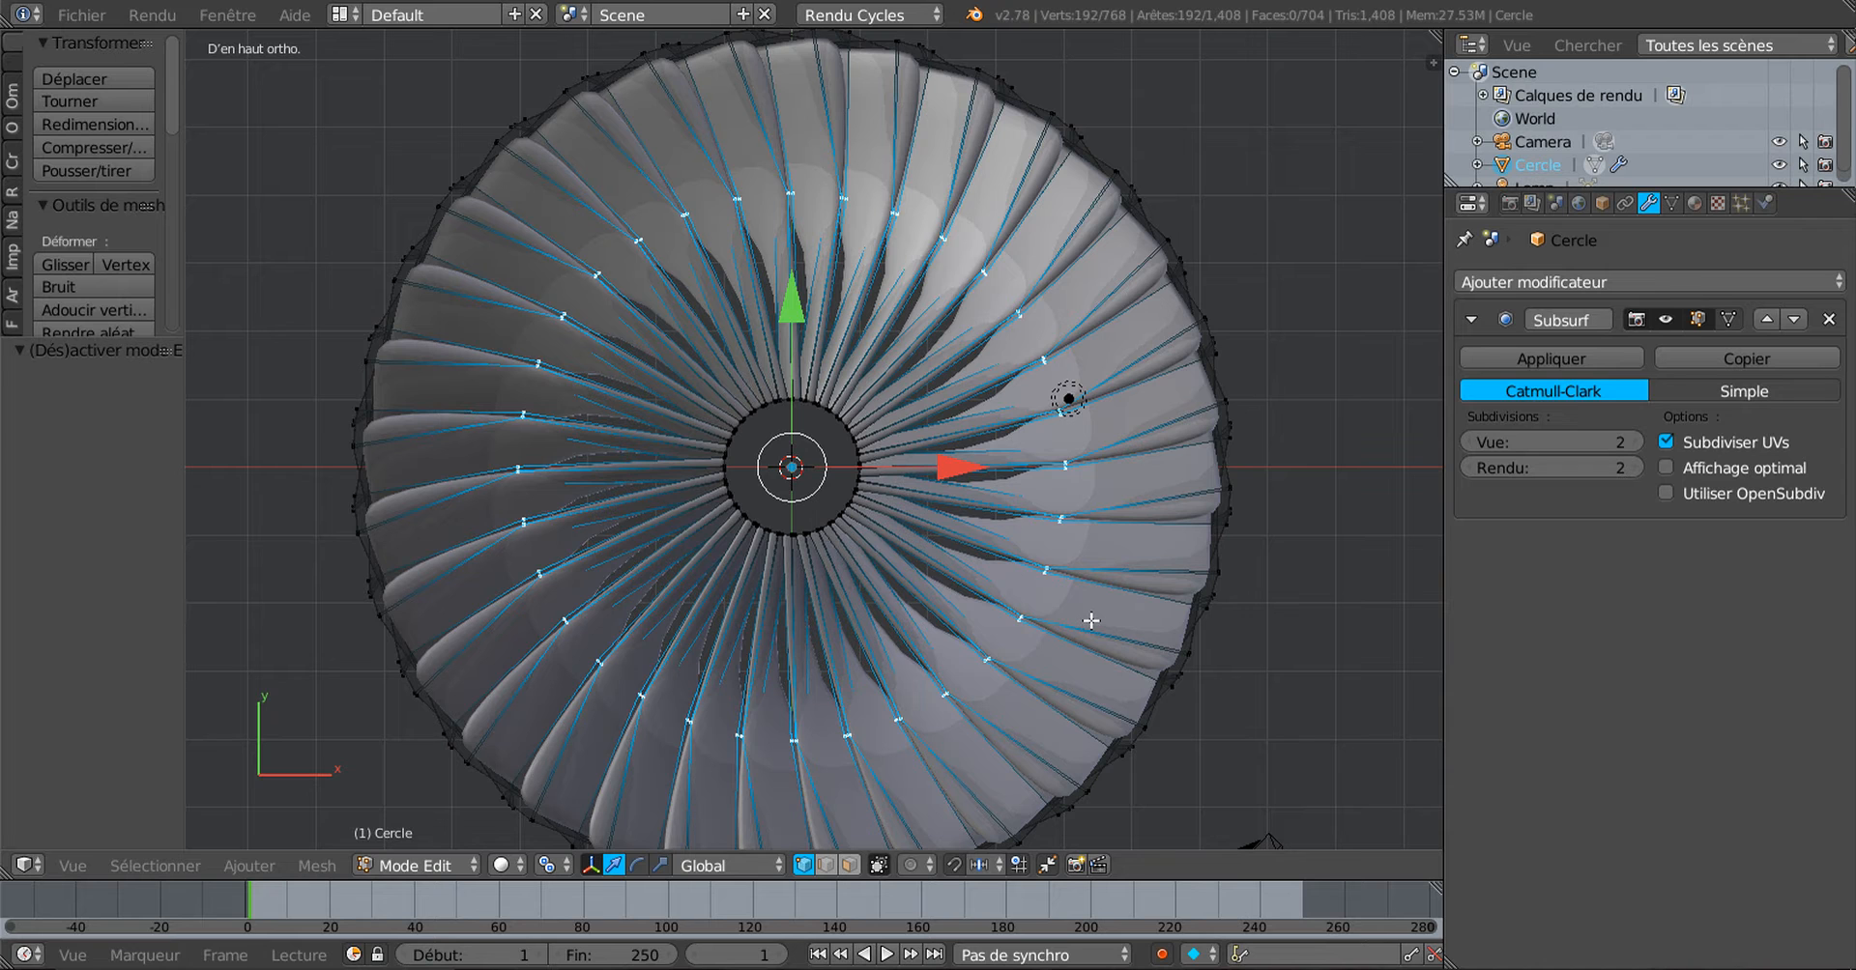
pyautogui.hotkey('shift', 's')
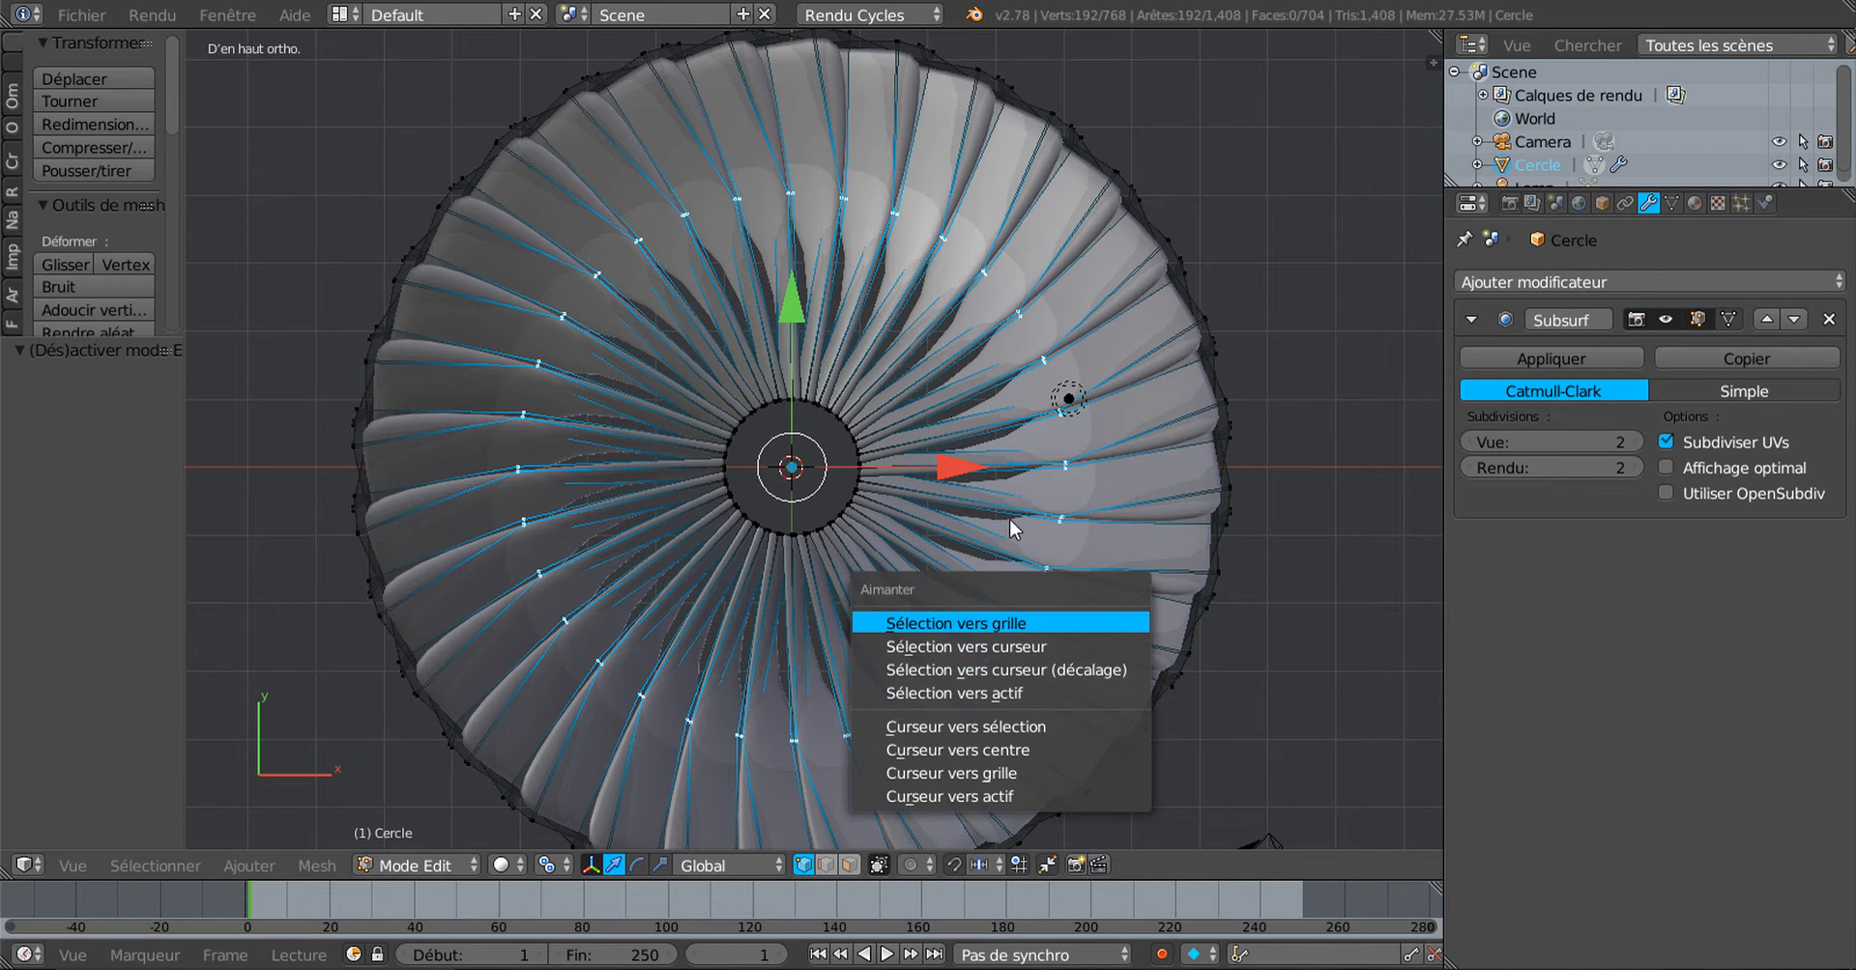
pyautogui.press('s')
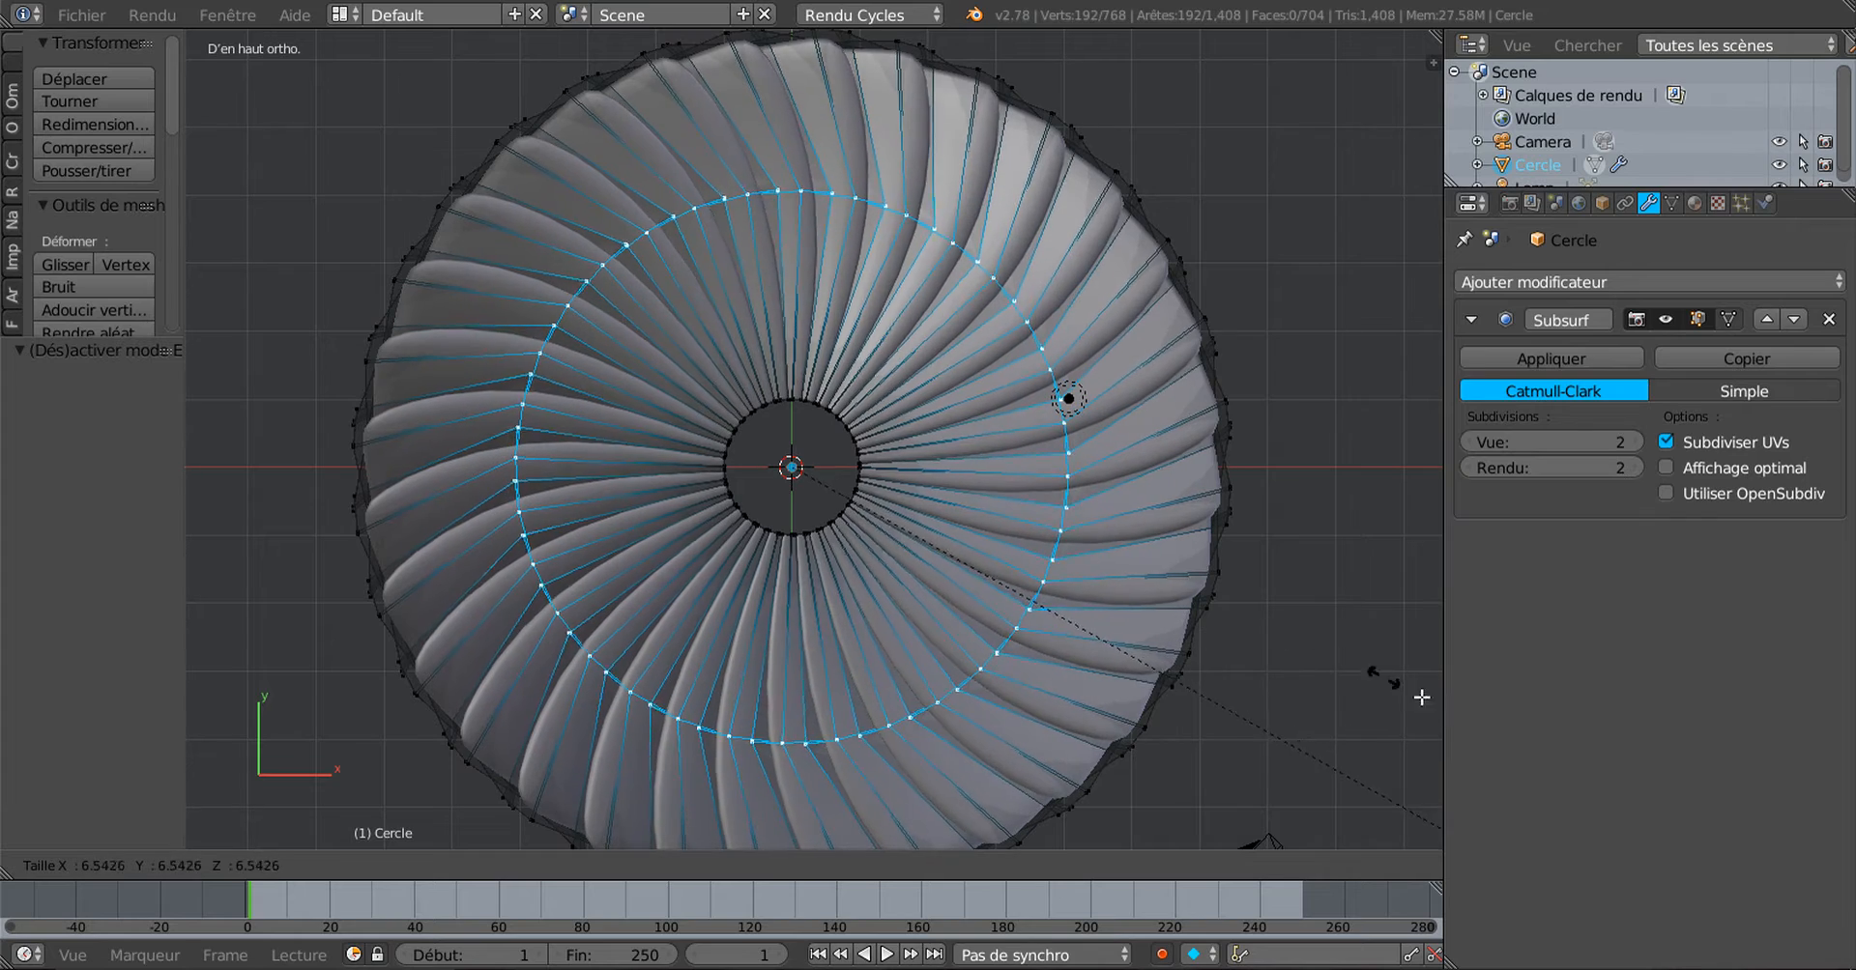
pyautogui.click(379, 836)
pyautogui.press('Tab')
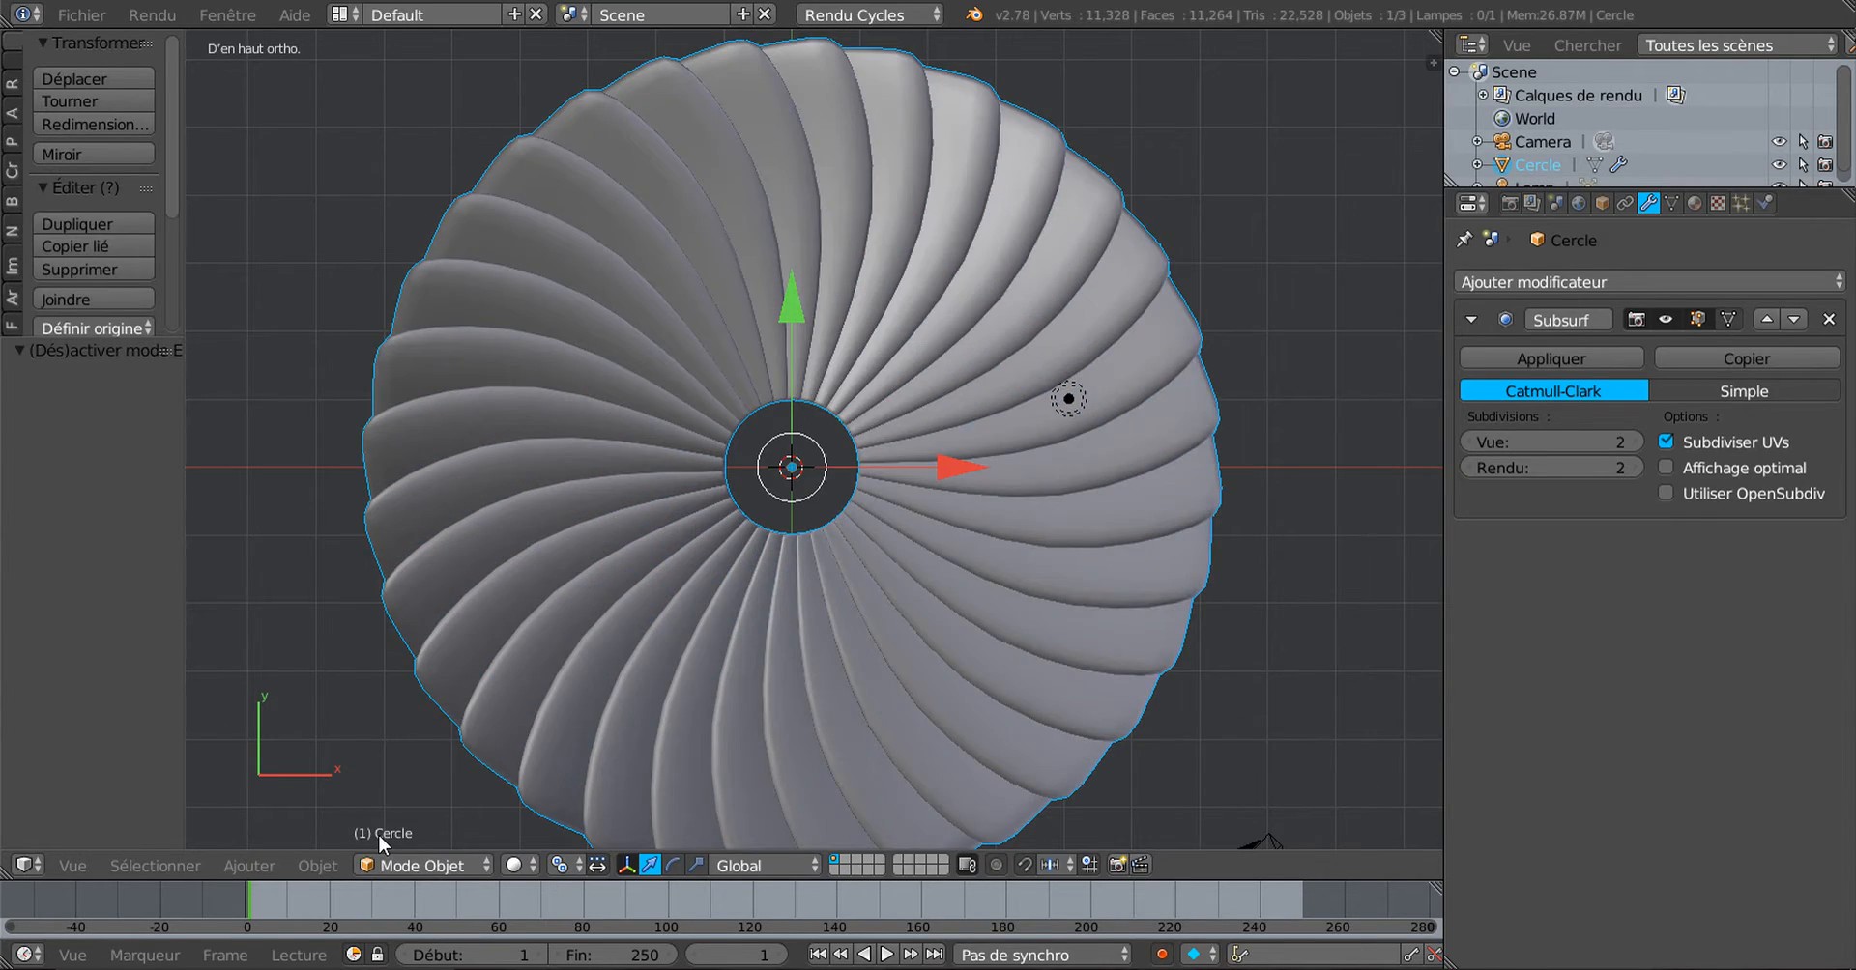
pyautogui.press('Tab')
pyautogui.scroll(-1, 379, 837)
pyautogui.press('Tab')
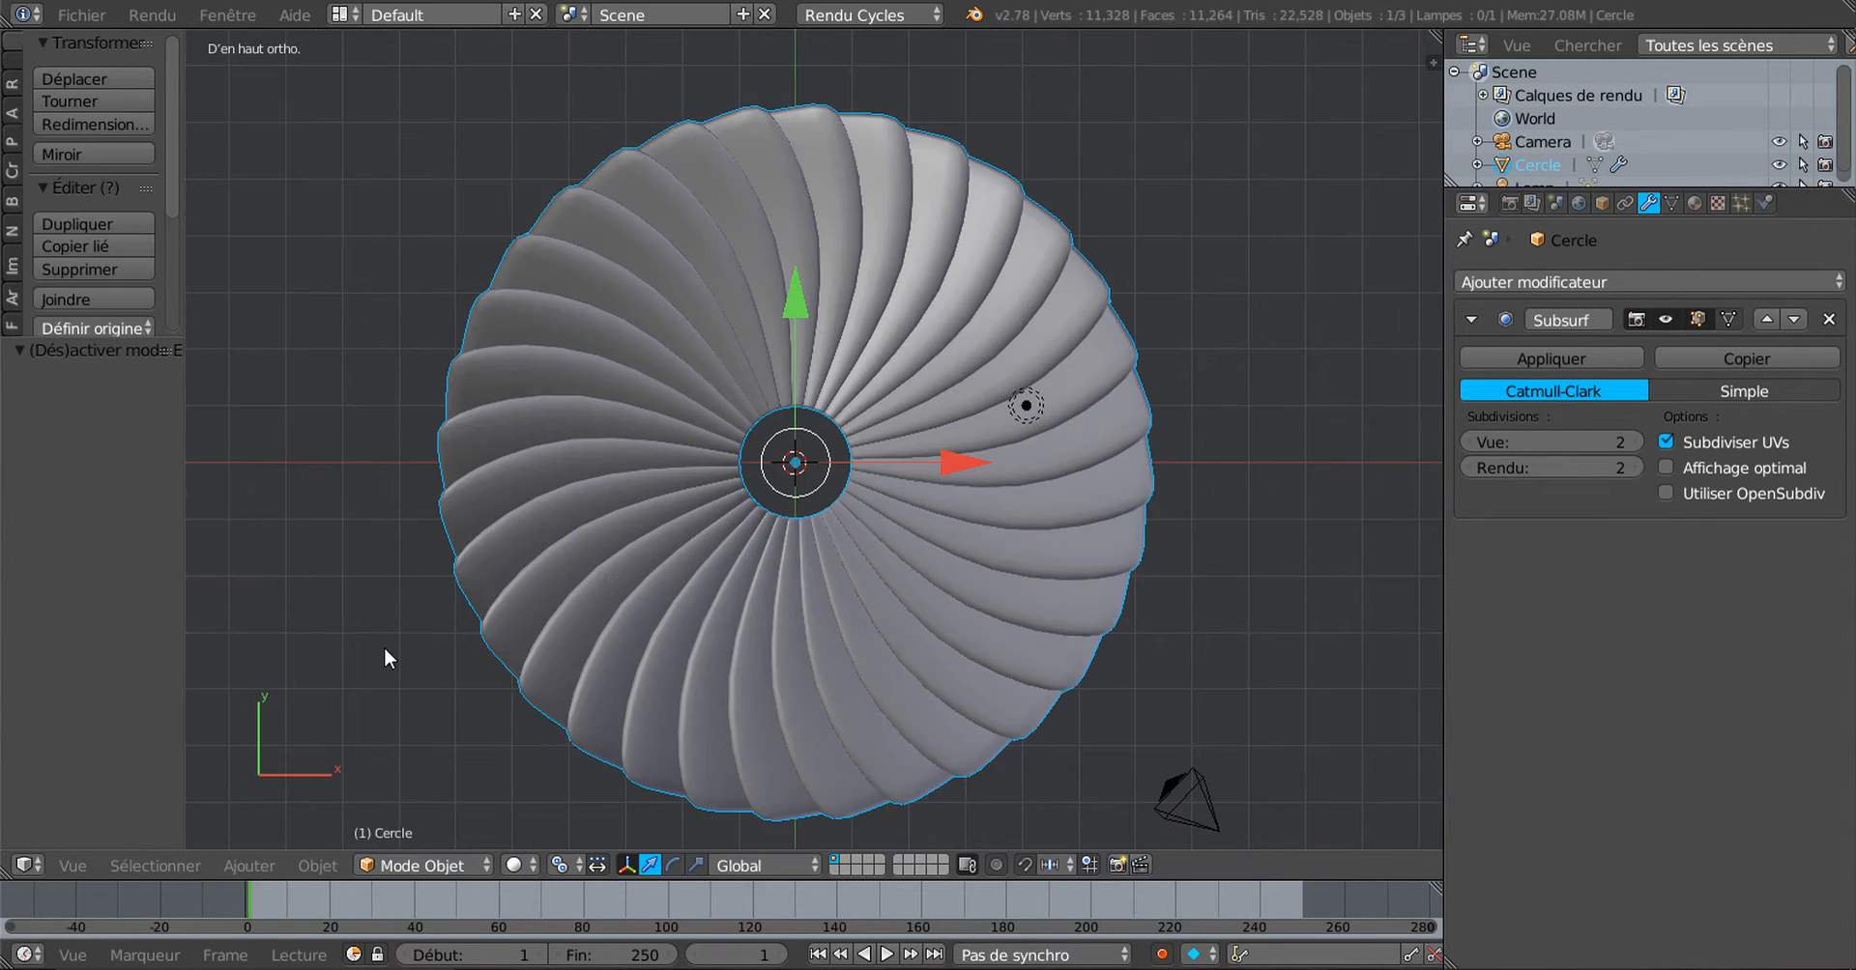
# Step: Examine the curved blades of the fan from above, at an angle and from the side
pyautogui.moveTo(862, 663)
pyautogui.mouseDown(button='middle')
pyautogui.moveTo(891, 370)
pyautogui.moveTo(893, 663)
pyautogui.mouseUp(button='middle')
pyautogui.scroll(2, 897, 571)
pyautogui.moveTo(897, 571)
pyautogui.mouseDown(button='middle')
pyautogui.moveTo(893, 703)
pyautogui.moveTo(890, 497)
pyautogui.moveTo(891, 555)
pyautogui.mouseUp(button='middle')
pyautogui.scroll(-3, 891, 557)
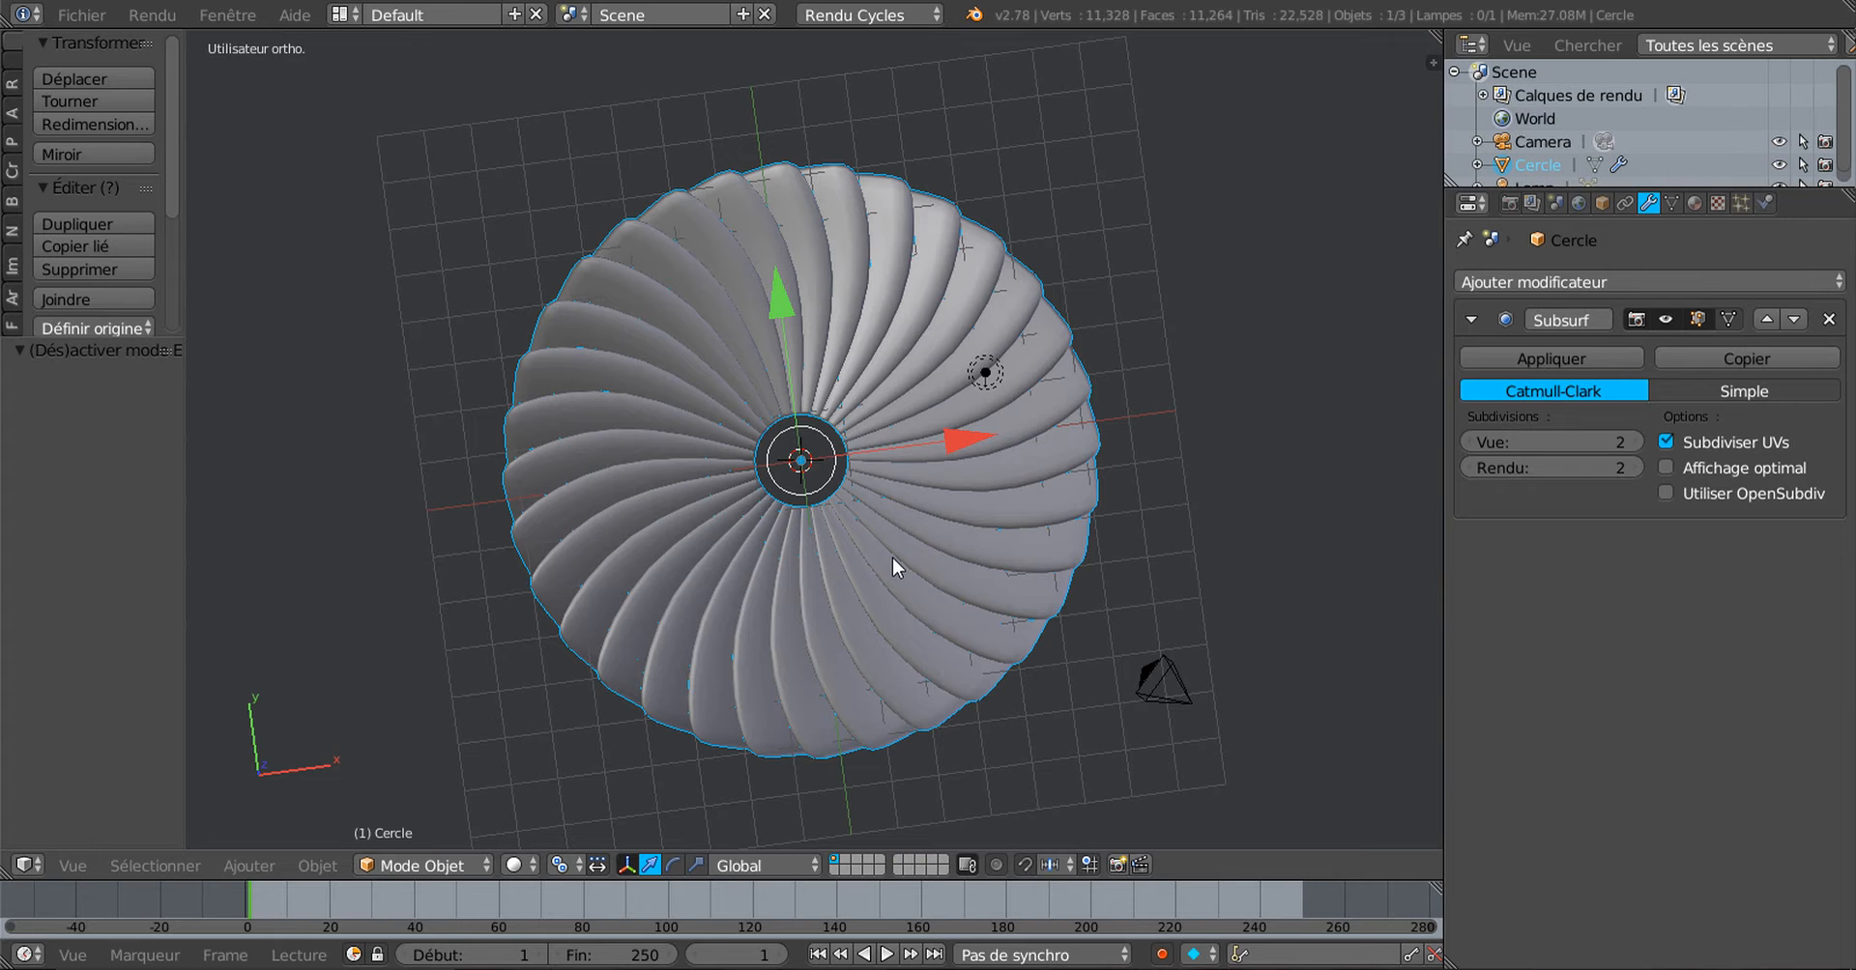
pyautogui.press('KP_7')
pyautogui.scroll(2, 873, 489)
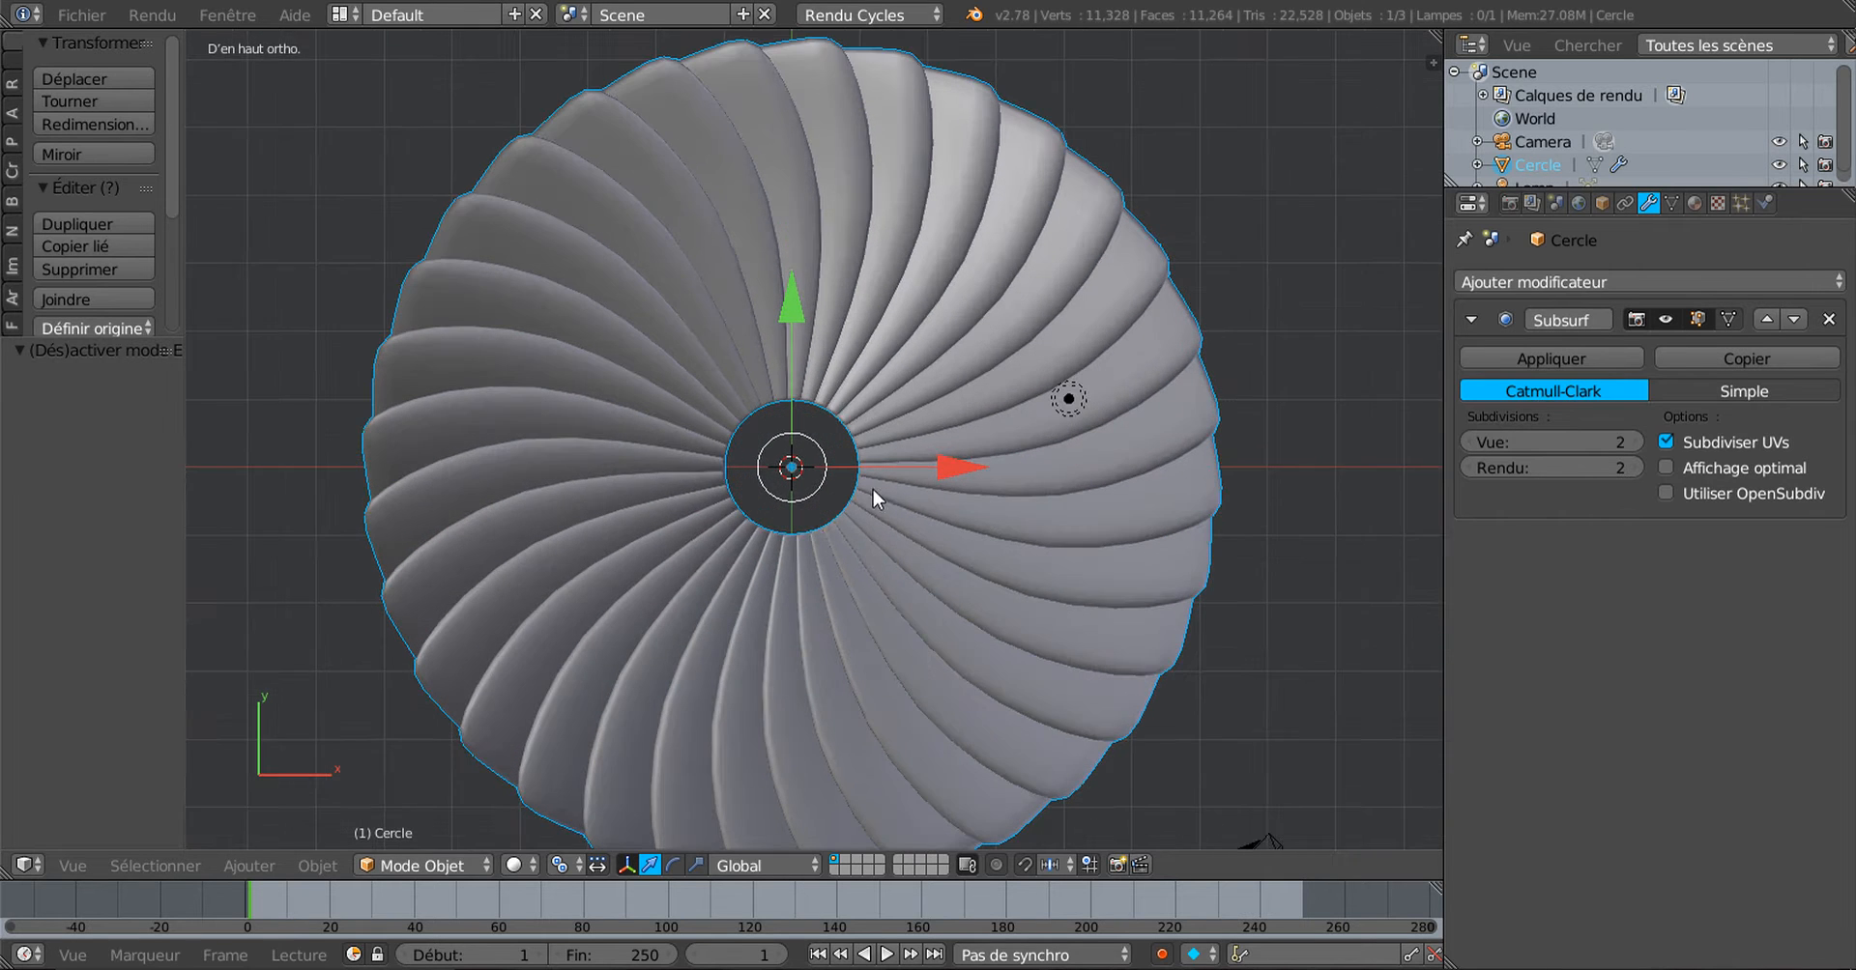
pyautogui.moveTo(1334, 634); pyautogui.dragTo(1313, 406, button='middle')
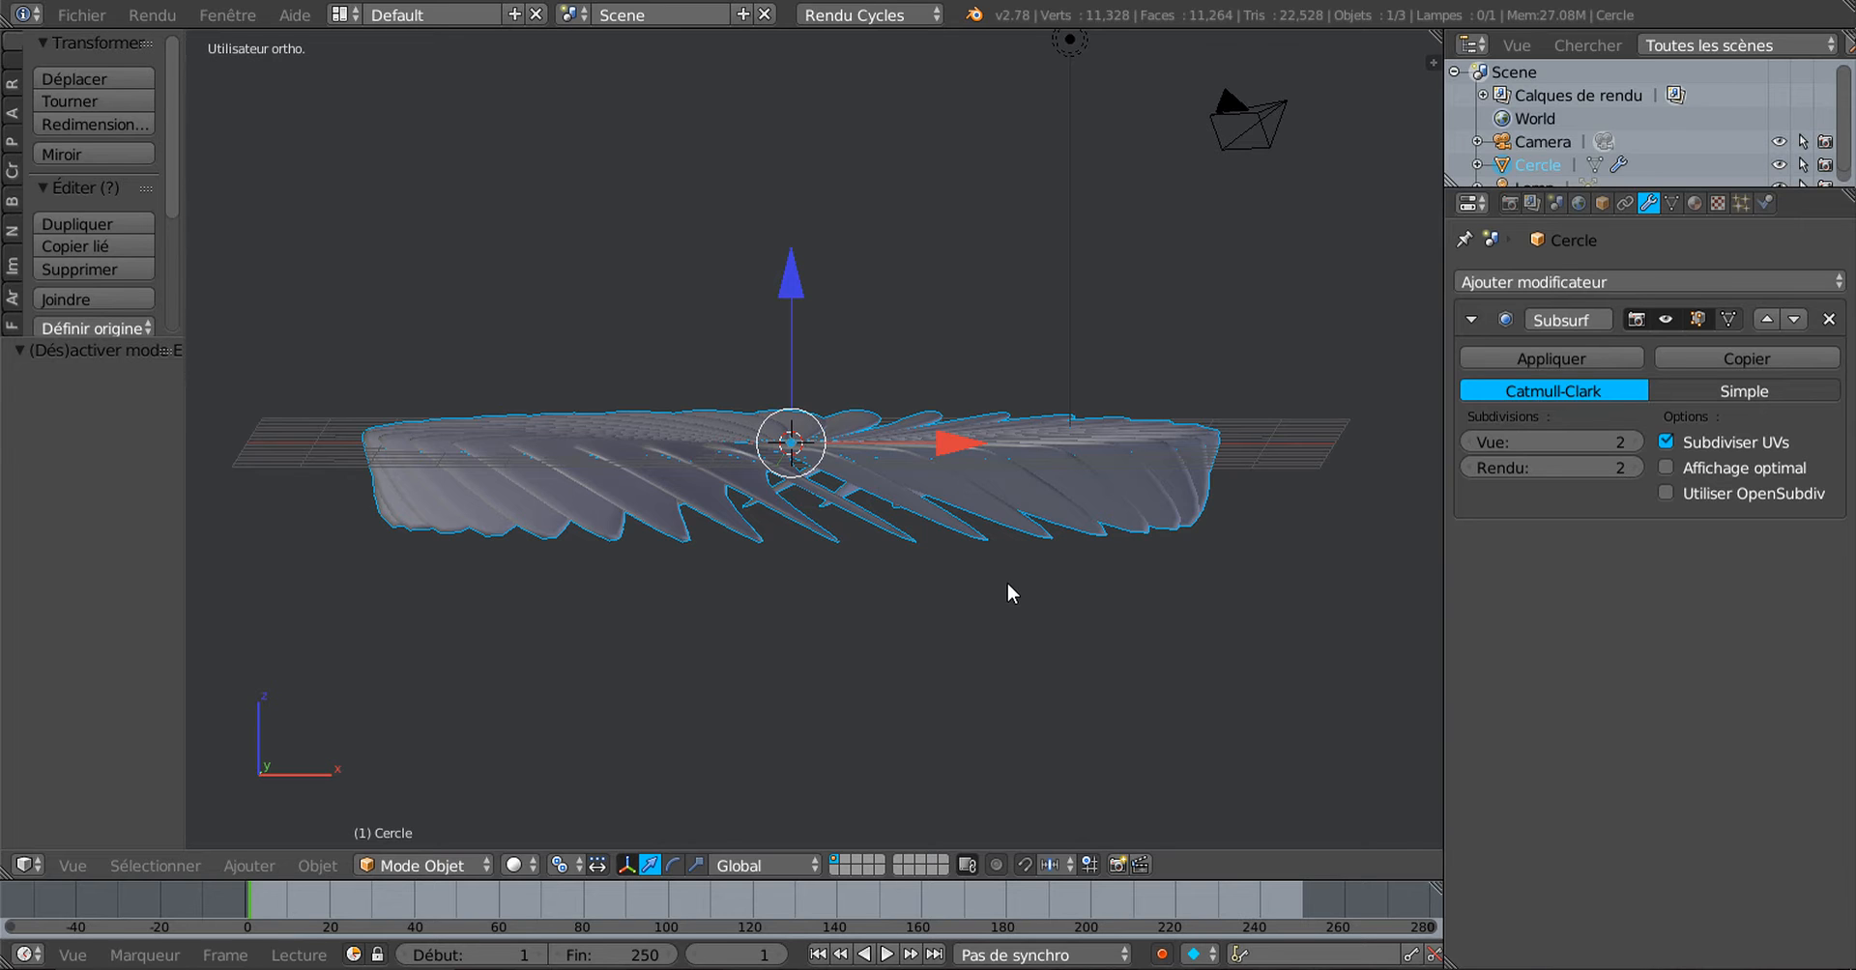
pyautogui.press('KP_7')
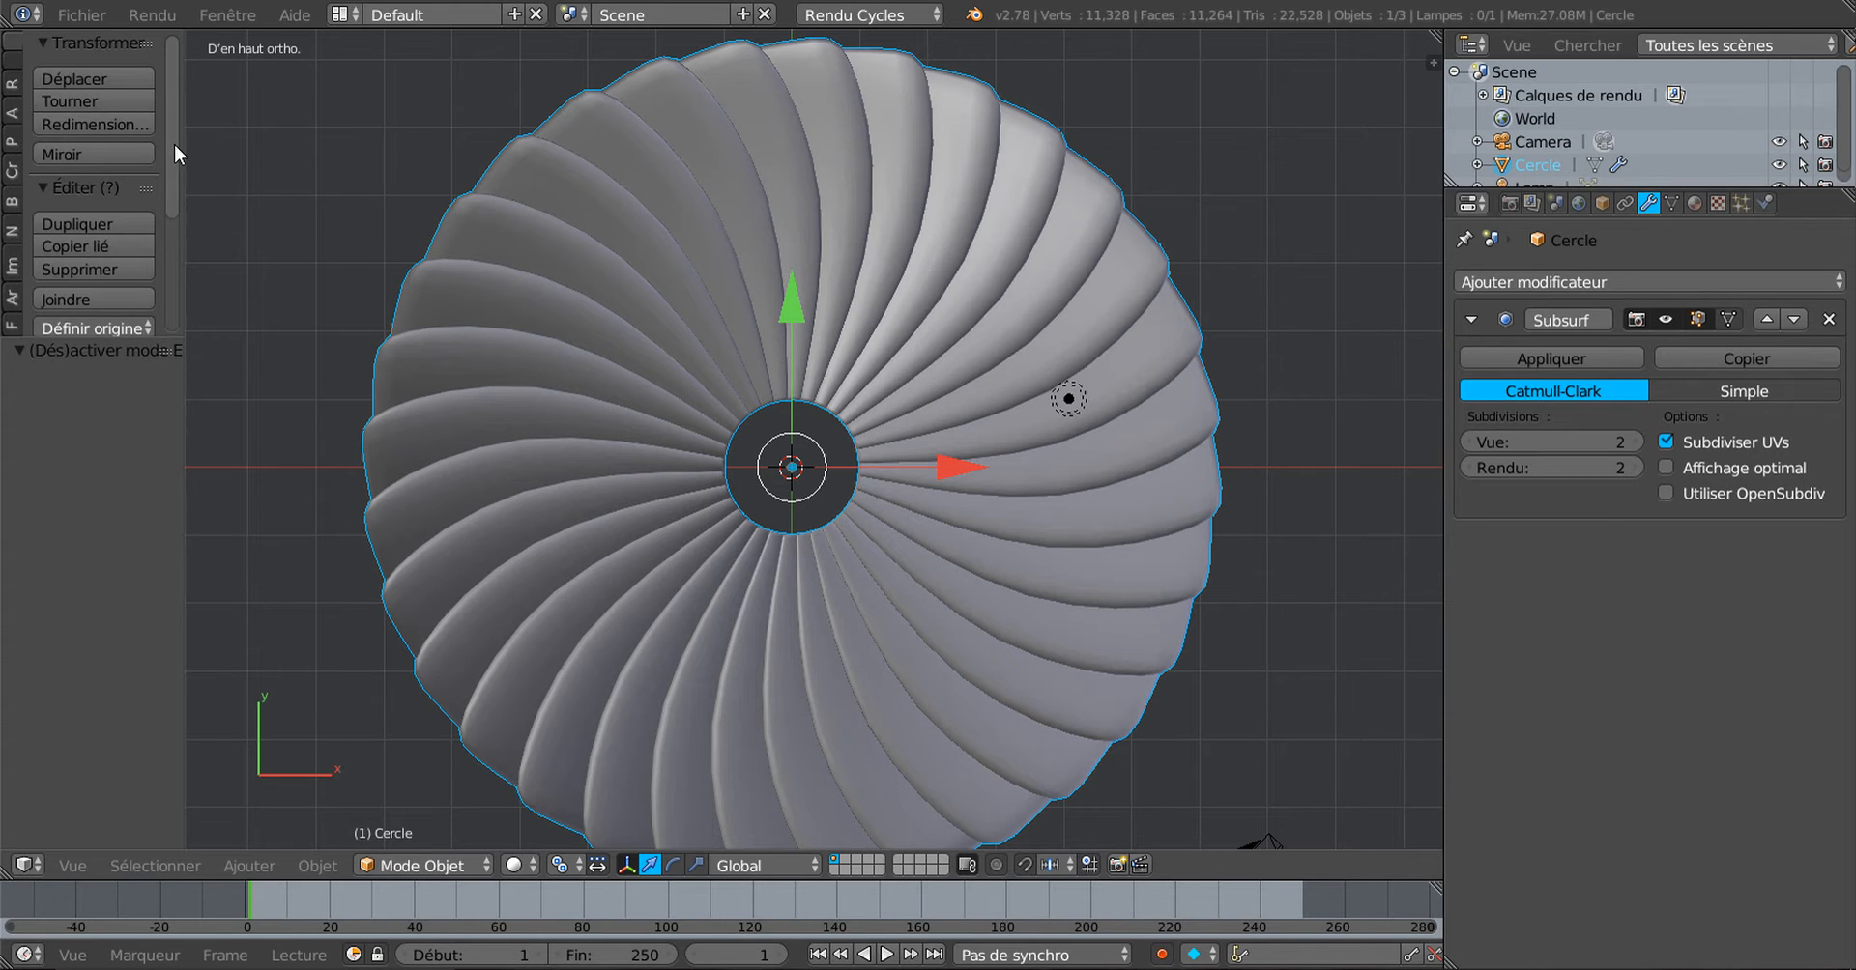
# Step: Add a UV sphere with 32 segments and 16 rings at the centre of the fan as its hub
pyautogui.scroll(-3, 174, 143)
pyautogui.scroll(3, 180, 207)
pyautogui.click(16, 59)
pyautogui.scroll(-2, 39, 125)
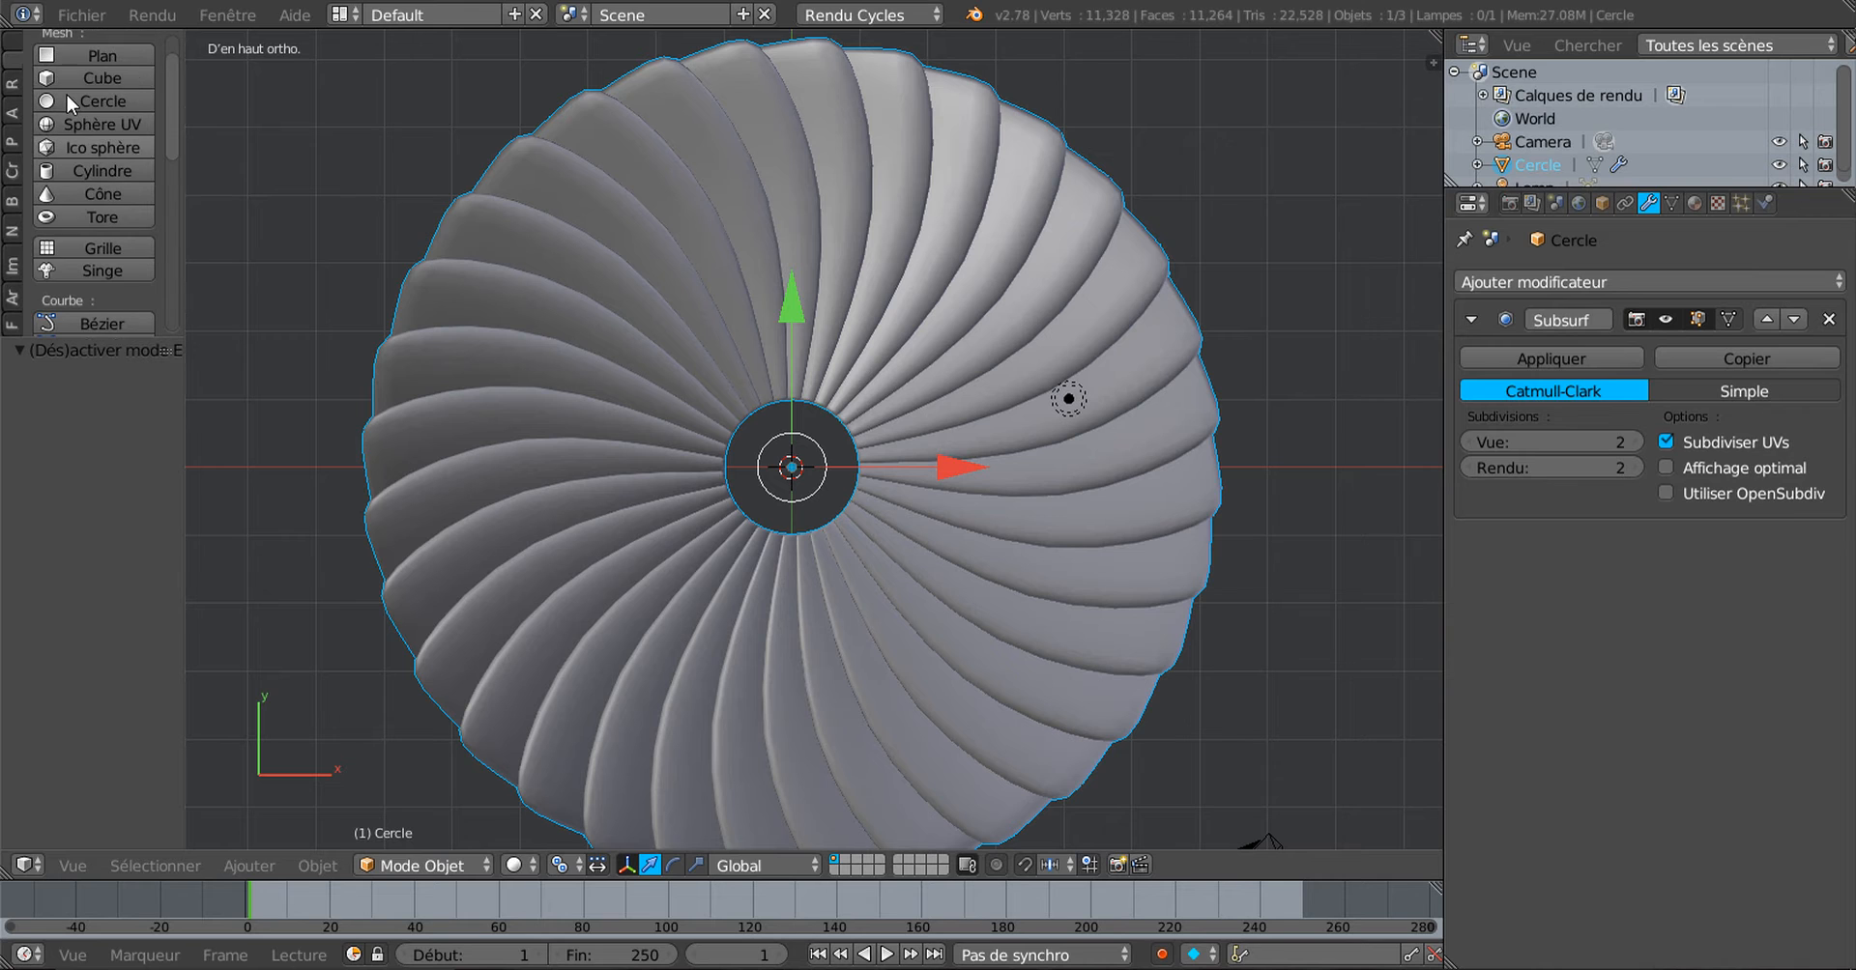
pyautogui.click(73, 125)
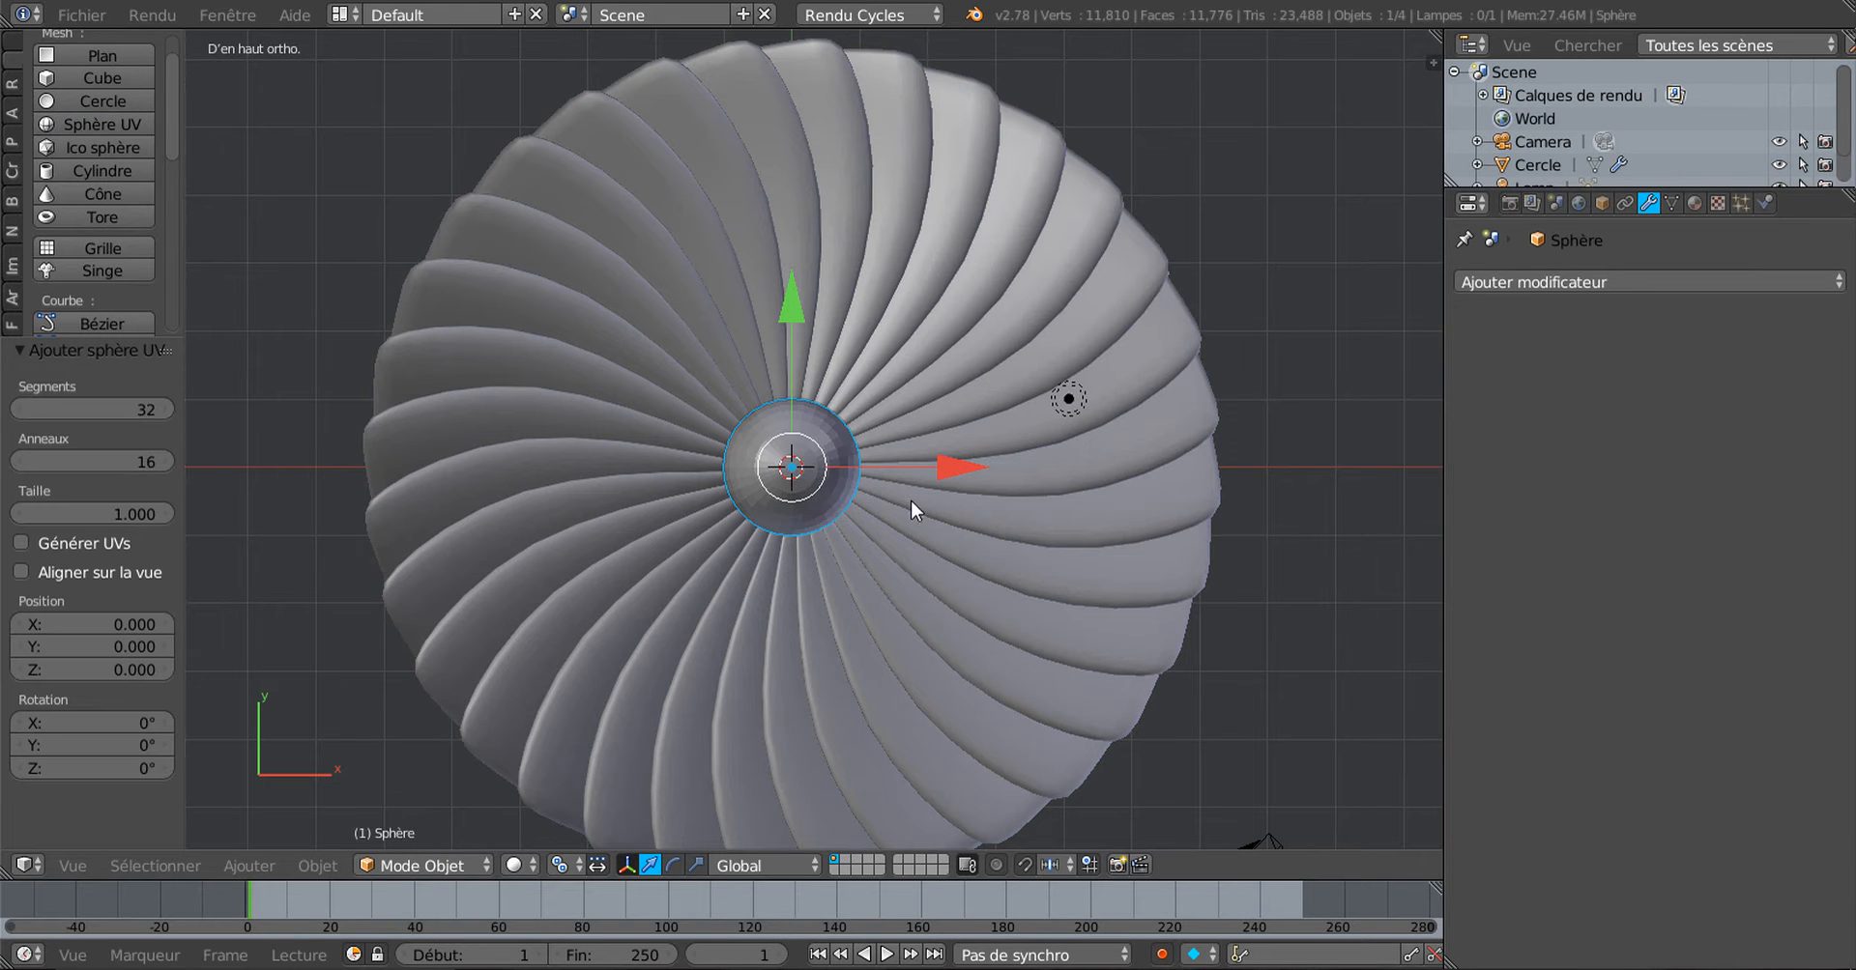
# Step: Stretch the sphere along the Z axis into a nose cone and move it down 0.928 along Z
pyautogui.scroll(-1, 1116, 622)
pyautogui.moveTo(1102, 610); pyautogui.dragTo(970, 448, button='middle')
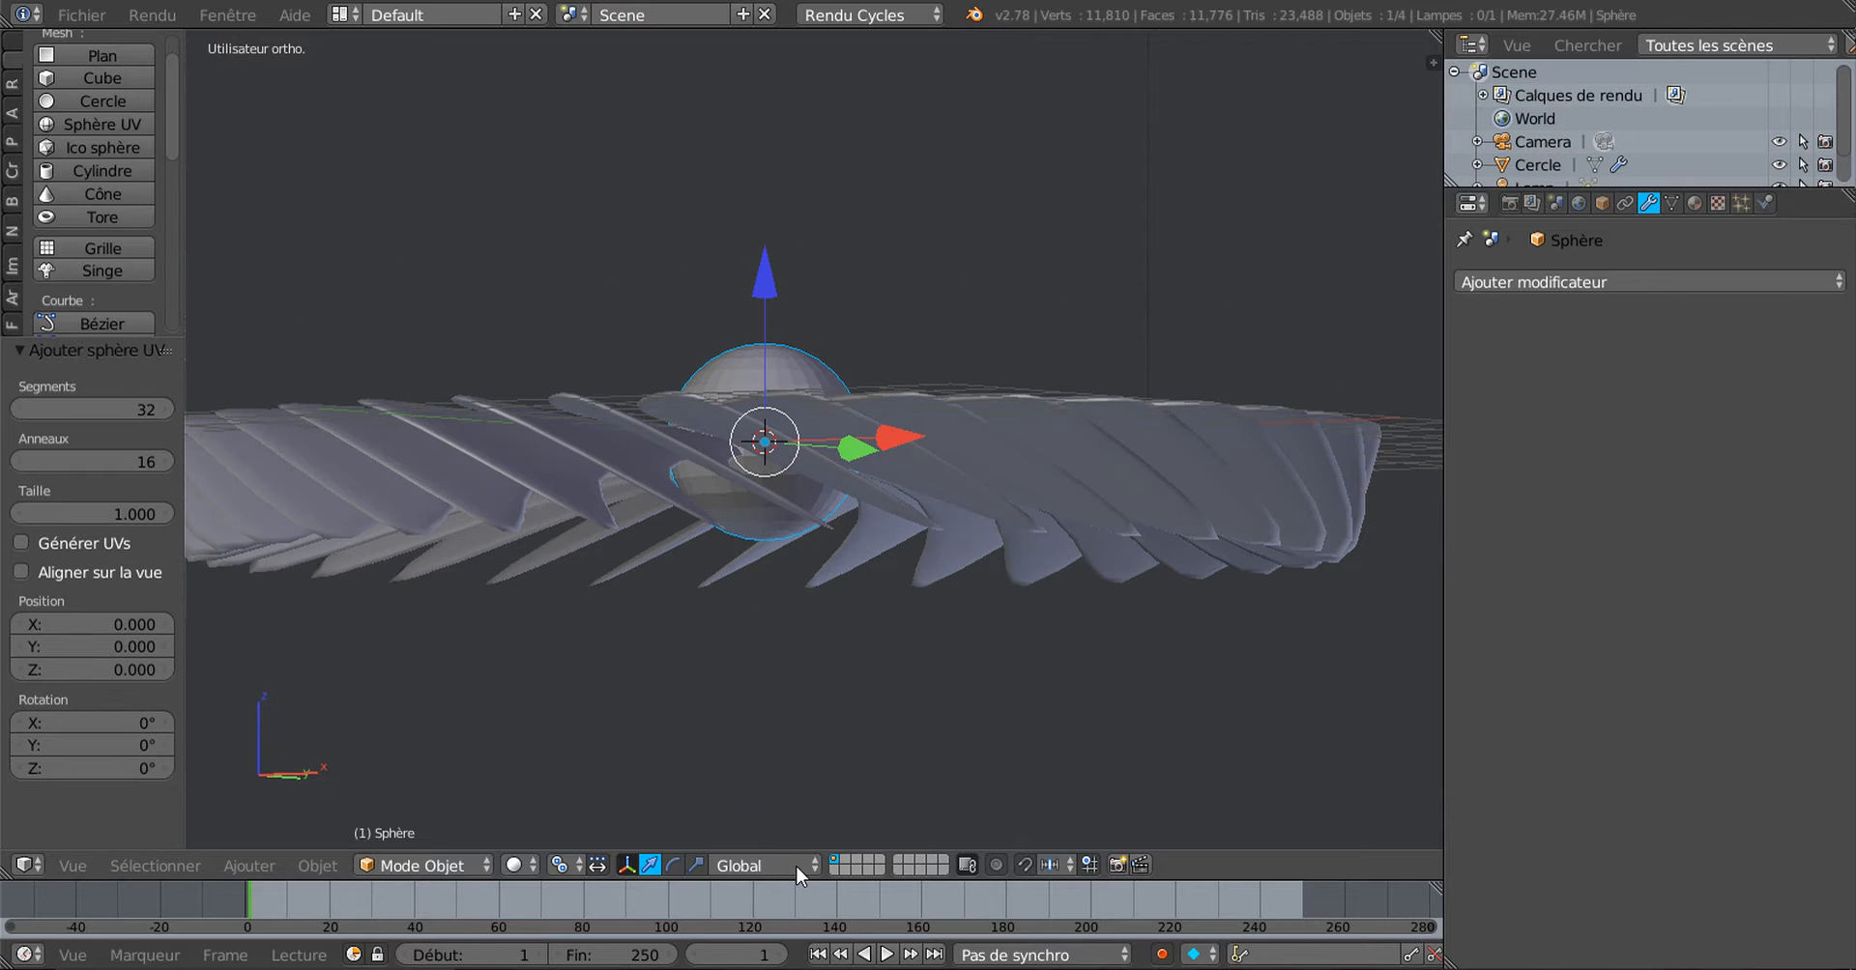
pyautogui.click(696, 865)
pyautogui.moveTo(773, 273); pyautogui.dragTo(777, 118)
pyautogui.moveTo(853, 240); pyautogui.dragTo(802, 265, button='middle')
pyautogui.moveTo(765, 272); pyautogui.dragTo(777, 198)
pyautogui.moveTo(764, 273); pyautogui.dragTo(763, 373)
pyautogui.click(649, 864)
pyautogui.press('KP_7')
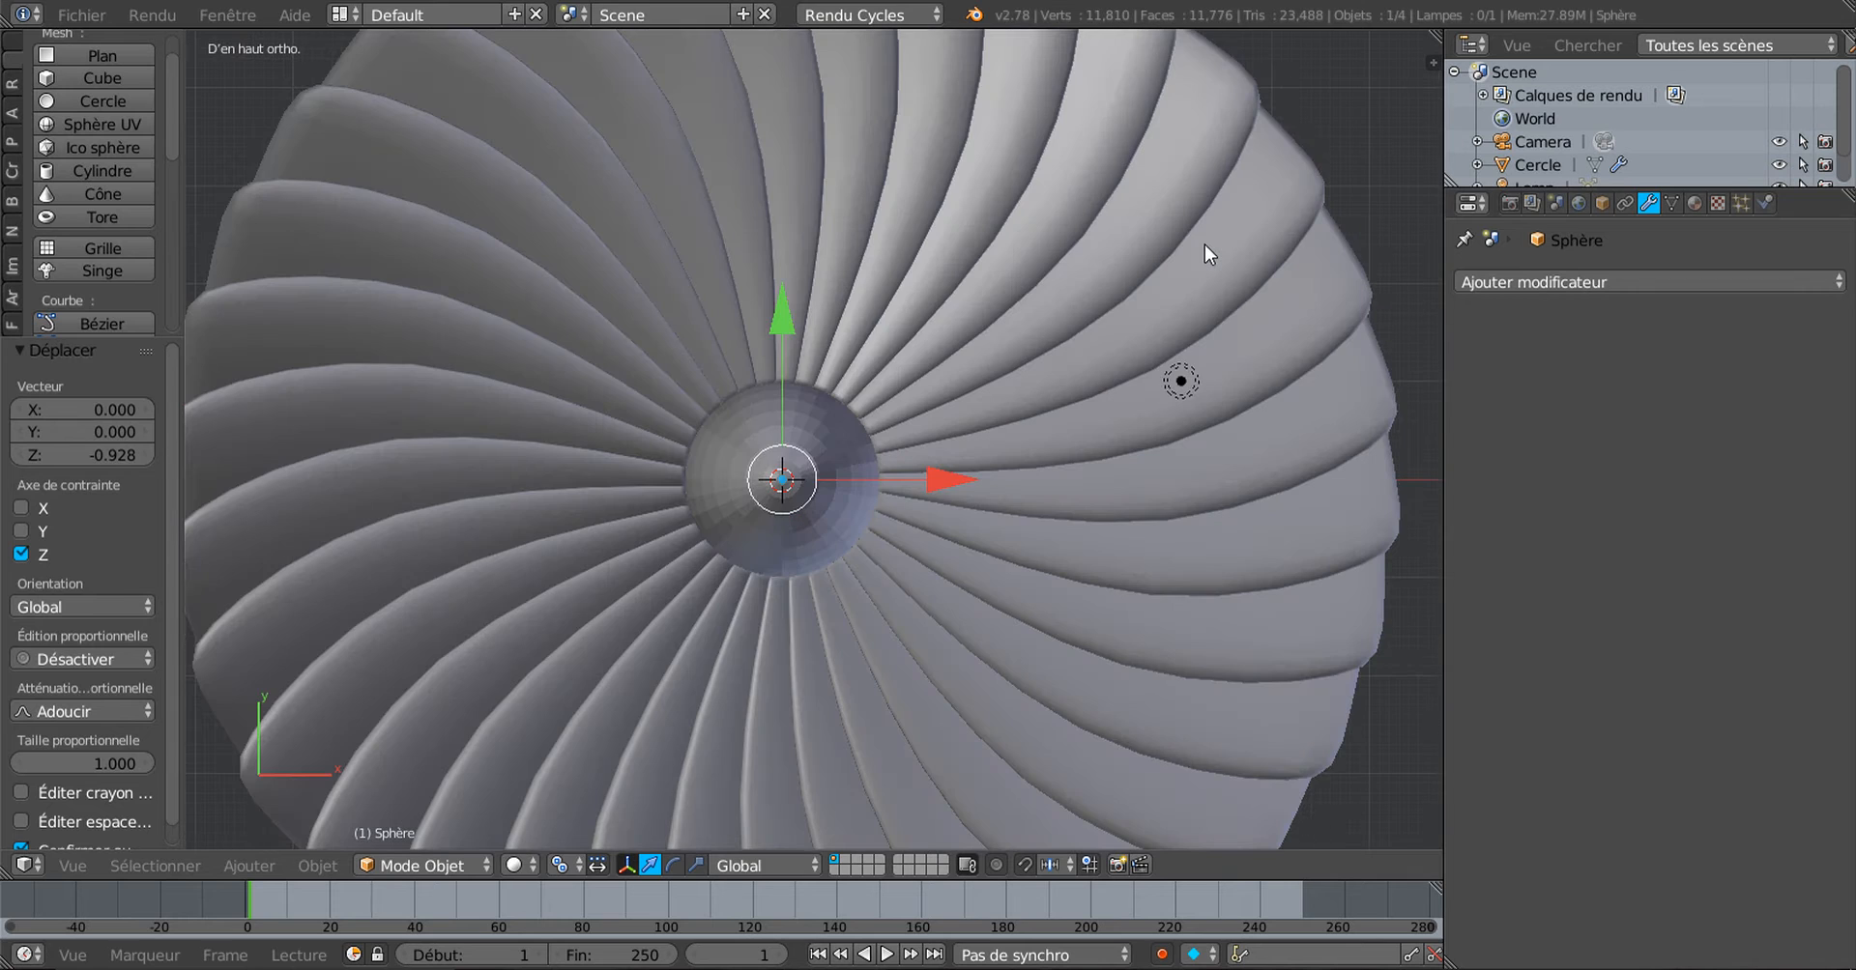
# Step: Add a Subdivision de surface modifier to the nose cone sphere
pyautogui.scroll(-2, 1065, 425)
pyautogui.scroll(2, 856, 596)
pyautogui.click(1693, 203)
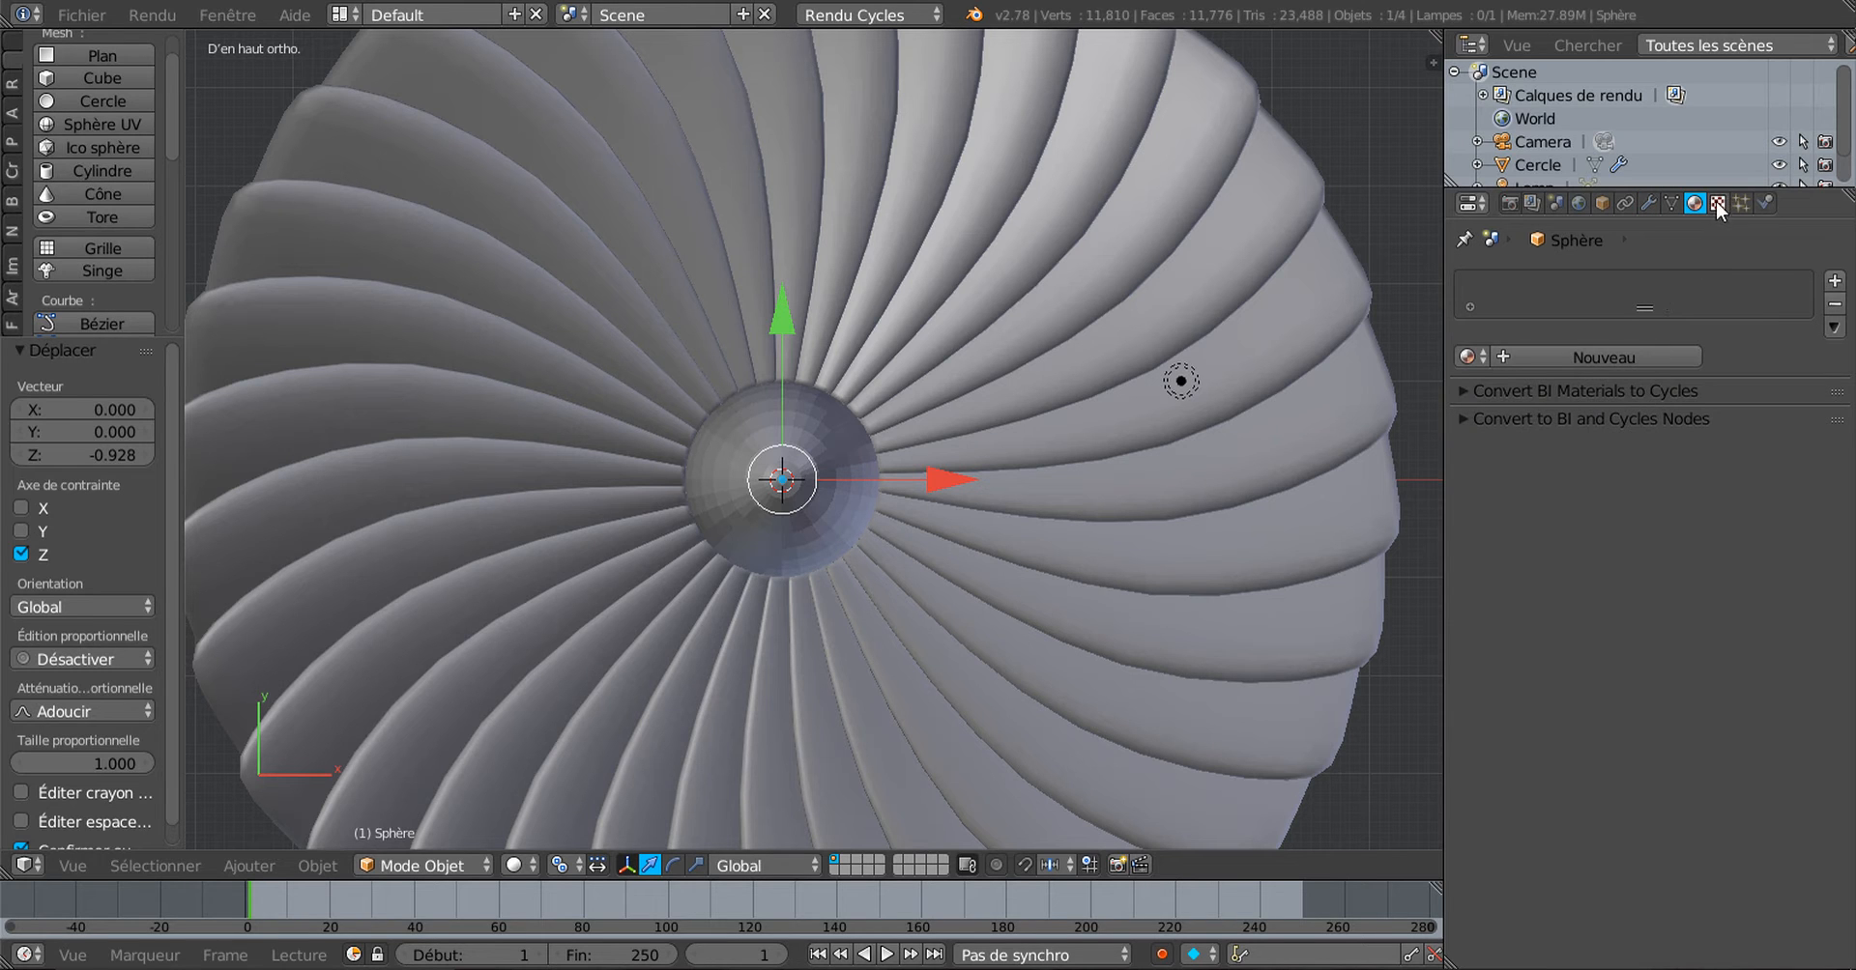
pyautogui.click(1647, 203)
pyautogui.click(1641, 281)
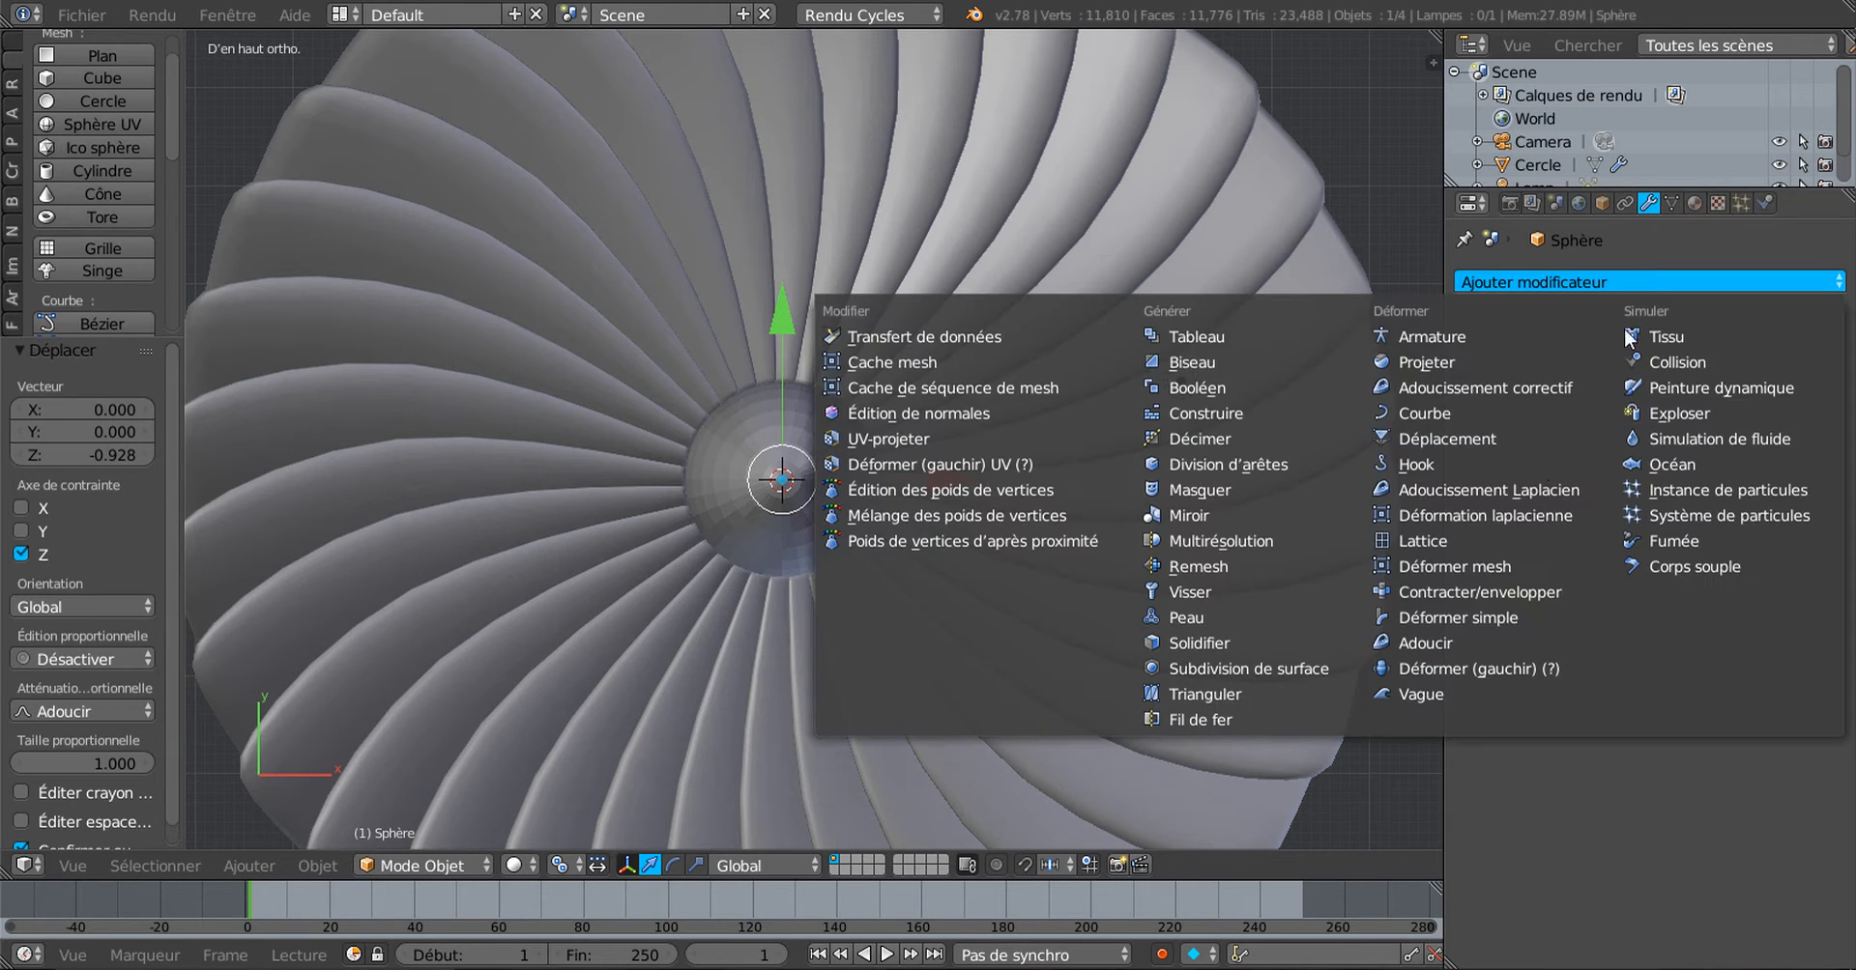
pyautogui.click(1265, 666)
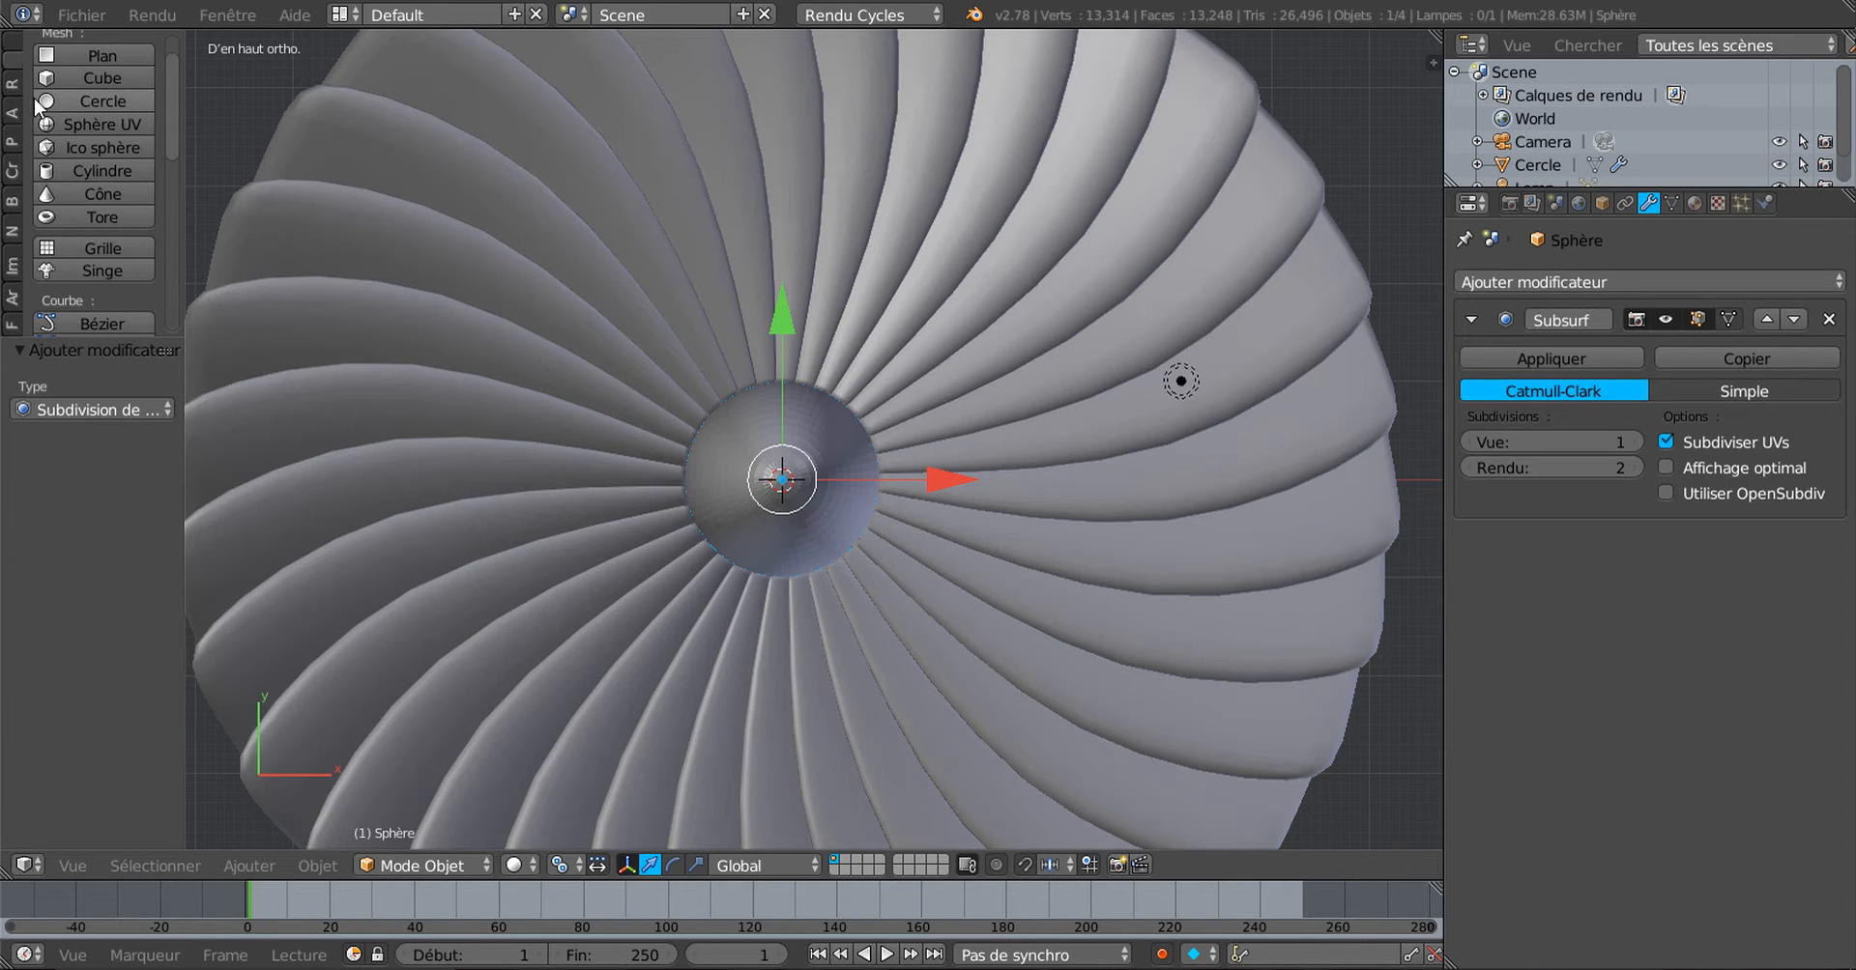
# Step: Apply smooth shading to the nose cone sphere
pyautogui.click(14, 60)
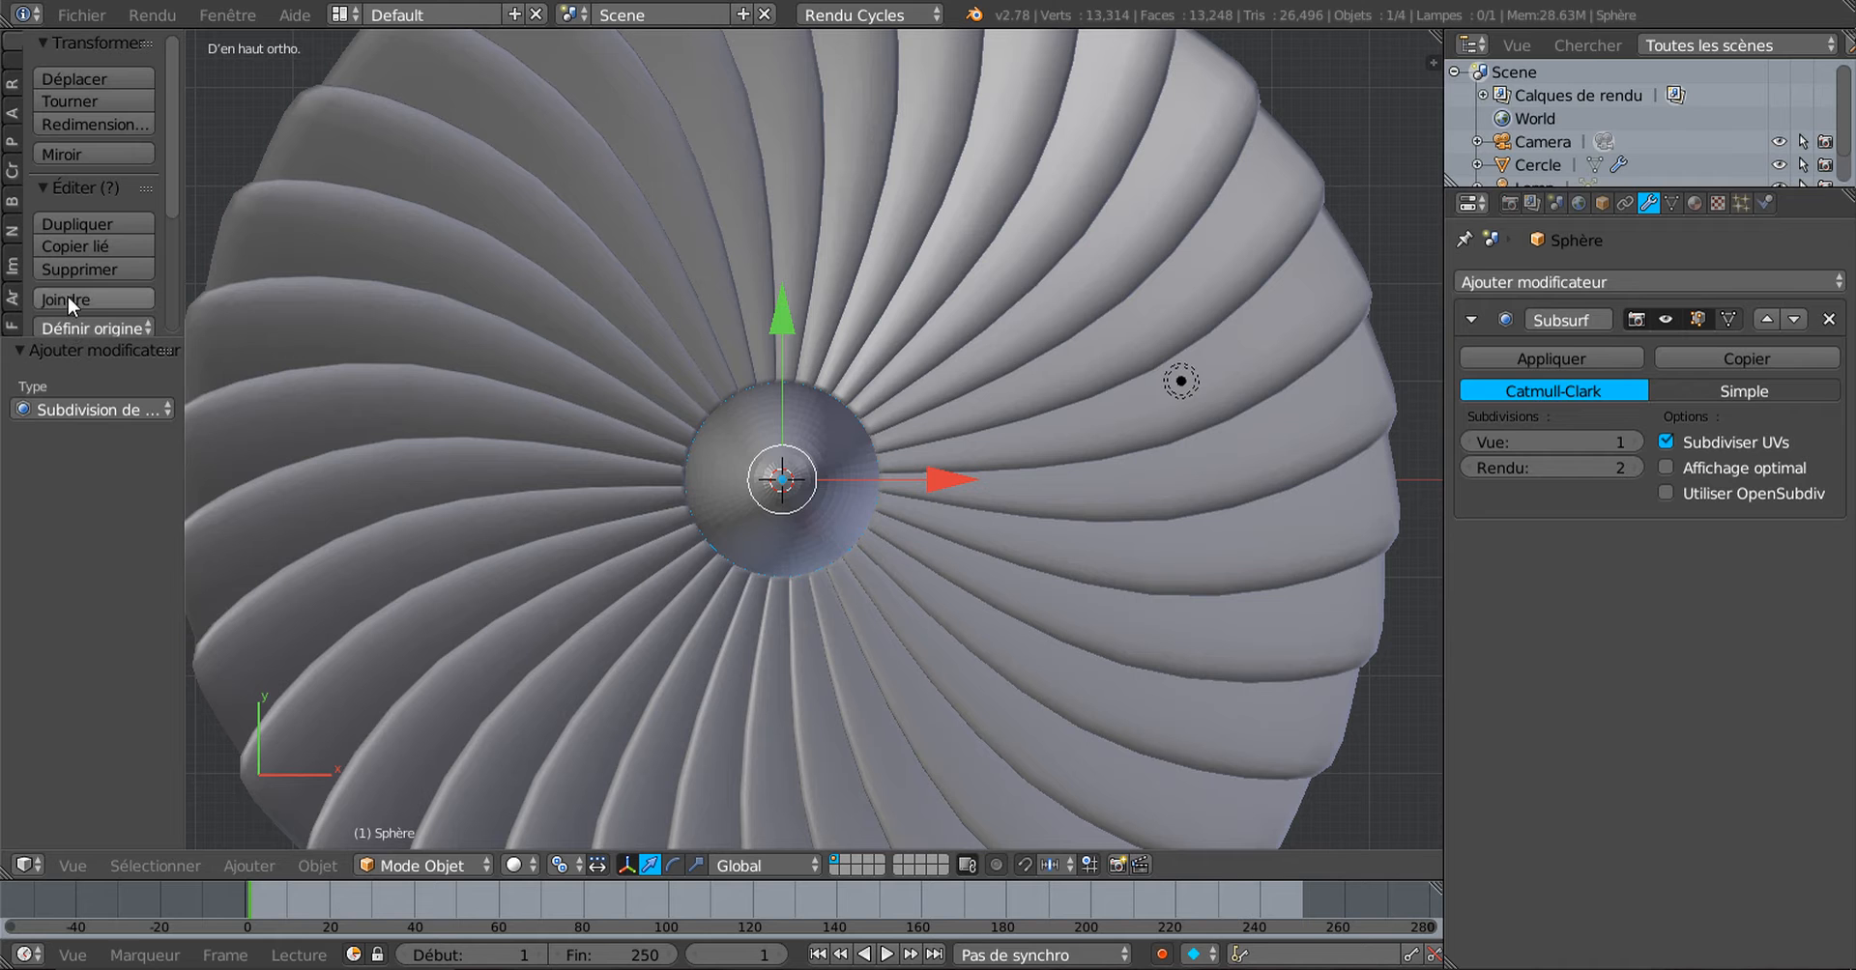
pyautogui.scroll(-5, 68, 298)
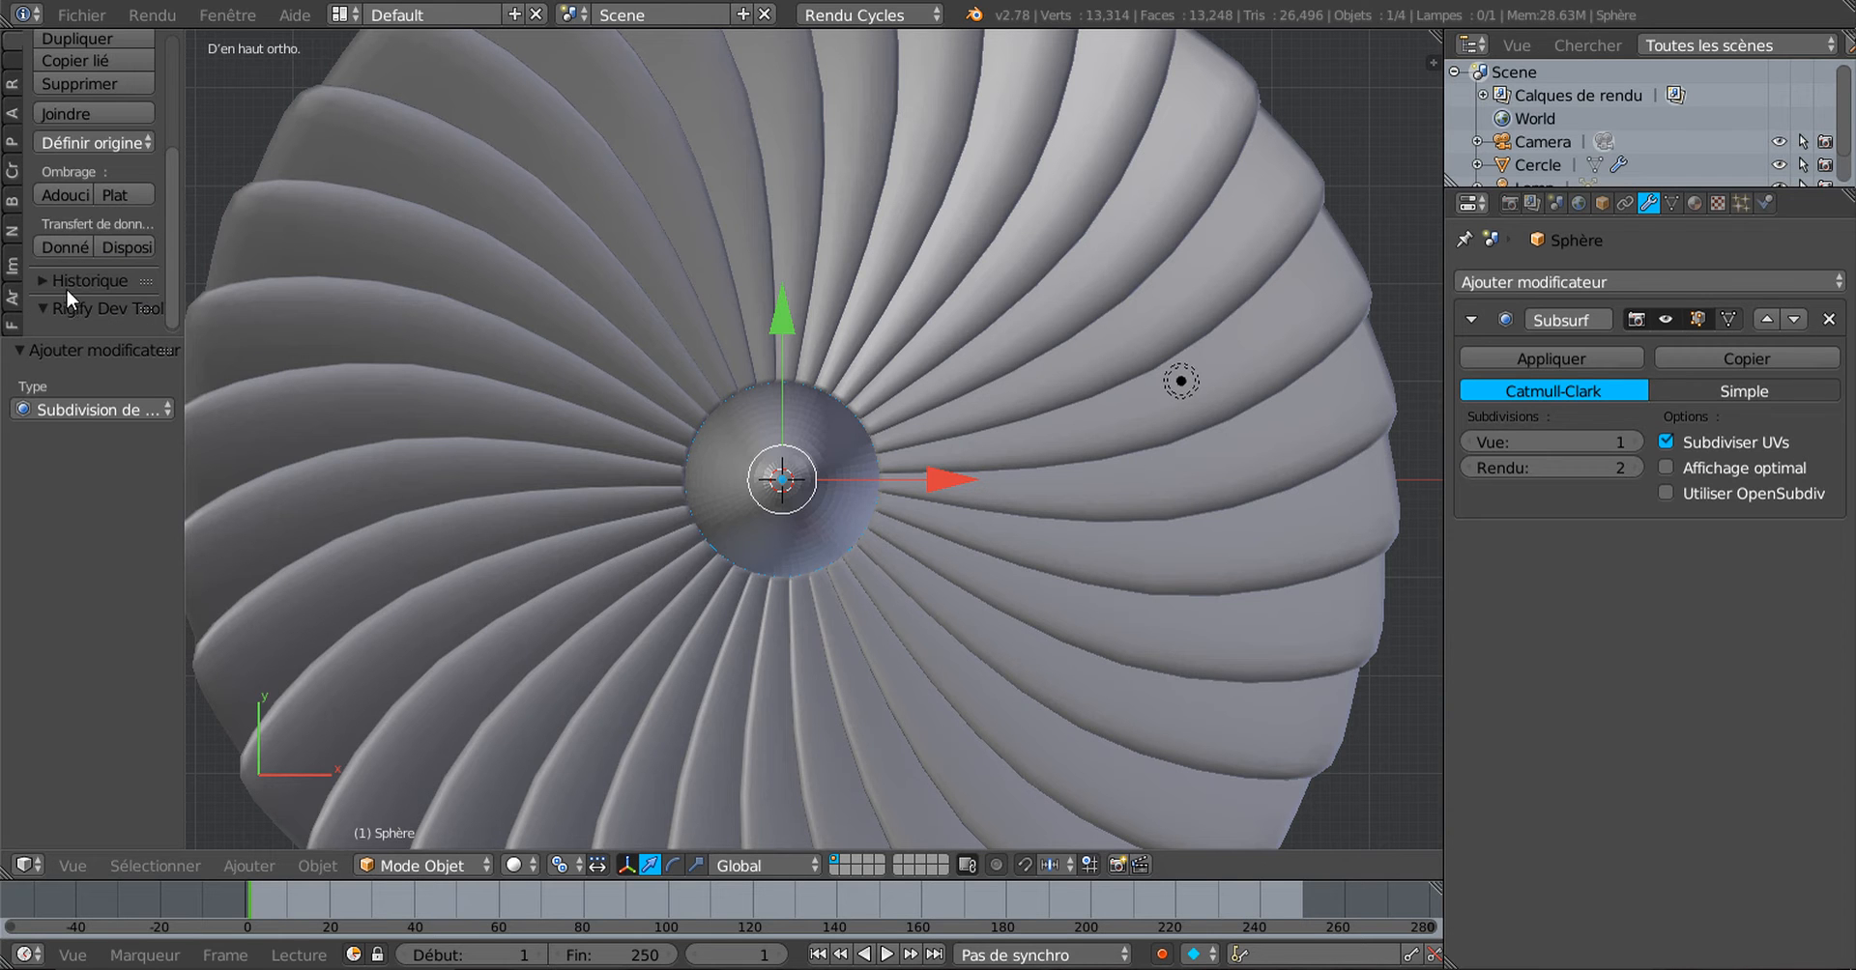
pyautogui.click(66, 195)
pyautogui.scroll(3, 875, 447)
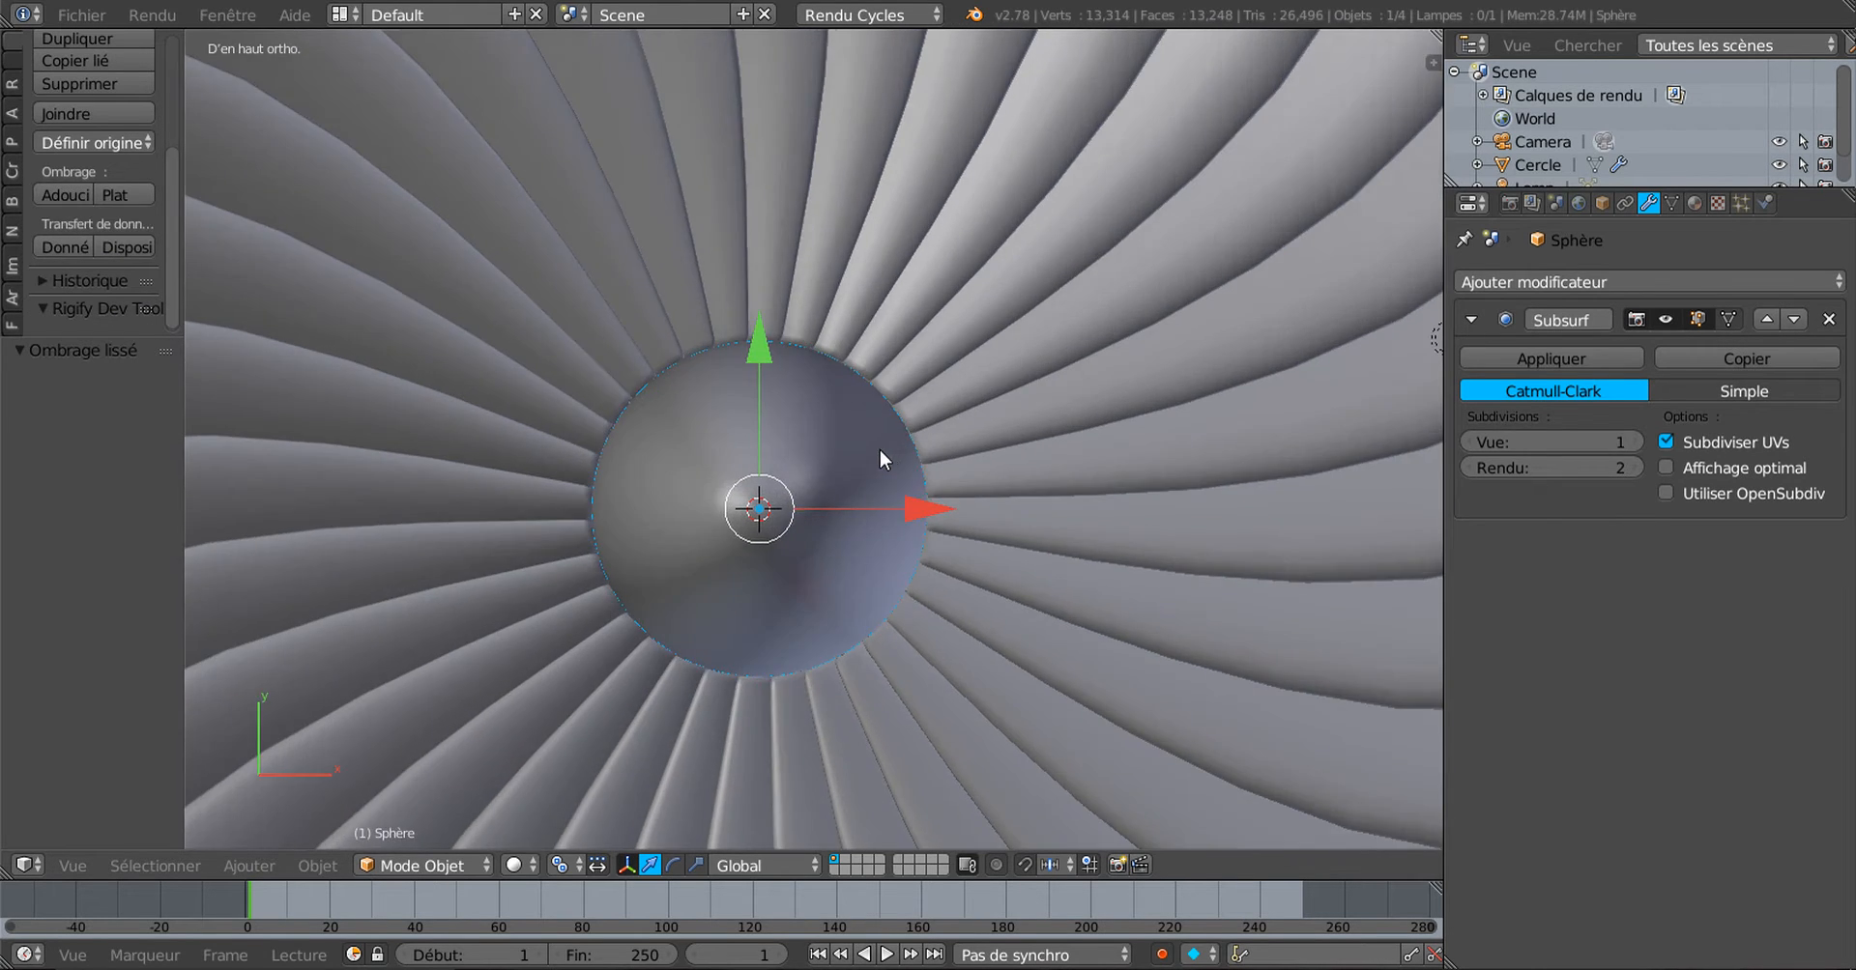
# Step: Scale the nose cone up uniformly by about 1.26
pyautogui.moveTo(880, 449); pyautogui.dragTo(843, 271, button='middle')
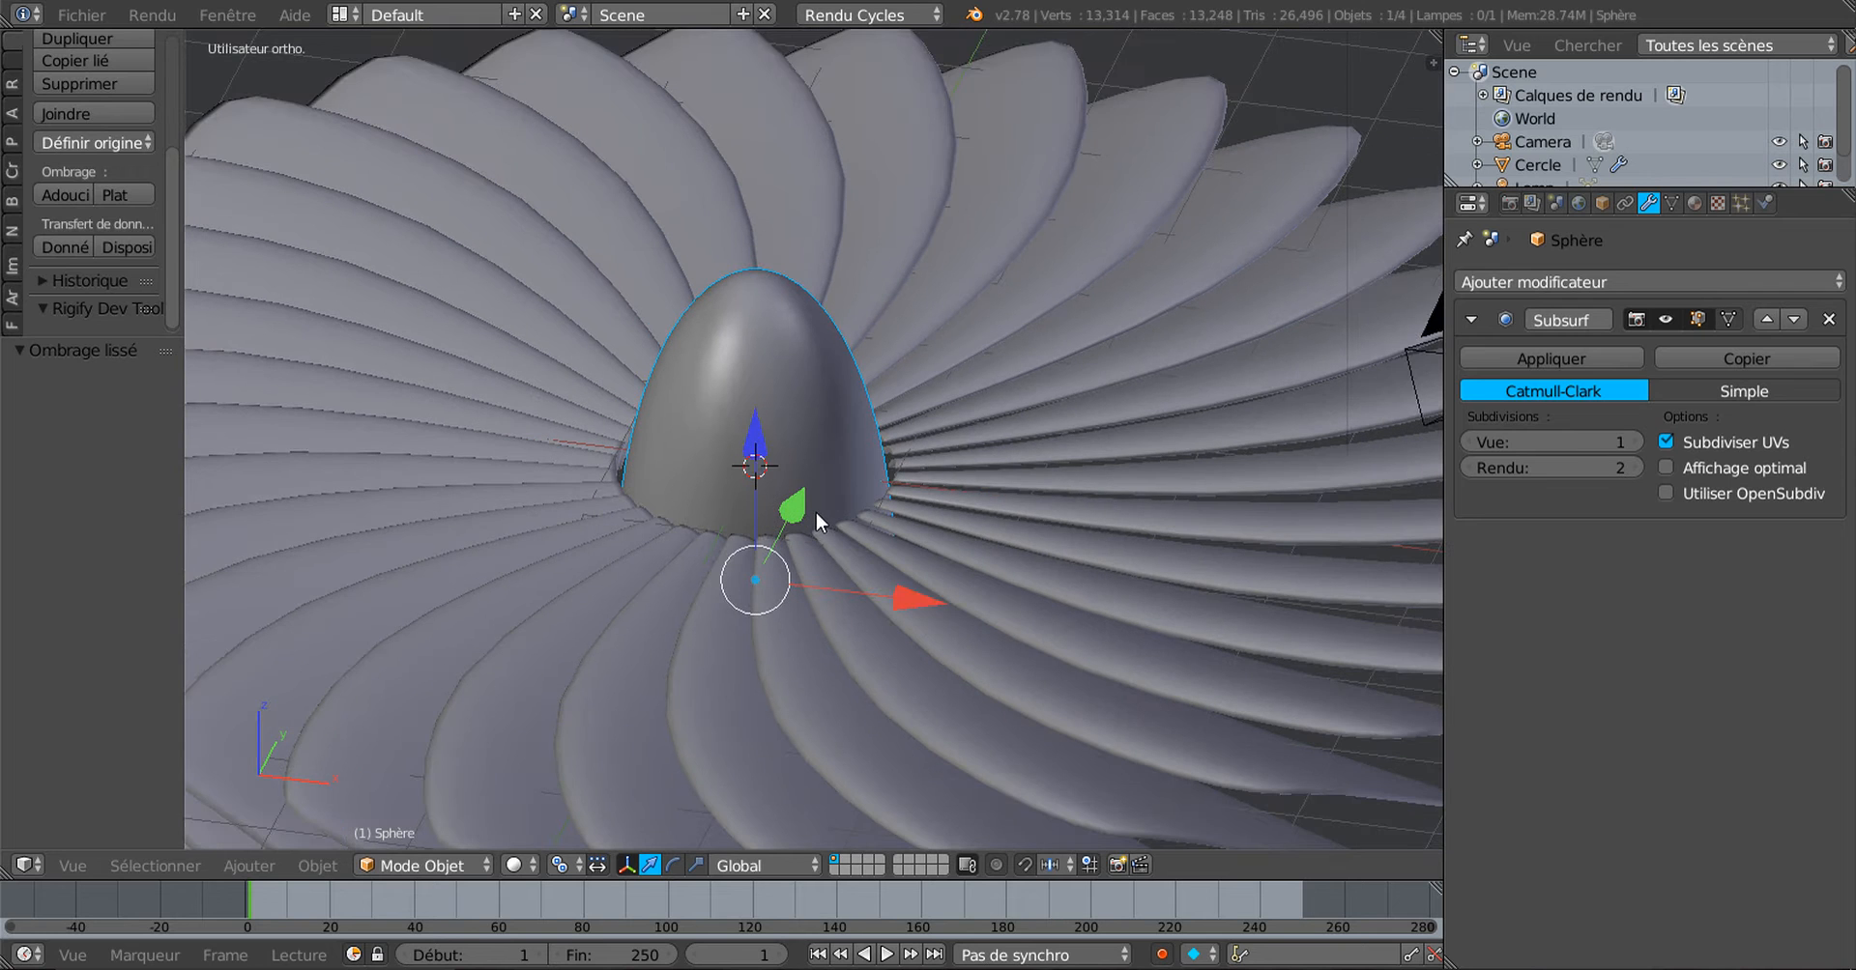
pyautogui.press('s')
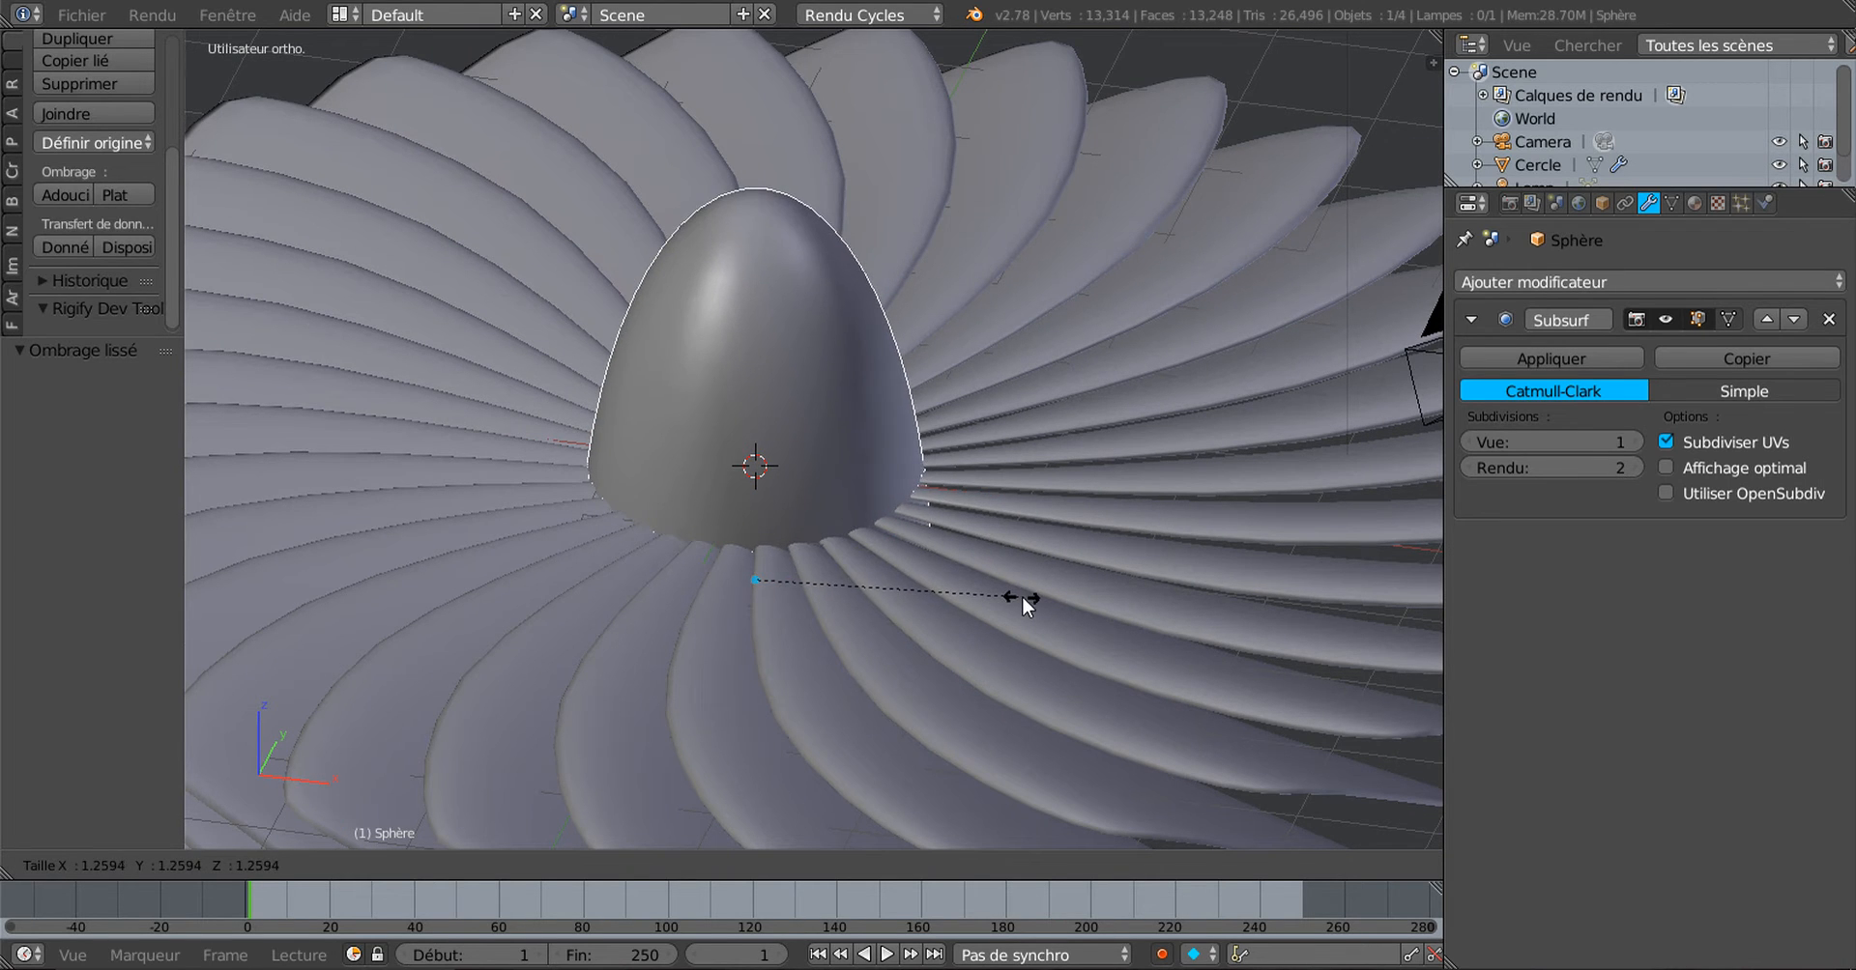
pyautogui.click(1030, 599)
# Step: In Edit mode, select the nose cone's edge loop just below the blade roots and rip it apart
pyautogui.moveTo(1025, 597); pyautogui.dragTo(932, 360, button='middle')
pyautogui.press('Tab')
pyautogui.moveTo(887, 466); pyautogui.dragTo(1017, 572, button='middle')
pyautogui.keyDown('alt'); pyautogui.rightClick(877, 419); pyautogui.keyUp('alt')
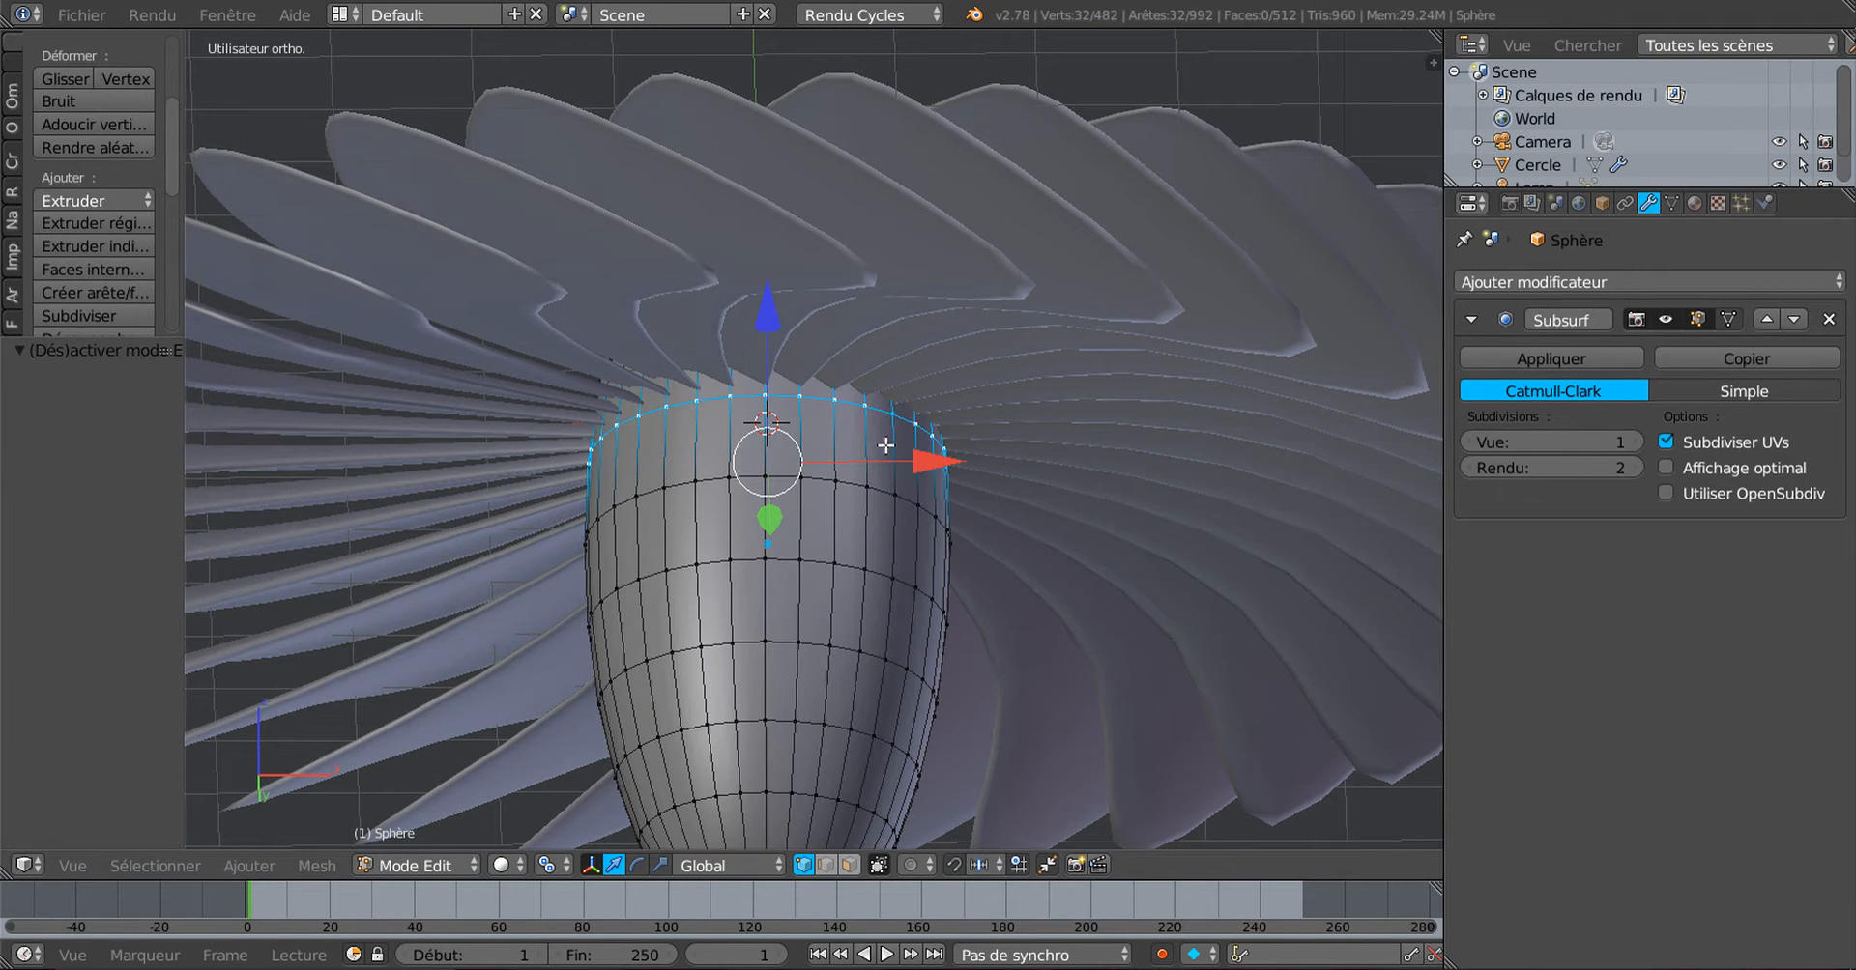
pyautogui.press('v')
pyautogui.click(931, 580)
# Step: Select the whole linked lower part of the sphere and delete its vertices
pyautogui.rightClick(856, 645)
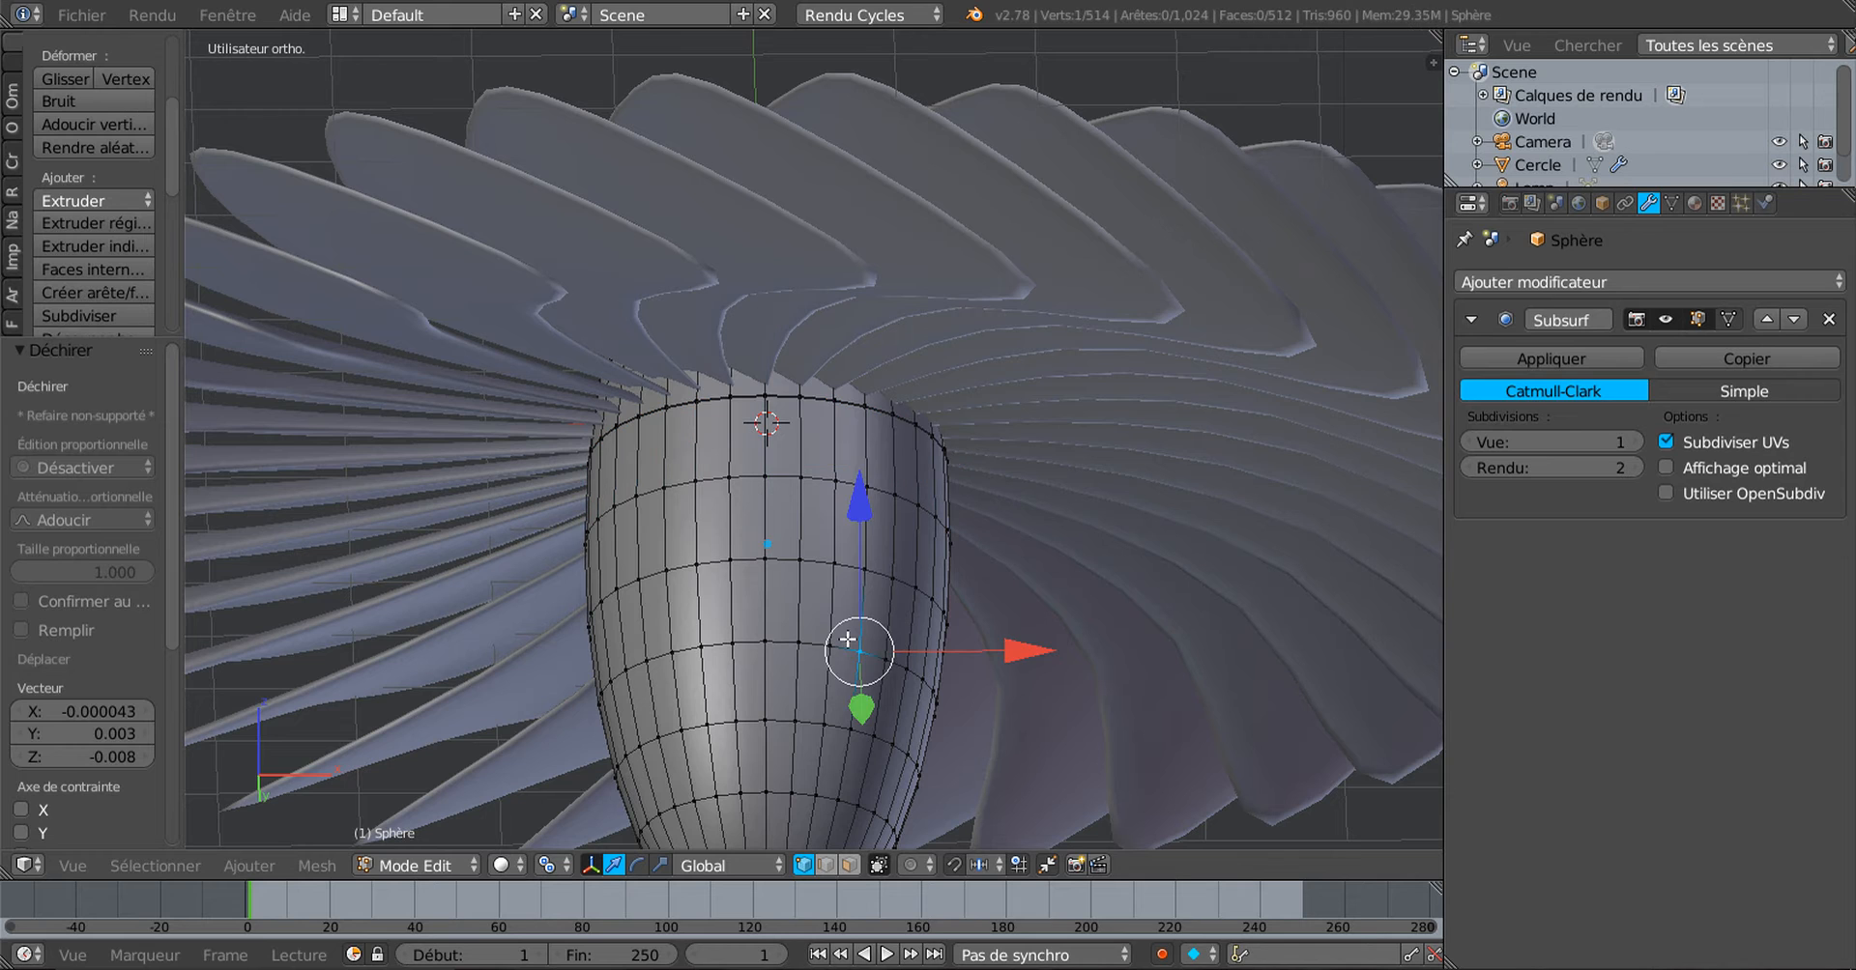
pyautogui.hotkey('ctrl', 'l')
pyautogui.press('x')
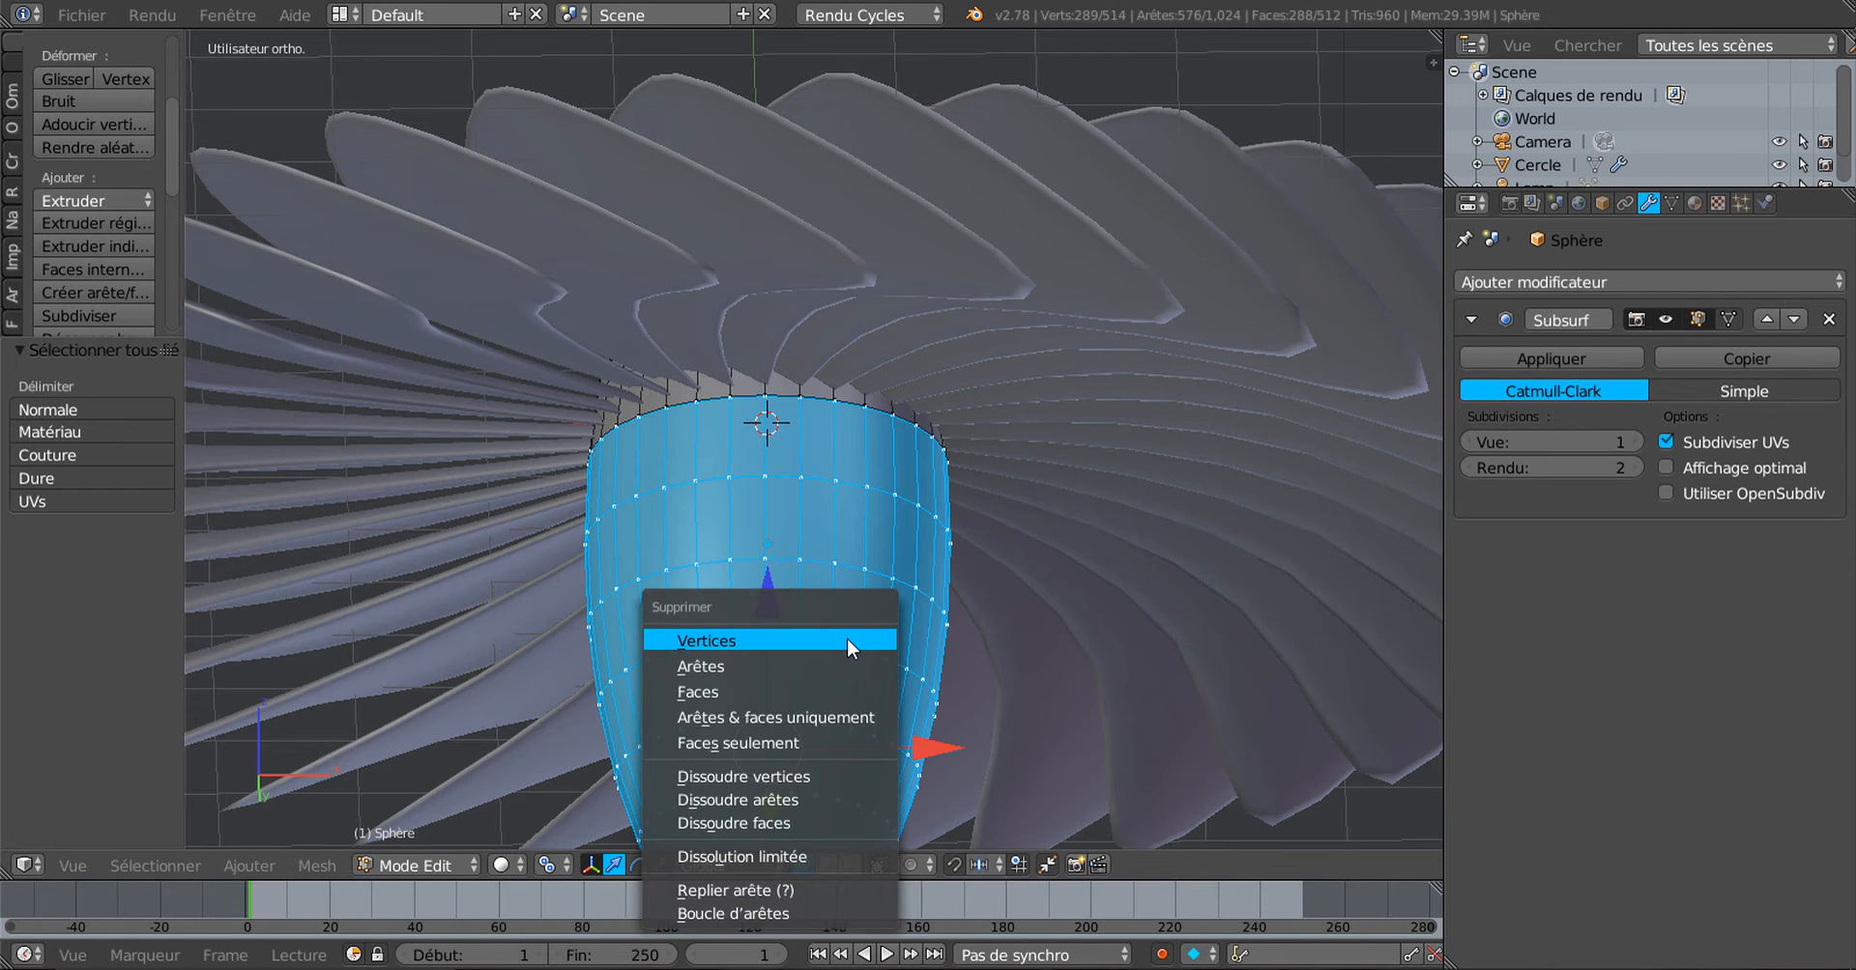
pyautogui.click(847, 638)
# Step: Extrude the open bottom edge loop of the nose cone and move it down 0.114 along Z
pyautogui.moveTo(862, 490); pyautogui.dragTo(974, 586, button='middle')
pyautogui.keyDown('alt'); pyautogui.rightClick(815, 454); pyautogui.keyUp('alt')
pyautogui.press('e')
pyautogui.rightClick(967, 553)
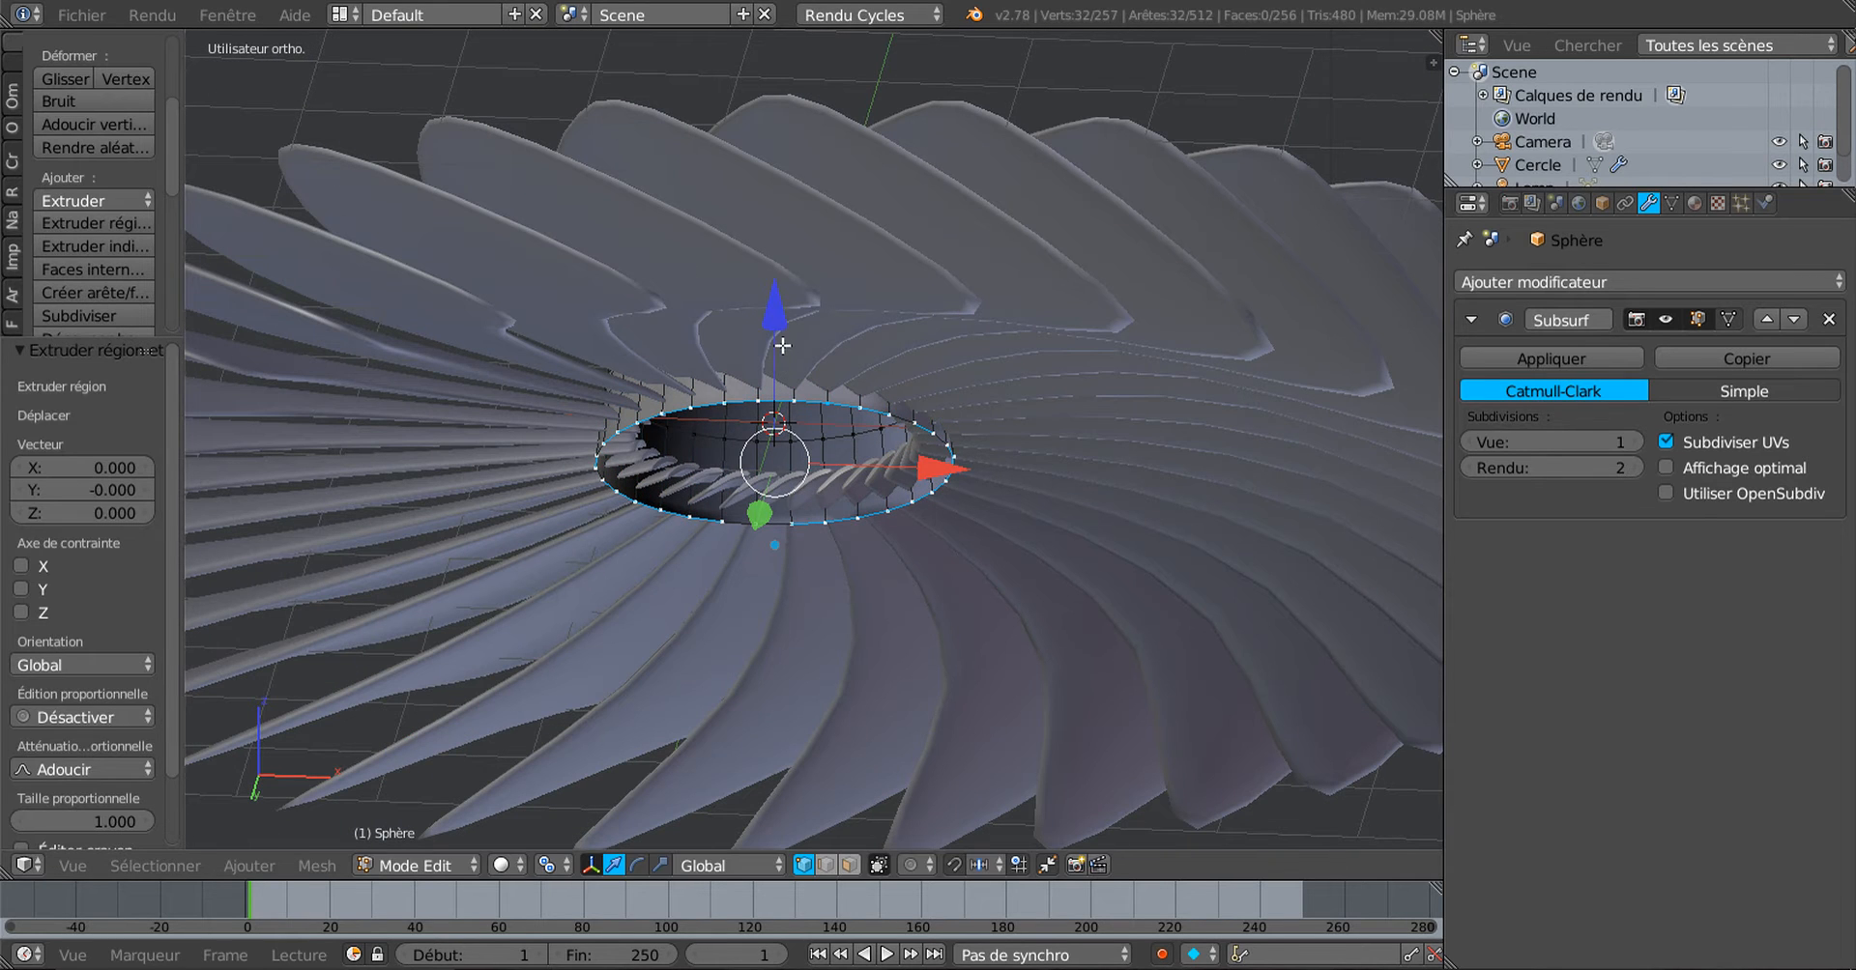
pyautogui.moveTo(782, 345); pyautogui.dragTo(791, 375)
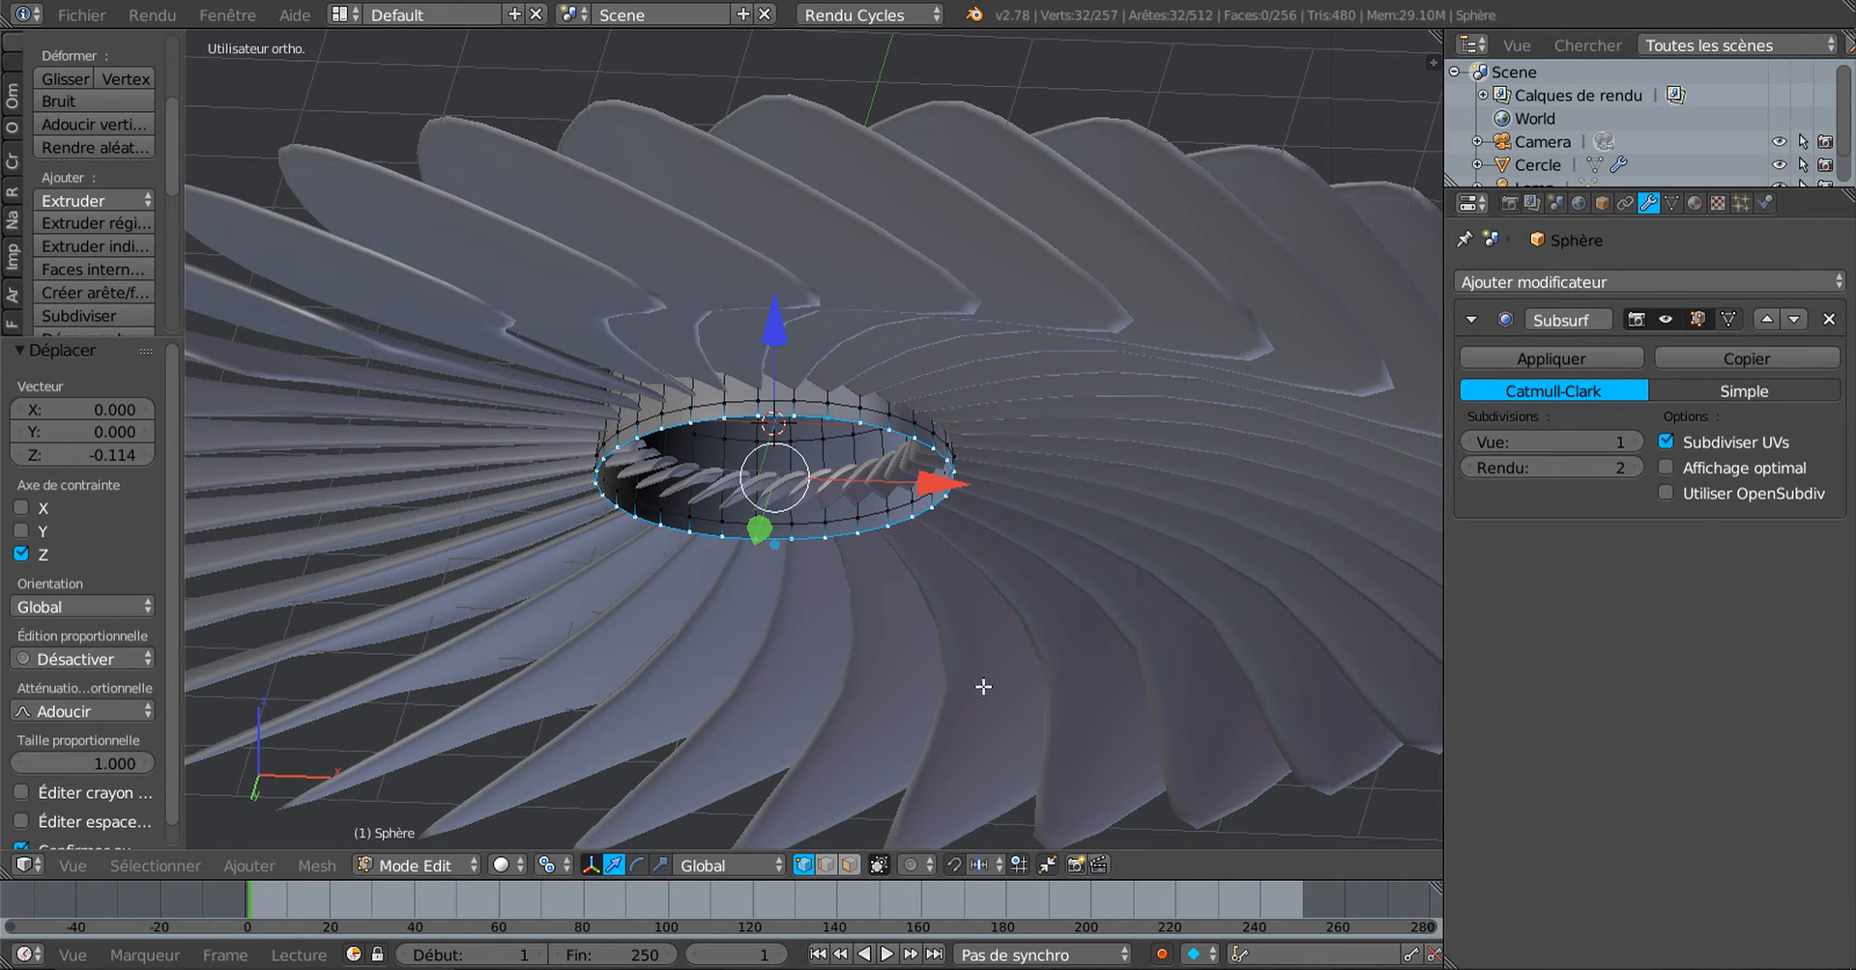
# Step: Extrude the bottom loop again and scale it inward to 0.303 to form an underside ring
pyautogui.press('e')
pyautogui.press('s')
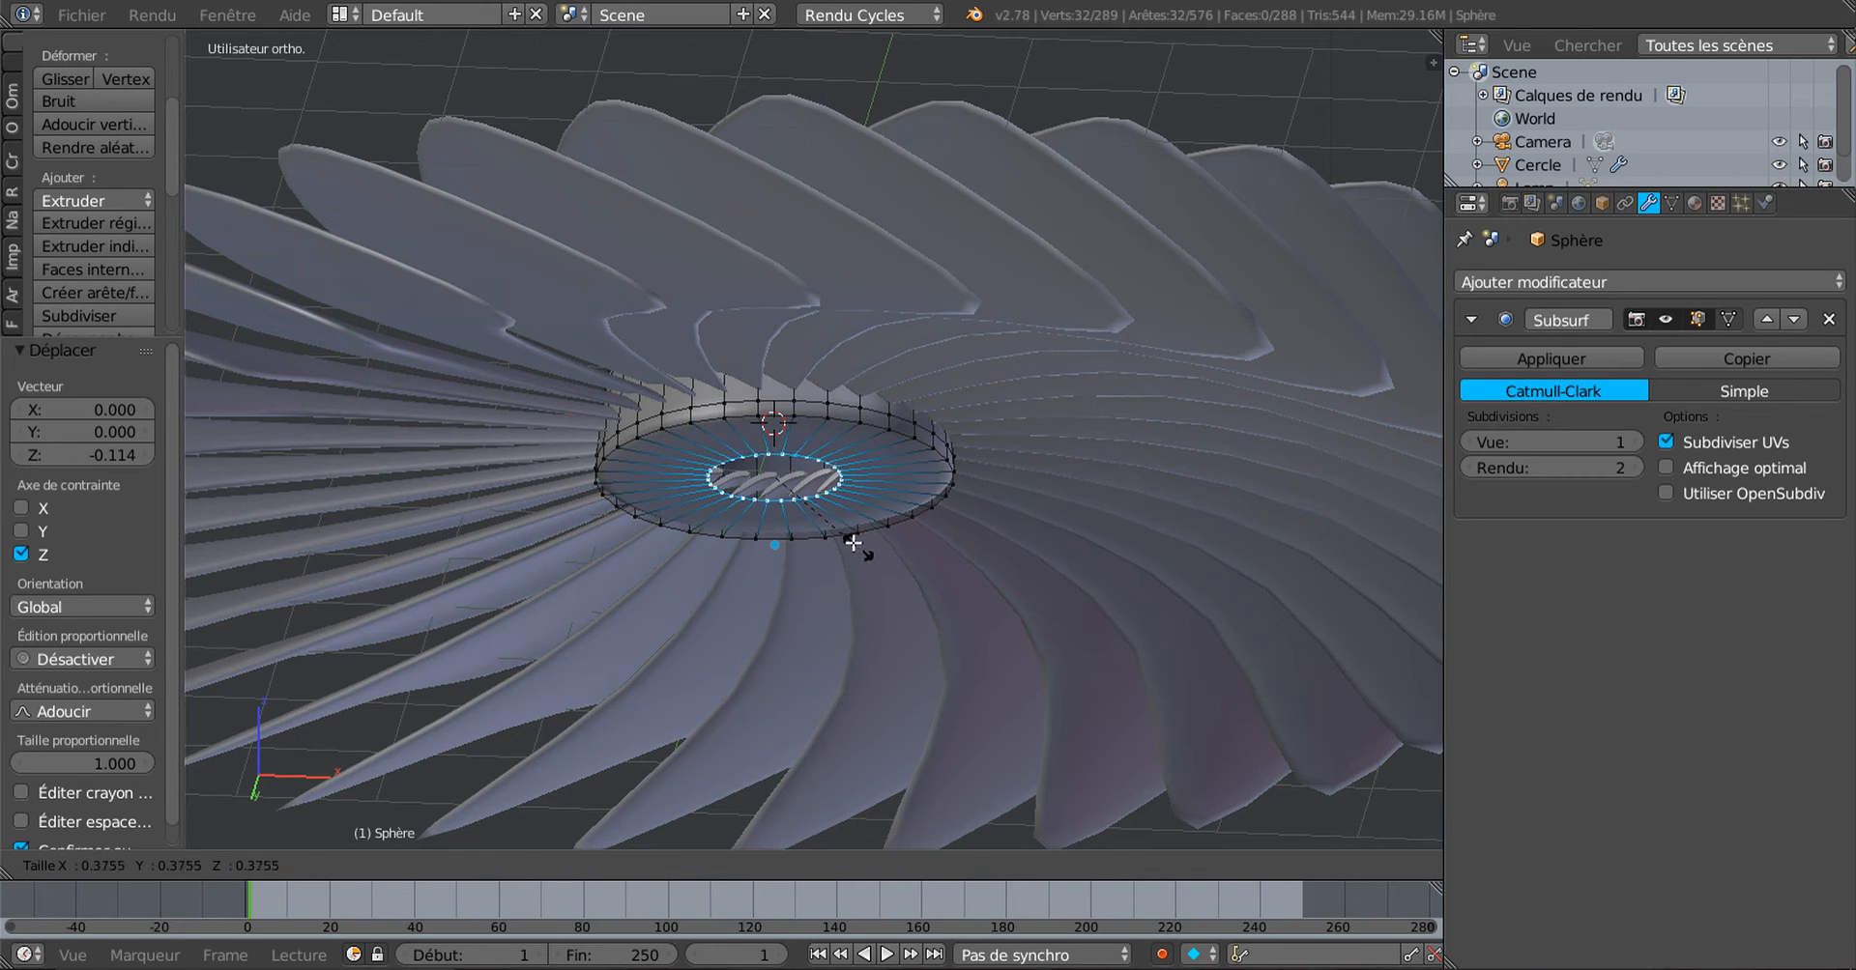
pyautogui.click(852, 543)
# Step: Extrude the inner ring downward along Z to form a cylindrical shaft under the hub
pyautogui.moveTo(852, 543); pyautogui.dragTo(860, 683, button='middle')
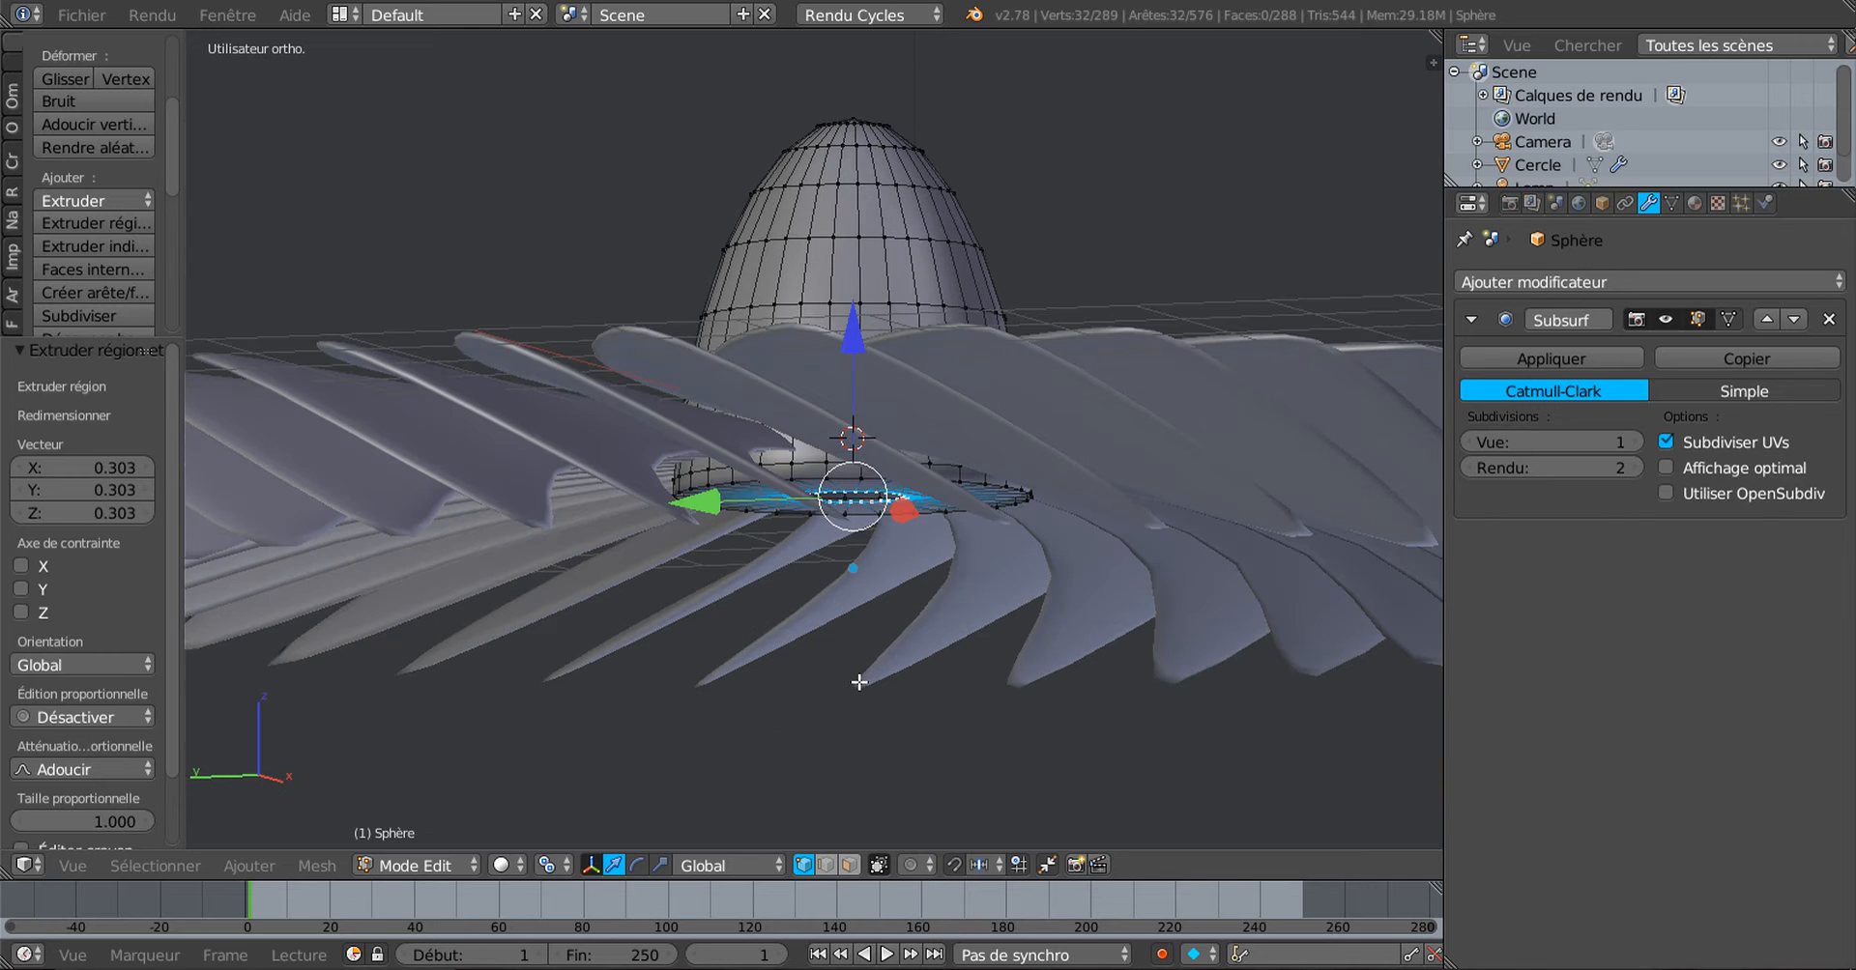
pyautogui.press('e')
pyautogui.rightClick(872, 596)
pyautogui.moveTo(864, 365); pyautogui.dragTo(850, 445)
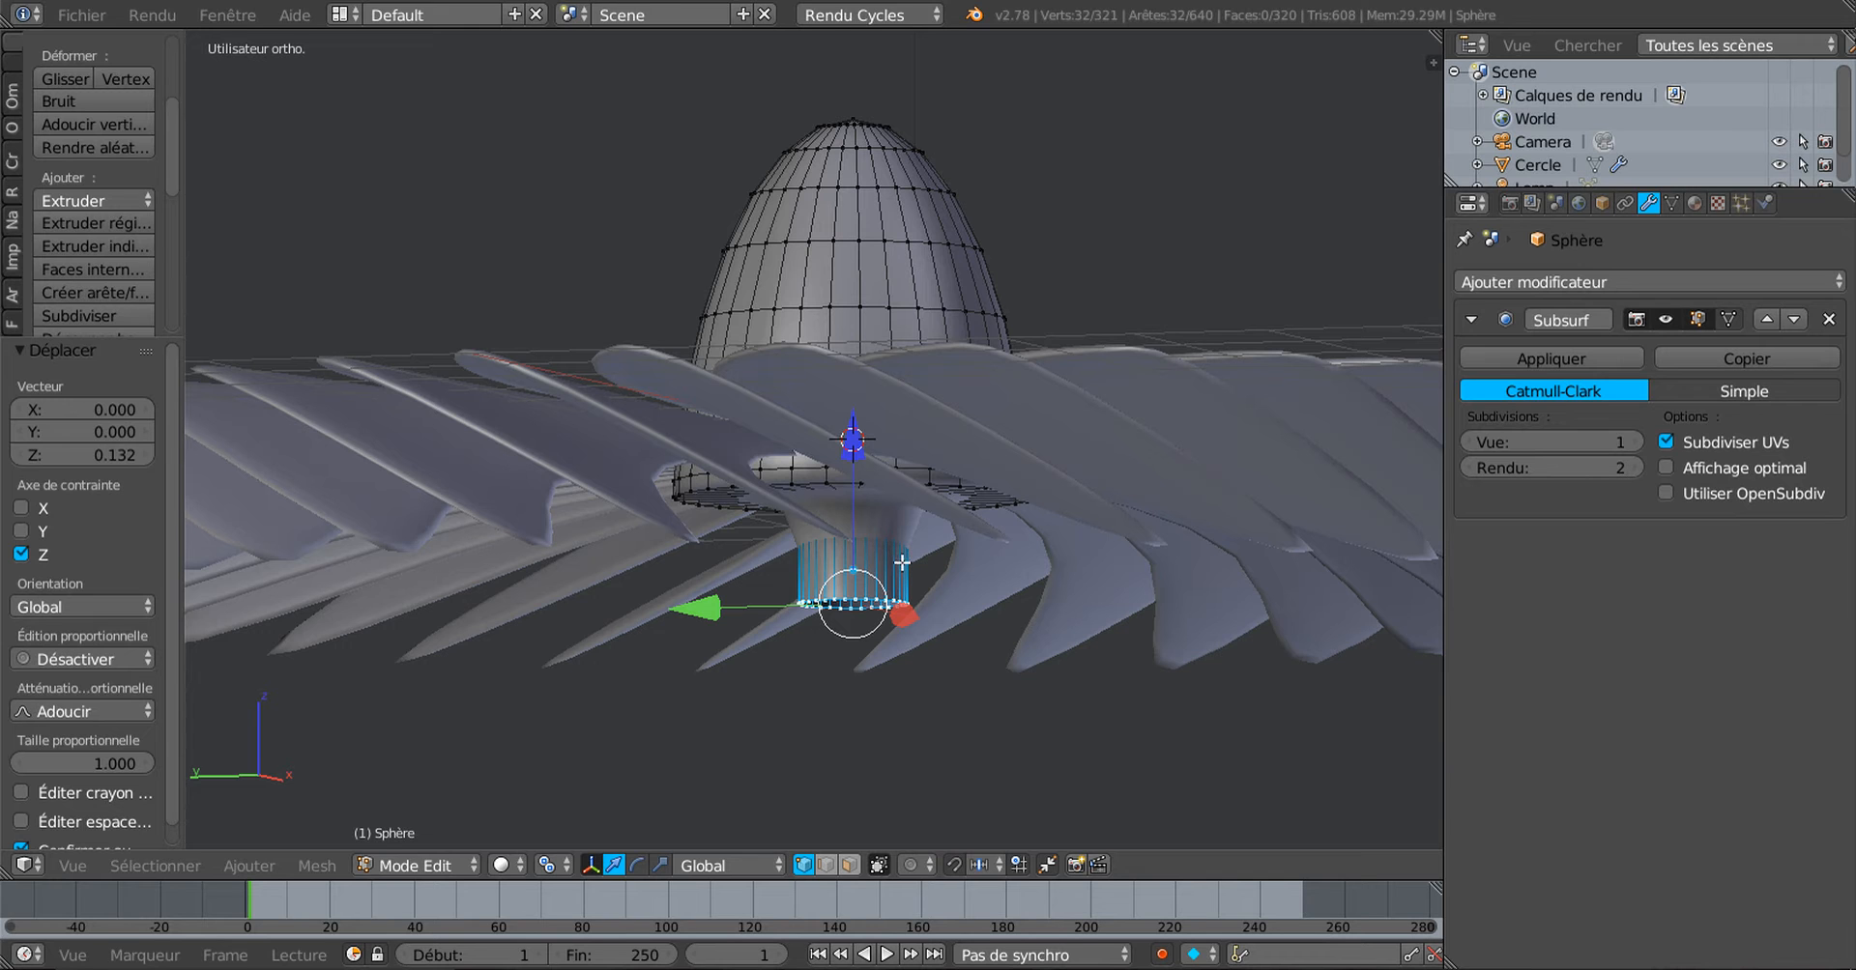
# Step: Add one loop cut near the upper end of the shaft at factor 0.891 and check the hub in Object mode
pyautogui.press('e')
pyautogui.click(902, 563)
pyautogui.click(904, 514)
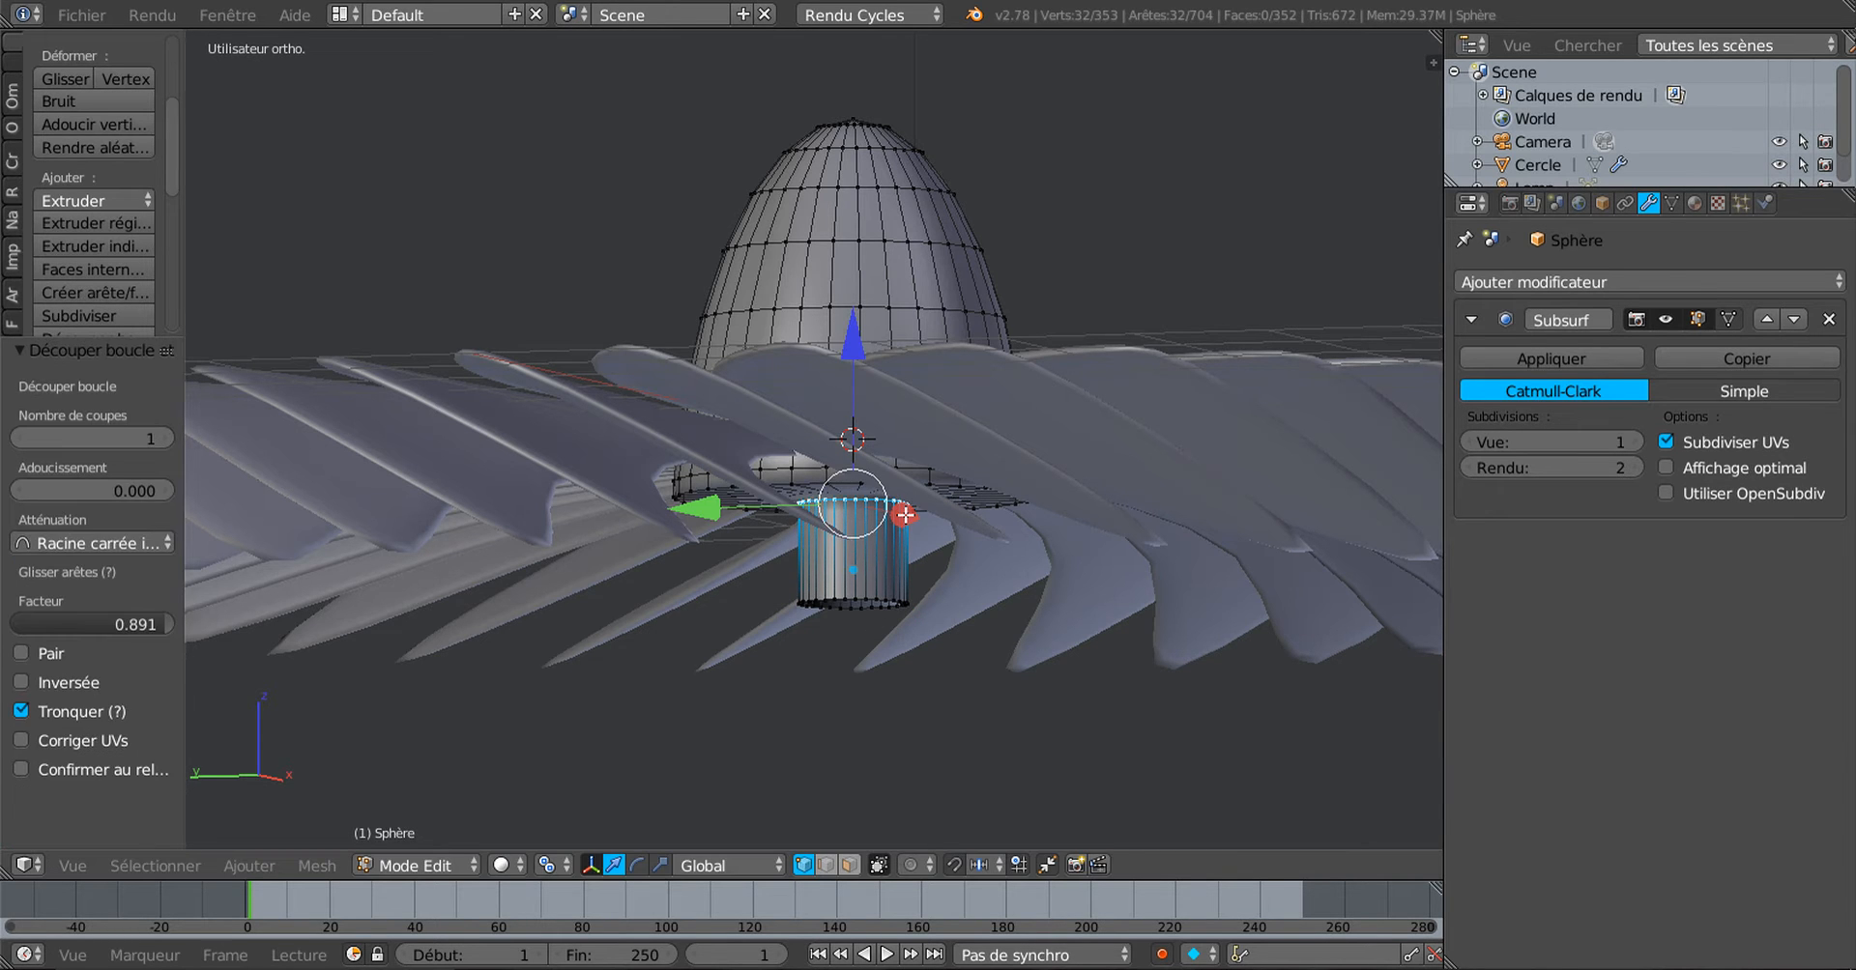
pyautogui.moveTo(968, 653); pyautogui.dragTo(1035, 696, button='middle')
pyautogui.press('Tab')
pyautogui.press('Tab')
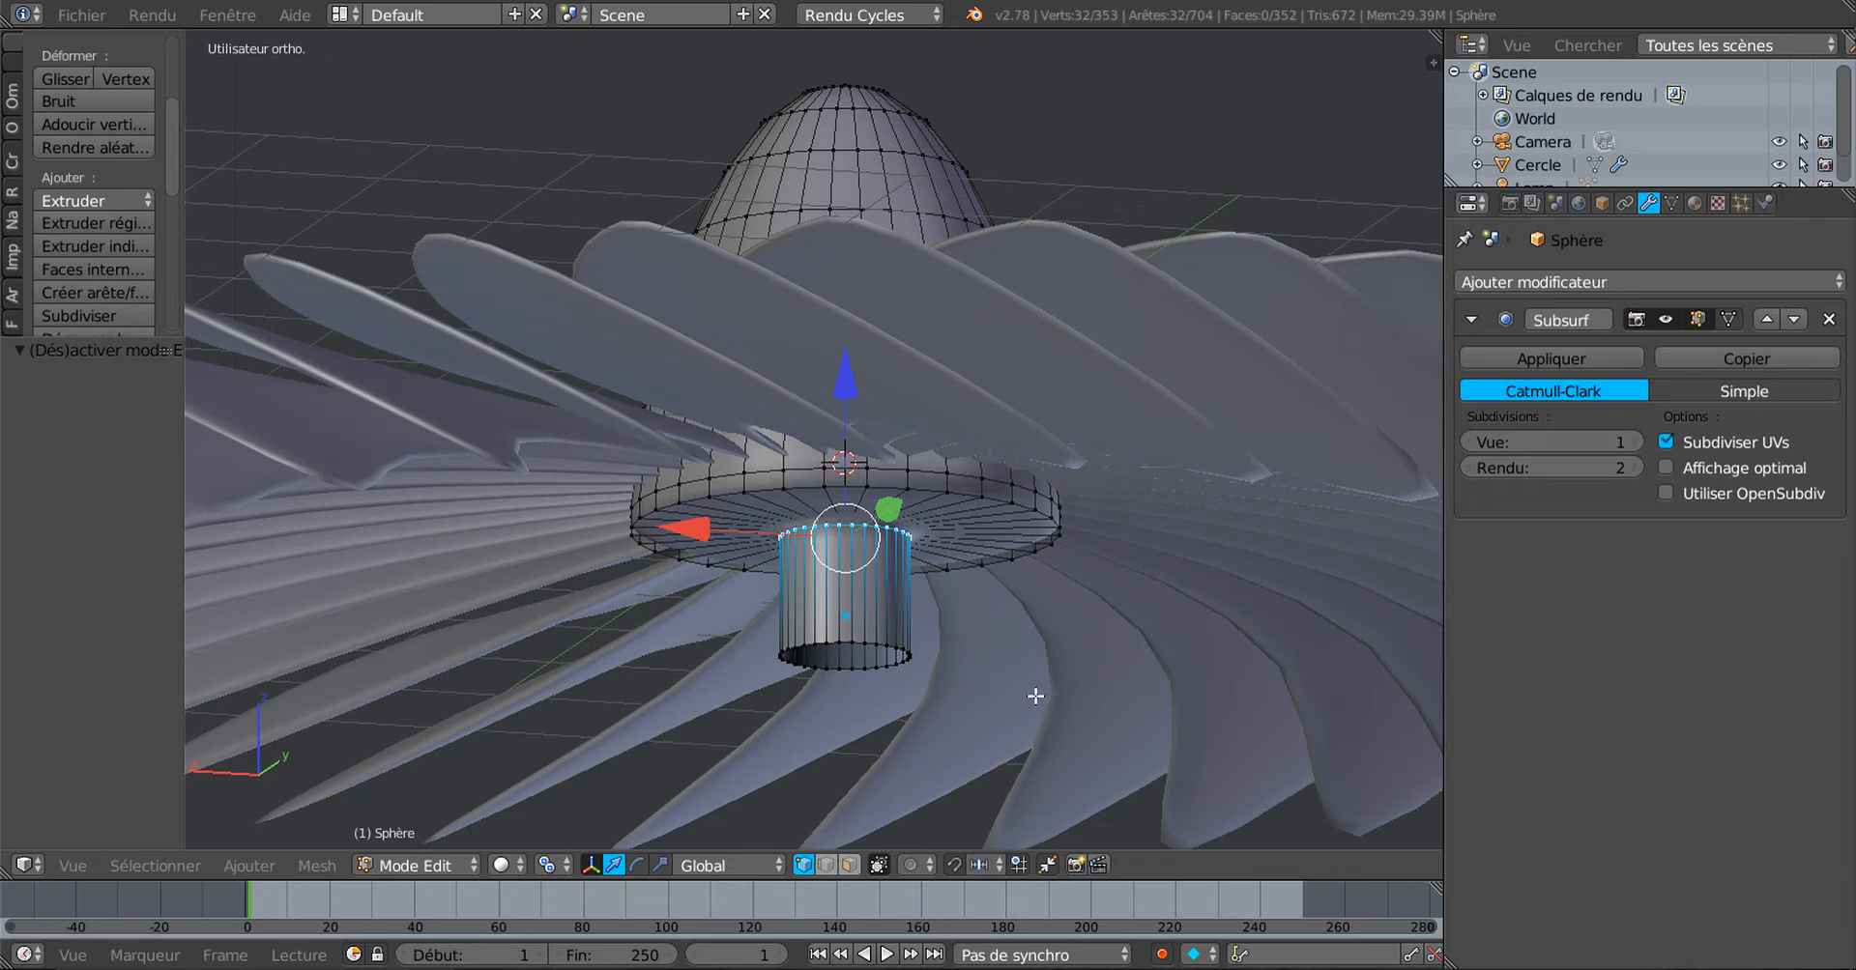
# Step: Extrude the shaft's bottom edge loop and move it down 0.516 along Z
pyautogui.keyDown('alt'); pyautogui.rightClick(873, 642); pyautogui.keyUp('alt')
pyautogui.moveTo(875, 677); pyautogui.dragTo(948, 729, button='middle')
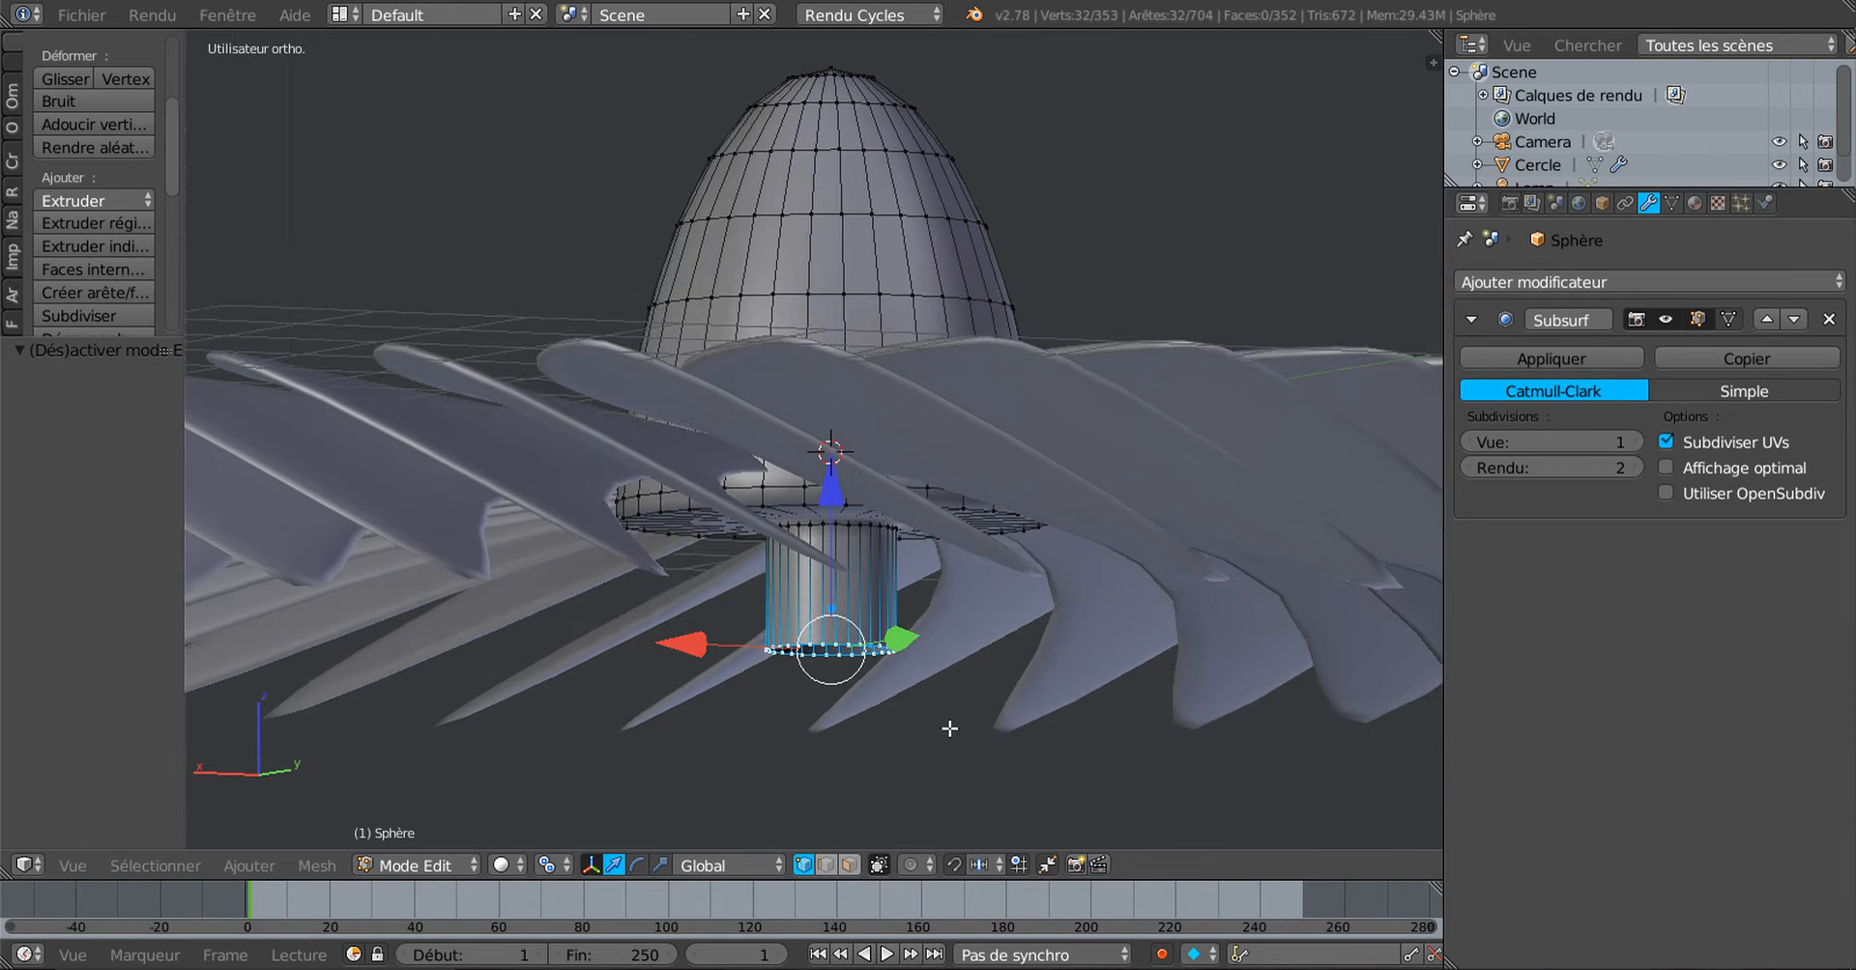
pyautogui.press('e')
pyautogui.rightClick(950, 728)
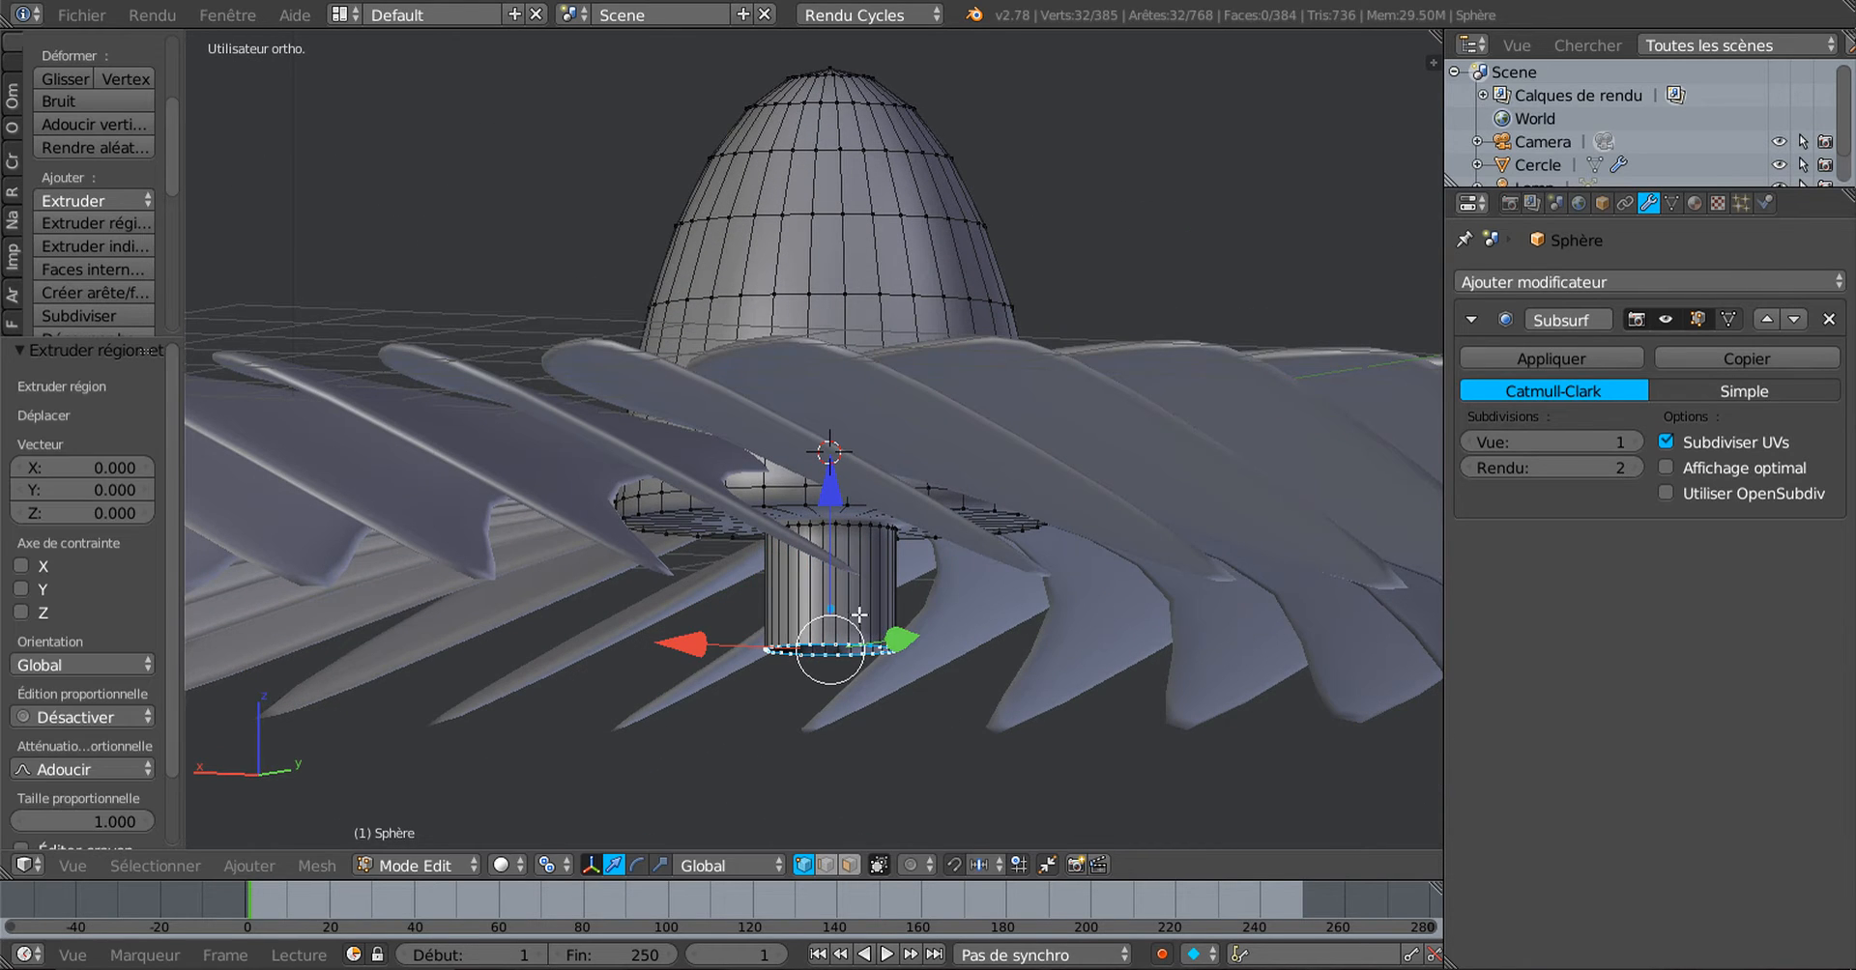
pyautogui.press('g')
pyautogui.press('z')
pyautogui.click(900, 661)
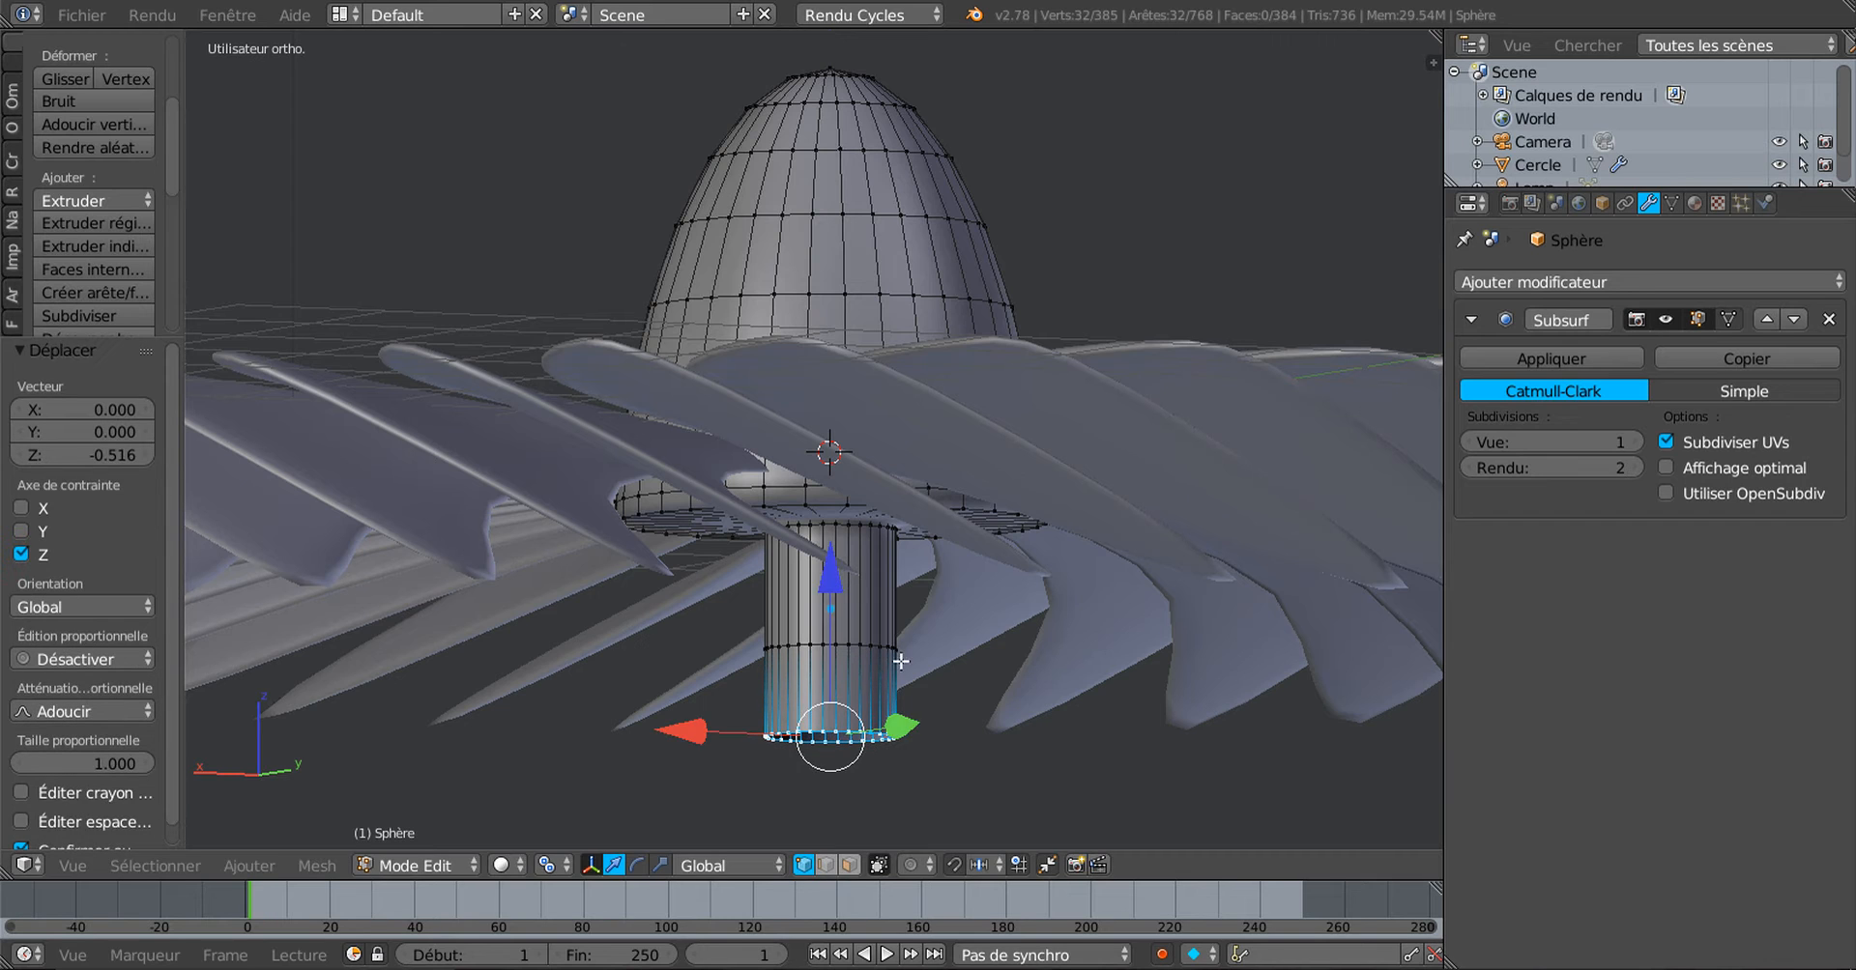
# Step: Add two loop cuts in the shaft's lower section, near its upper end at factor 0.712 and lower end at -0.536, and clear the selection
pyautogui.keyDown('shift'); pyautogui.moveTo(900, 731); pyautogui.dragTo(894, 620, button='middle'); pyautogui.keyUp('shift')
pyautogui.scroll(1, 874, 646)
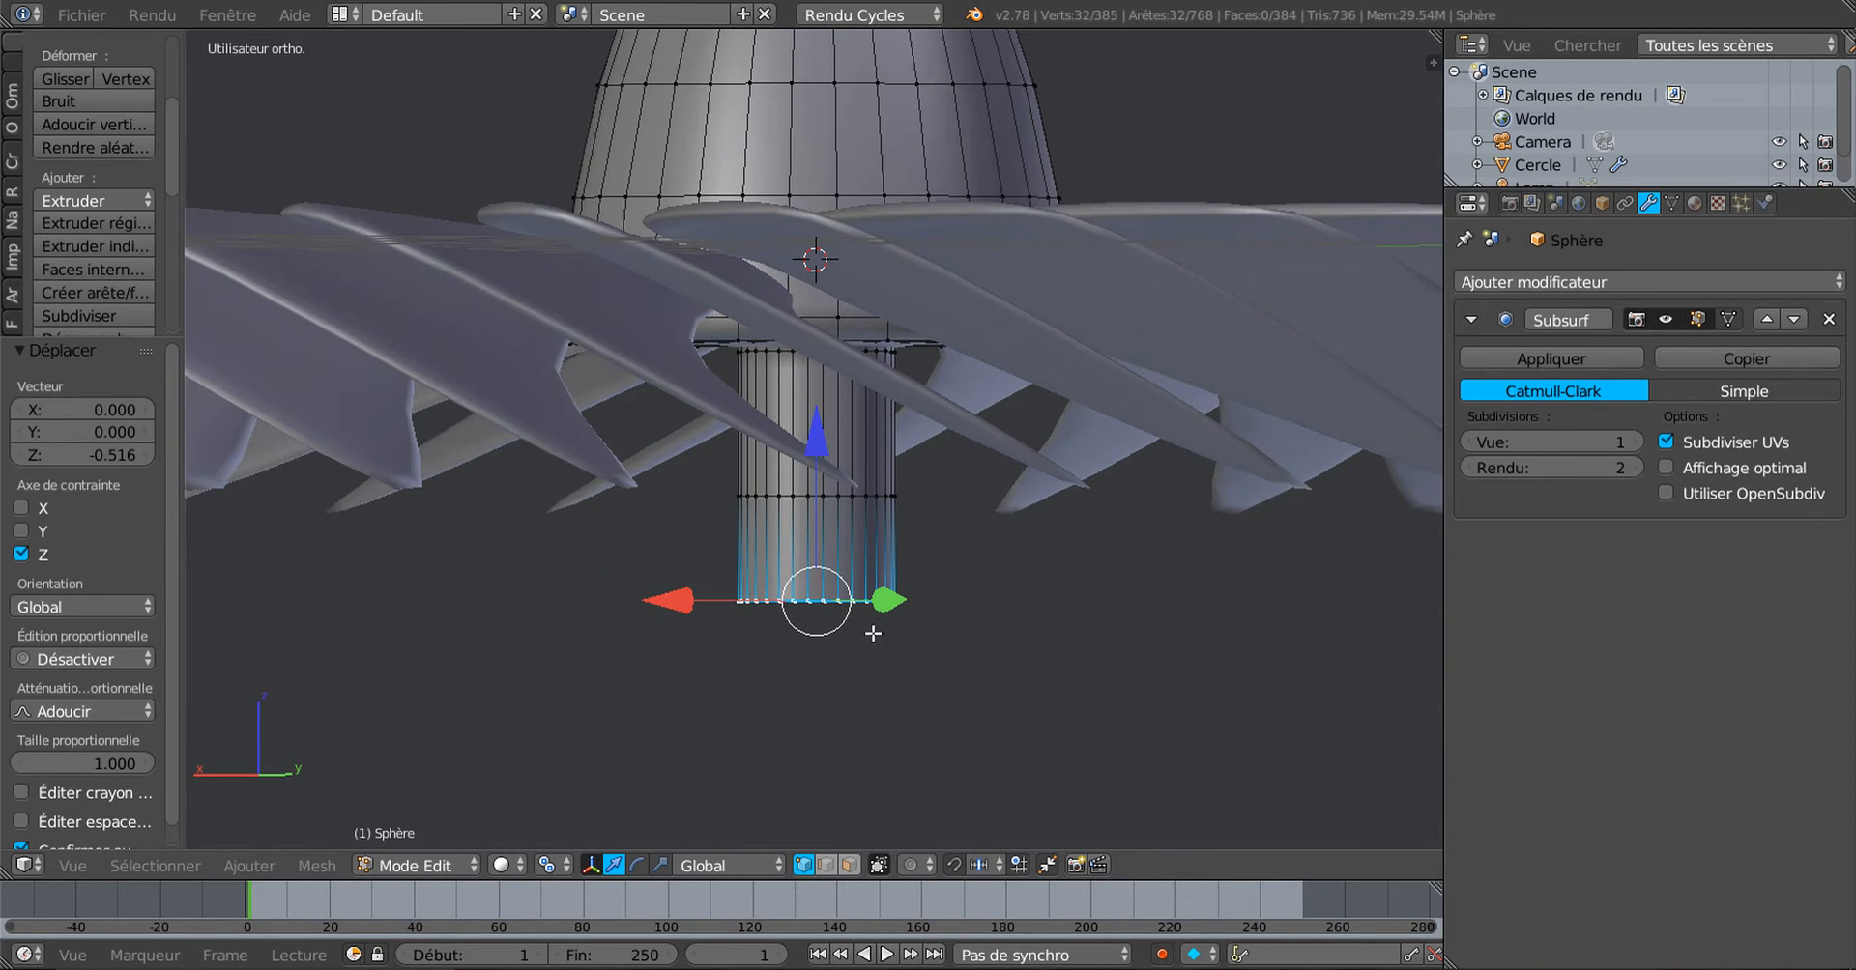
pyautogui.scroll(2, 876, 617)
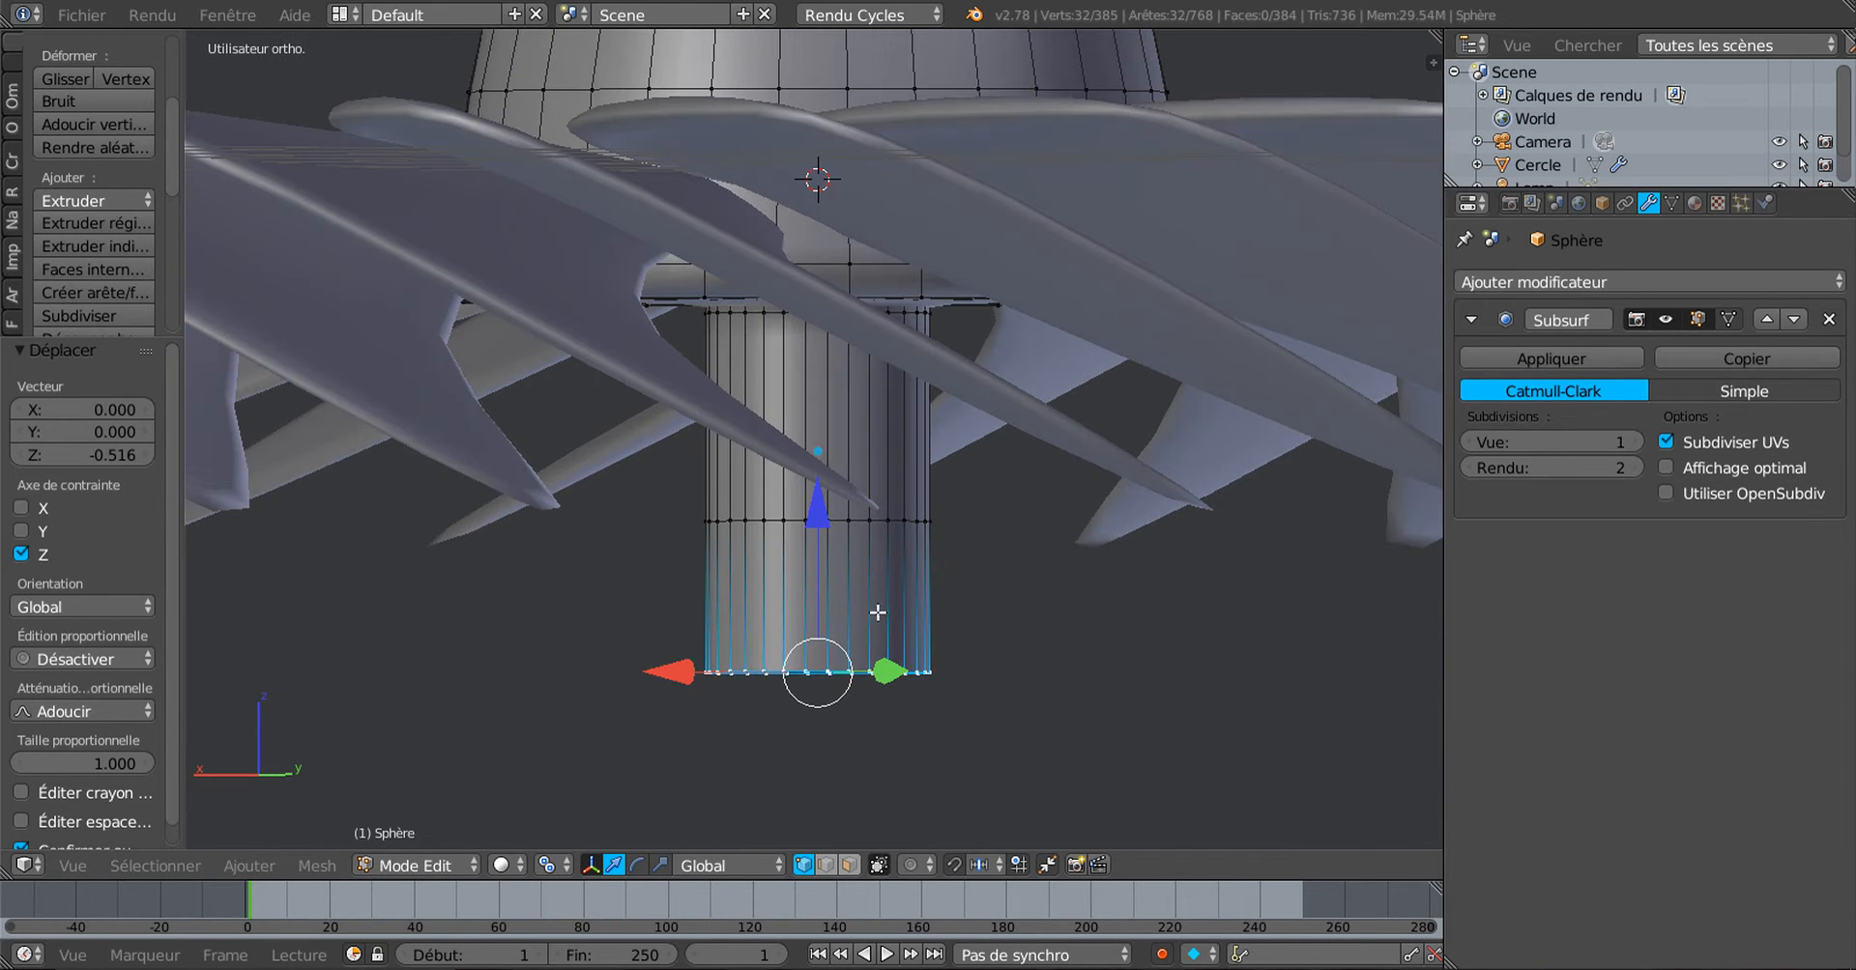
pyautogui.hotkey('ctrl', 'r')
pyautogui.click(923, 580)
pyautogui.click(938, 535)
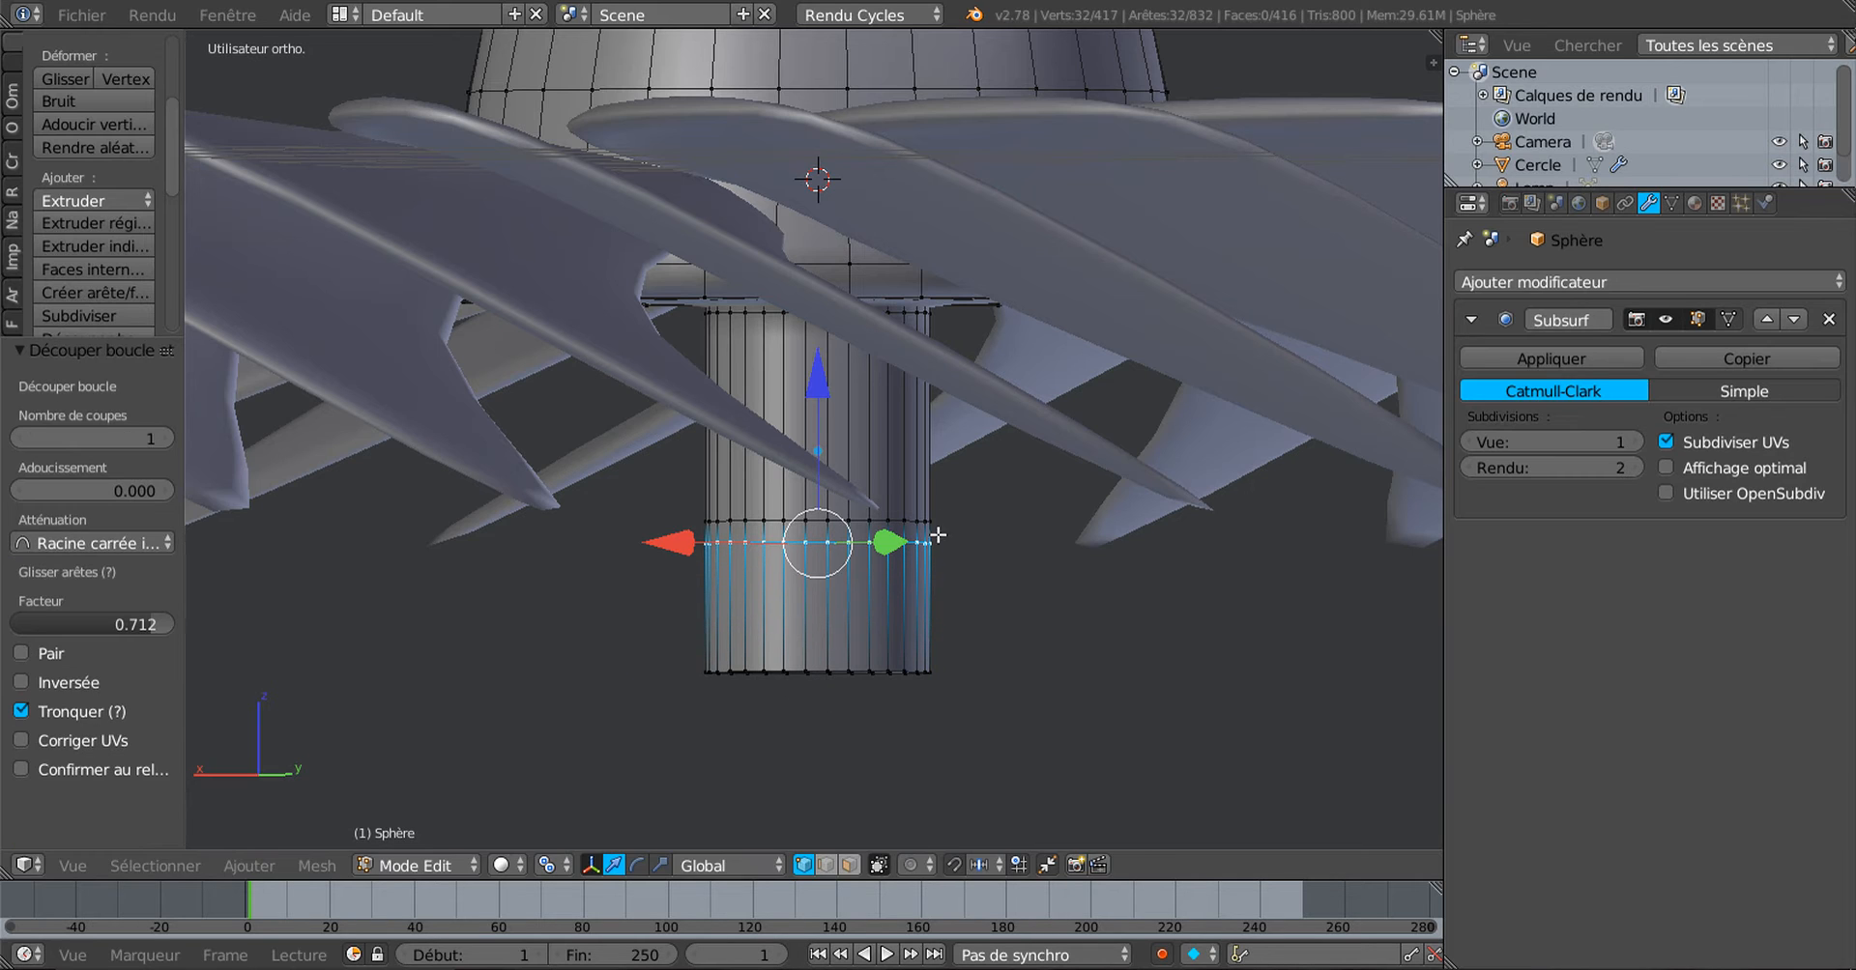
pyautogui.hotkey('ctrl', 'r')
pyautogui.click(935, 584)
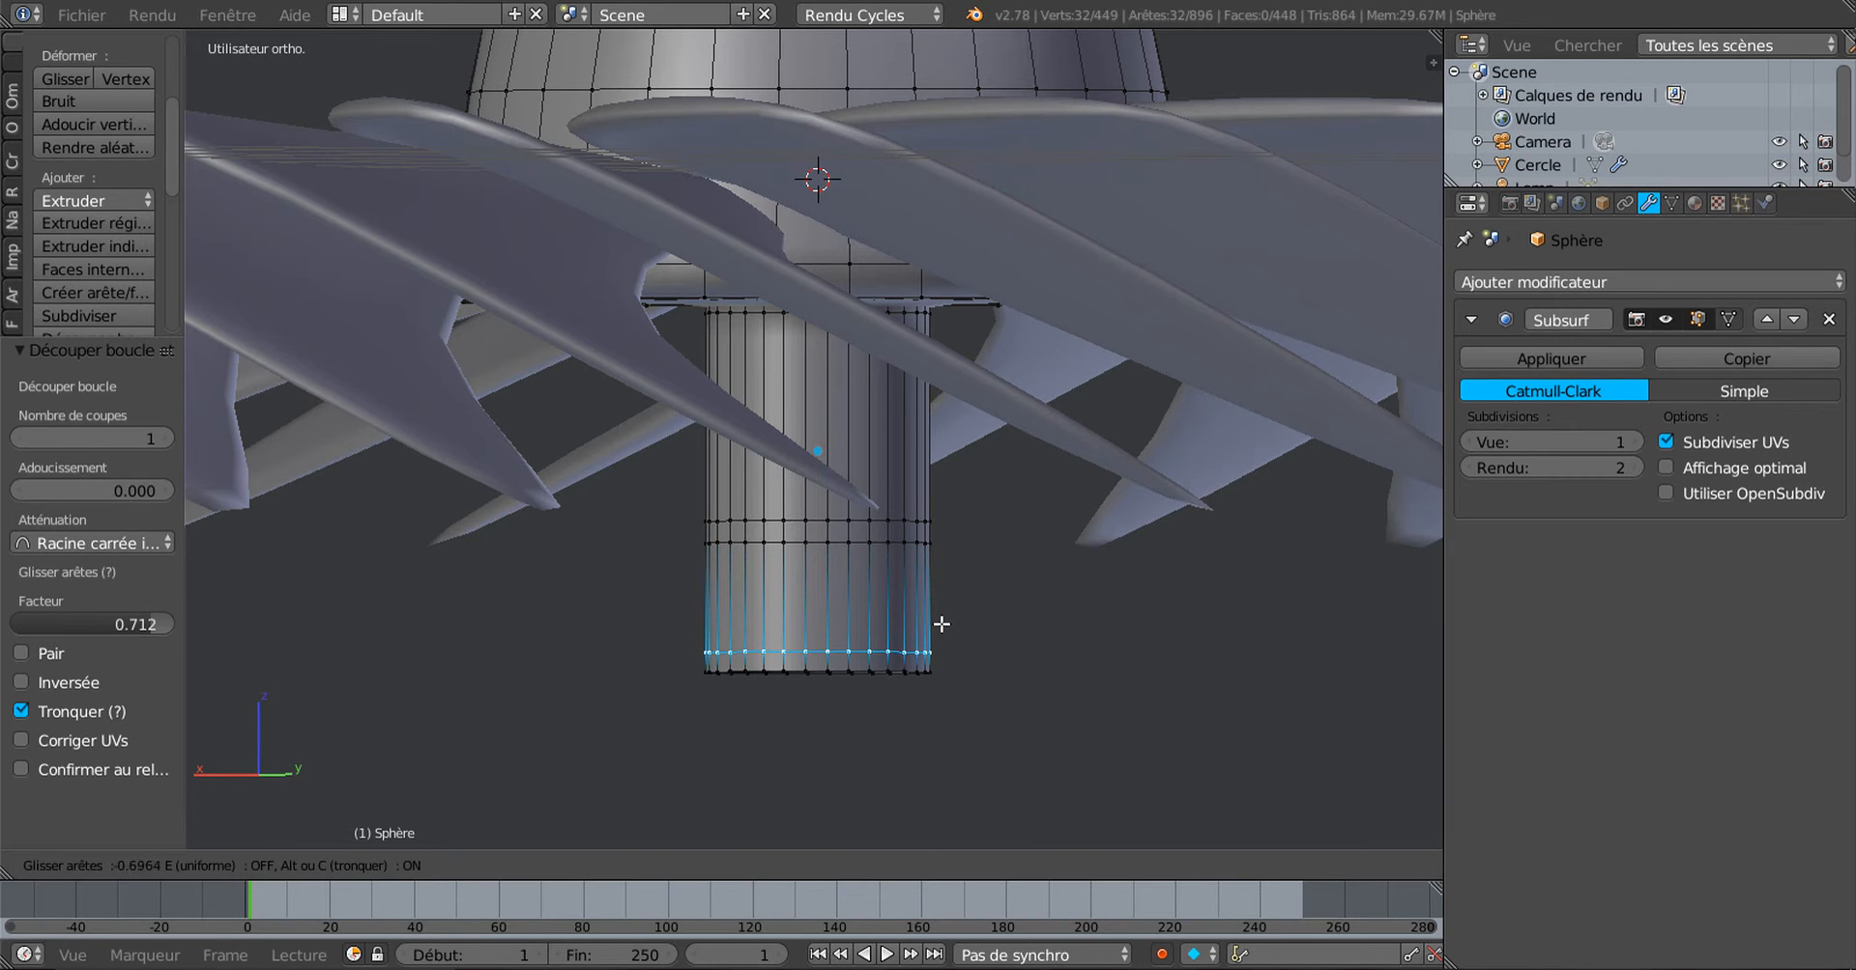
pyautogui.click(943, 619)
pyautogui.press('a')
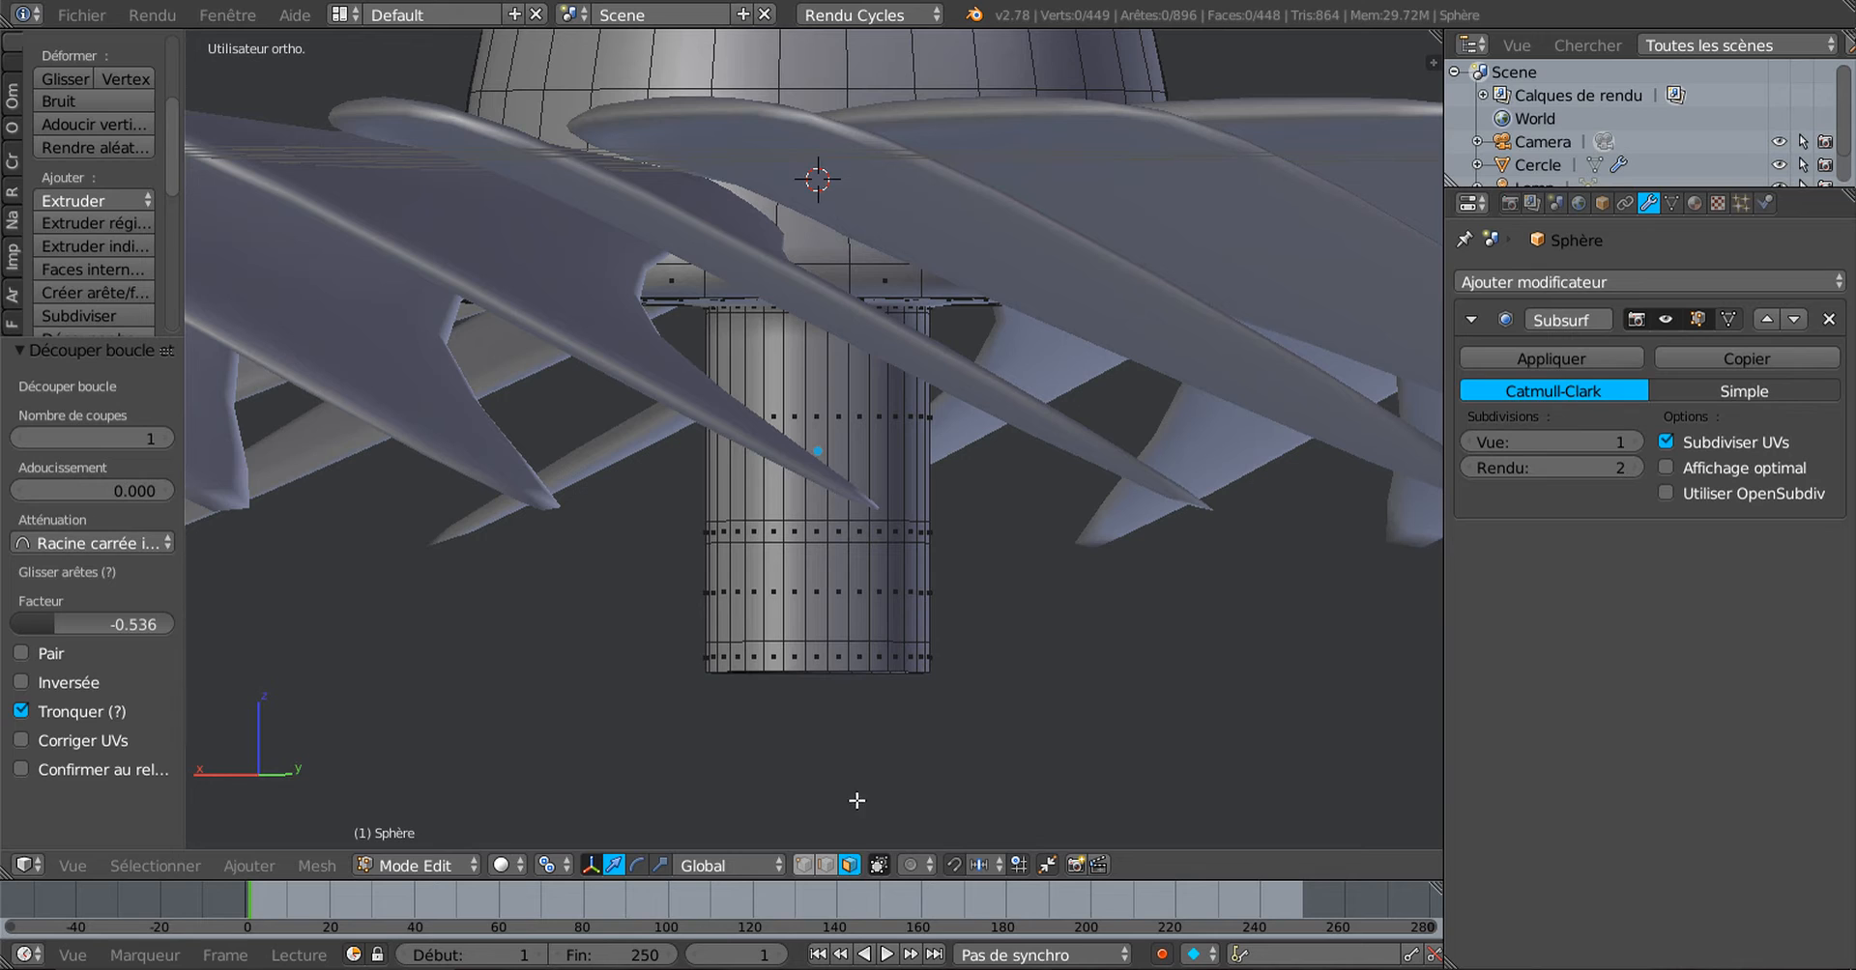
# Step: Select the face loop between the two new cuts and apply Checker Deselect to keep every other face
pyautogui.keyDown('alt'); pyautogui.rightClick(899, 591); pyautogui.keyUp('alt')
pyautogui.moveTo(844, 713); pyautogui.dragTo(800, 823, button='middle')
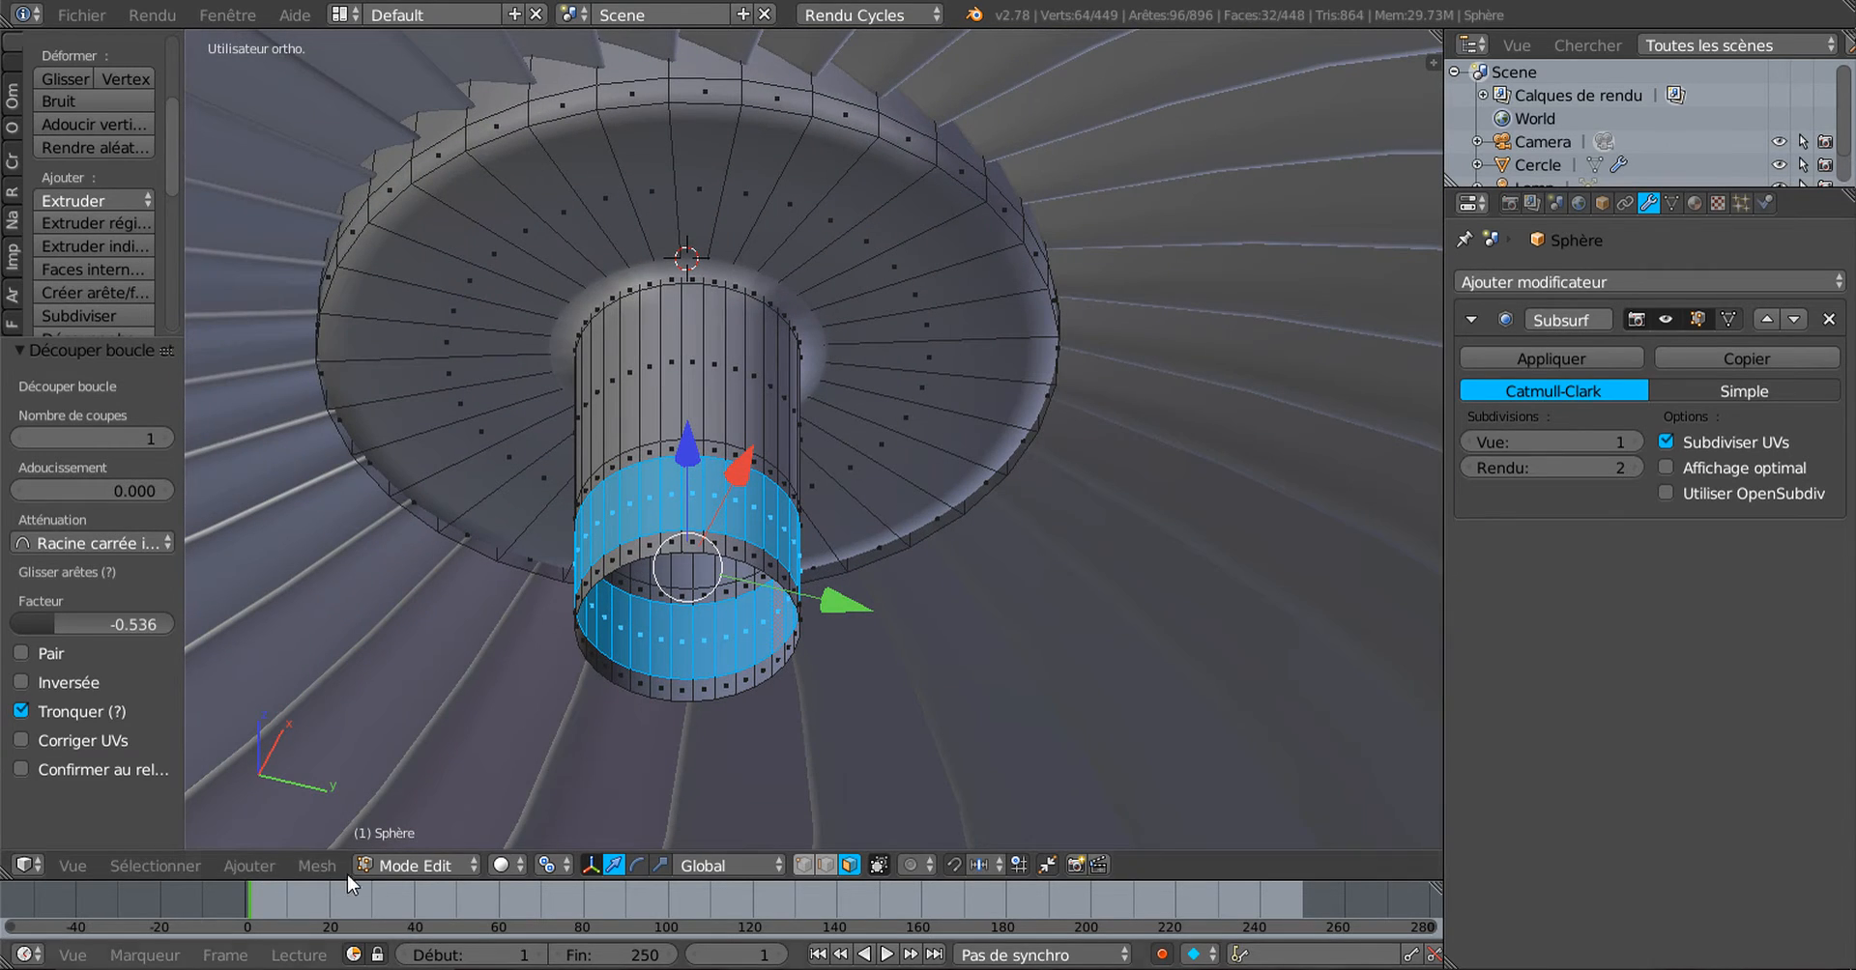
pyautogui.click(176, 867)
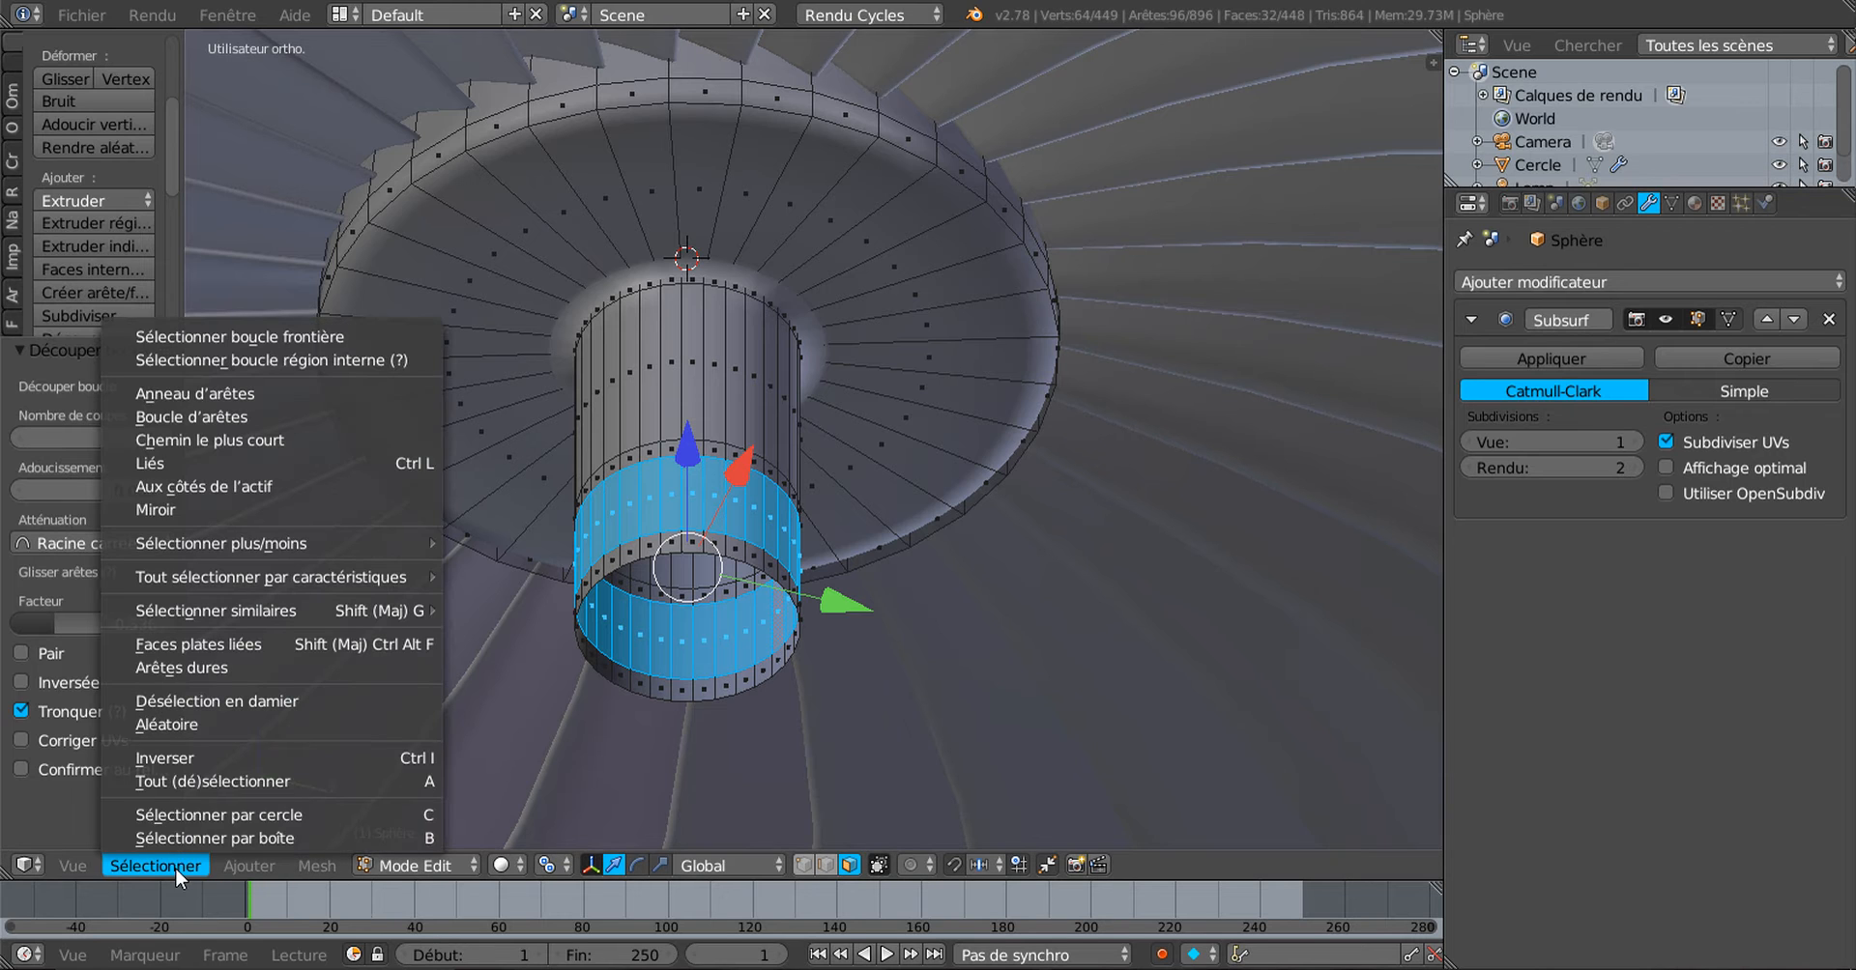
pyautogui.click(178, 703)
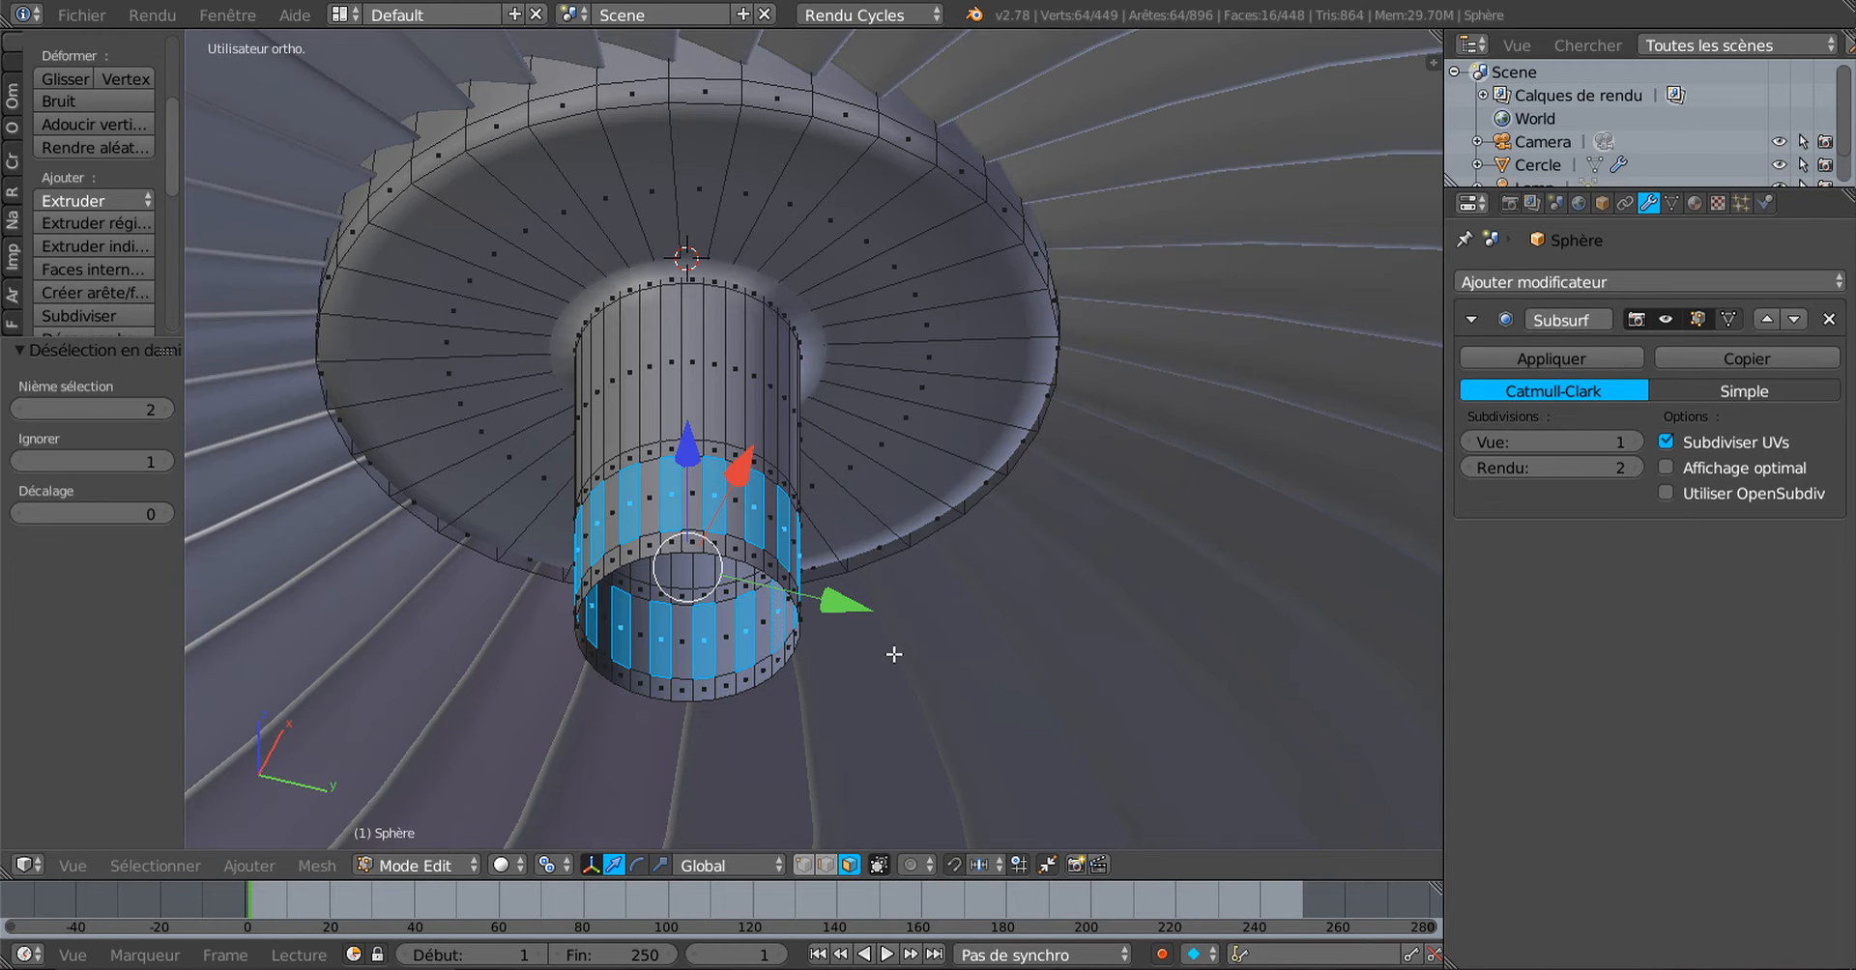
# Step: Change the transform pivot point and extrude the alternating shaft faces, scaling them outward to 1.014
pyautogui.moveTo(893, 655); pyautogui.dragTo(903, 784, button='middle')
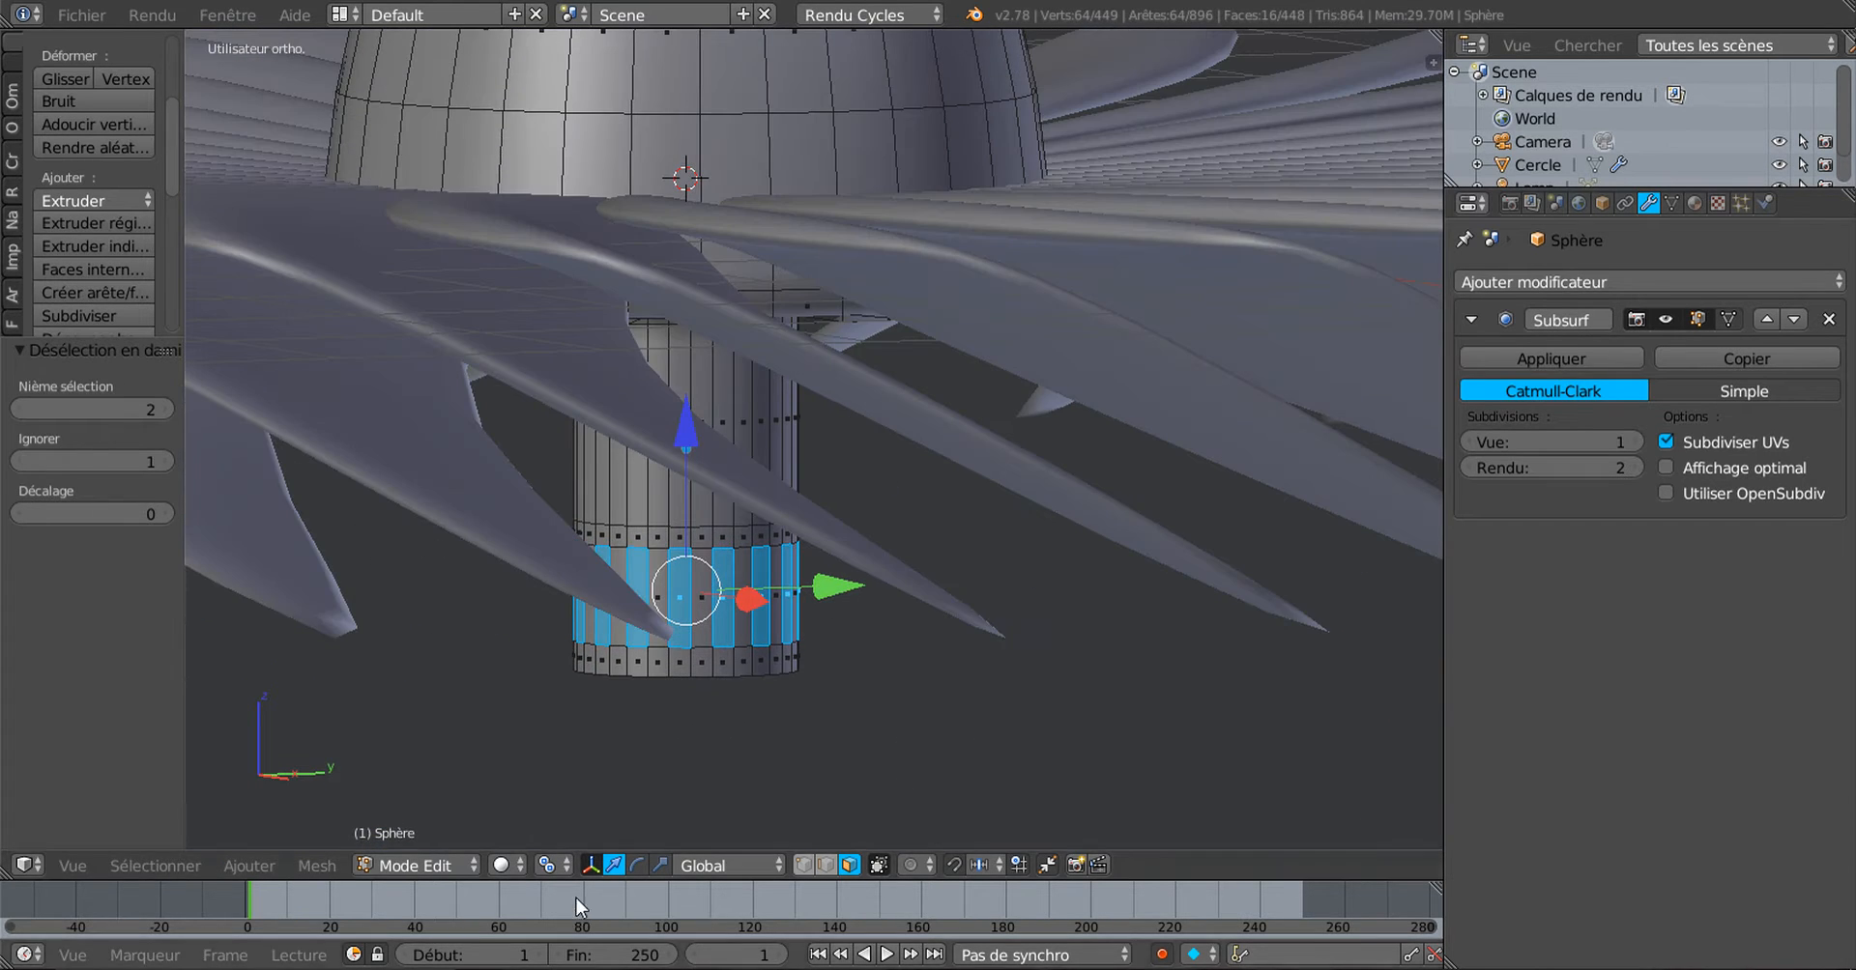
pyautogui.click(560, 866)
pyautogui.click(591, 763)
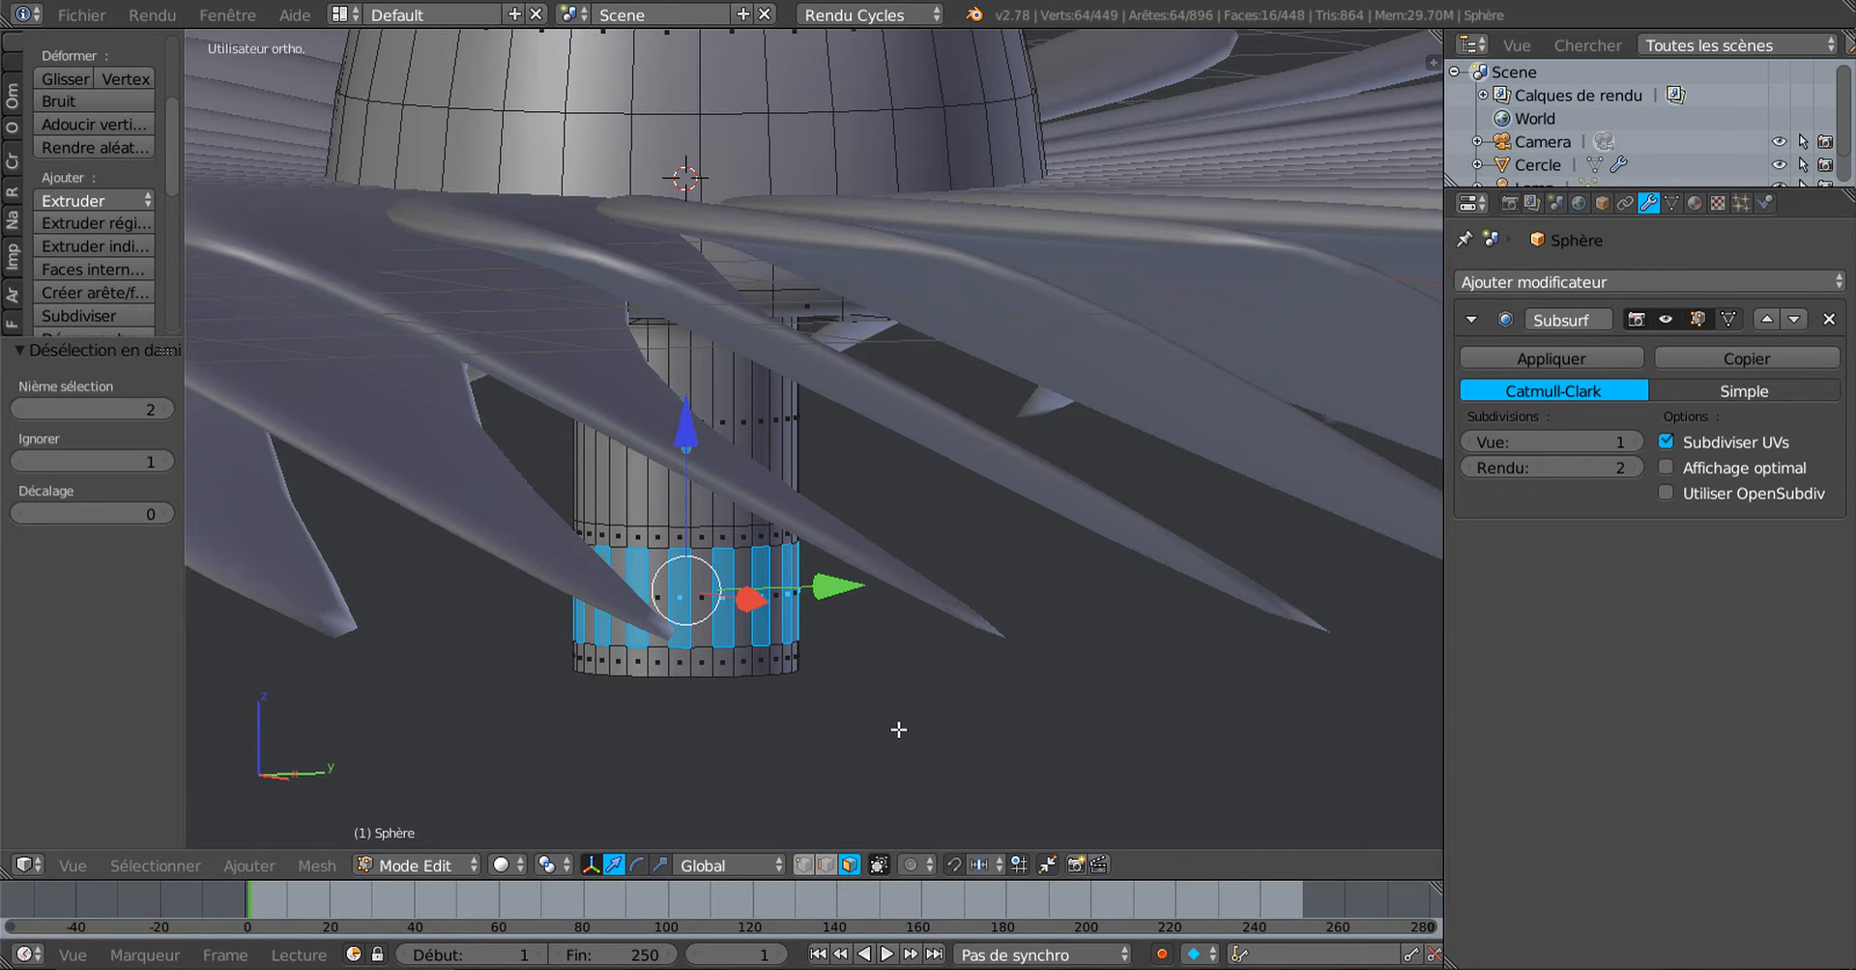
pyautogui.moveTo(899, 730); pyautogui.dragTo(910, 712, button='middle')
pyautogui.press('e')
pyautogui.press('s')
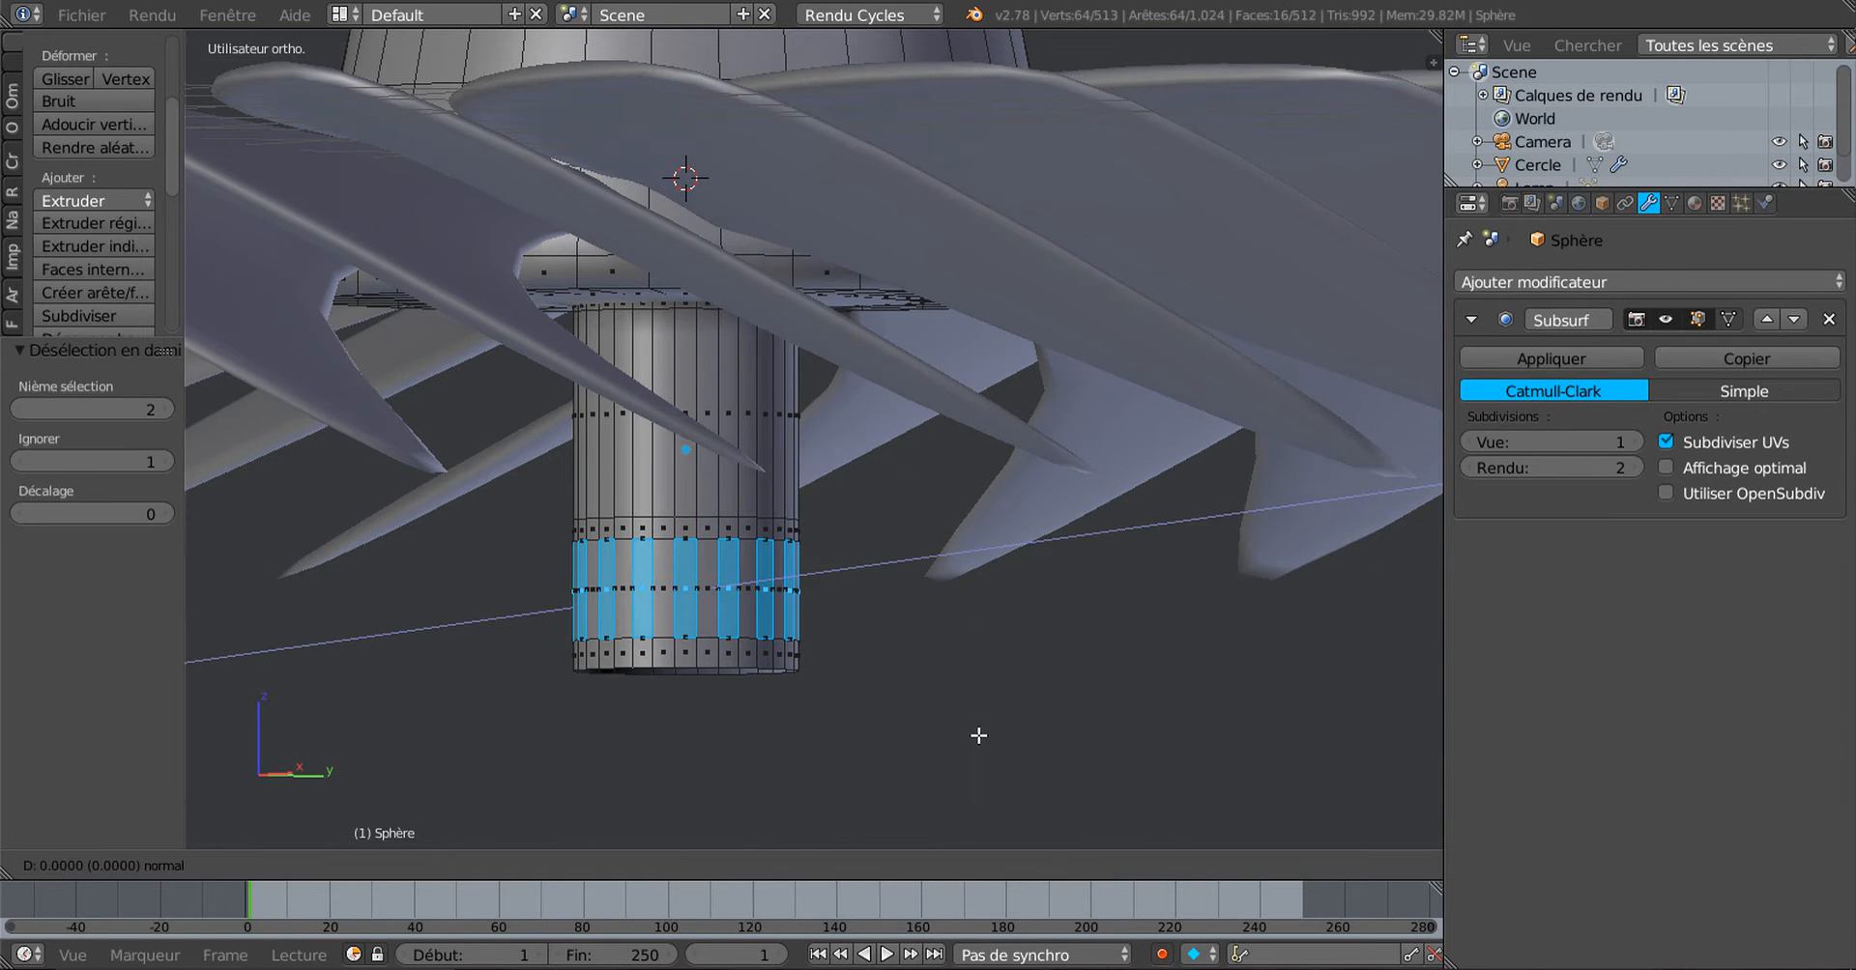
pyautogui.click(983, 736)
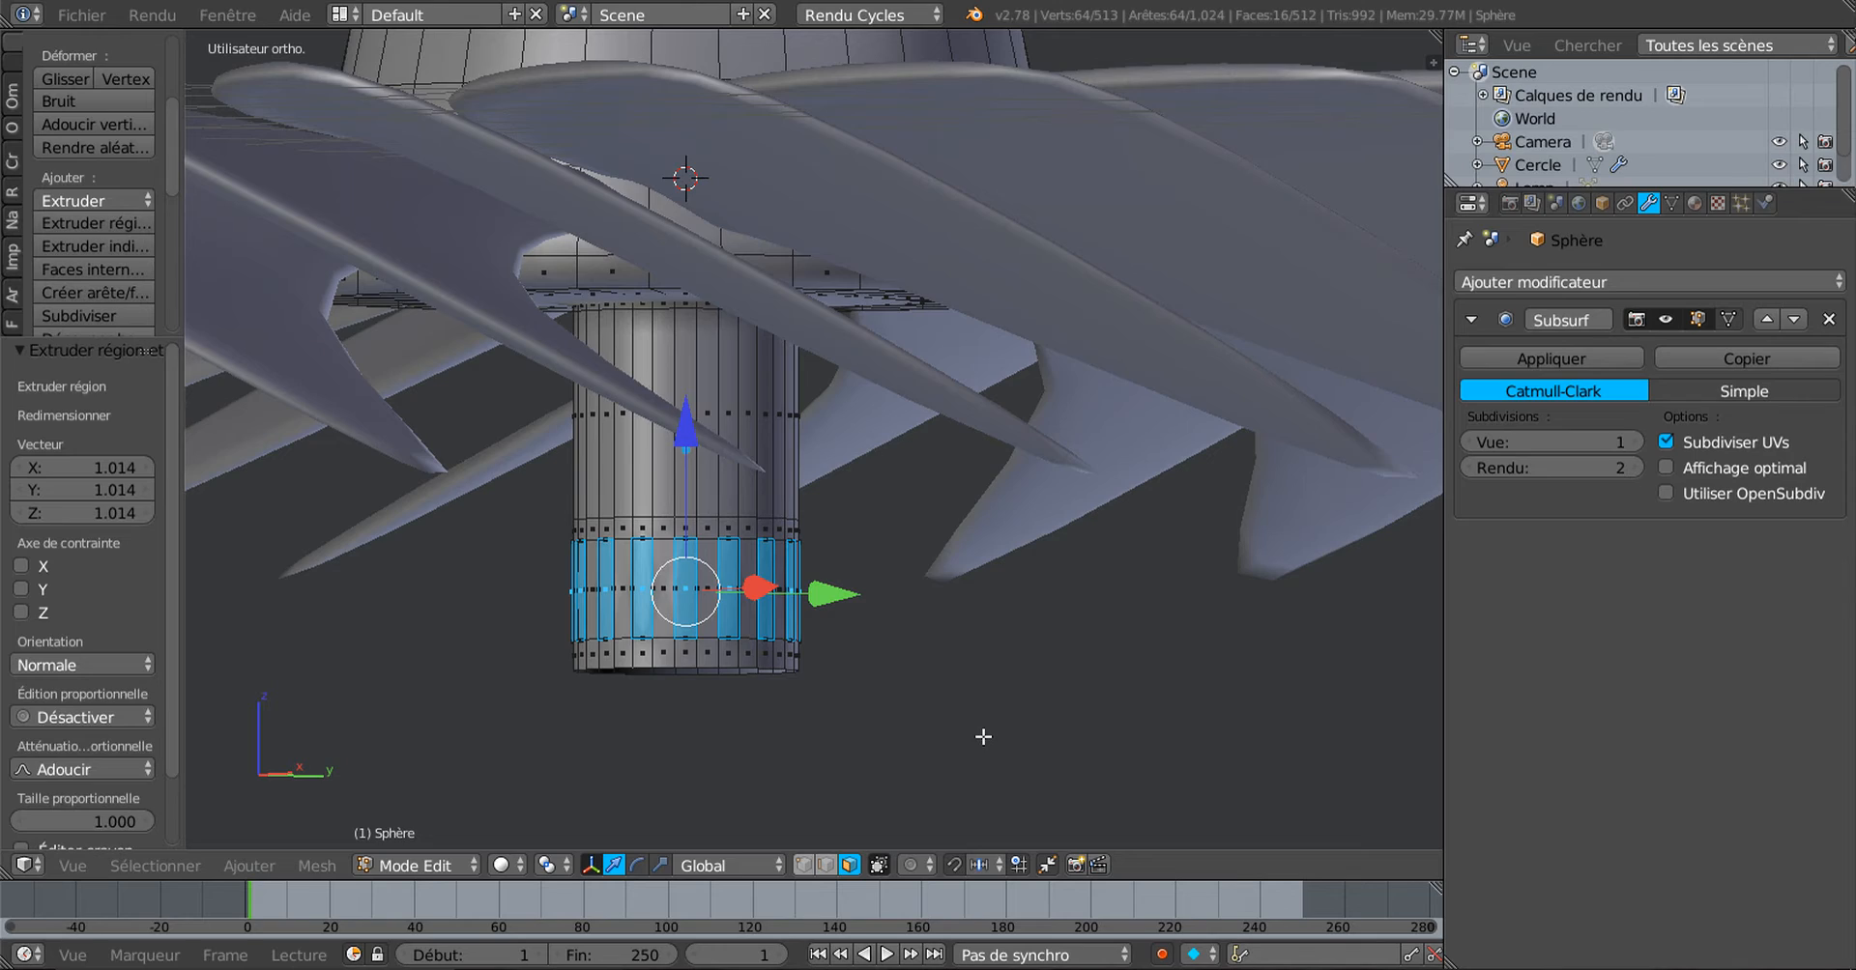
# Step: Extrude the alternating faces again and scale them outward to 1.153 to form teeth around the shaft
pyautogui.moveTo(983, 737); pyautogui.dragTo(976, 641, button='middle')
pyautogui.press('e')
pyautogui.press('s')
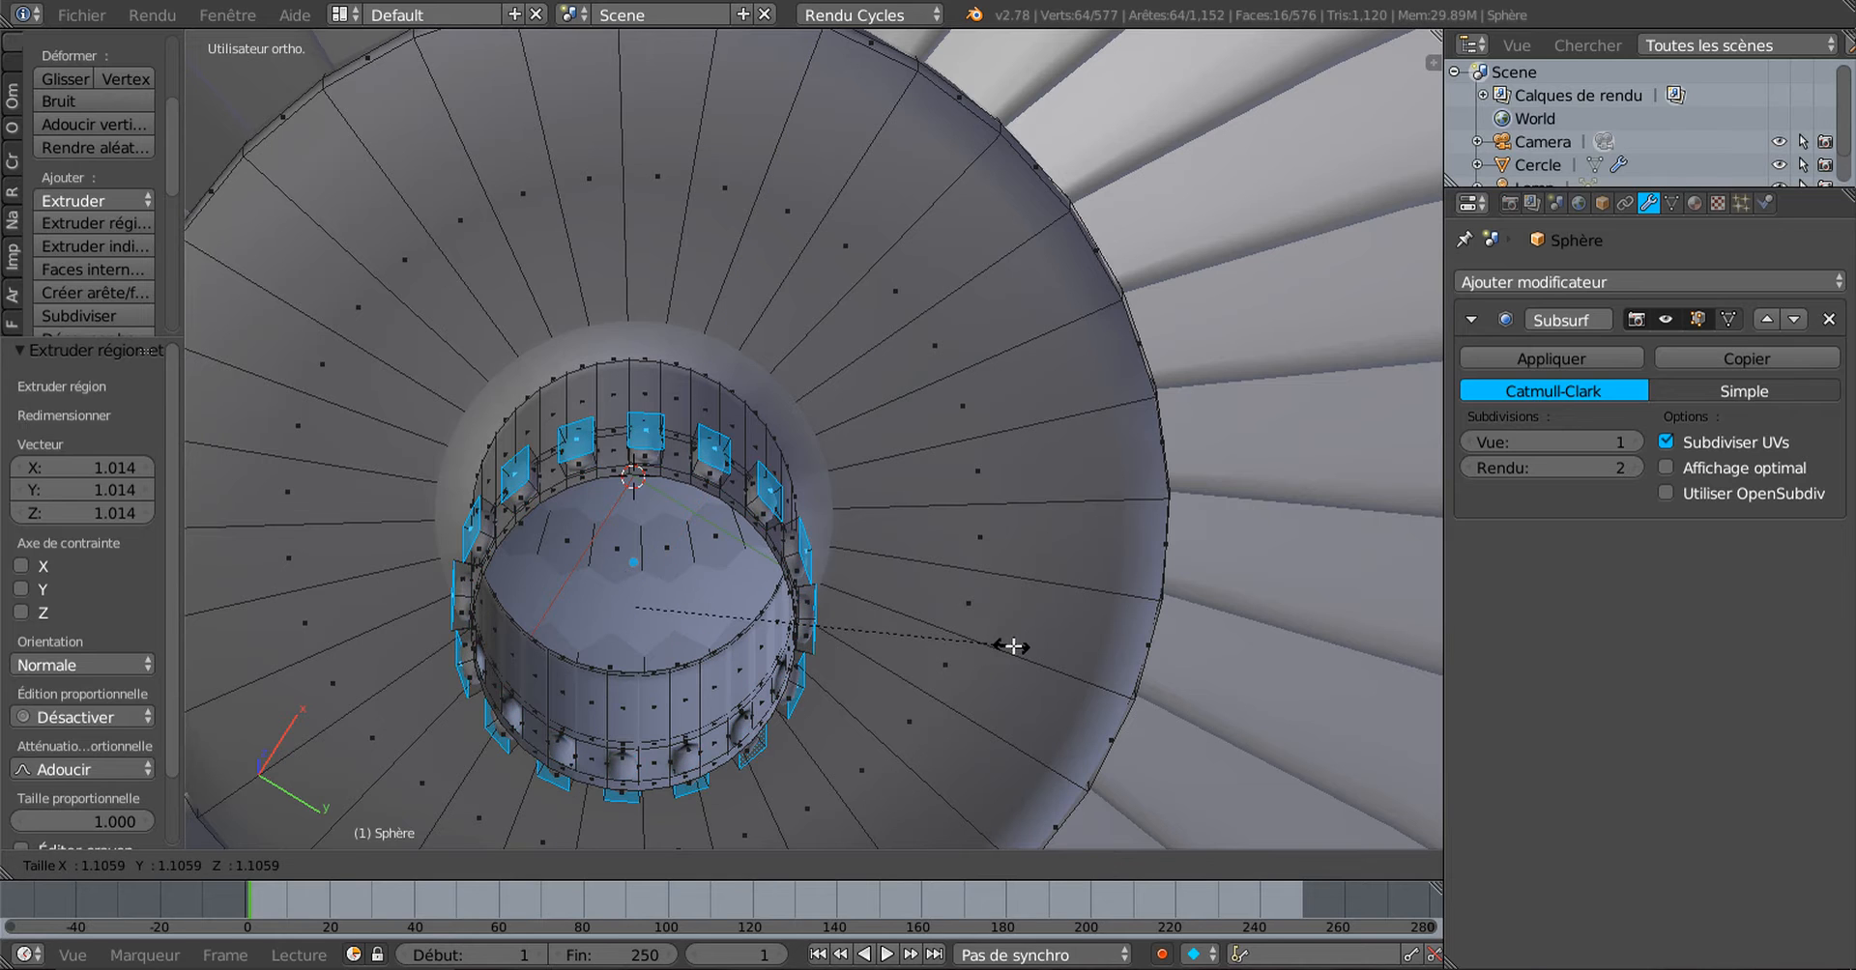
pyautogui.click(1028, 645)
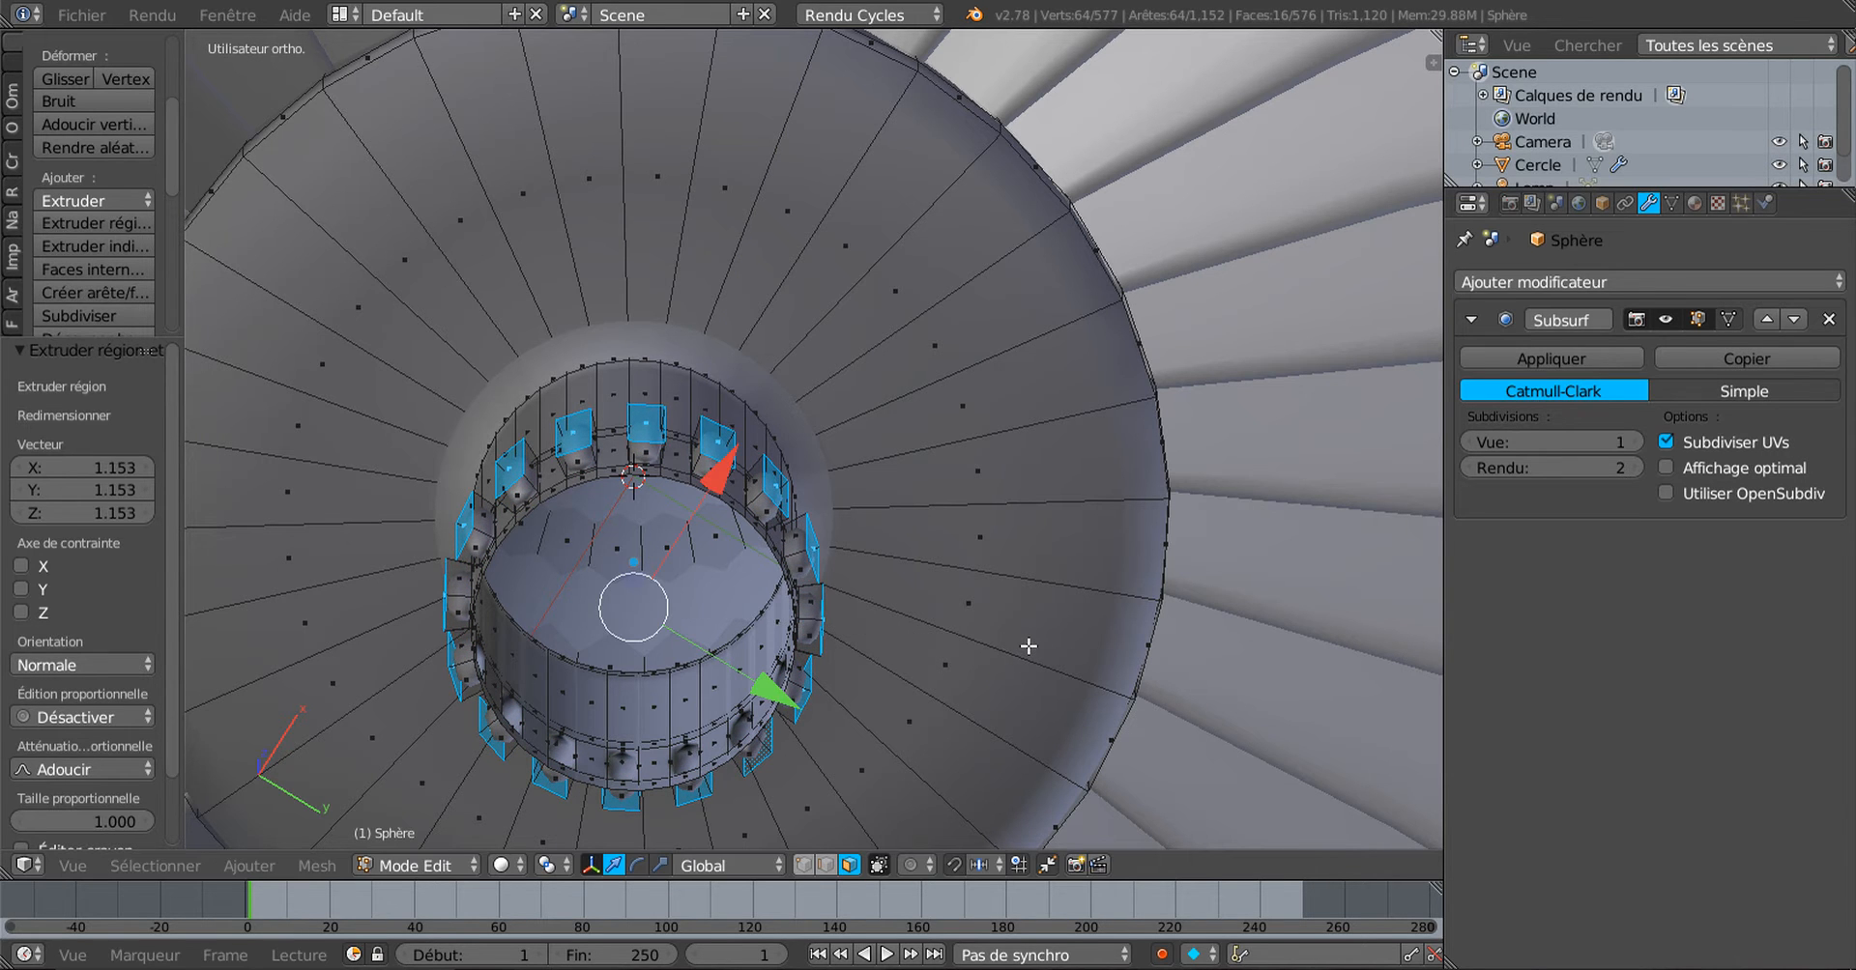
# Step: Set the Subsurf view subdivisions to 2 and check the toothed shaft in Object mode
pyautogui.press('Tab')
pyautogui.moveTo(990, 642); pyautogui.dragTo(989, 713, button='middle')
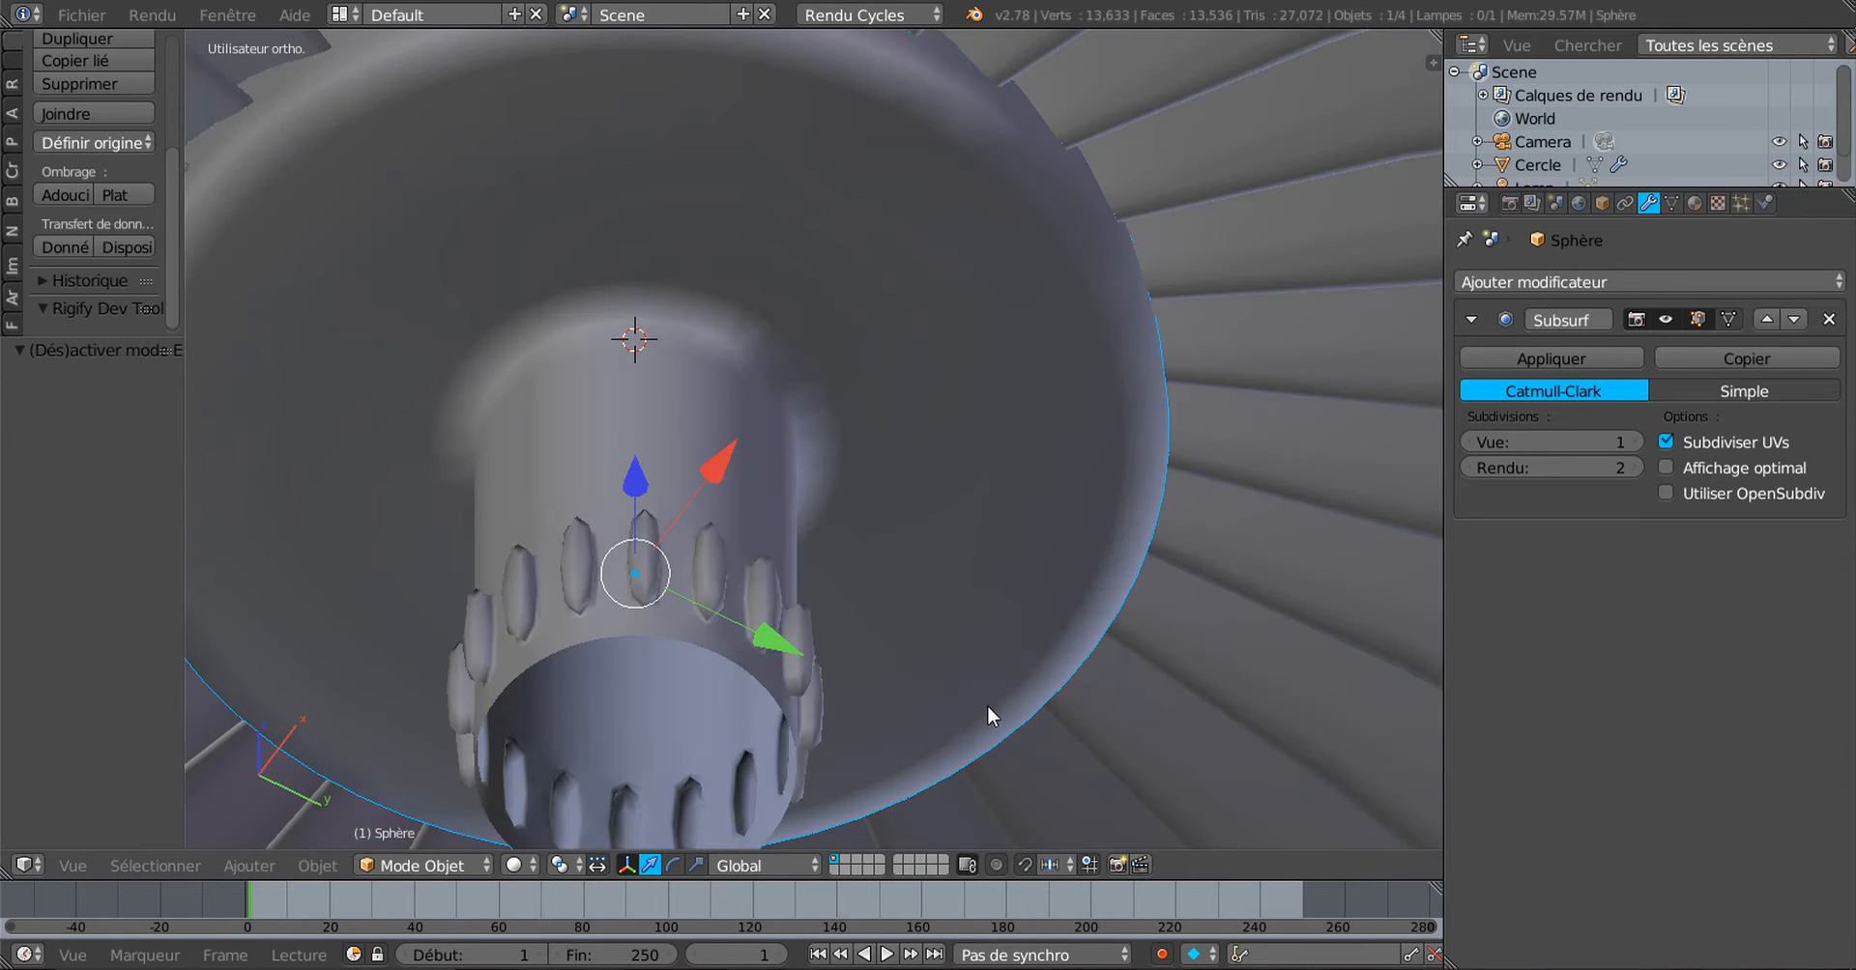
pyautogui.click(1626, 443)
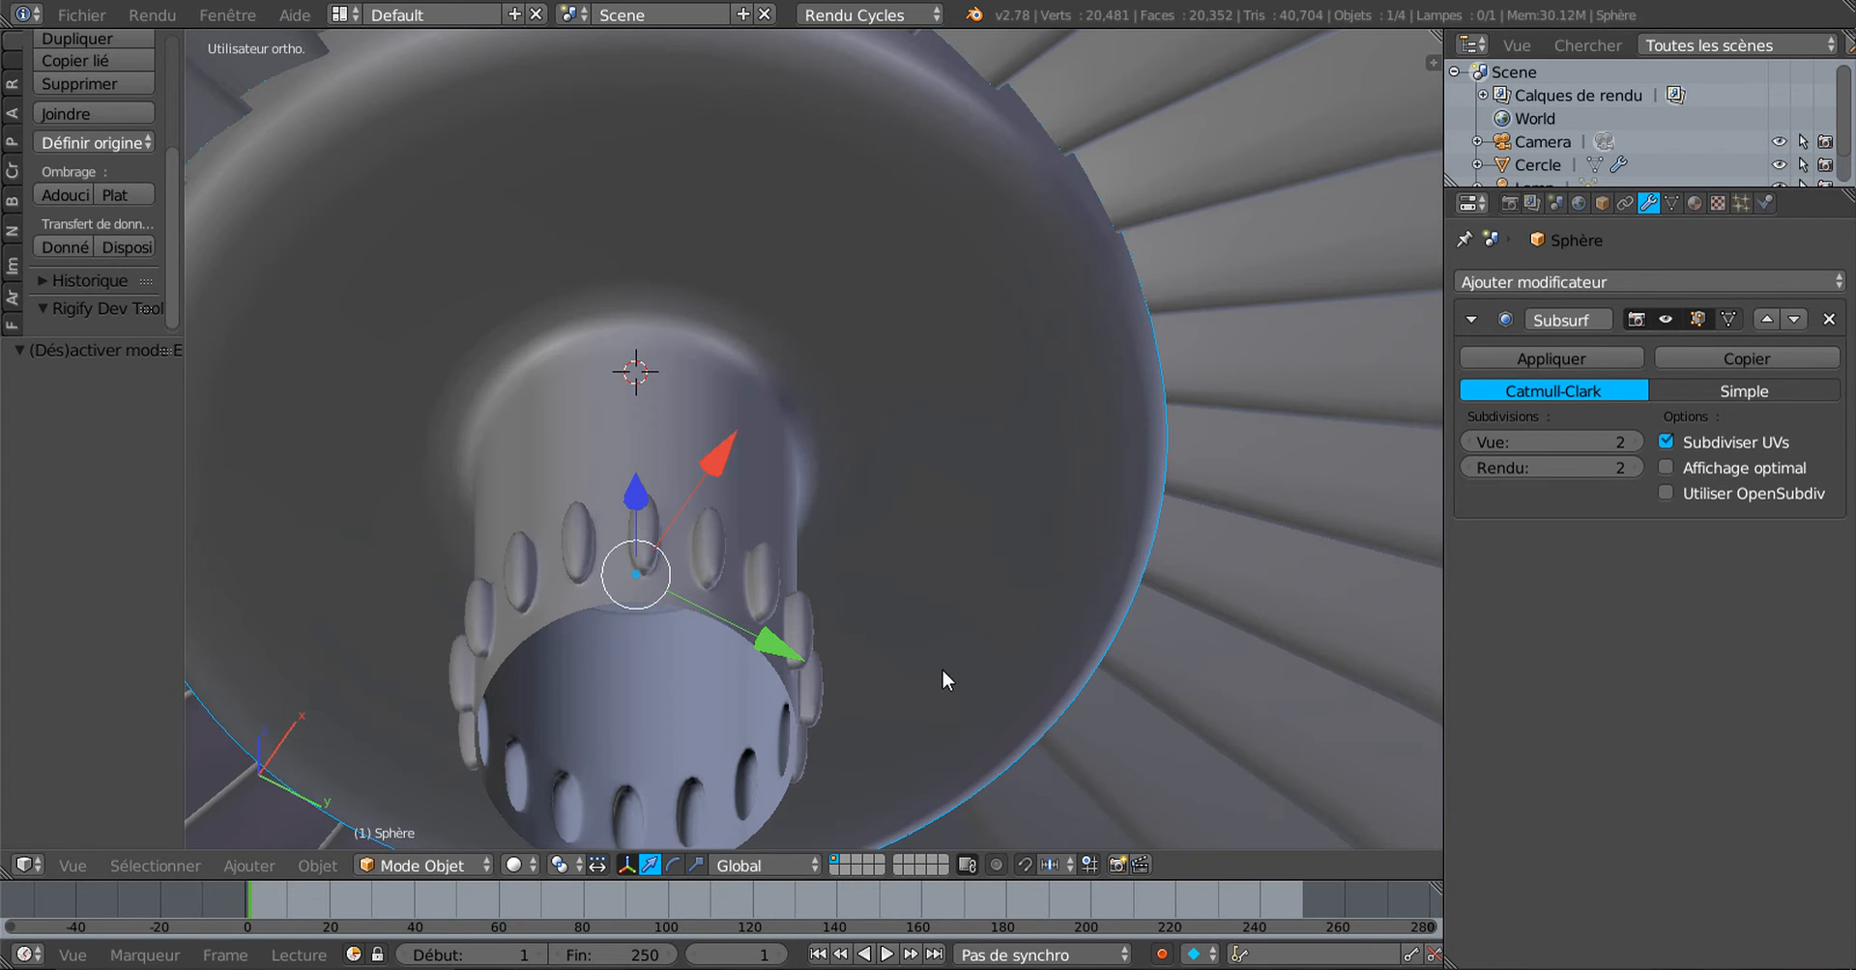
pyautogui.moveTo(942, 668); pyautogui.dragTo(924, 747, button='middle')
pyautogui.moveTo(809, 769); pyautogui.dragTo(828, 713, button='middle')
# Step: Extrude the outer tooth faces with a very slight outward scale to sharpen their edges and check the shaft in Object mode
pyautogui.press('Tab')
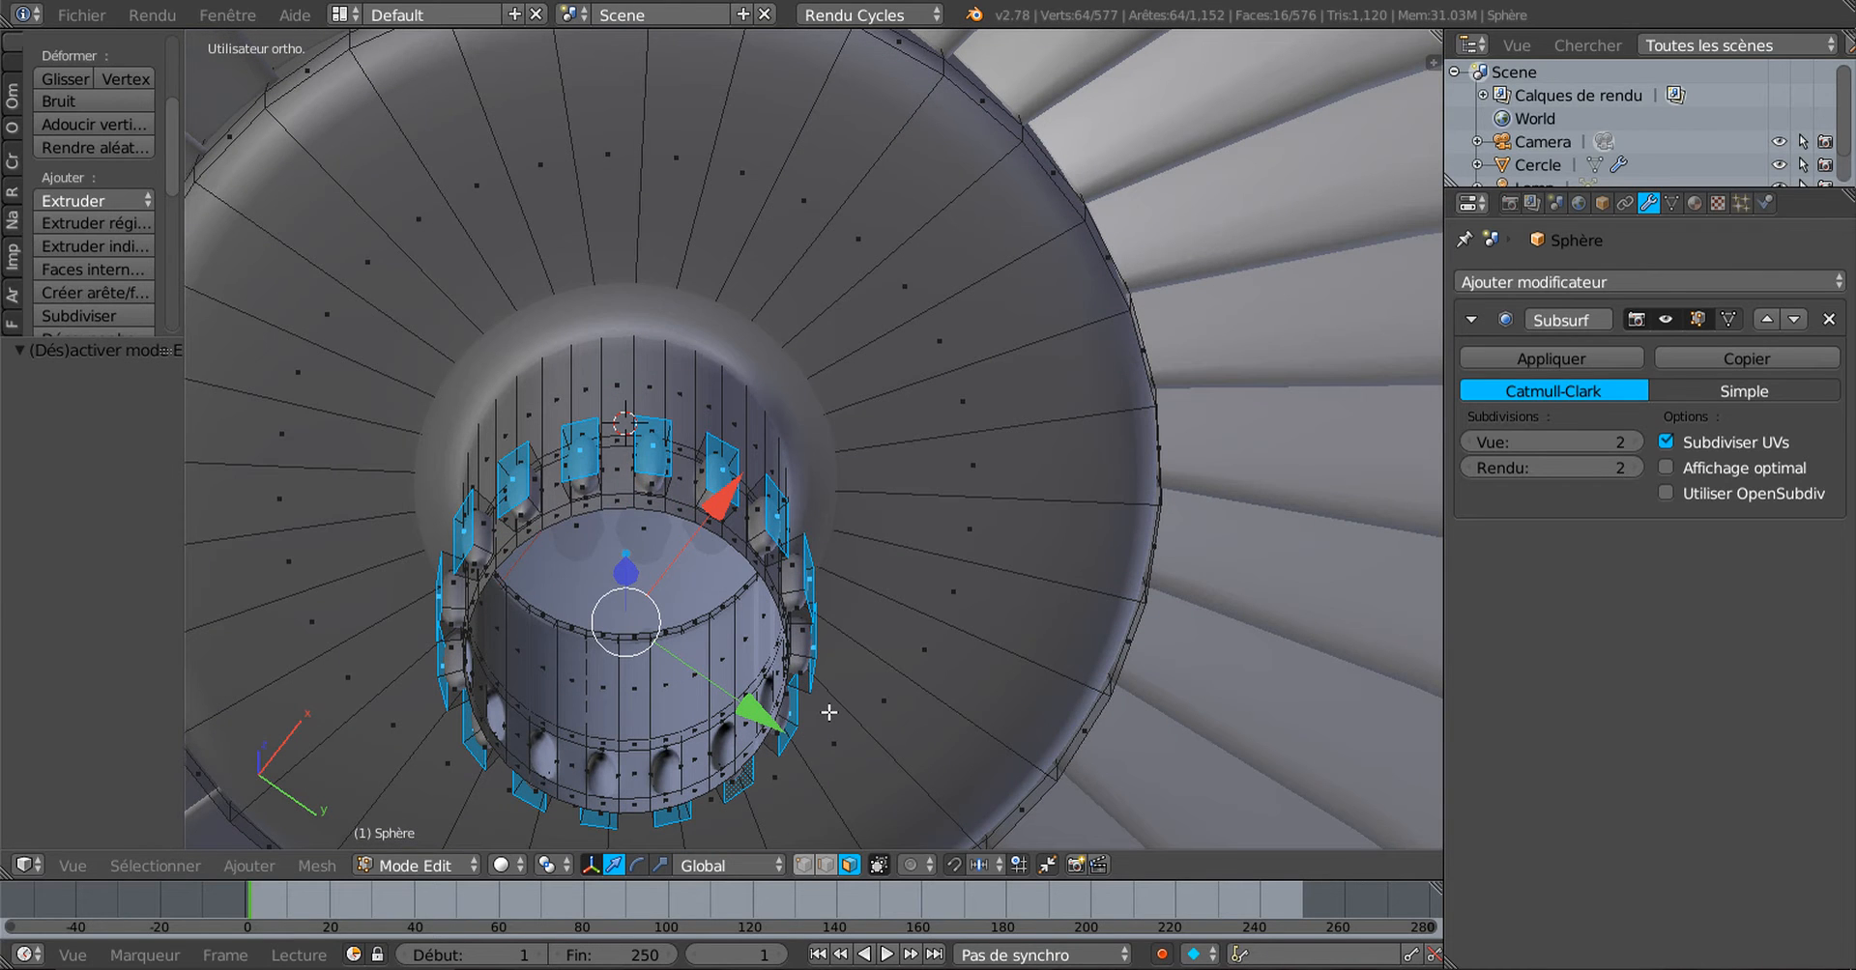
pyautogui.press('e')
pyautogui.press('s')
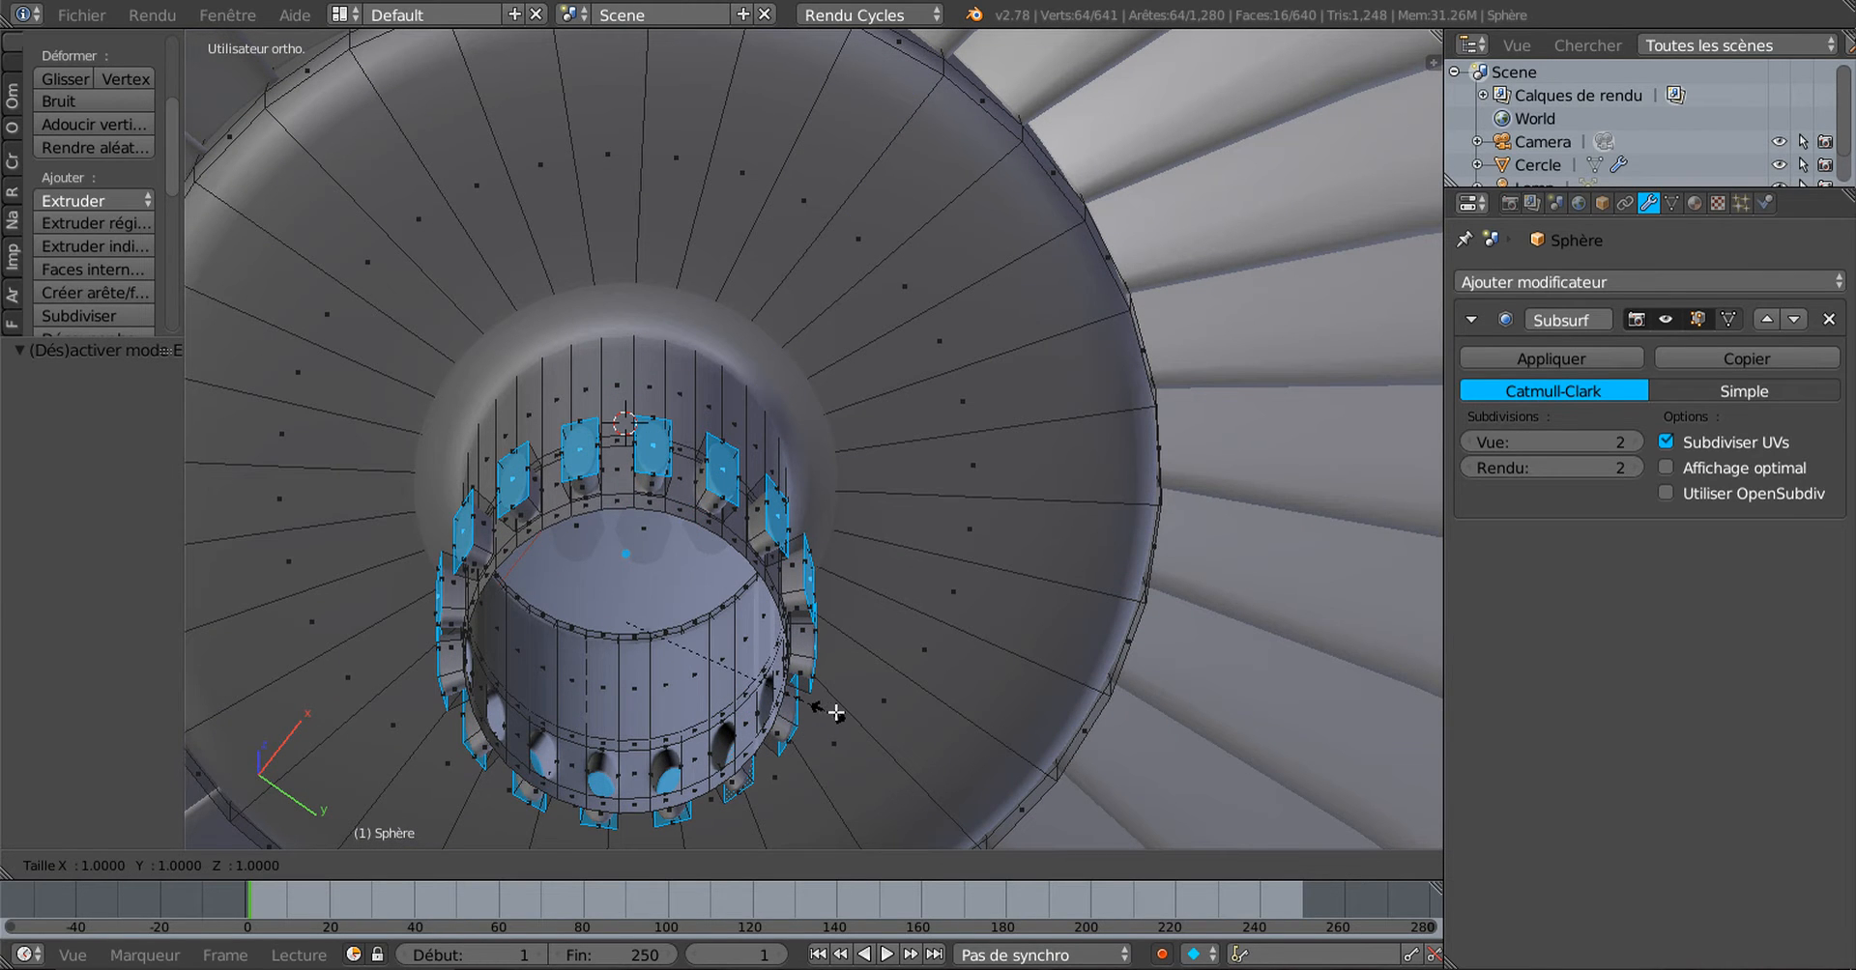
pyautogui.click(842, 713)
pyautogui.press('Tab')
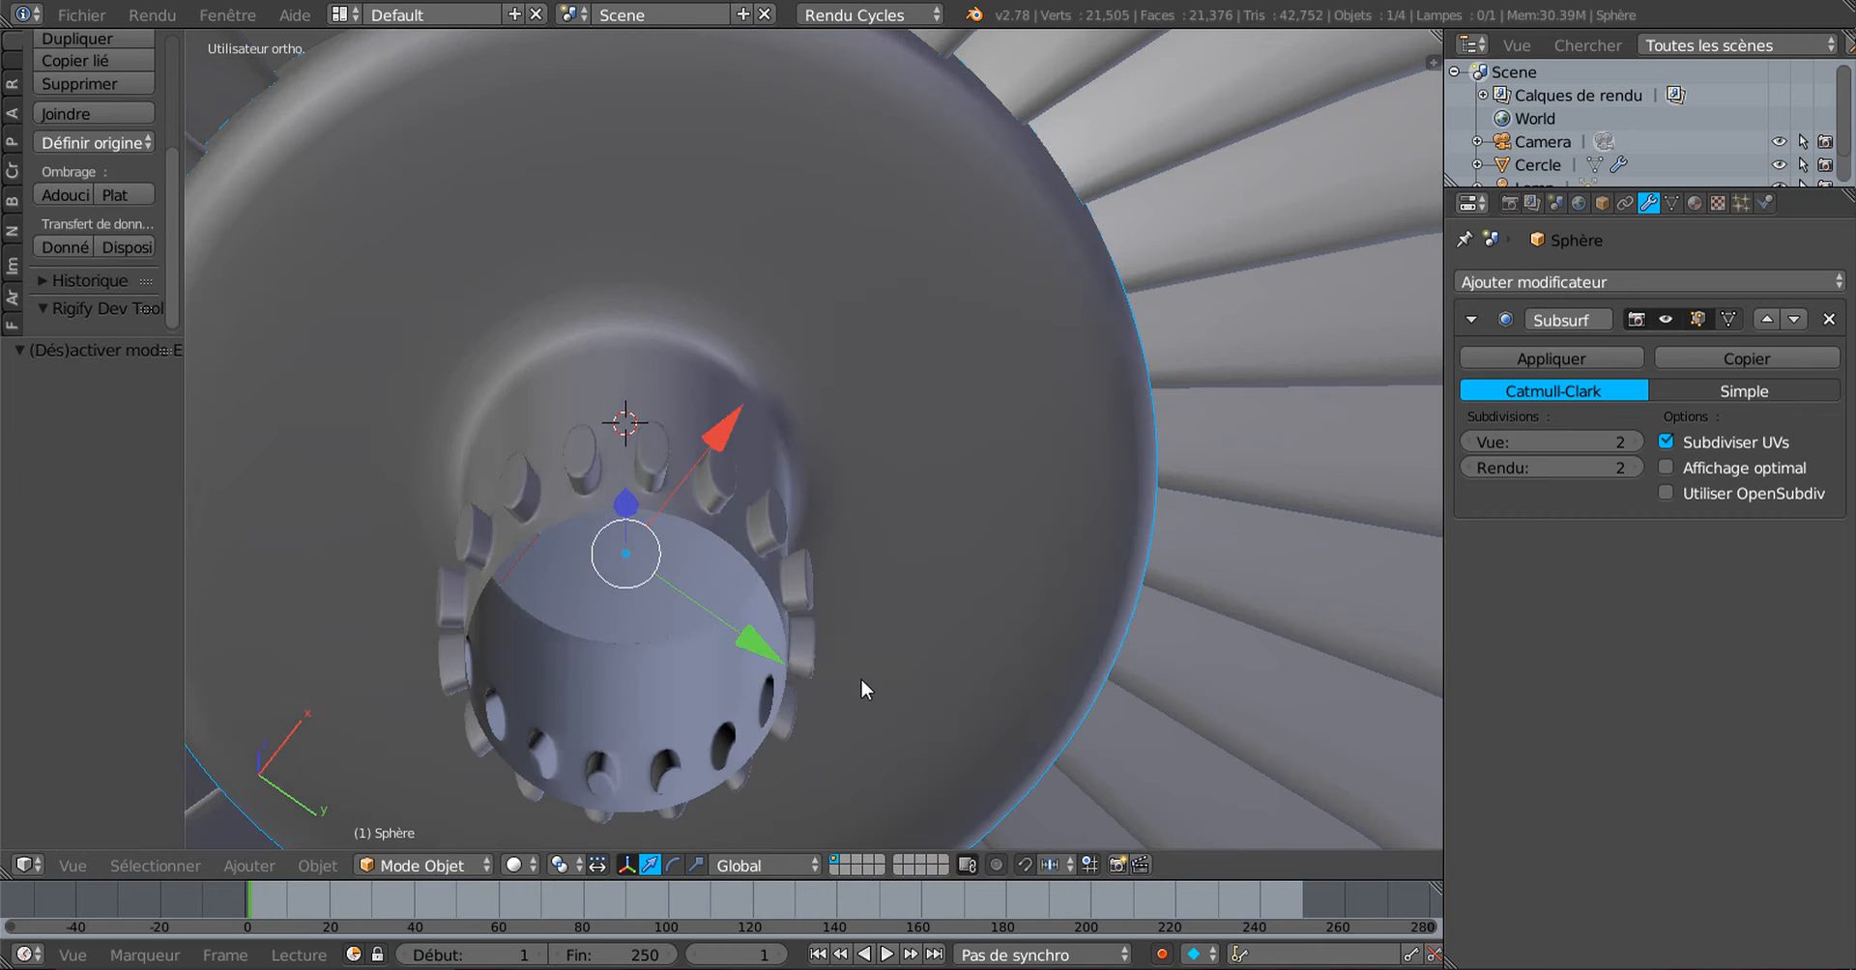
pyautogui.moveTo(860, 678); pyautogui.dragTo(881, 780, button='middle')
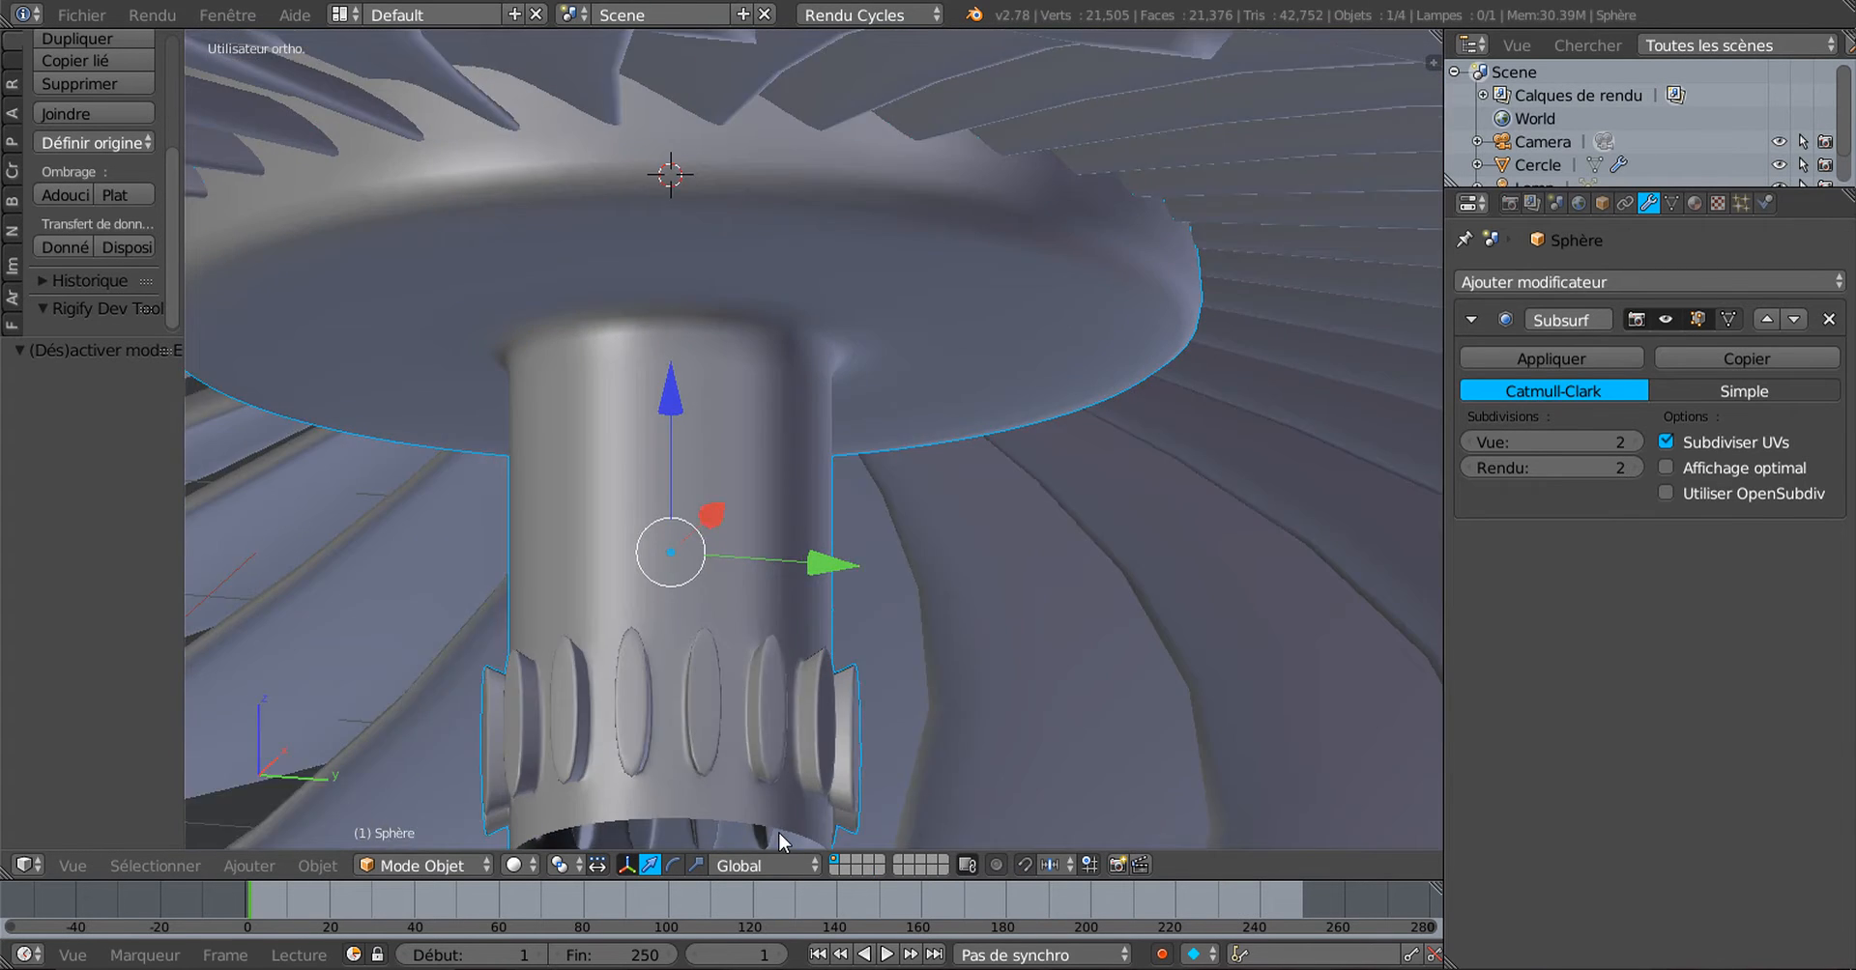
pyautogui.moveTo(779, 831); pyautogui.dragTo(757, 711, button='middle')
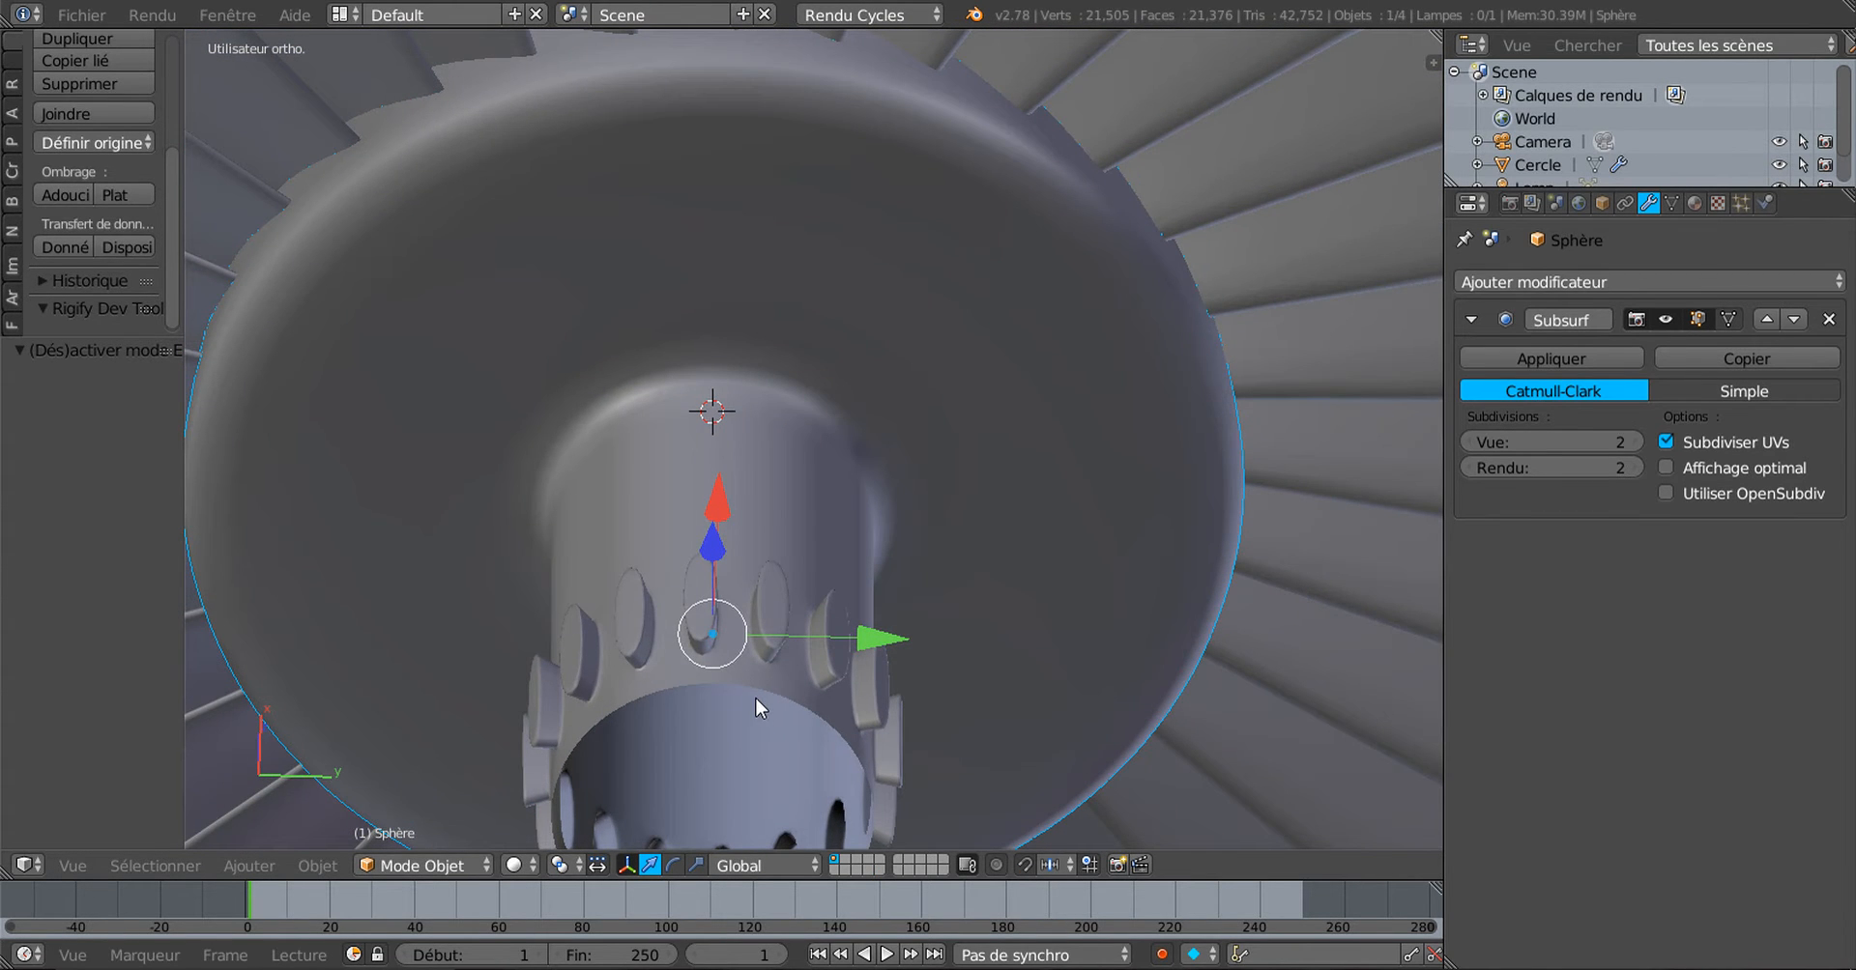
# Step: Extrude the outer tooth faces once more and scale them outward to 1.087
pyautogui.press('Tab')
pyautogui.scroll(3, 791, 671)
pyautogui.hotkey('ctrl', 'r')
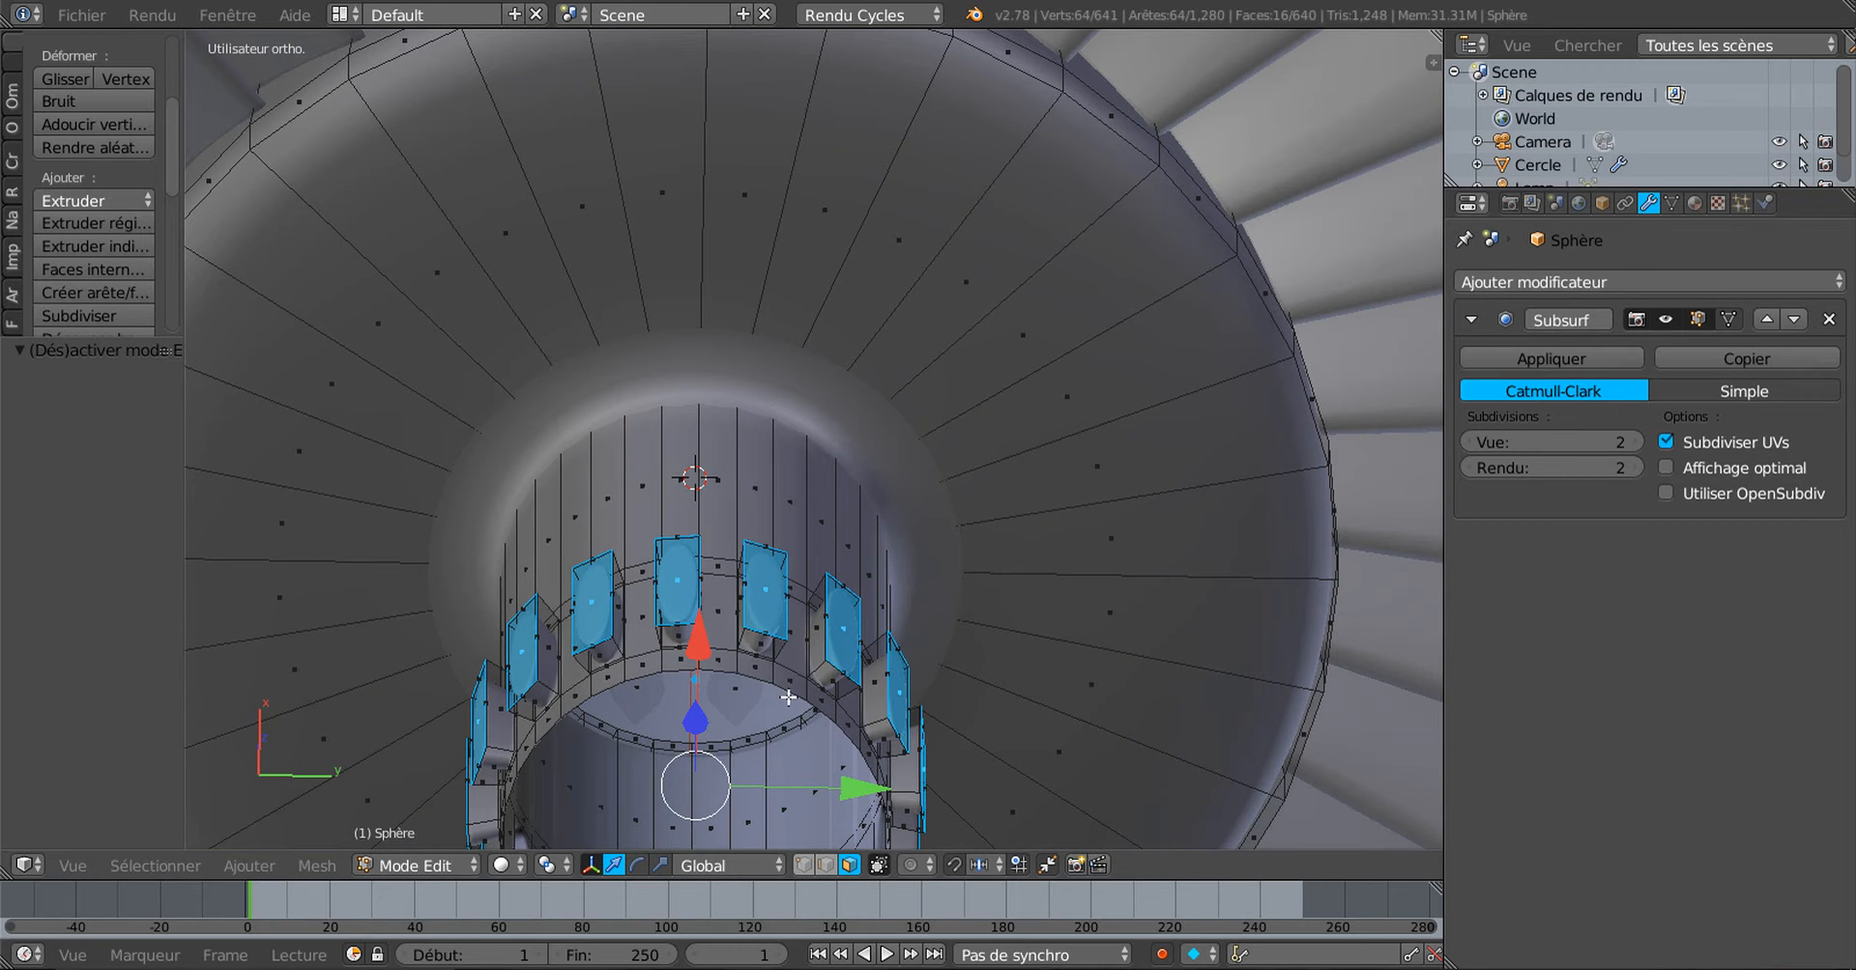
pyautogui.click(789, 694)
pyautogui.press('s')
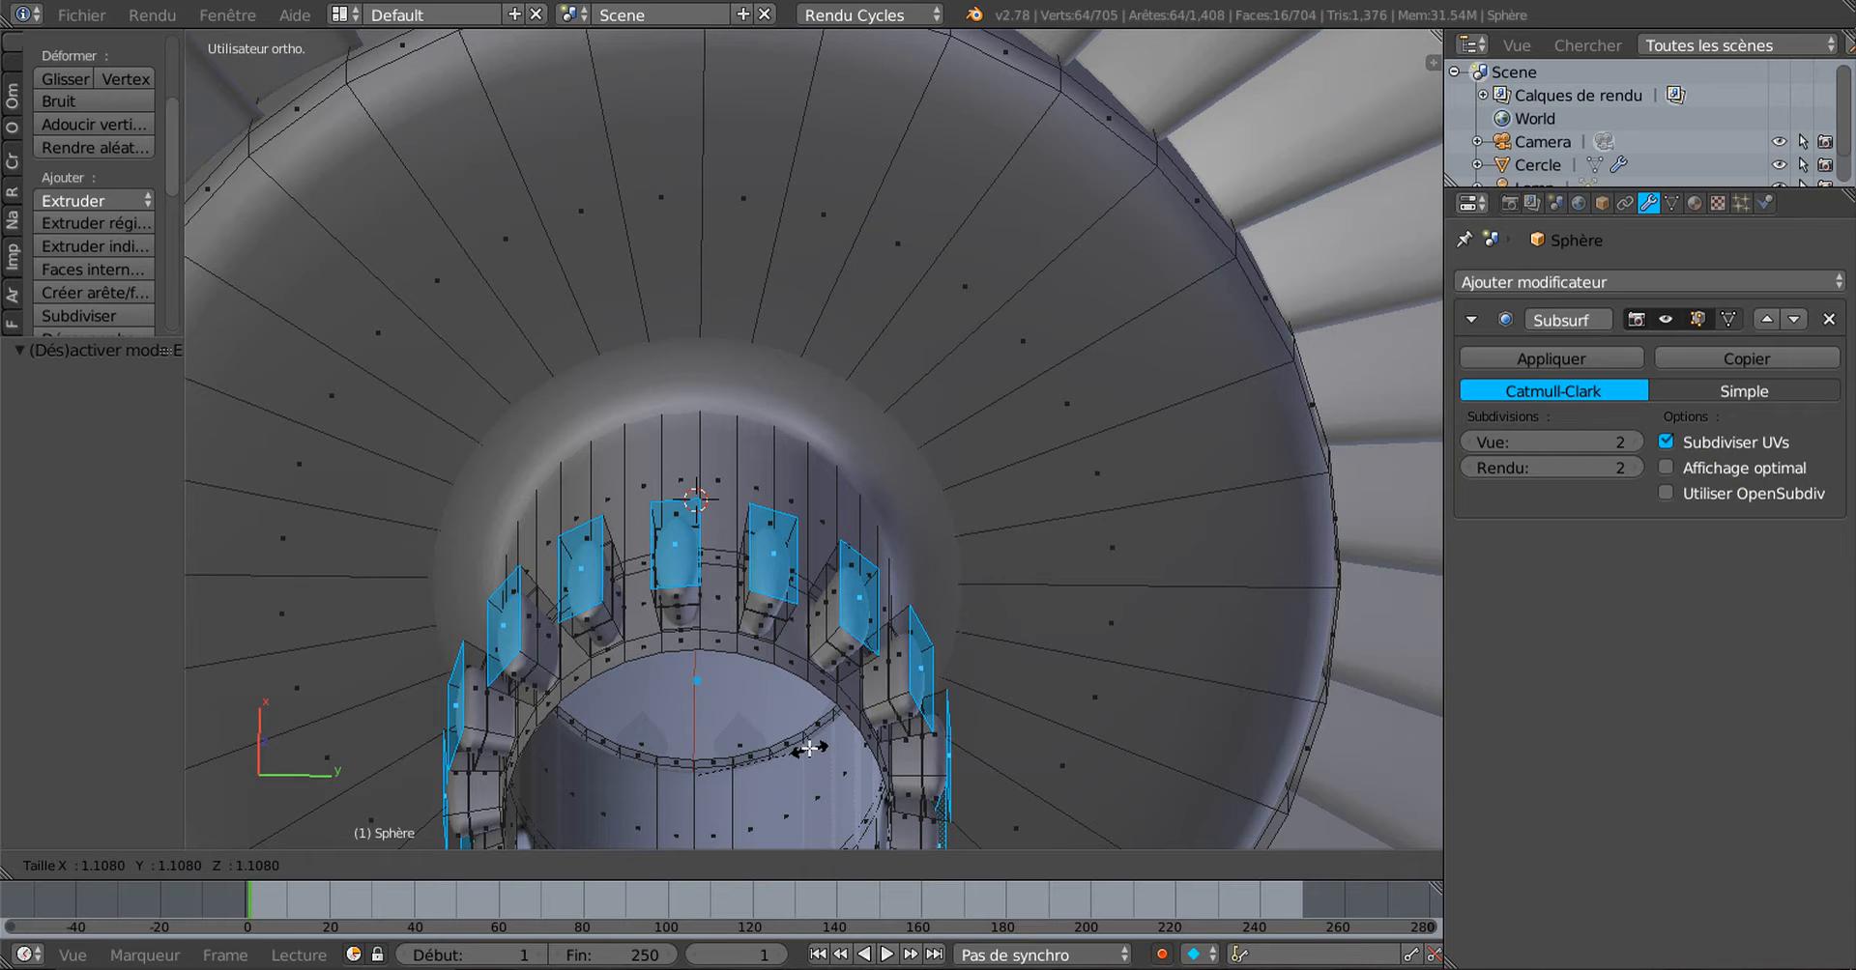
pyautogui.click(807, 744)
pyautogui.scroll(-1, 807, 744)
pyautogui.scroll(-1, 807, 744)
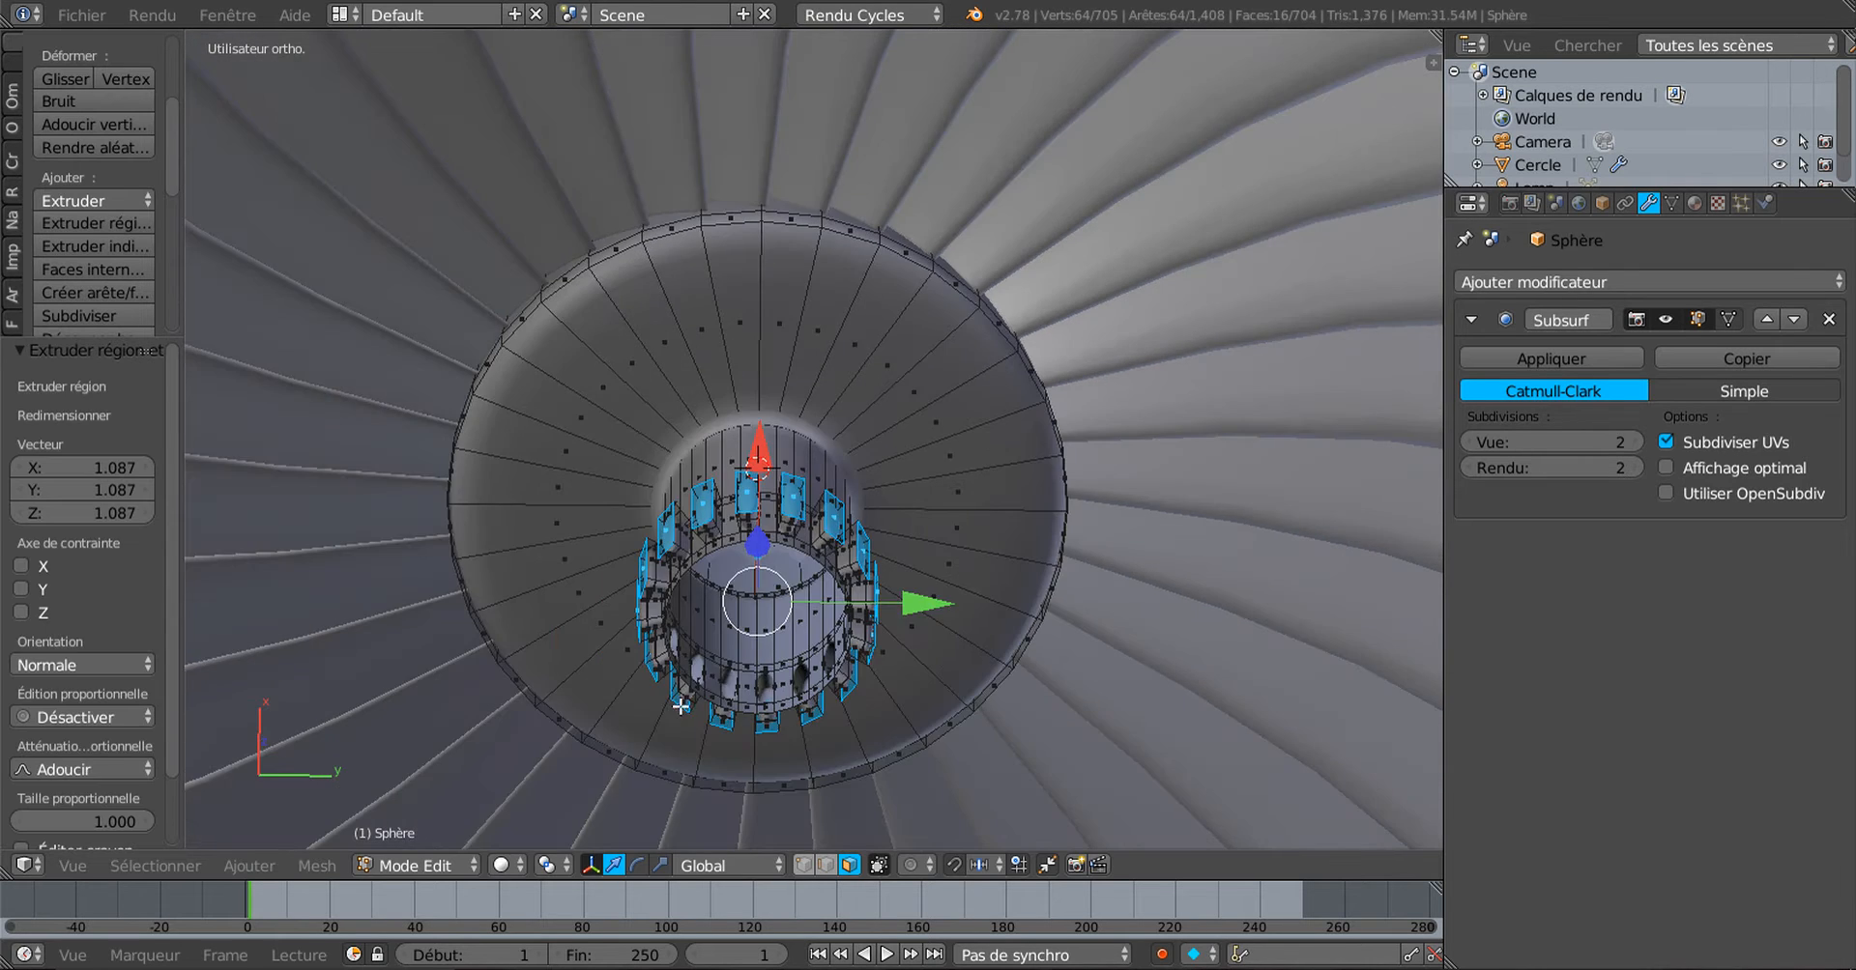
# Step: Scale the outer tooth faces to 0.752 along Z to taper the tooth ends
pyautogui.moveTo(808, 745); pyautogui.dragTo(888, 402, button='middle')
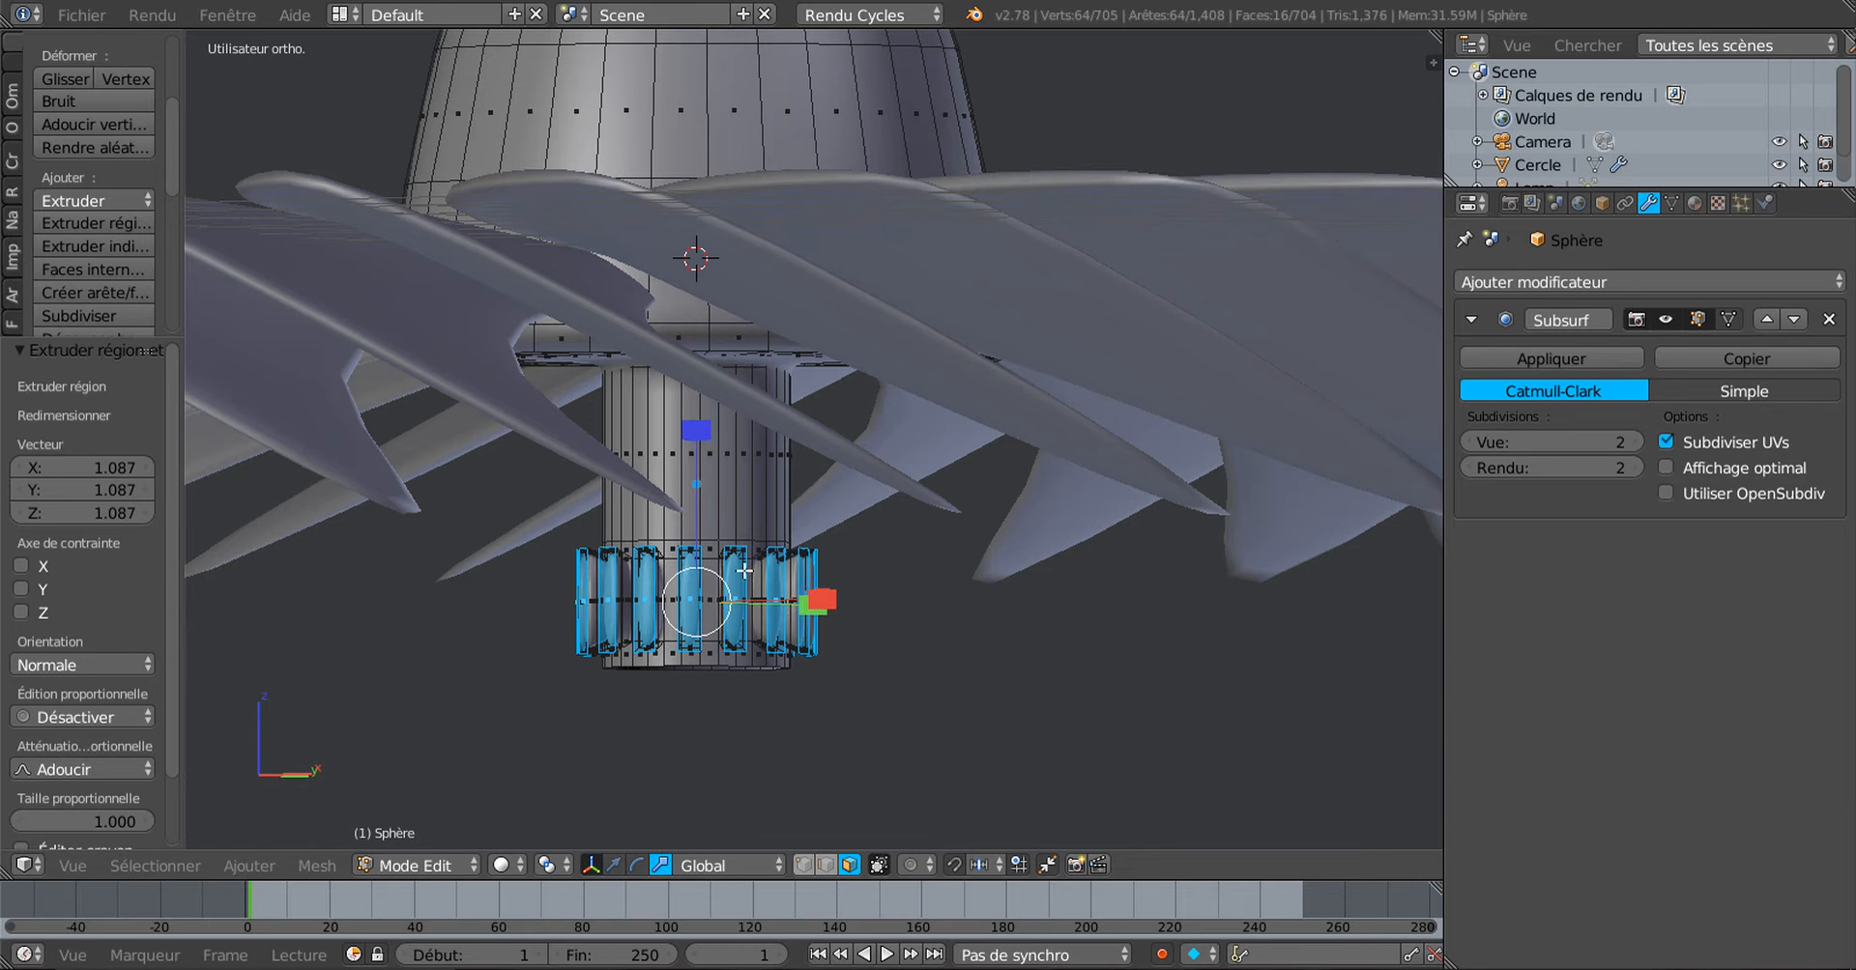
pyautogui.press('s')
pyautogui.press('z')
pyautogui.click(702, 479)
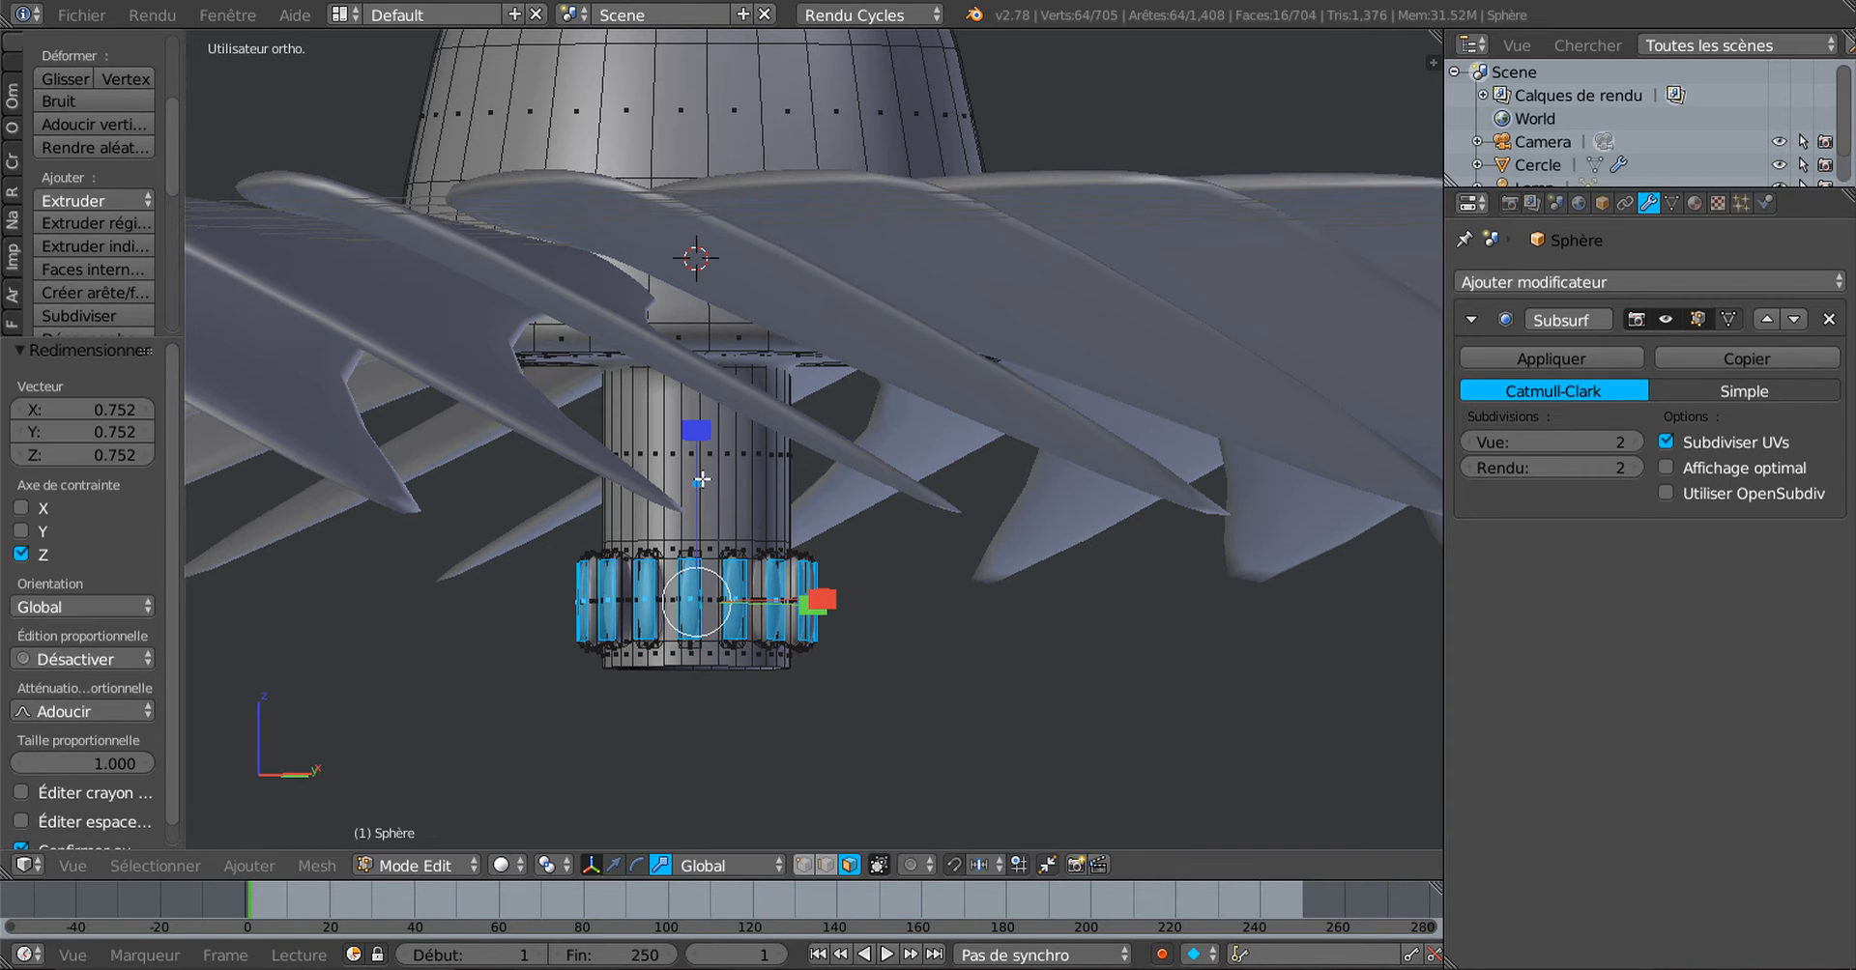
# Step: Shrink the outer tooth faces slightly further along Z and check the tapered teeth in Object mode
pyautogui.press('Tab')
pyautogui.moveTo(710, 488); pyautogui.dragTo(719, 525, button='middle')
pyautogui.press('Tab')
pyautogui.moveTo(704, 421); pyautogui.dragTo(706, 451)
pyautogui.press('Tab')
pyautogui.moveTo(818, 634); pyautogui.dragTo(693, 681, button='middle')
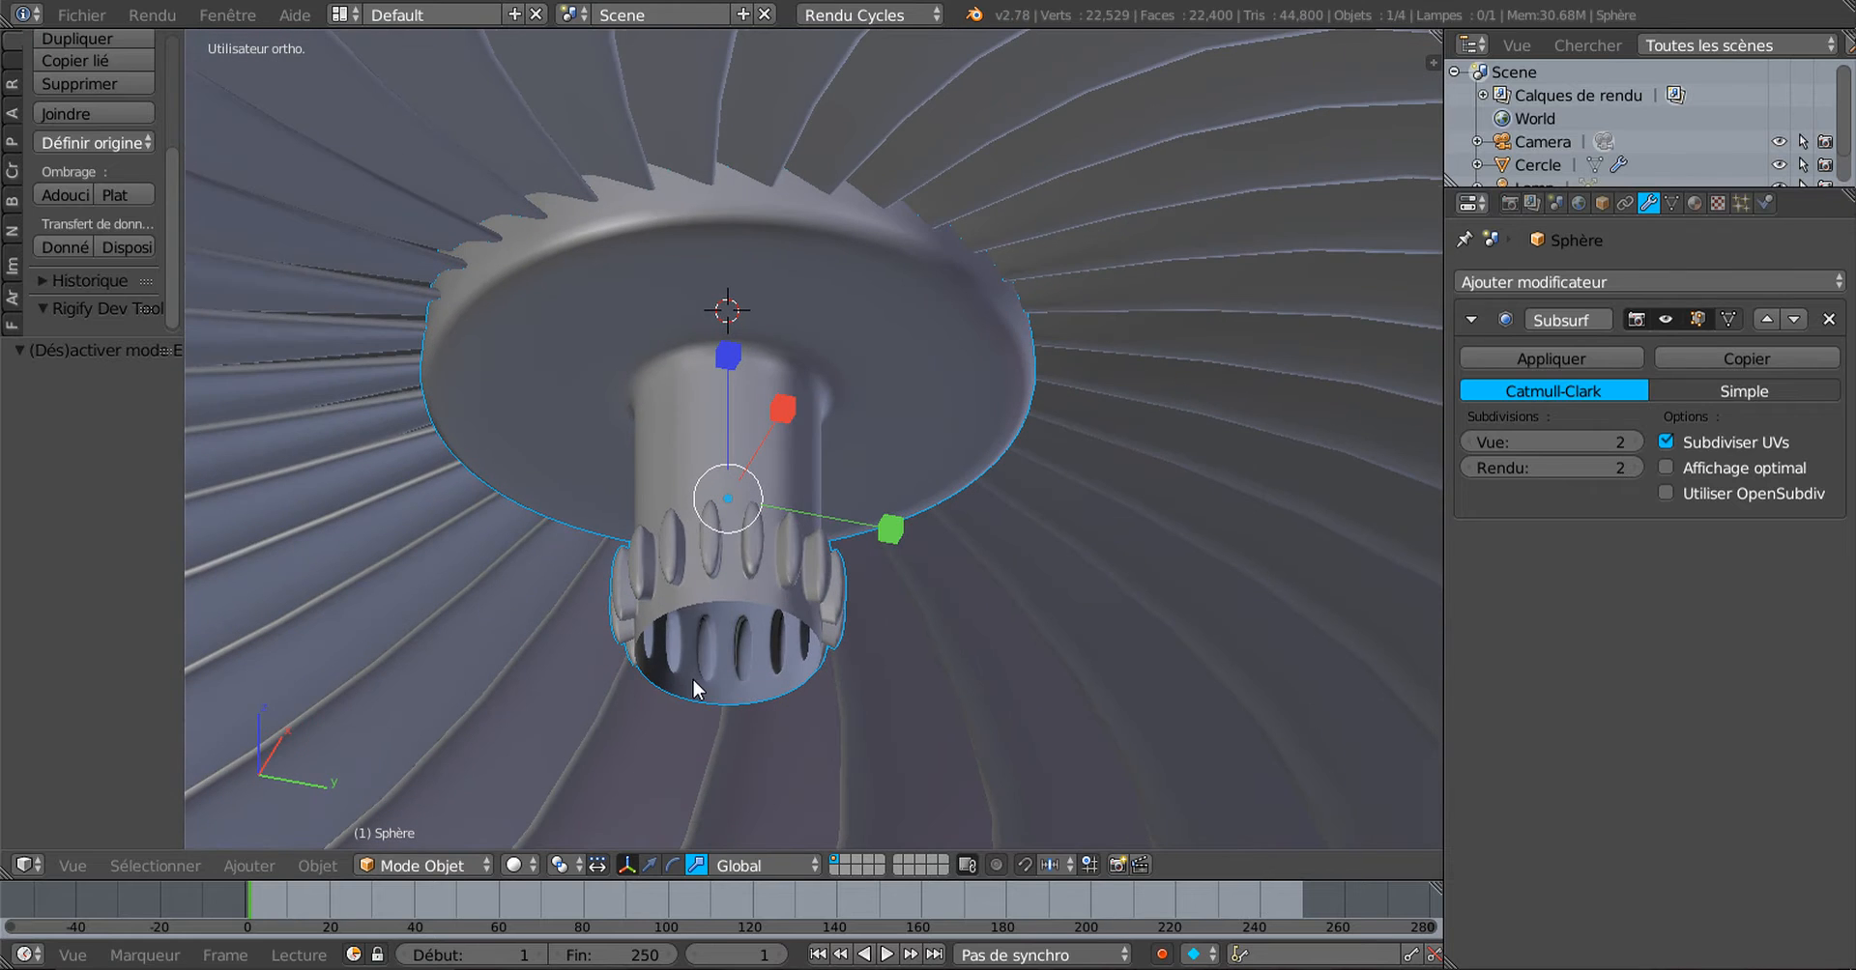
# Step: Add an edge loop around the shaft teeth in front view, slid toward their lower ends with a factor of -0.880
pyautogui.press('KP_7')
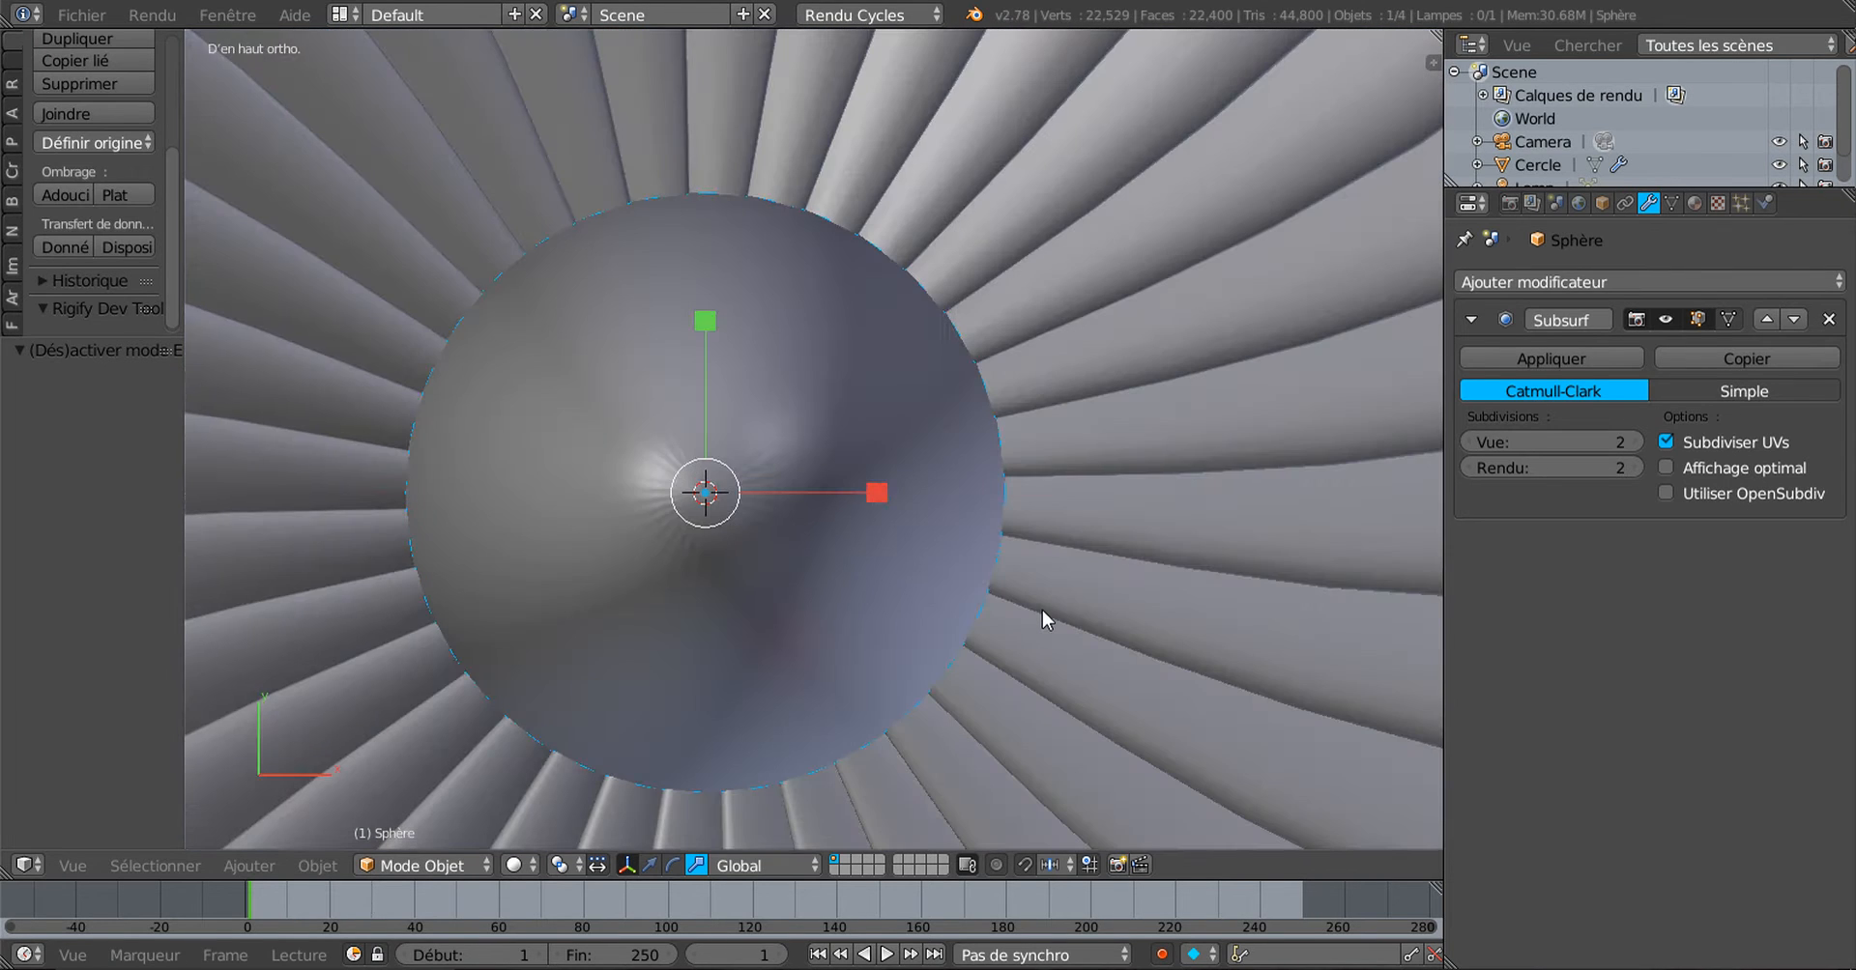
pyautogui.press('KP_1')
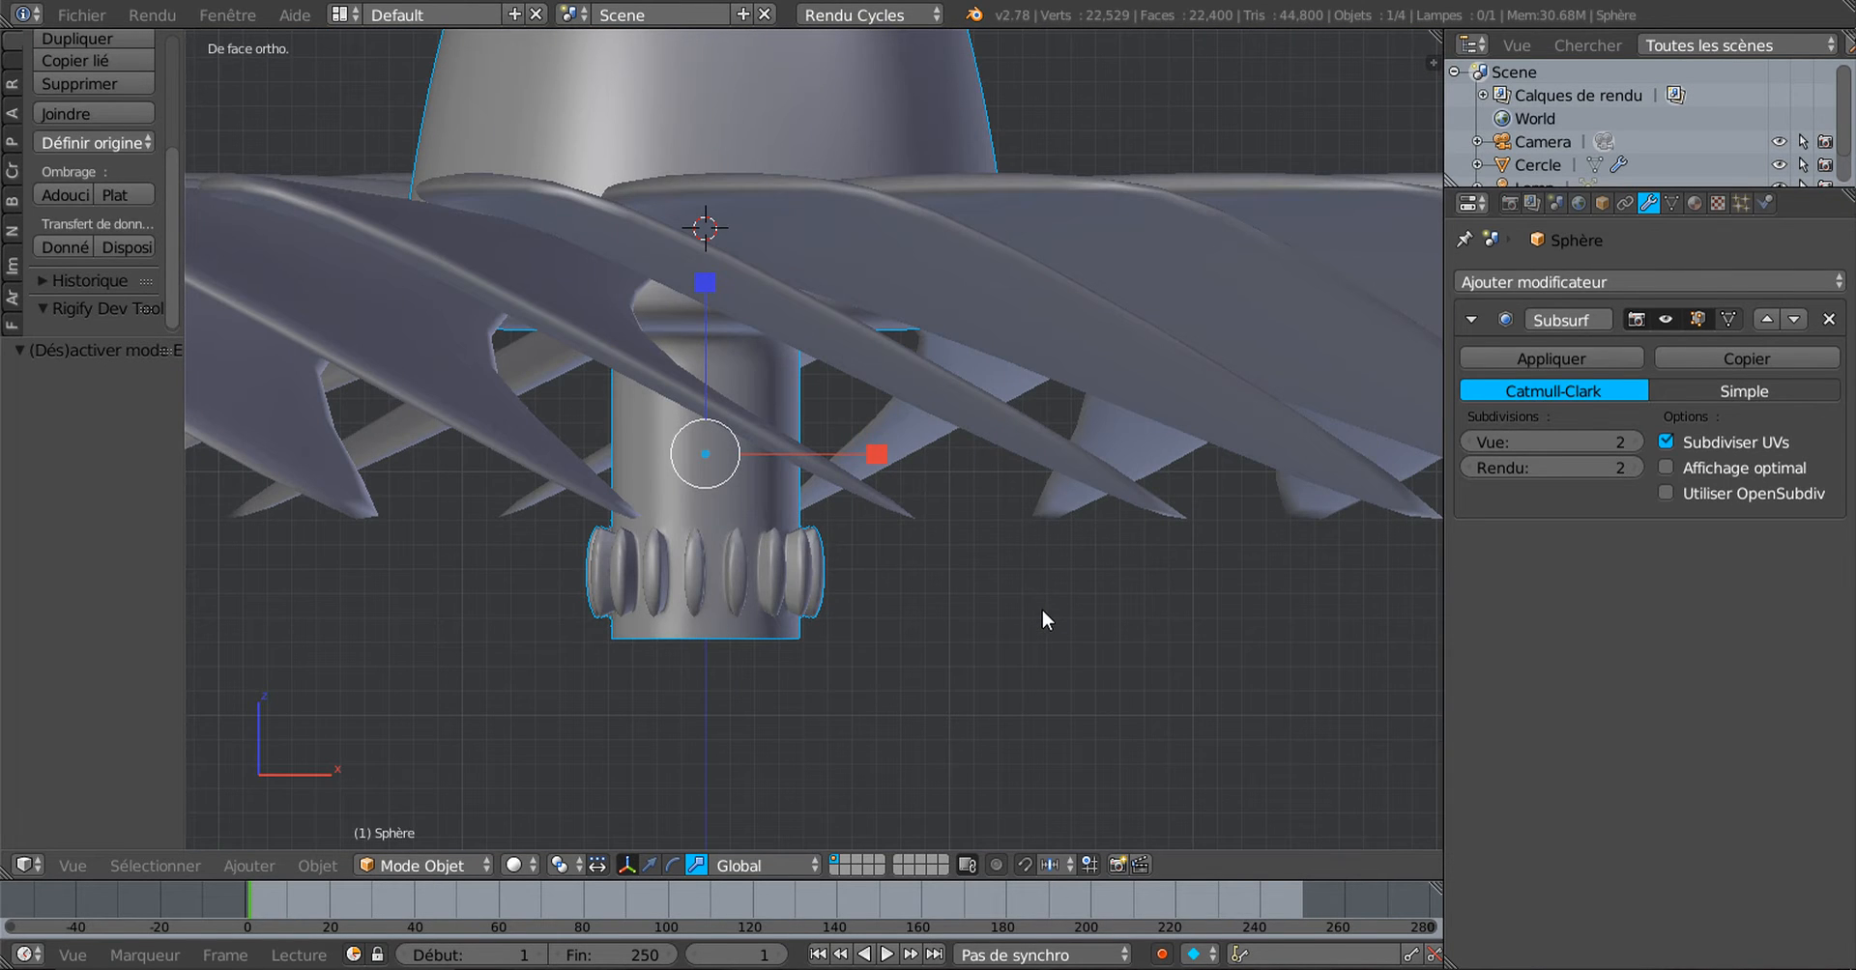
pyautogui.press('Tab')
pyautogui.scroll(1, 777, 639)
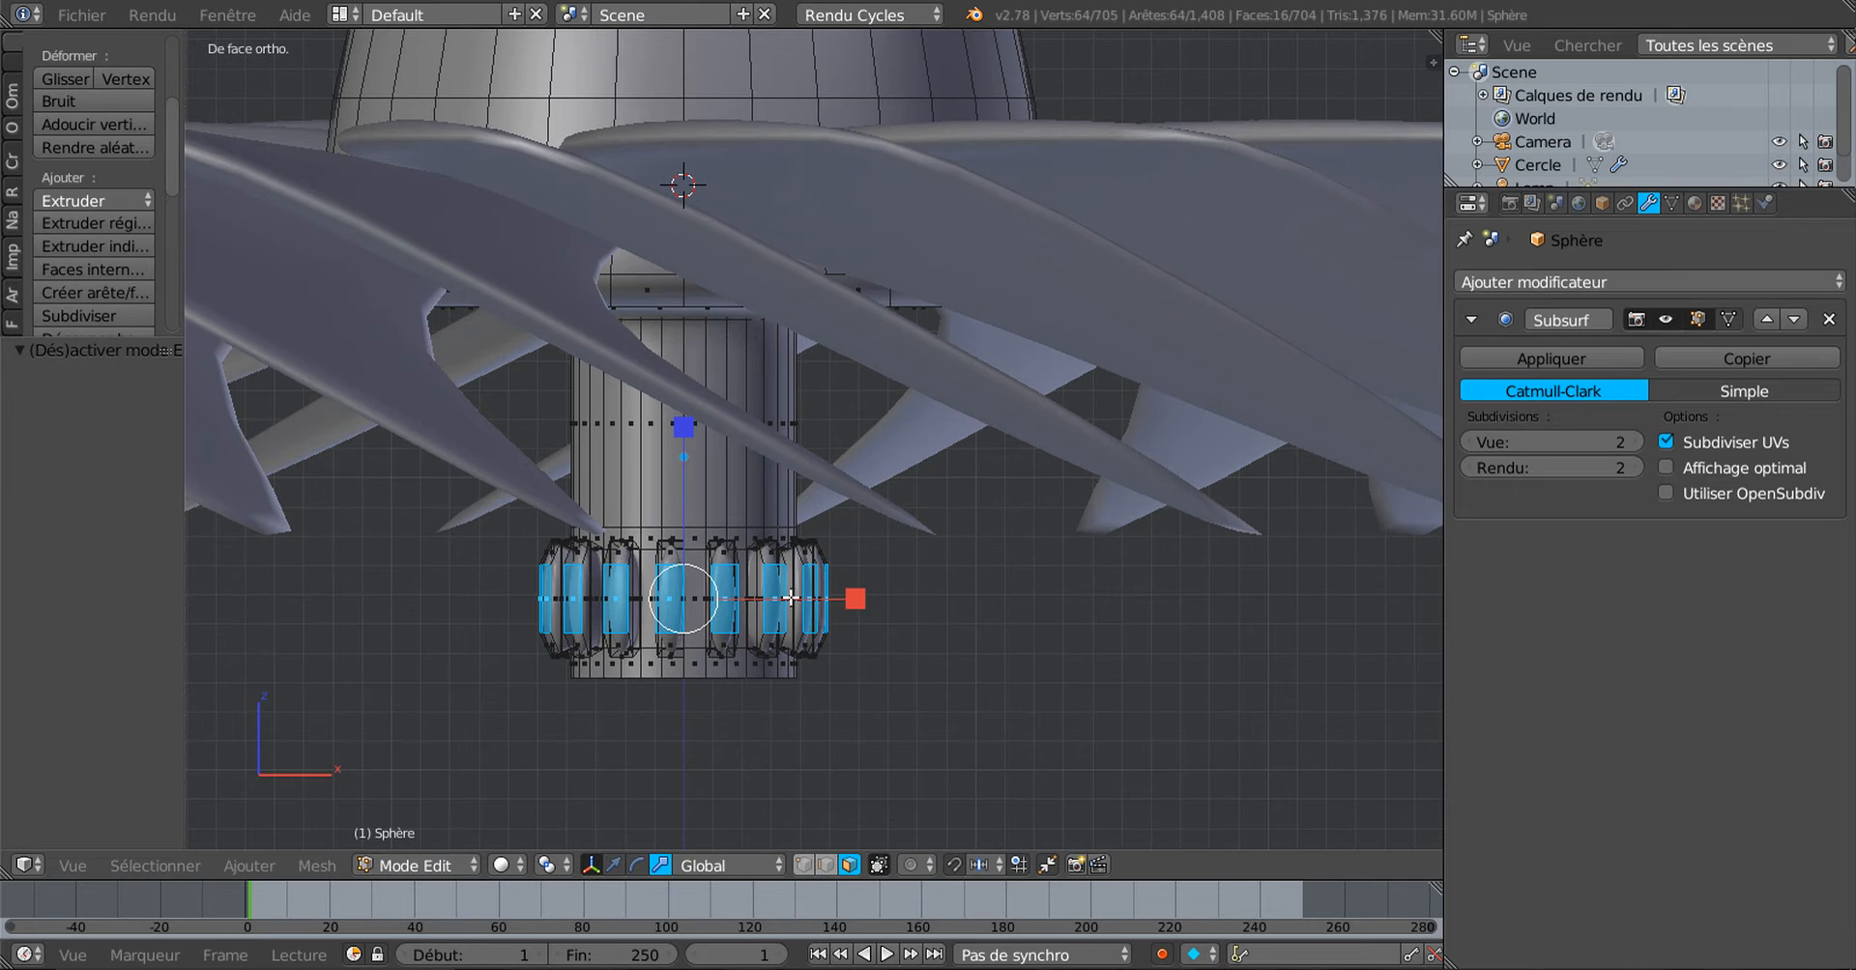
pyautogui.hotkey('ctrl', 'r')
pyautogui.click(792, 601)
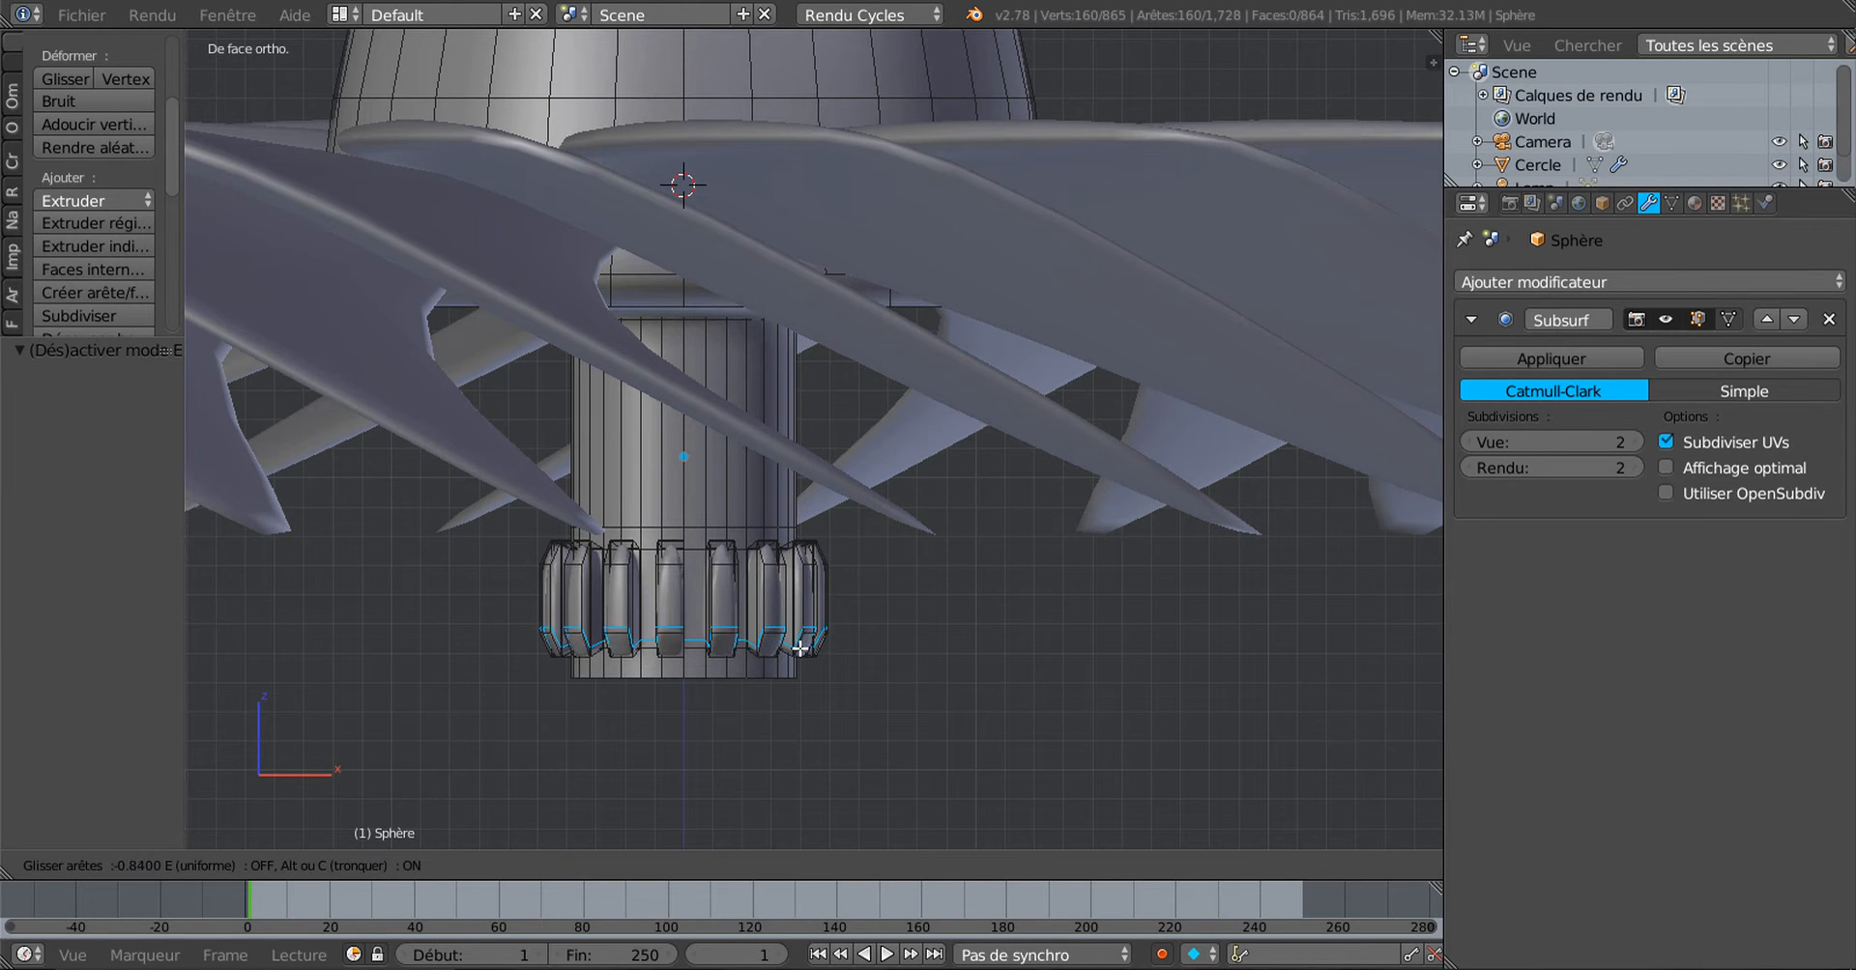
pyautogui.click(802, 638)
# Step: Add a second edge loop around the teeth, slid toward their upper ends with a factor of -0.889, and check the shaft in Object mode
pyautogui.hotkey('ctrl', 'r')
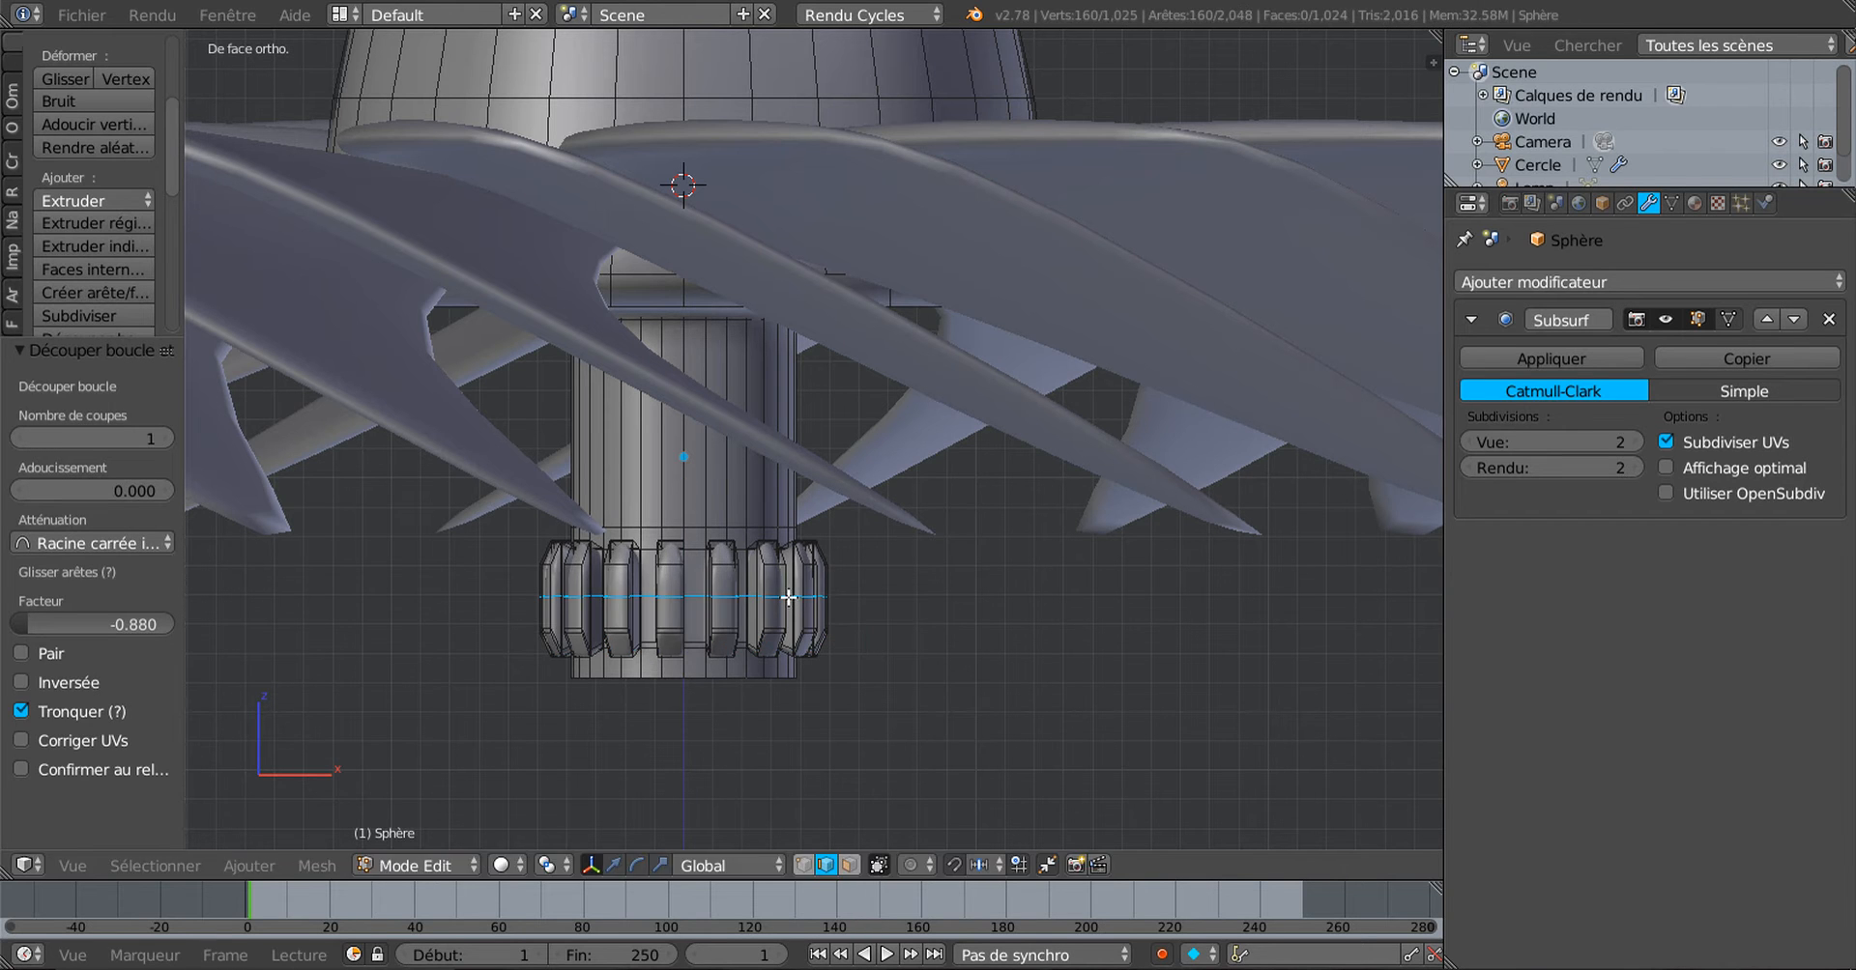
pyautogui.click(791, 580)
pyautogui.click(794, 568)
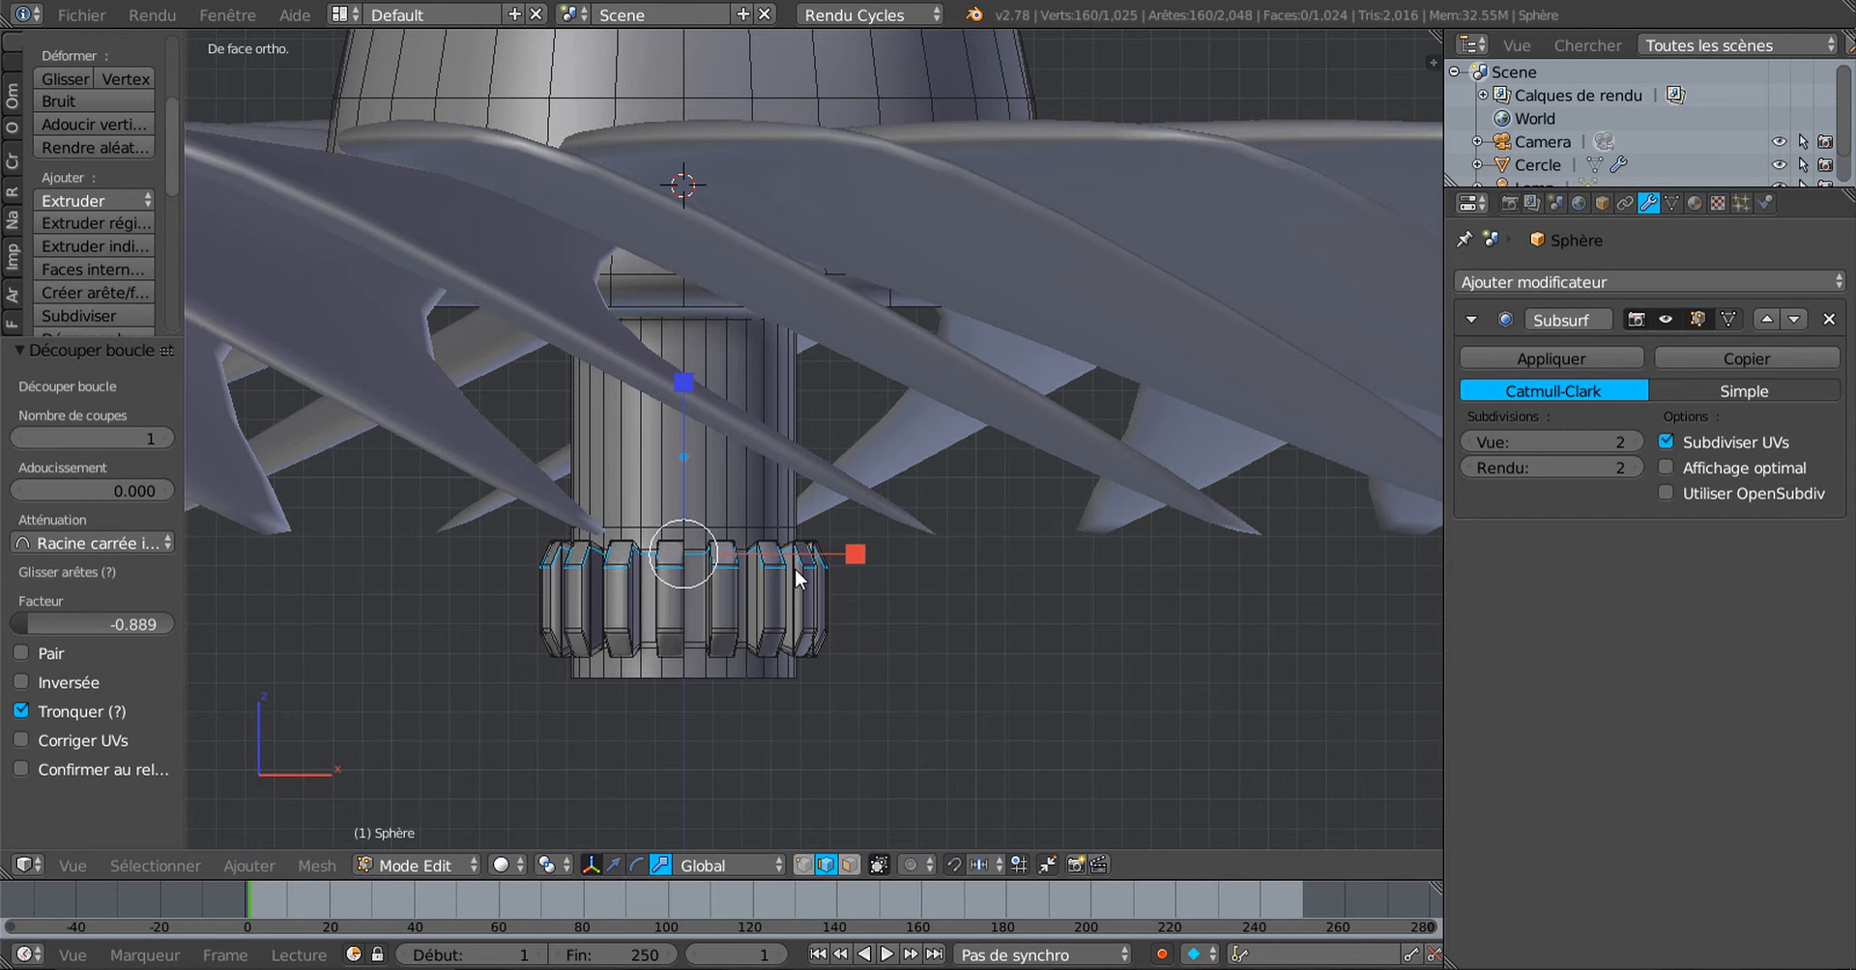
pyautogui.press('Tab')
pyautogui.moveTo(795, 569); pyautogui.dragTo(902, 448, button='middle')
pyautogui.scroll(3, 973, 400)
# Step: Select the outer face of every tooth by selecting one in face mode and extending the selection to faces of similar perimeter
pyautogui.press('Tab')
pyautogui.scroll(1, 906, 437)
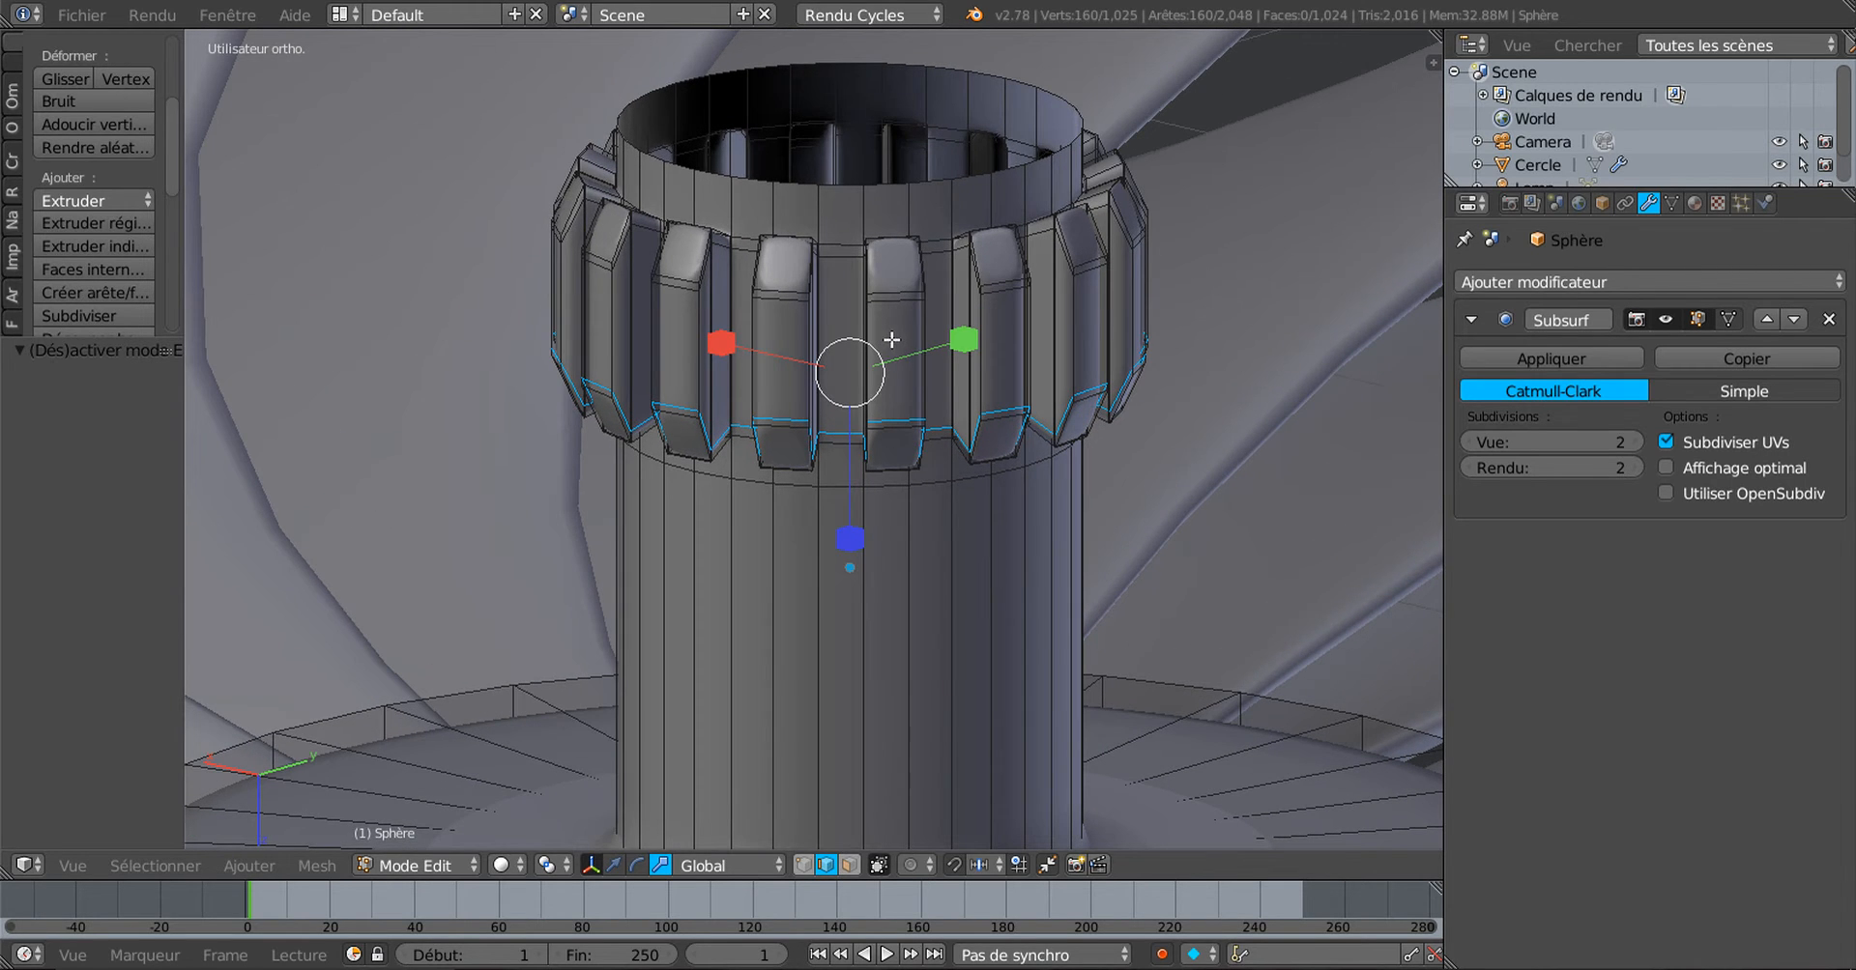
pyautogui.click(850, 865)
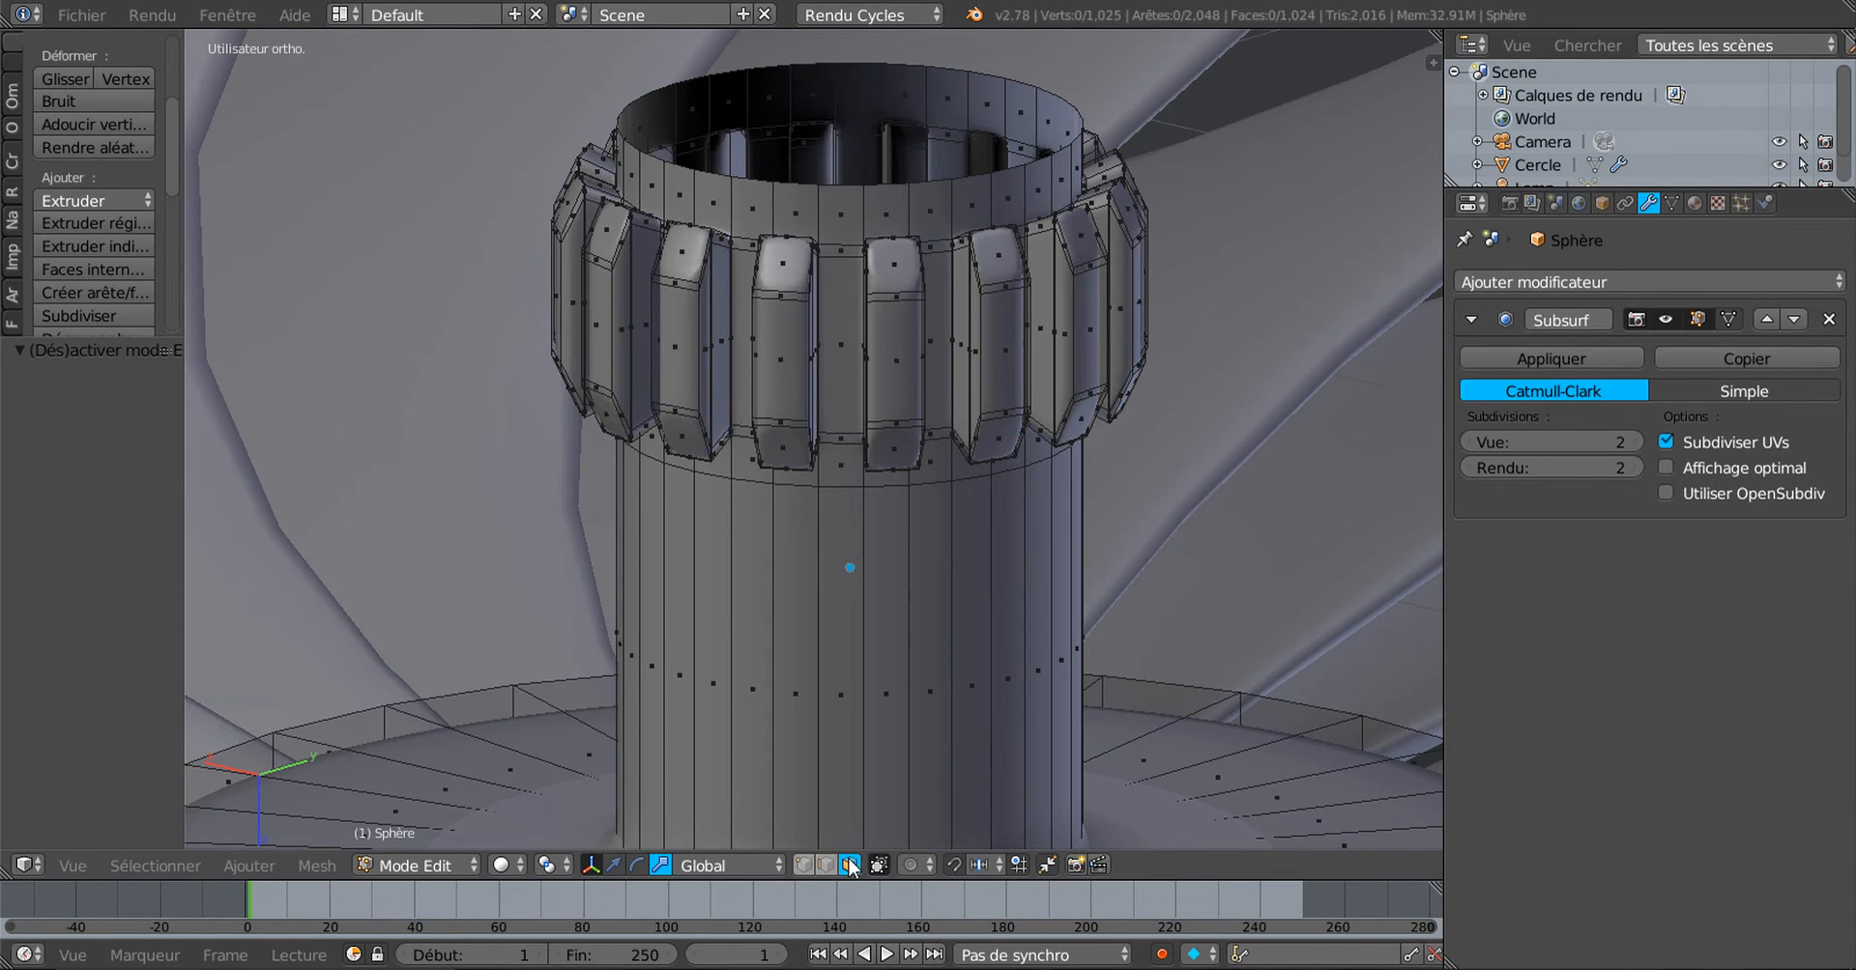
pyautogui.rightClick(895, 357)
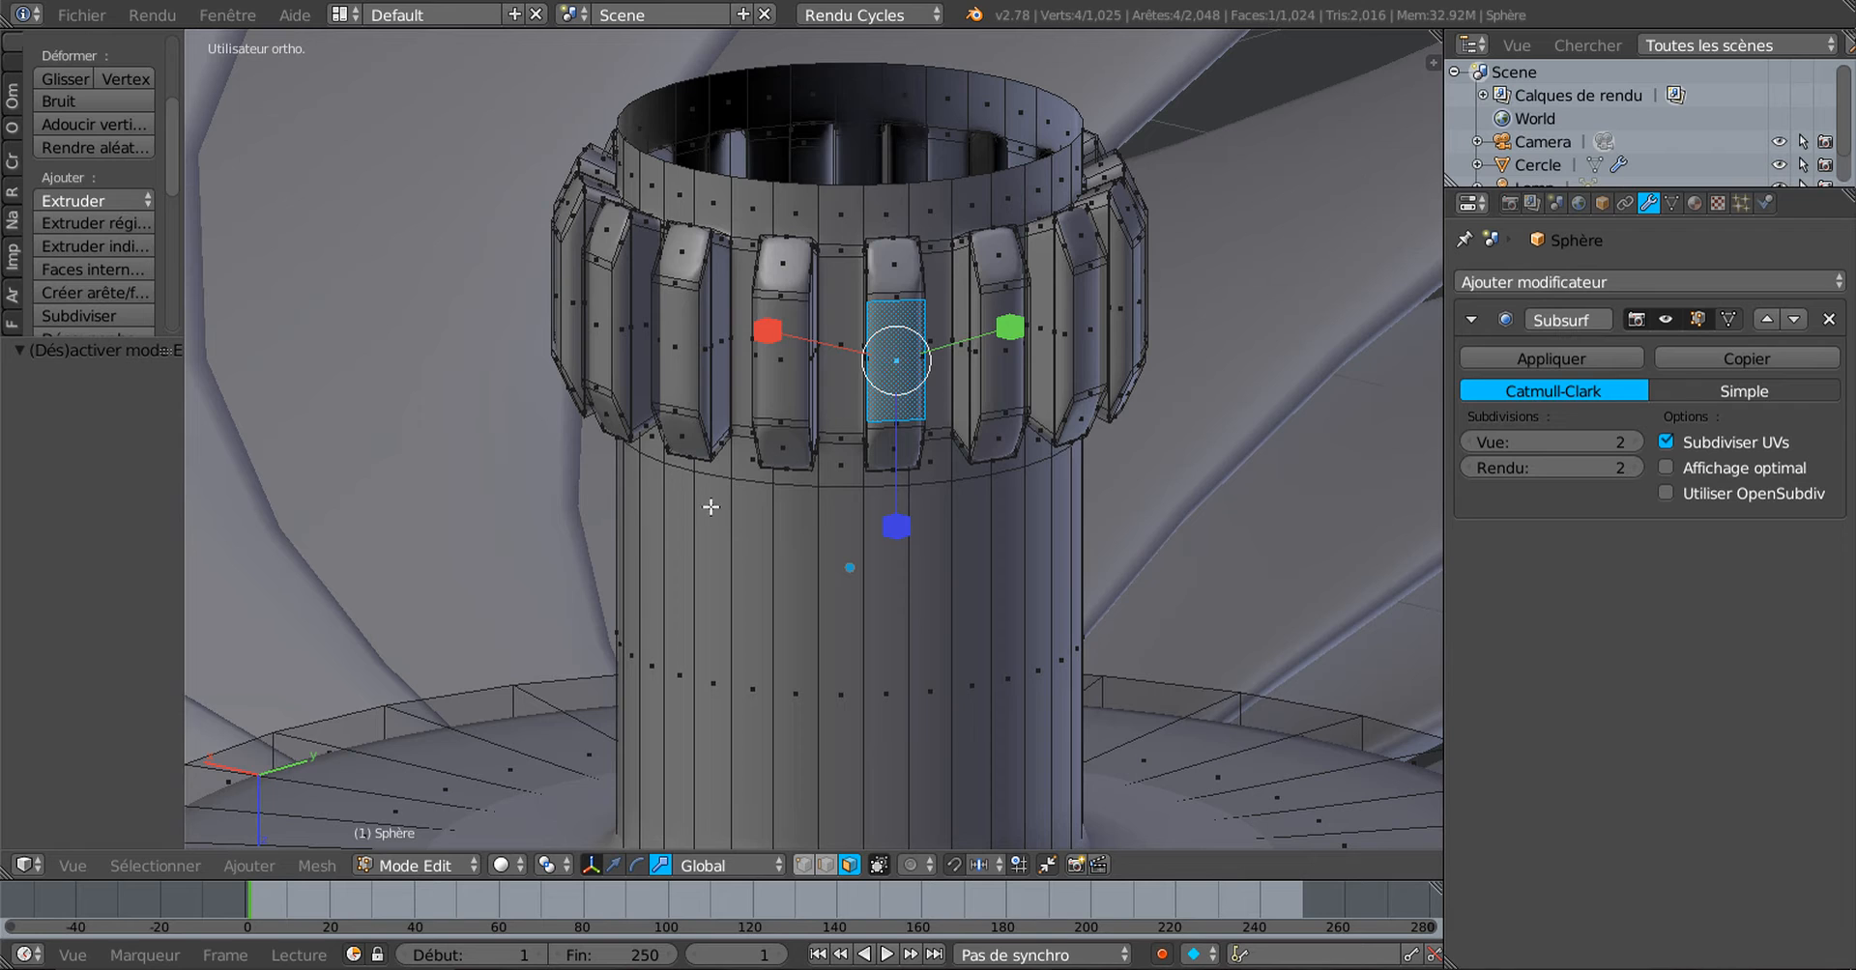
pyautogui.click(137, 862)
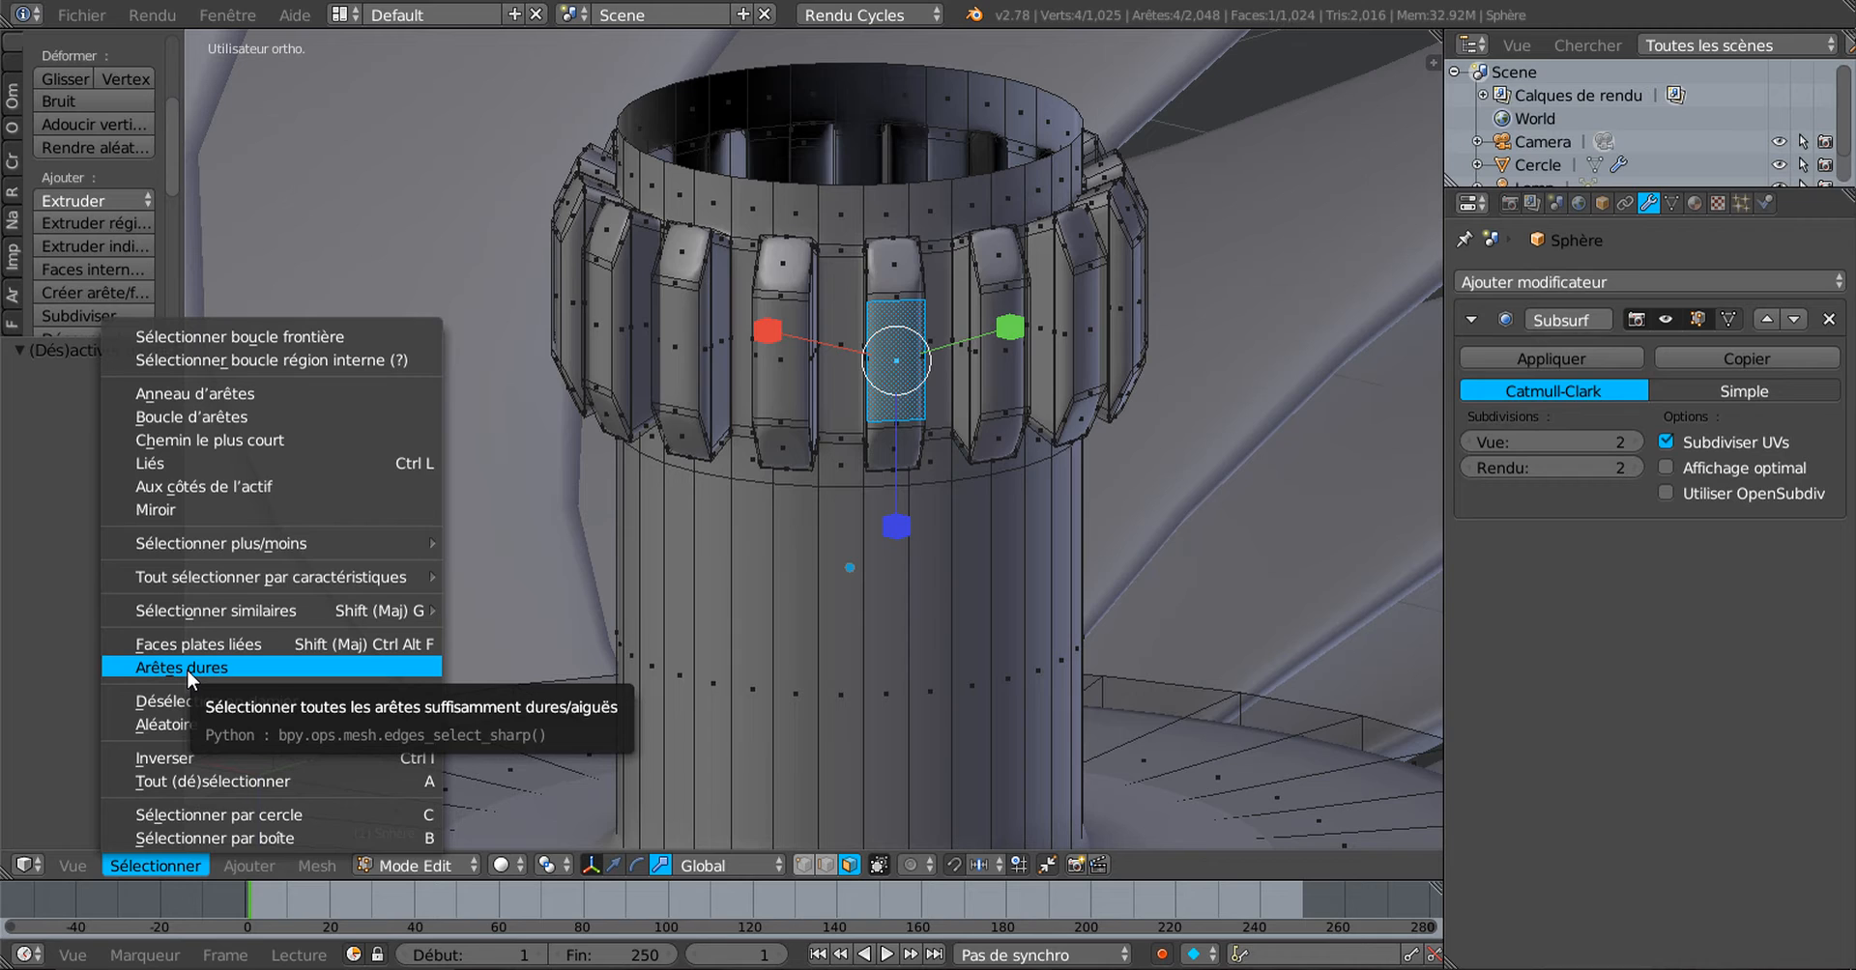
pyautogui.moveTo(198, 583)
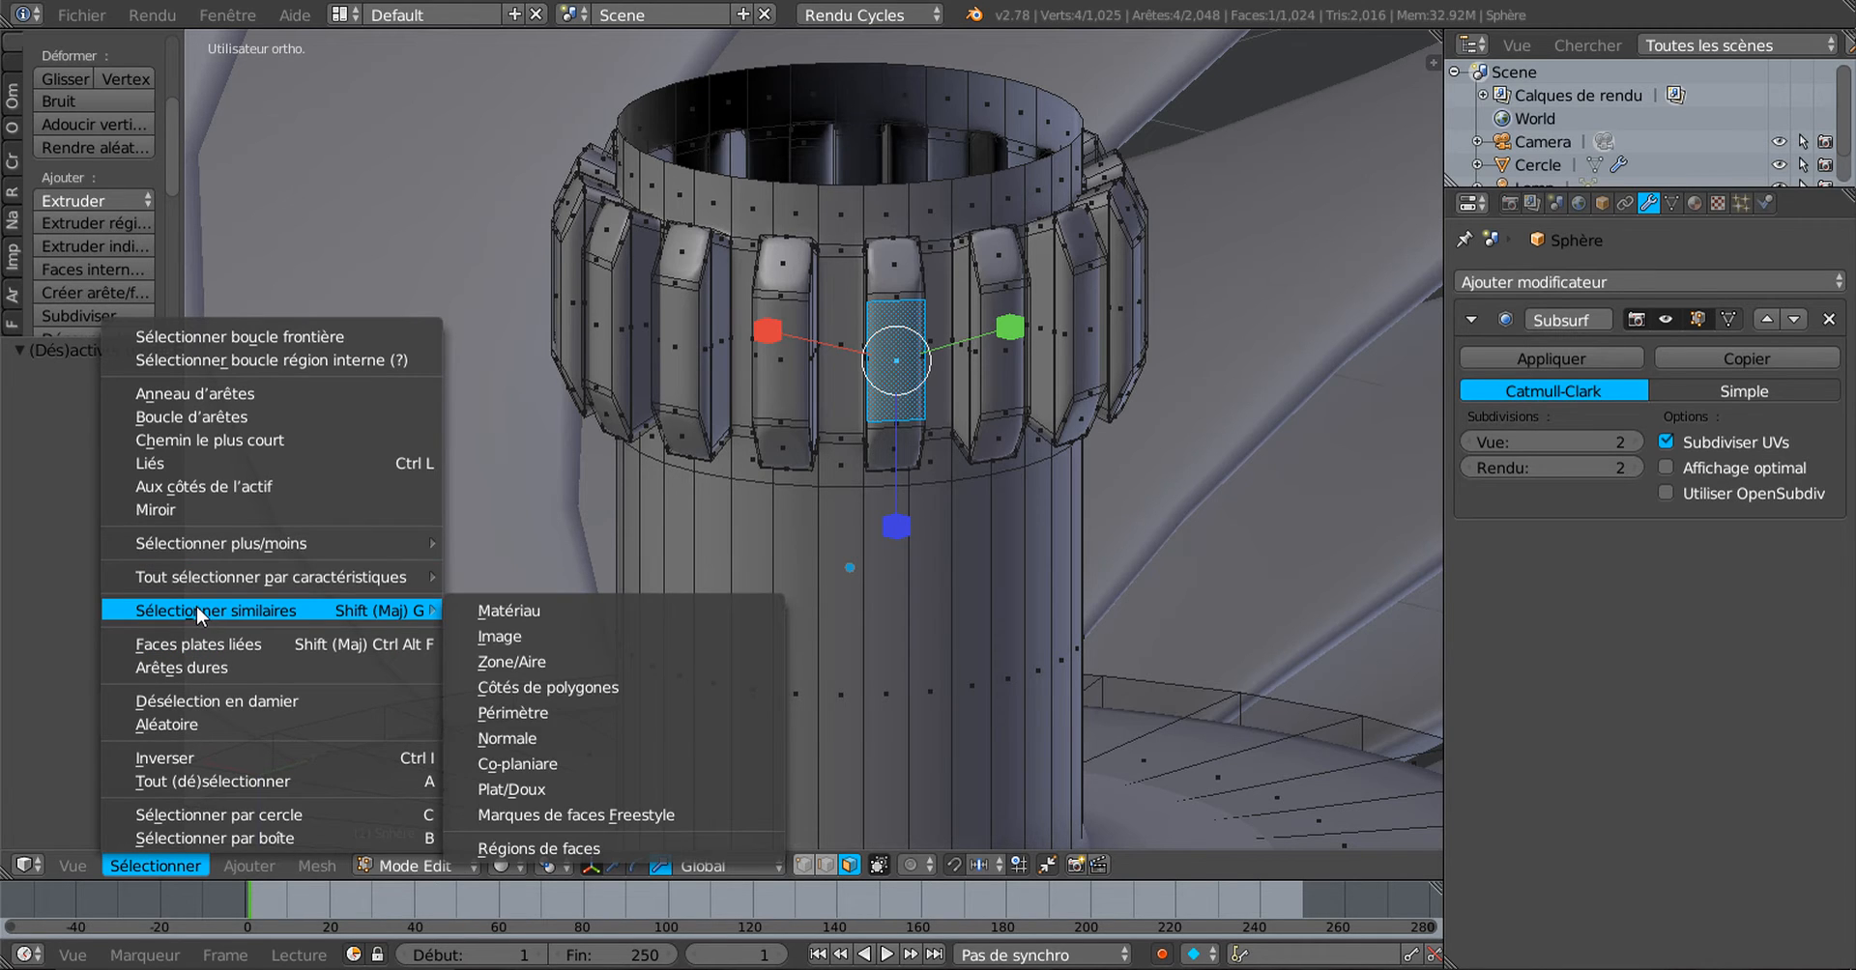
pyautogui.click(528, 715)
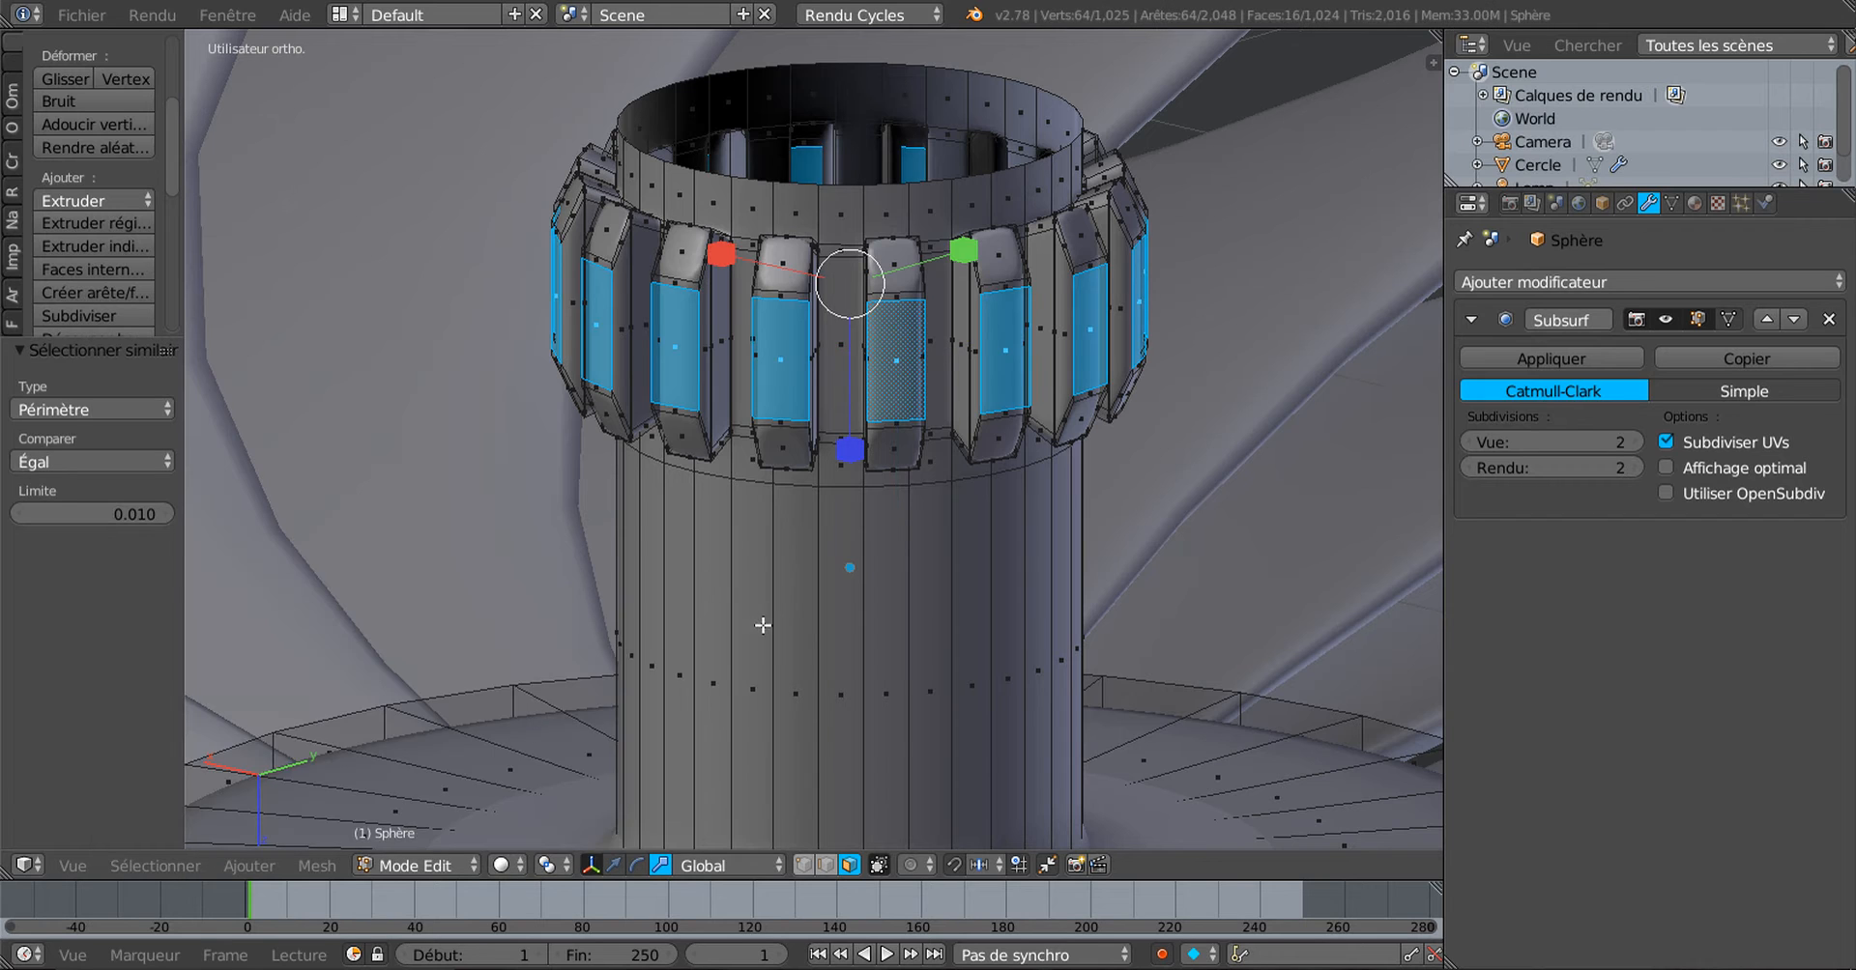
# Step: Extrude the selected outer tooth faces and scale them outward to 1.060
pyautogui.scroll(-1, 775, 613)
pyautogui.moveTo(860, 549)
pyautogui.mouseDown(button='middle')
pyautogui.moveTo(831, 560)
pyautogui.moveTo(876, 574)
pyautogui.mouseUp(button='middle')
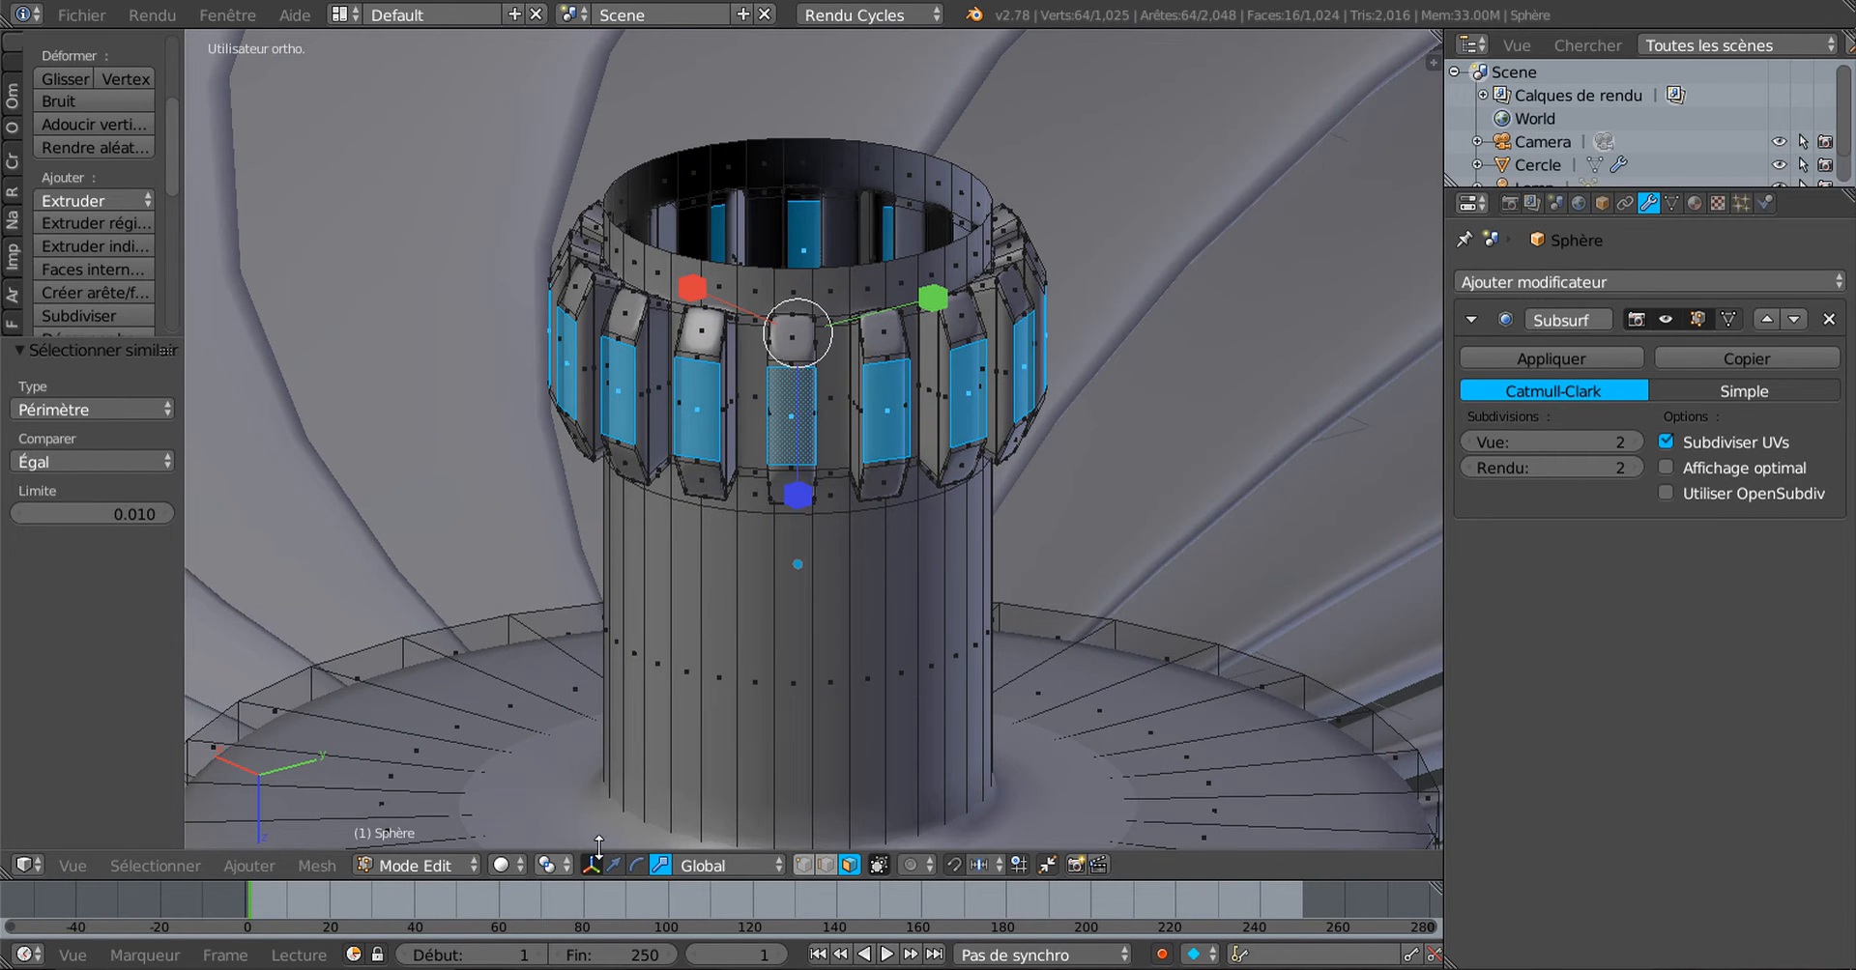
pyautogui.press('e')
pyautogui.press('s')
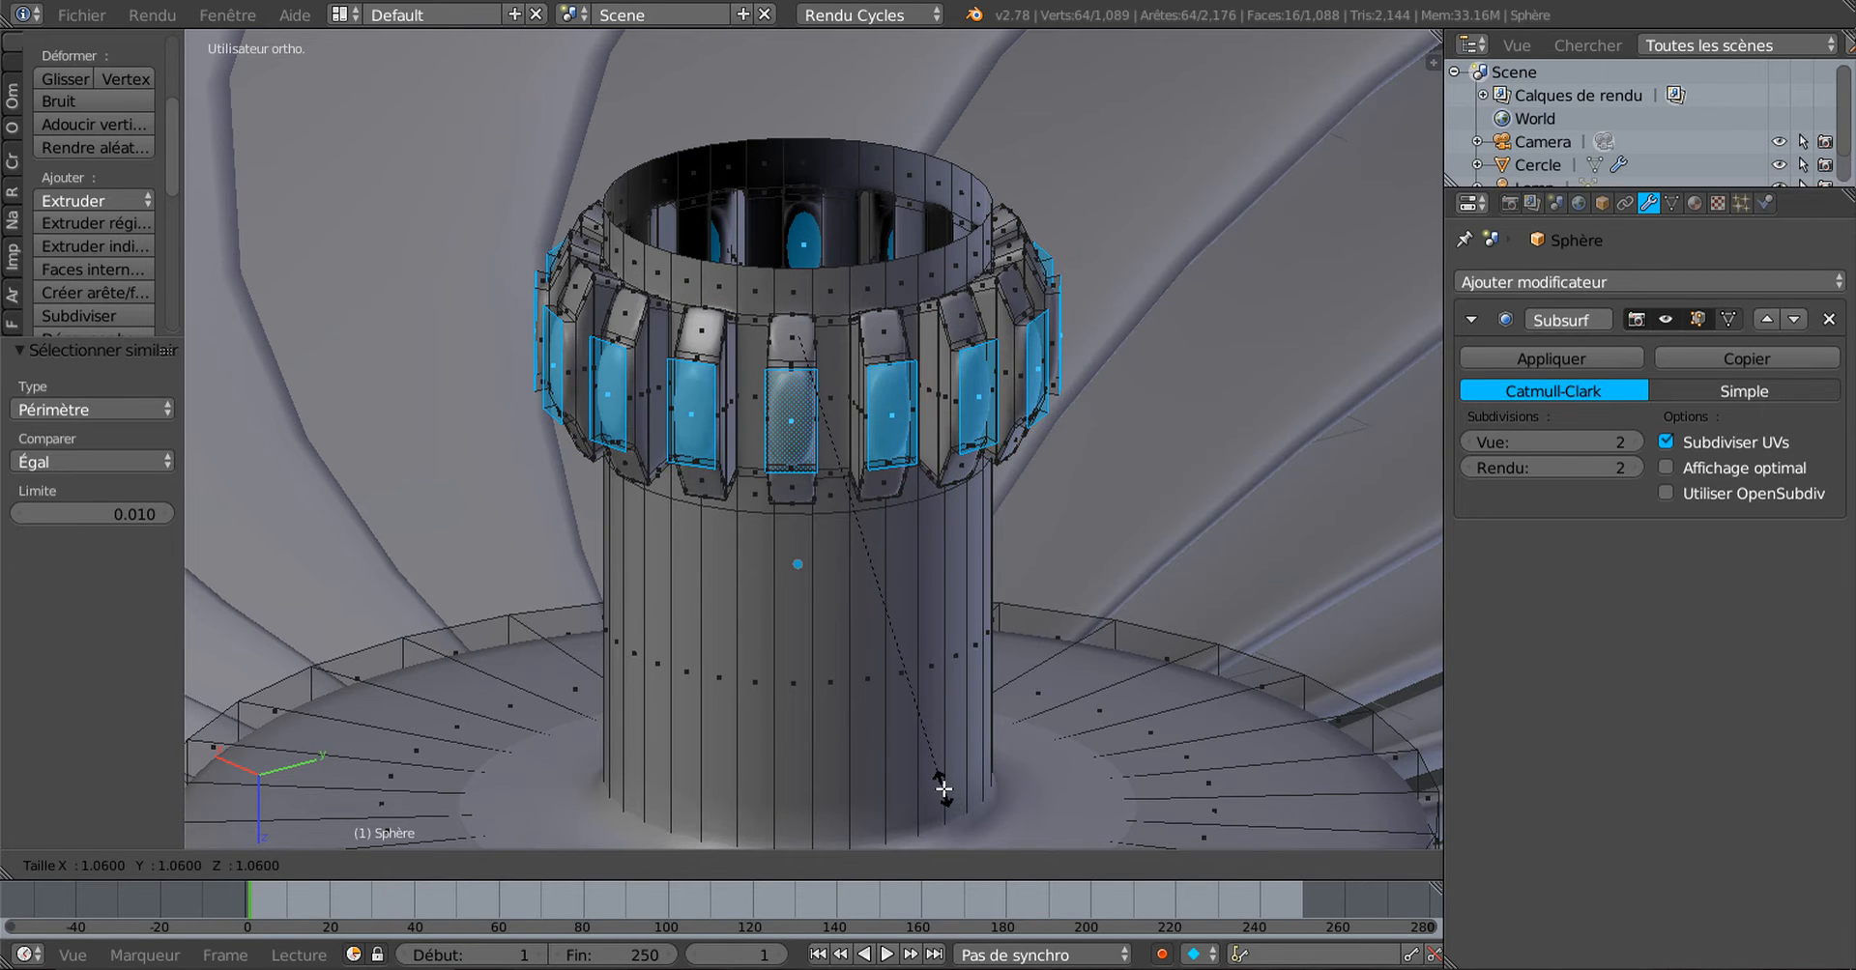
pyautogui.click(943, 790)
# Step: Extrude the outer tooth faces again, scale them to 1.025 and check the teeth in Object mode
pyautogui.press('e')
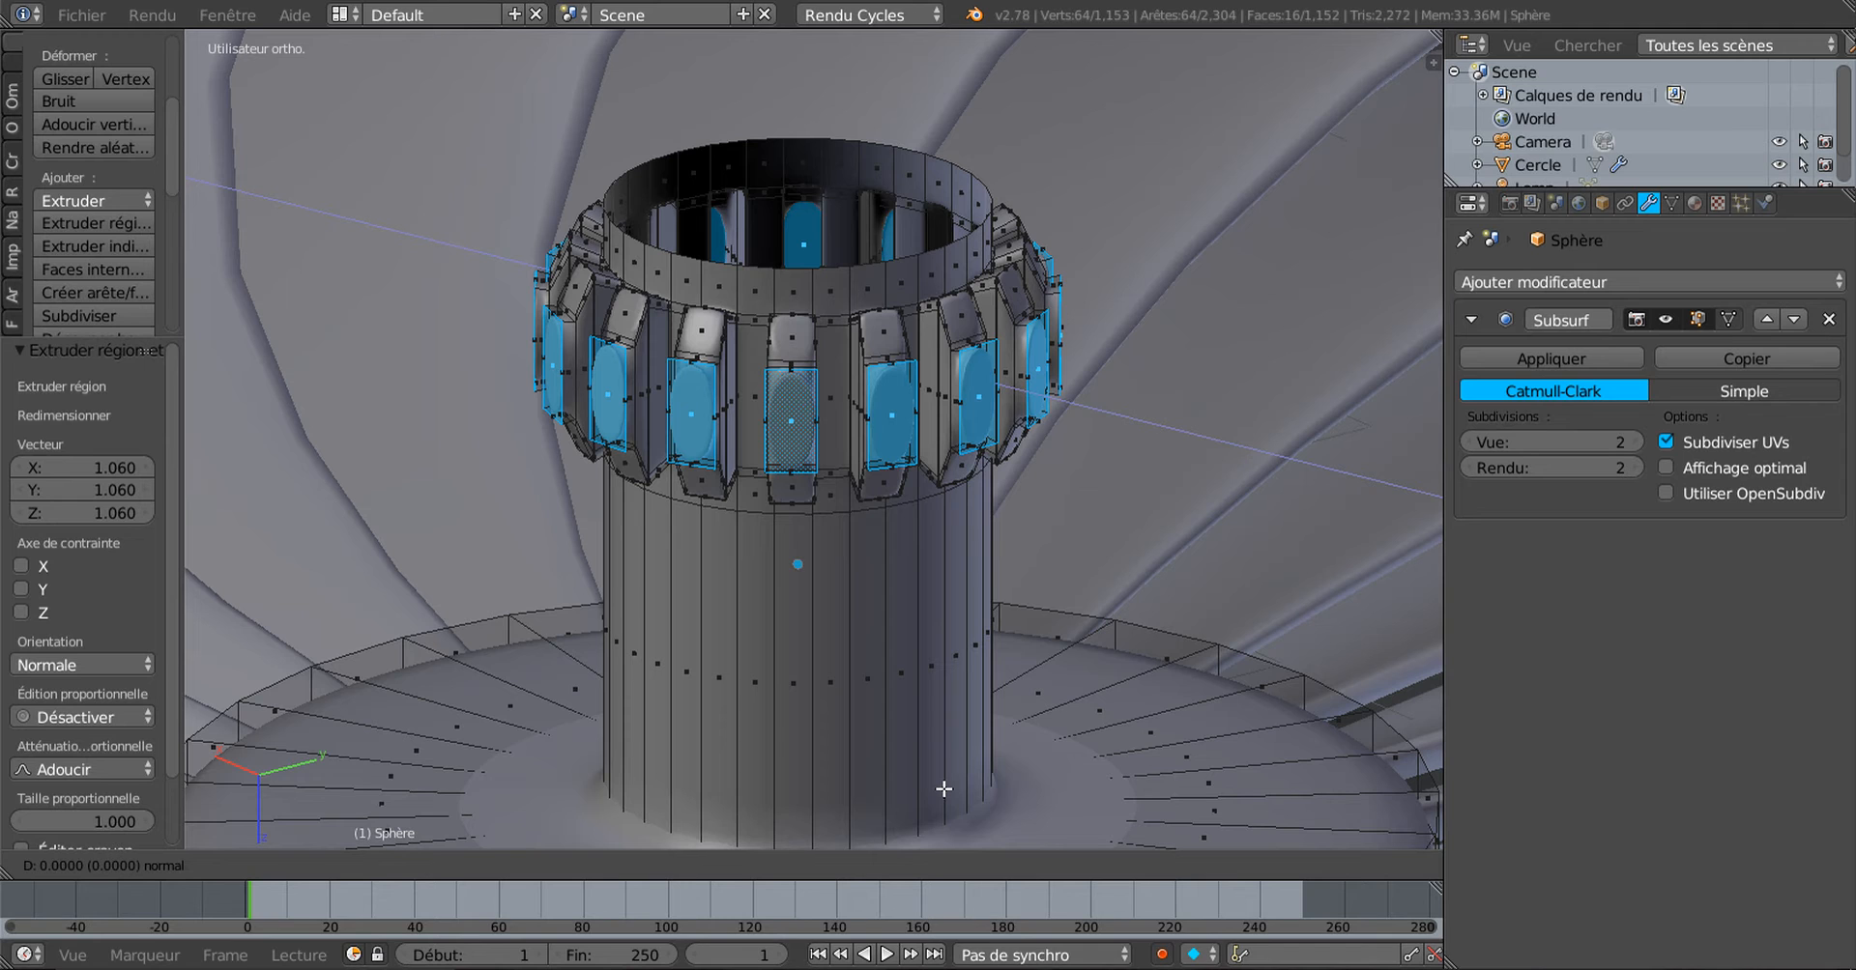
pyautogui.rightClick(949, 789)
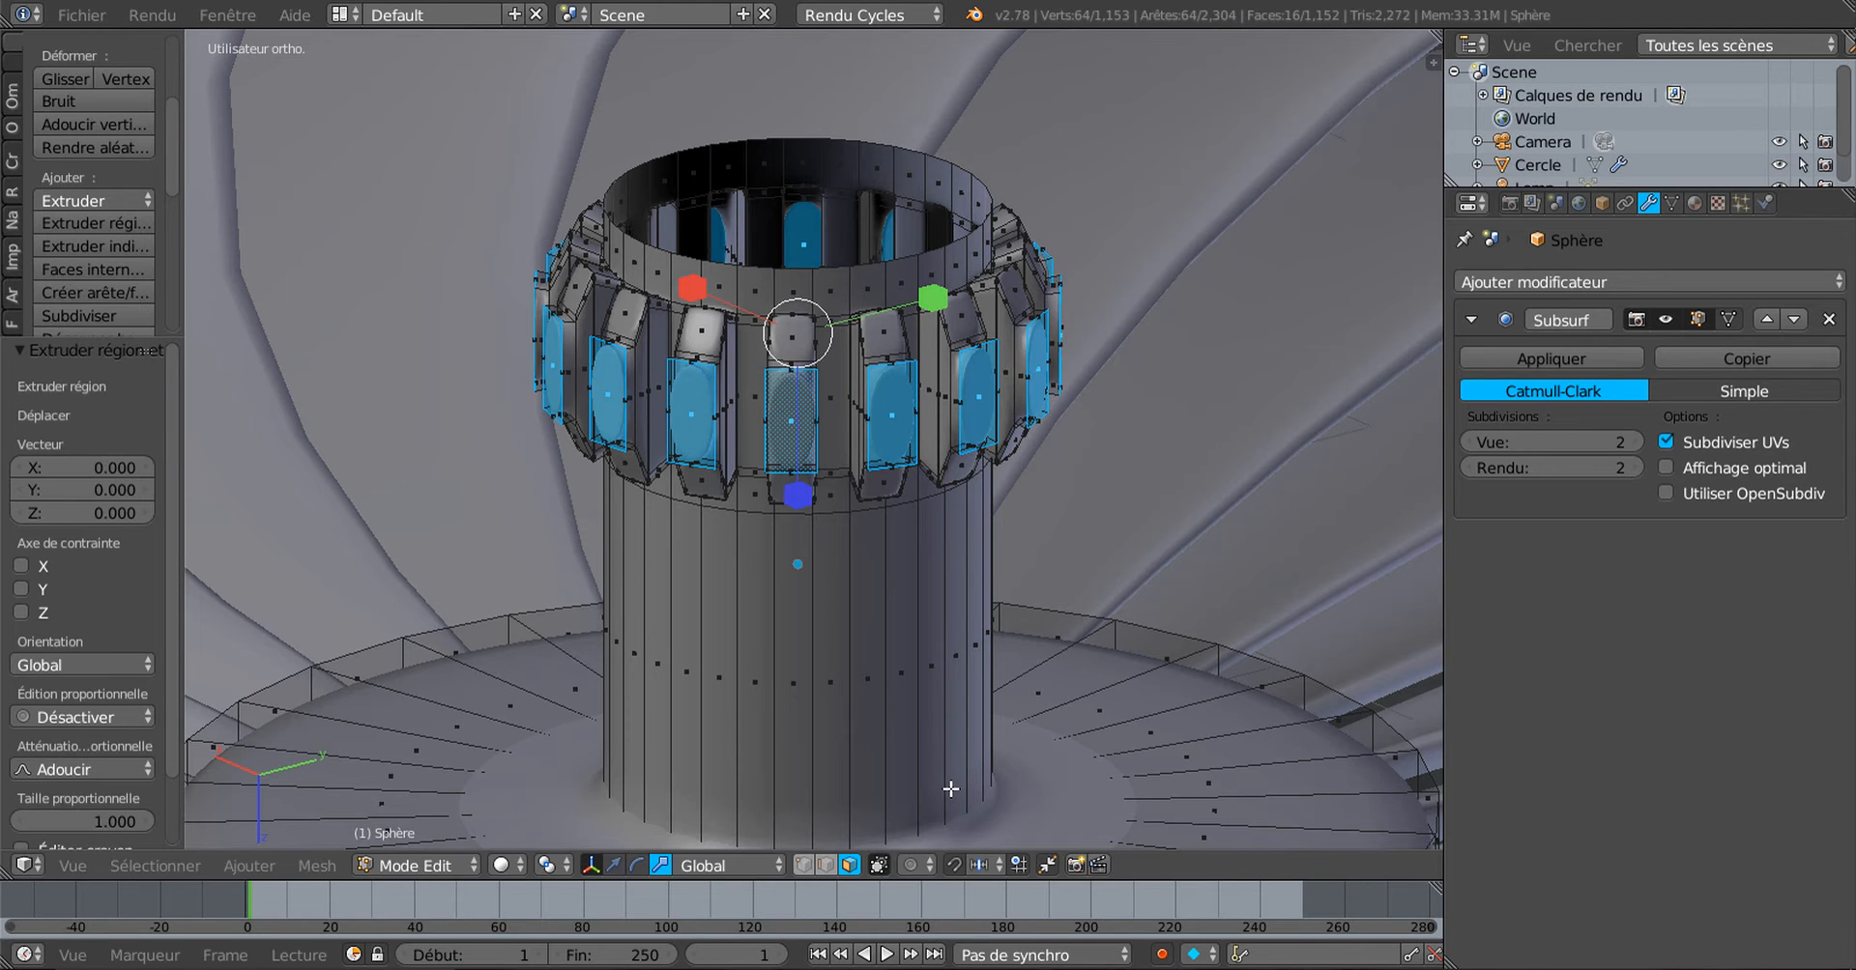
pyautogui.press('s')
pyautogui.click(961, 786)
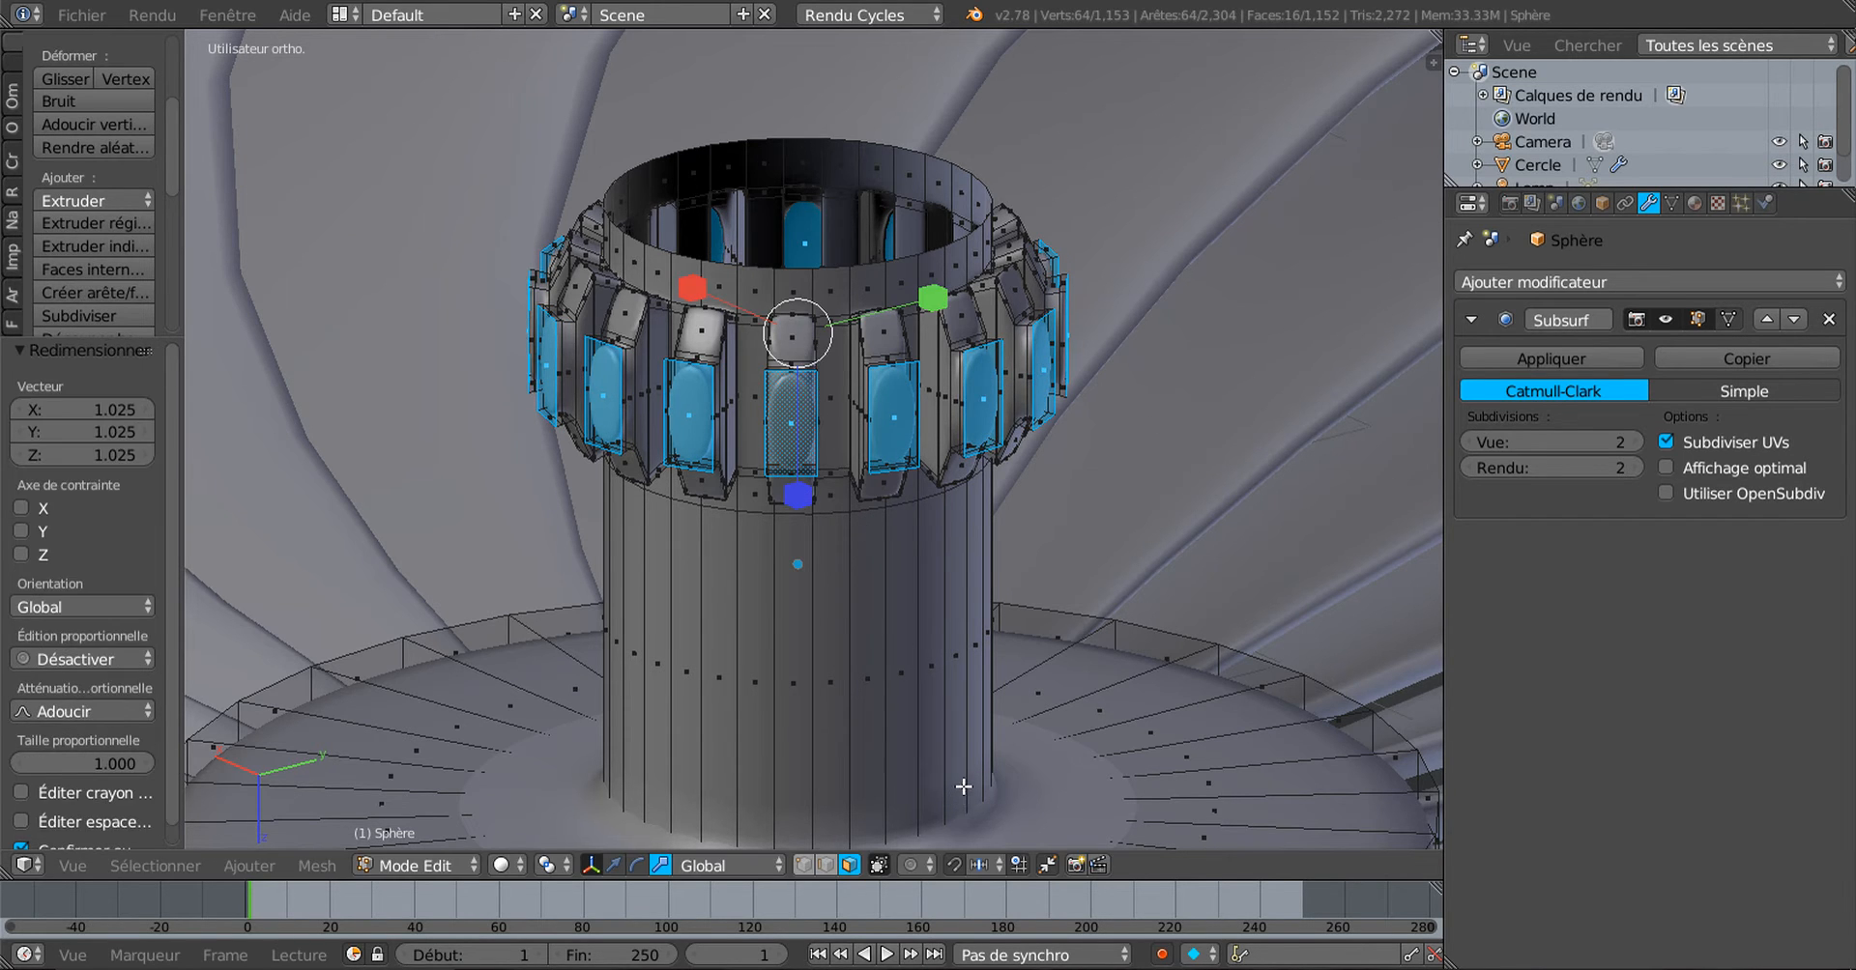
pyautogui.press('Tab')
pyautogui.moveTo(928, 745); pyautogui.dragTo(833, 540, button='middle')
# Step: Add two edge loops around the extruded tooth caps, slid toward their opposite ends with factors of -0.899 and -0.761
pyautogui.press('Tab')
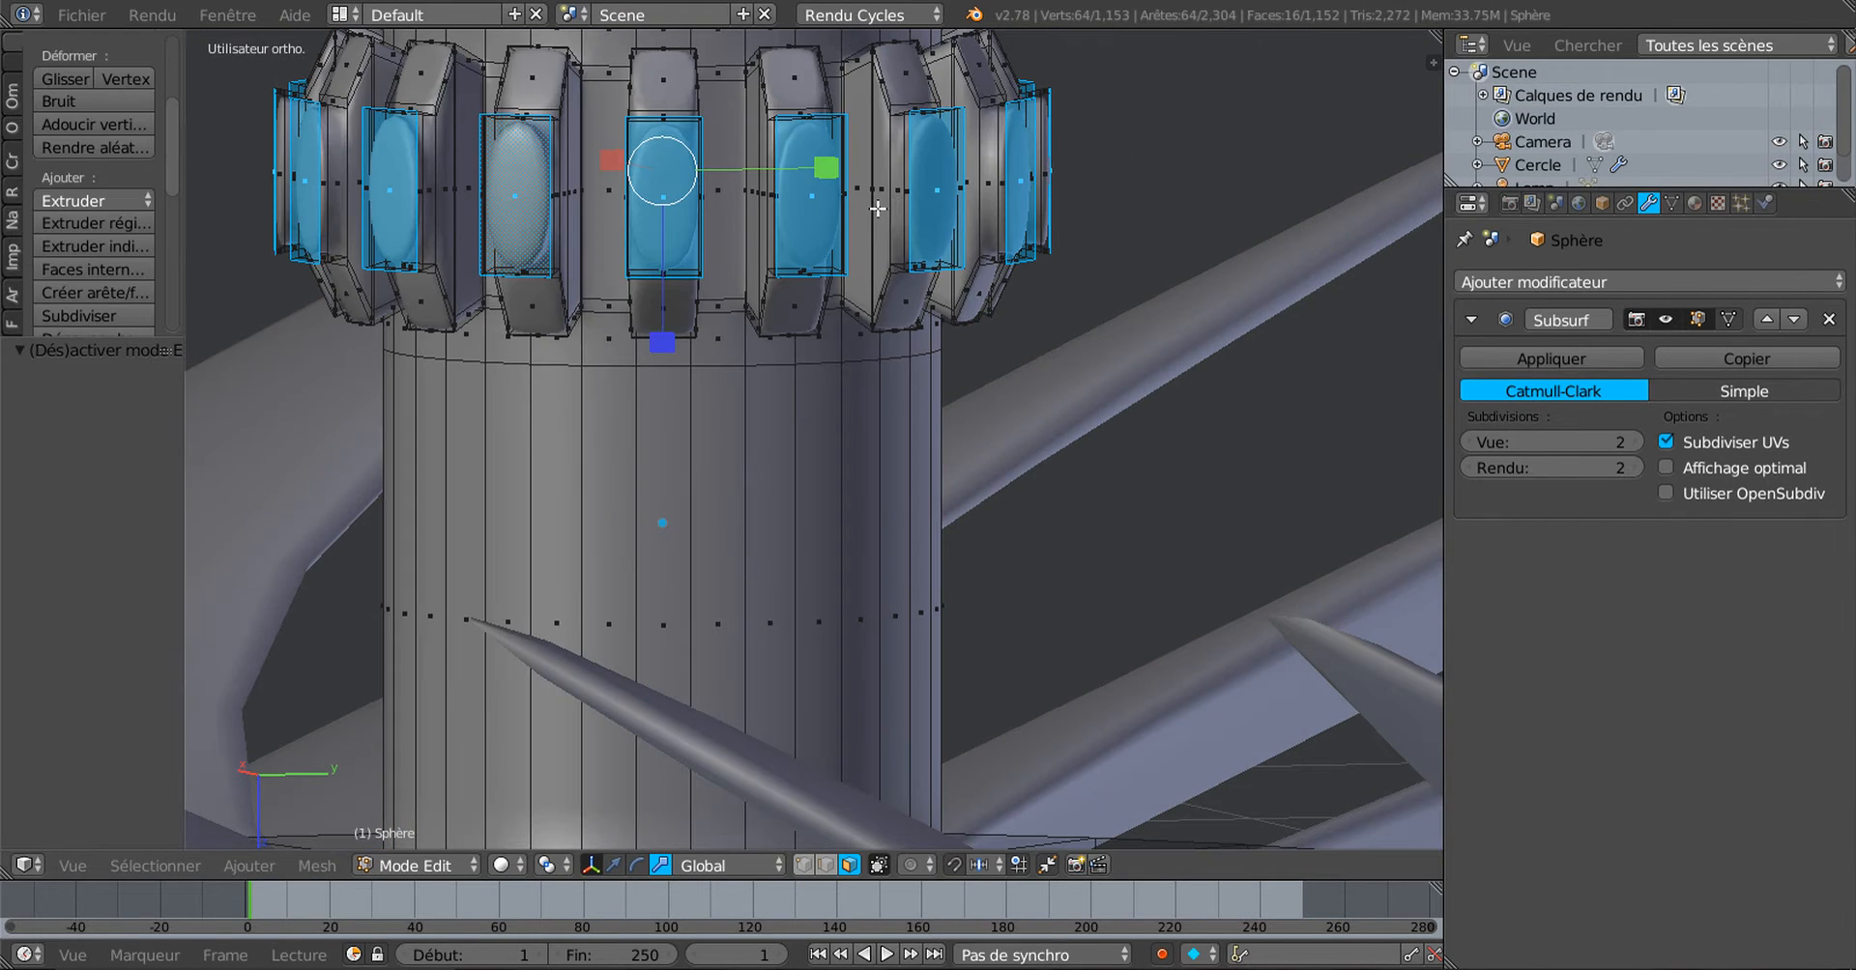
pyautogui.hotkey('ctrl', 'r')
pyautogui.click(915, 191)
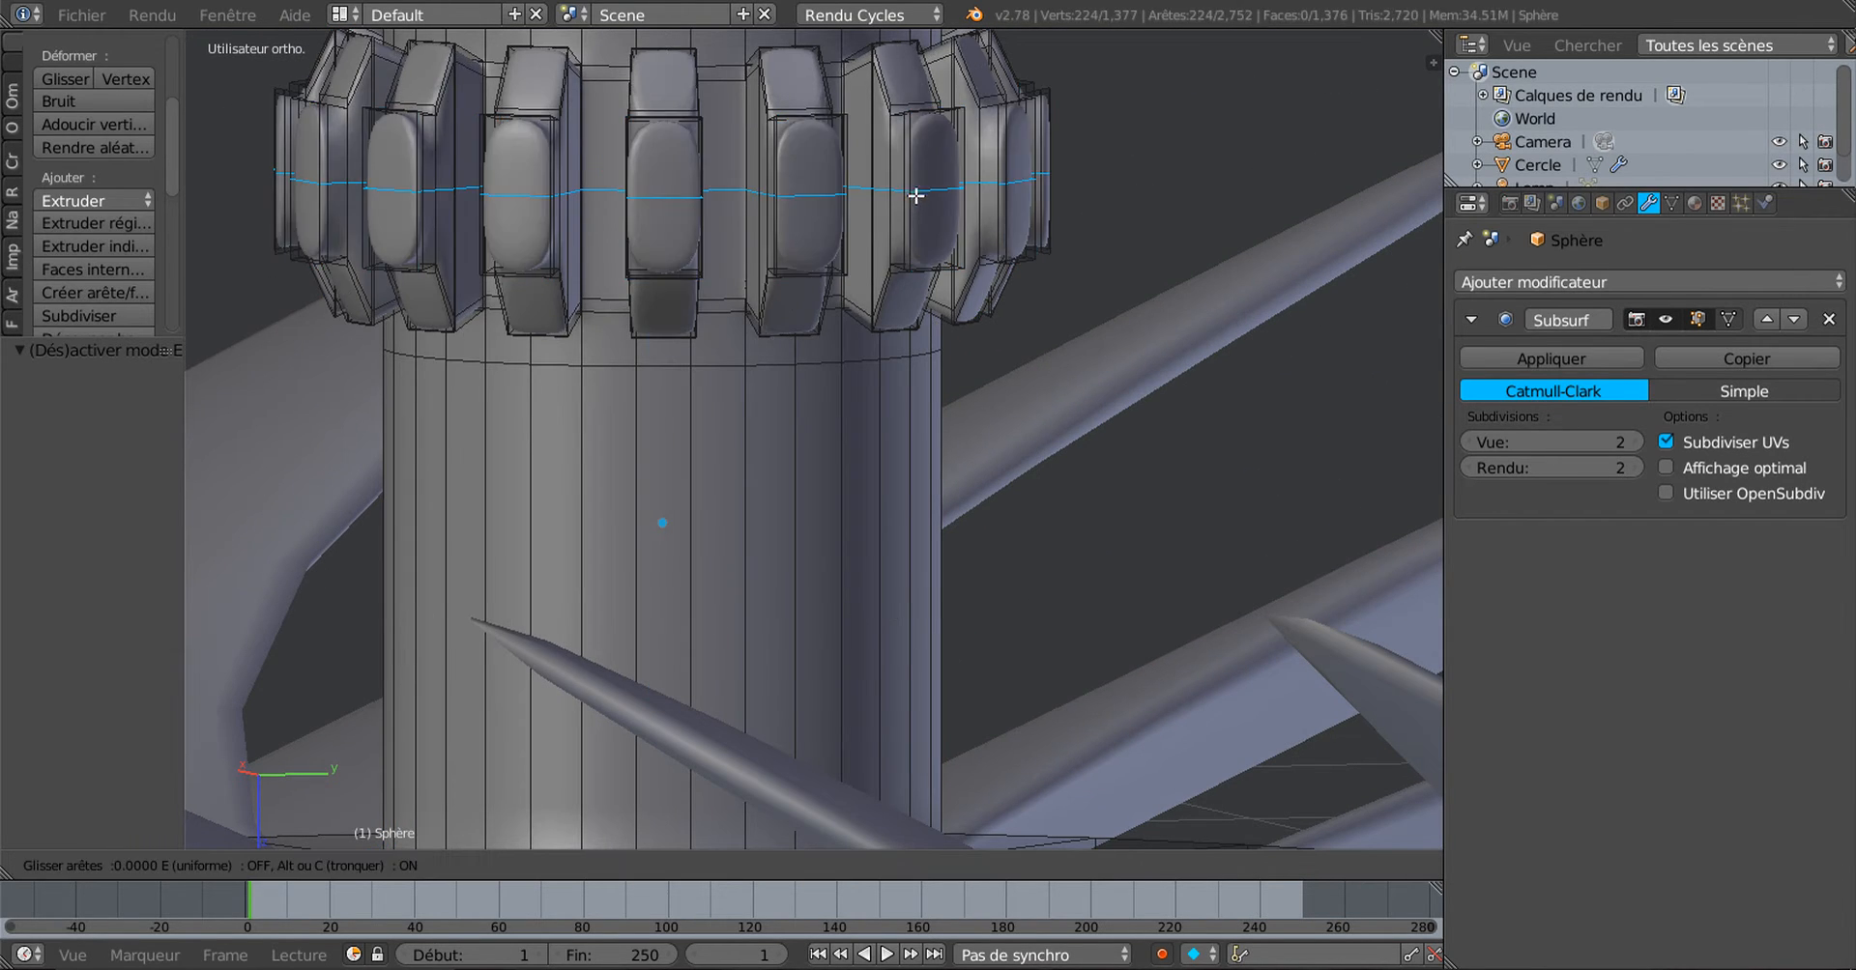
pyautogui.click(926, 141)
pyautogui.hotkey('ctrl', 'r')
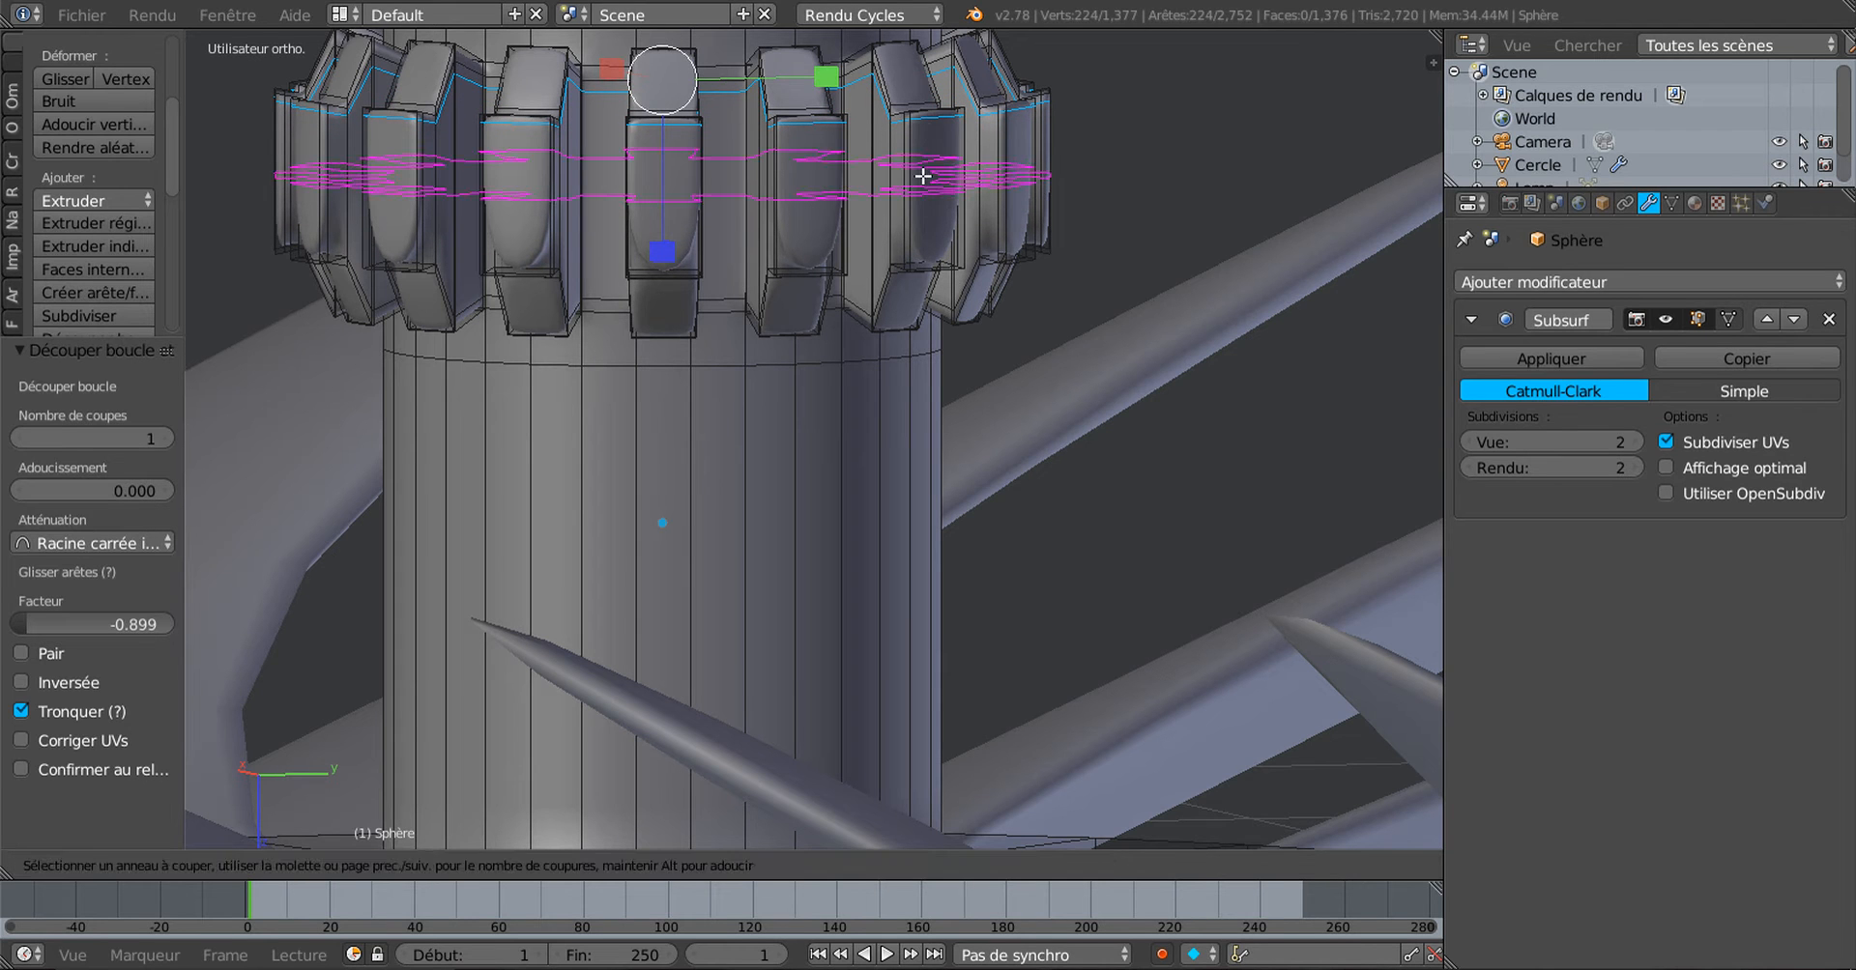
pyautogui.click(928, 188)
pyautogui.click(930, 236)
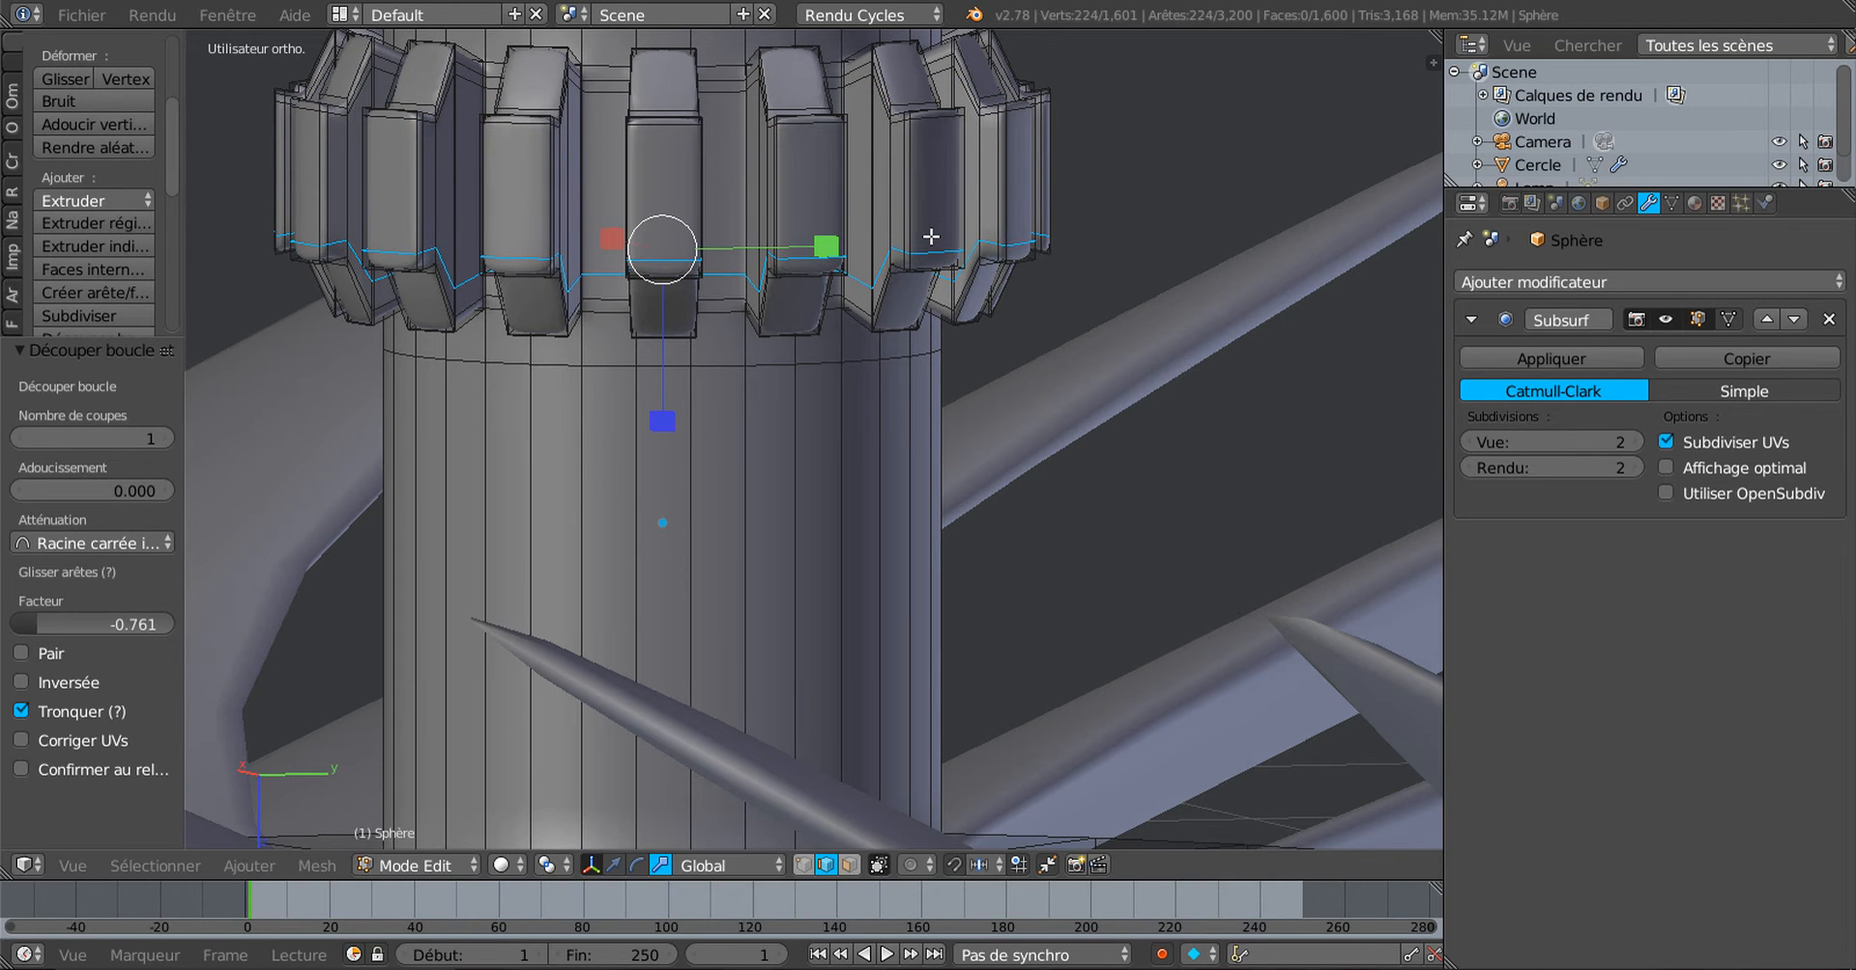
# Step: Examine the complete fan in Object mode from above, from the front and at an angle
pyautogui.press('Tab')
pyautogui.scroll(-4, 930, 235)
pyautogui.moveTo(930, 236); pyautogui.dragTo(838, 618, button='middle')
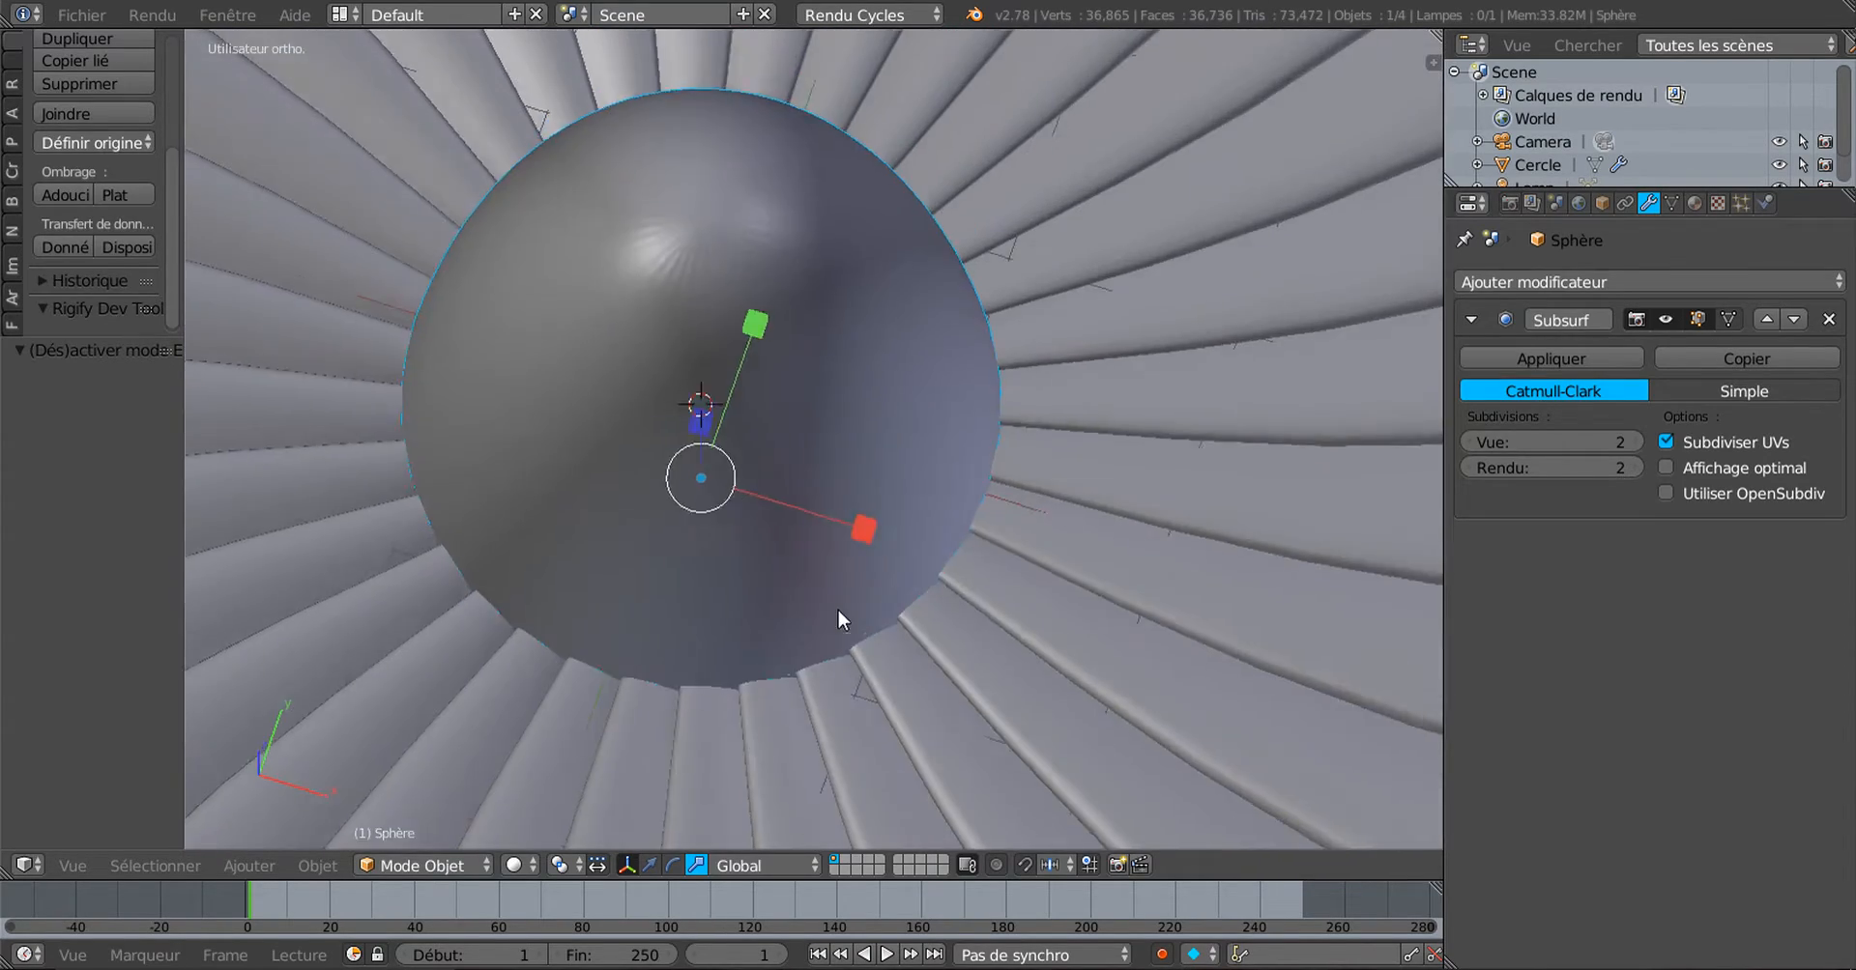
pyautogui.scroll(-6, 838, 611)
pyautogui.moveTo(849, 555); pyautogui.dragTo(1189, 512, button='middle')
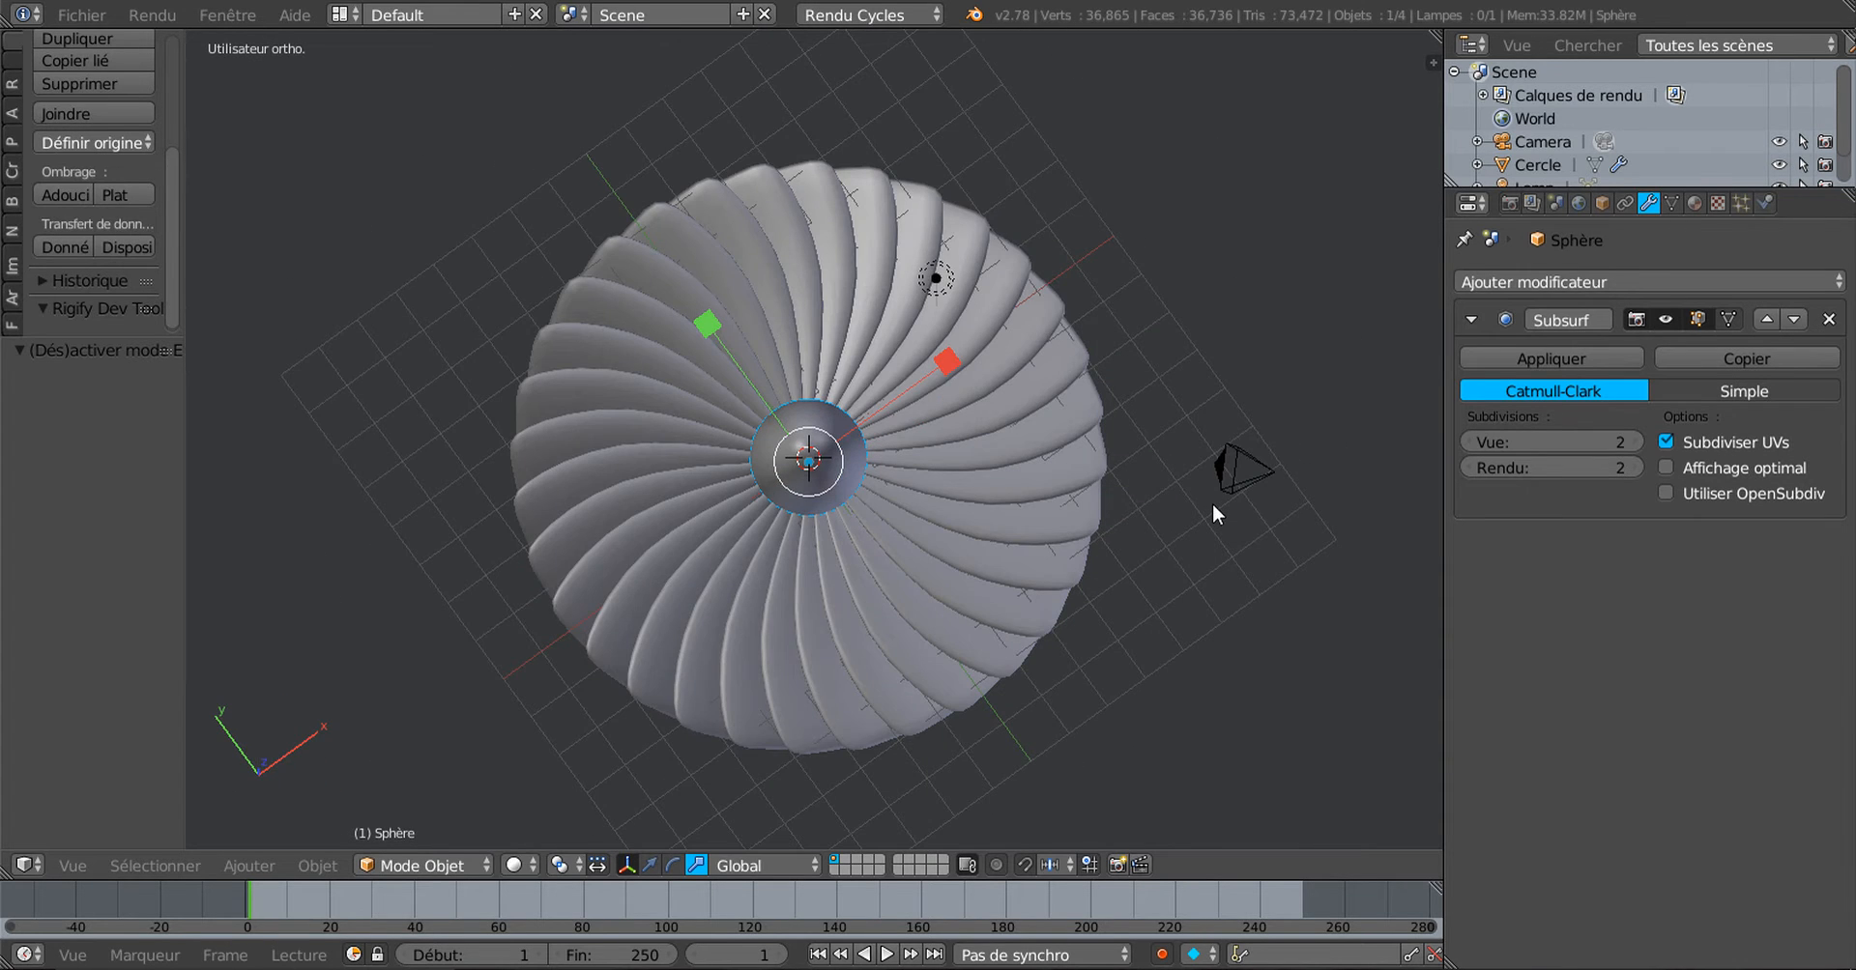
pyautogui.press('KP_1')
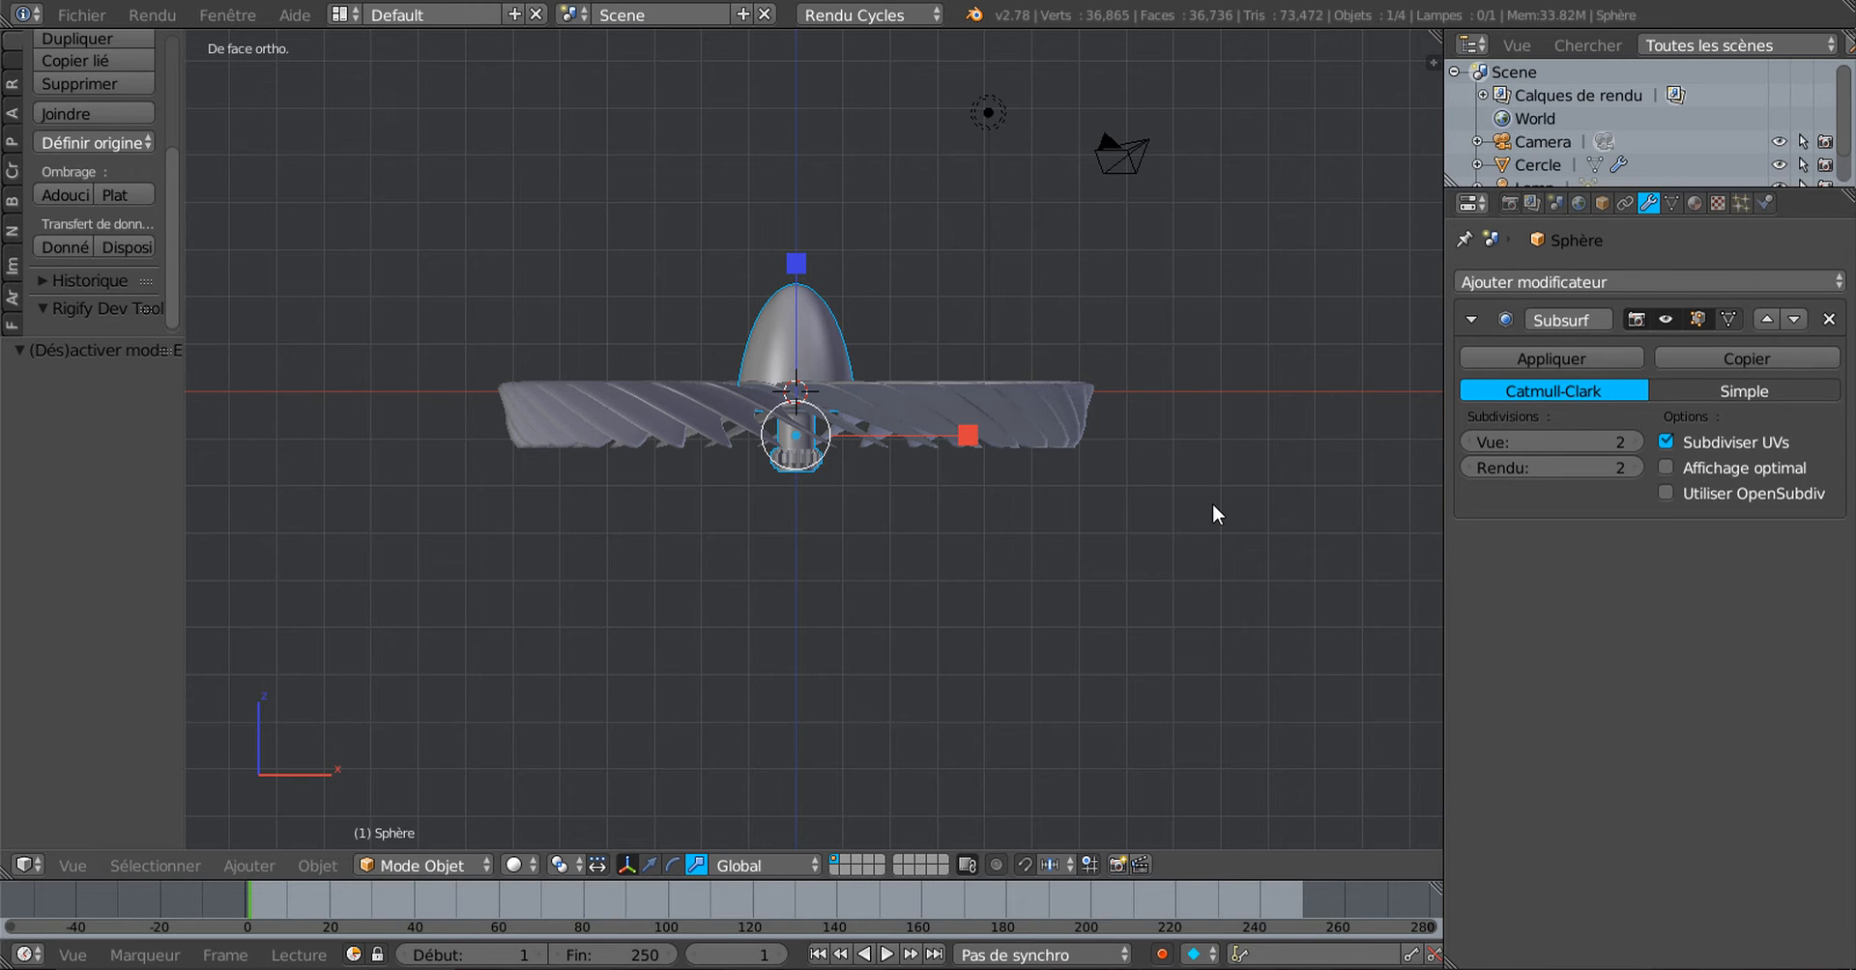
pyautogui.scroll(1, 742, 556)
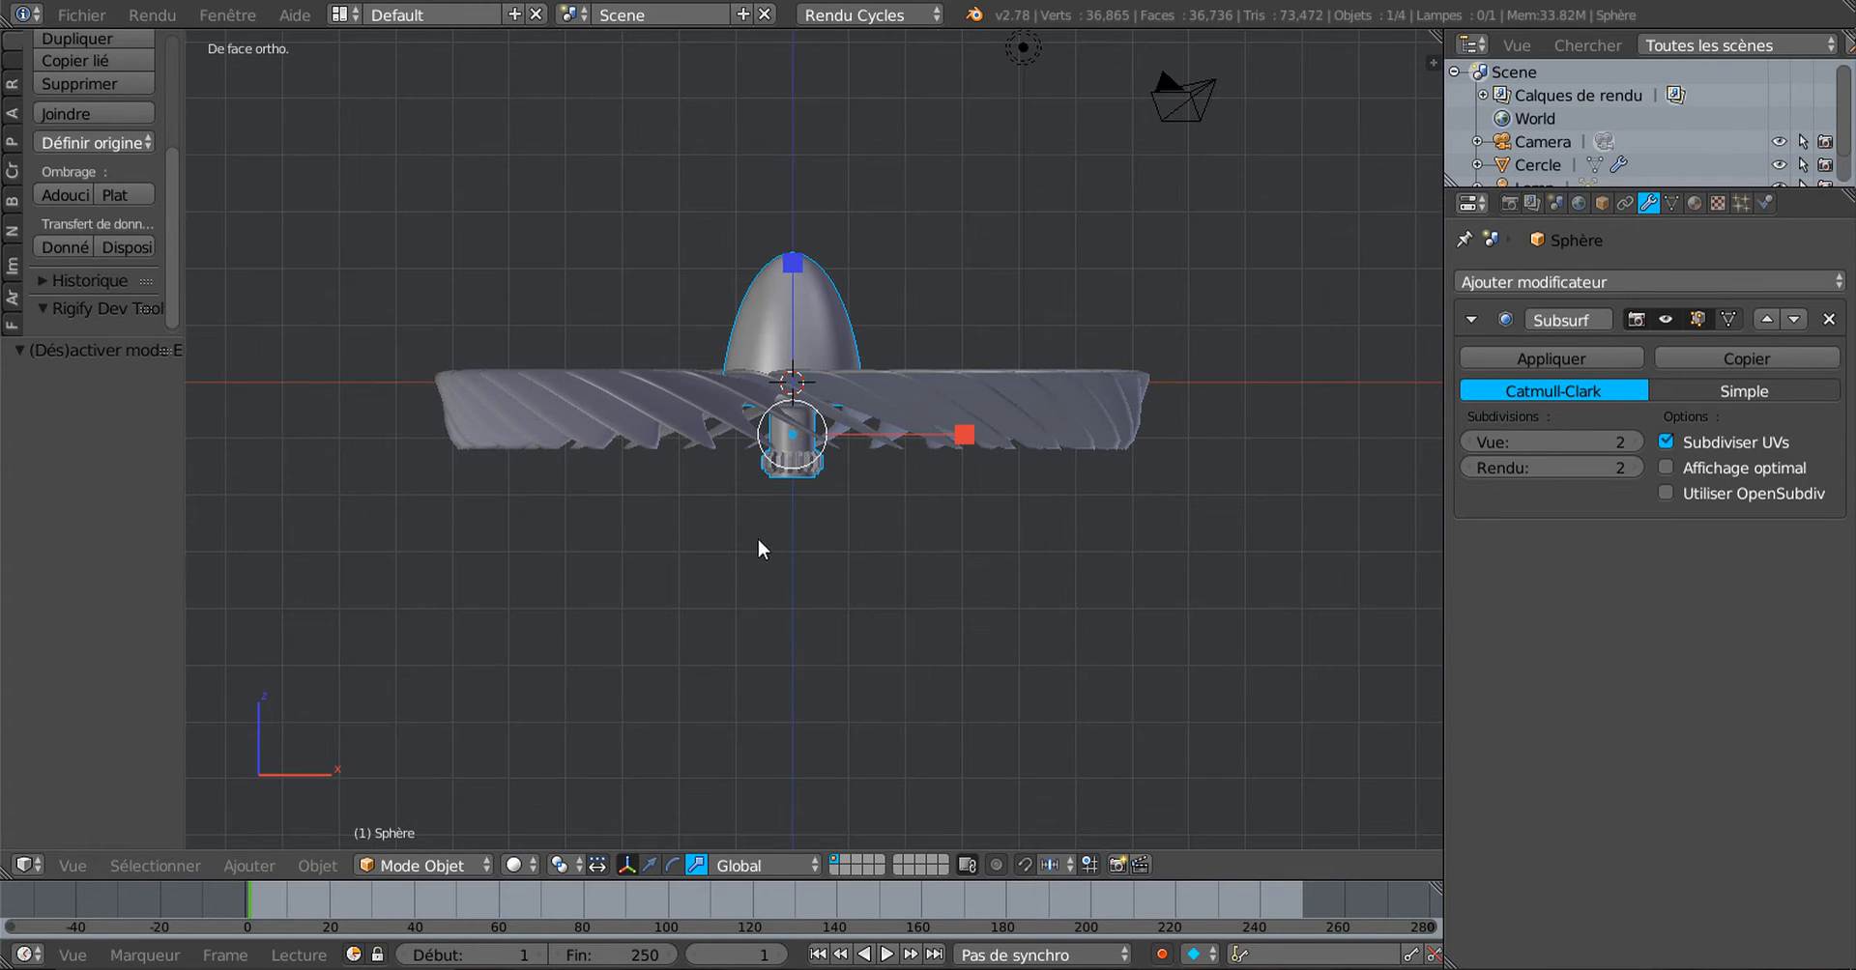
pyautogui.moveTo(757, 542); pyautogui.dragTo(785, 595, button='middle')
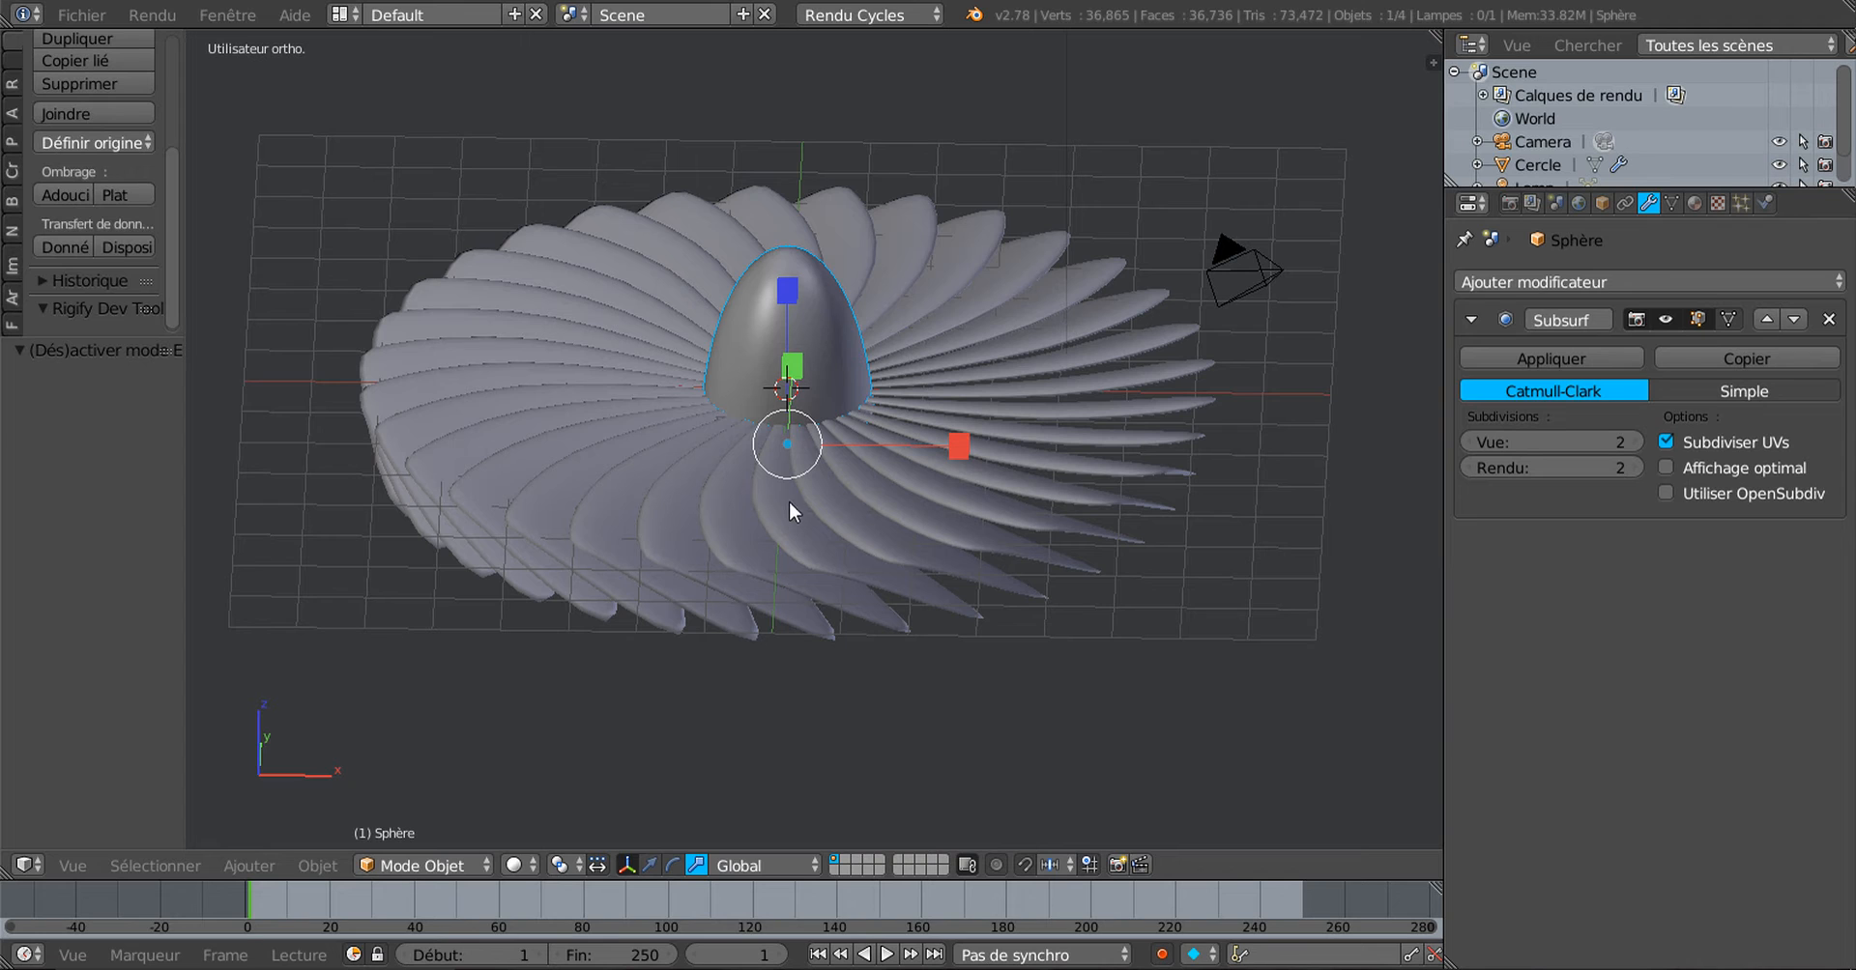
# Step: Join the blade ring with the nose cone and shaft into one object, keeping the nose cone object active
pyautogui.rightClick(808, 483)
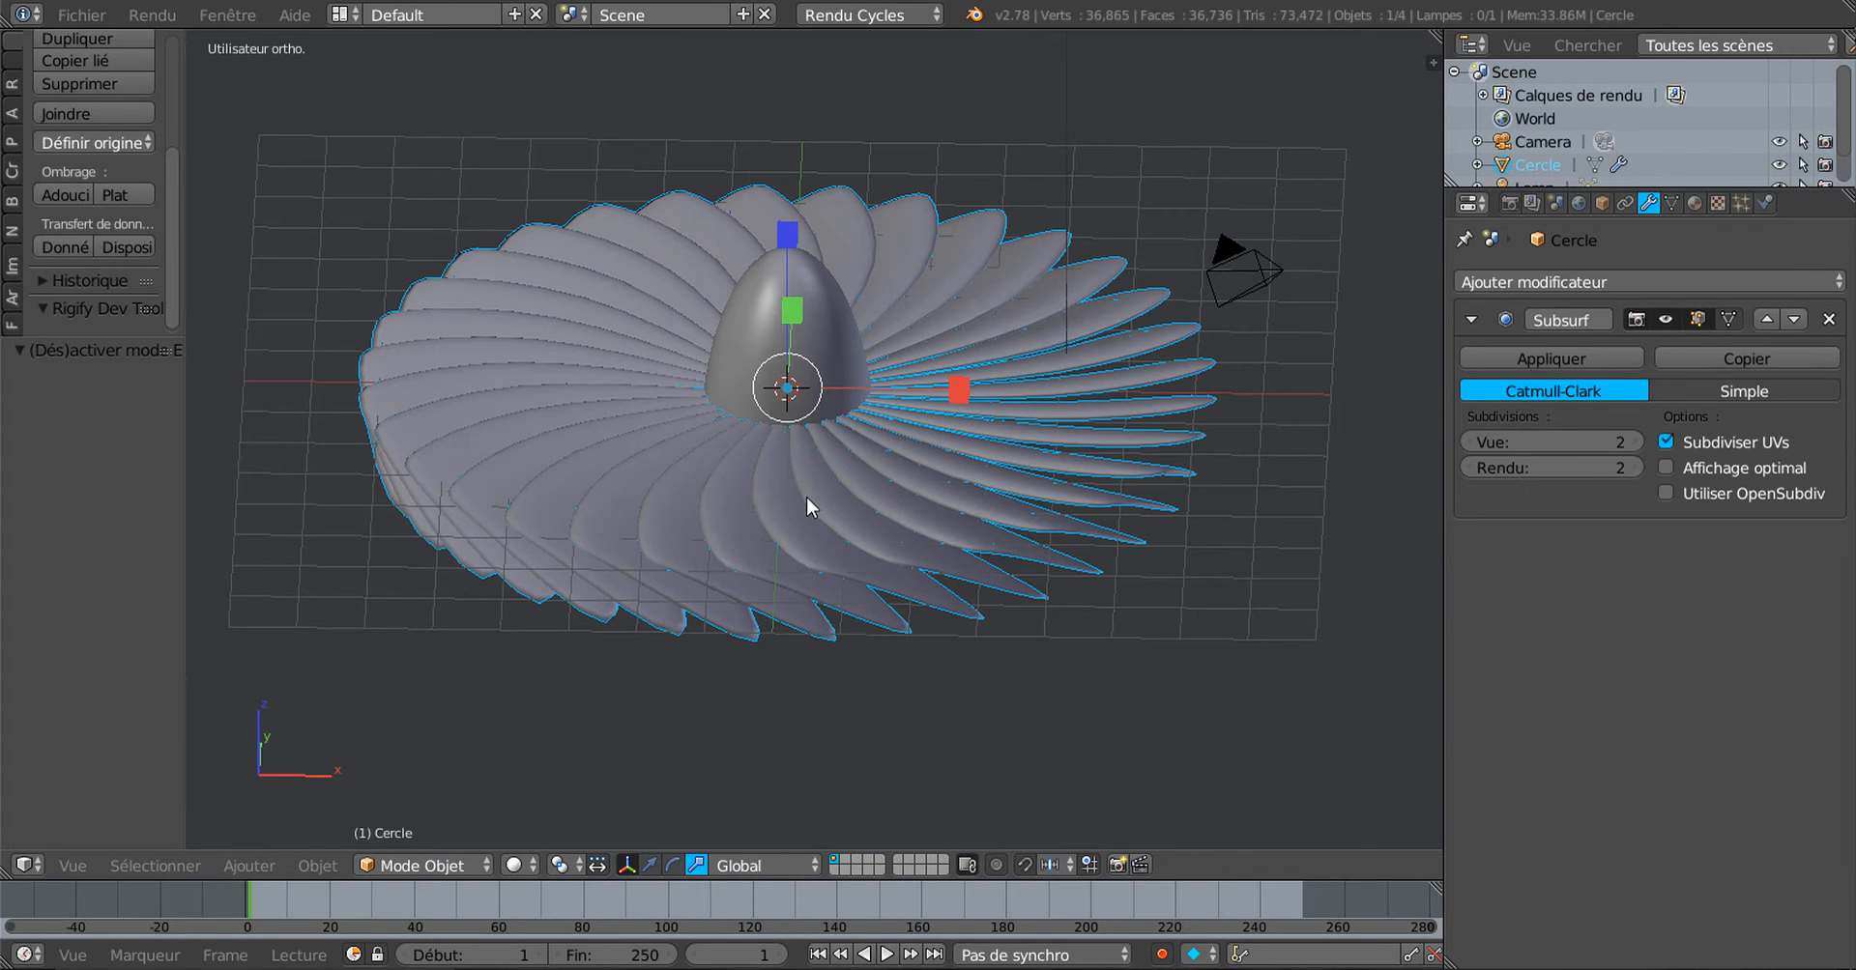
pyautogui.keyDown('shift'); pyautogui.rightClick(805, 360); pyautogui.keyUp('shift')
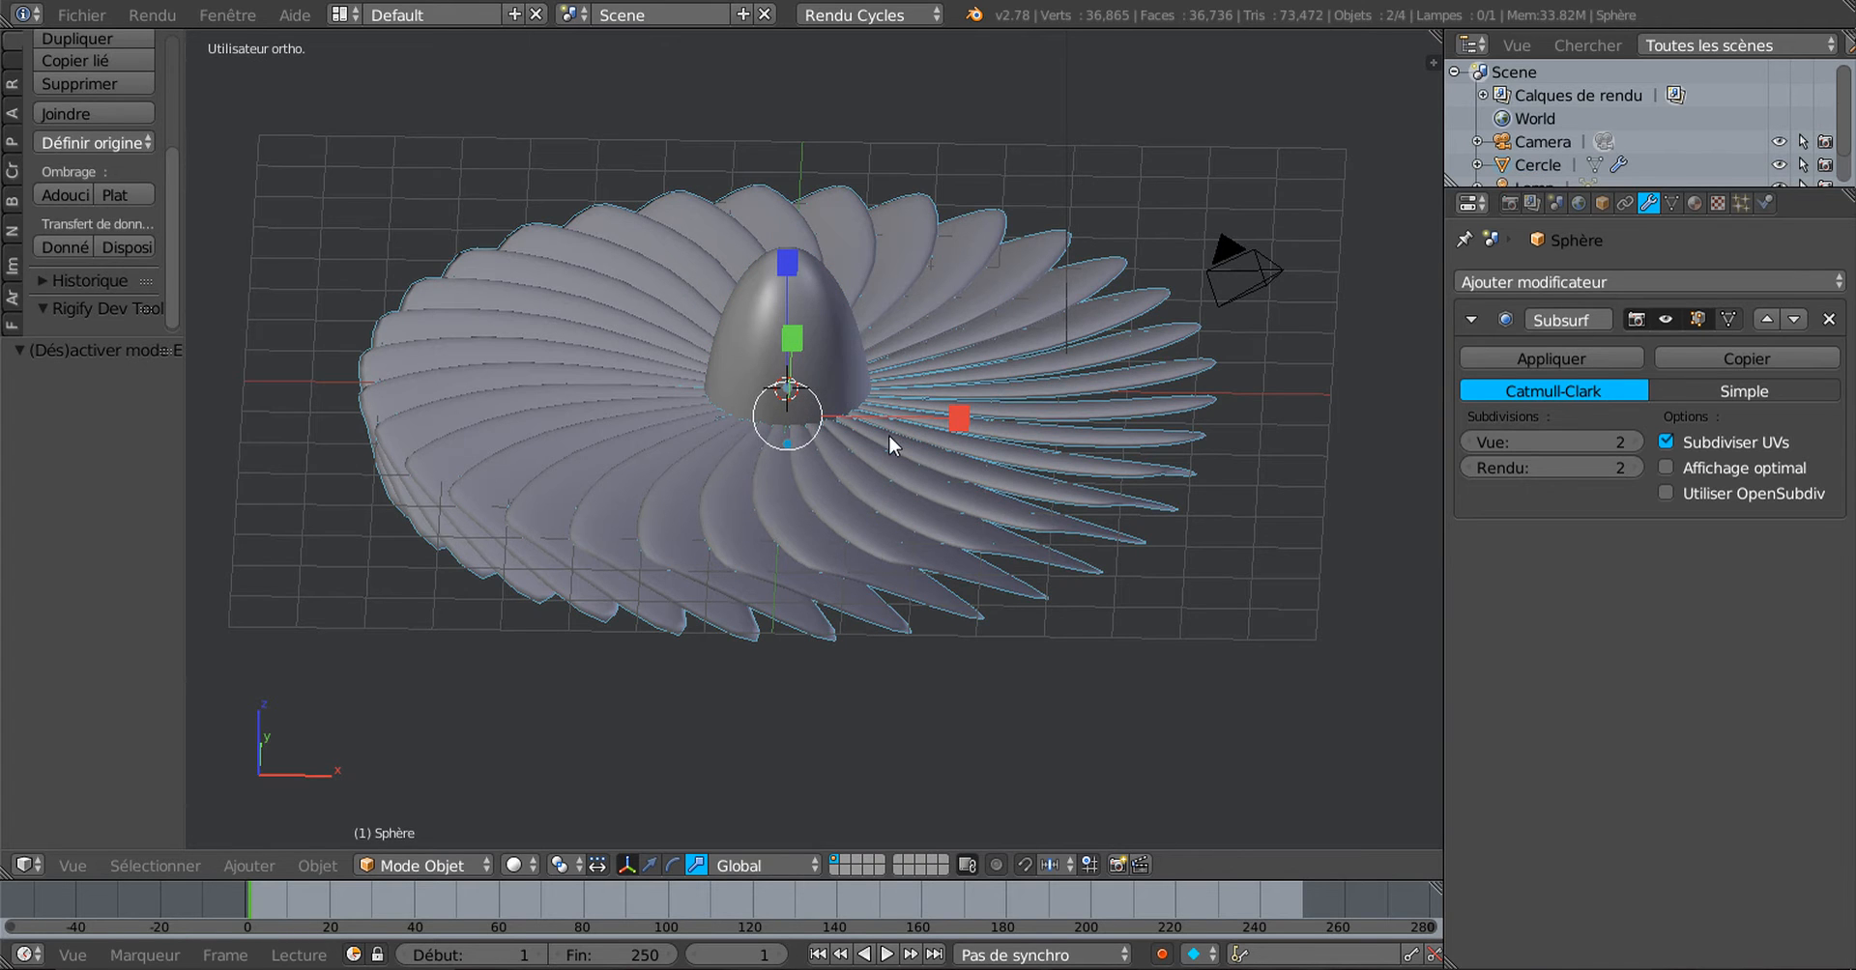
pyautogui.moveTo(890, 433); pyautogui.dragTo(868, 512, button='middle')
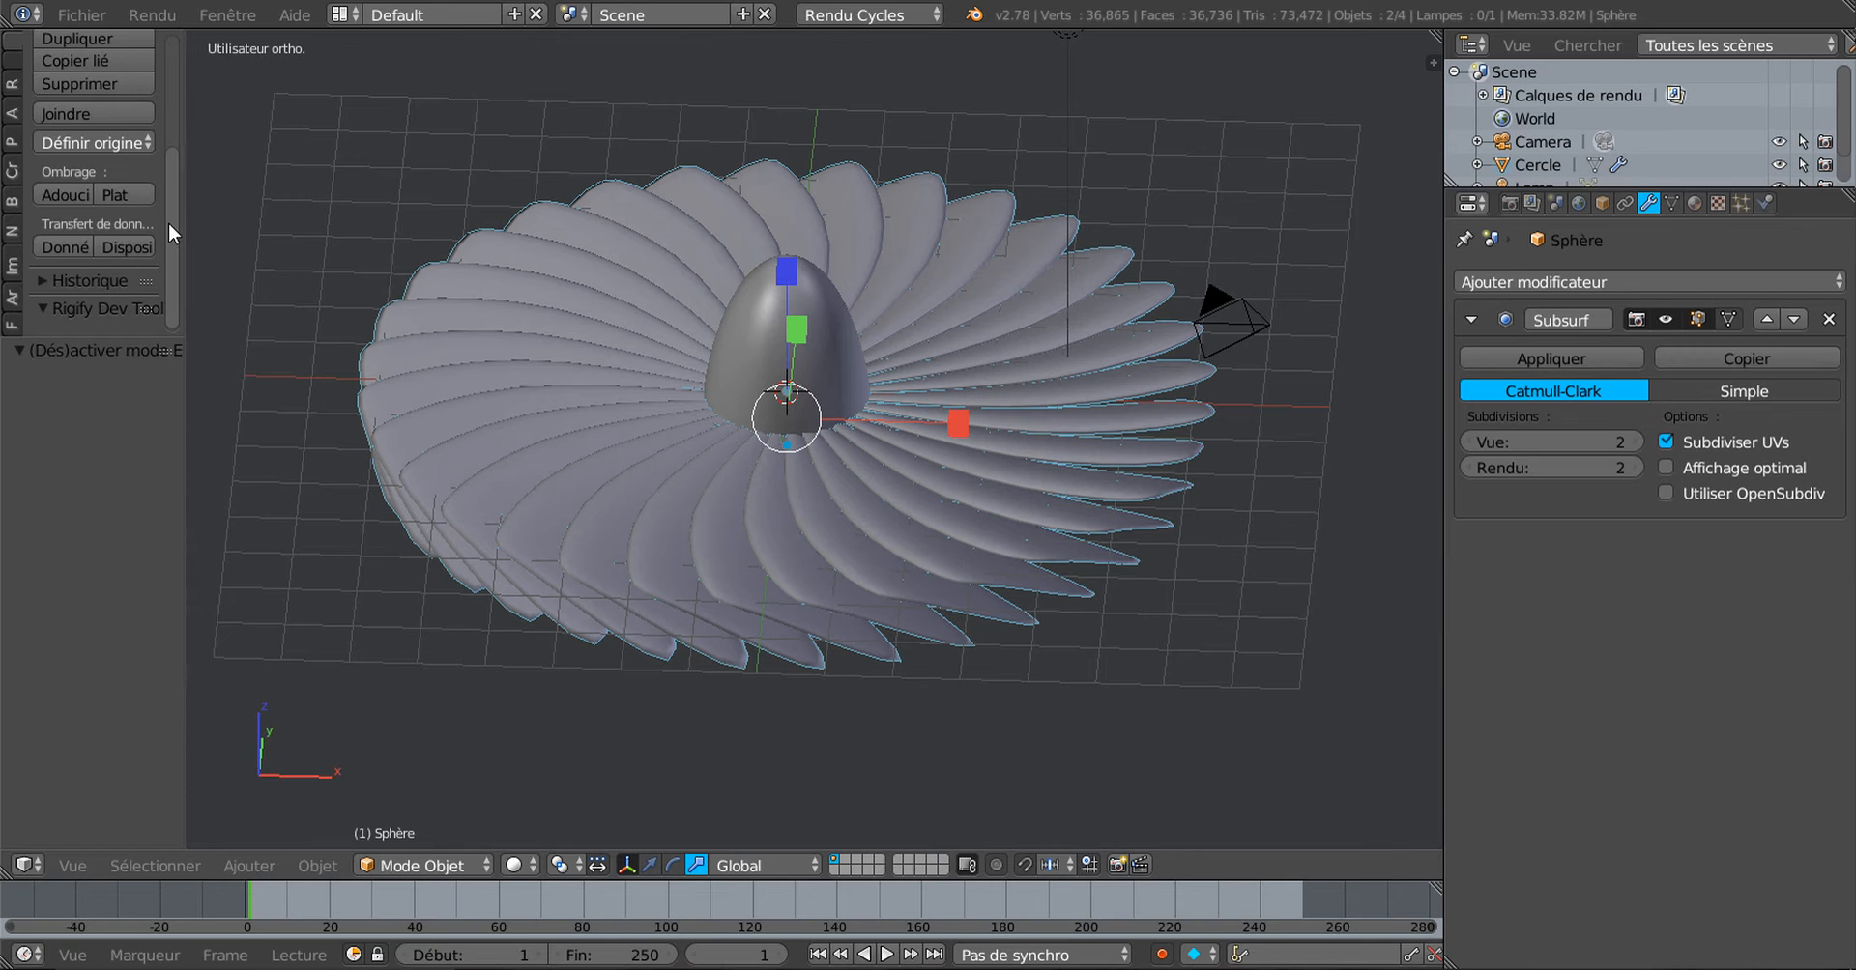
pyautogui.moveTo(170, 223); pyautogui.dragTo(164, 183)
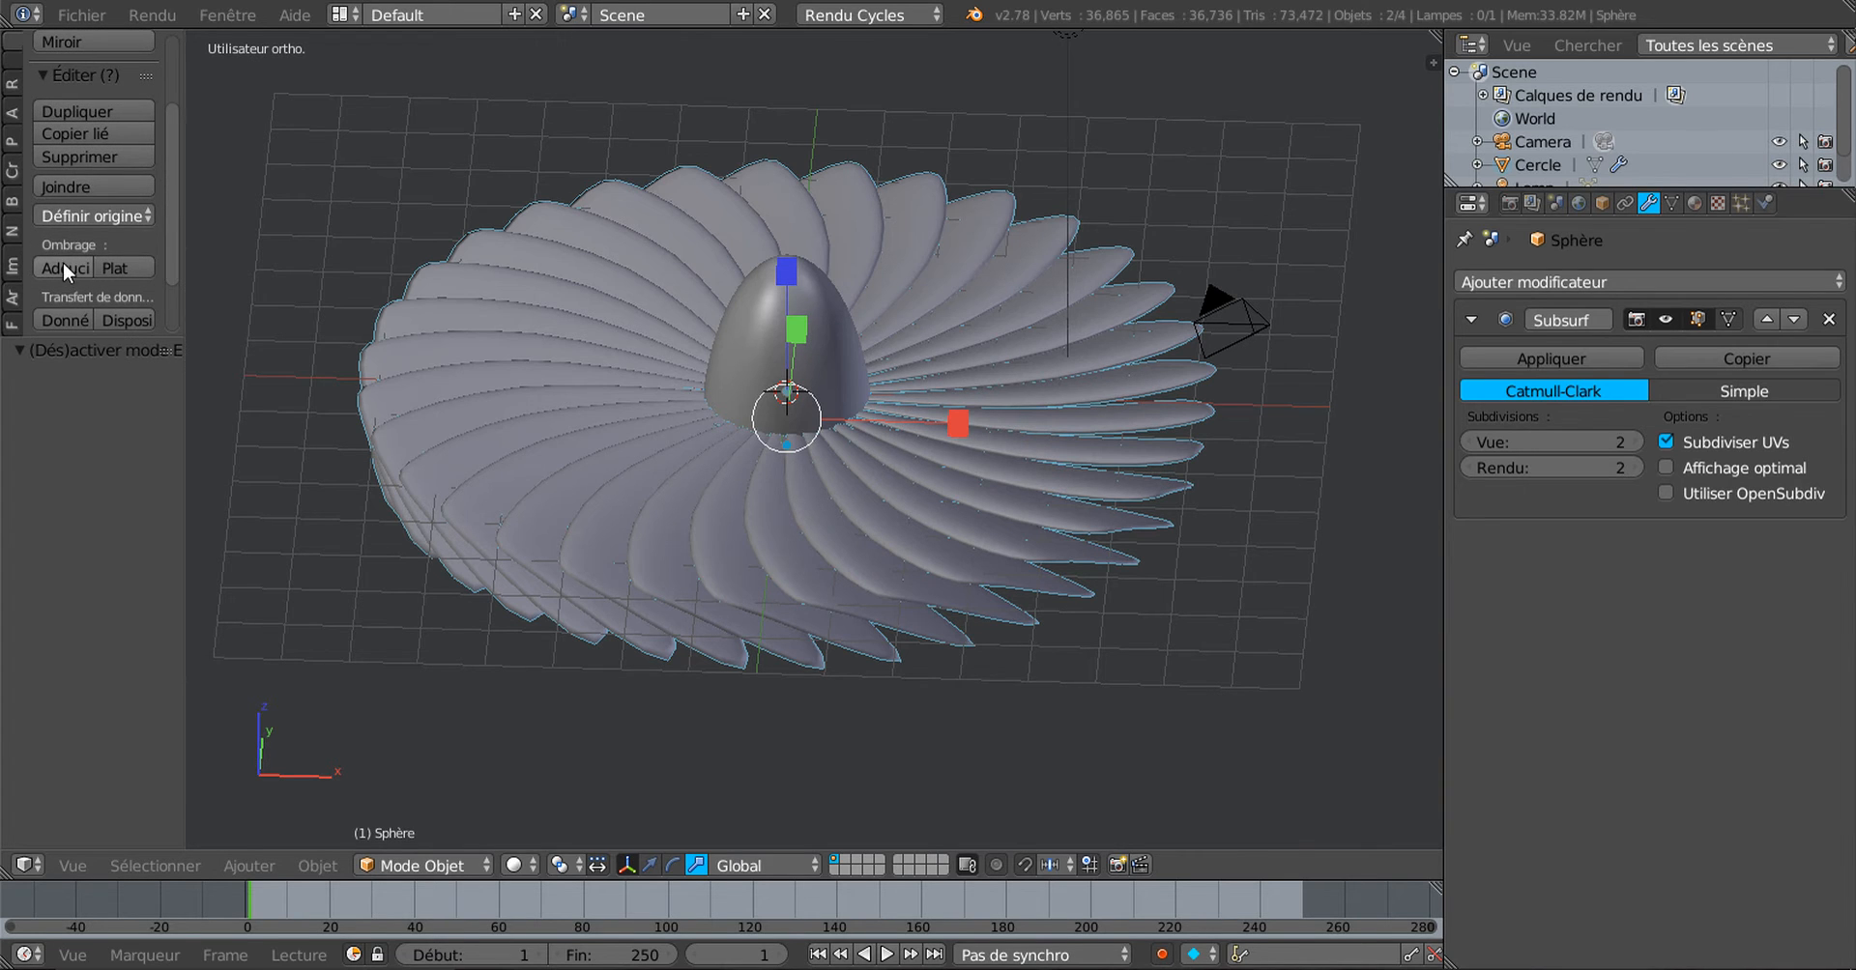
pyautogui.click(71, 185)
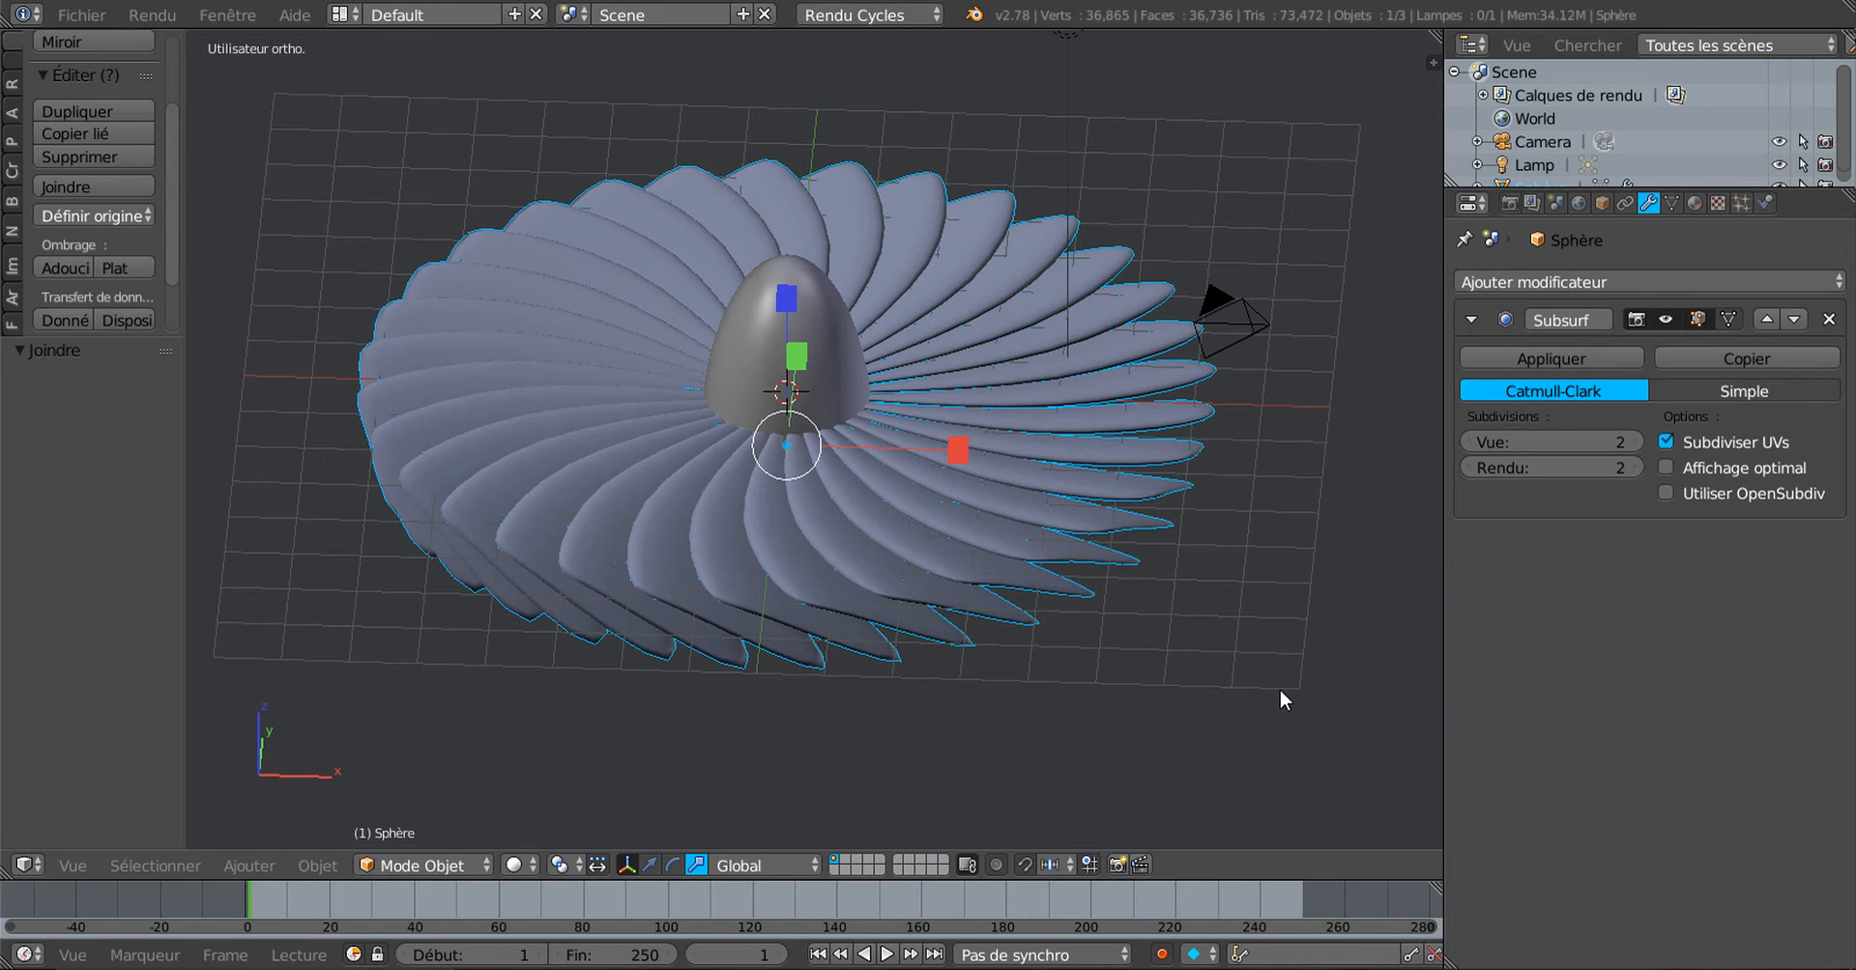
pyautogui.write('rx90')
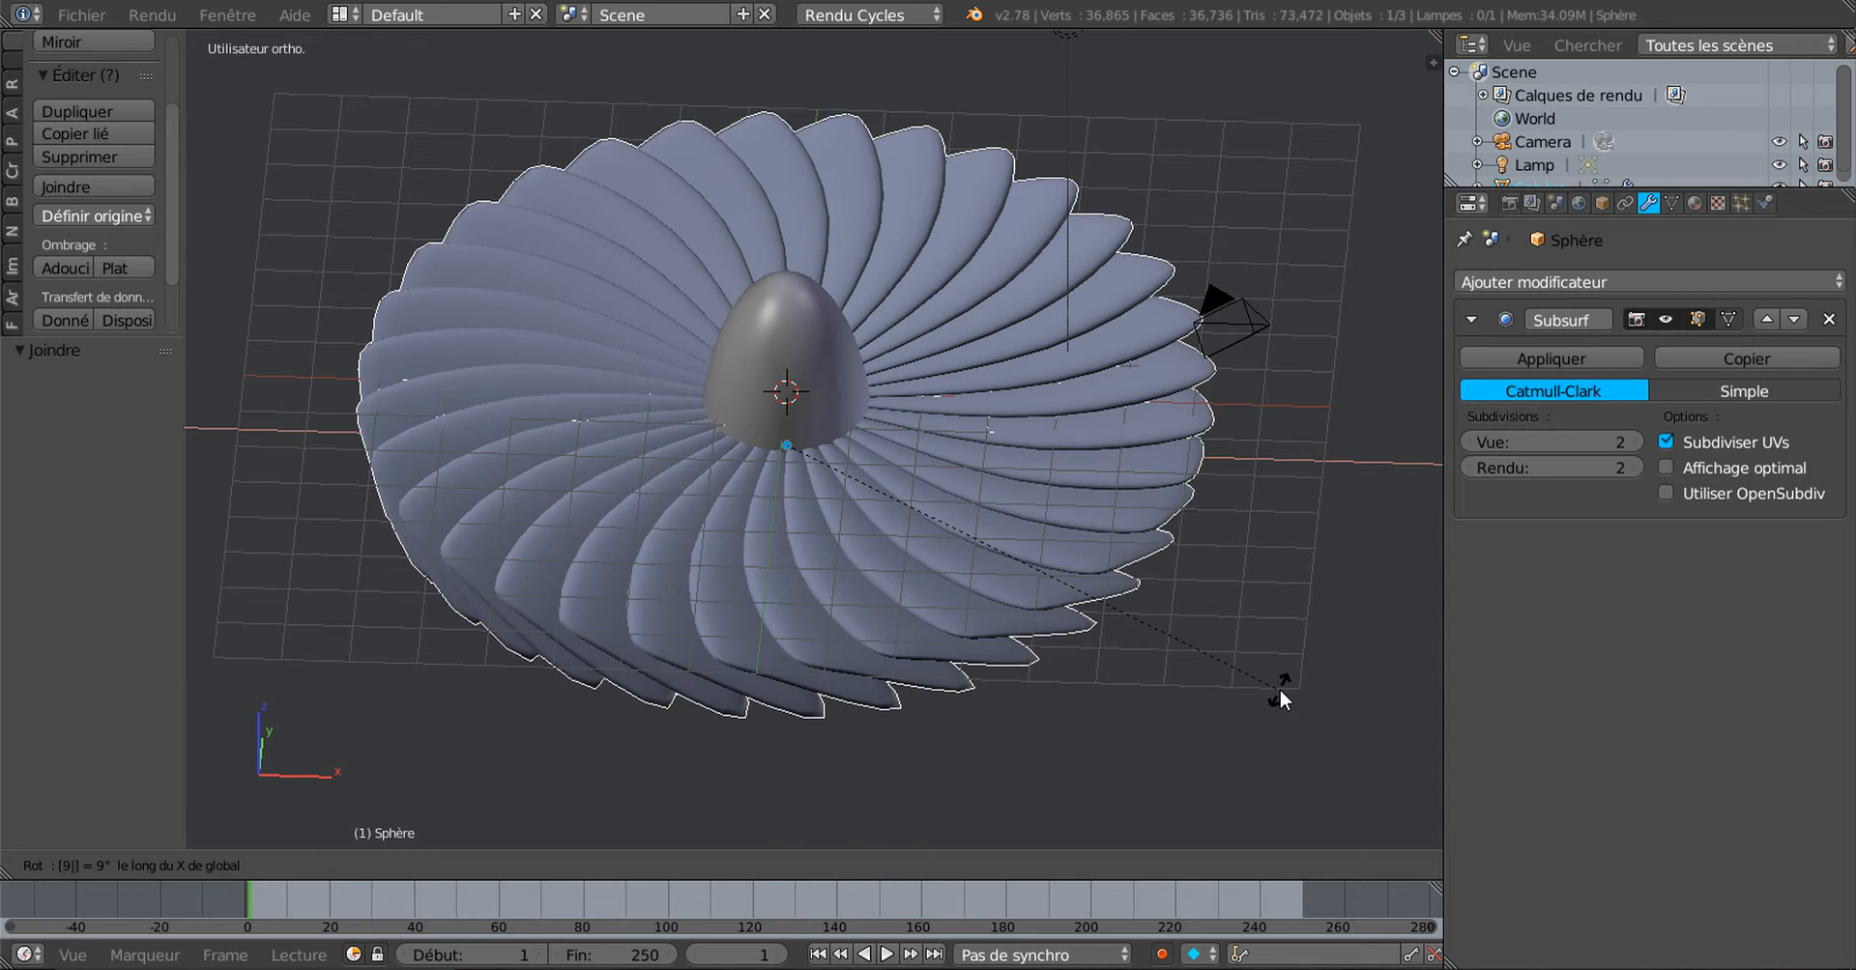
pyautogui.write('1')
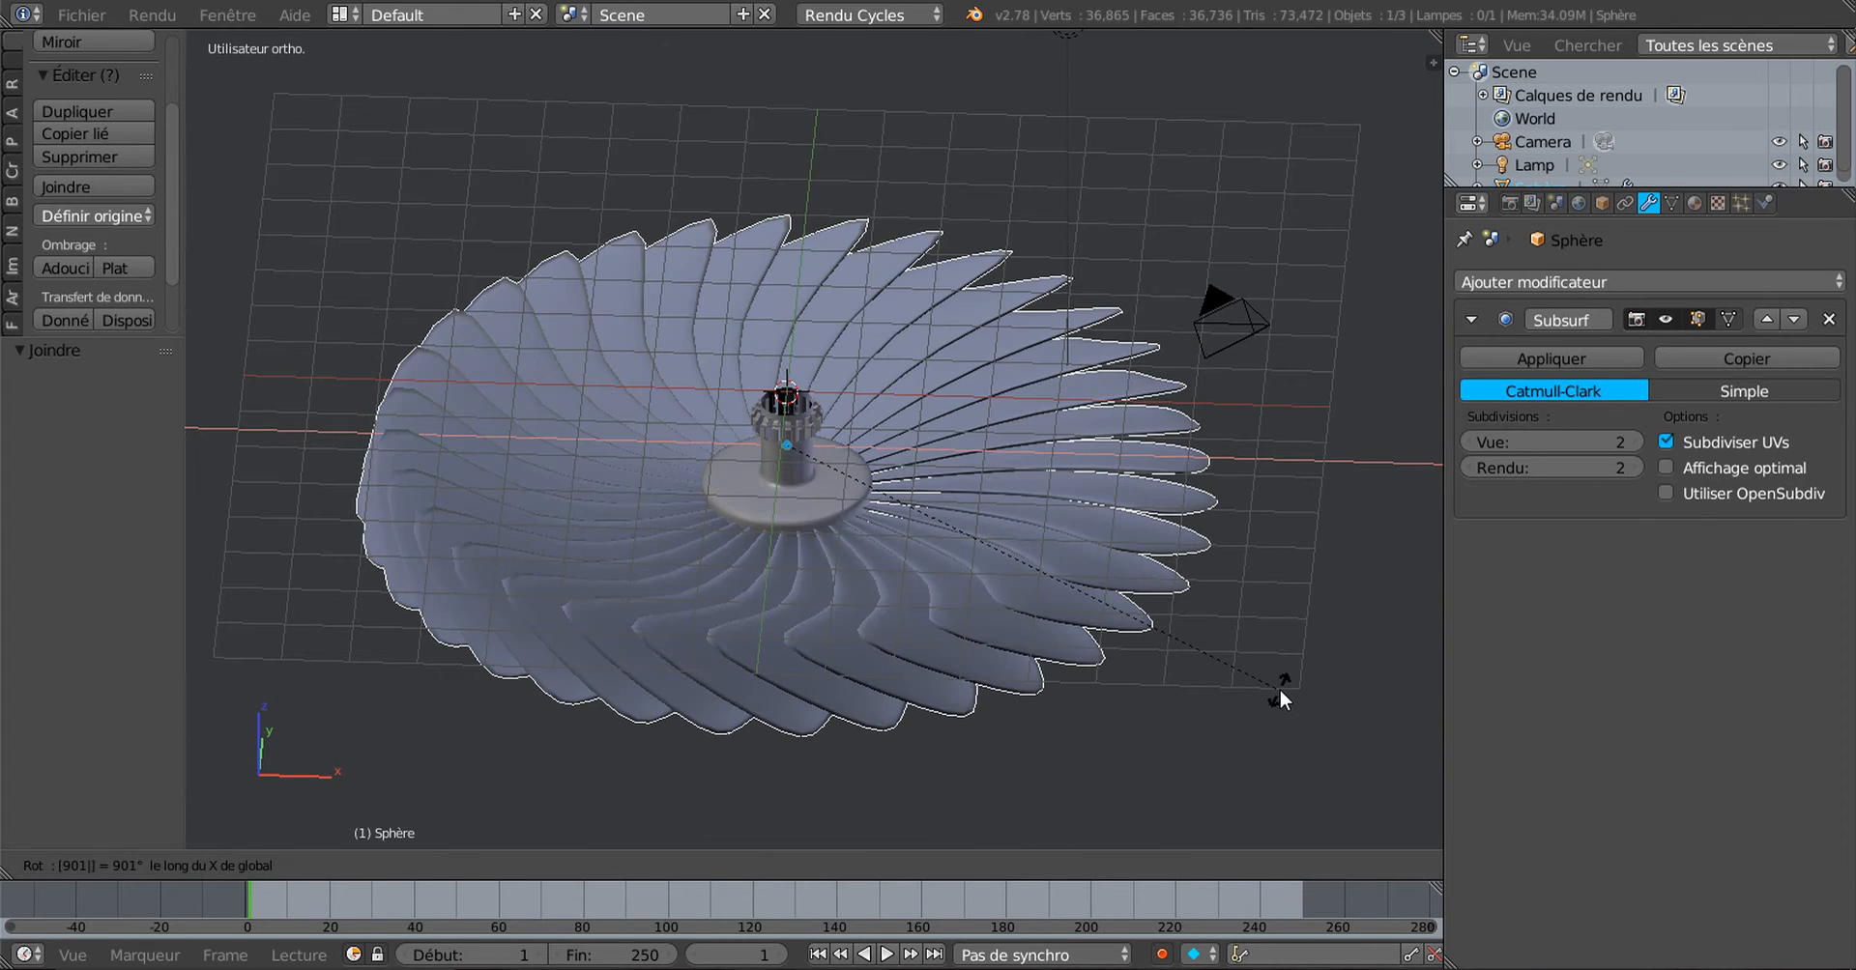
pyautogui.press('Escape')
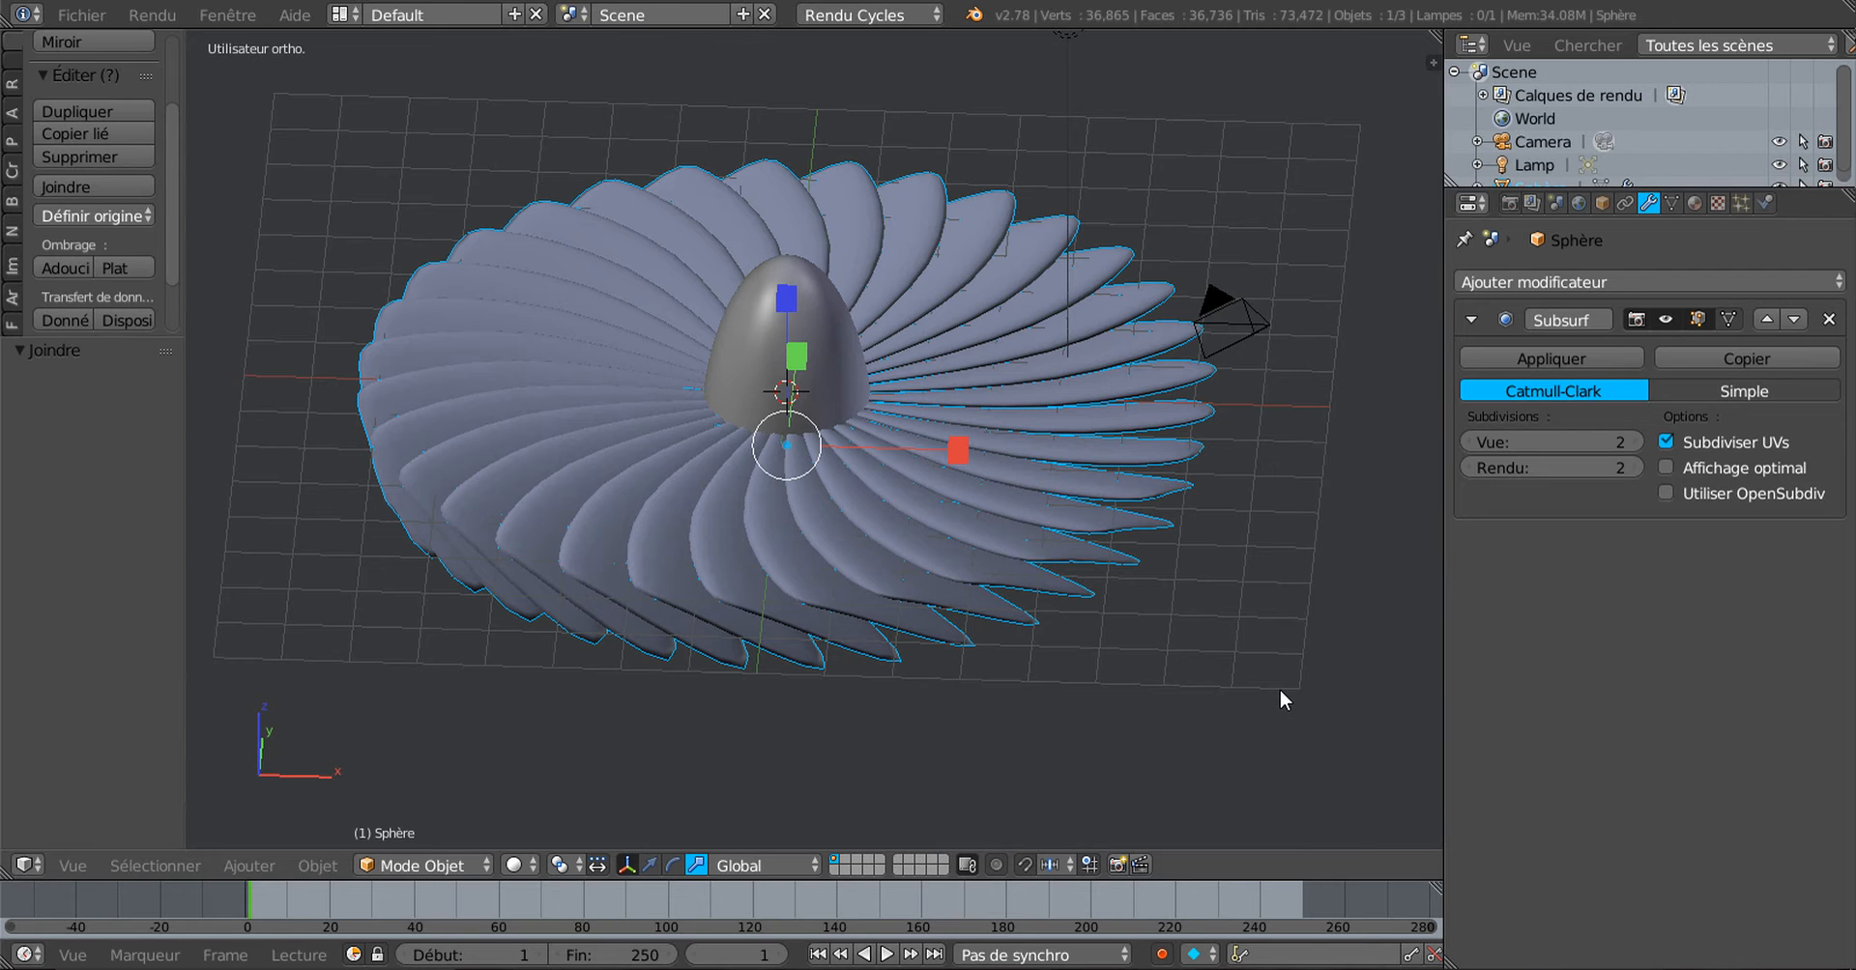
# Step: Examine the whole joined fan from directly above
pyautogui.press('KP_7')
pyautogui.scroll(-2, 1280, 691)
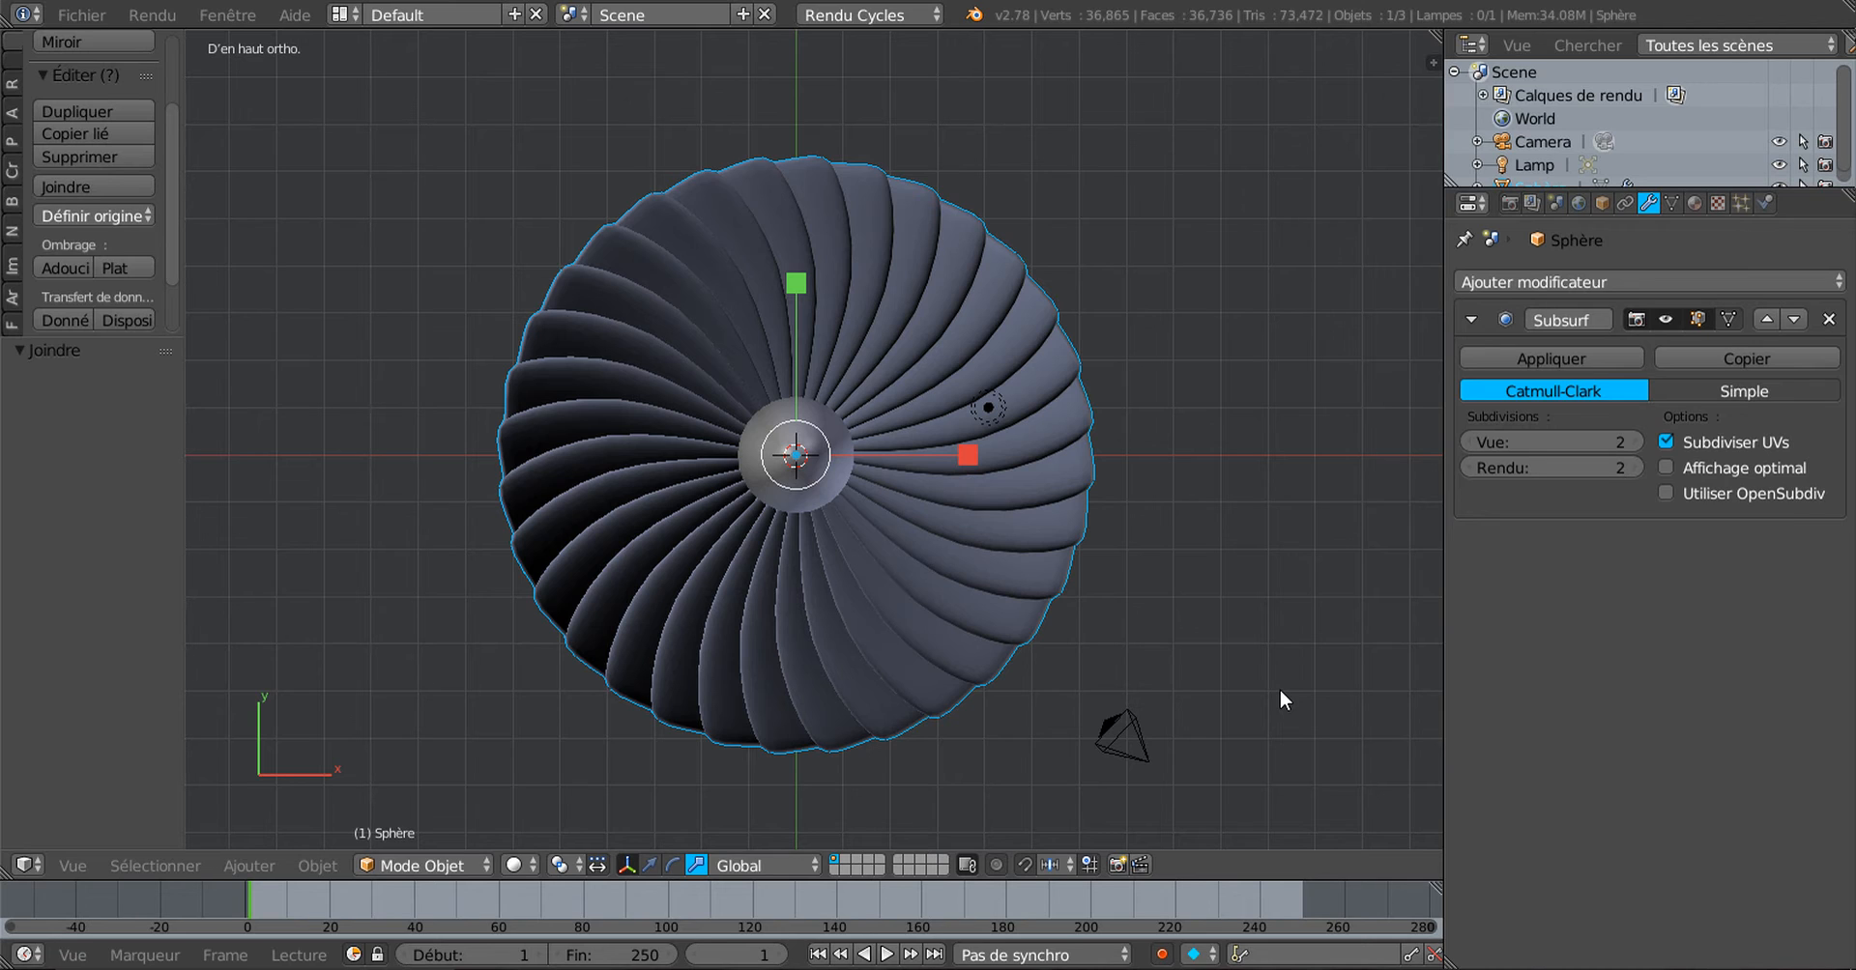
# Step: Rotate the joined fan 90° about the global X axis and view it from the front
pyautogui.press('r')
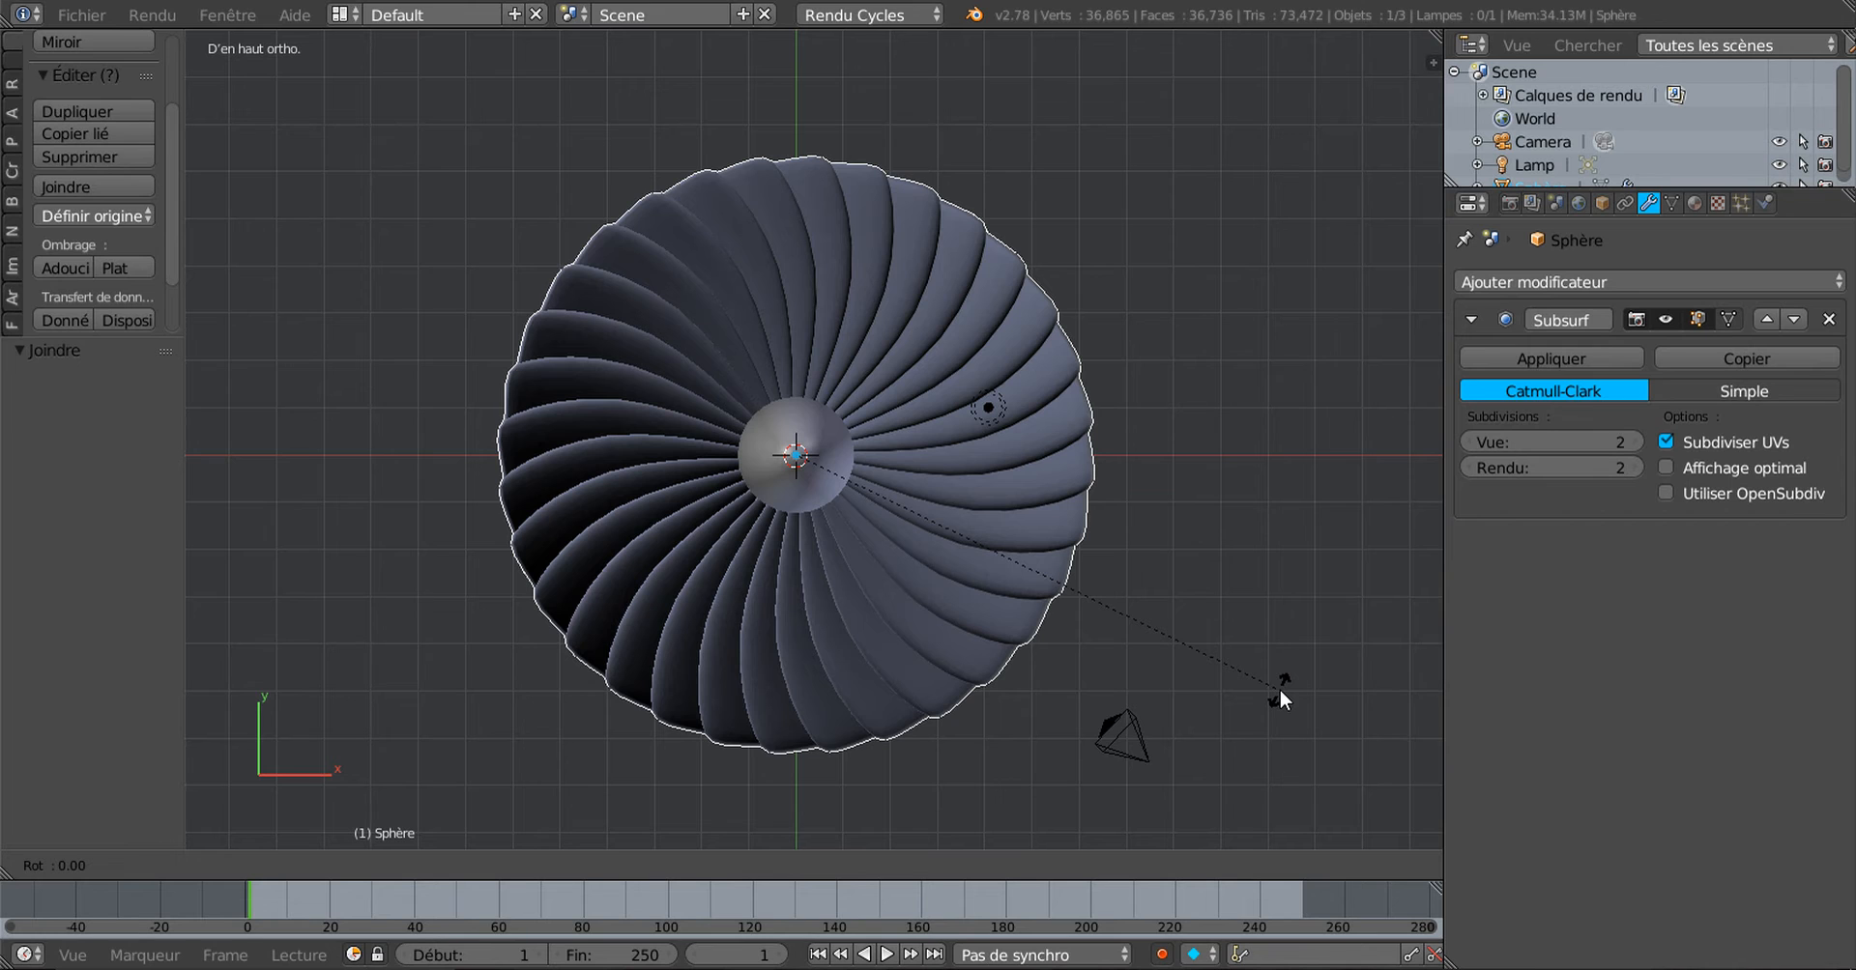
pyautogui.write('x90')
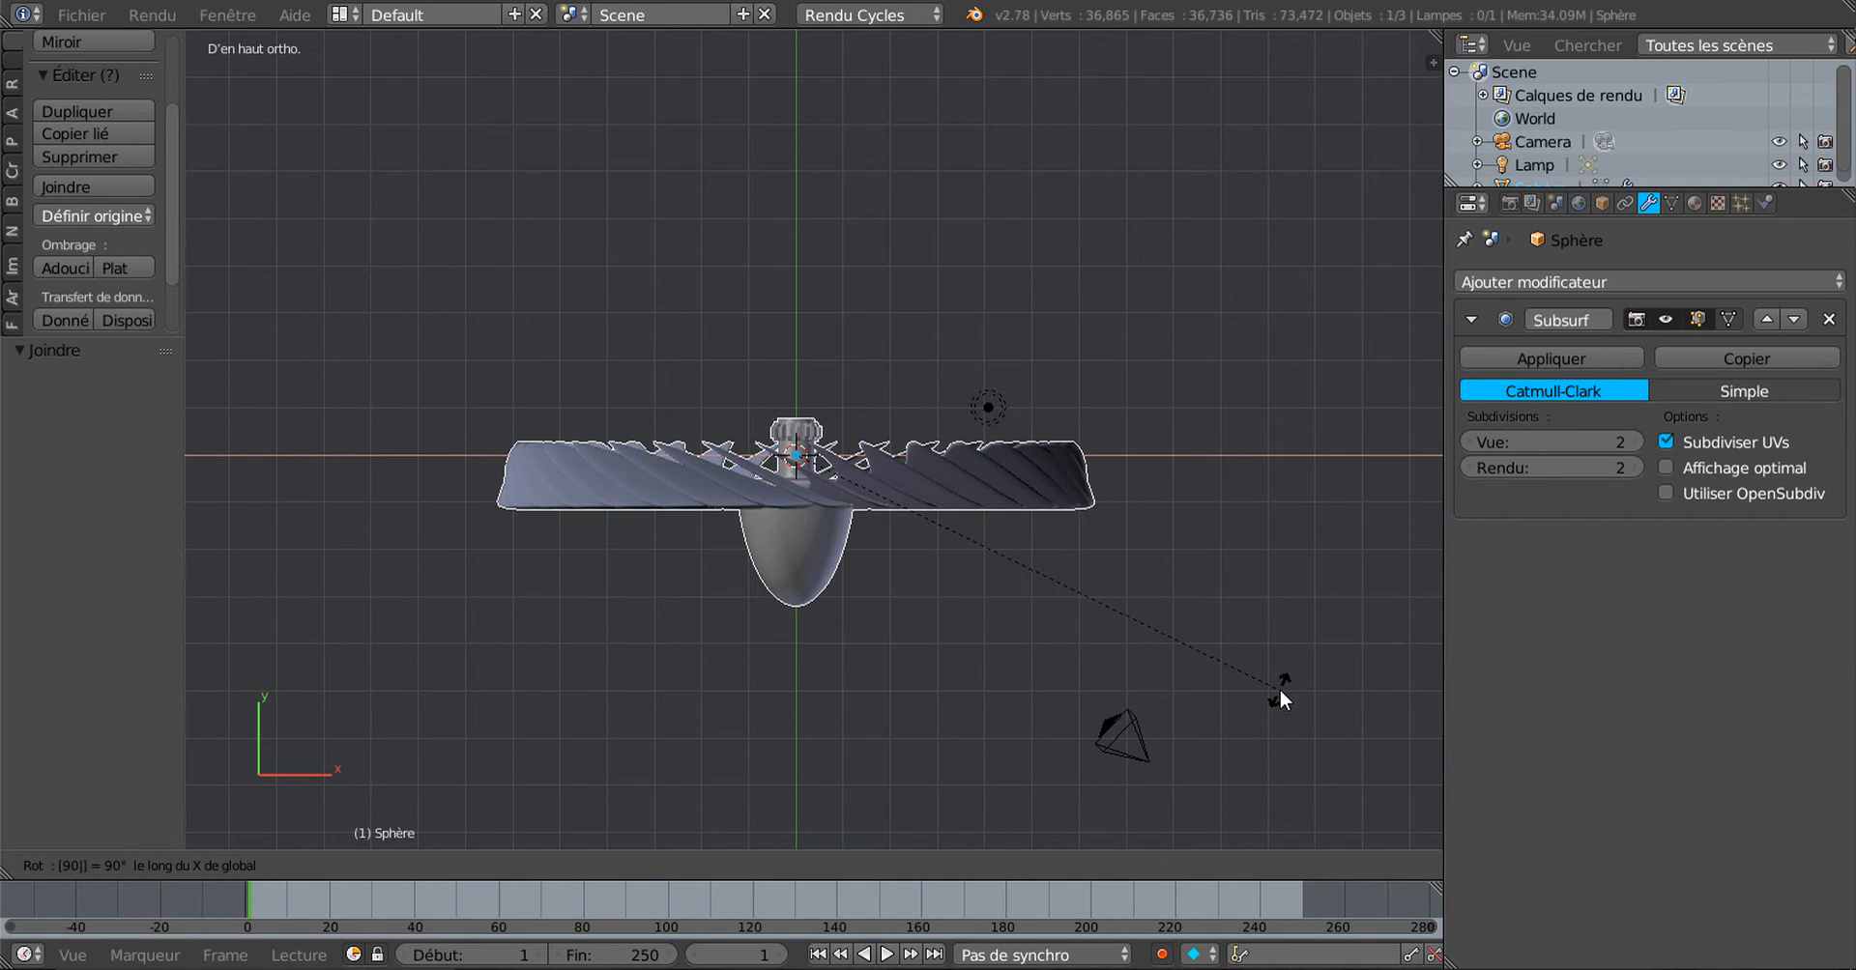
pyautogui.press('Return')
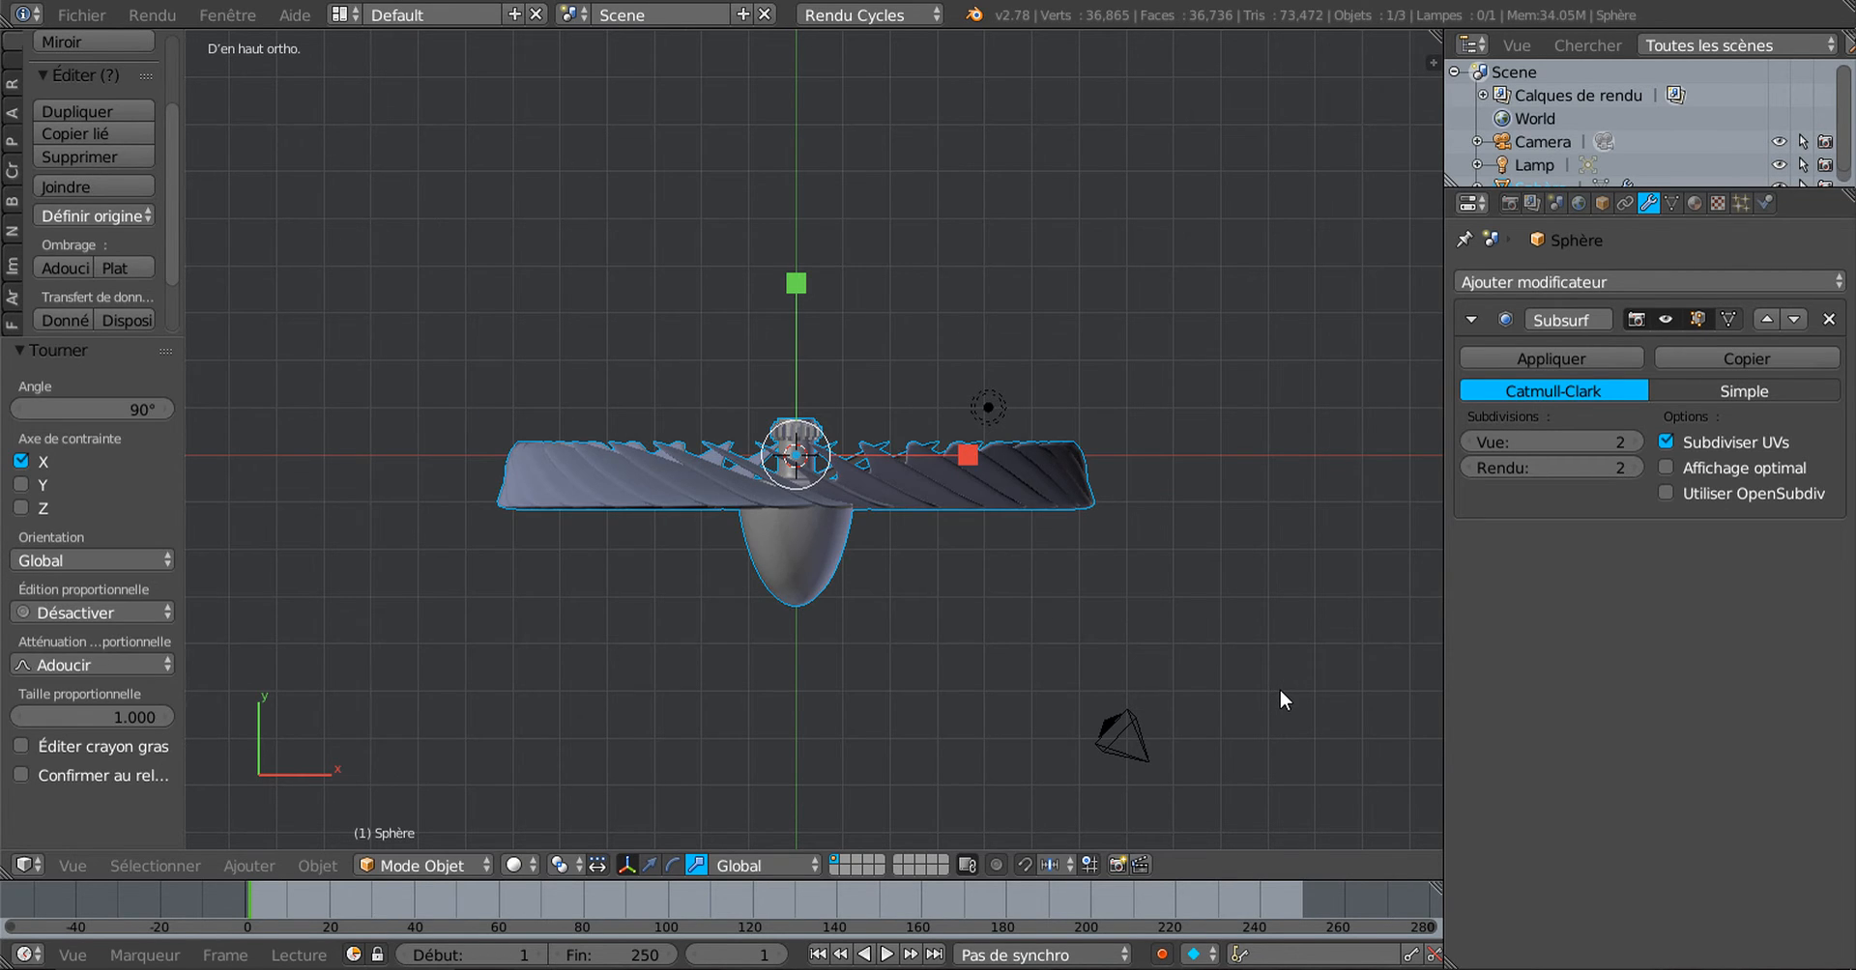
pyautogui.press('KP_1')
pyautogui.scroll(1, 978, 381)
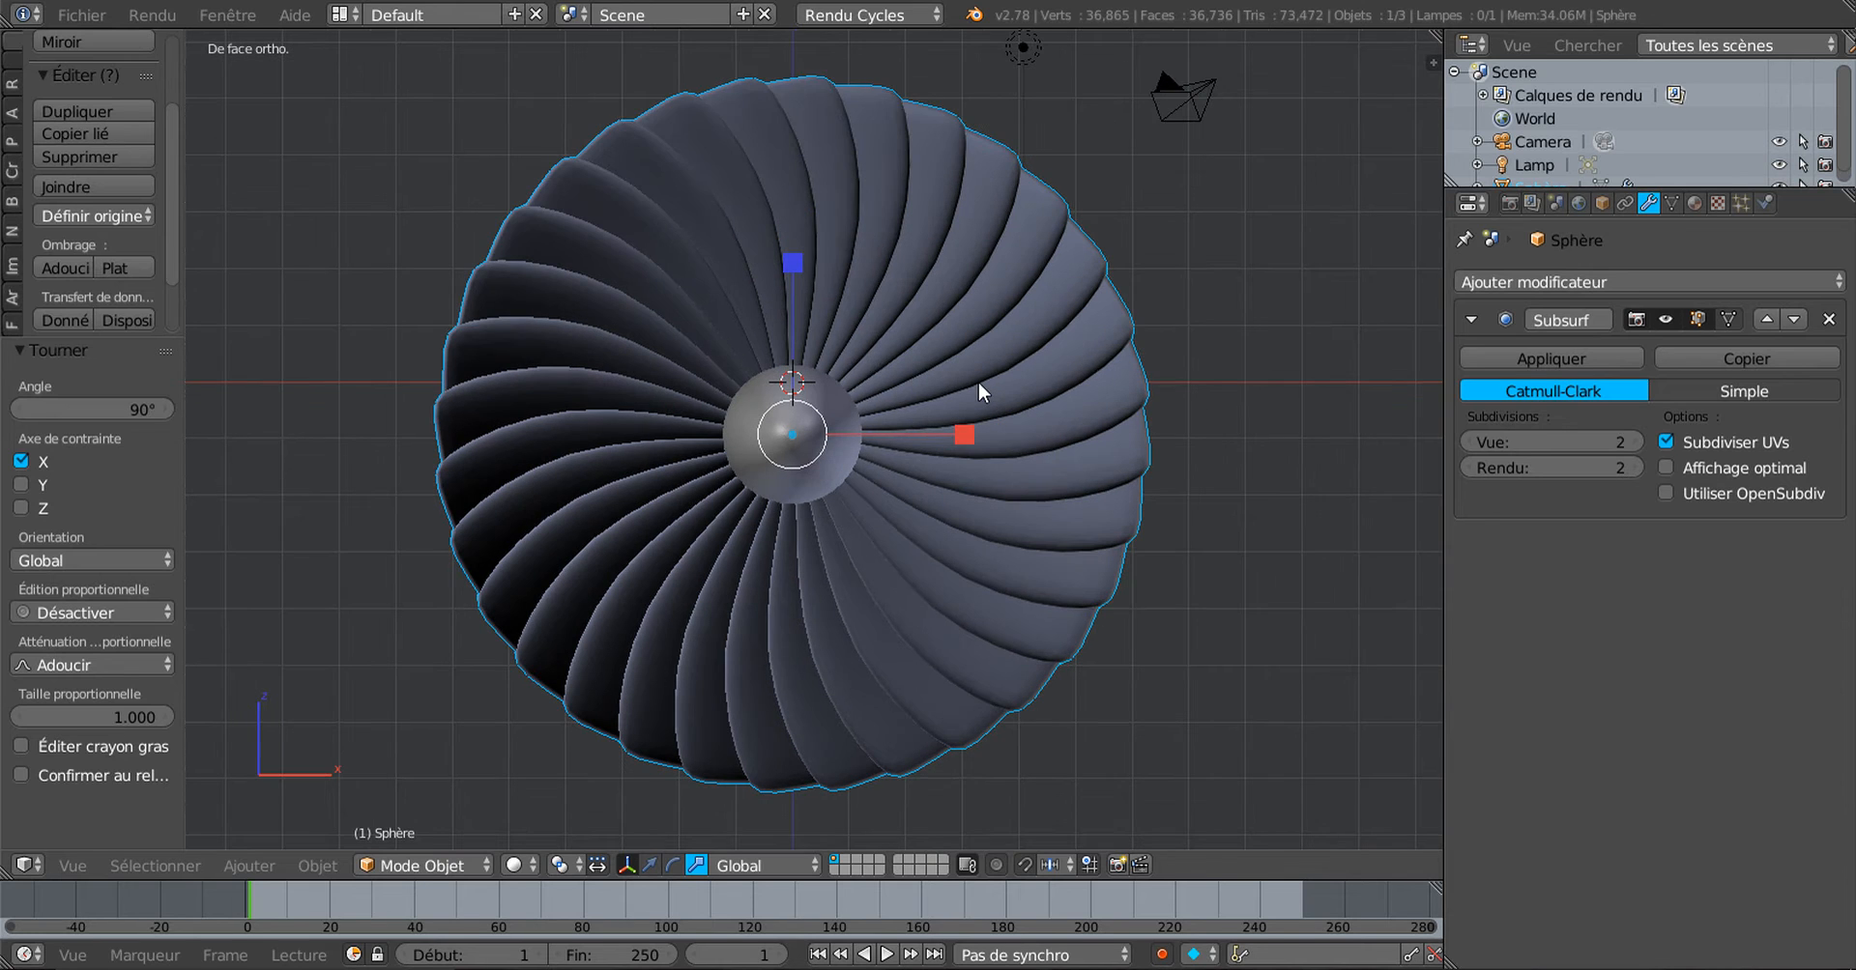
# Step: Display the shading, normals and UV tools in Edit mode and enlarge the area that holds them
pyautogui.press('Tab')
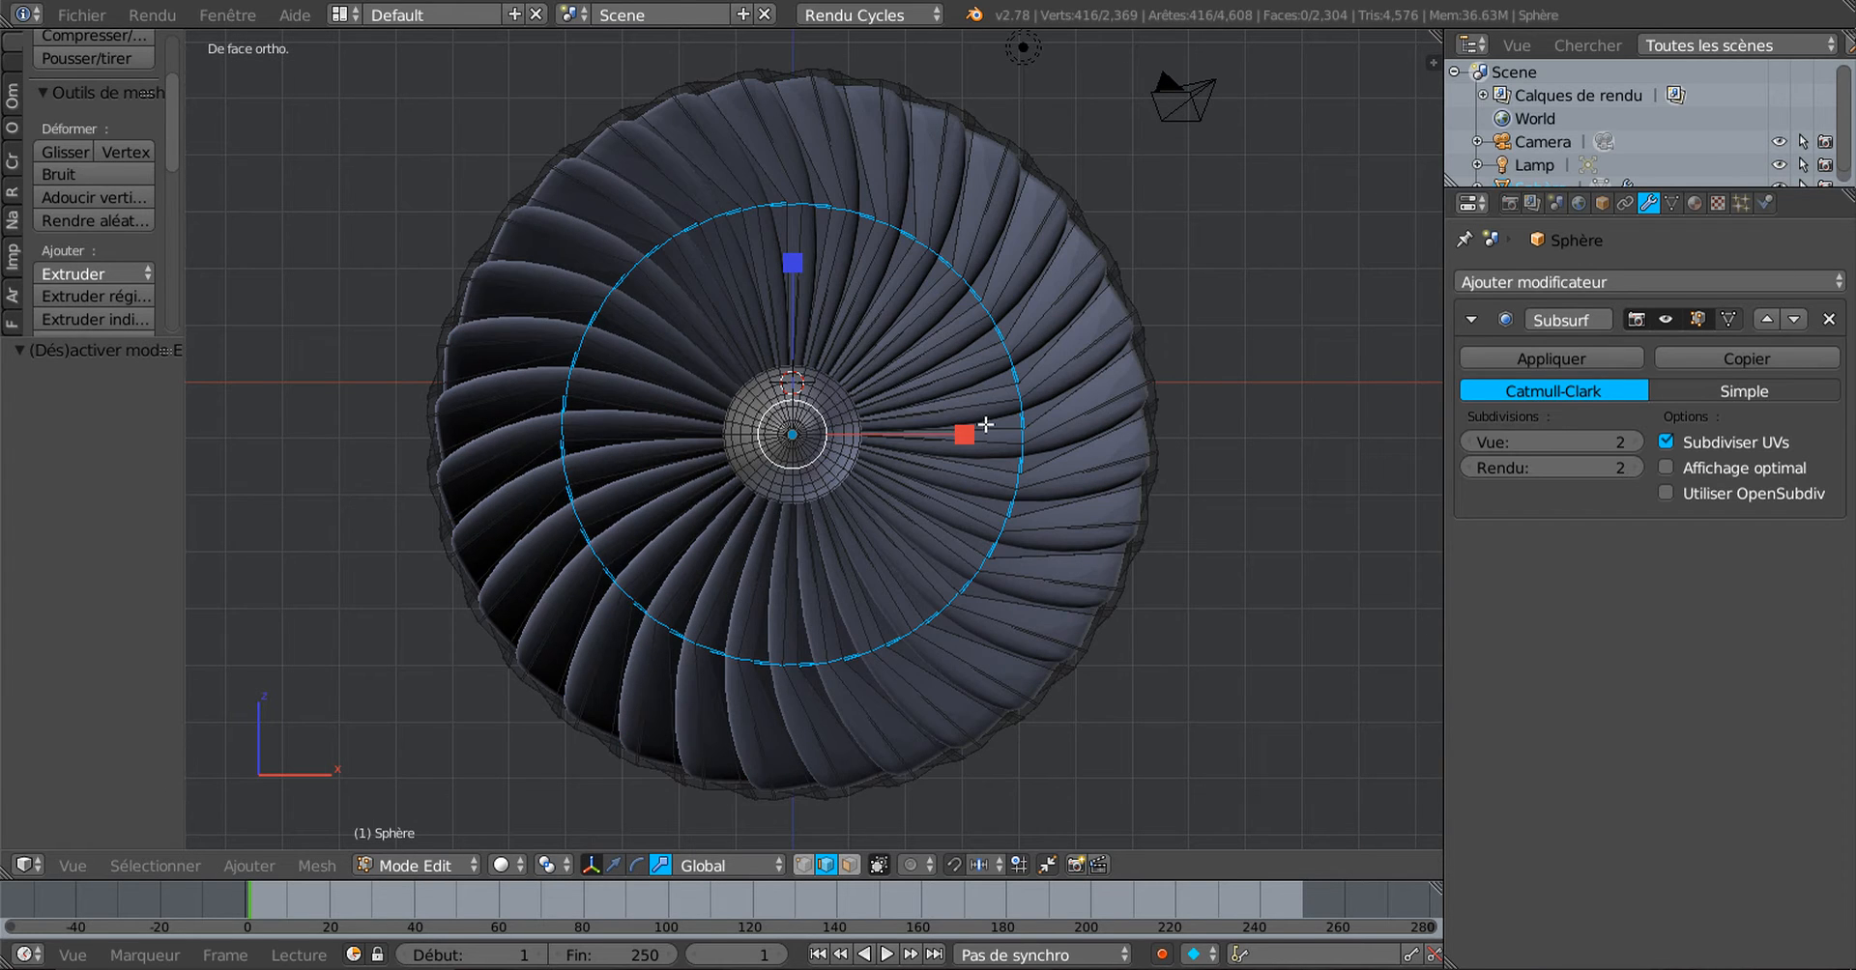
pyautogui.press('z')
pyautogui.press('z')
pyautogui.scroll(1, 985, 425)
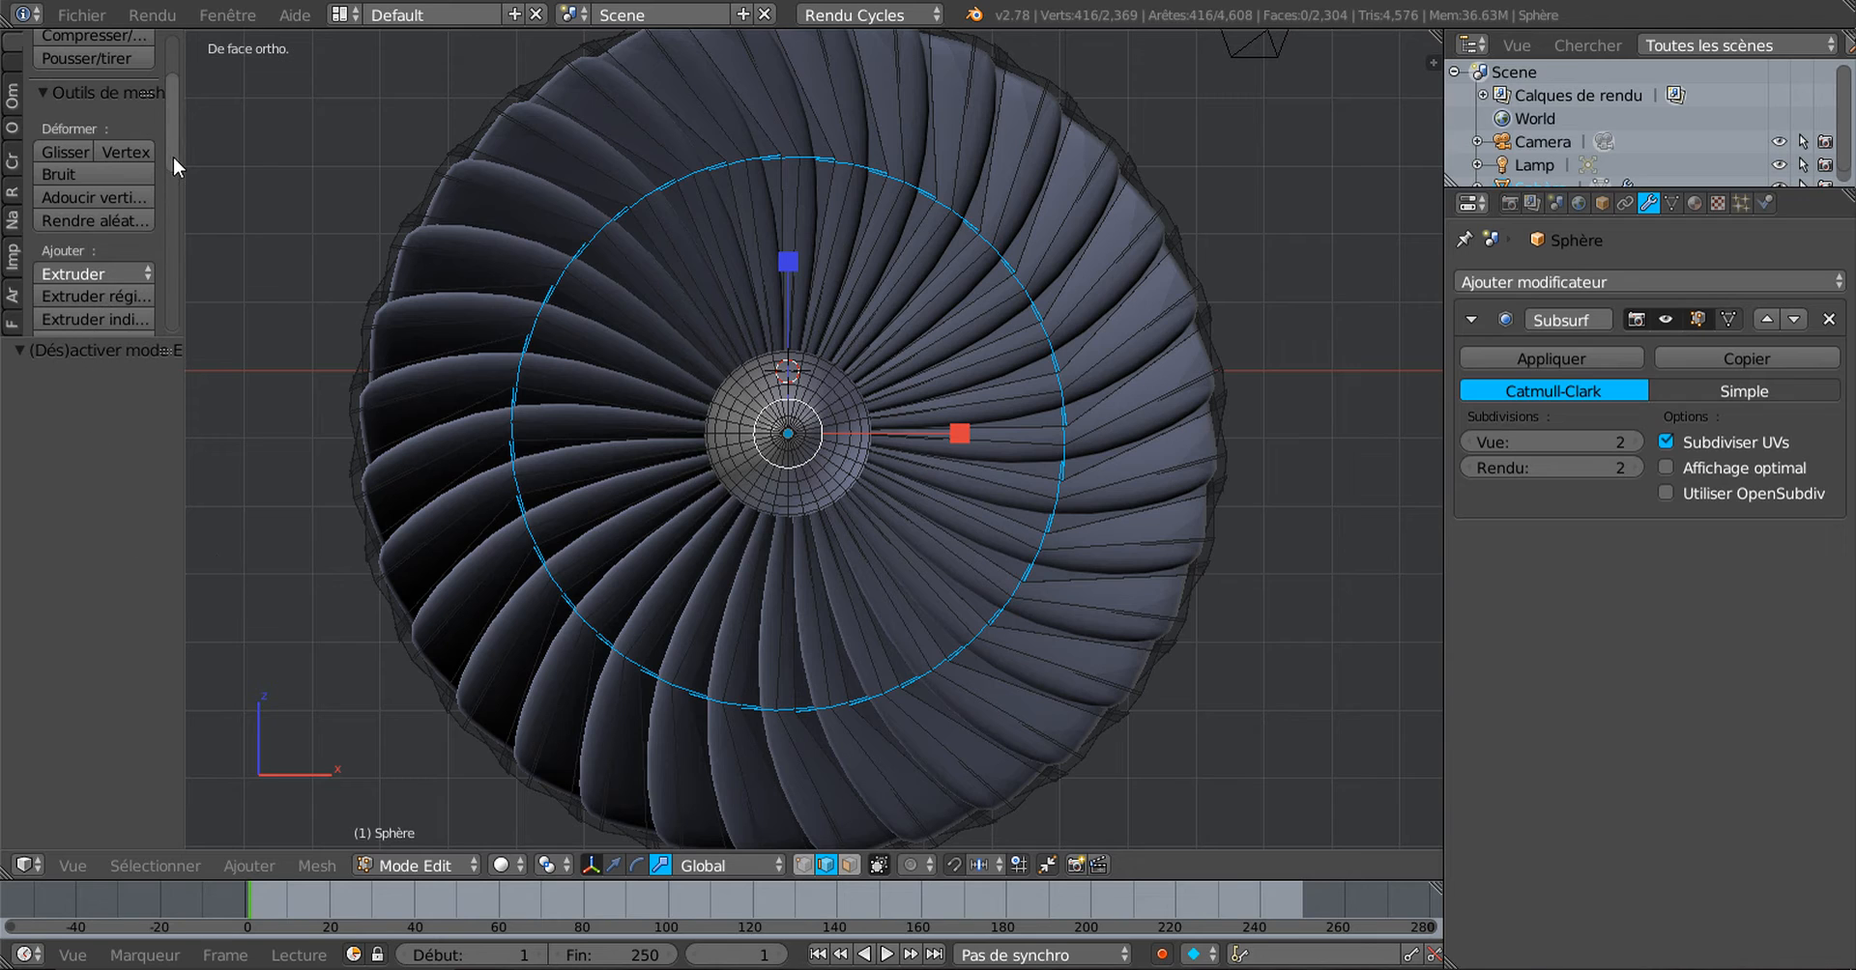
pyautogui.moveTo(173, 157); pyautogui.dragTo(188, 261)
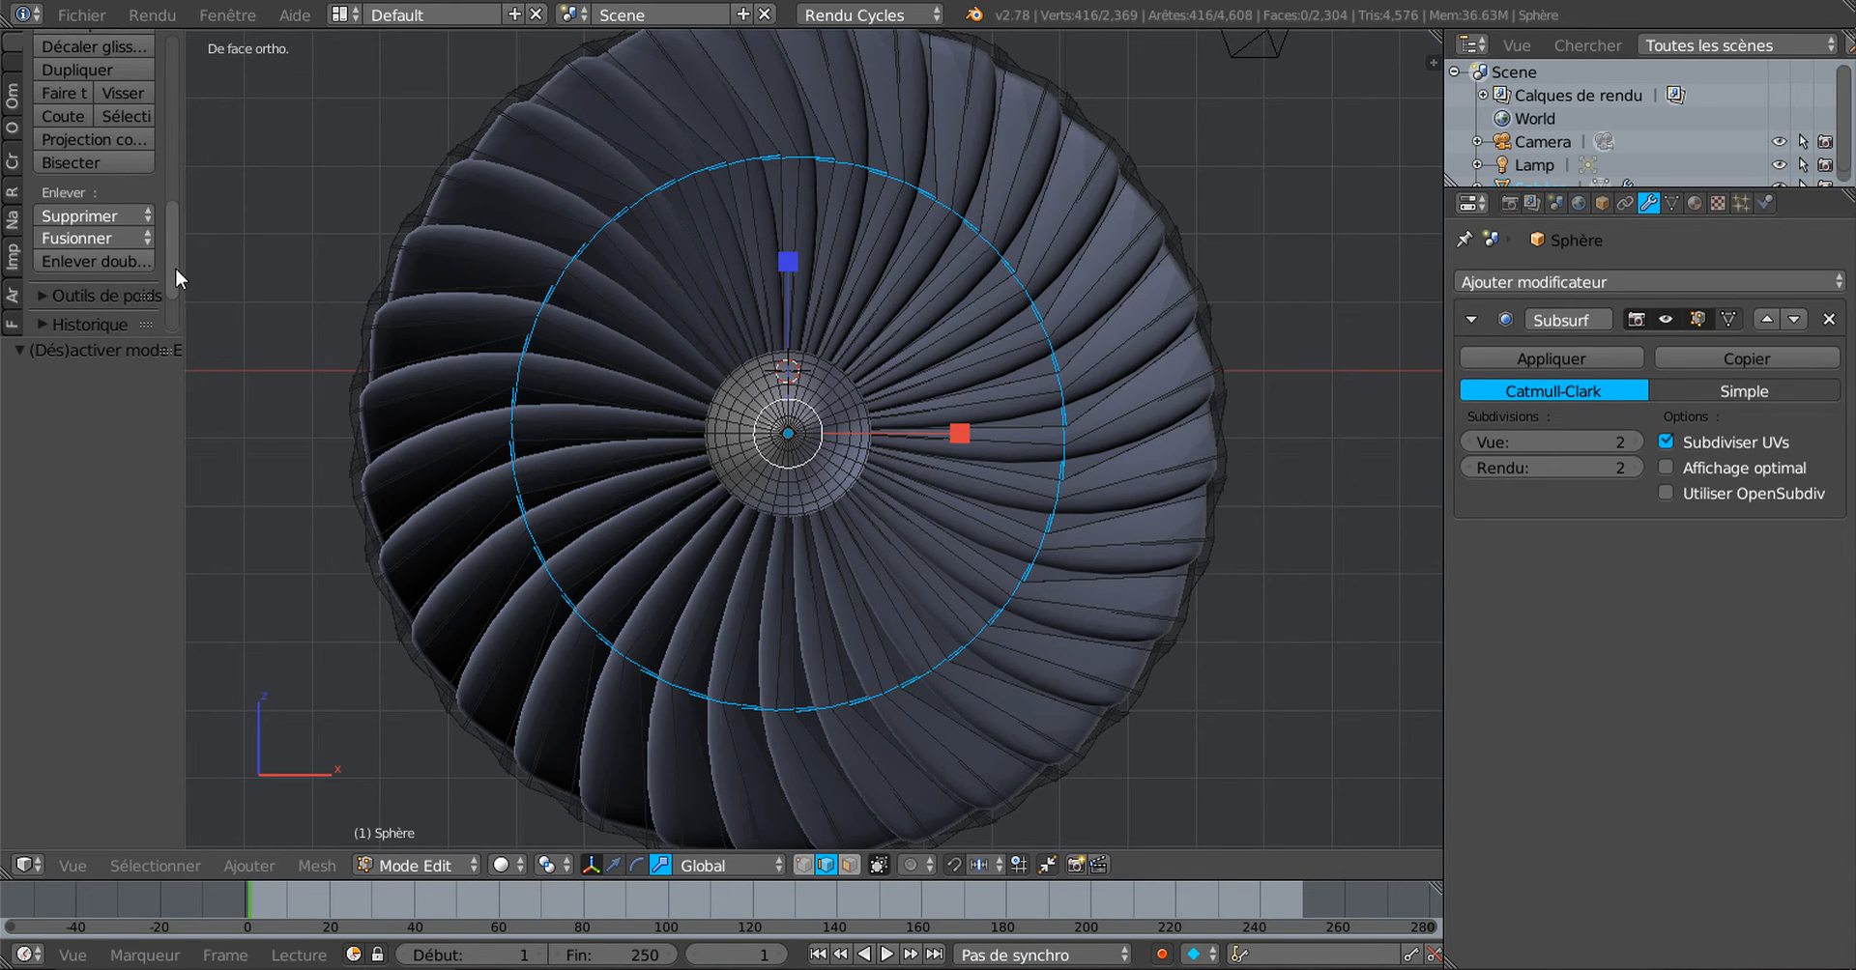
pyautogui.click(11, 97)
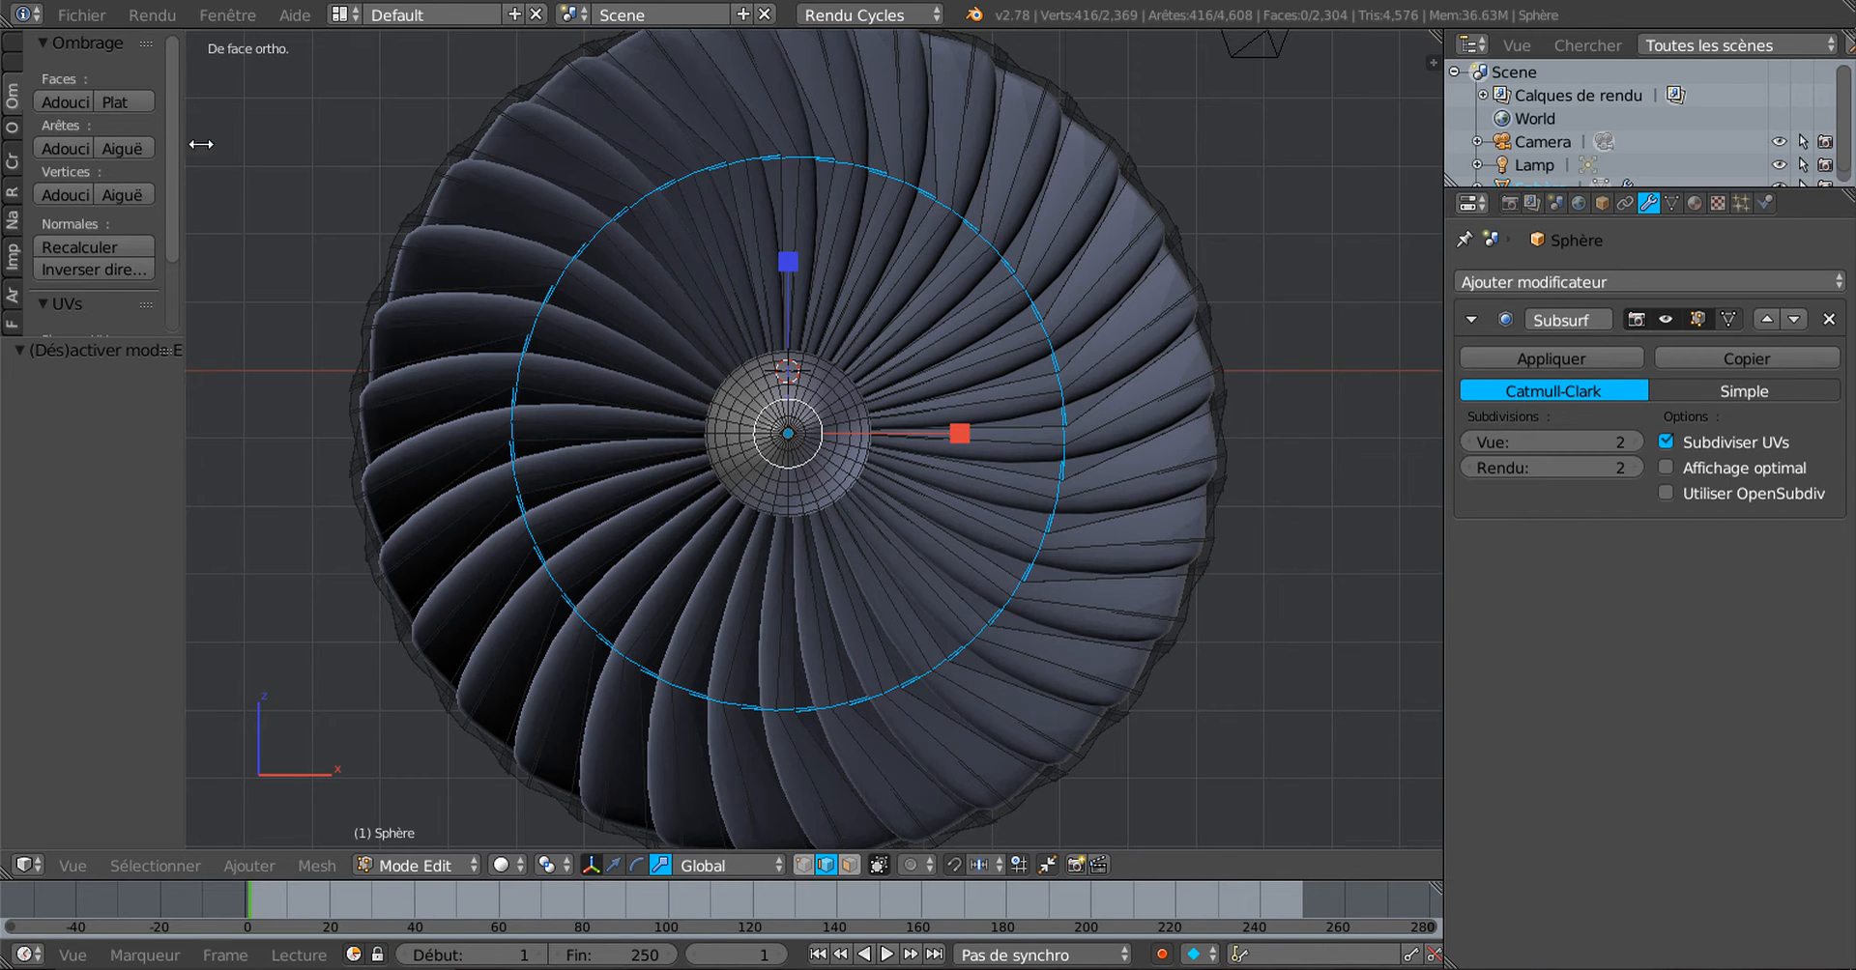
pyautogui.moveTo(184, 153); pyautogui.dragTo(247, 154)
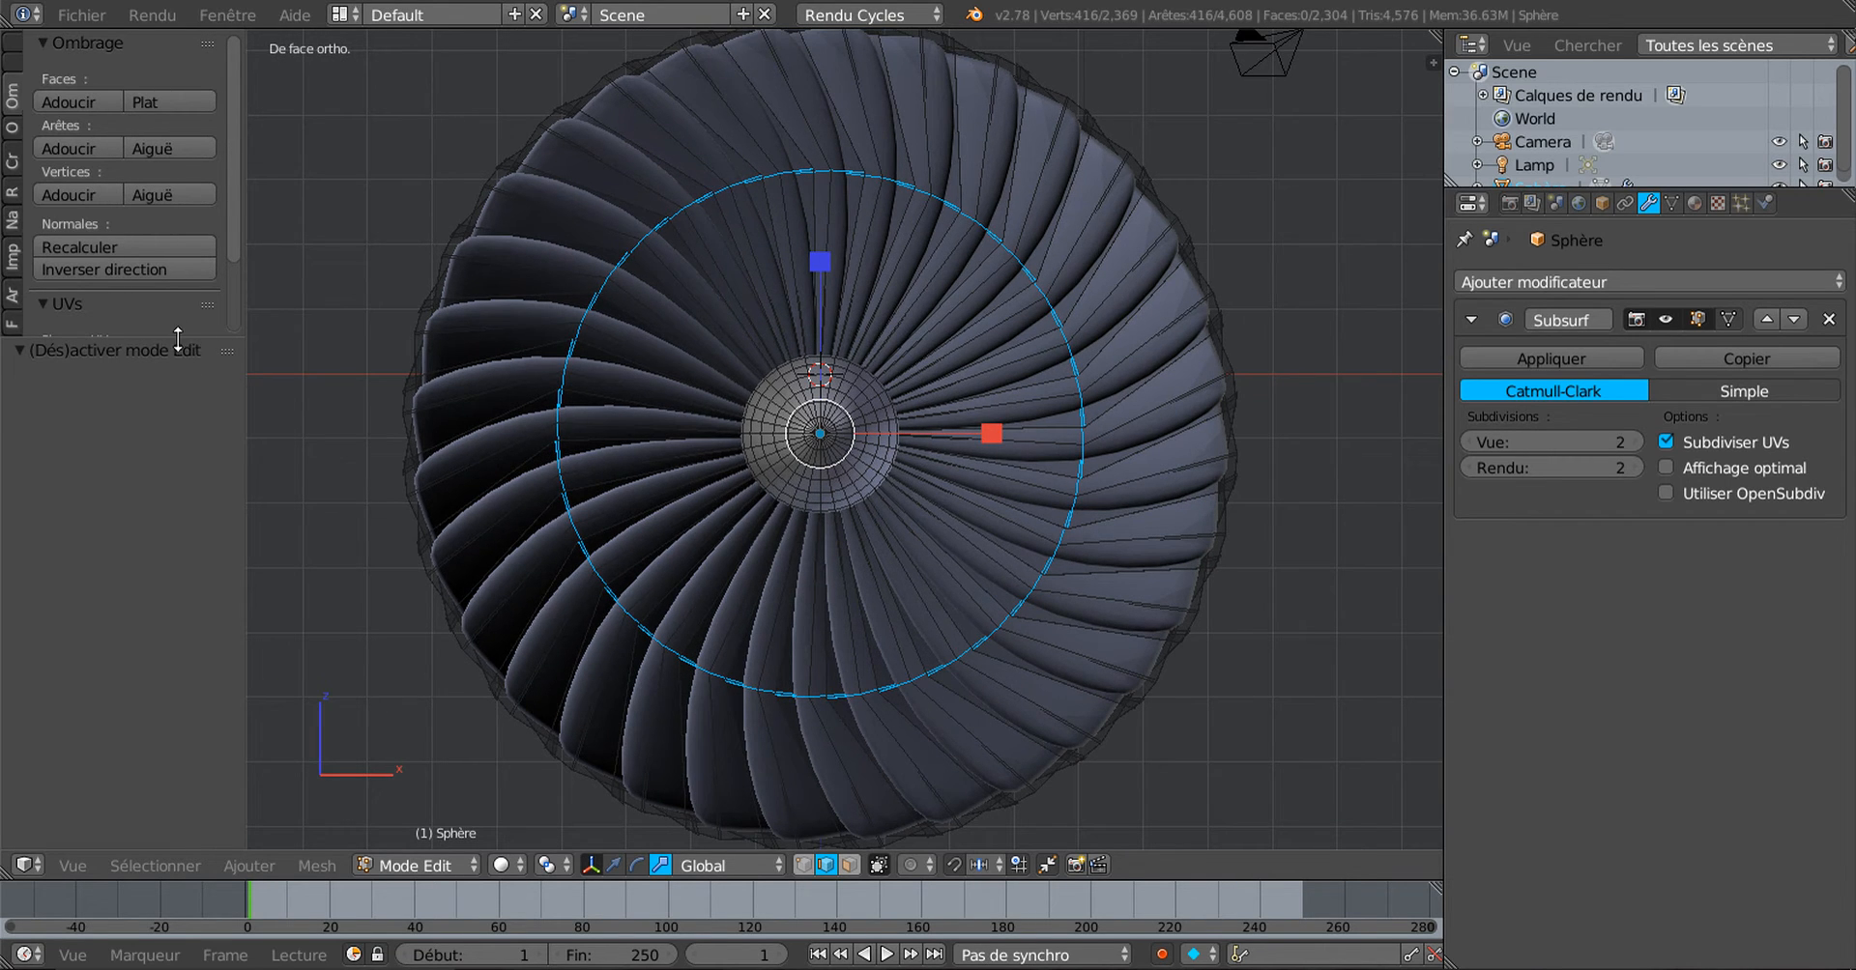
pyautogui.moveTo(179, 335); pyautogui.dragTo(136, 547)
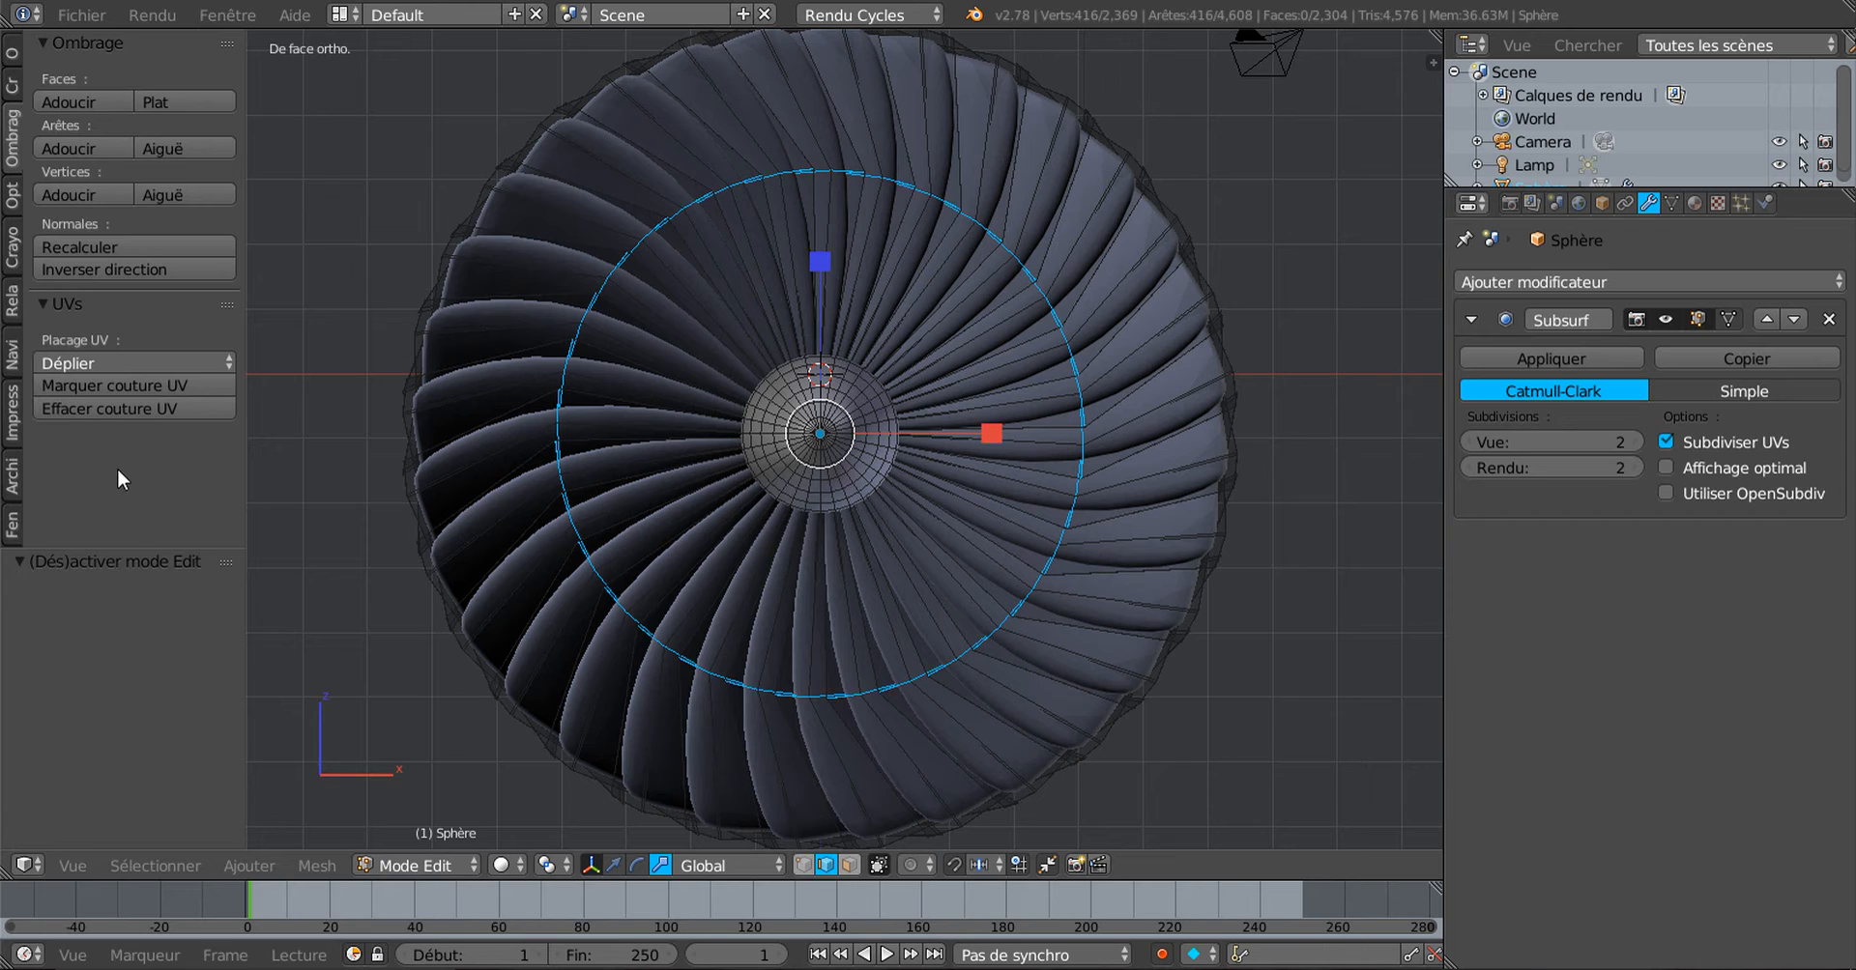
# Step: Recalculate the normals of the entire fan mesh and return to Object mode
pyautogui.click(81, 245)
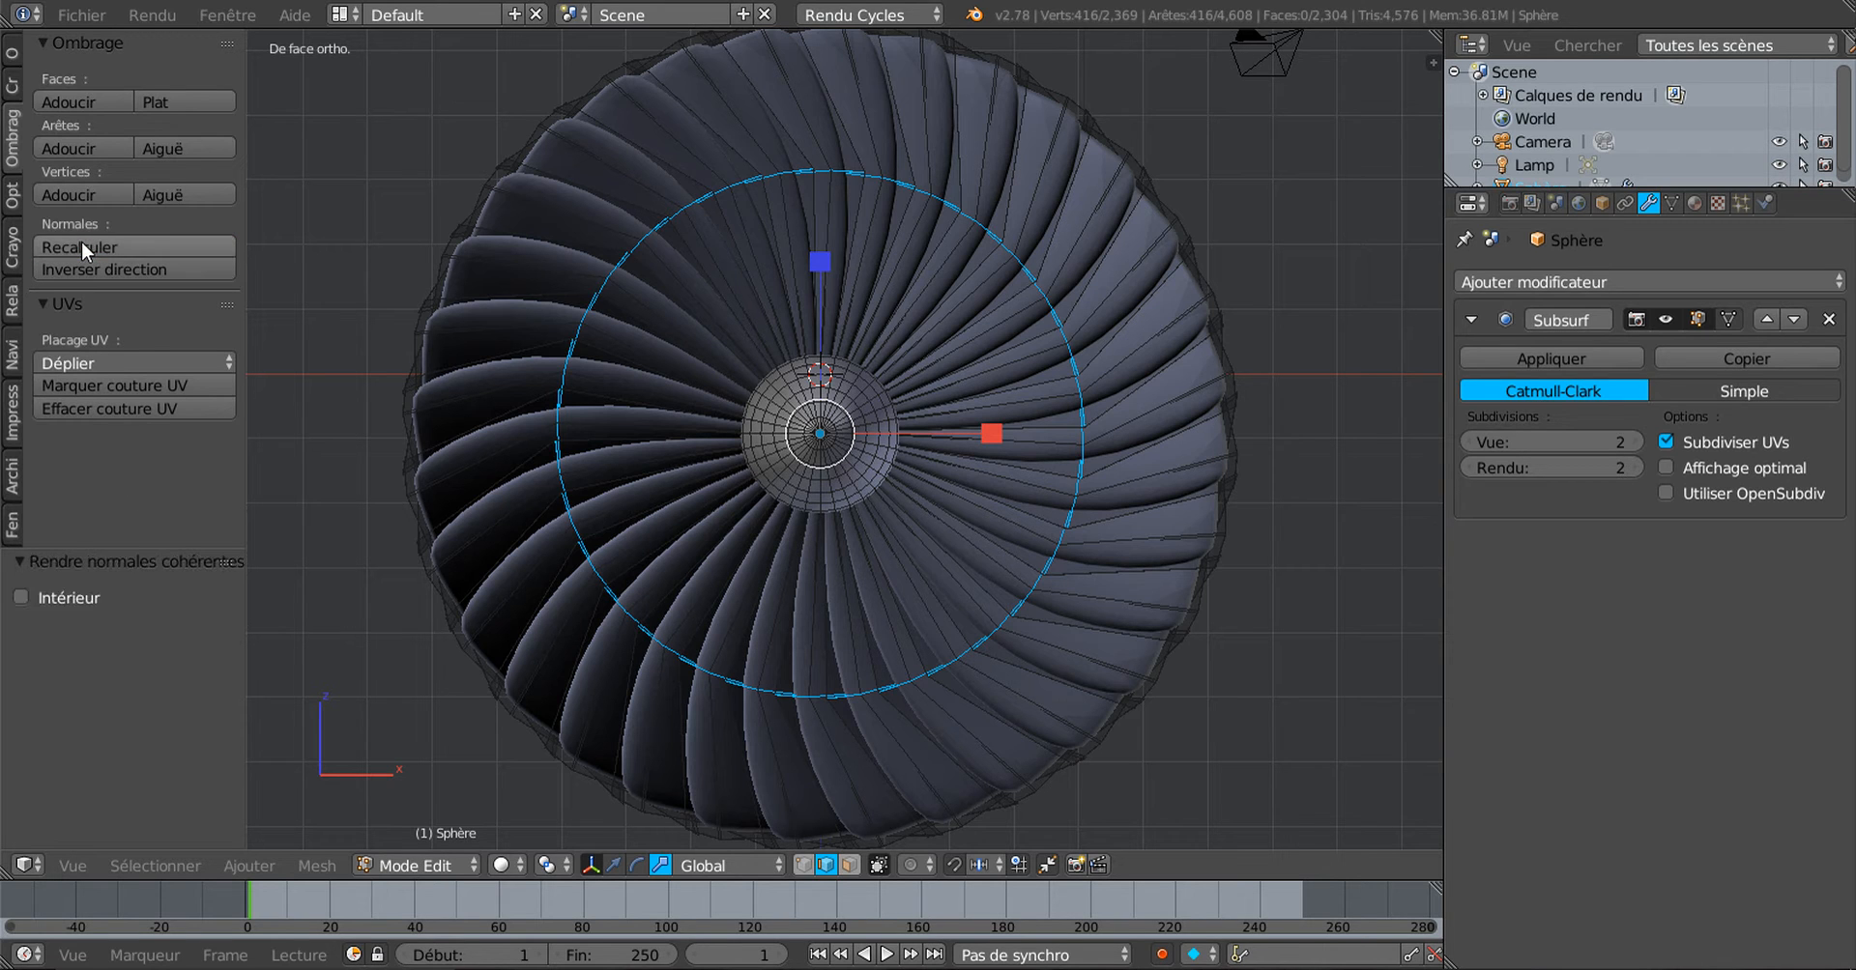
pyautogui.press('a')
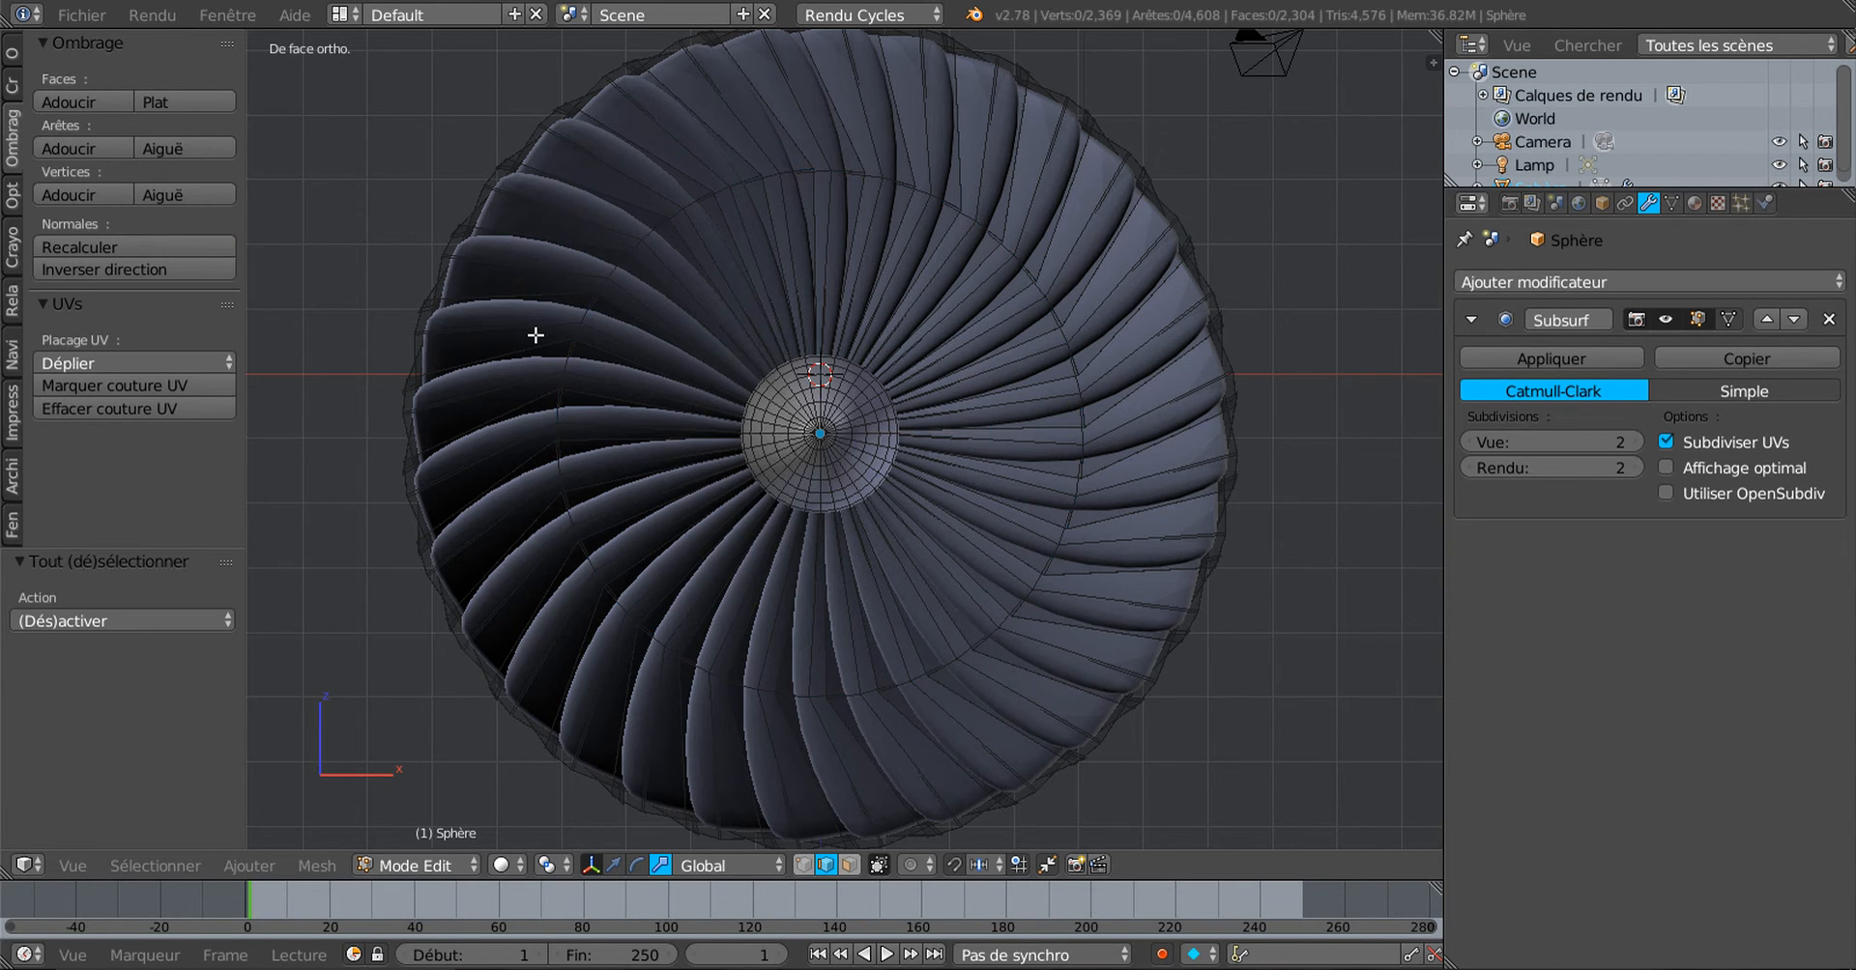
pyautogui.press('a')
pyautogui.click(65, 245)
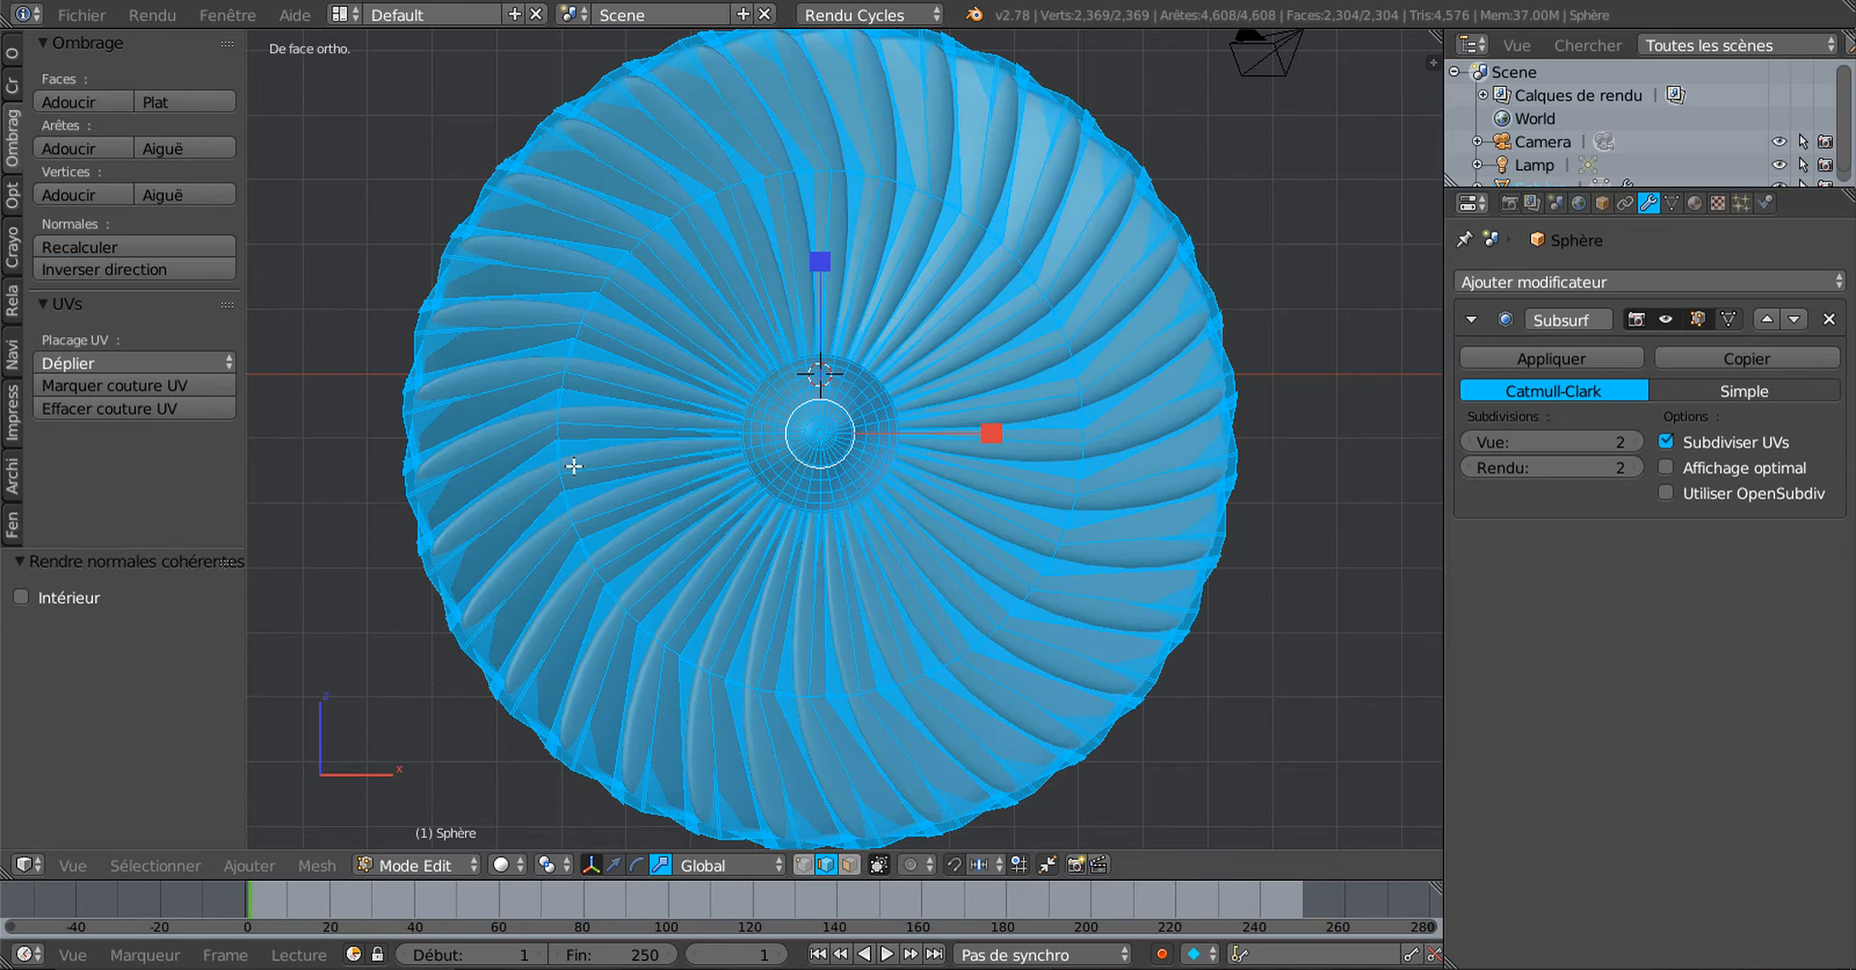
pyautogui.press('Tab')
# Step: Examine the shading of the blades, nose cone and shaft from behind, at an angle and from the front
pyautogui.moveTo(574, 466); pyautogui.dragTo(357, 491, button='middle')
pyautogui.scroll(2, 576, 537)
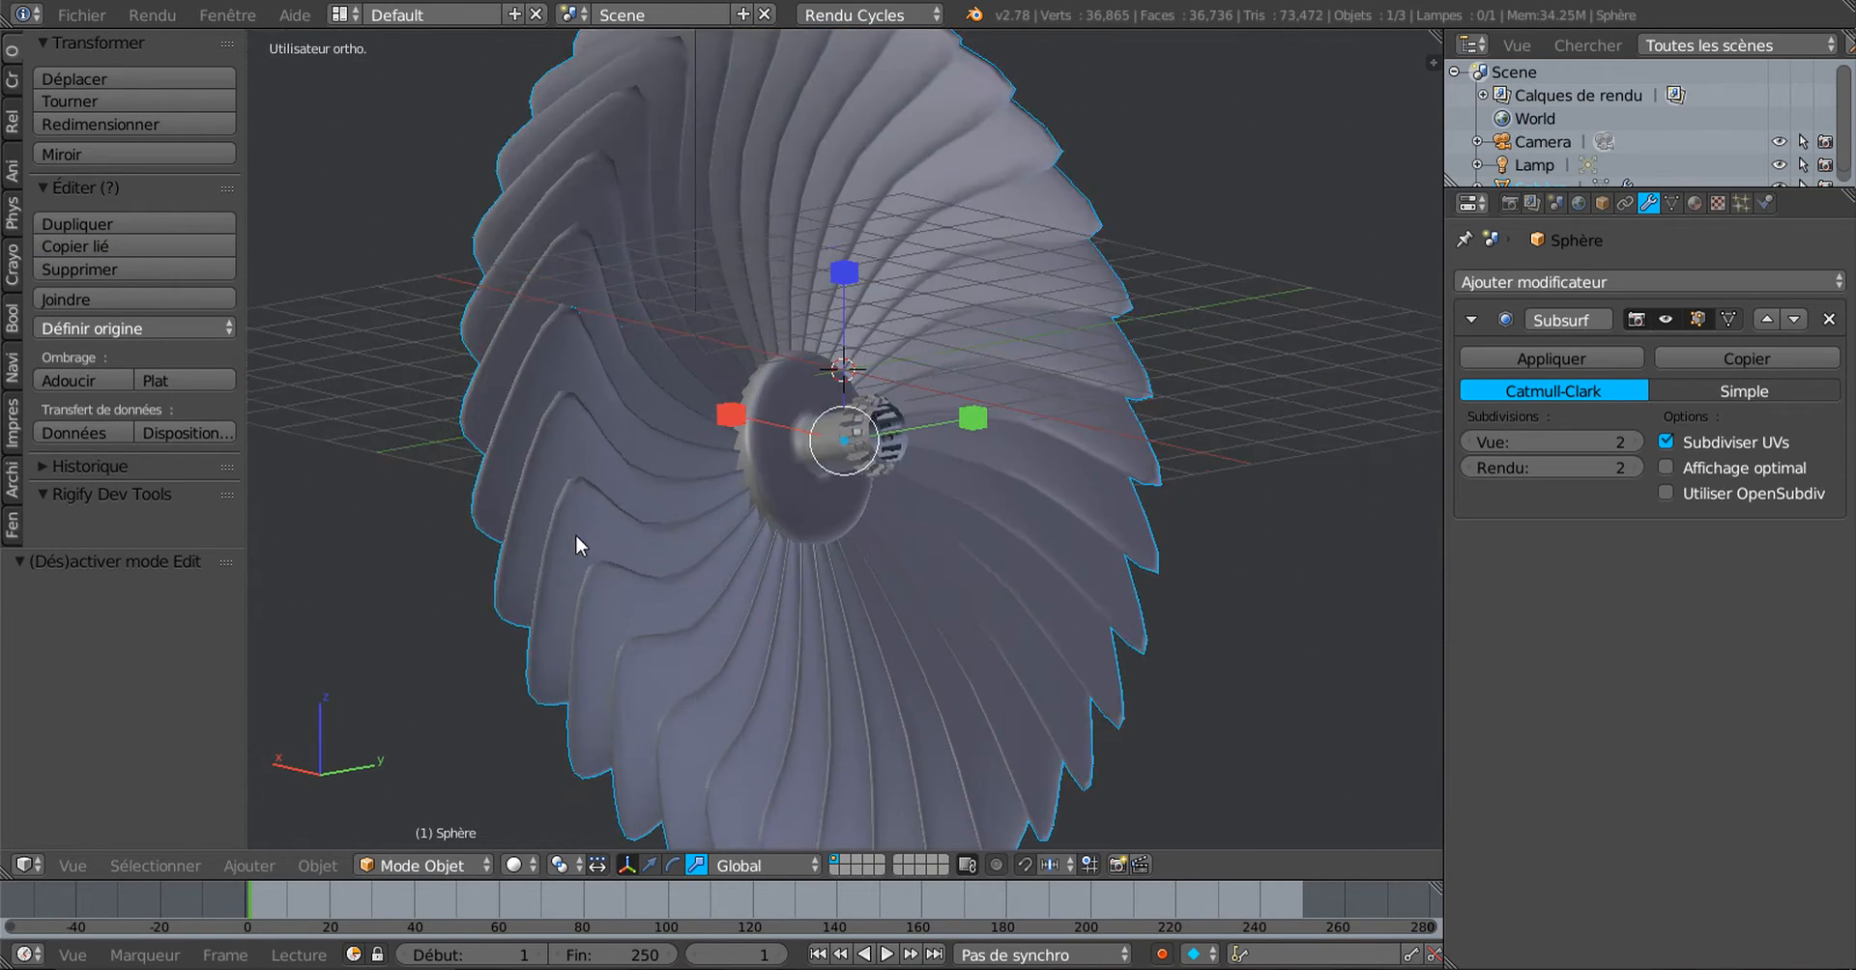
pyautogui.moveTo(576, 537); pyautogui.dragTo(957, 568, button='middle')
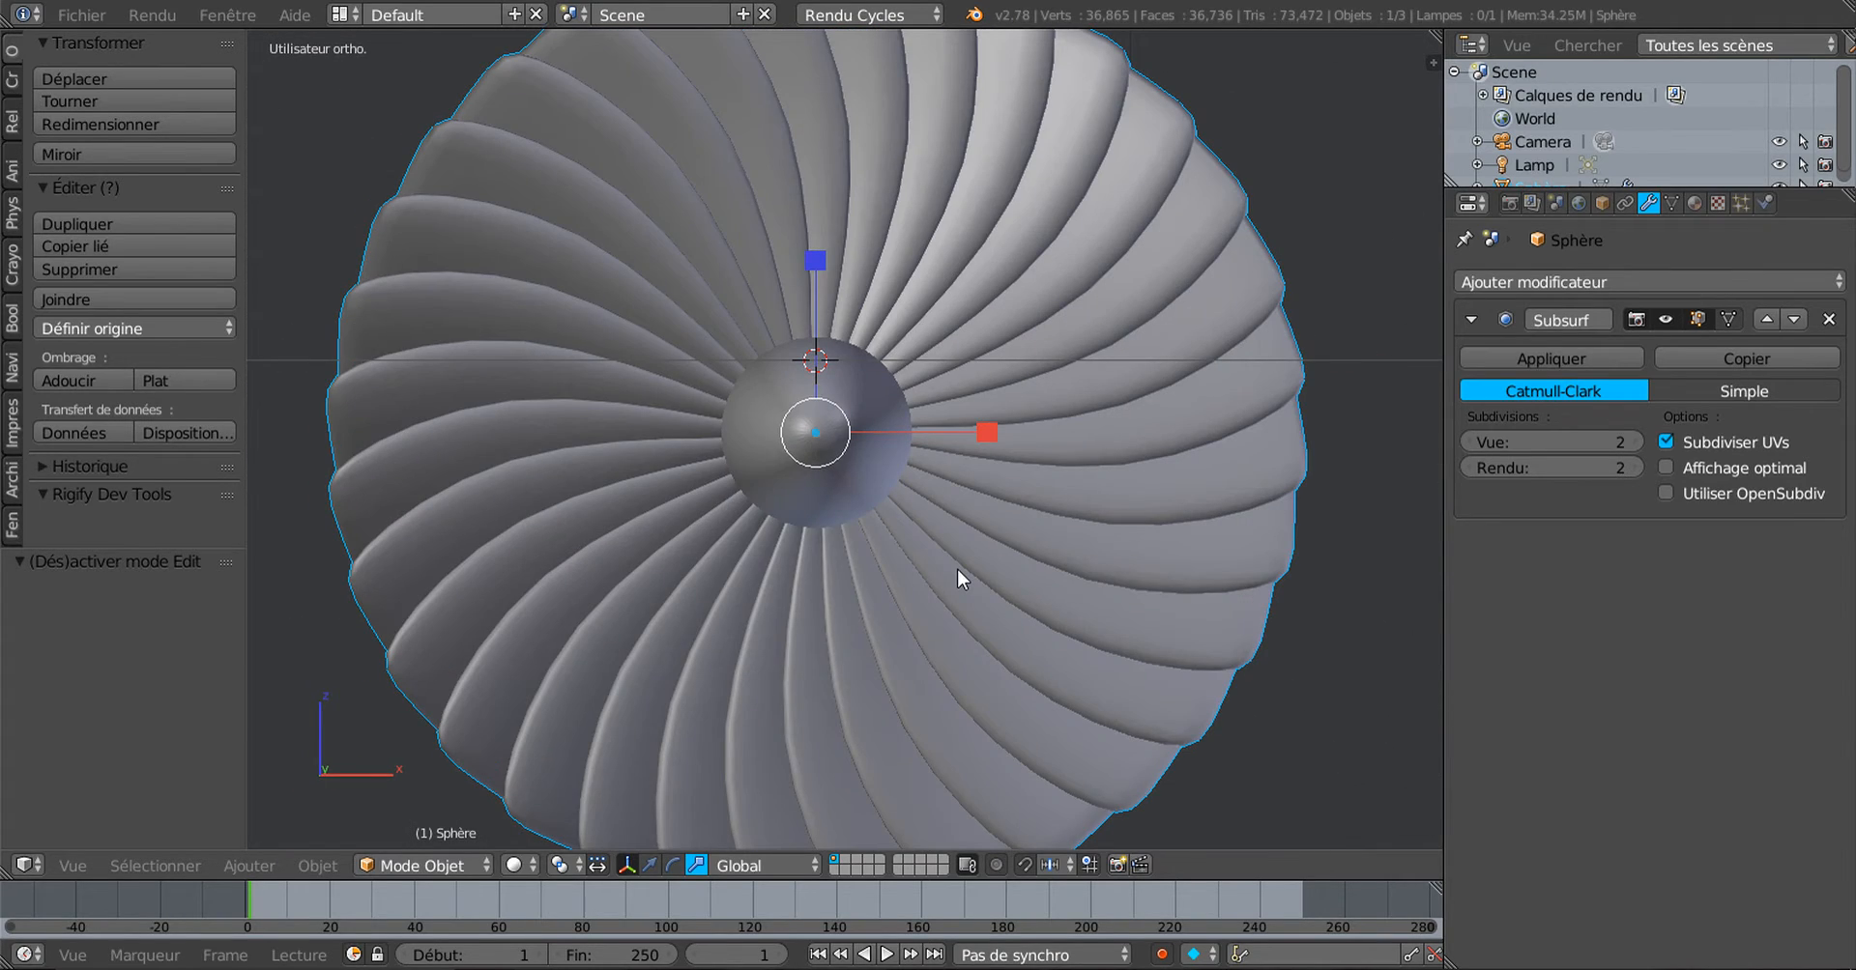
pyautogui.press('KP_1')
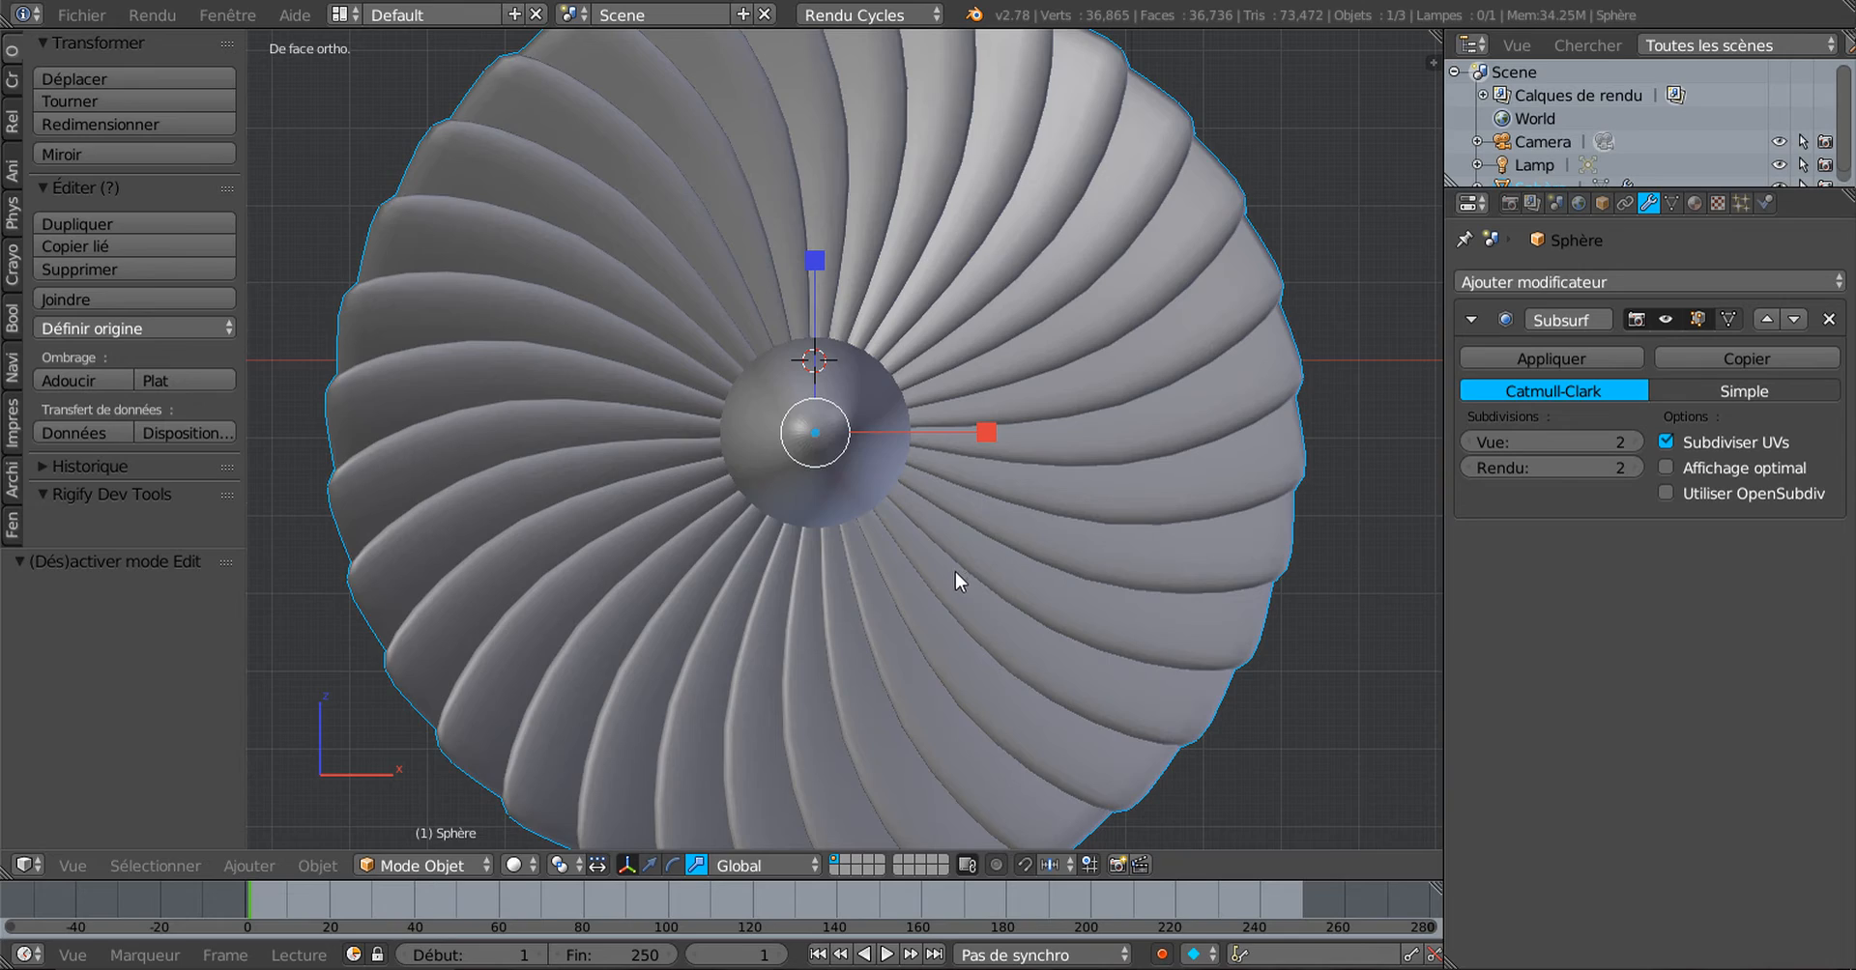
pyautogui.scroll(-1, 955, 578)
pyautogui.moveTo(1056, 537); pyautogui.dragTo(984, 531, button='middle')
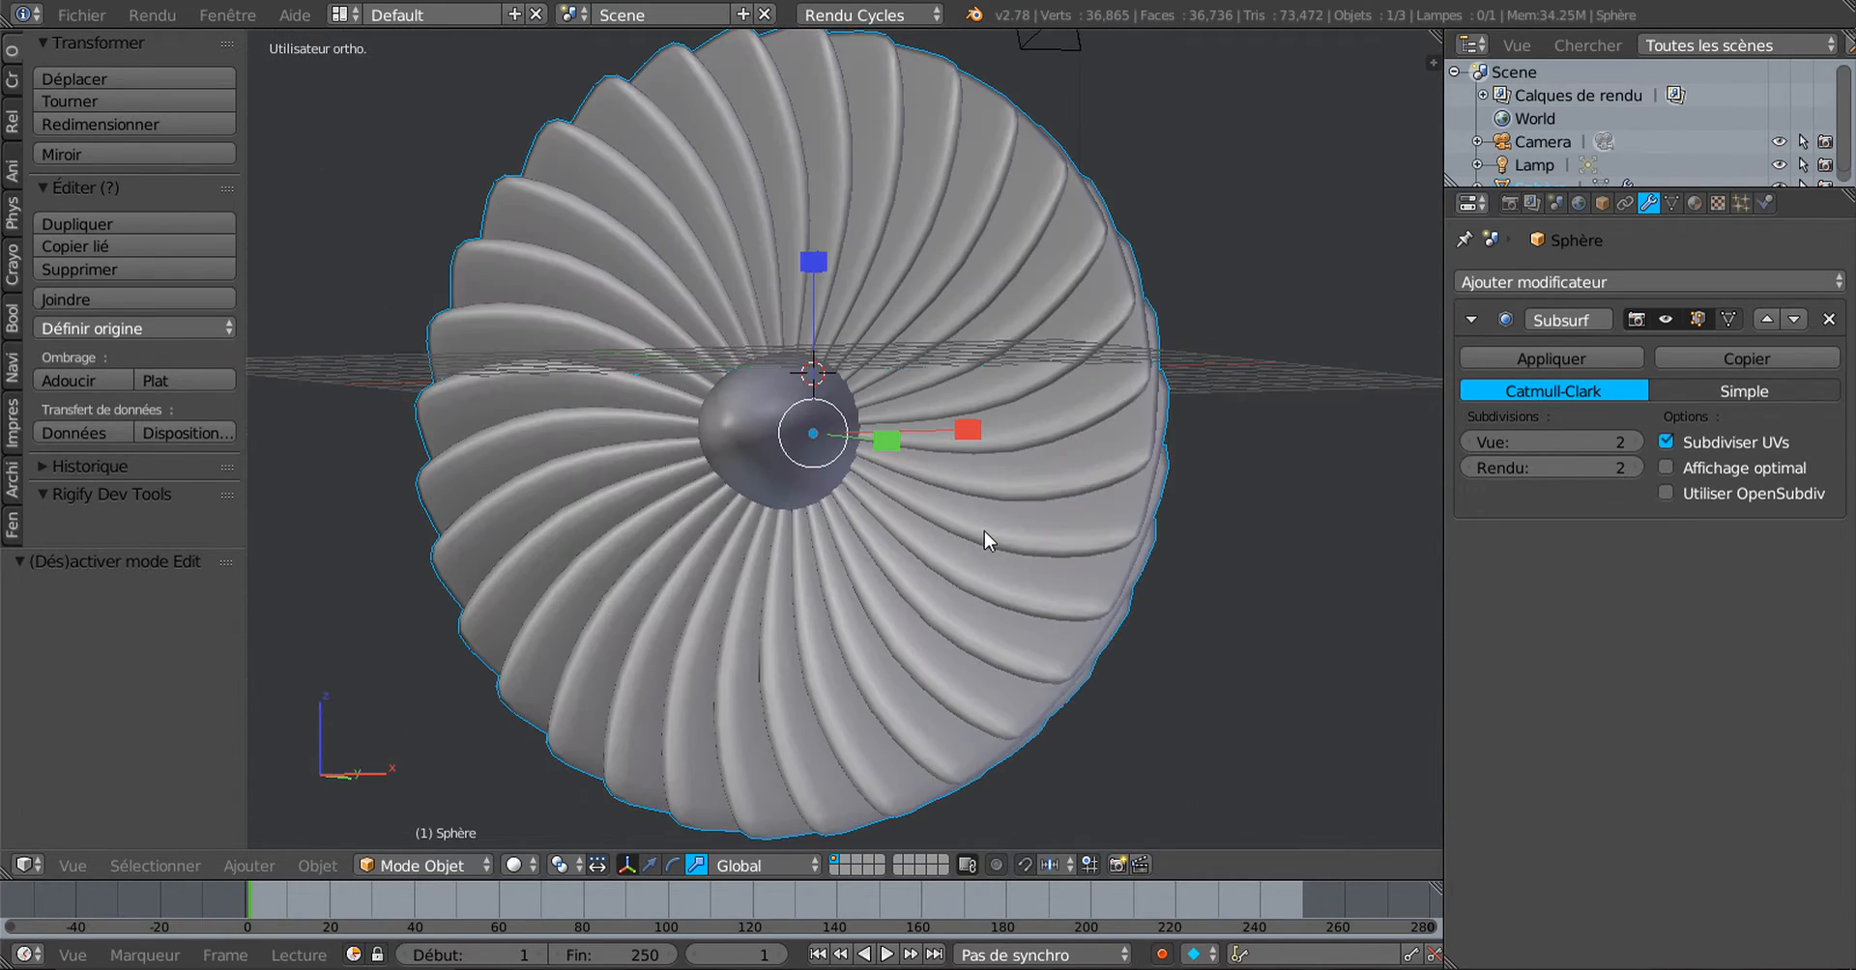
pyautogui.press('KP_1')
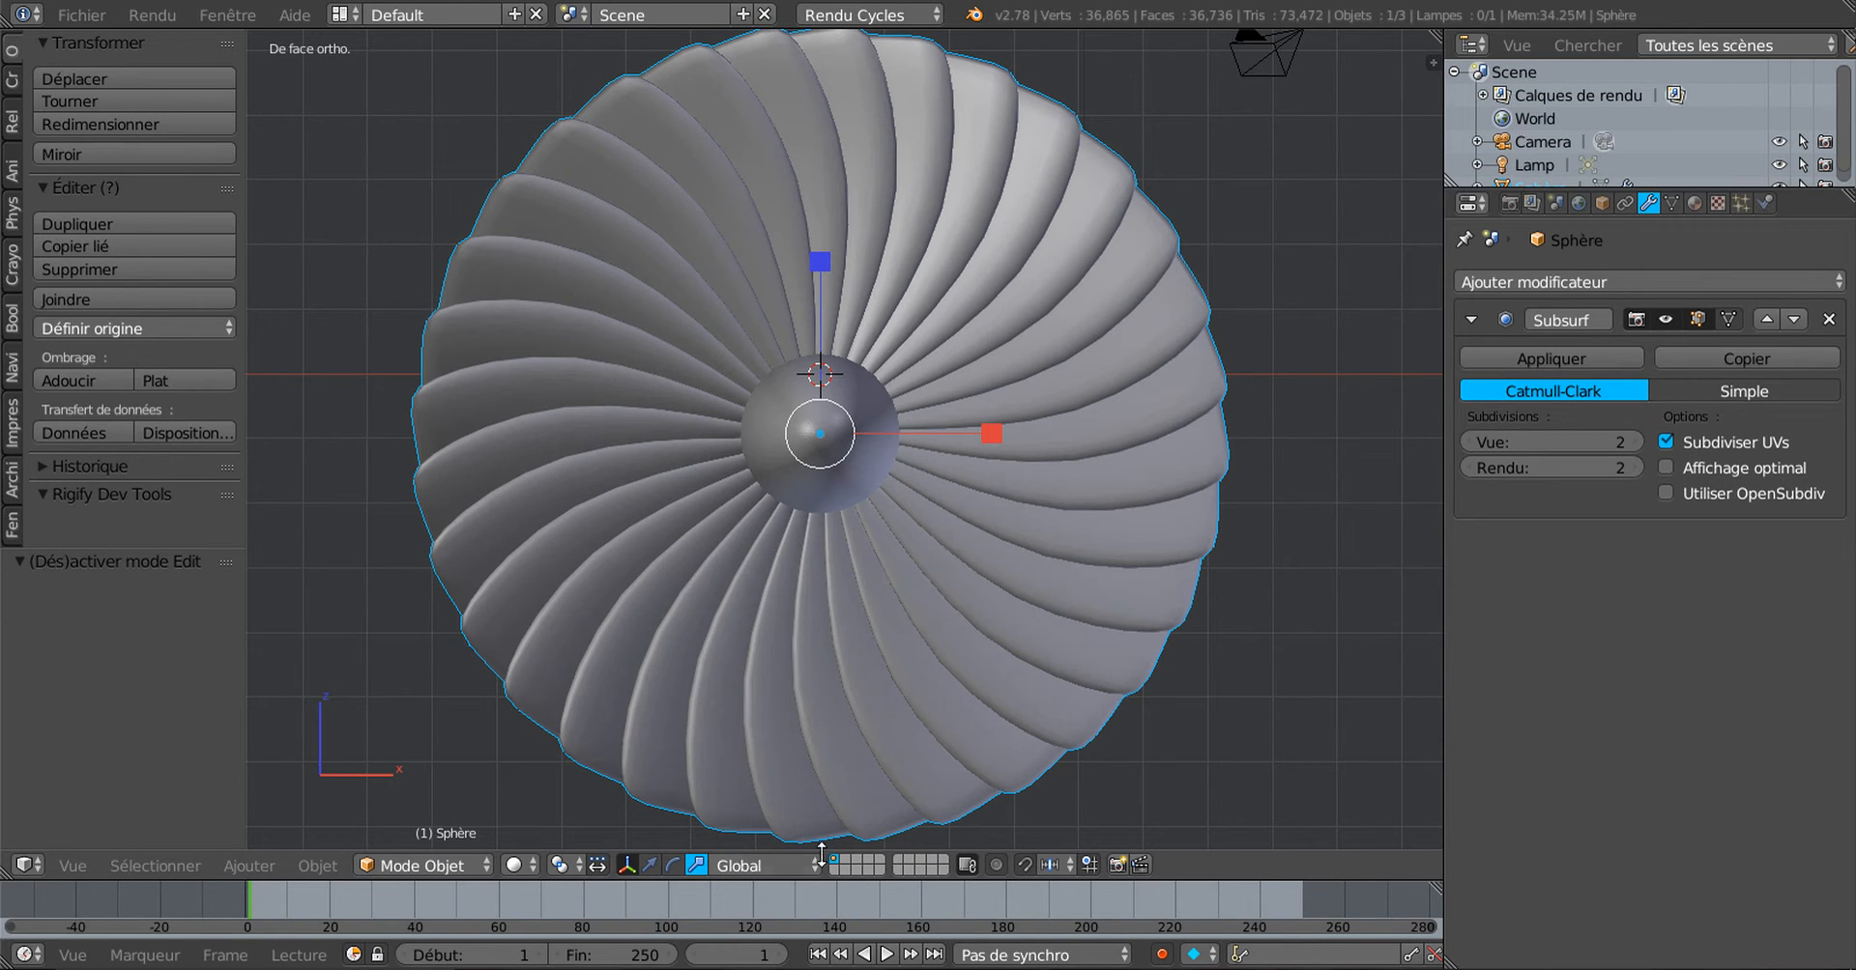
# Step: Enlarge the timeline and record a starting keyframe for the fan at frame 1 with automatic keying, keeping a scale factor of 1
pyautogui.moveTo(822, 879); pyautogui.dragTo(826, 755)
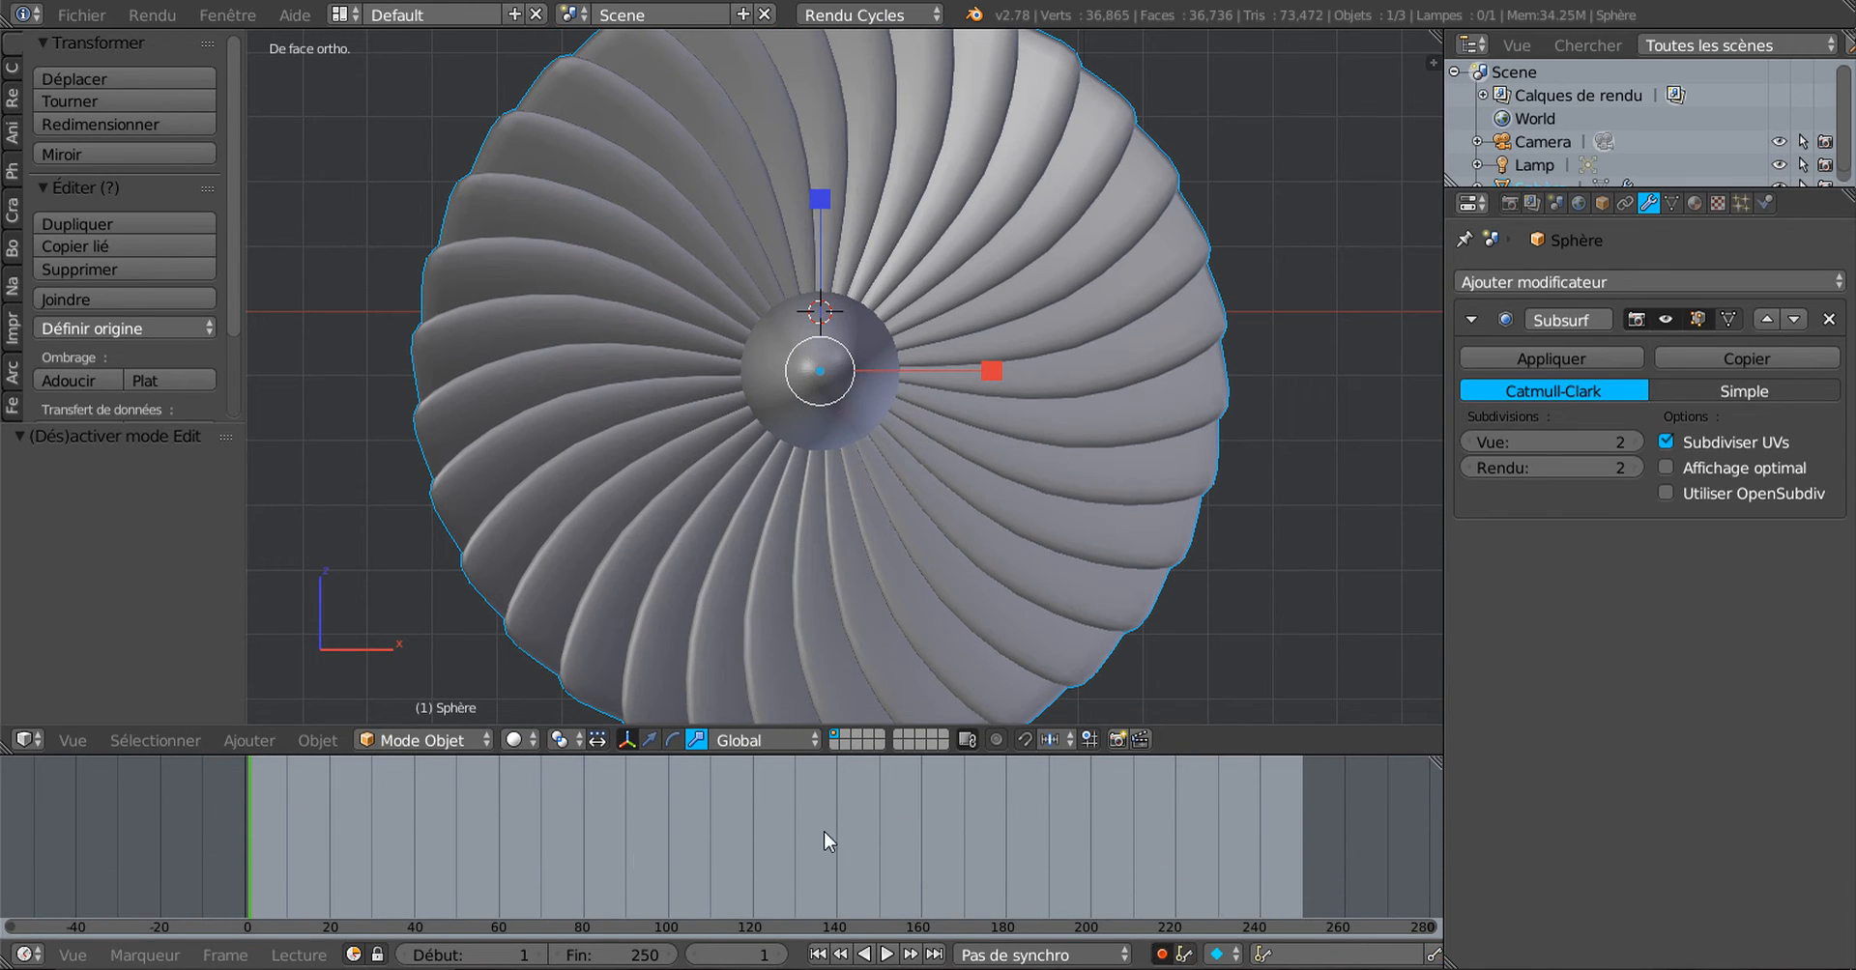
pyautogui.click(817, 199)
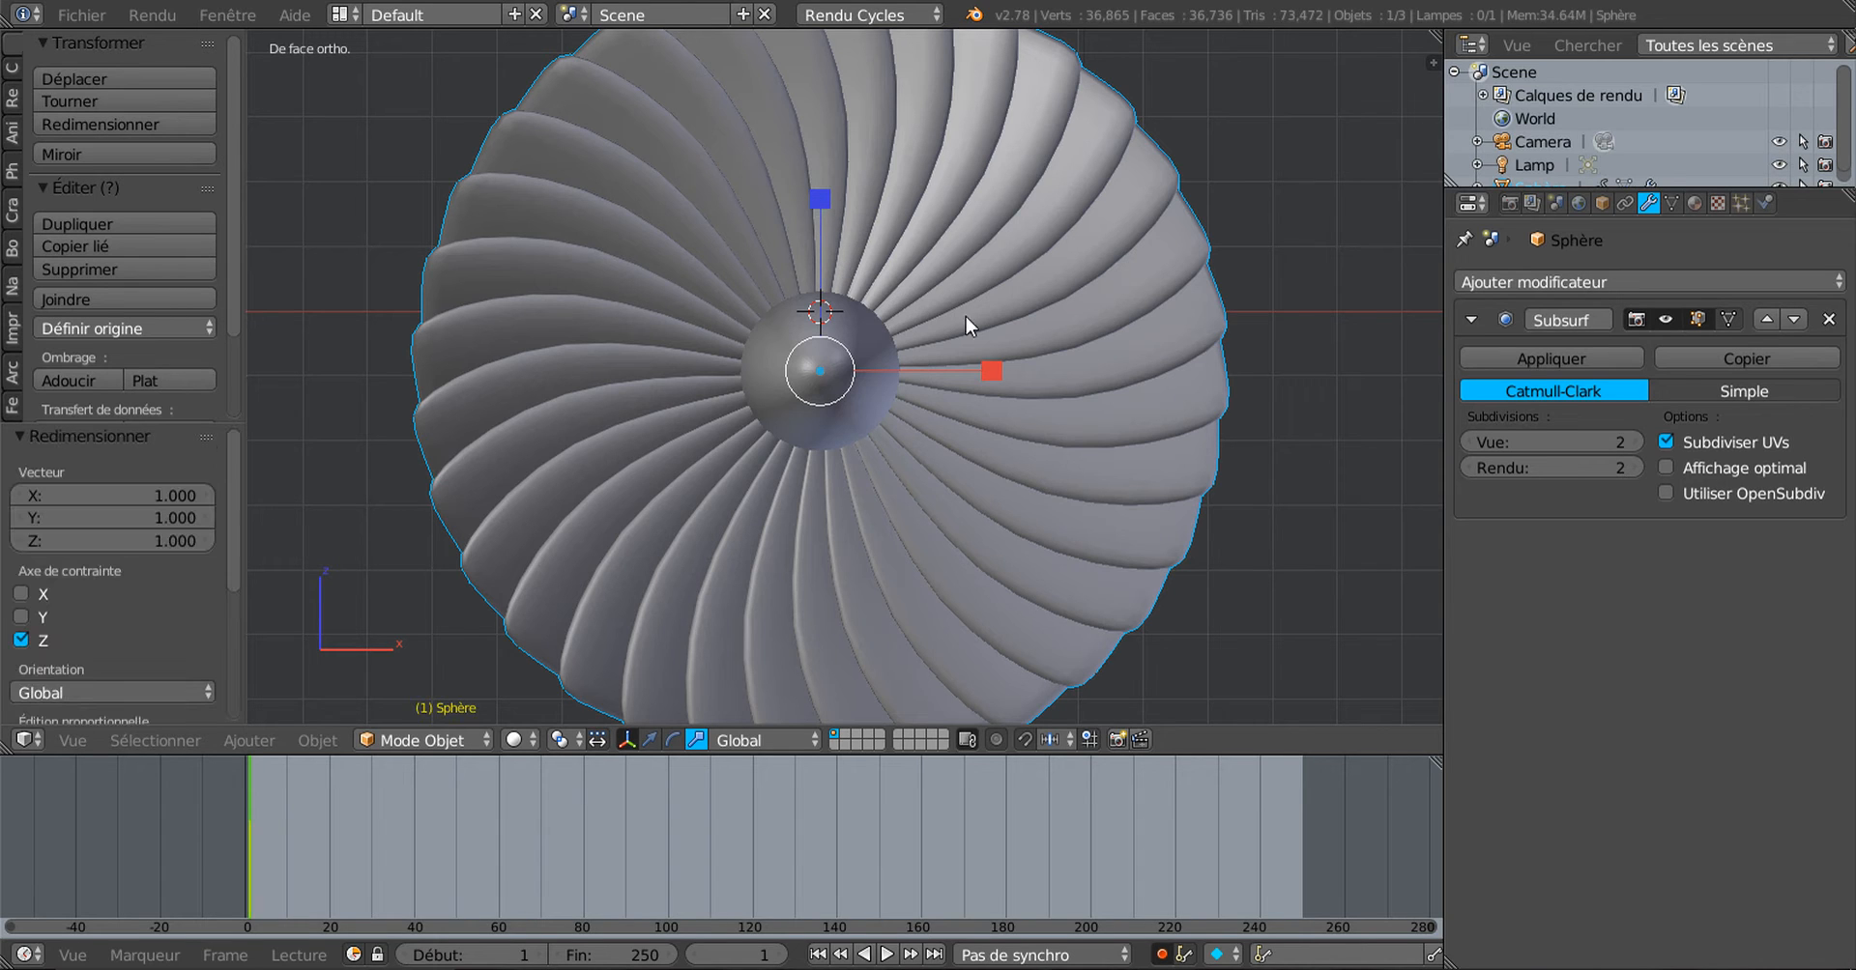
pyautogui.click(290, 810)
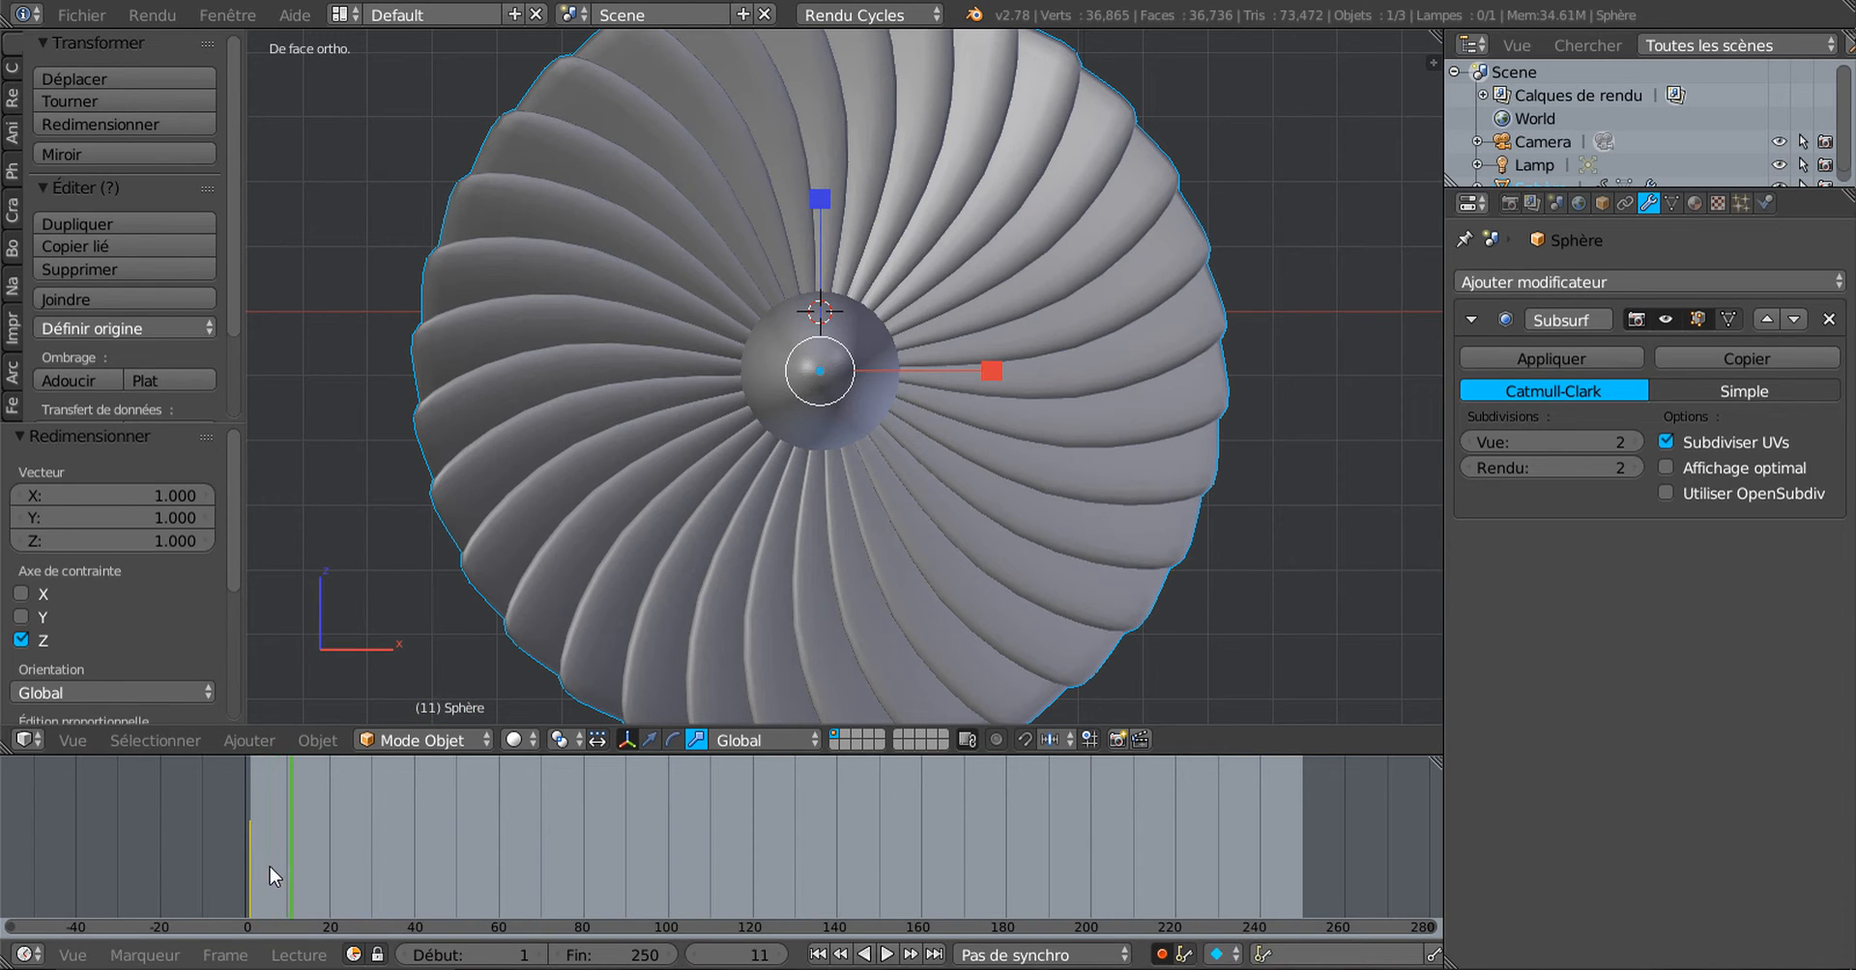
pyautogui.moveTo(275, 814); pyautogui.dragTo(236, 826)
# Step: Advance to frame 249 and auto-key a fan rotation of 371.648° about the global Y axis
pyautogui.hotkey('alt', 'a')
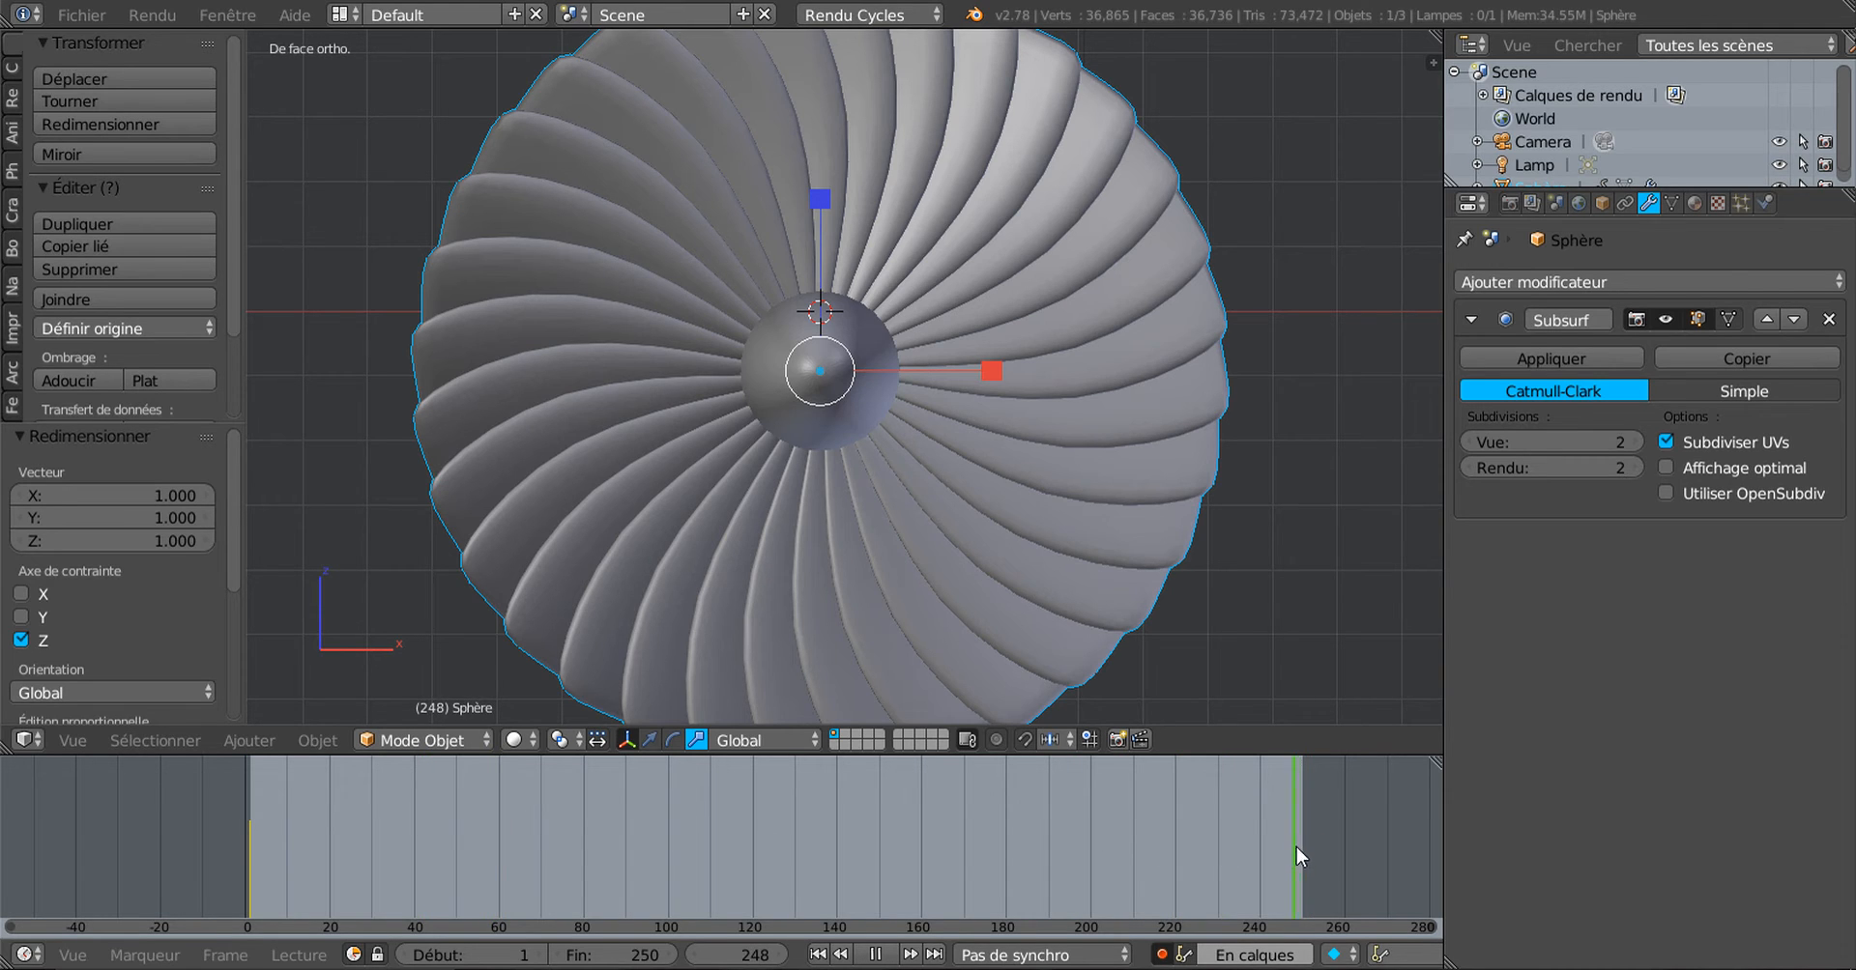
pyautogui.hotkey('alt', 'a')
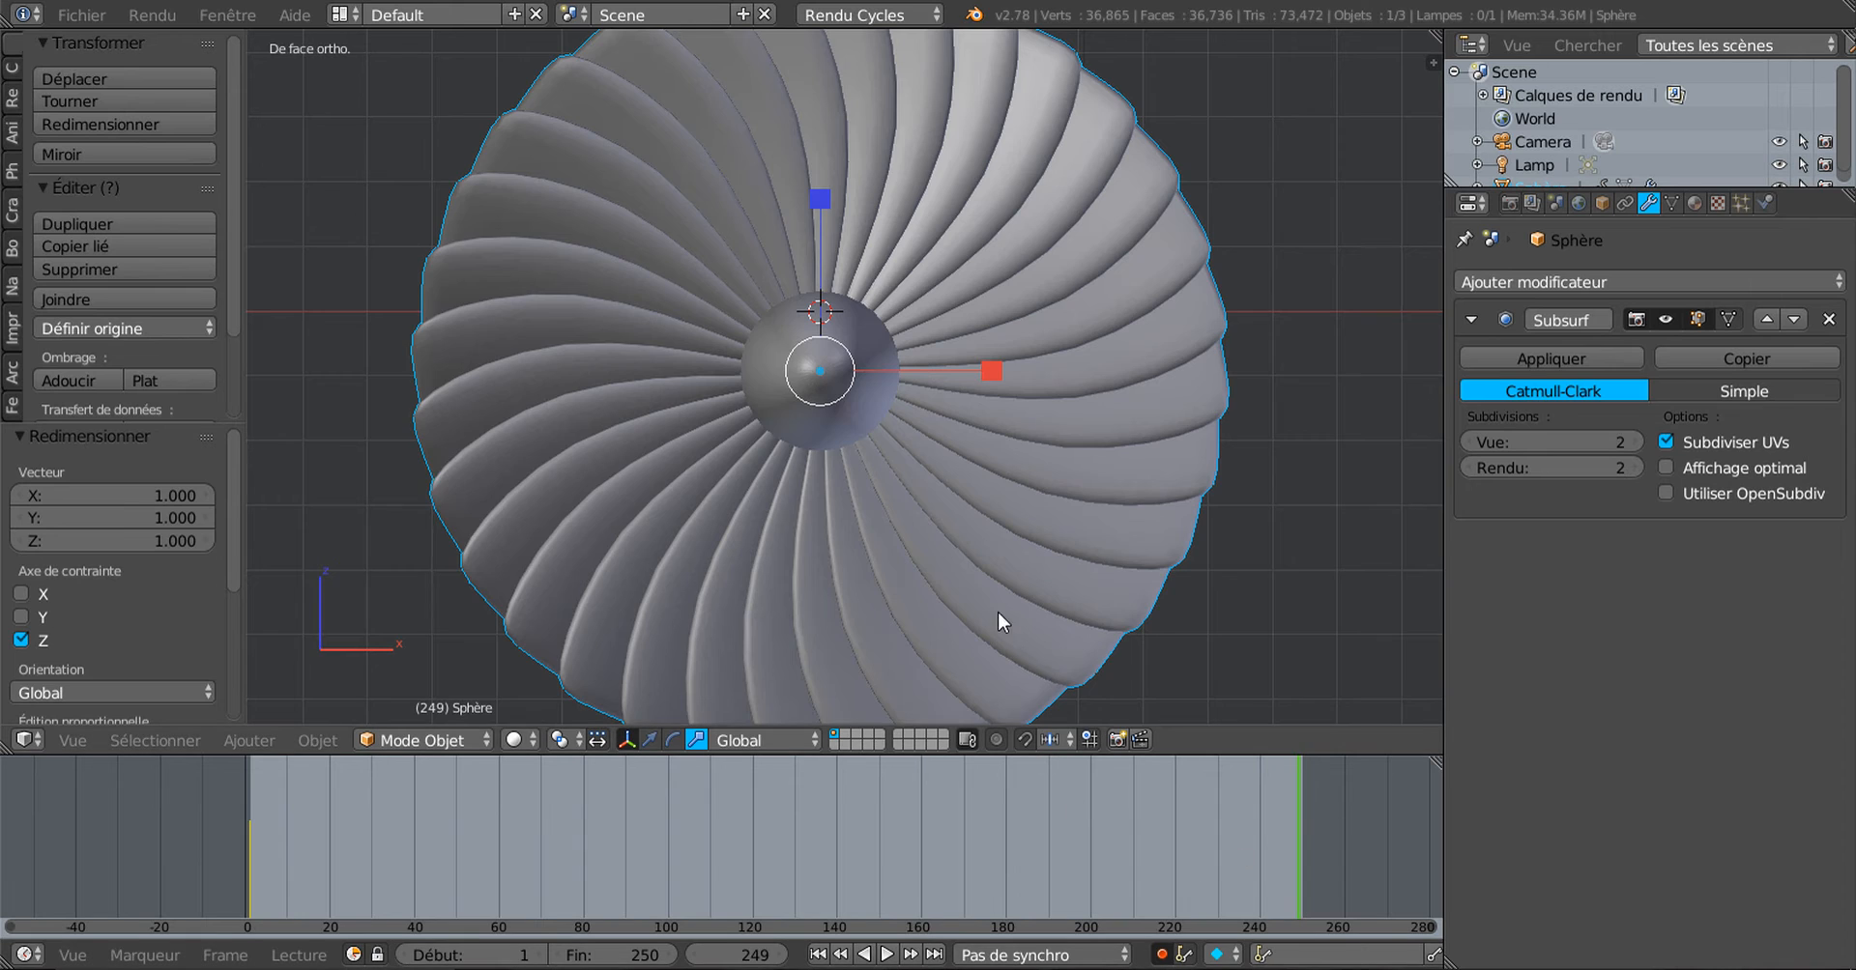
pyautogui.scroll(-2, 998, 613)
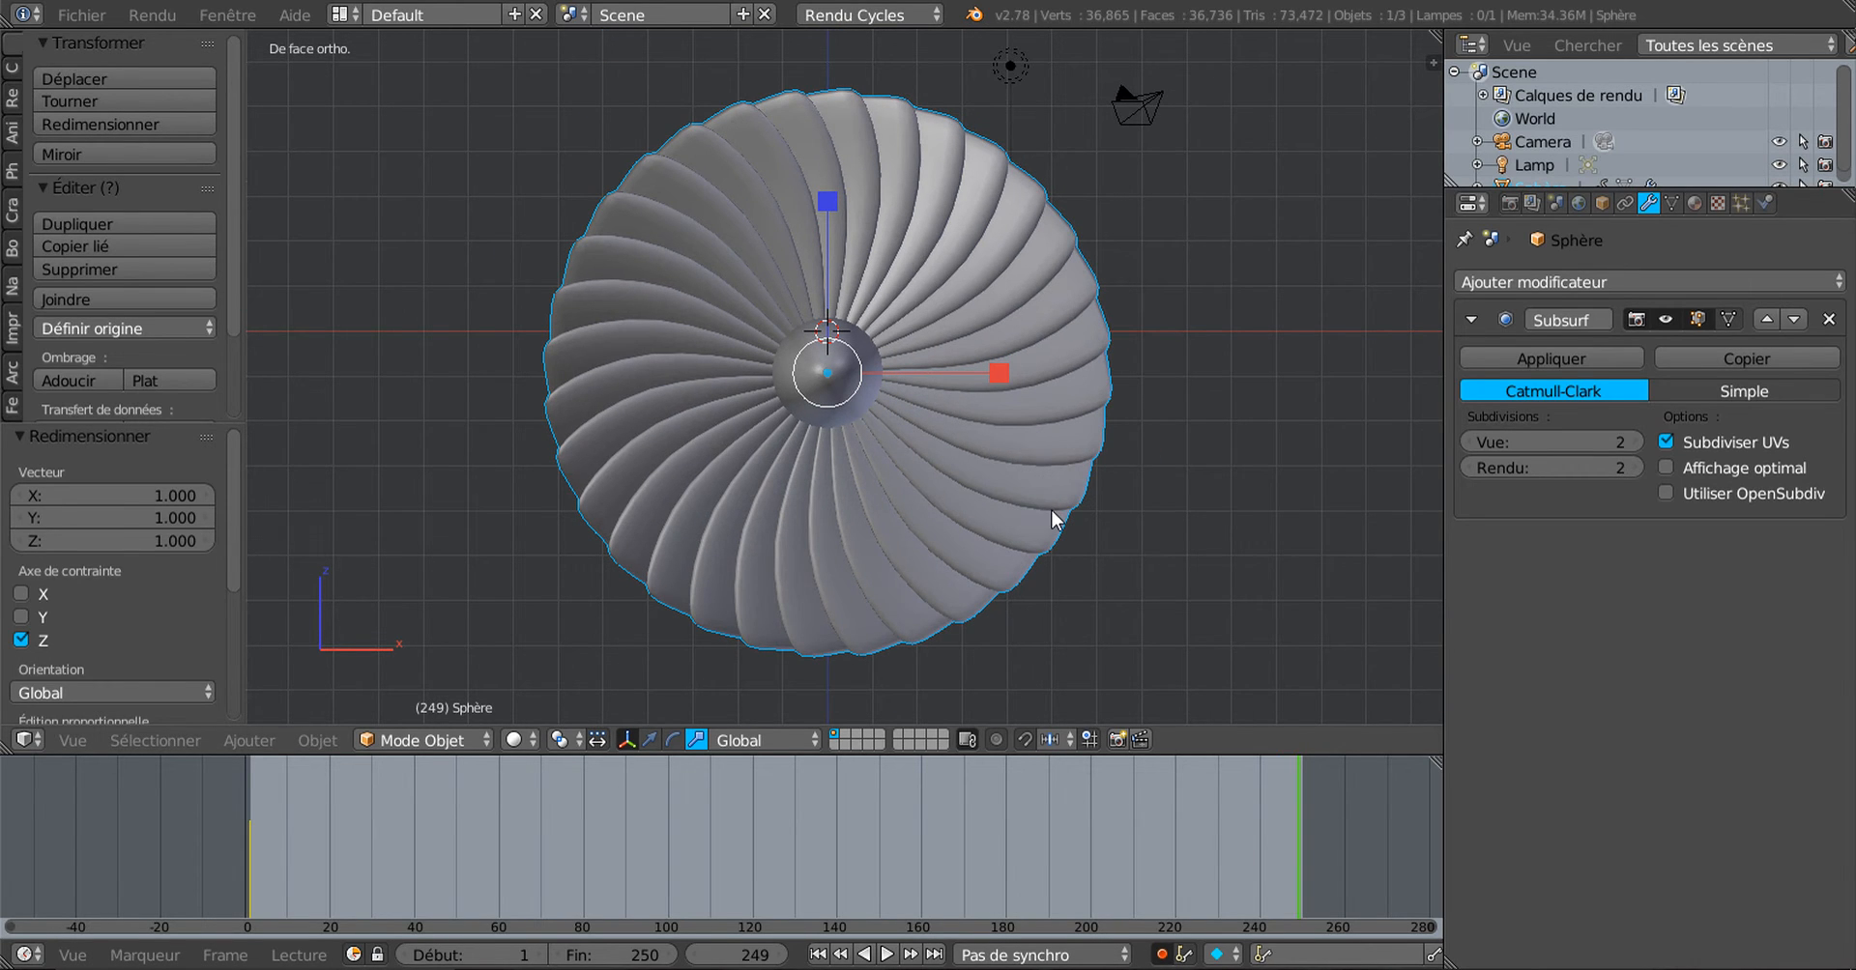
pyautogui.press('r')
pyautogui.press('y')
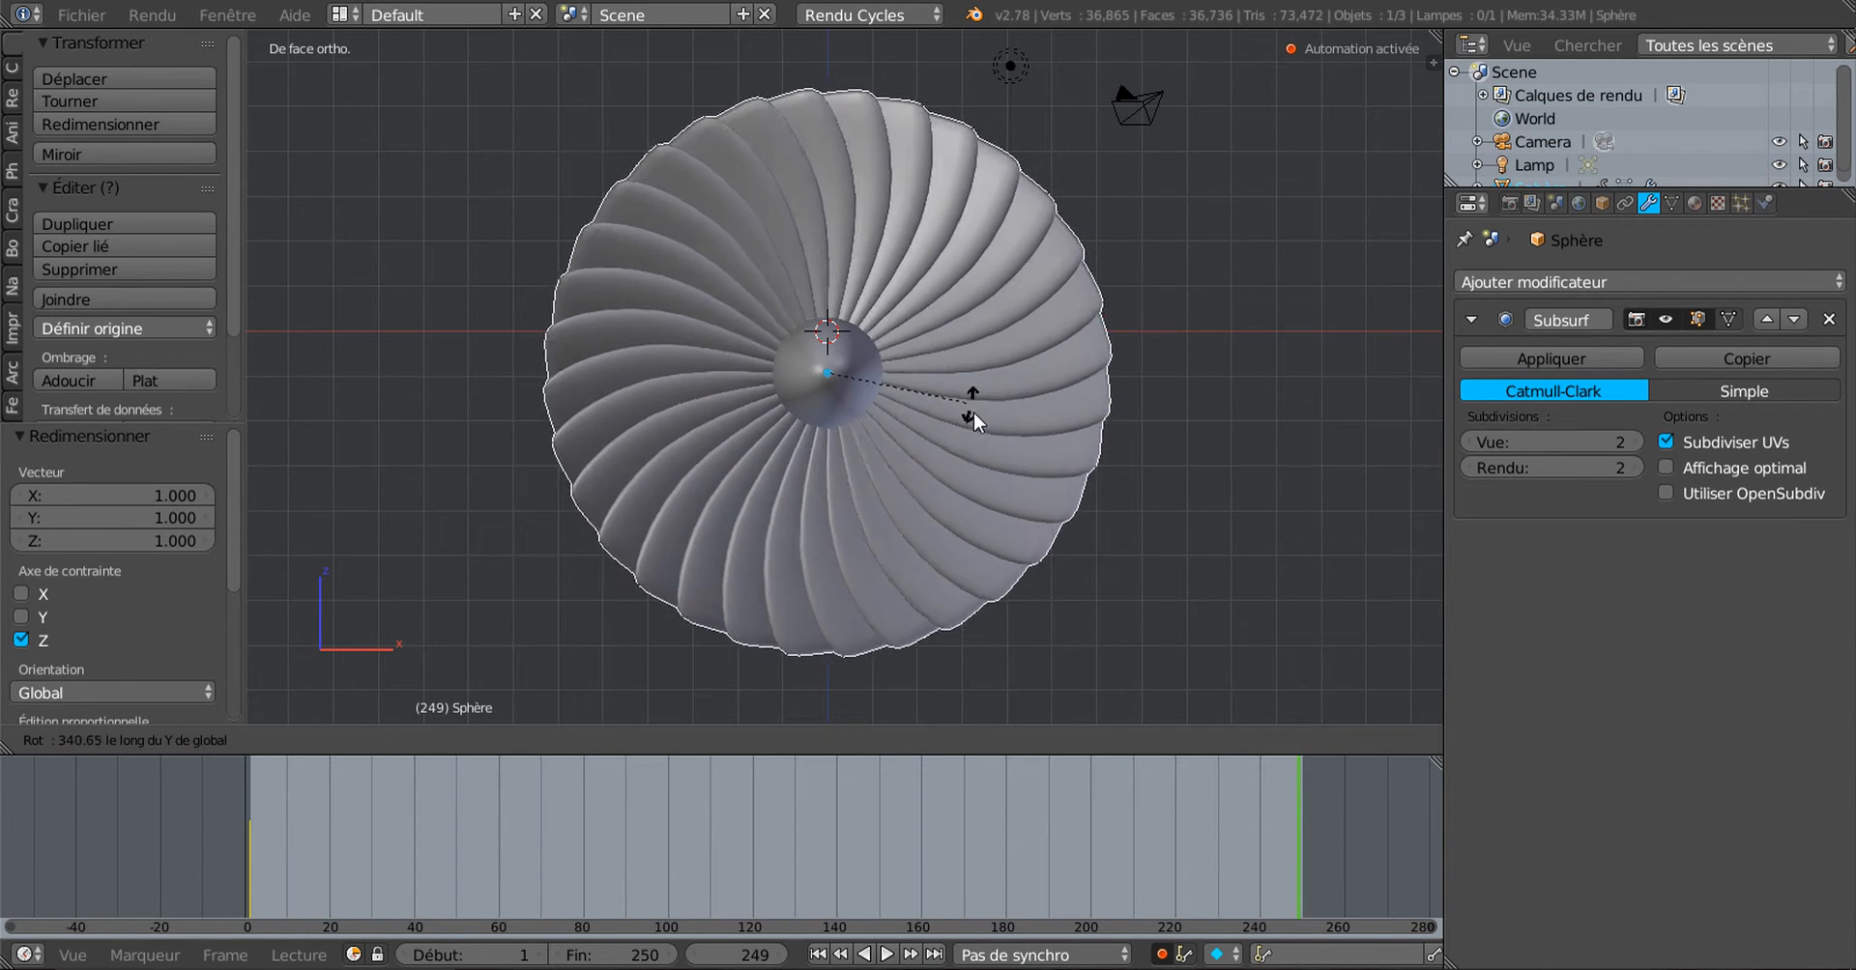
pyautogui.click(947, 483)
pyautogui.scroll(1, 1083, 554)
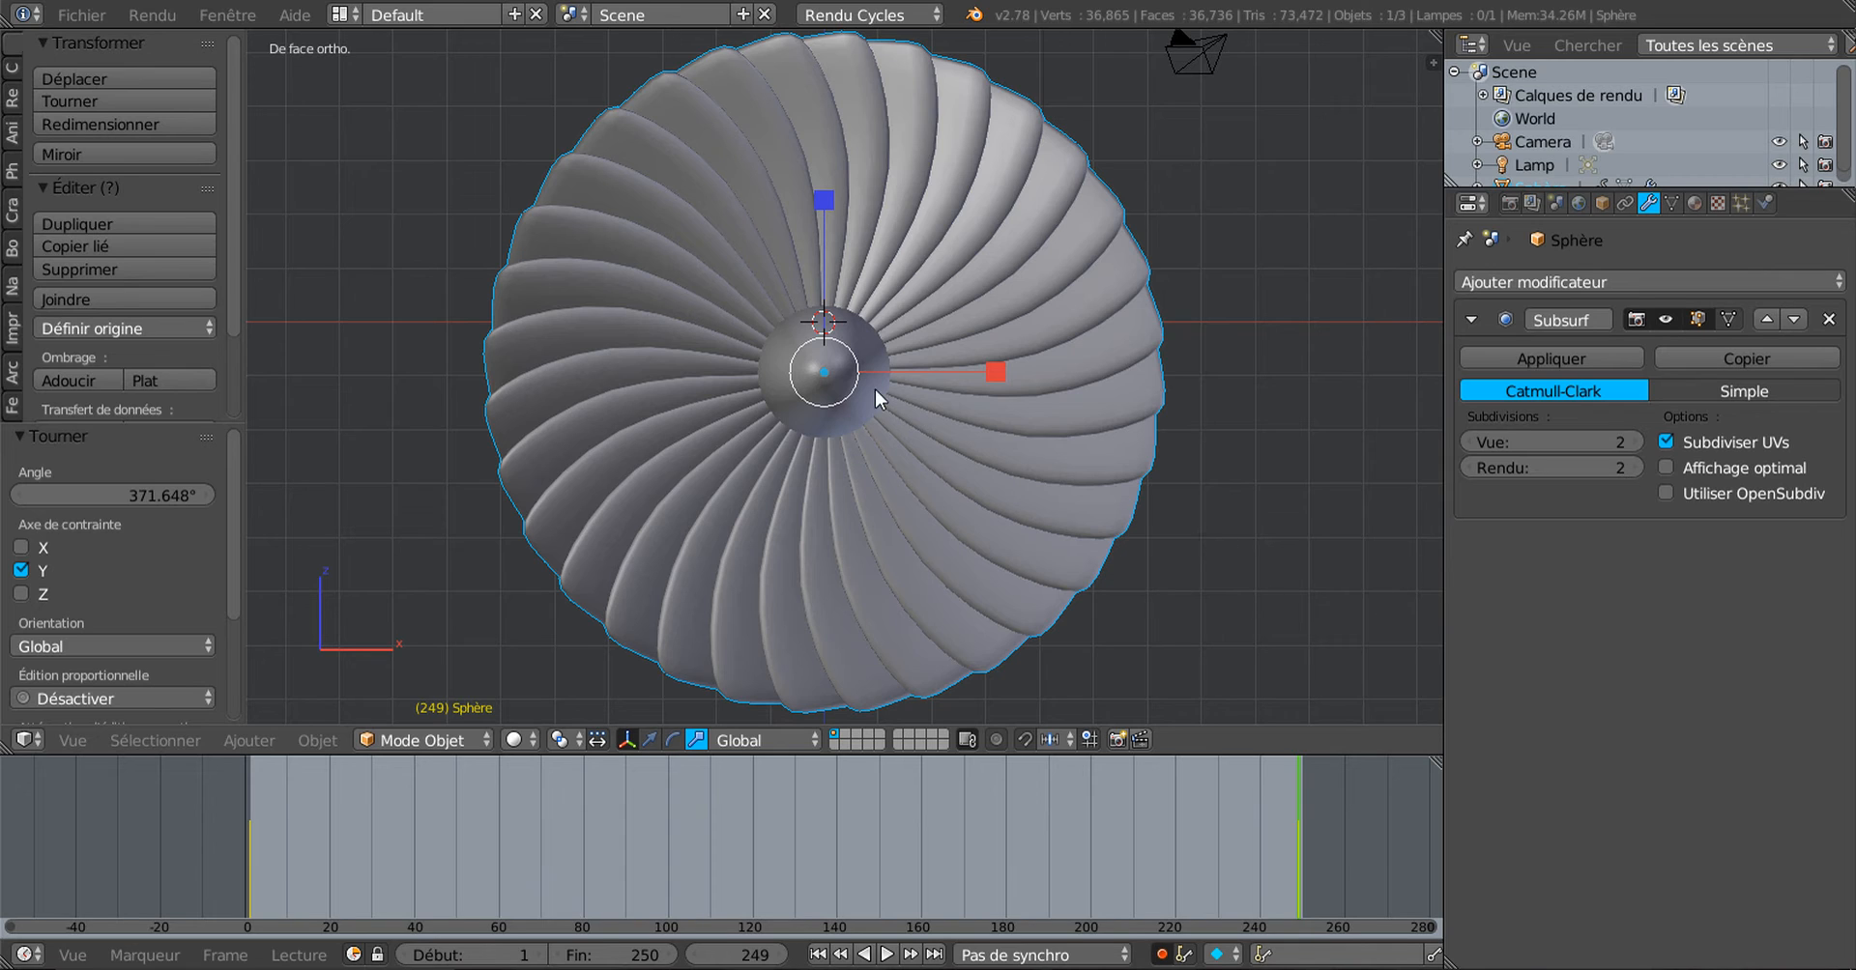
pyautogui.scroll(-1, 874, 391)
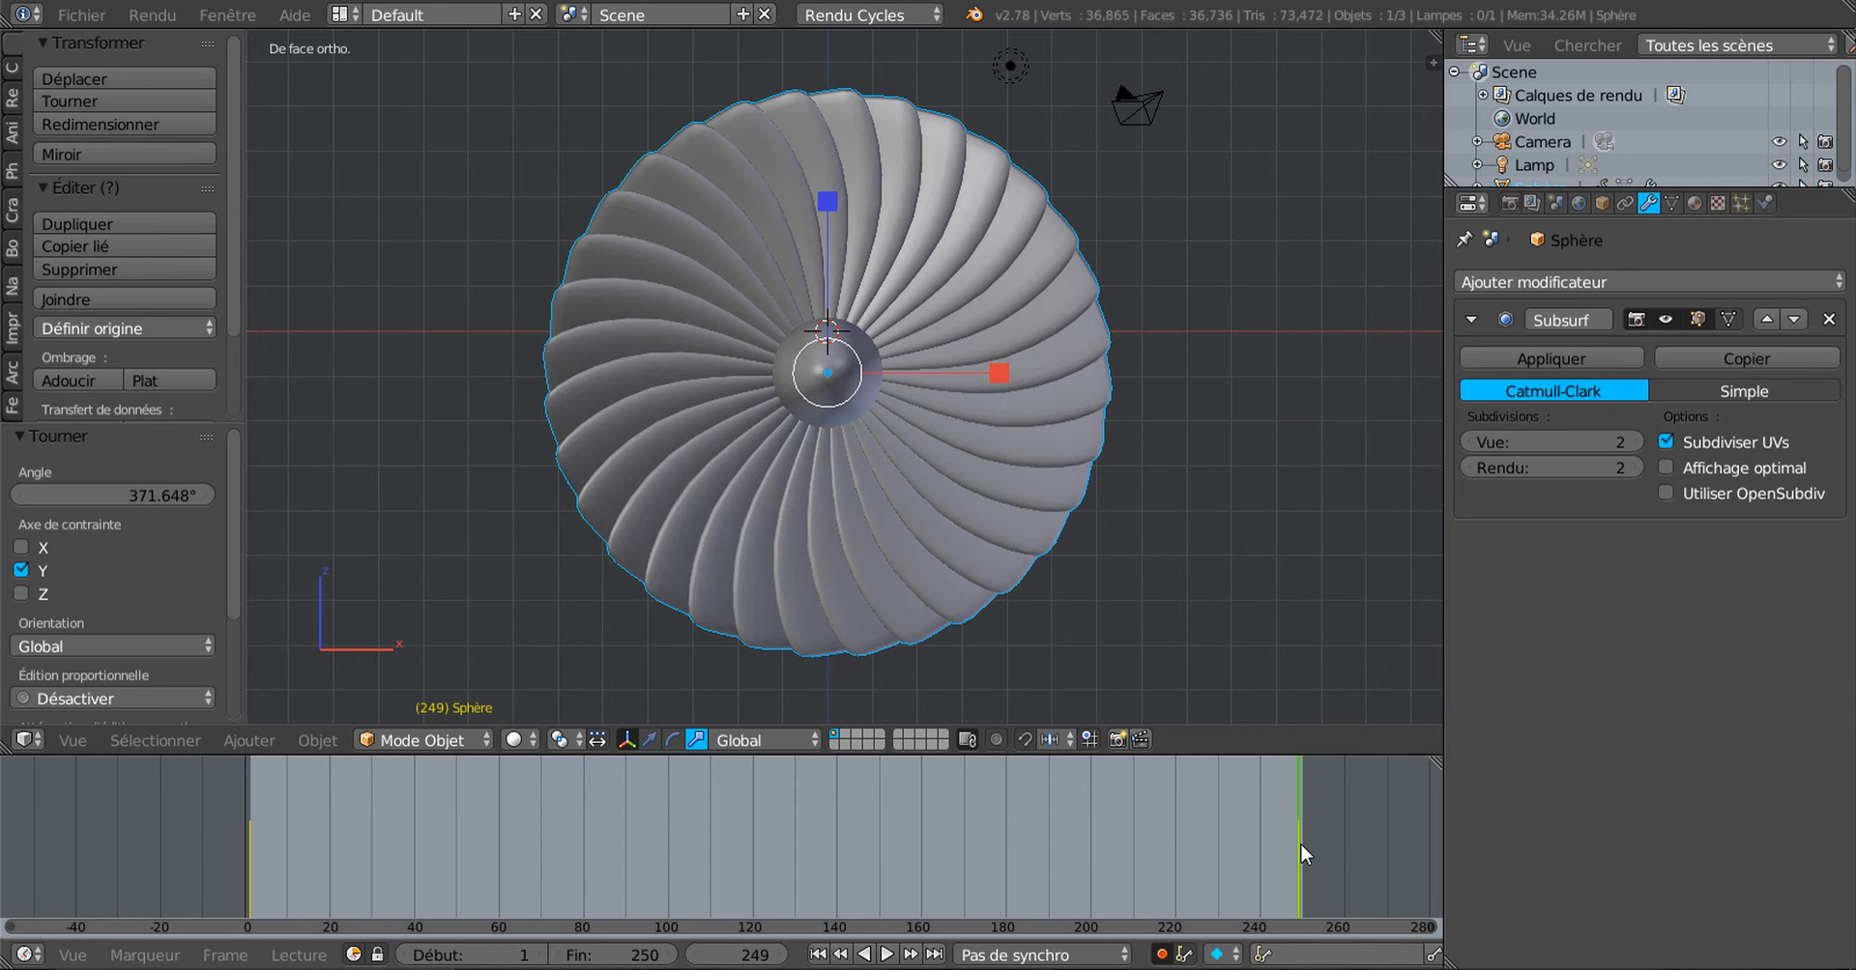
# Step: Play the fan animation and examine the motion from the front, the side and close up, including in Edit mode
pyautogui.hotkey('alt', 'a')
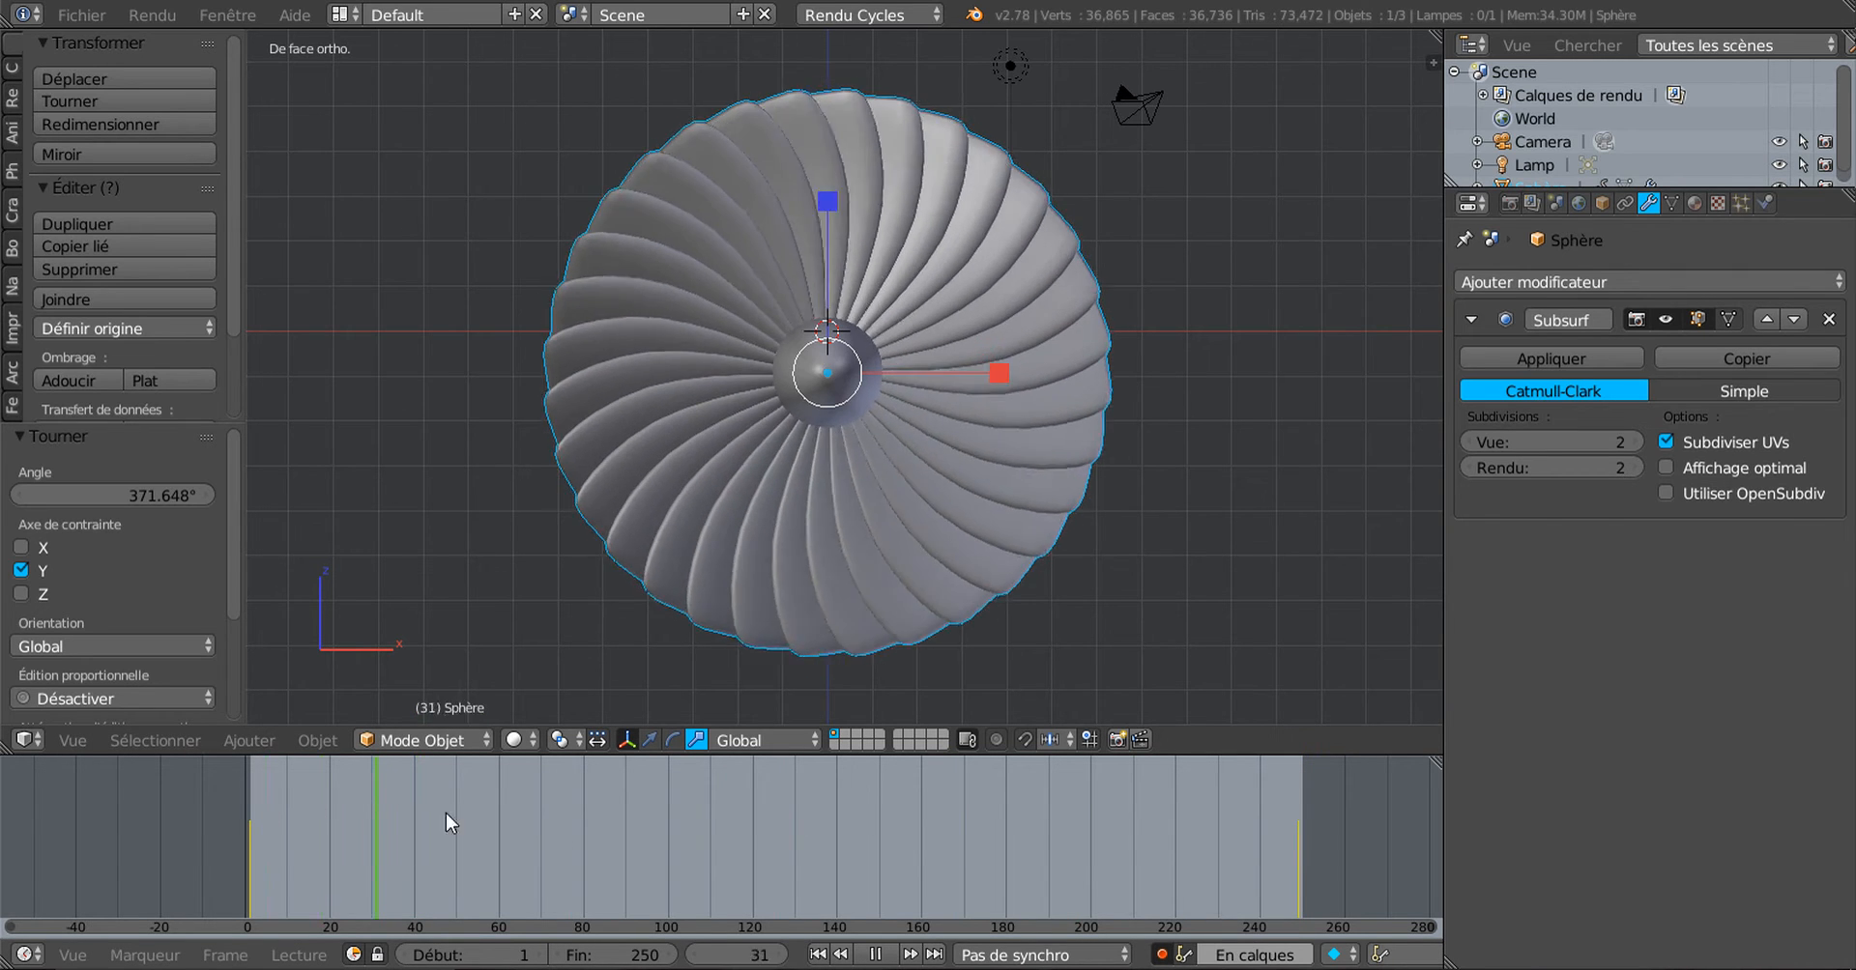
pyautogui.moveTo(445, 814); pyautogui.dragTo(507, 834)
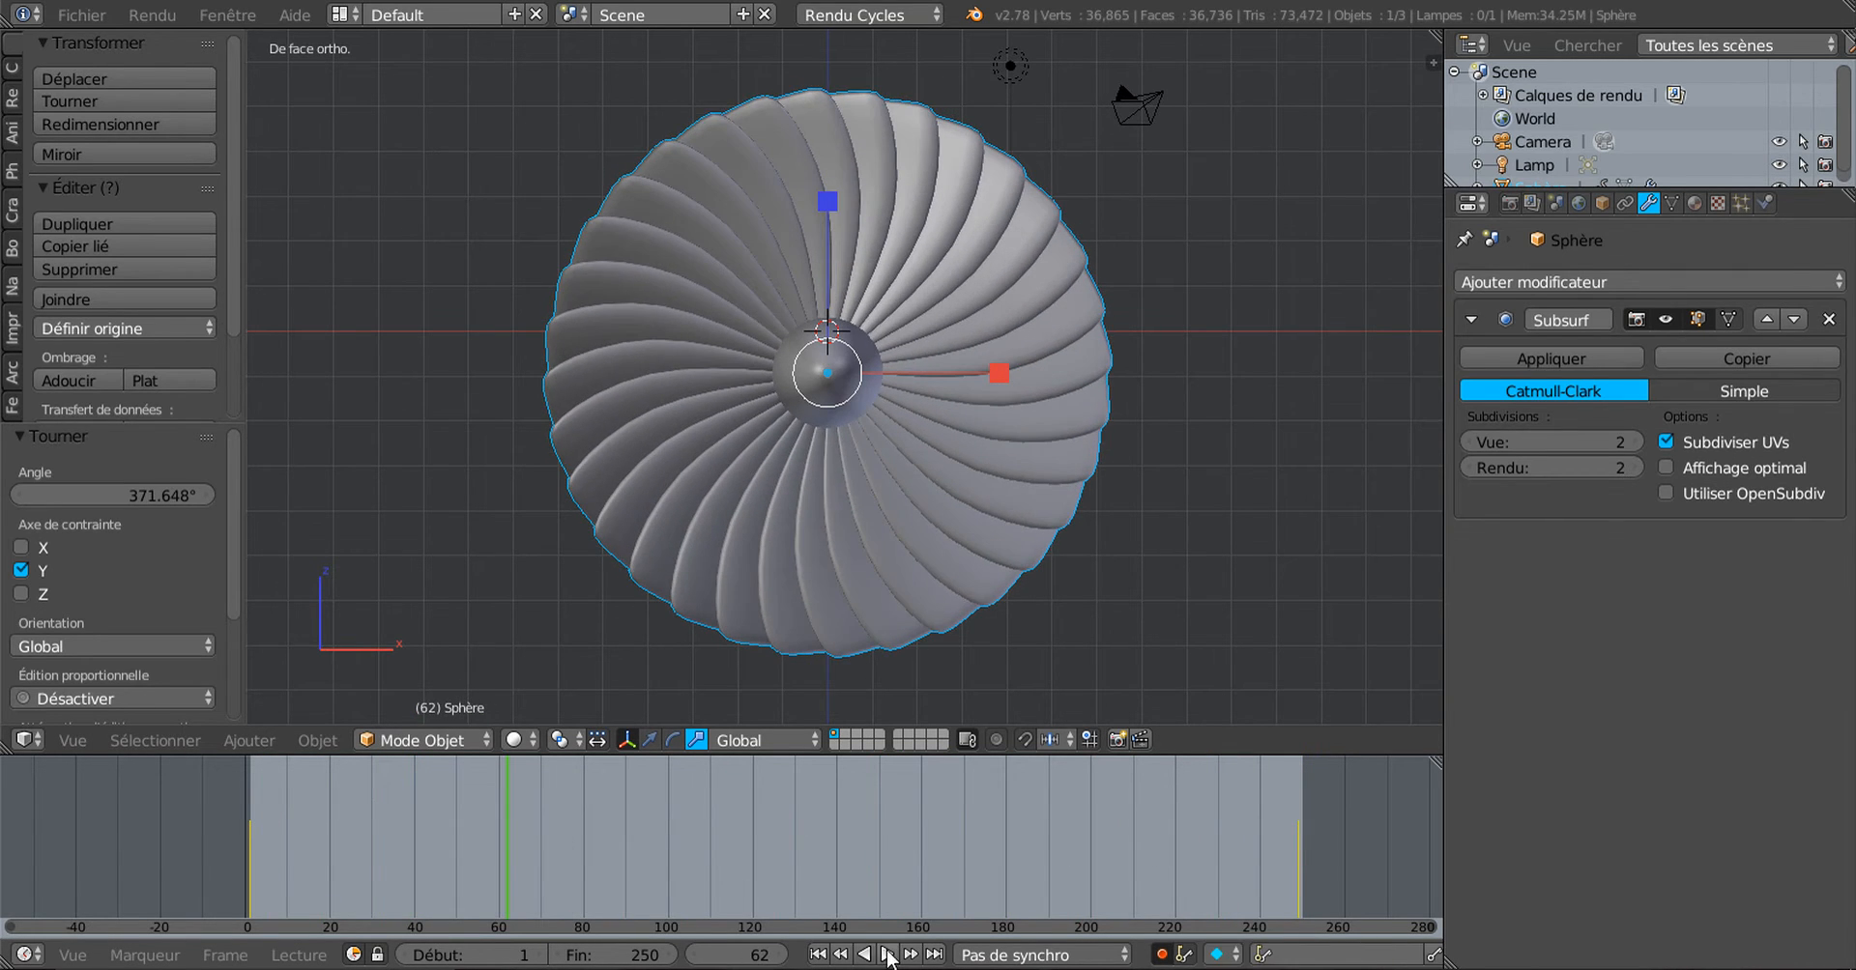
pyautogui.click(887, 955)
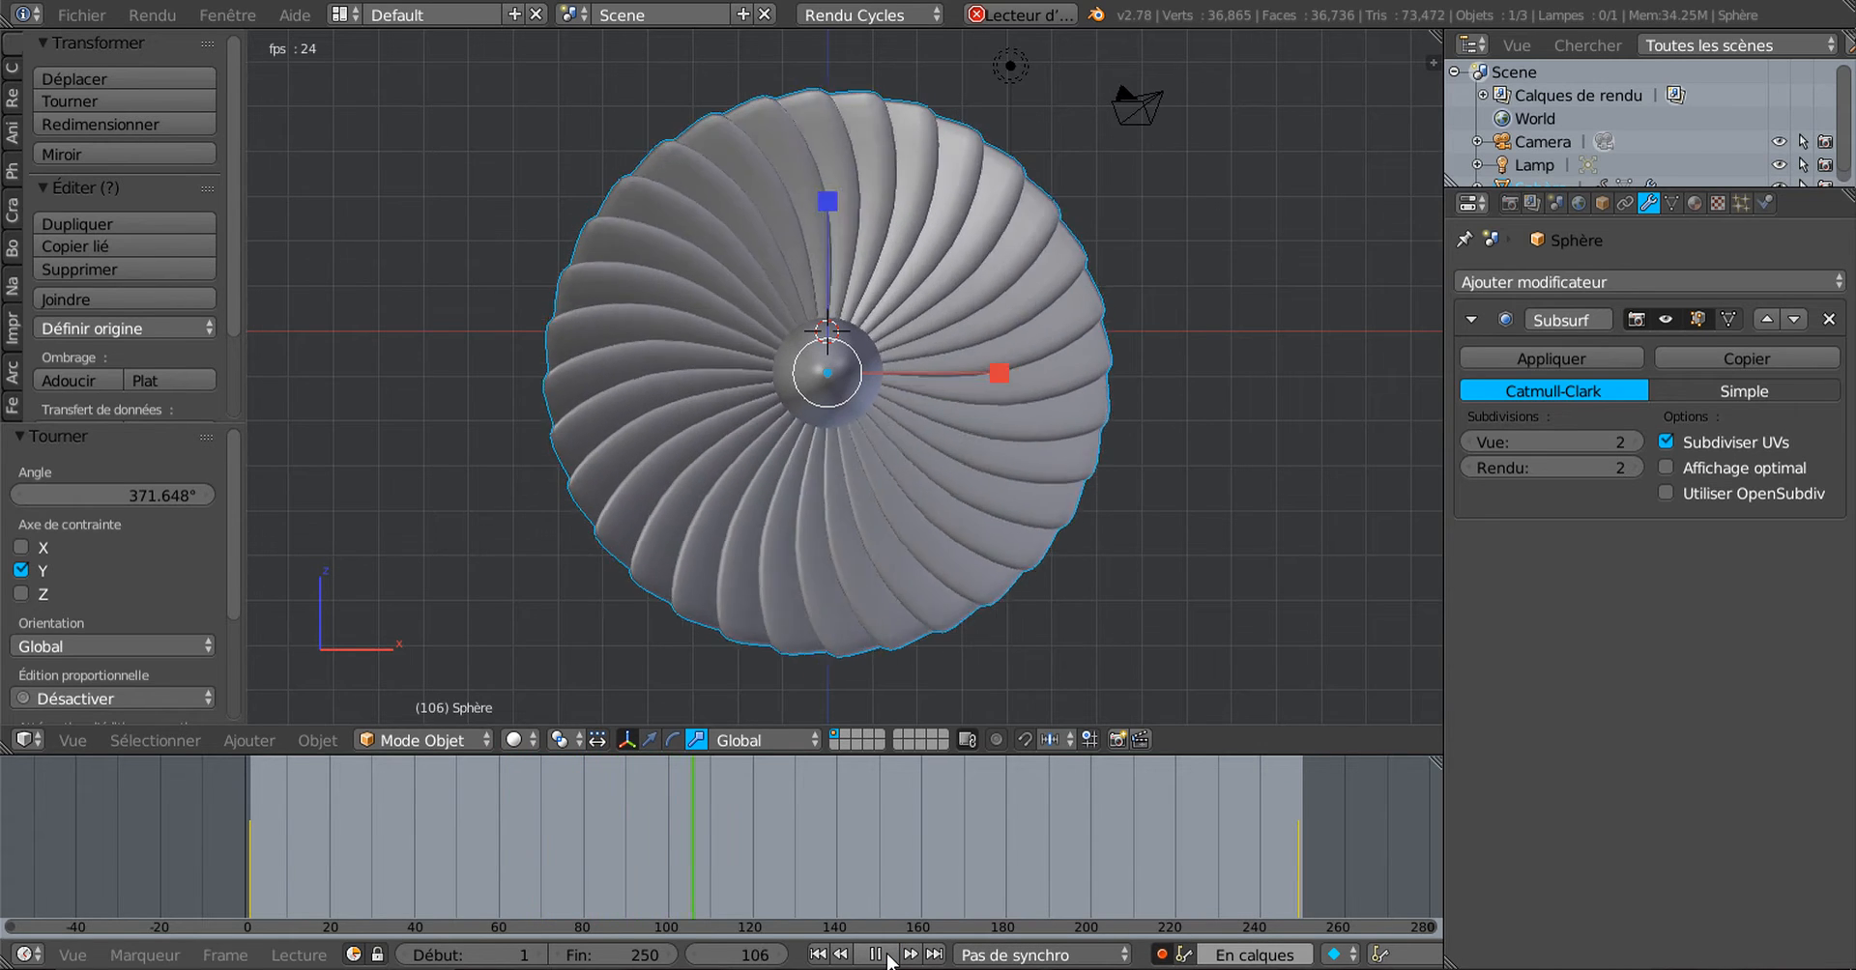
pyautogui.moveTo(1185, 501); pyautogui.dragTo(999, 553, button='middle')
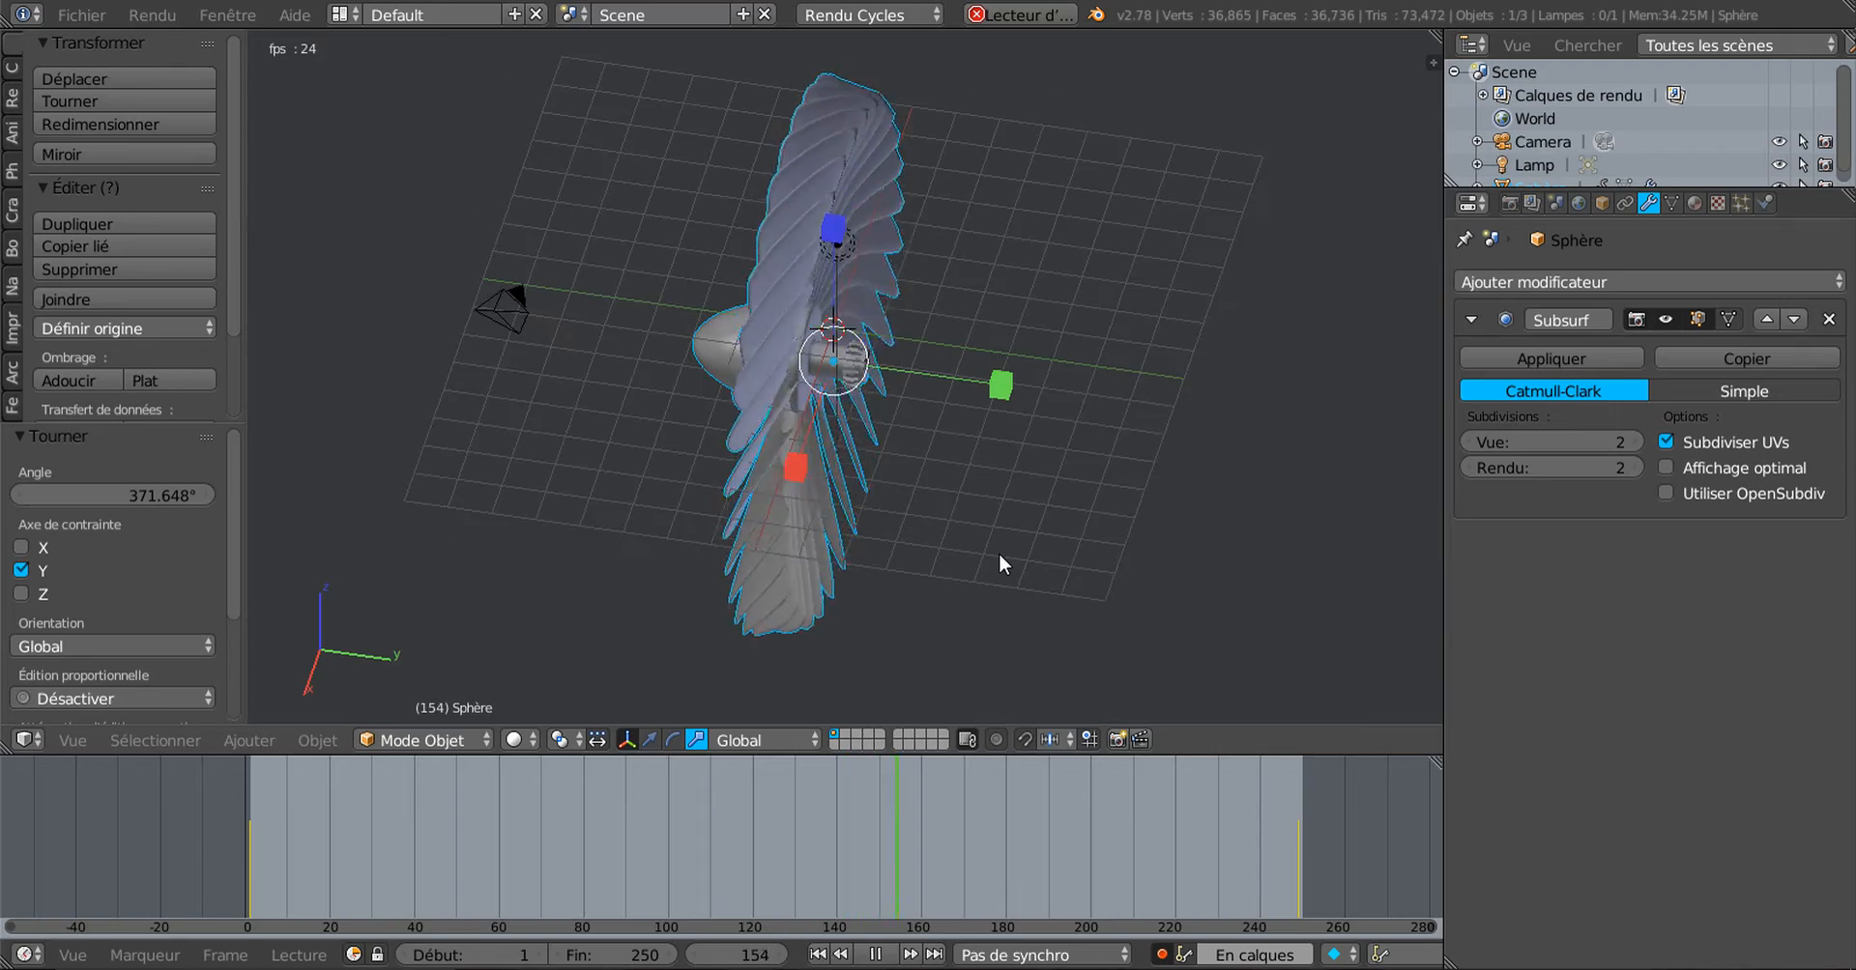
pyautogui.scroll(3, 999, 564)
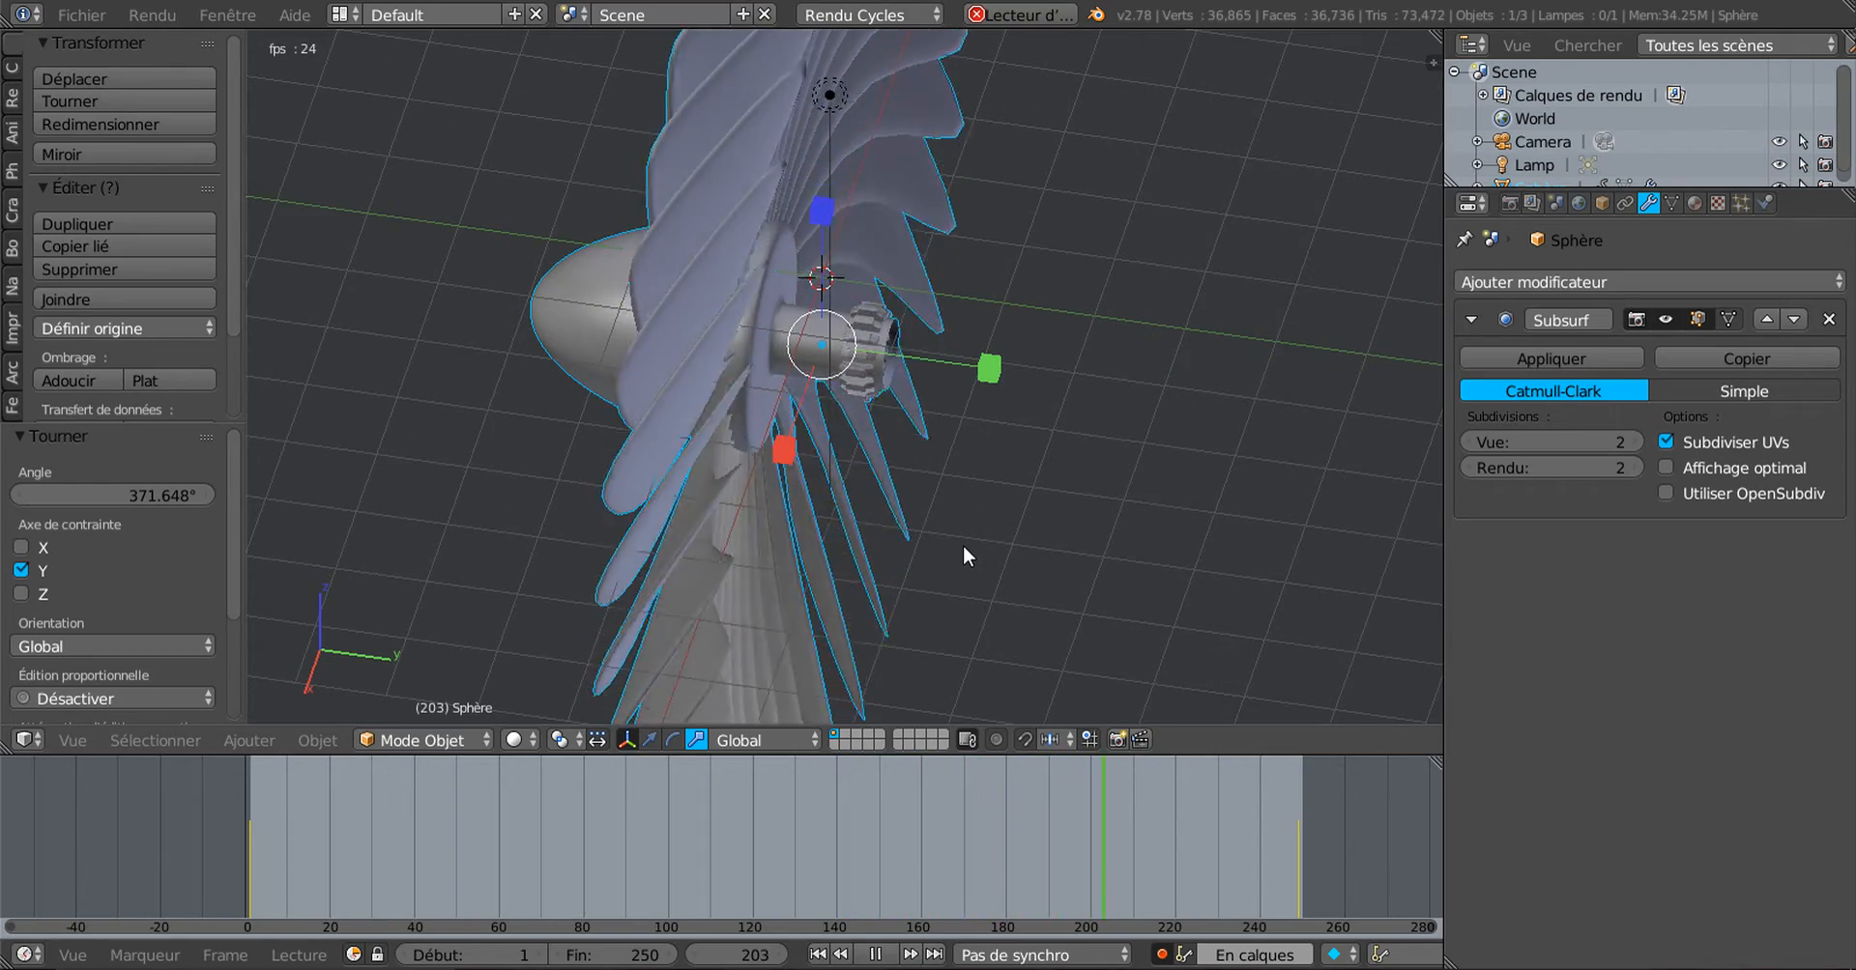
pyautogui.moveTo(963, 545); pyautogui.dragTo(1213, 506, button='middle')
pyautogui.press('Tab')
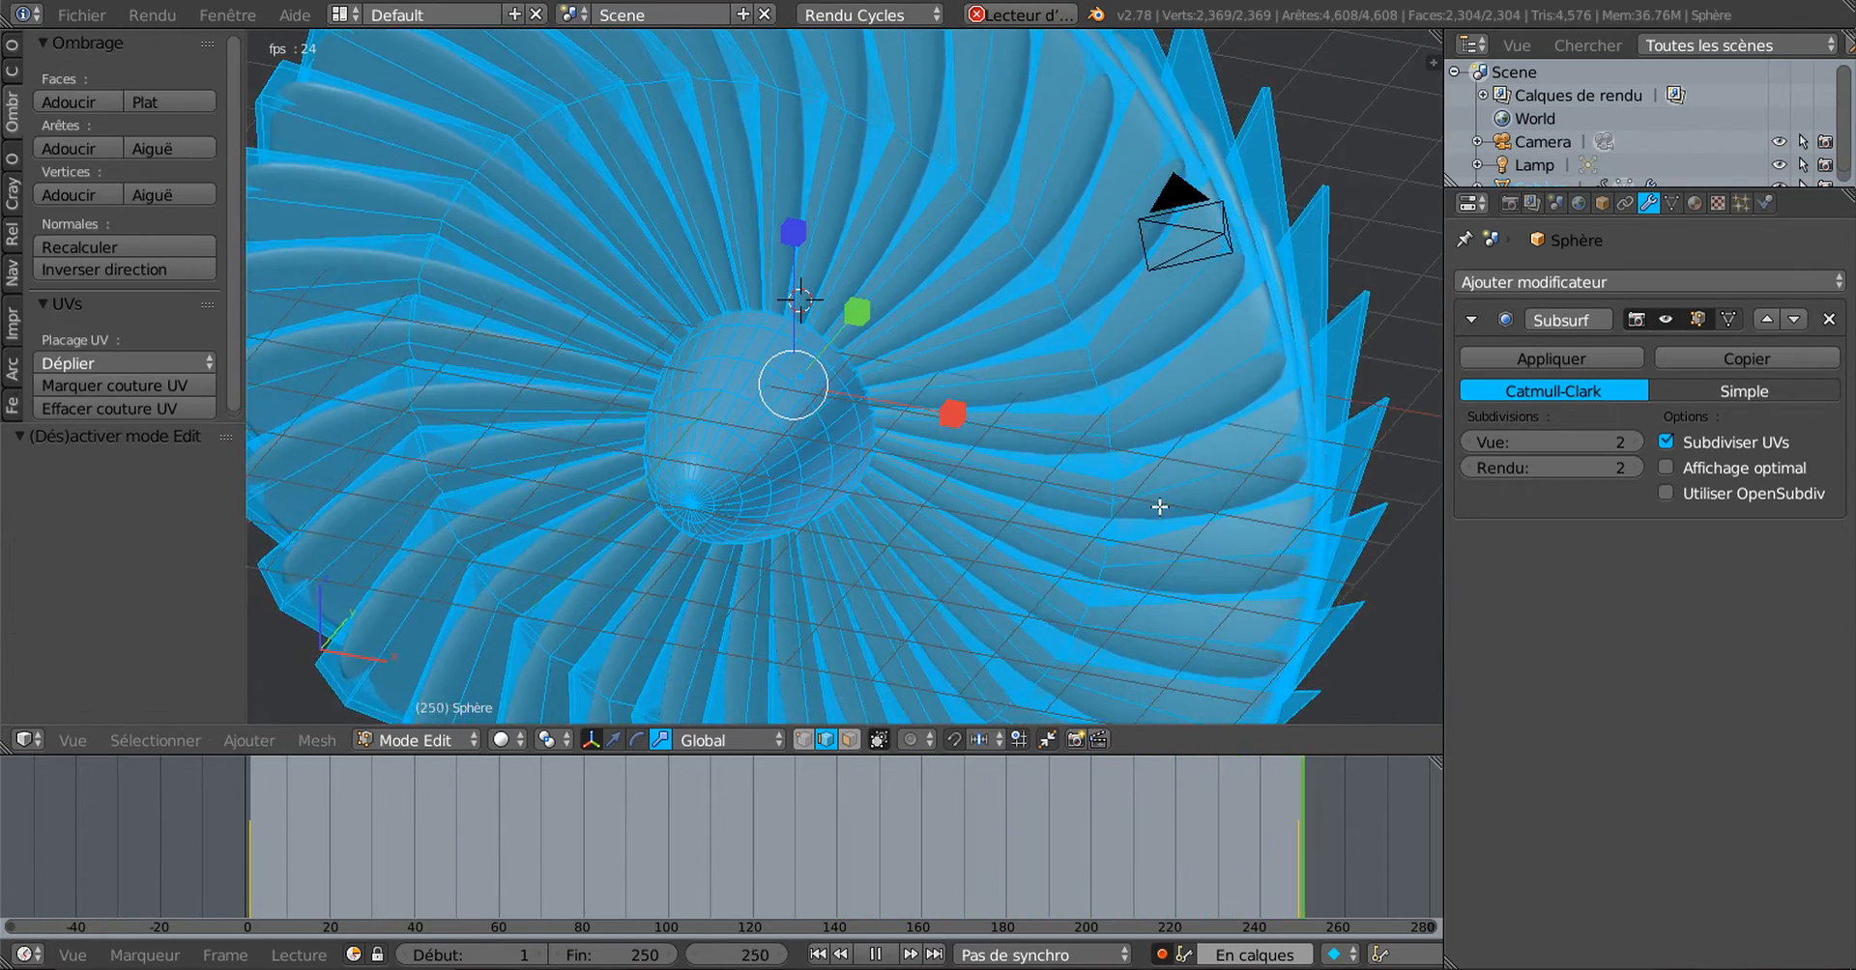
pyautogui.scroll(-4, 1156, 505)
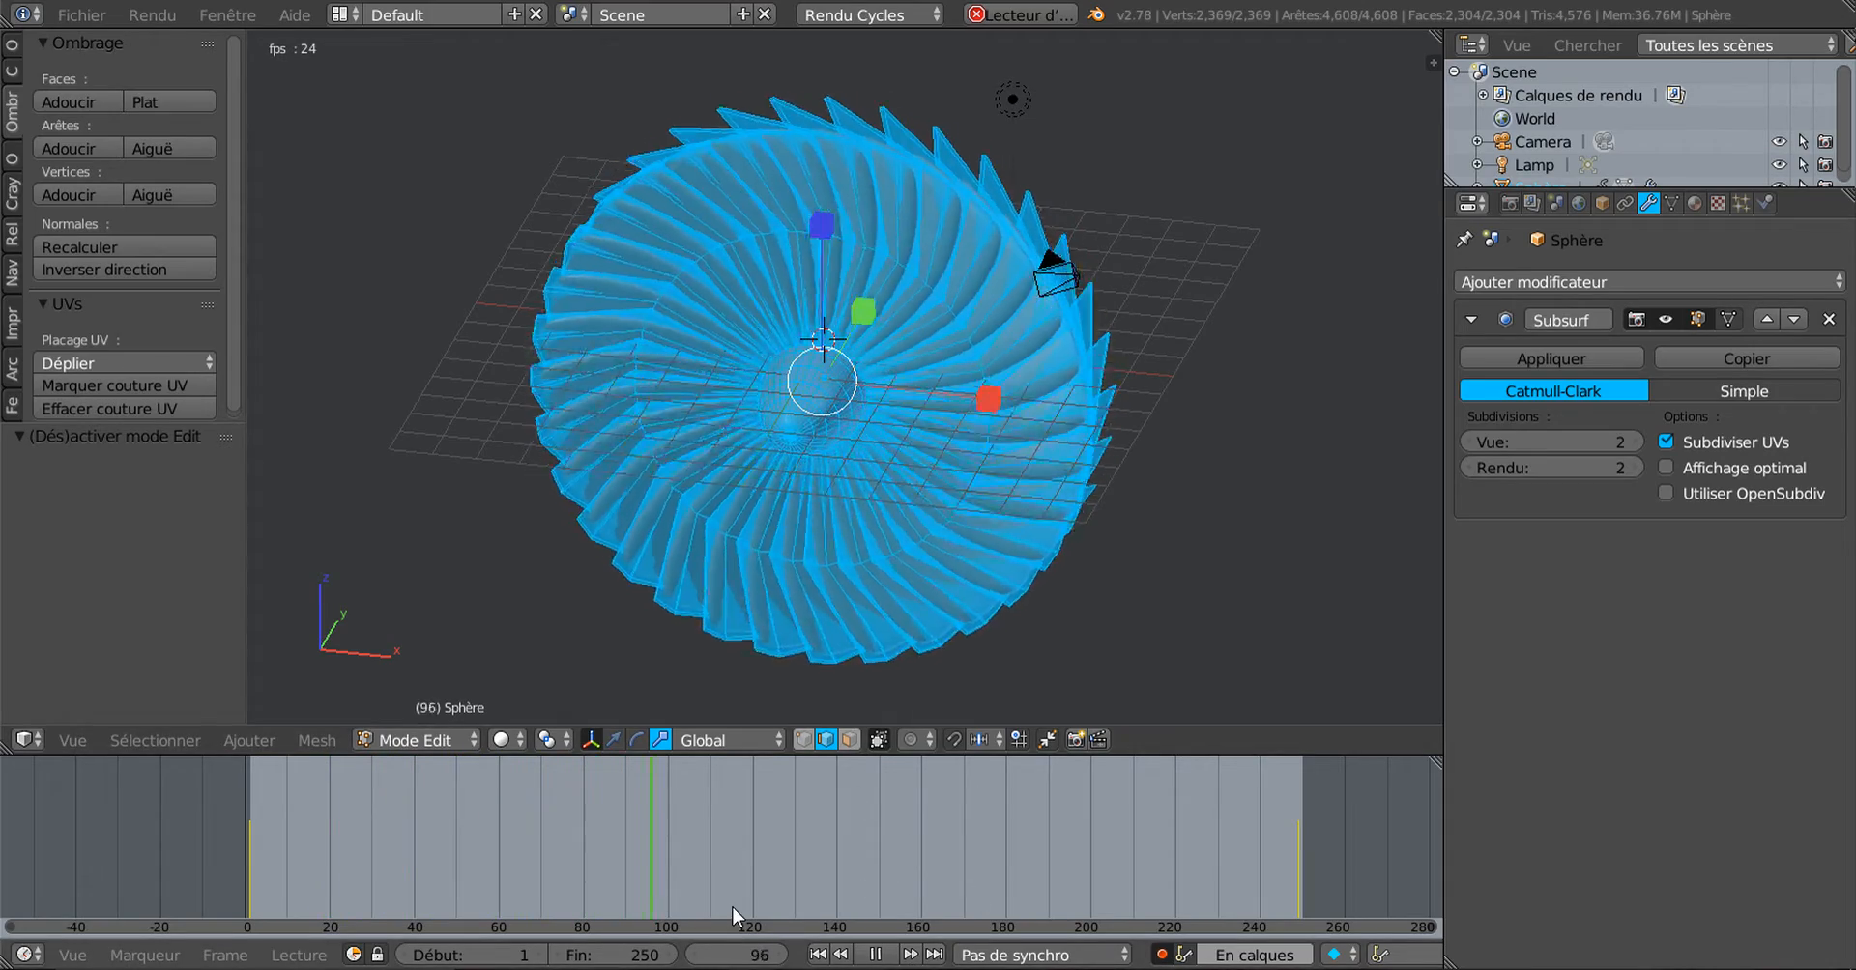
pyautogui.scroll(6, 831, 497)
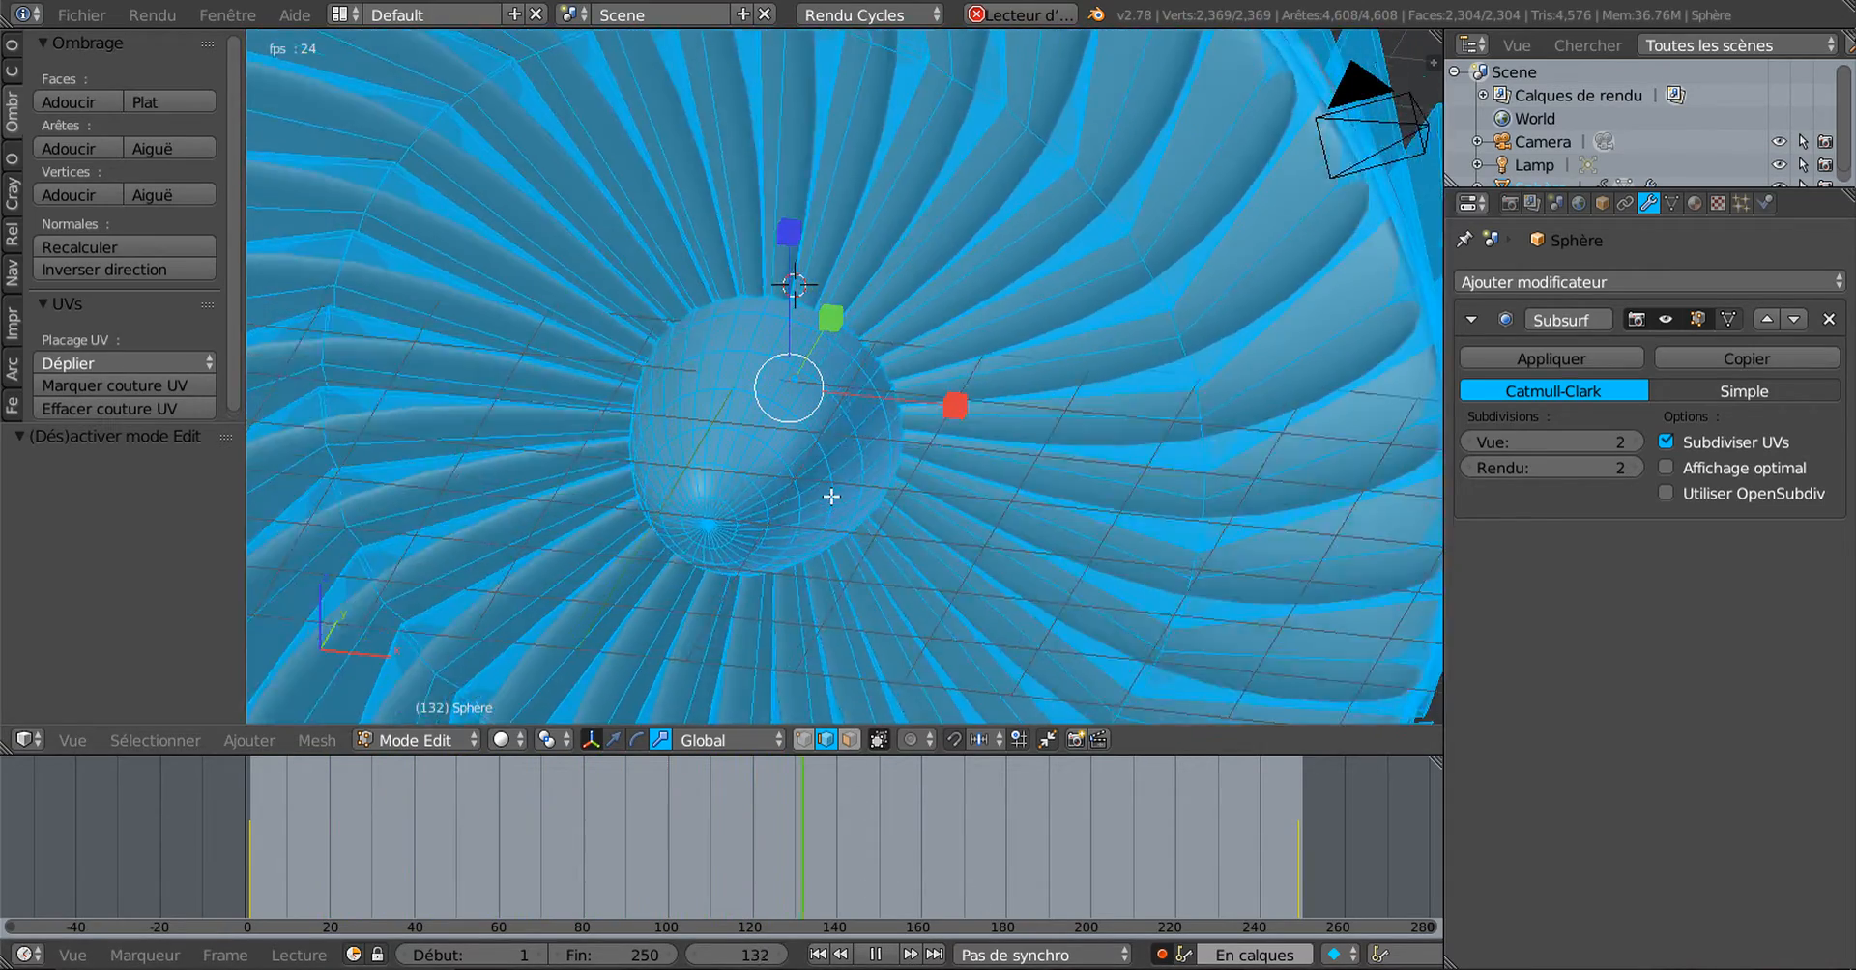
# Step: Select the nose cone's whole linked mesh, separate it from the blades as its own object, and return to Object mode
pyautogui.rightClick(831, 497)
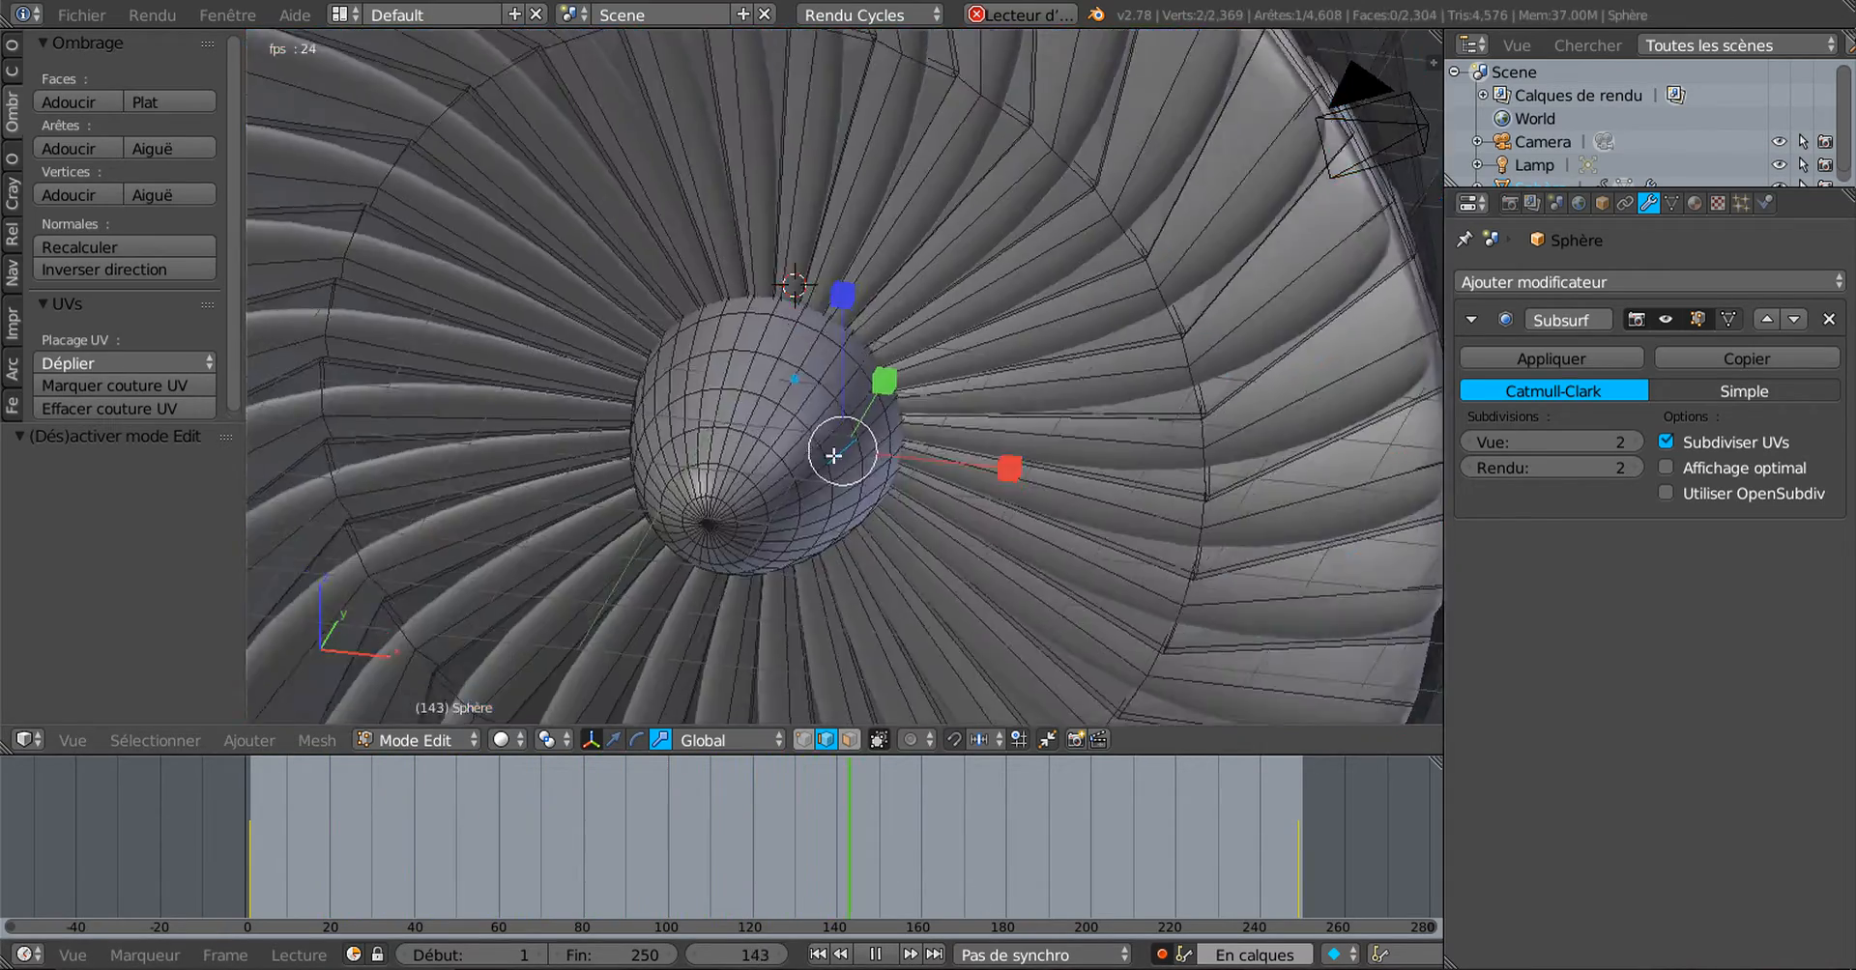
pyautogui.scroll(-2, 628, 568)
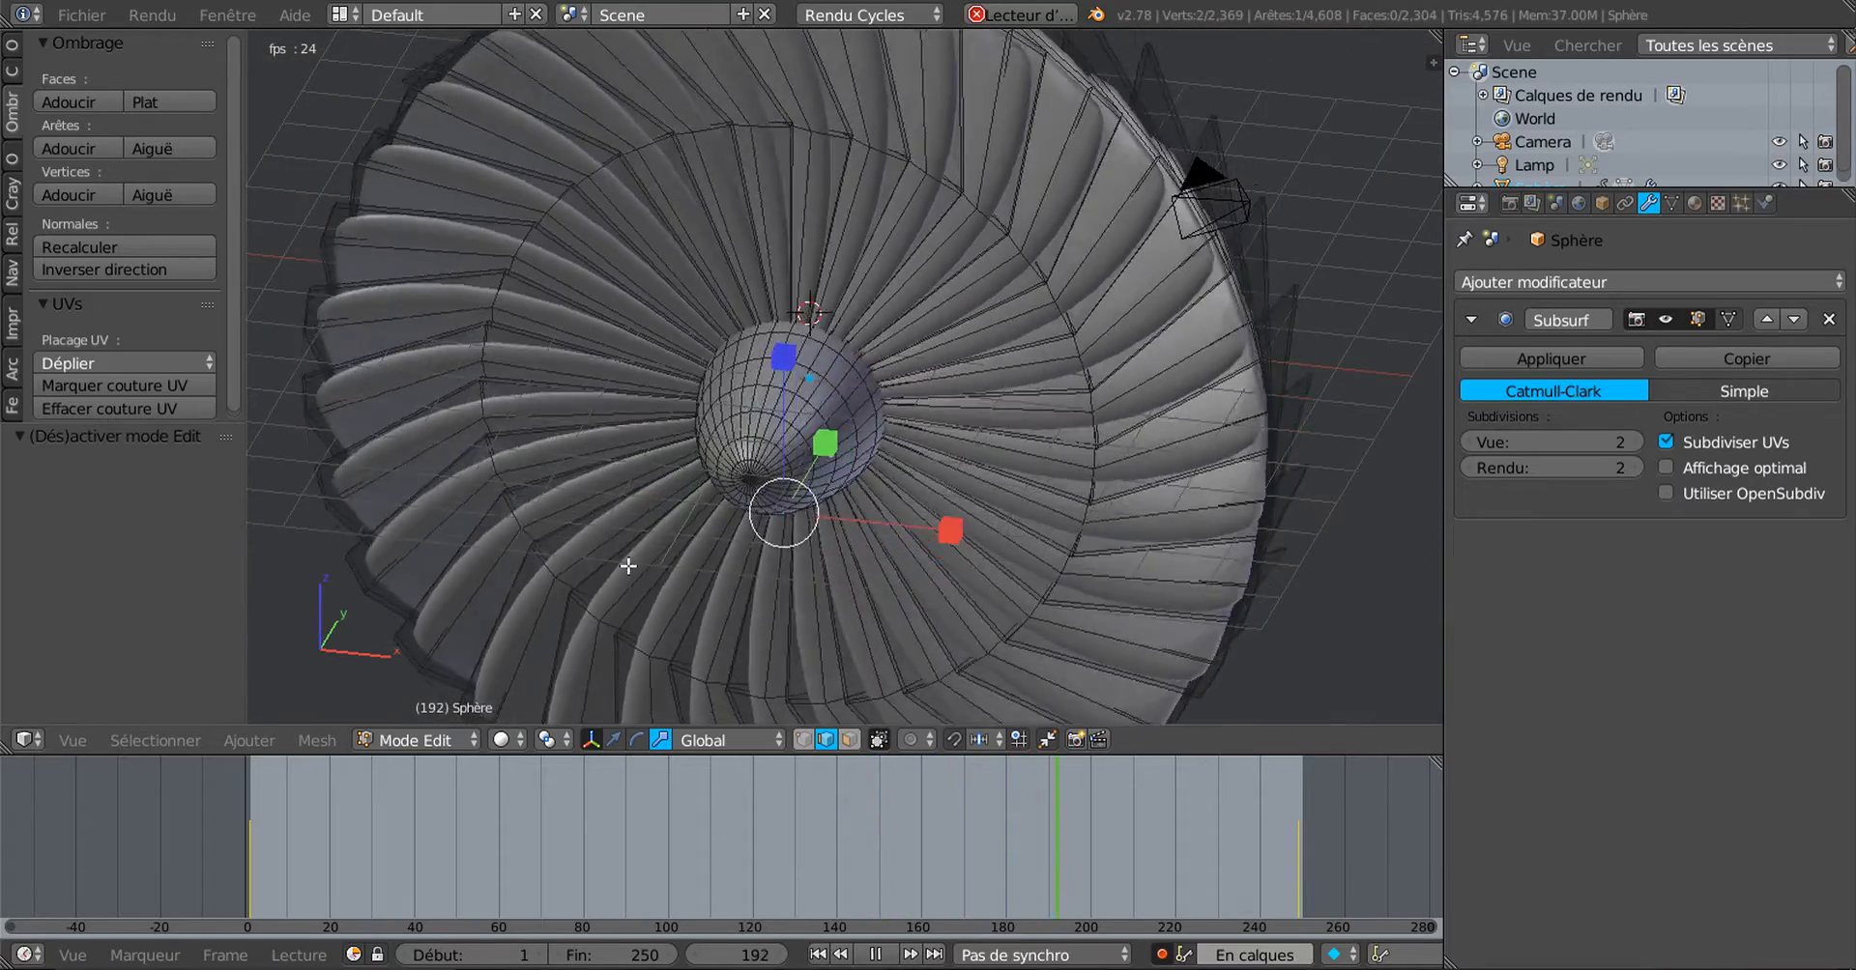
pyautogui.hotkey('ctrl', 'l')
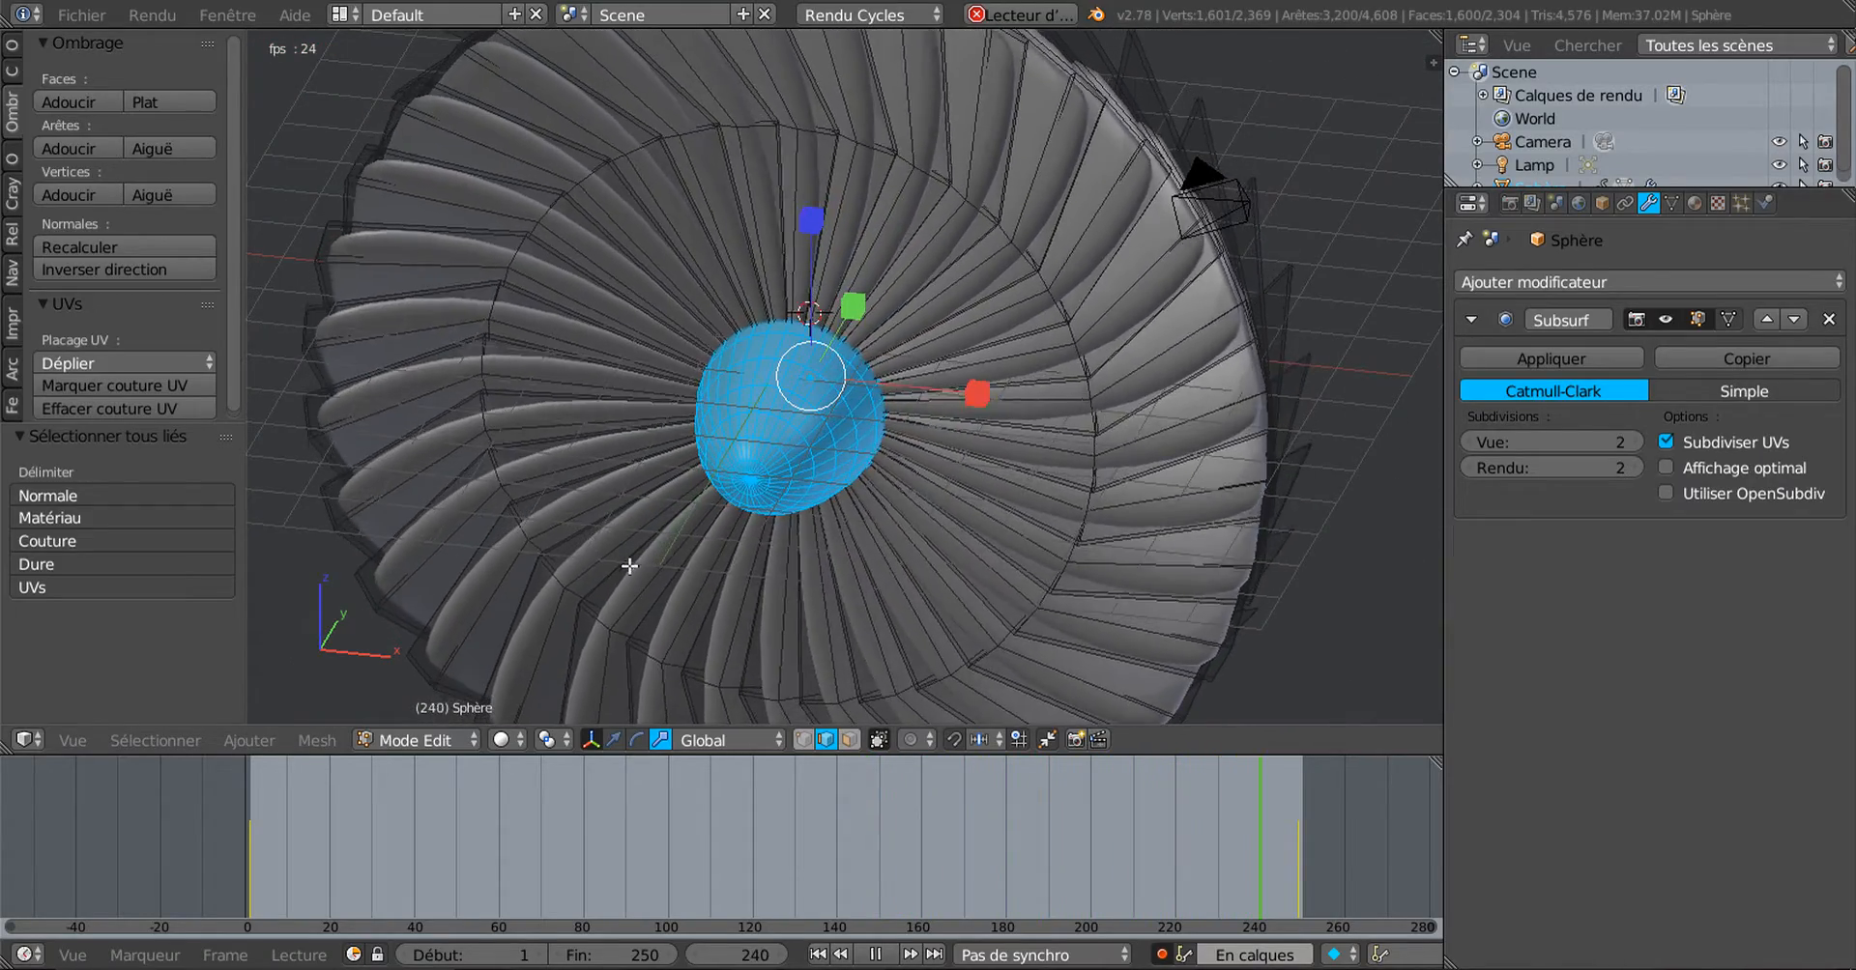
pyautogui.press('p')
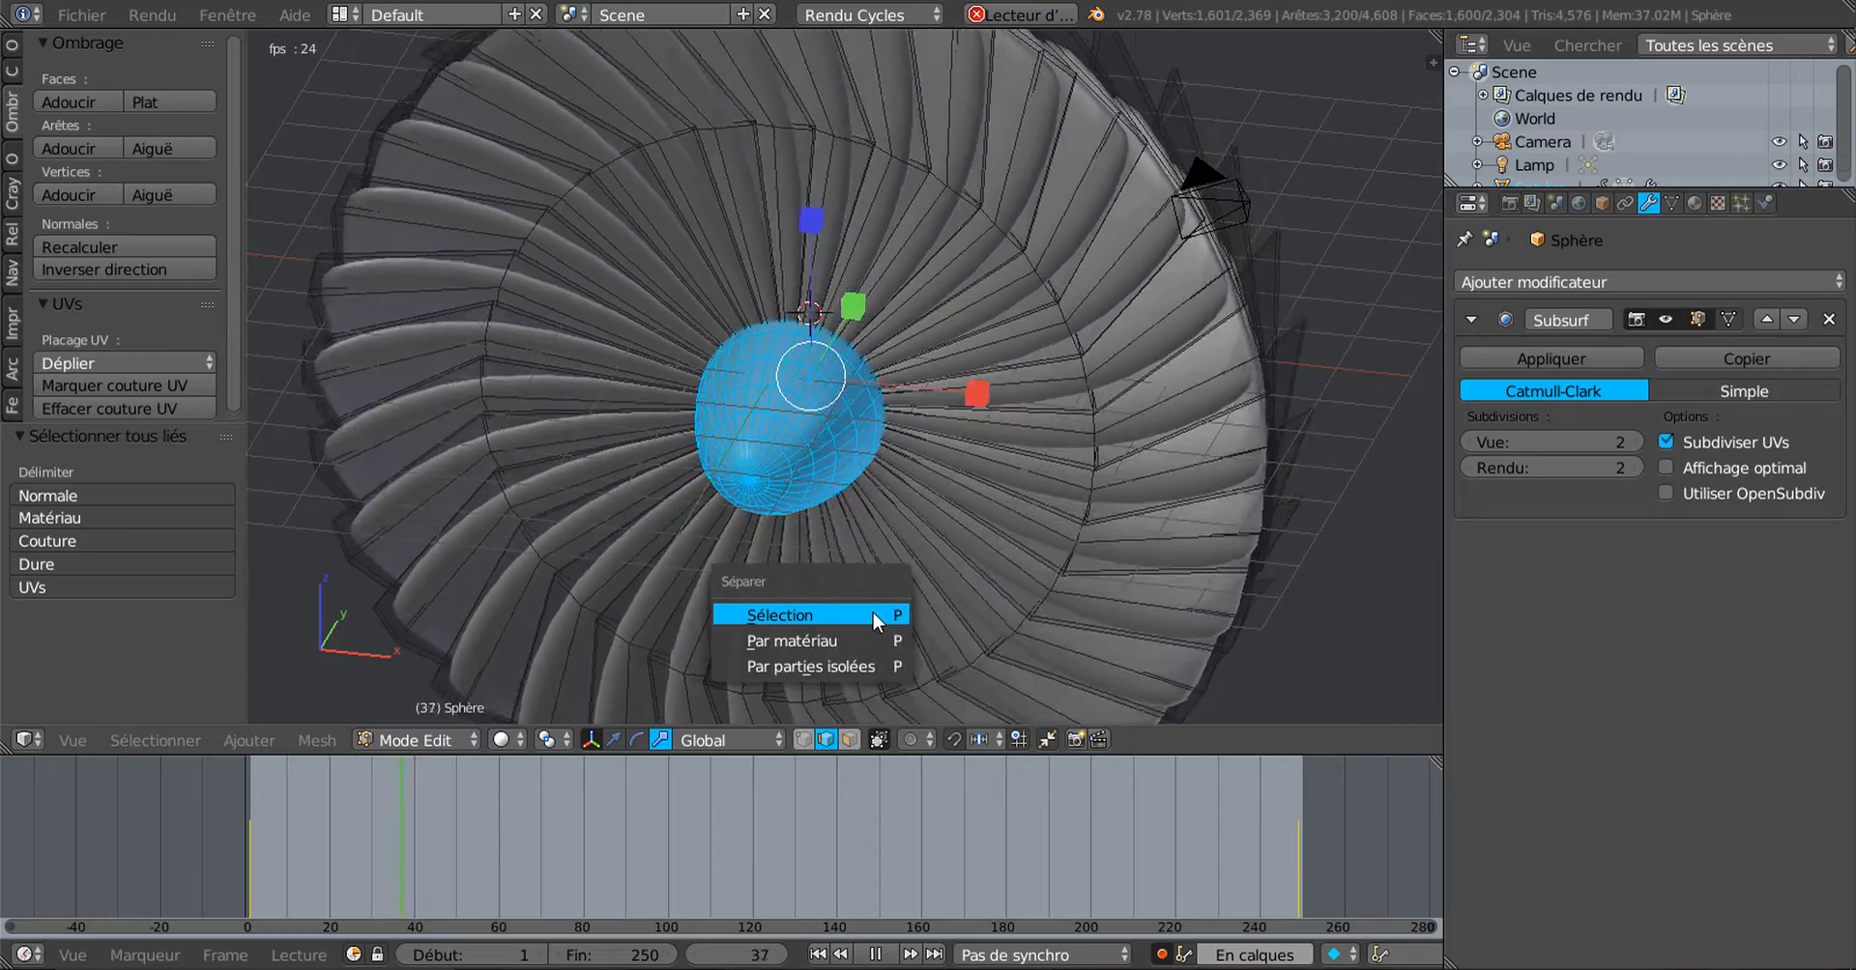
pyautogui.click(873, 614)
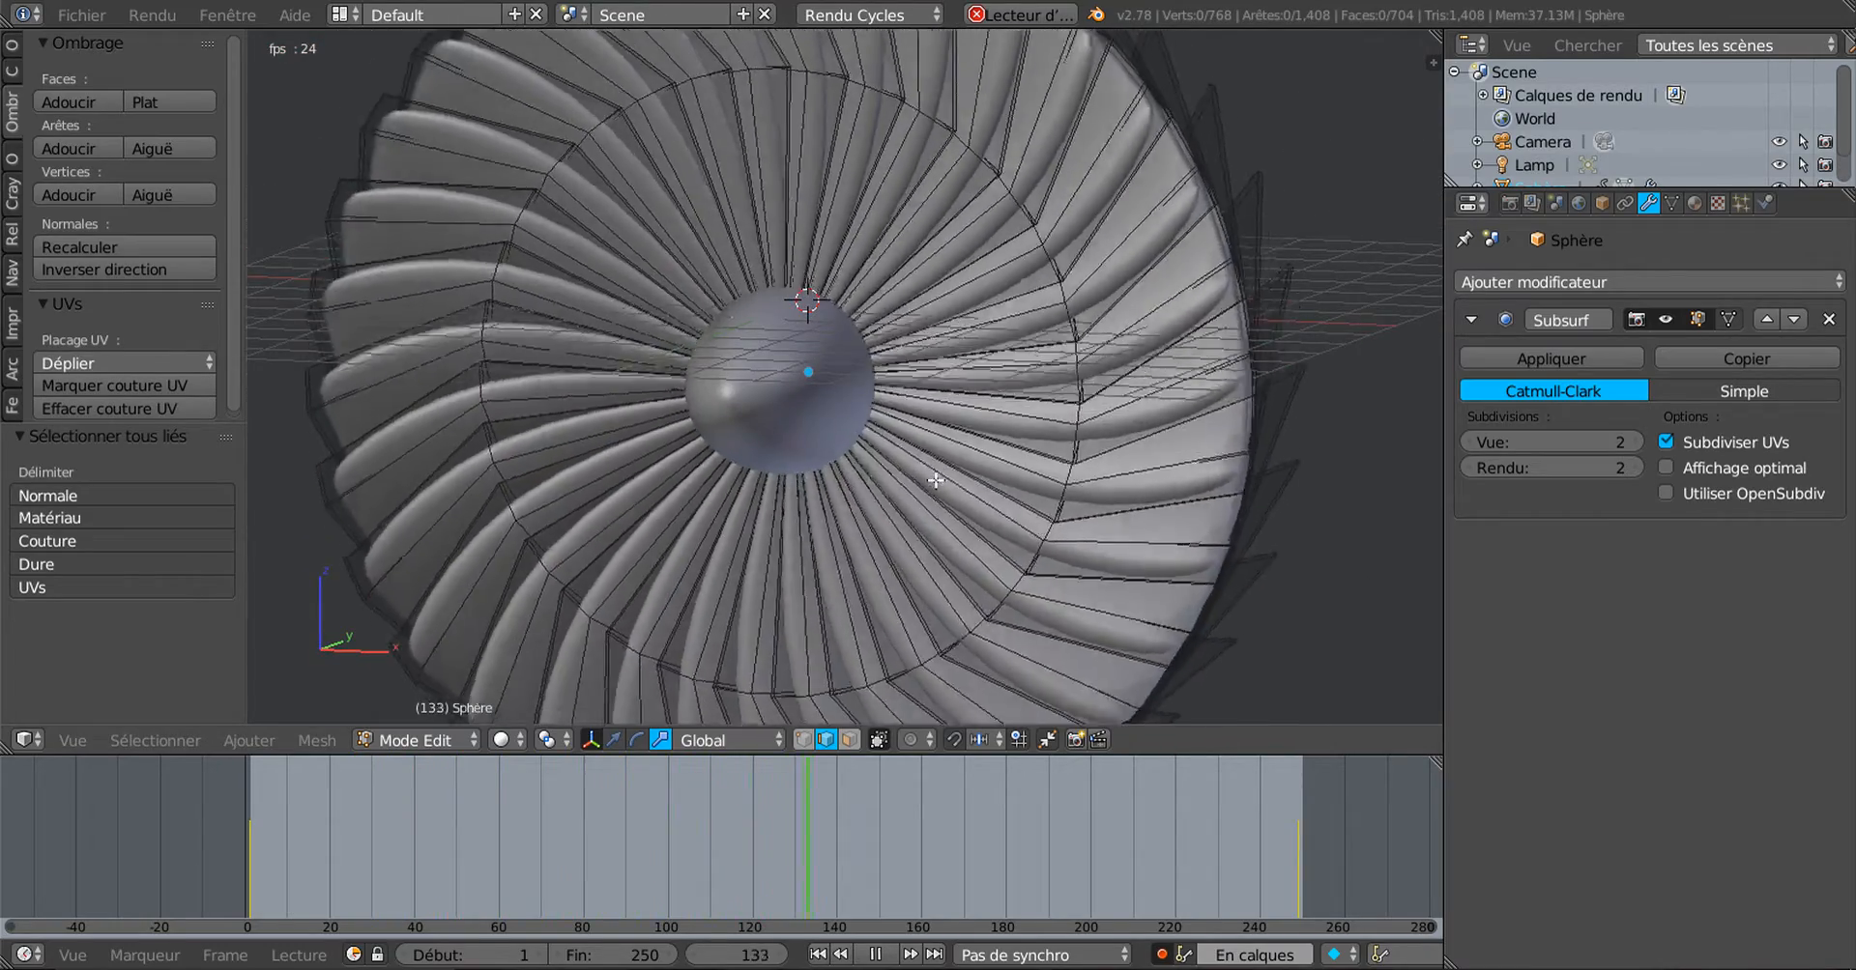
pyautogui.press('Tab')
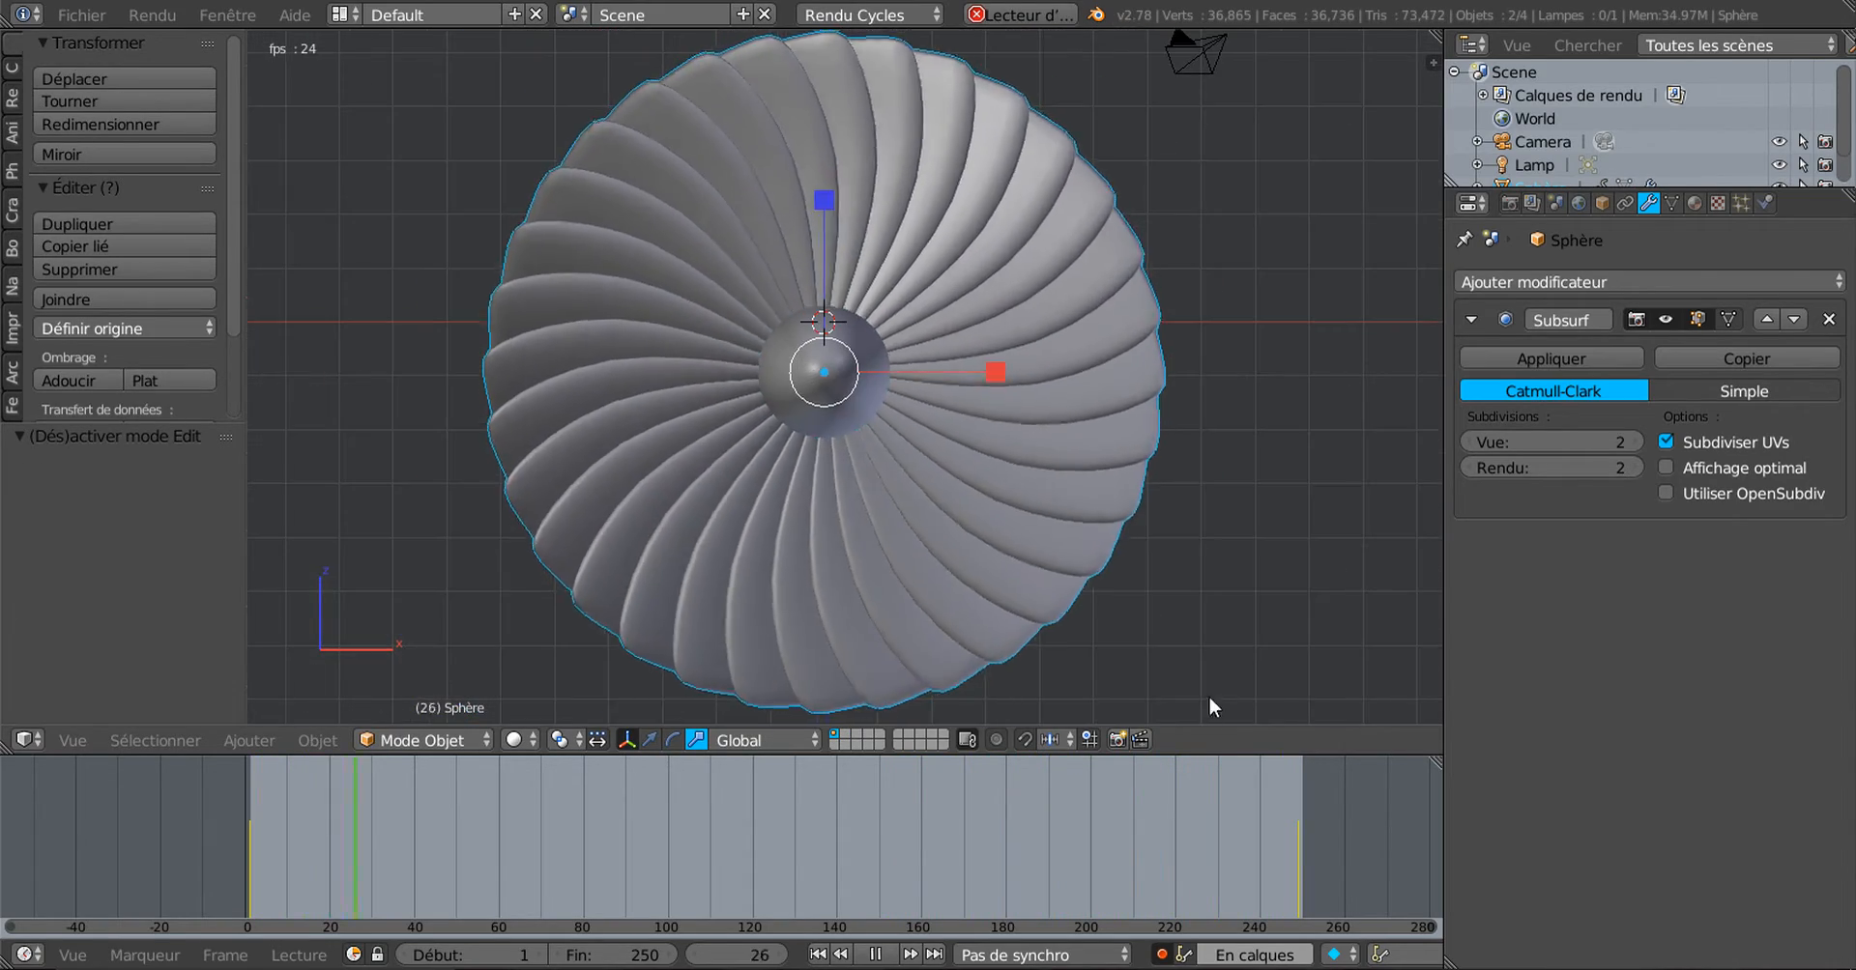
# Step: Enlarge the 3D view by shrinking the properties area and the timeline, and stop the animation playback
pyautogui.scroll(-1, 1057, 634)
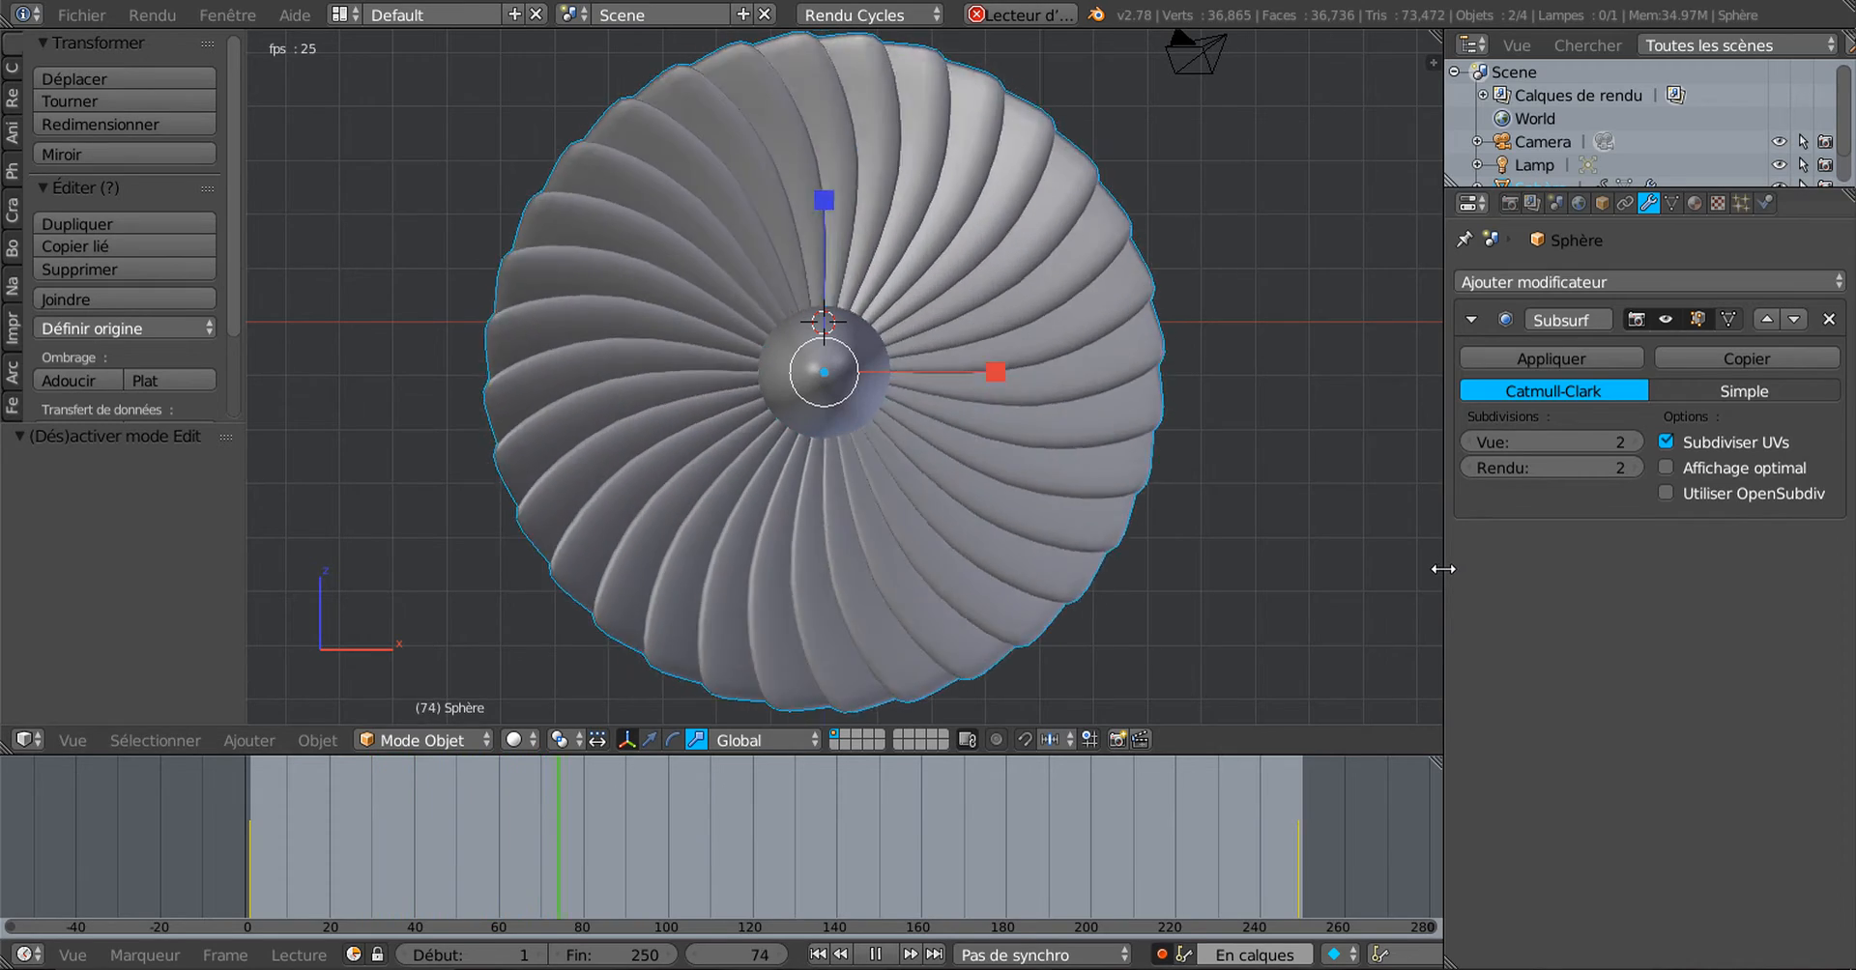
pyautogui.moveTo(1442, 575); pyautogui.dragTo(1546, 555)
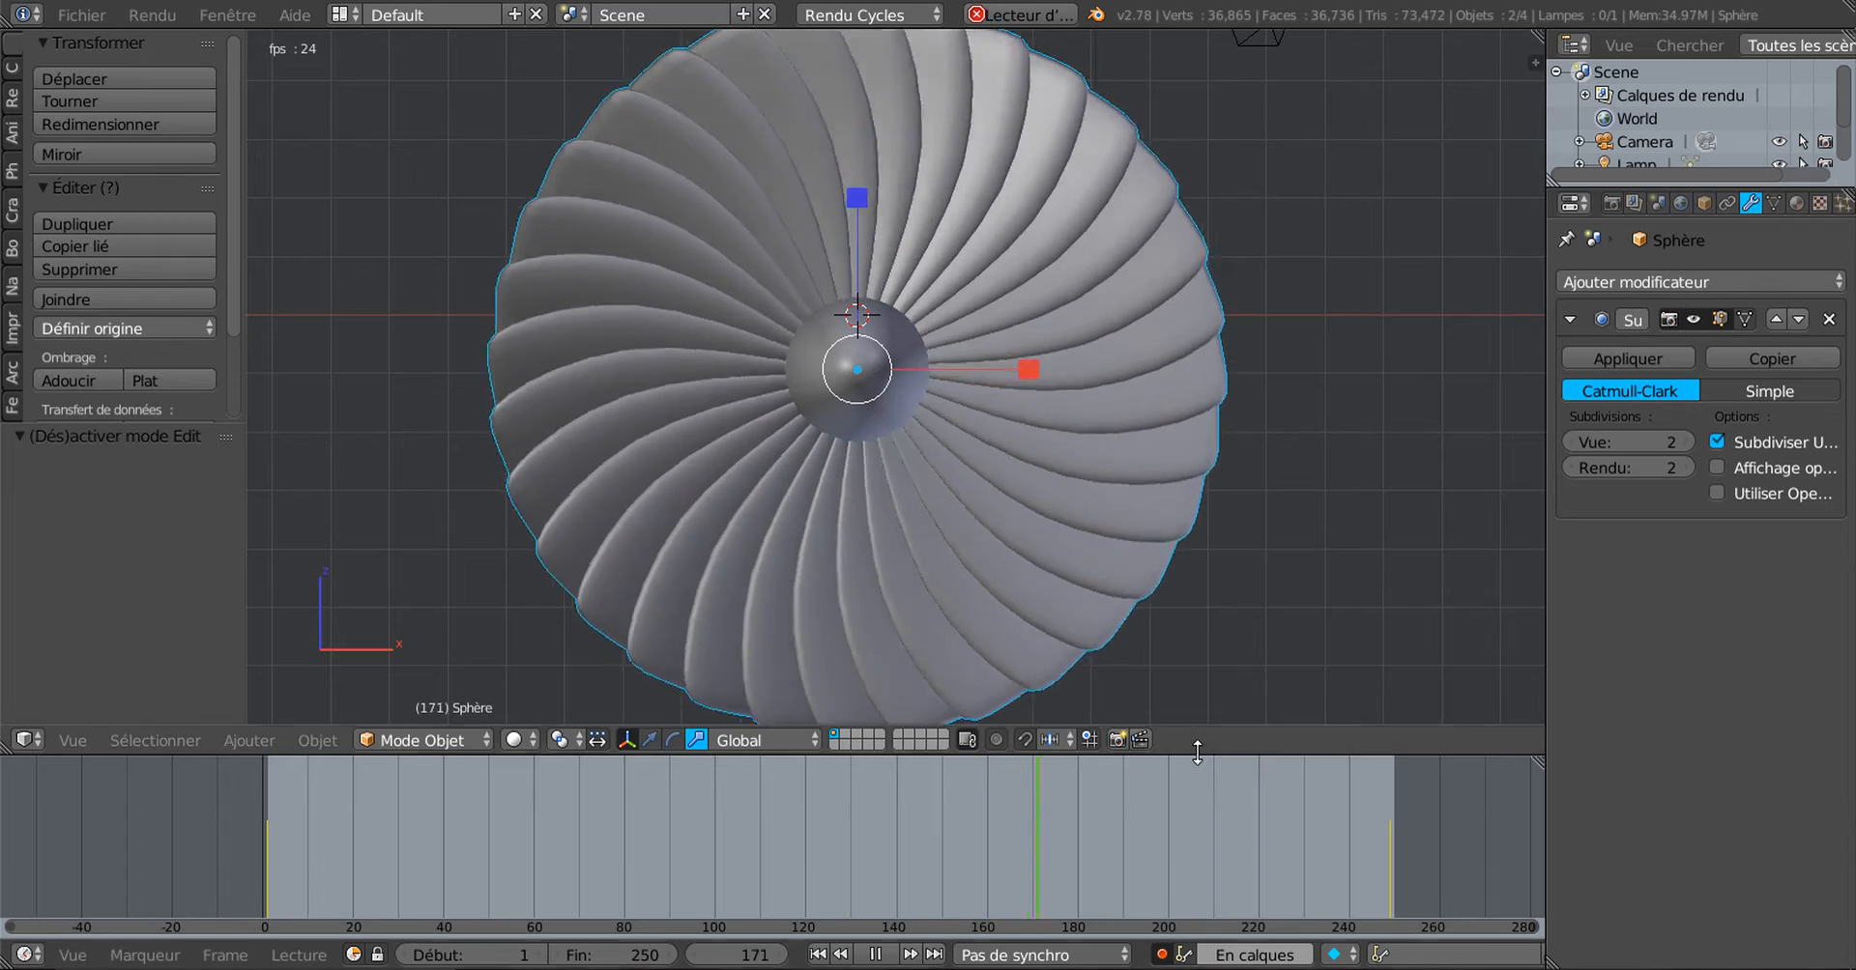
pyautogui.moveTo(1198, 755); pyautogui.dragTo(1266, 835)
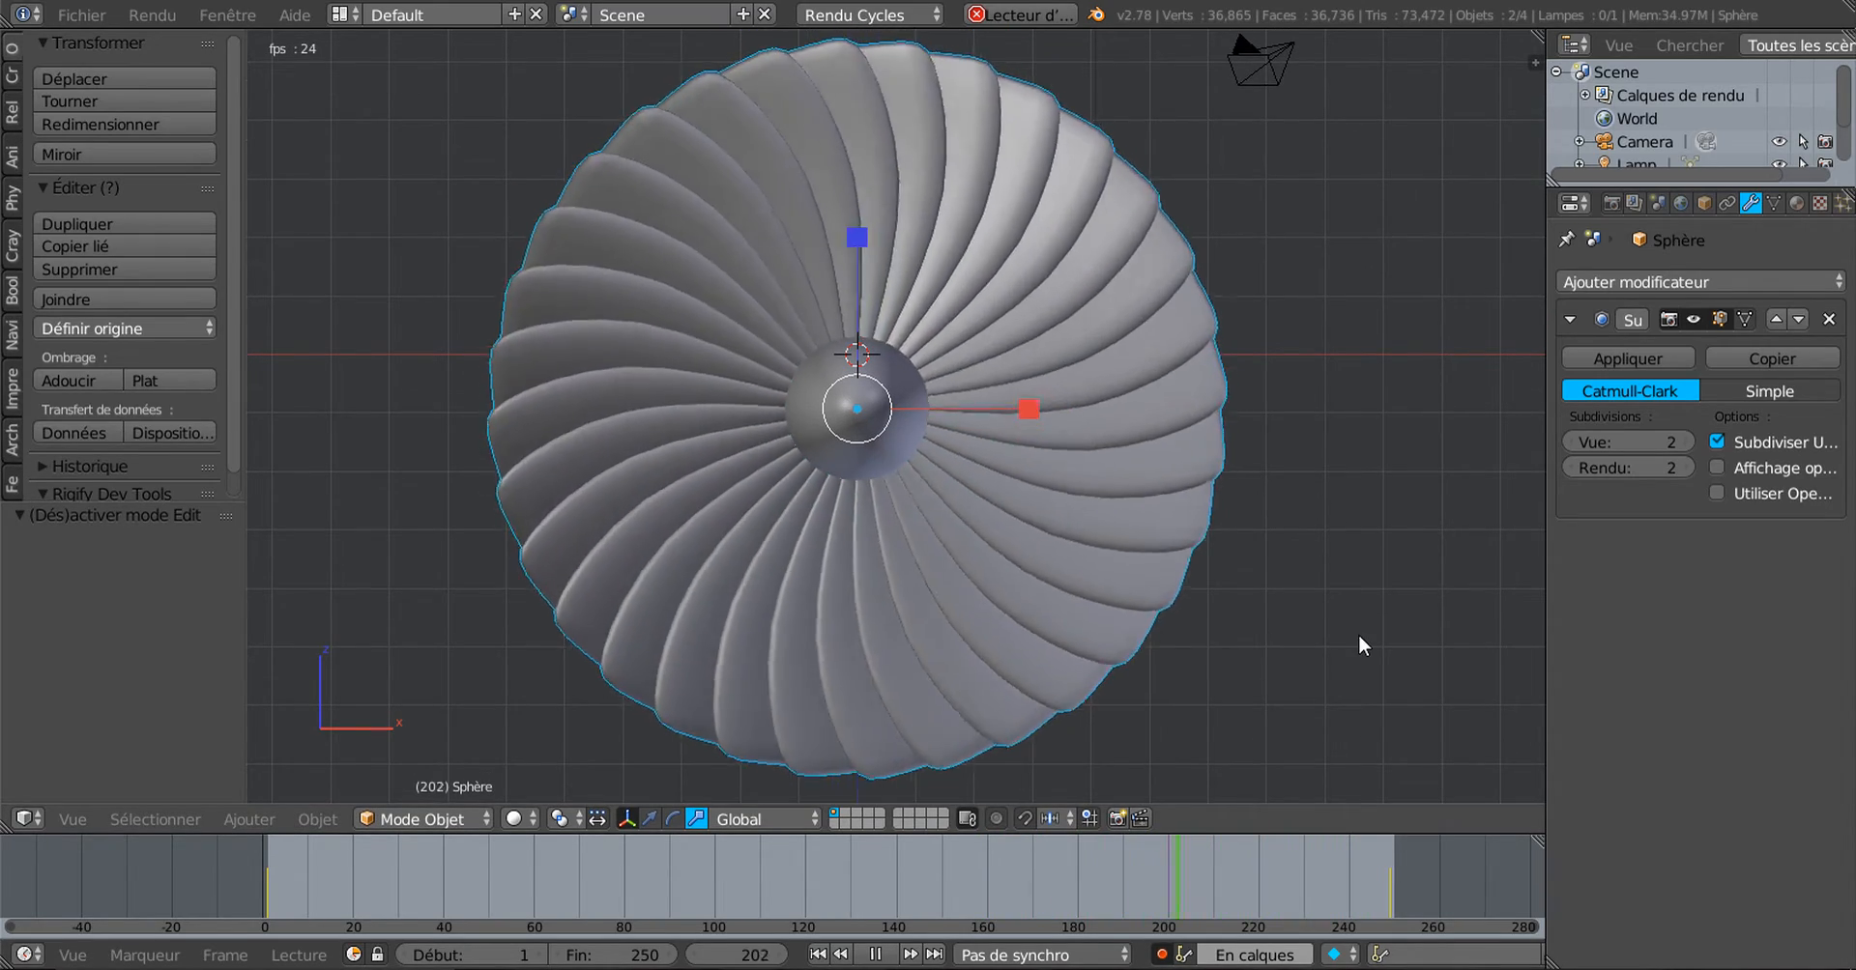
pyautogui.press('Tab')
pyautogui.press('Tab')
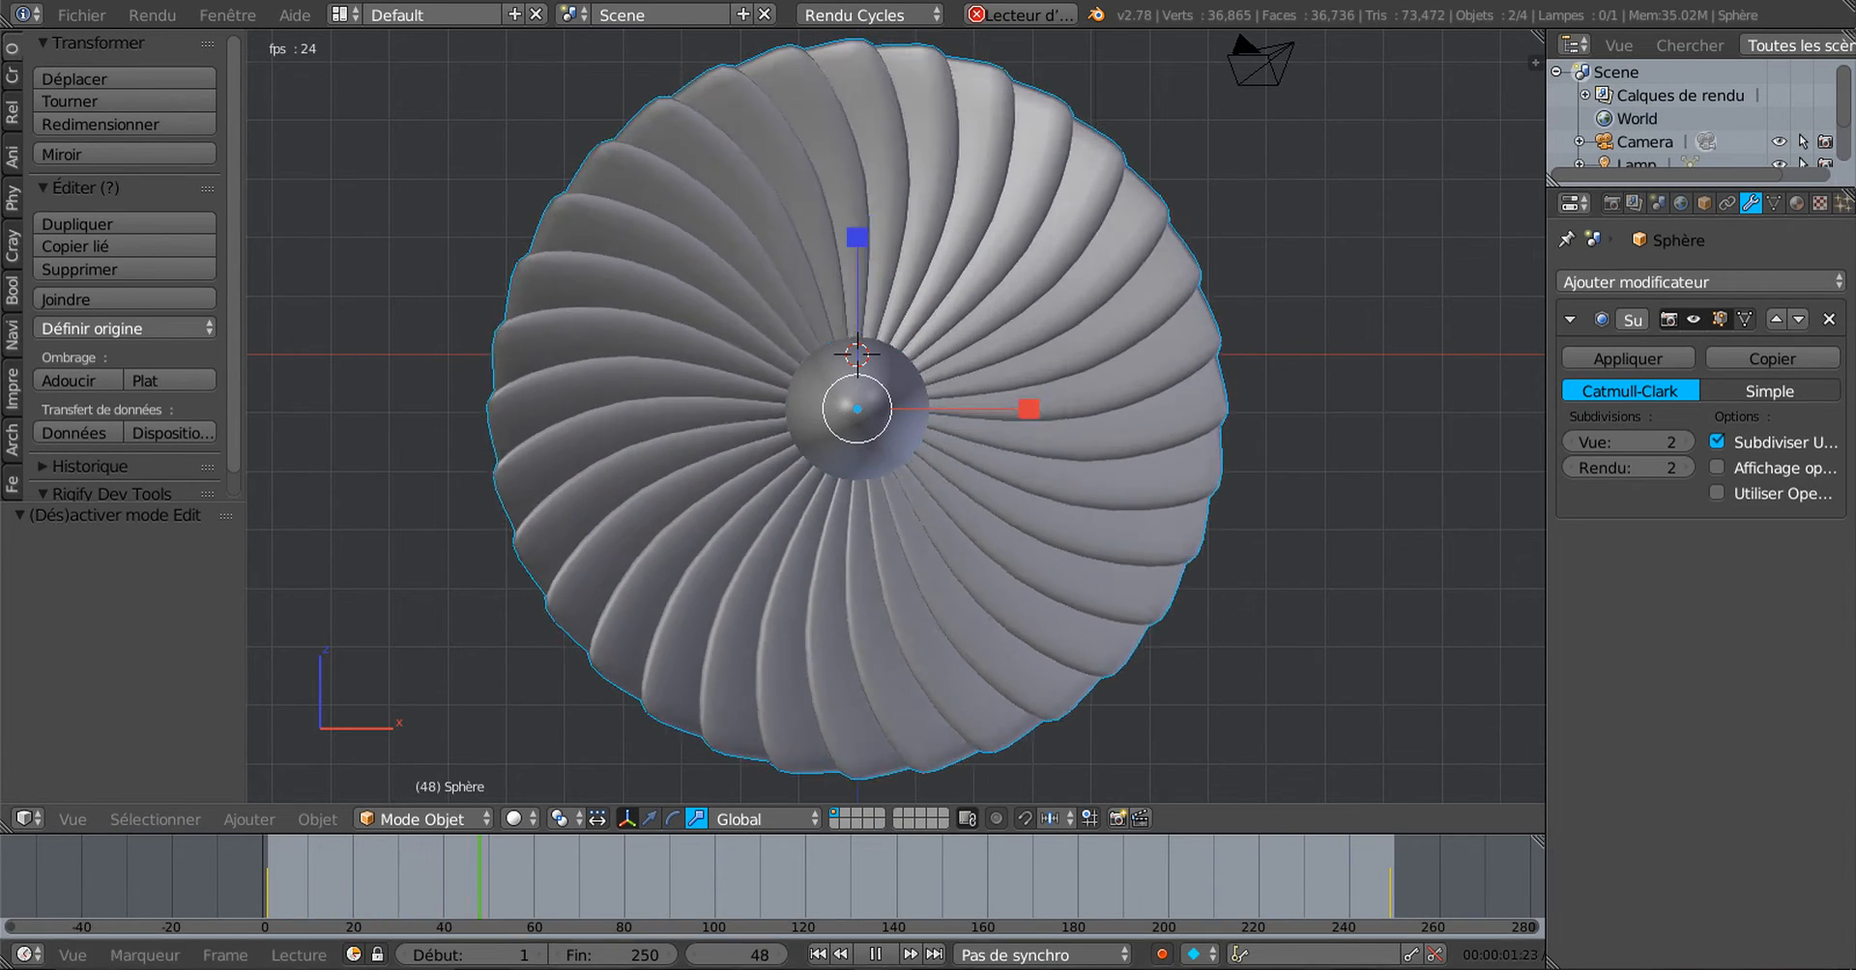
pyautogui.click(876, 955)
# Step: Select the separated nose cone and rename the object g2
pyautogui.scroll(2, 950, 600)
pyautogui.rightClick(885, 431)
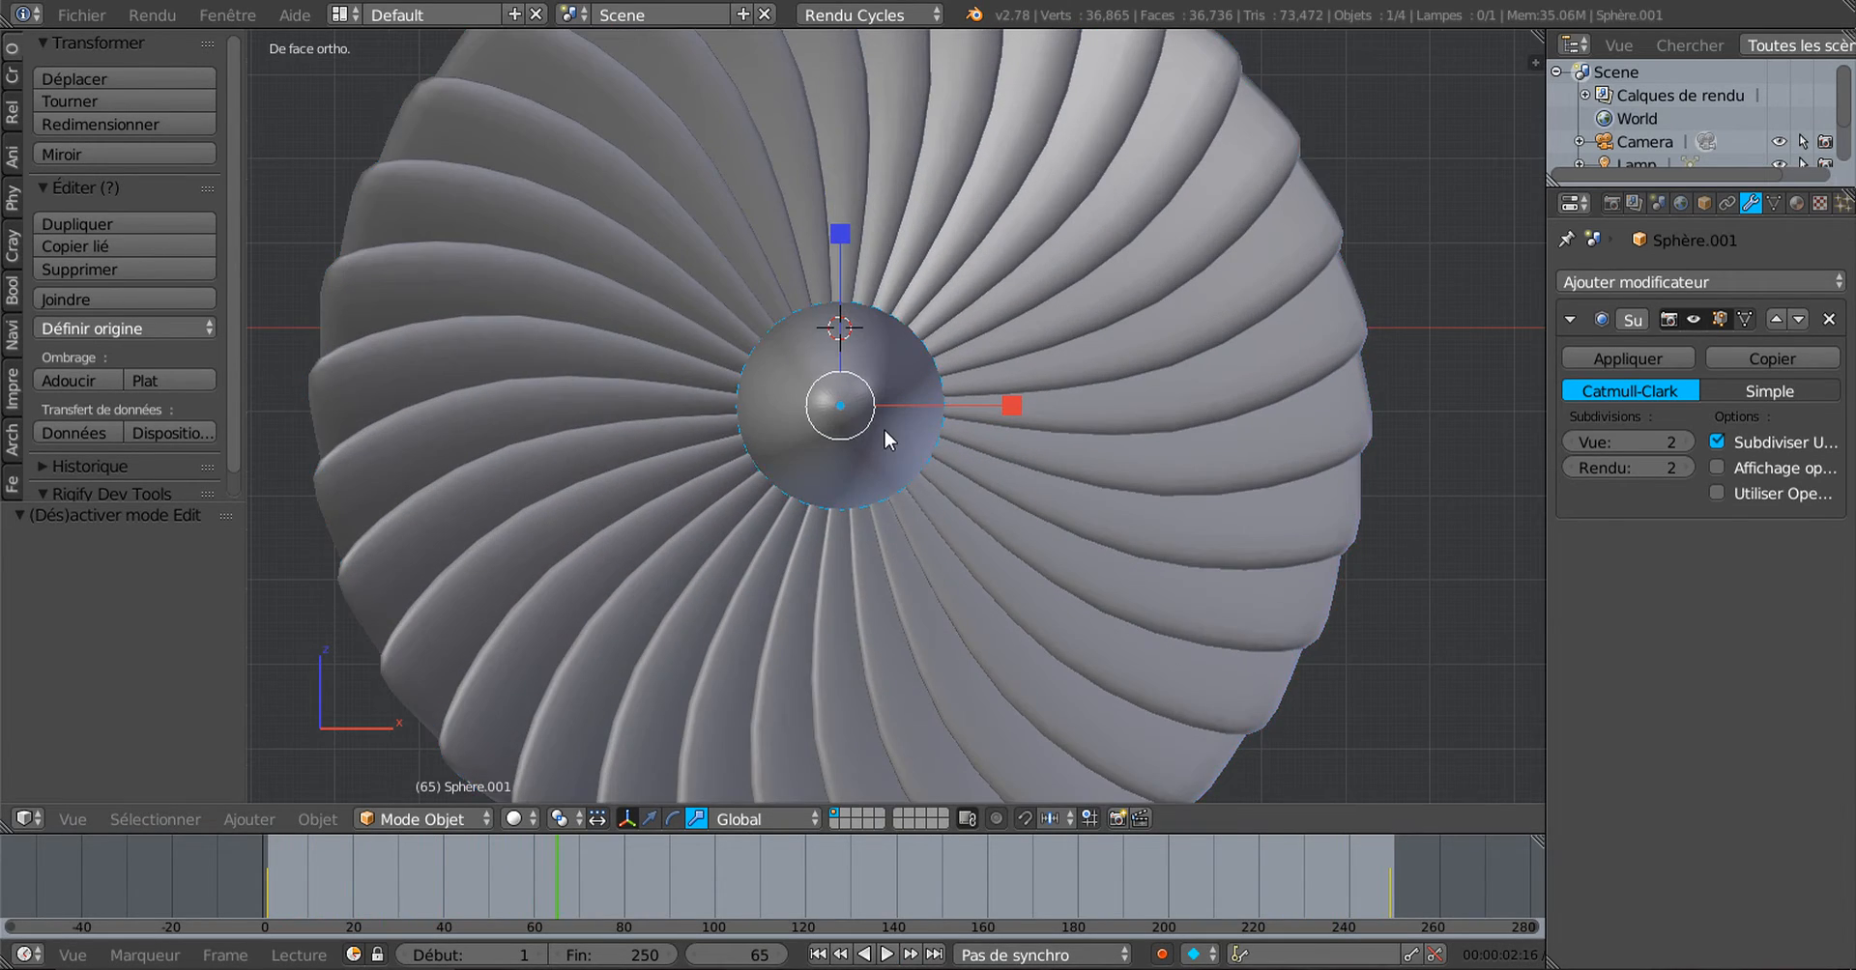
pyautogui.scroll(-2, 934, 515)
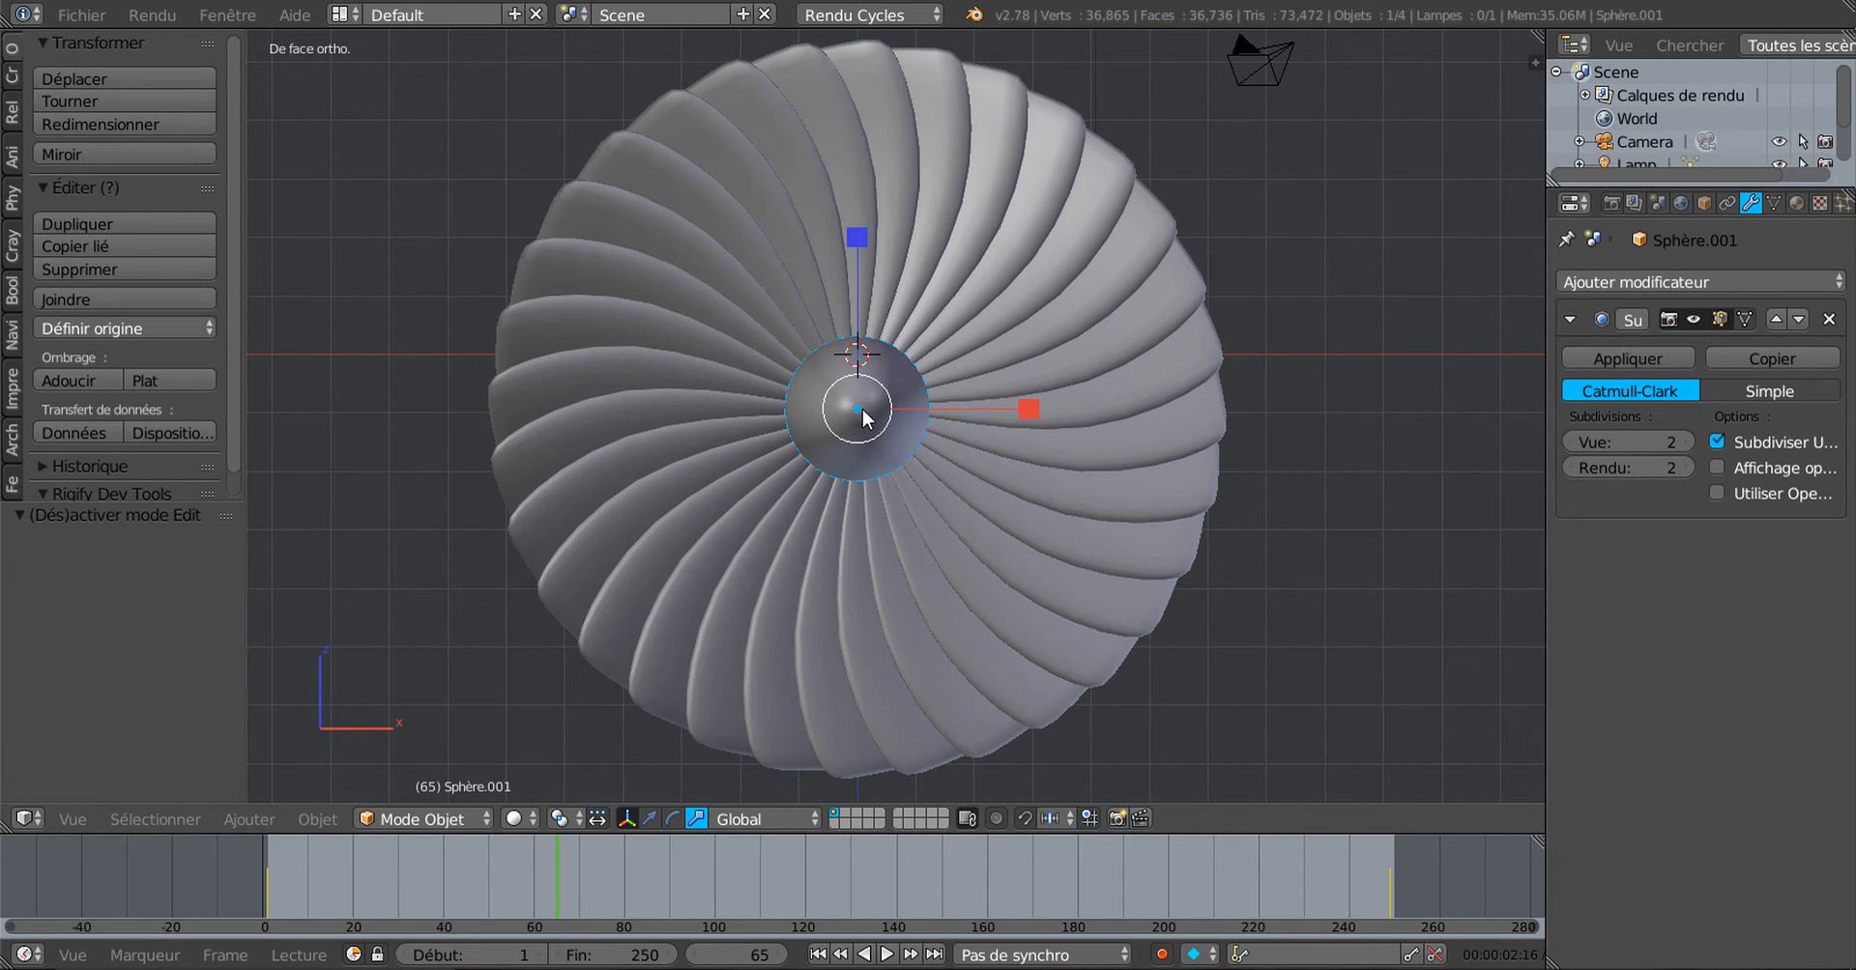
pyautogui.scroll(2, 877, 416)
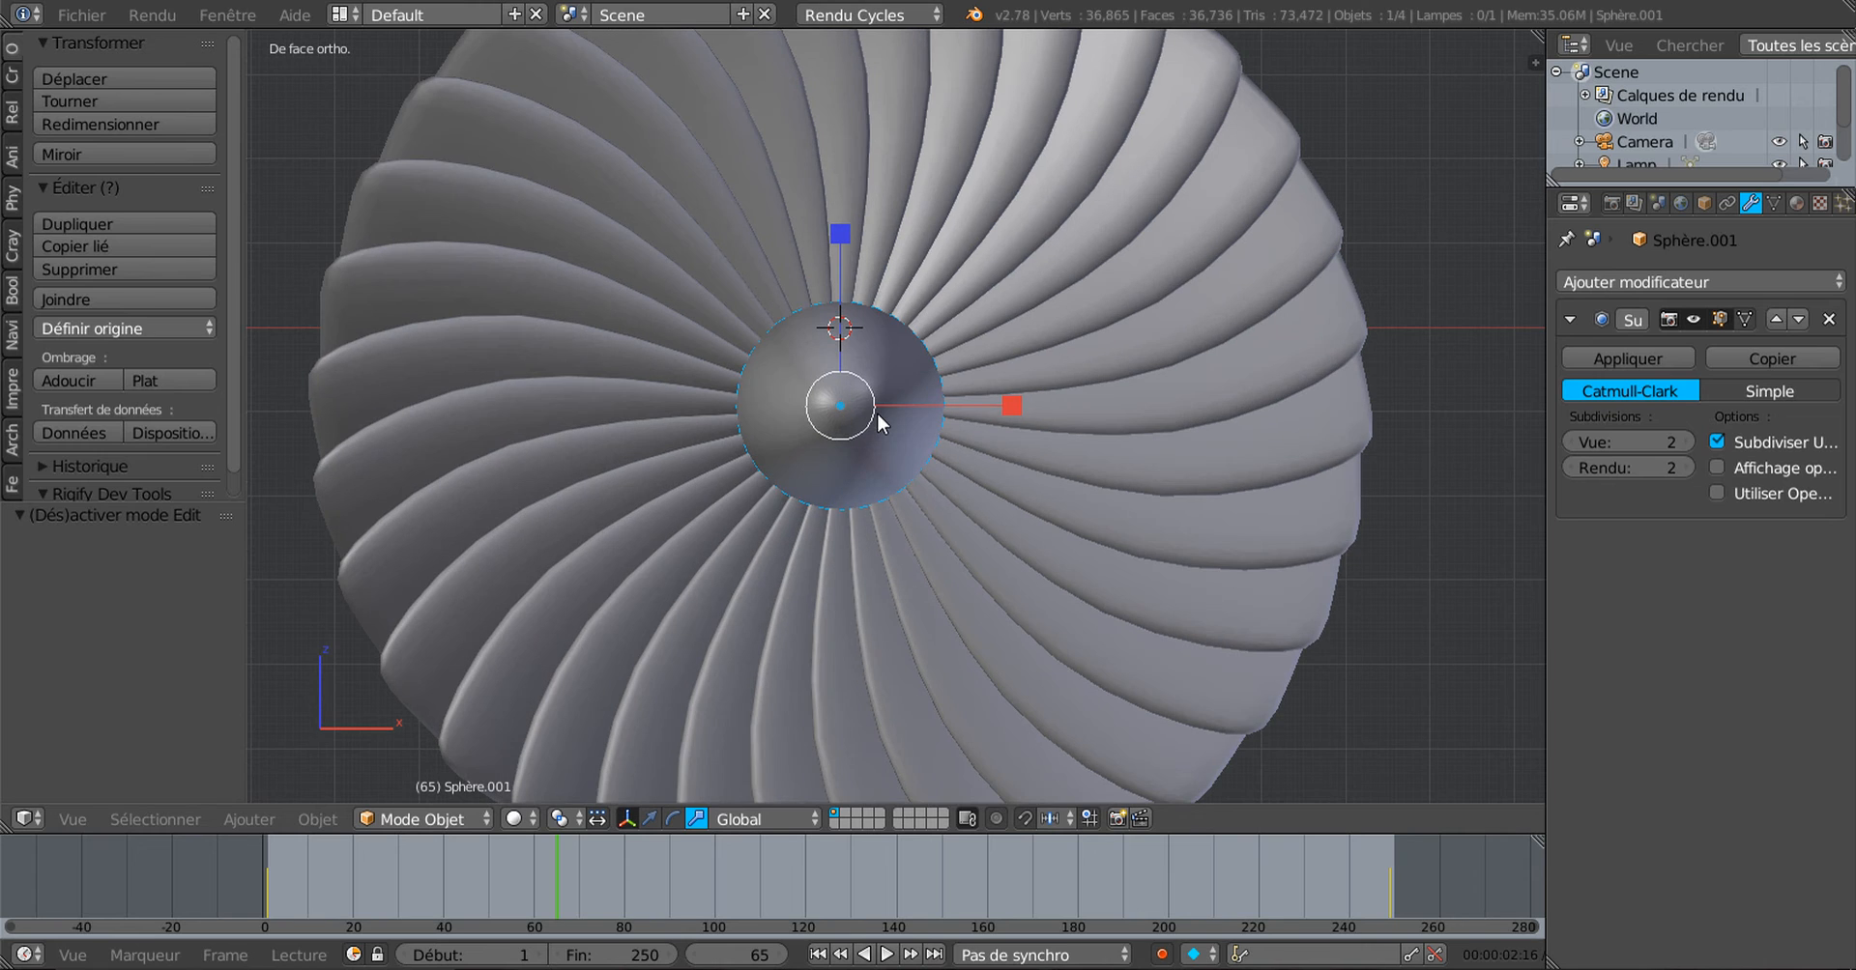
pyautogui.press('n')
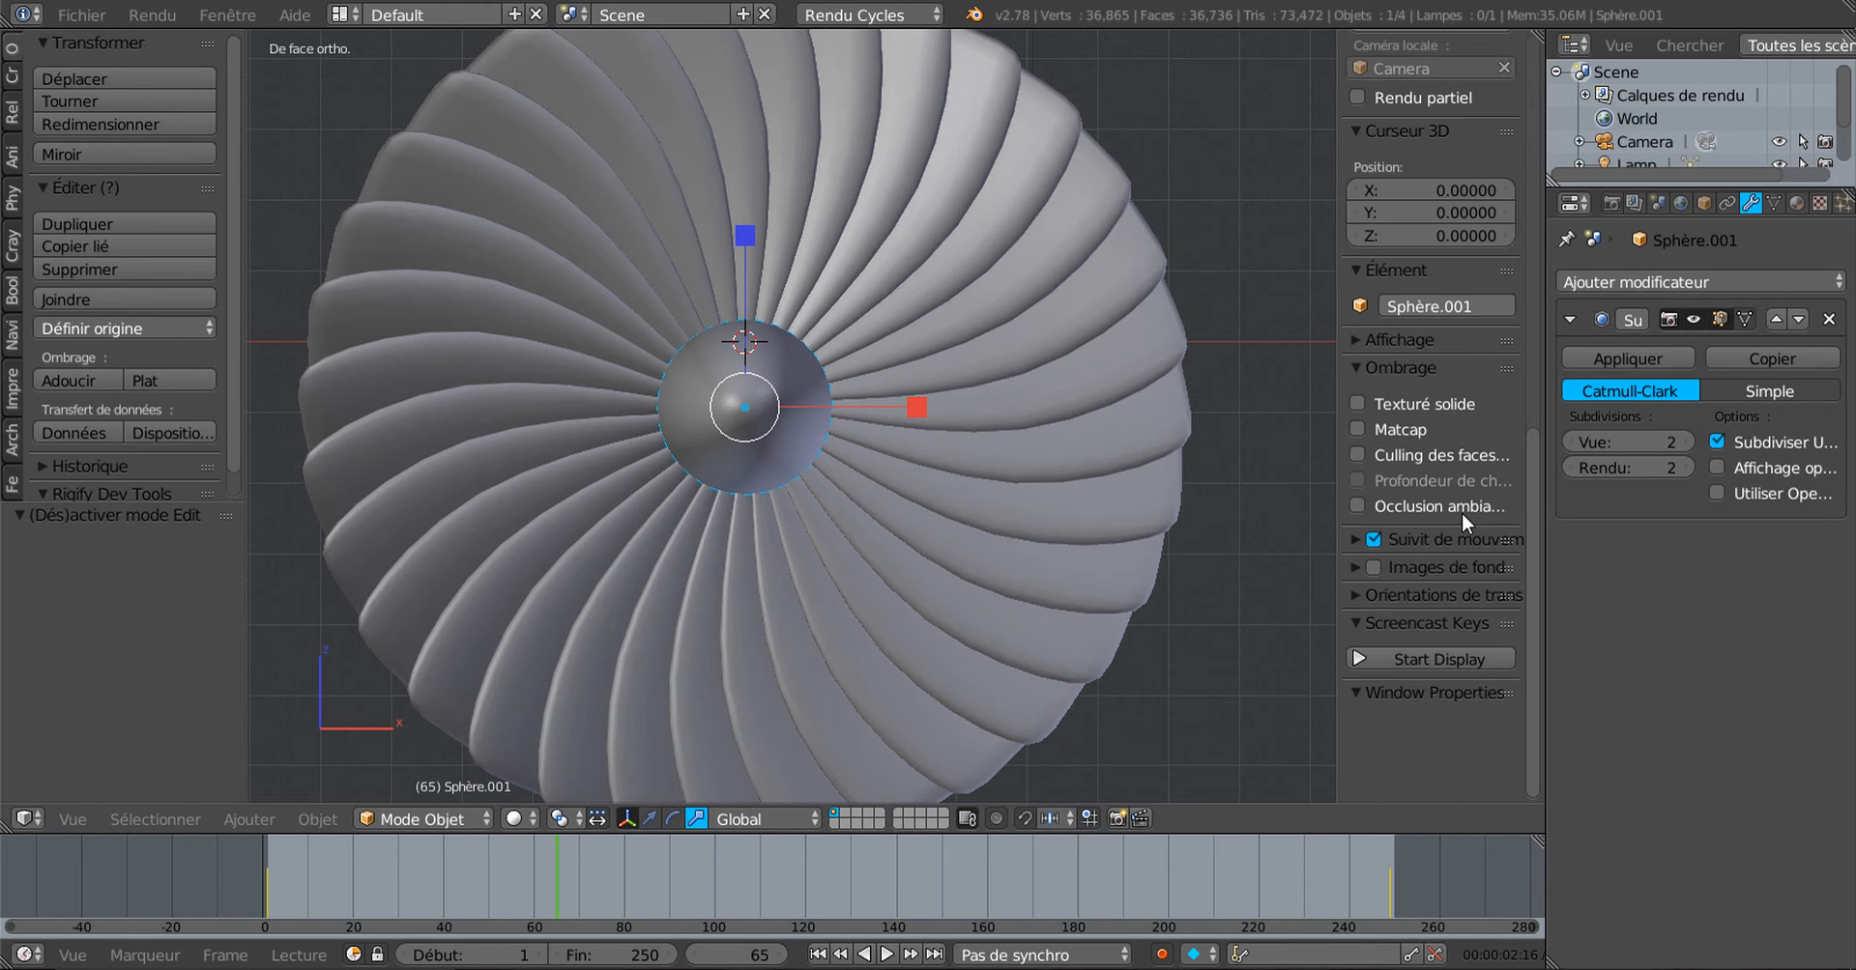
pyautogui.scroll(4, 1525, 566)
pyautogui.click(1461, 490)
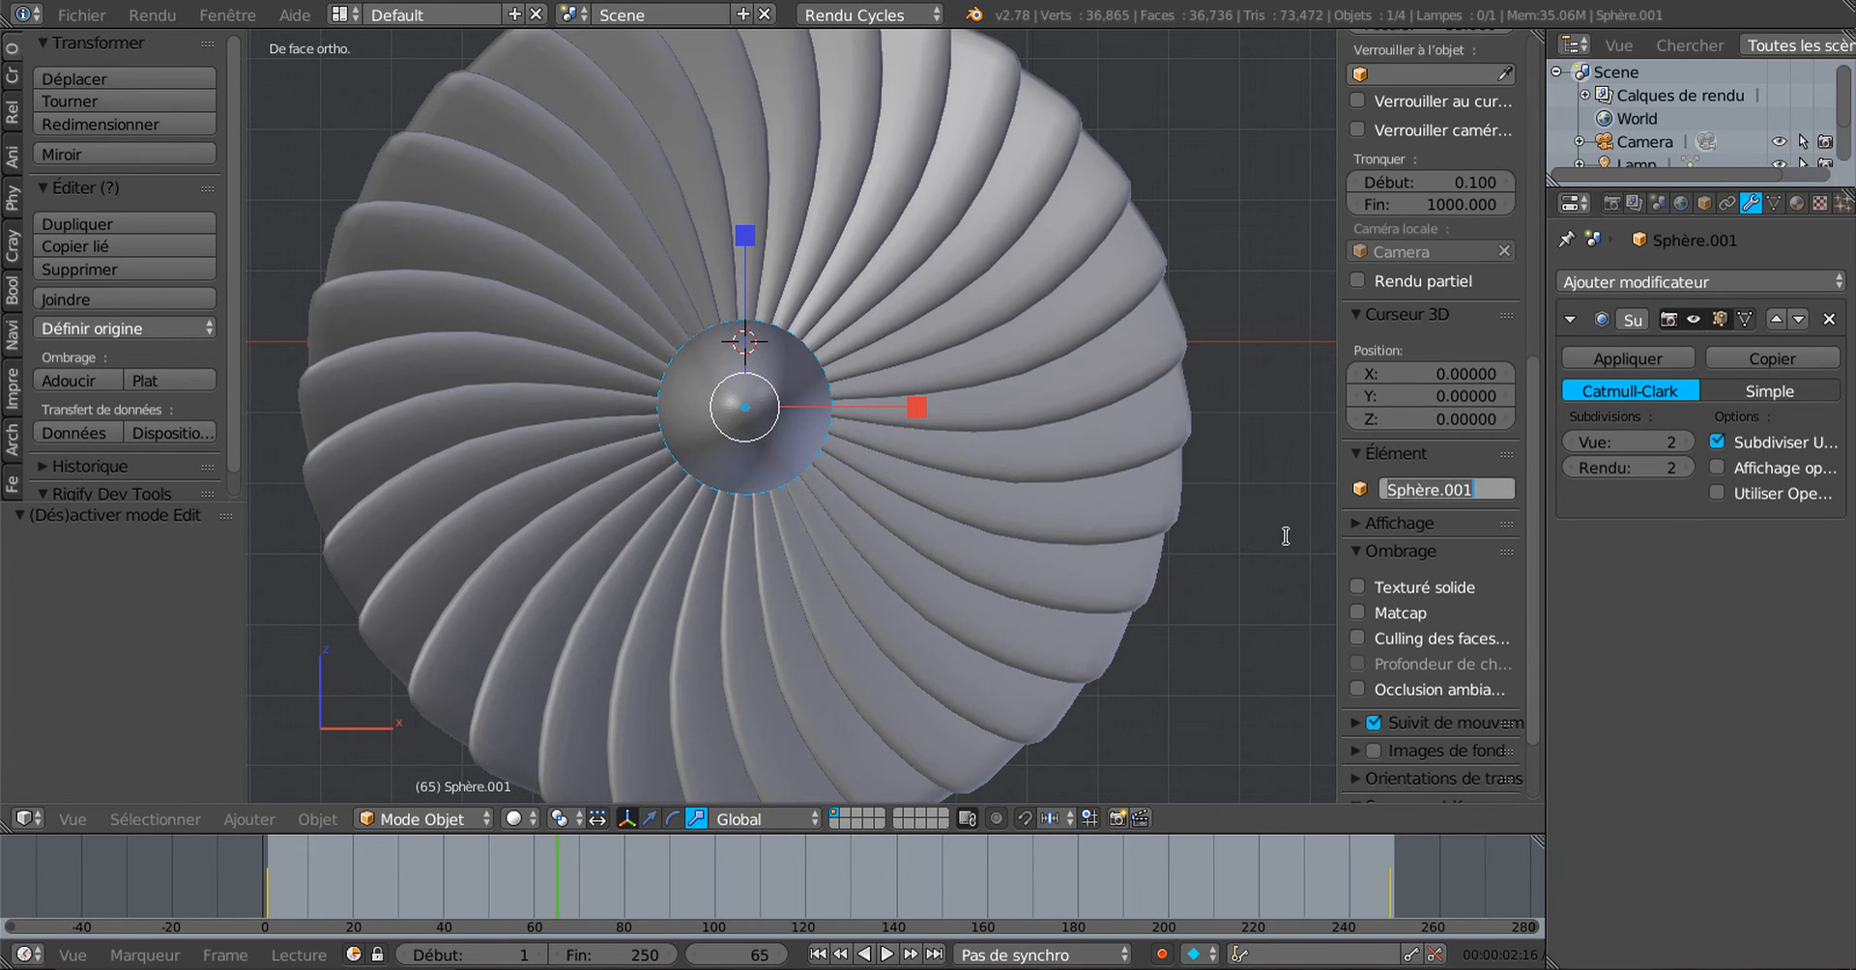
pyautogui.press('Right')
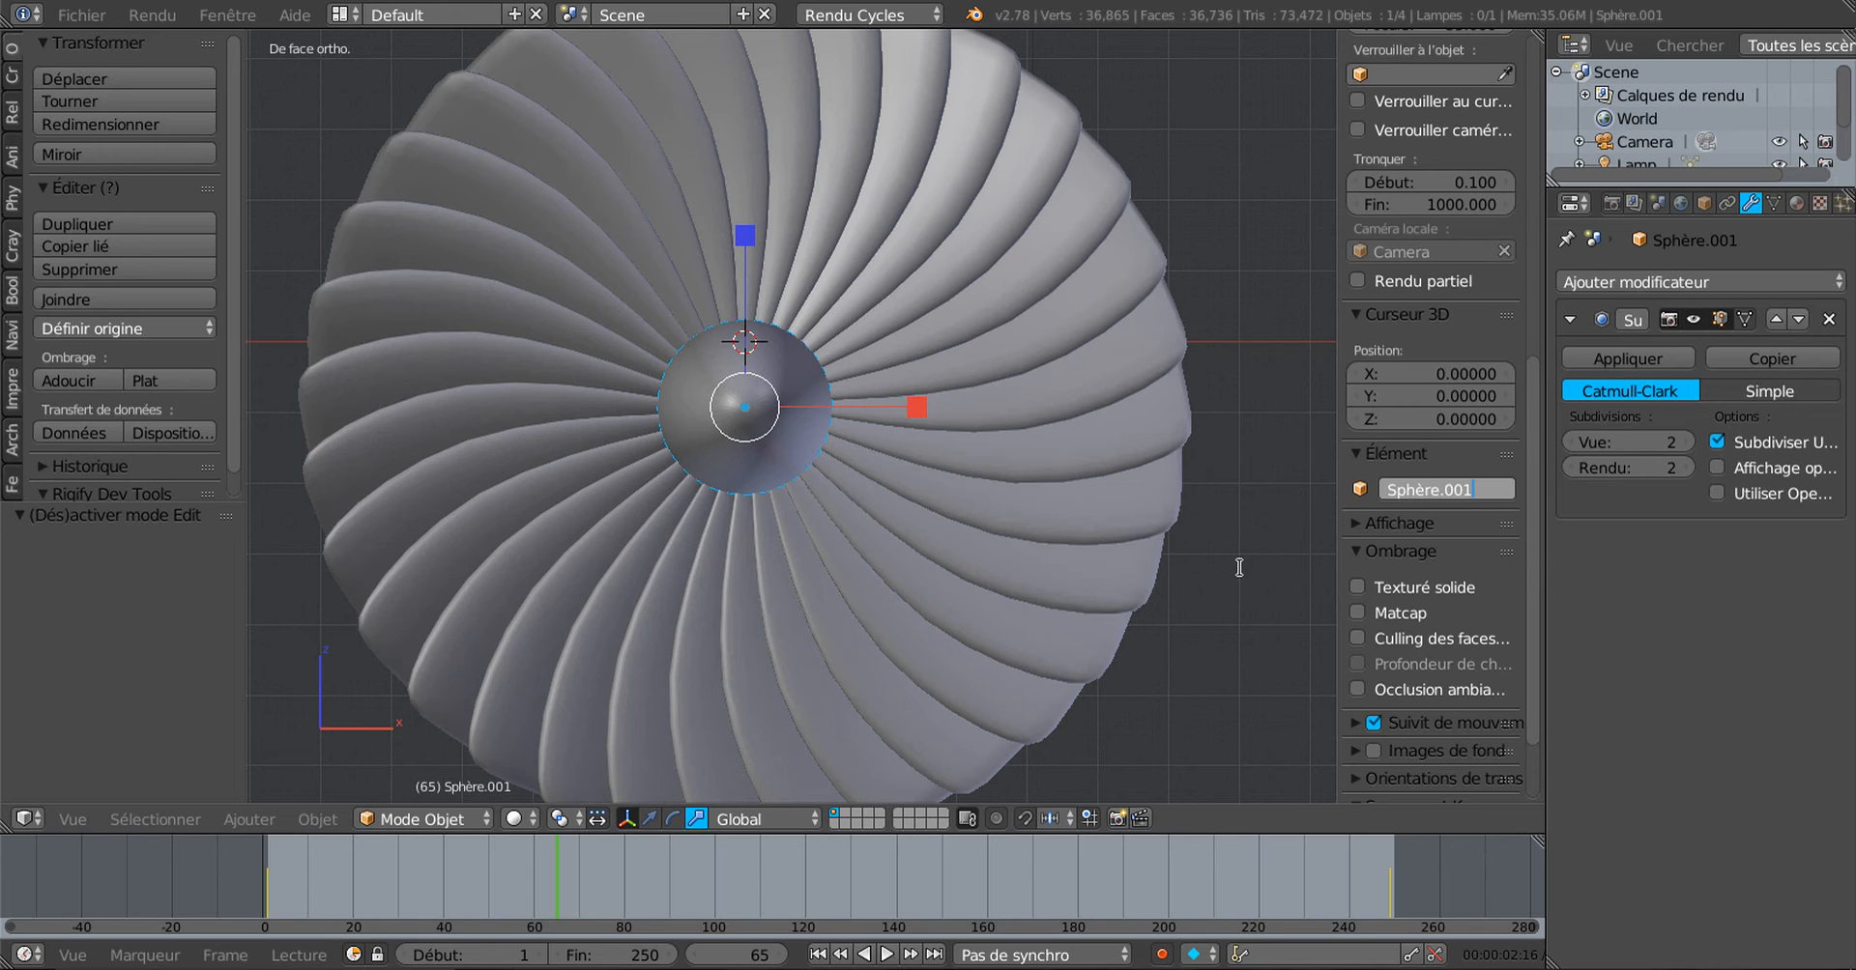
pyautogui.write('g2')
pyautogui.press('BackSpace')
pyautogui.press('BackSpace')
pyautogui.press('BackSpace')
pyautogui.press('BackSpace')
pyautogui.press('BackSpace')
pyautogui.press('BackSpace')
pyautogui.press('BackSpace')
pyautogui.press('BackSpace')
pyautogui.press('BackSpace')
pyautogui.press('BackSpace')
pyautogui.press('BackSpace')
pyautogui.press('Return')
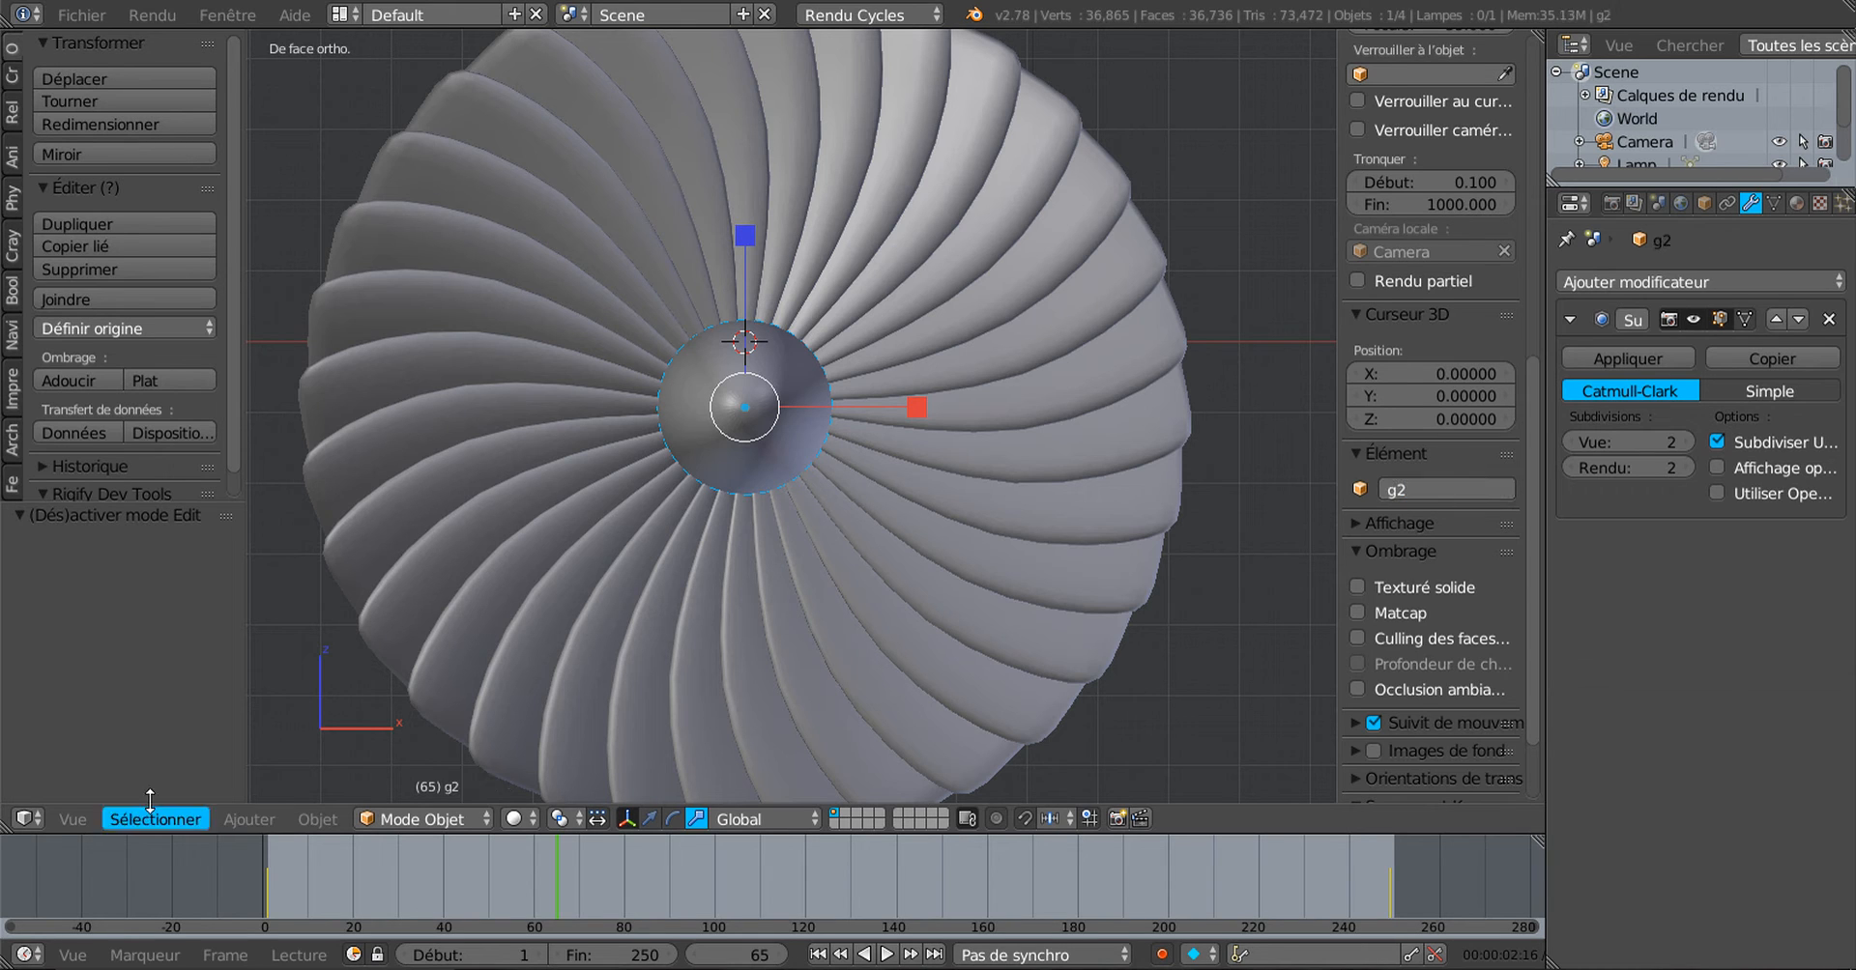
# Step: Delete all start and end keyframes of the blades and nose cone in the Dope Sheet, and return to the 3D view
pyautogui.click(27, 819)
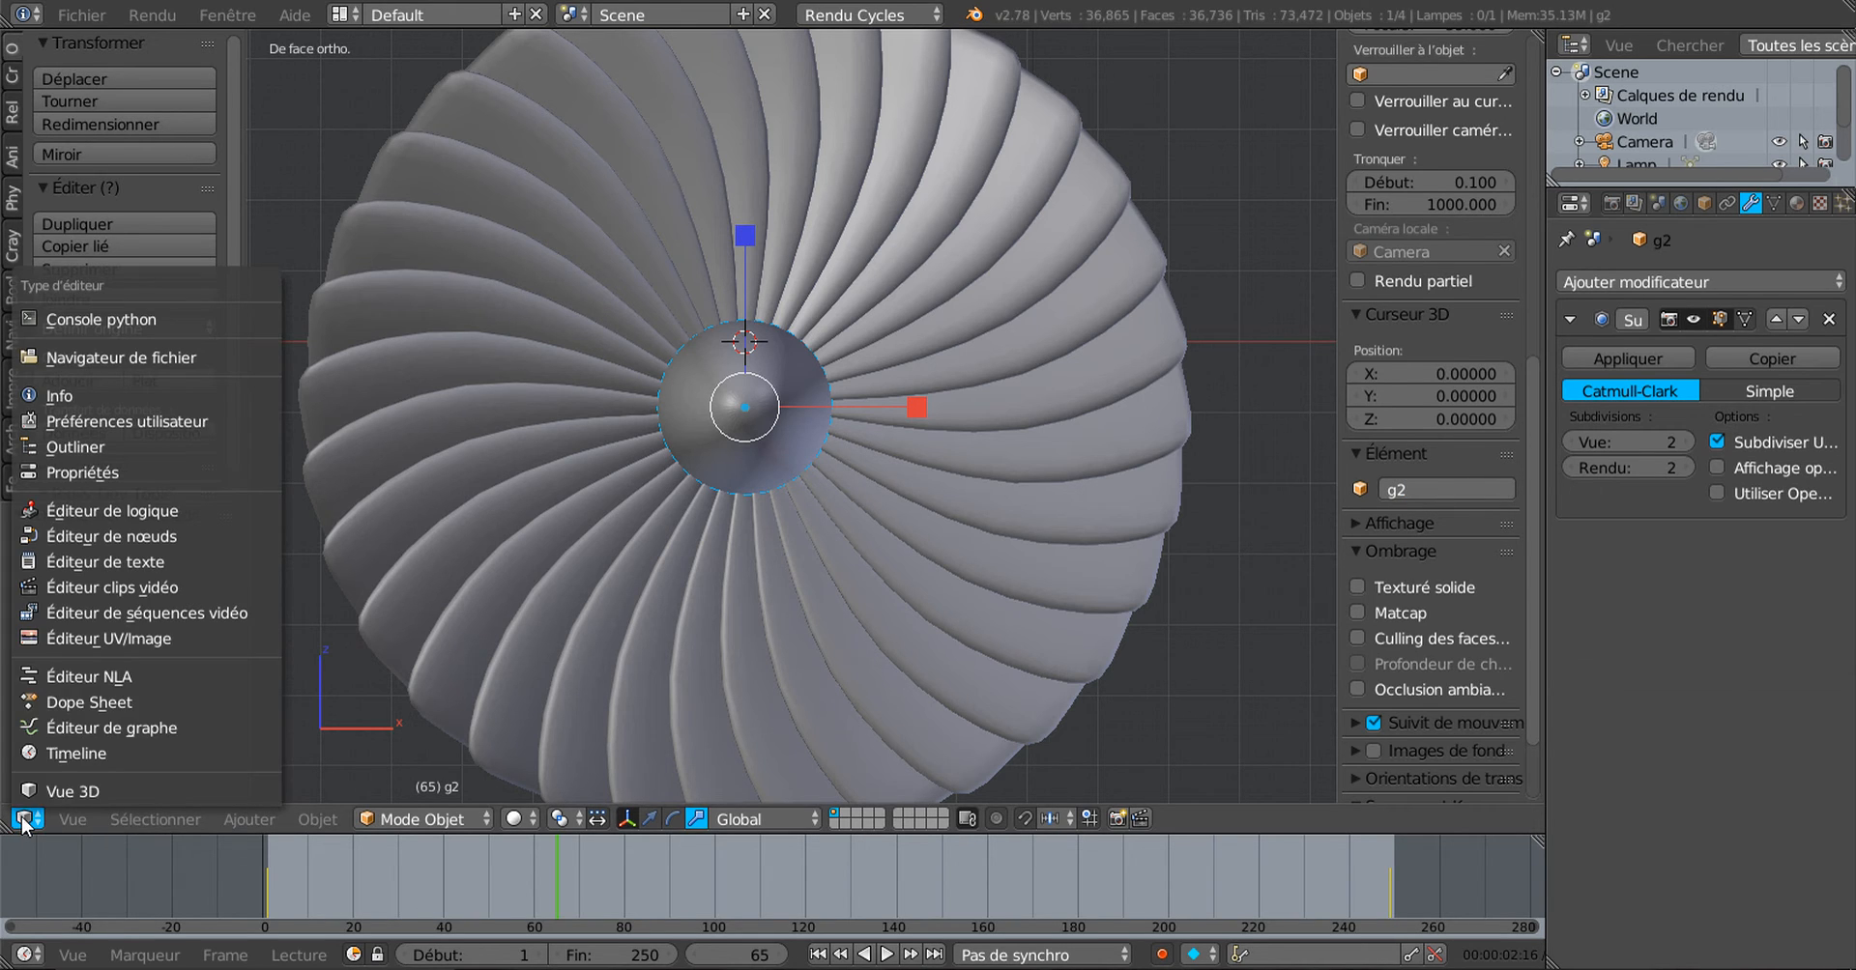
pyautogui.click(37, 701)
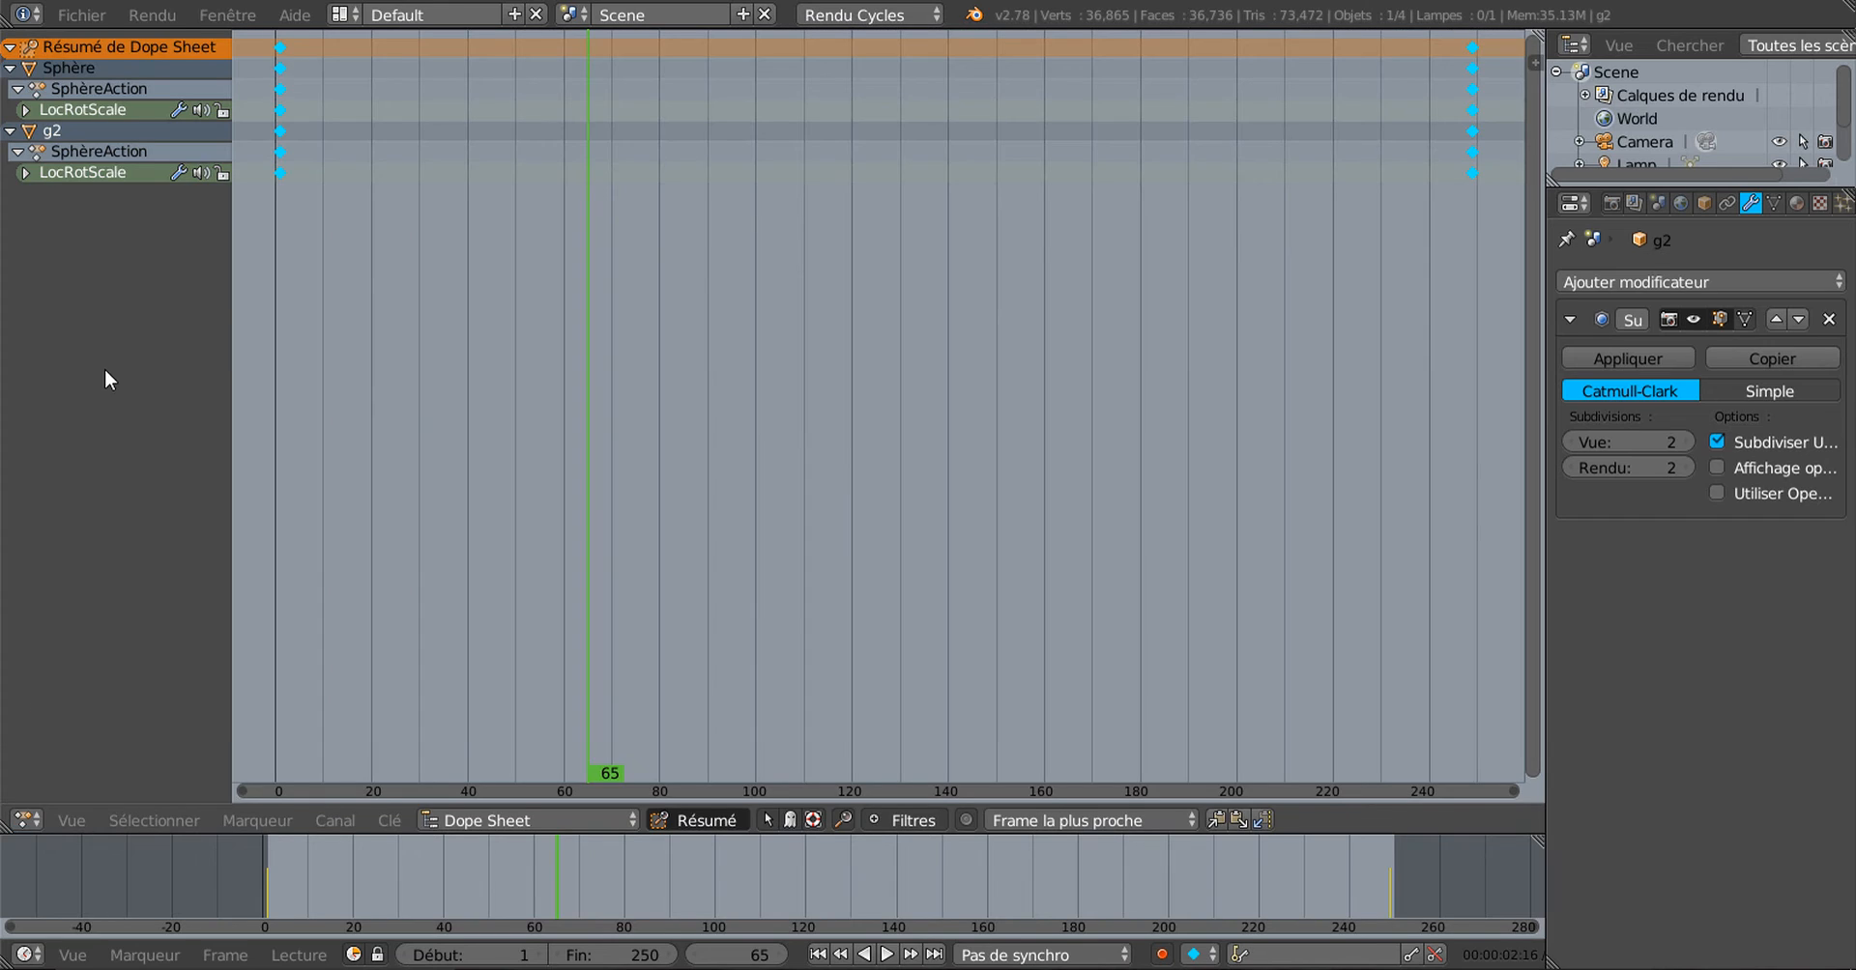
pyautogui.click(276, 167)
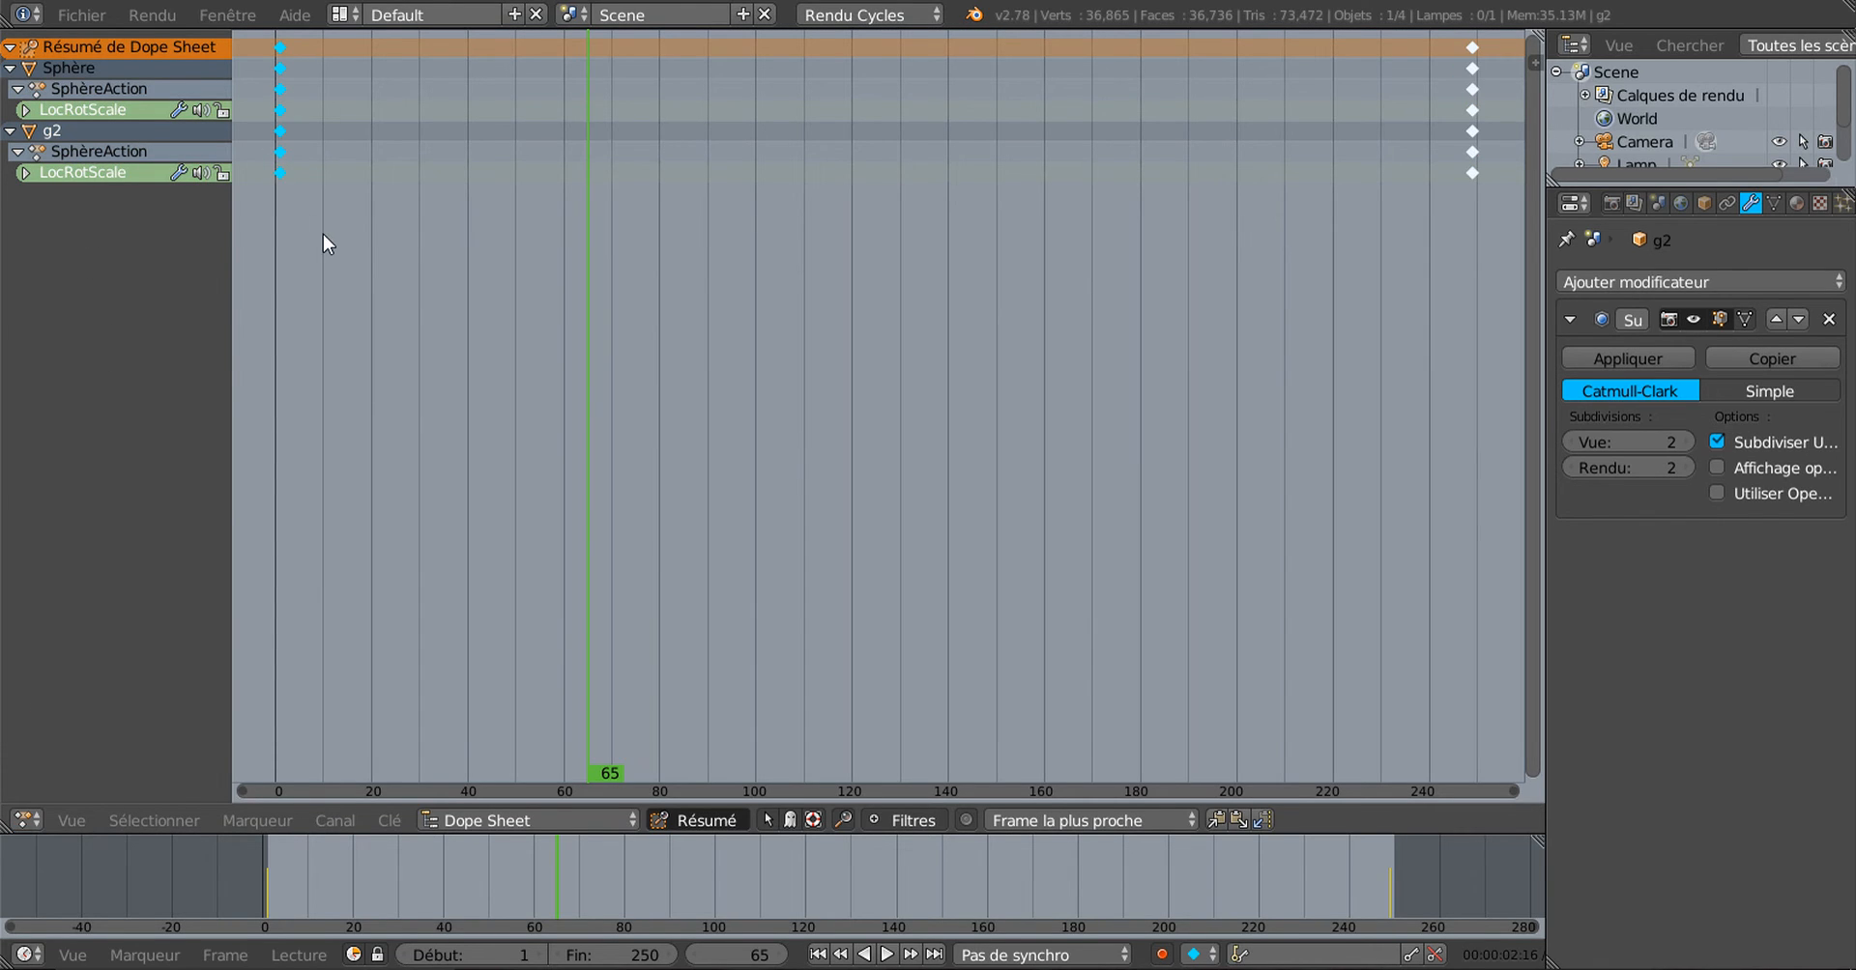
pyautogui.press('a')
pyautogui.rightClick(282, 167)
pyautogui.keyDown('alt'); pyautogui.keyDown('shift'); pyautogui.rightClick(1469, 172); pyautogui.keyUp('shift'); pyautogui.keyUp('alt')
pyautogui.press('x')
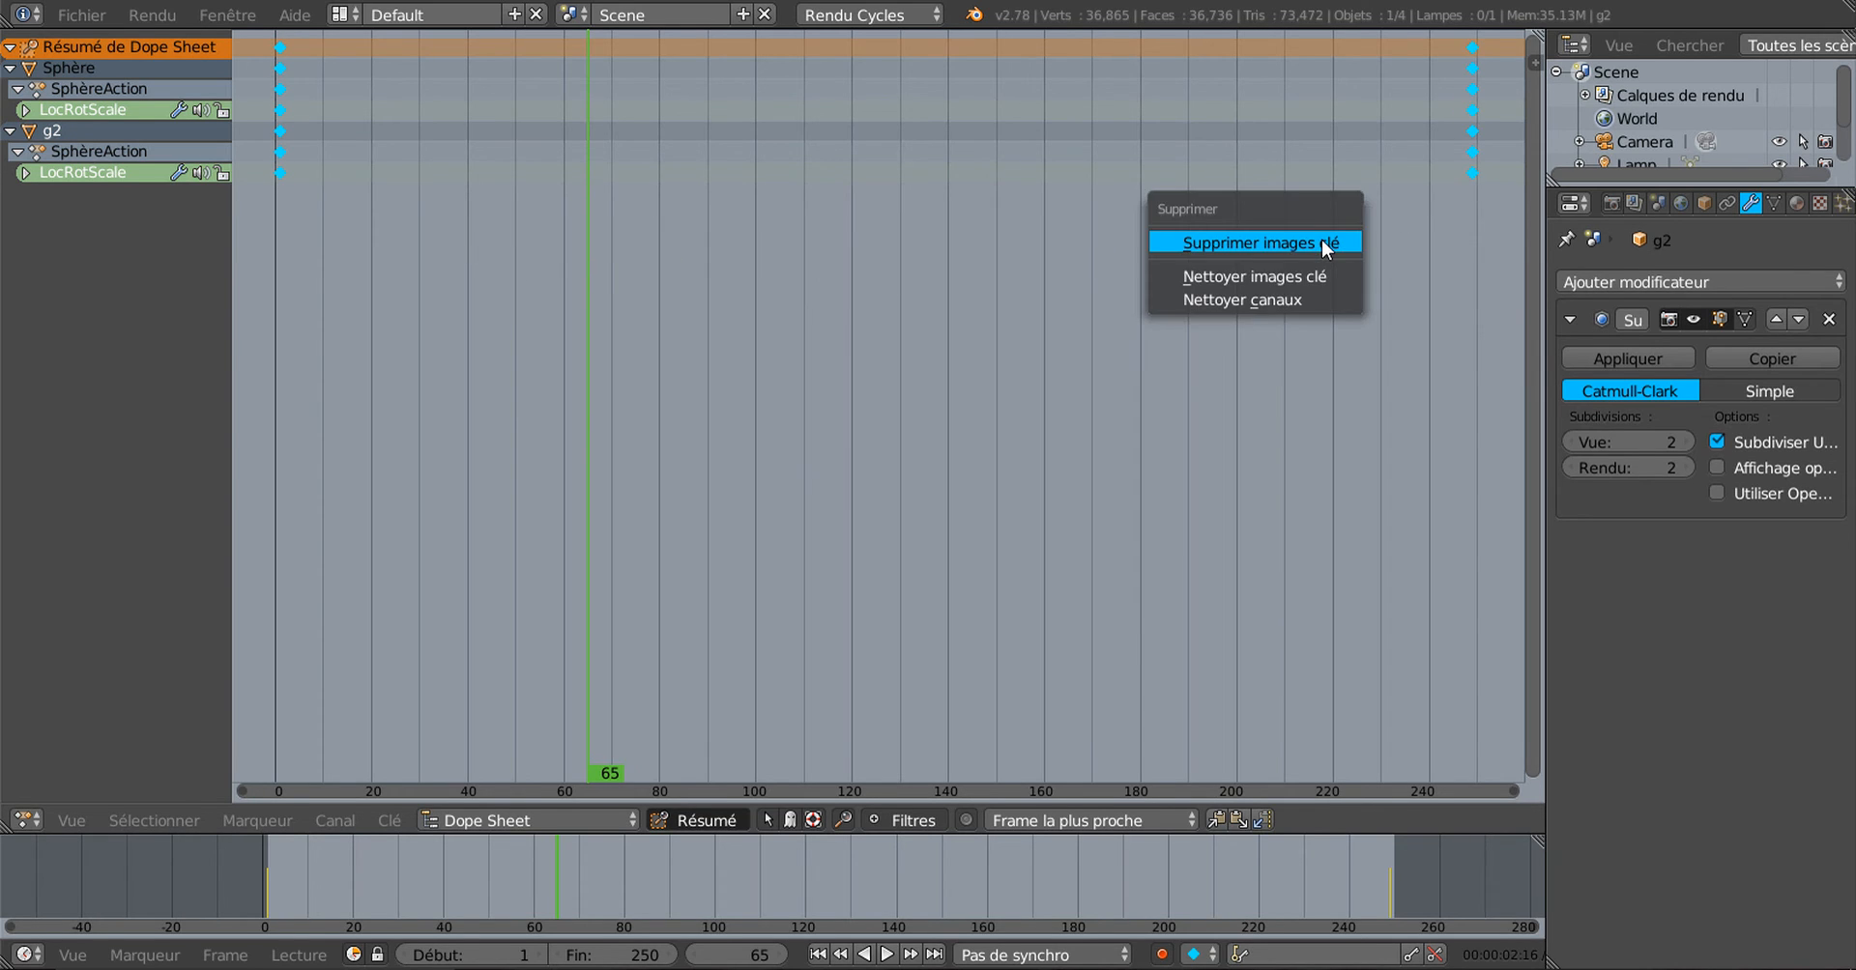
pyautogui.click(1320, 241)
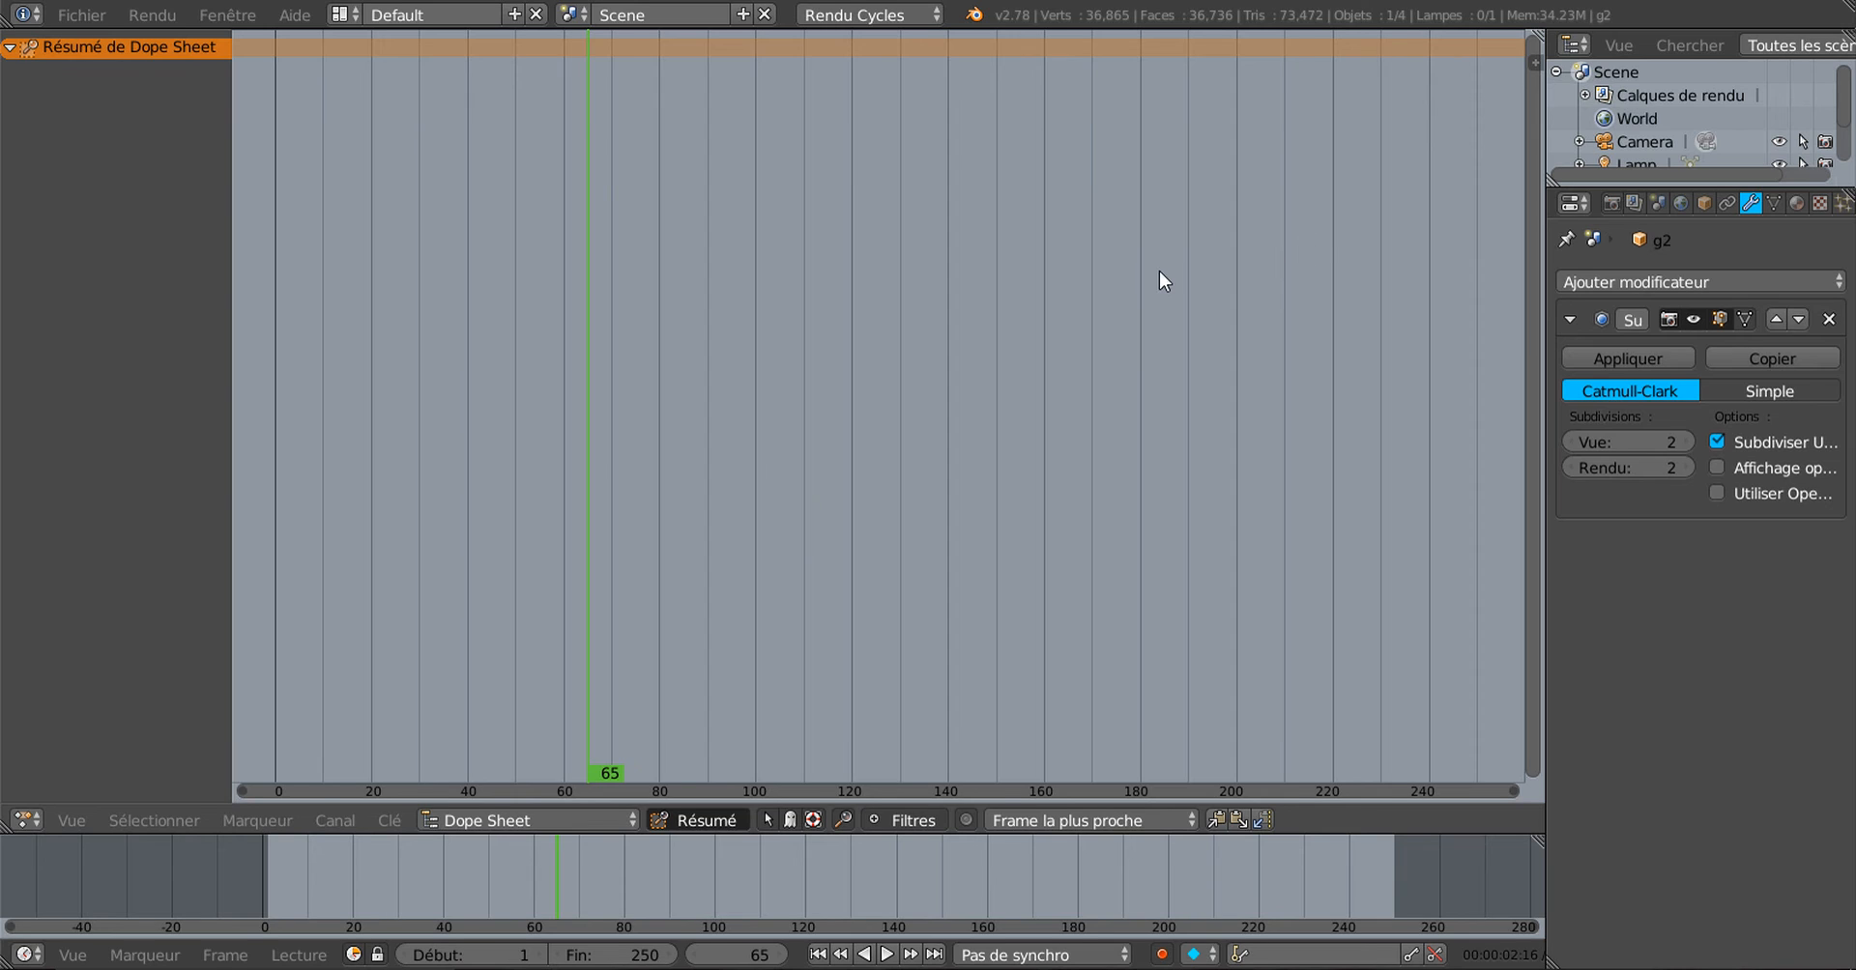
pyautogui.scroll(-2, 1136, 292)
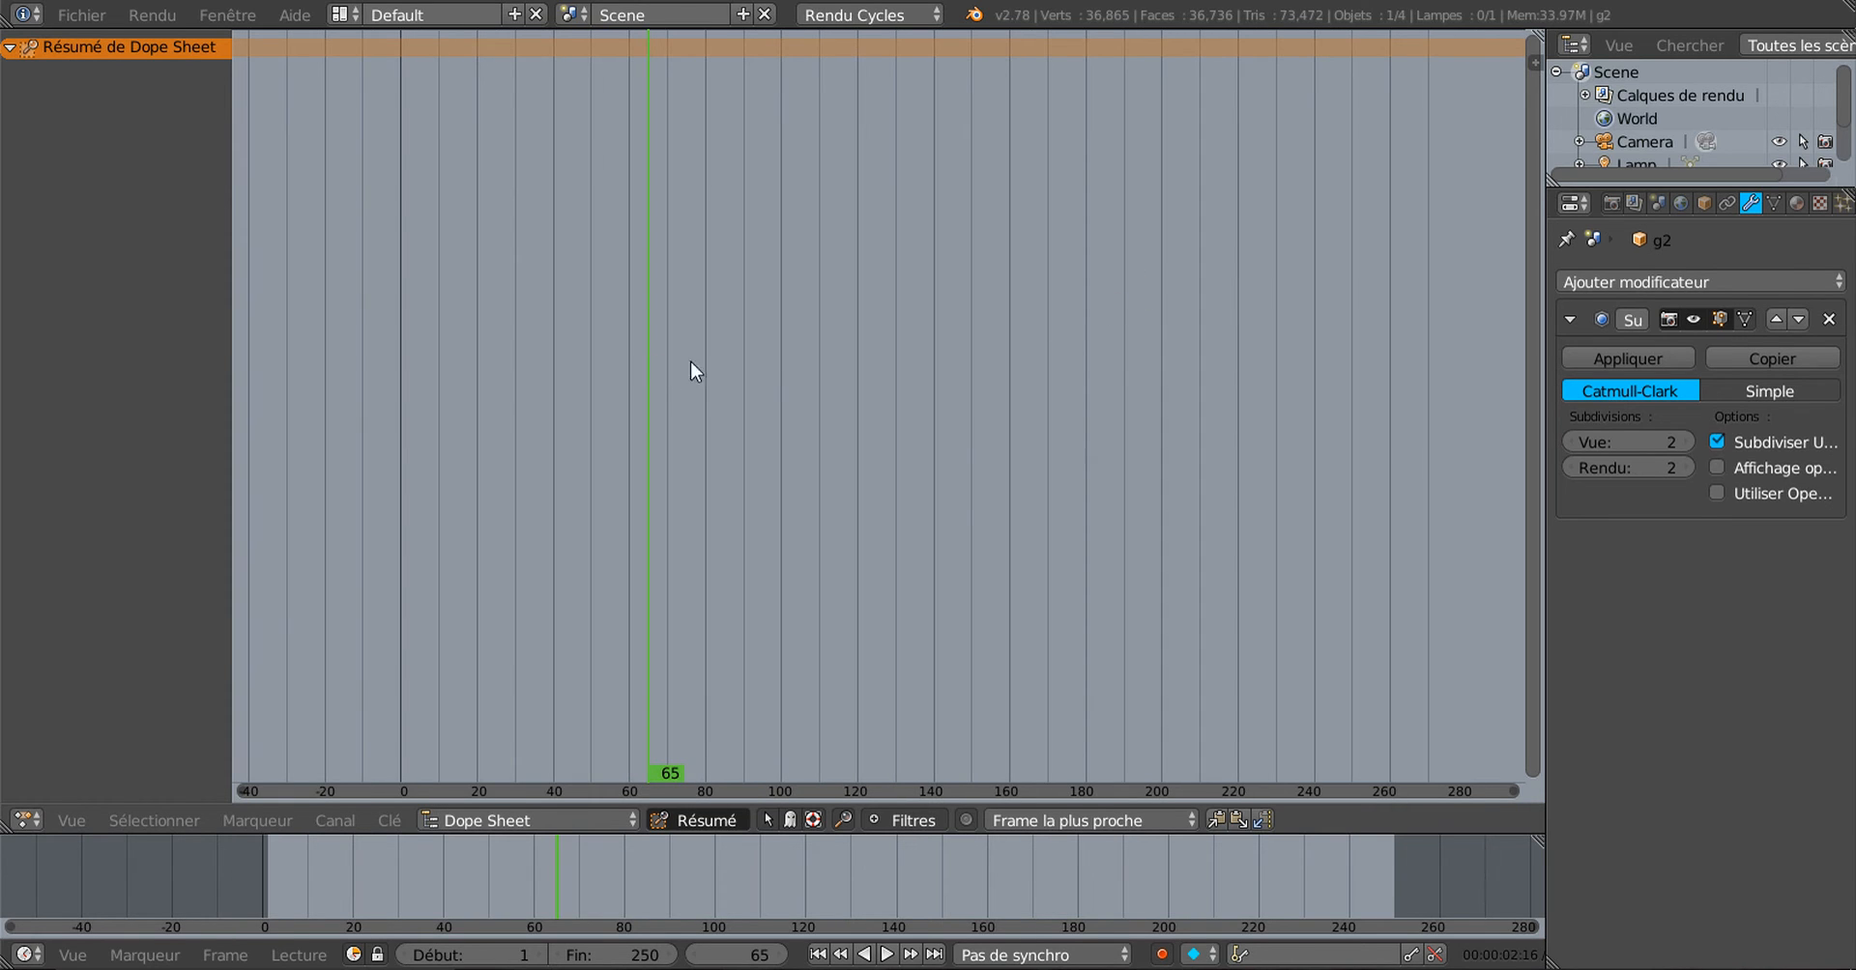
pyautogui.click(27, 820)
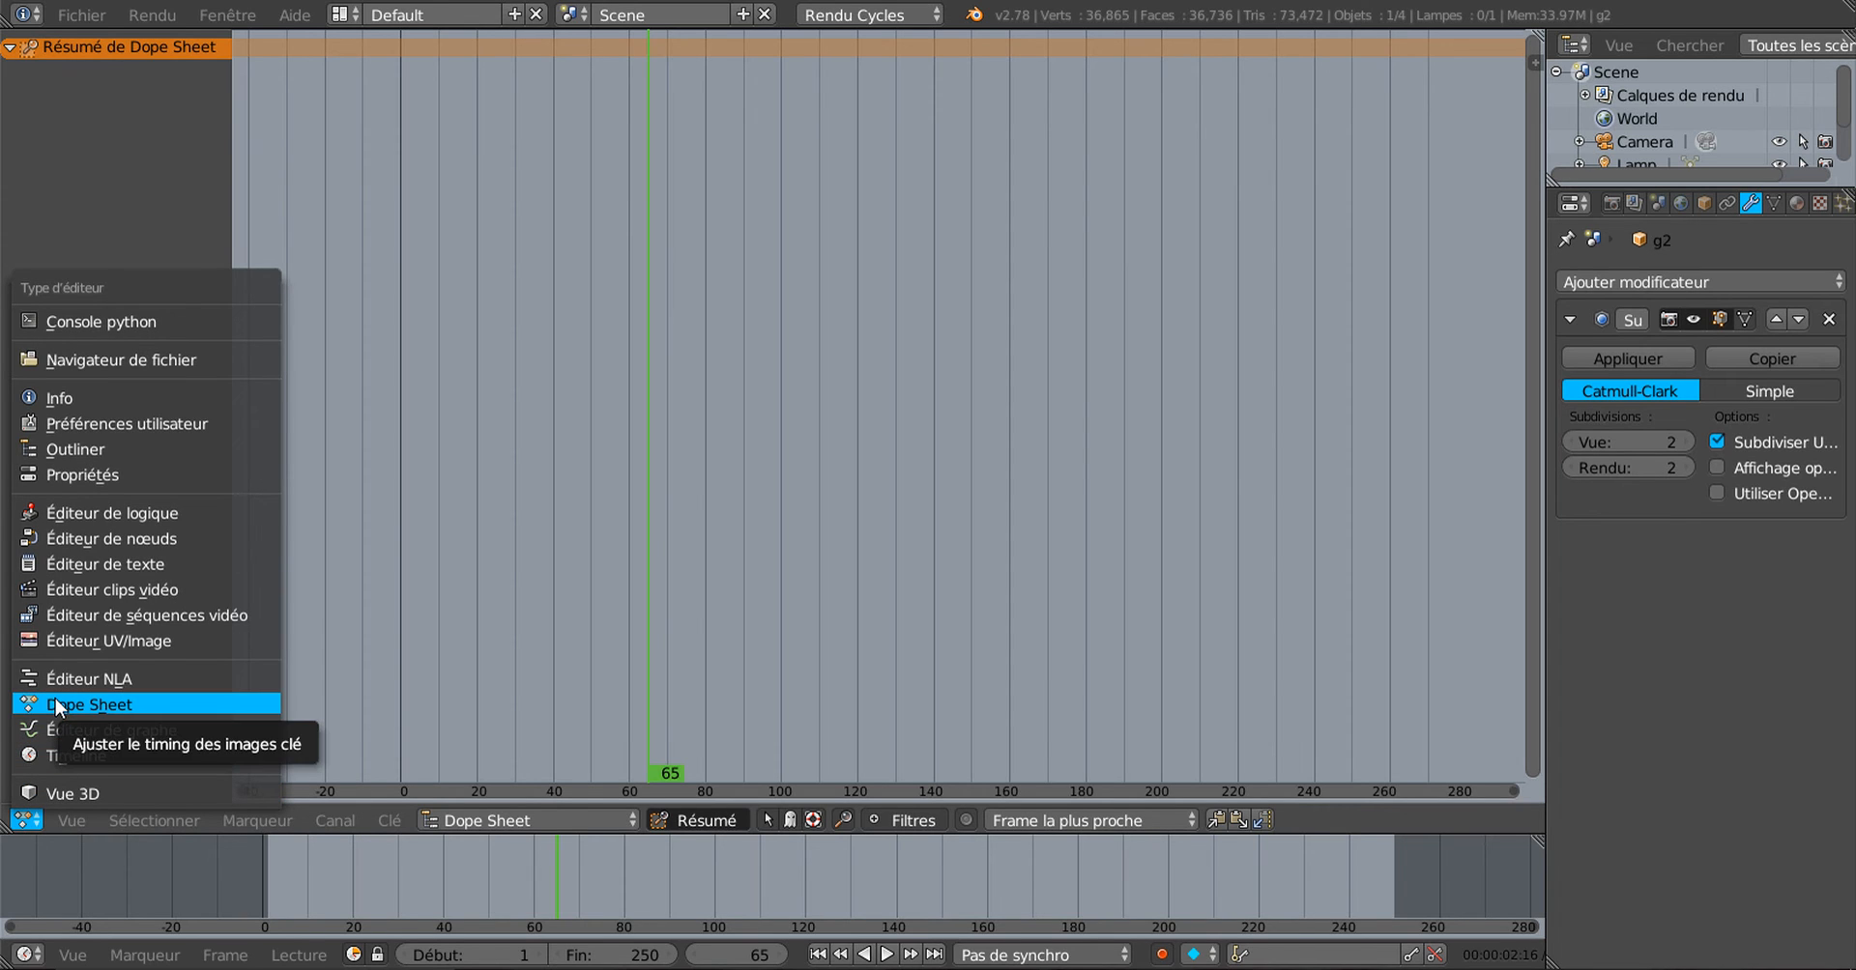
pyautogui.click(38, 792)
# Step: Turn on automatic keying and record a starting keyframe for the nose cone at frame 0, keeping a scale factor of 1
pyautogui.moveTo(682, 692); pyautogui.dragTo(719, 559, button='middle')
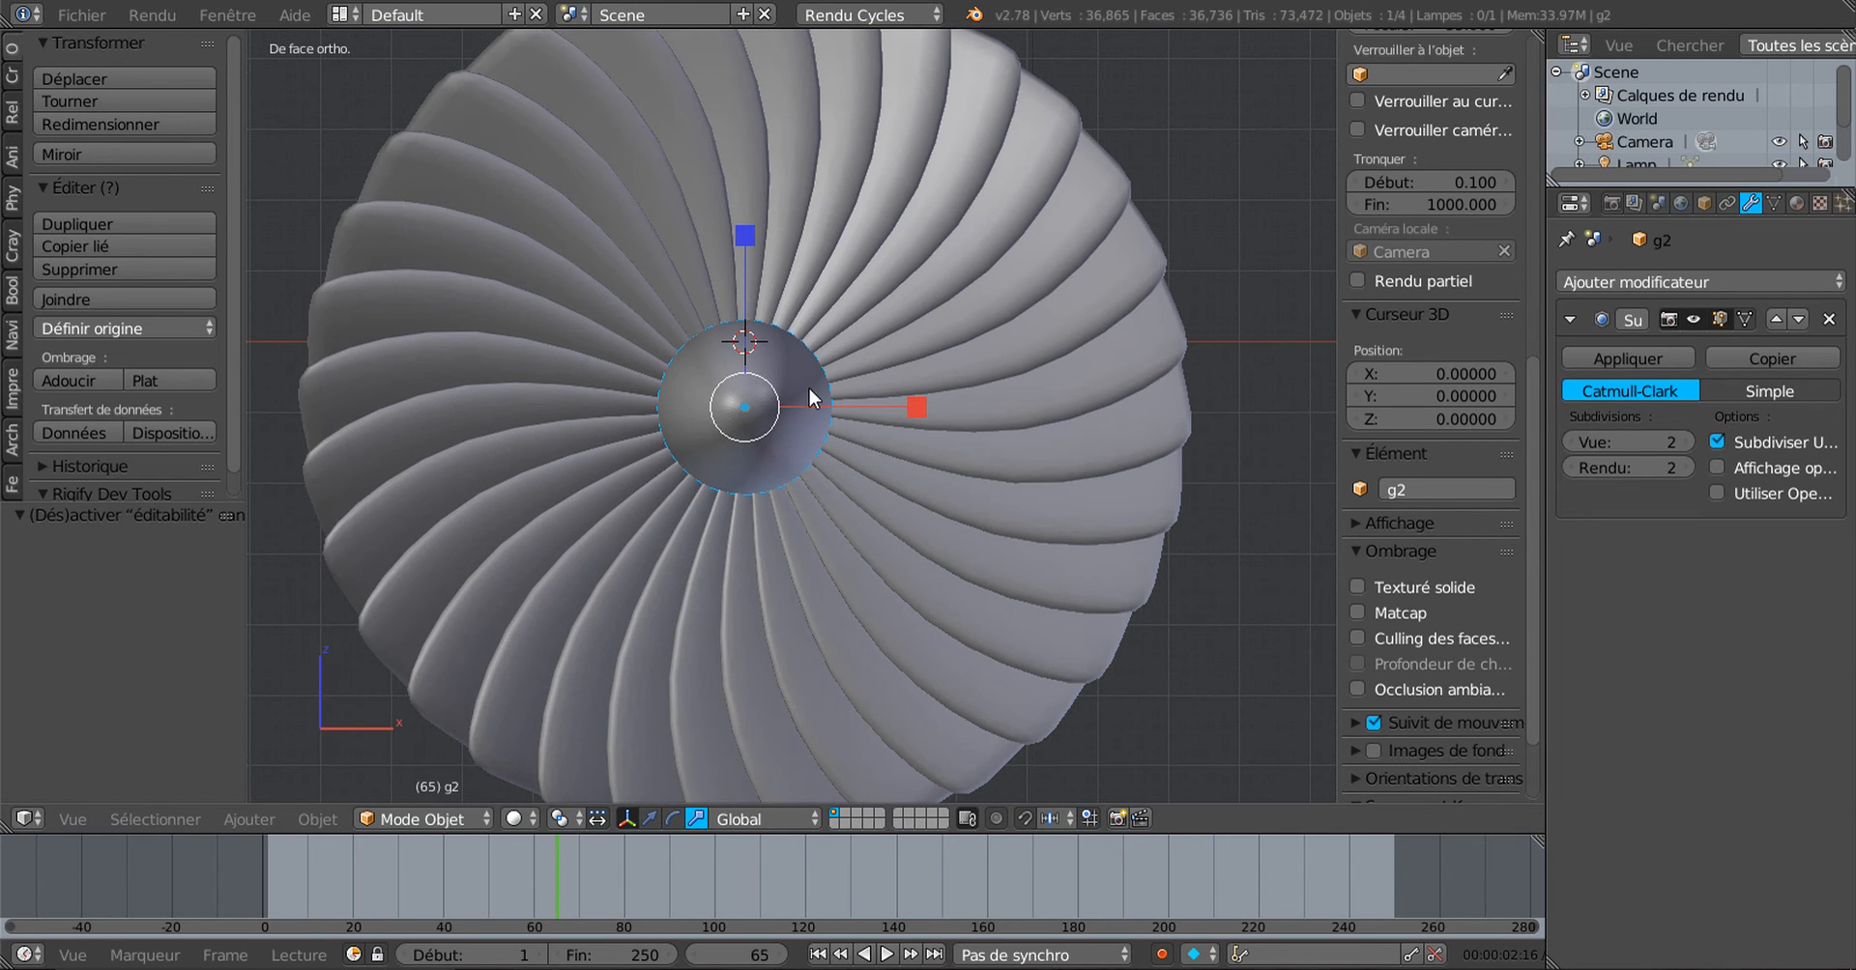
pyautogui.scroll(-4, 921, 577)
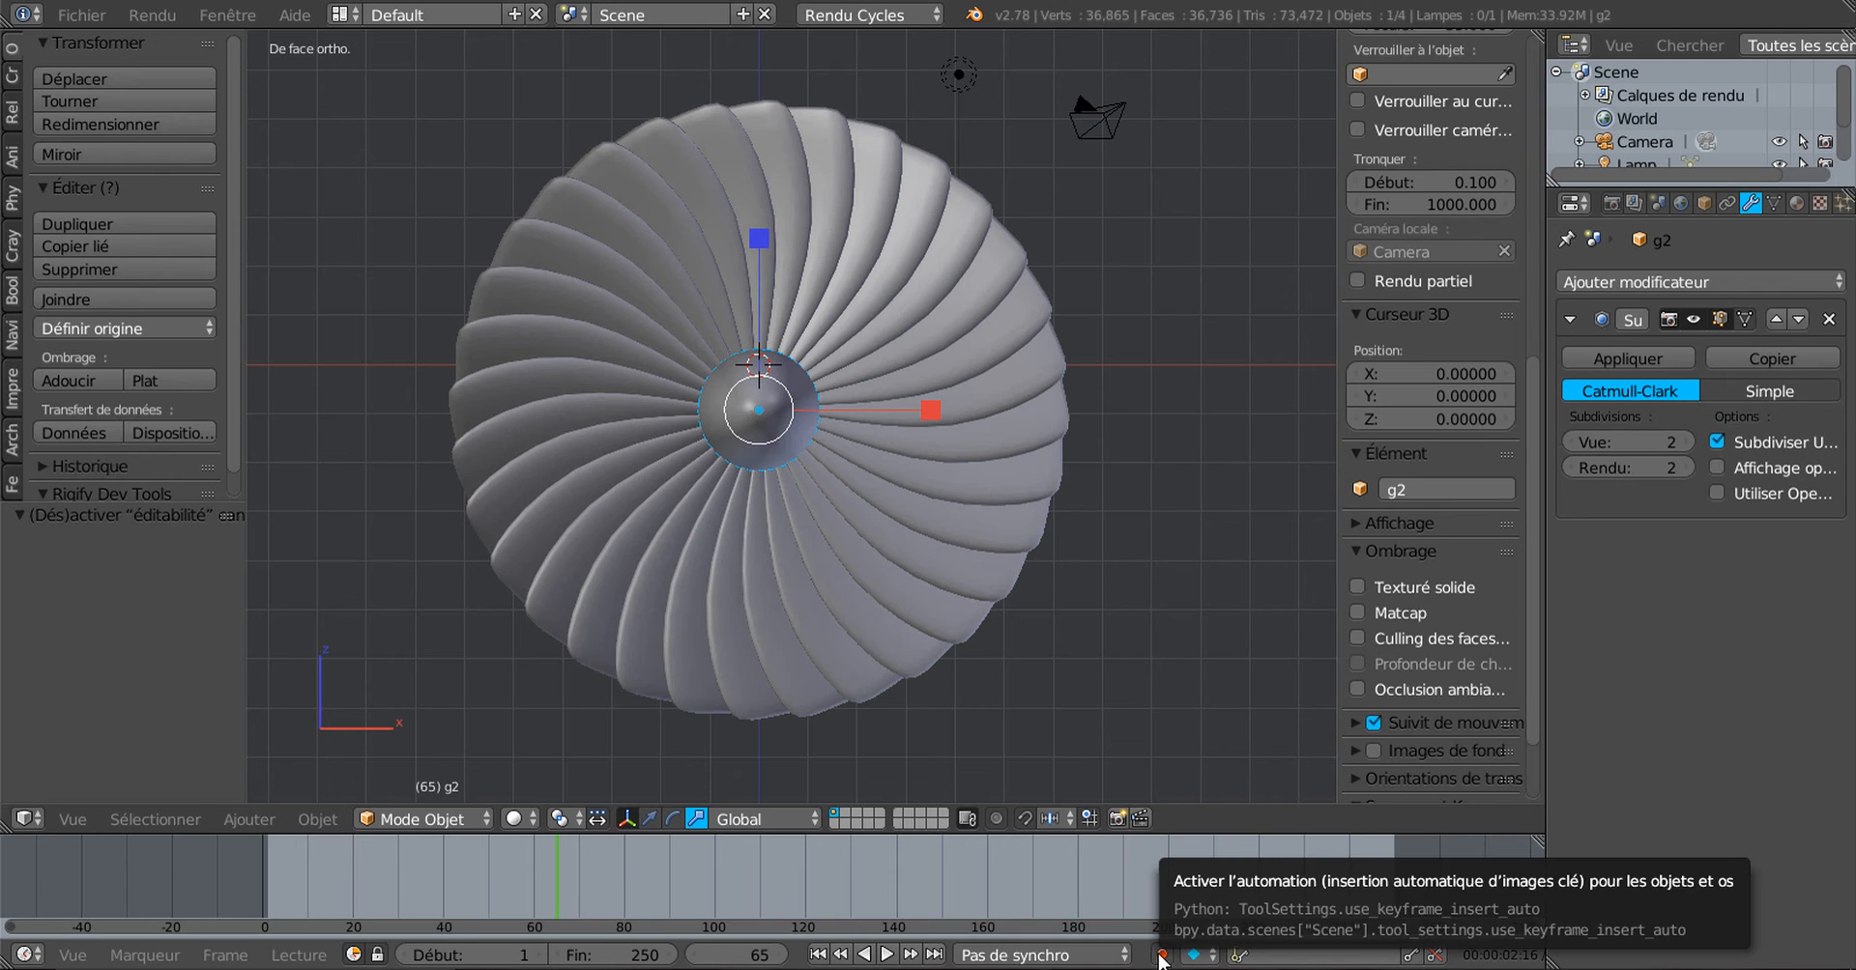
pyautogui.rightClick(965, 607)
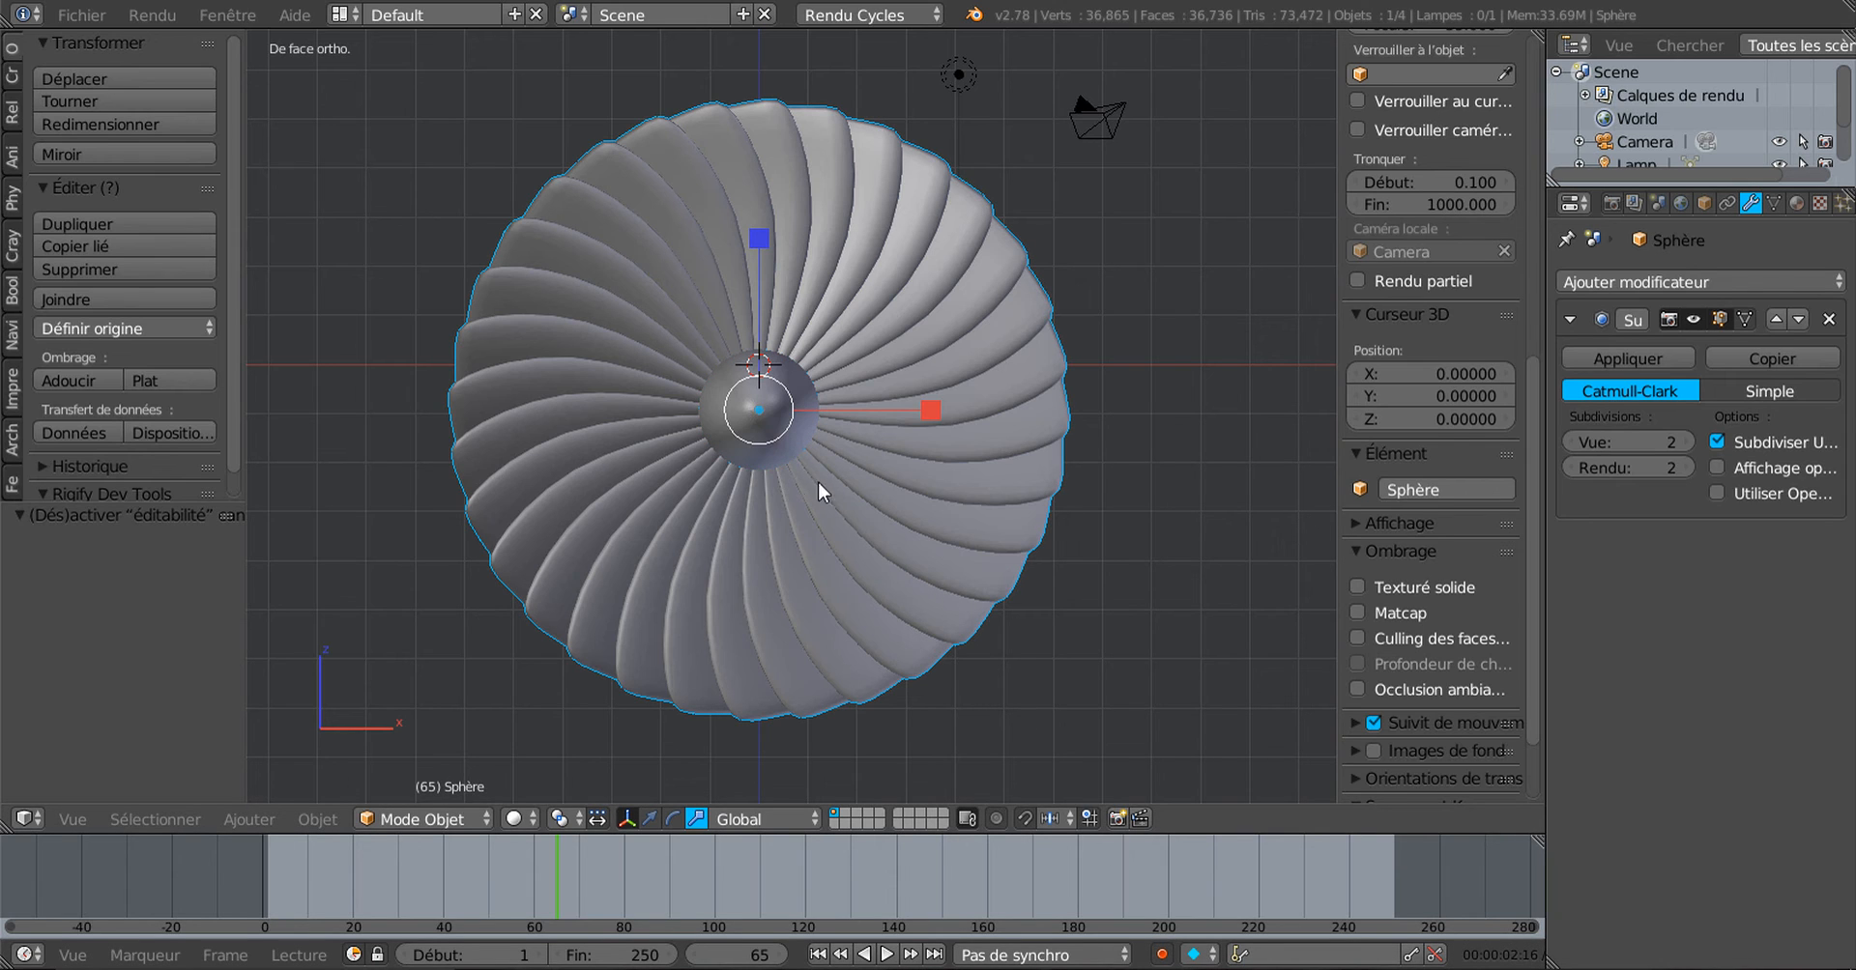
pyautogui.rightClick(752, 407)
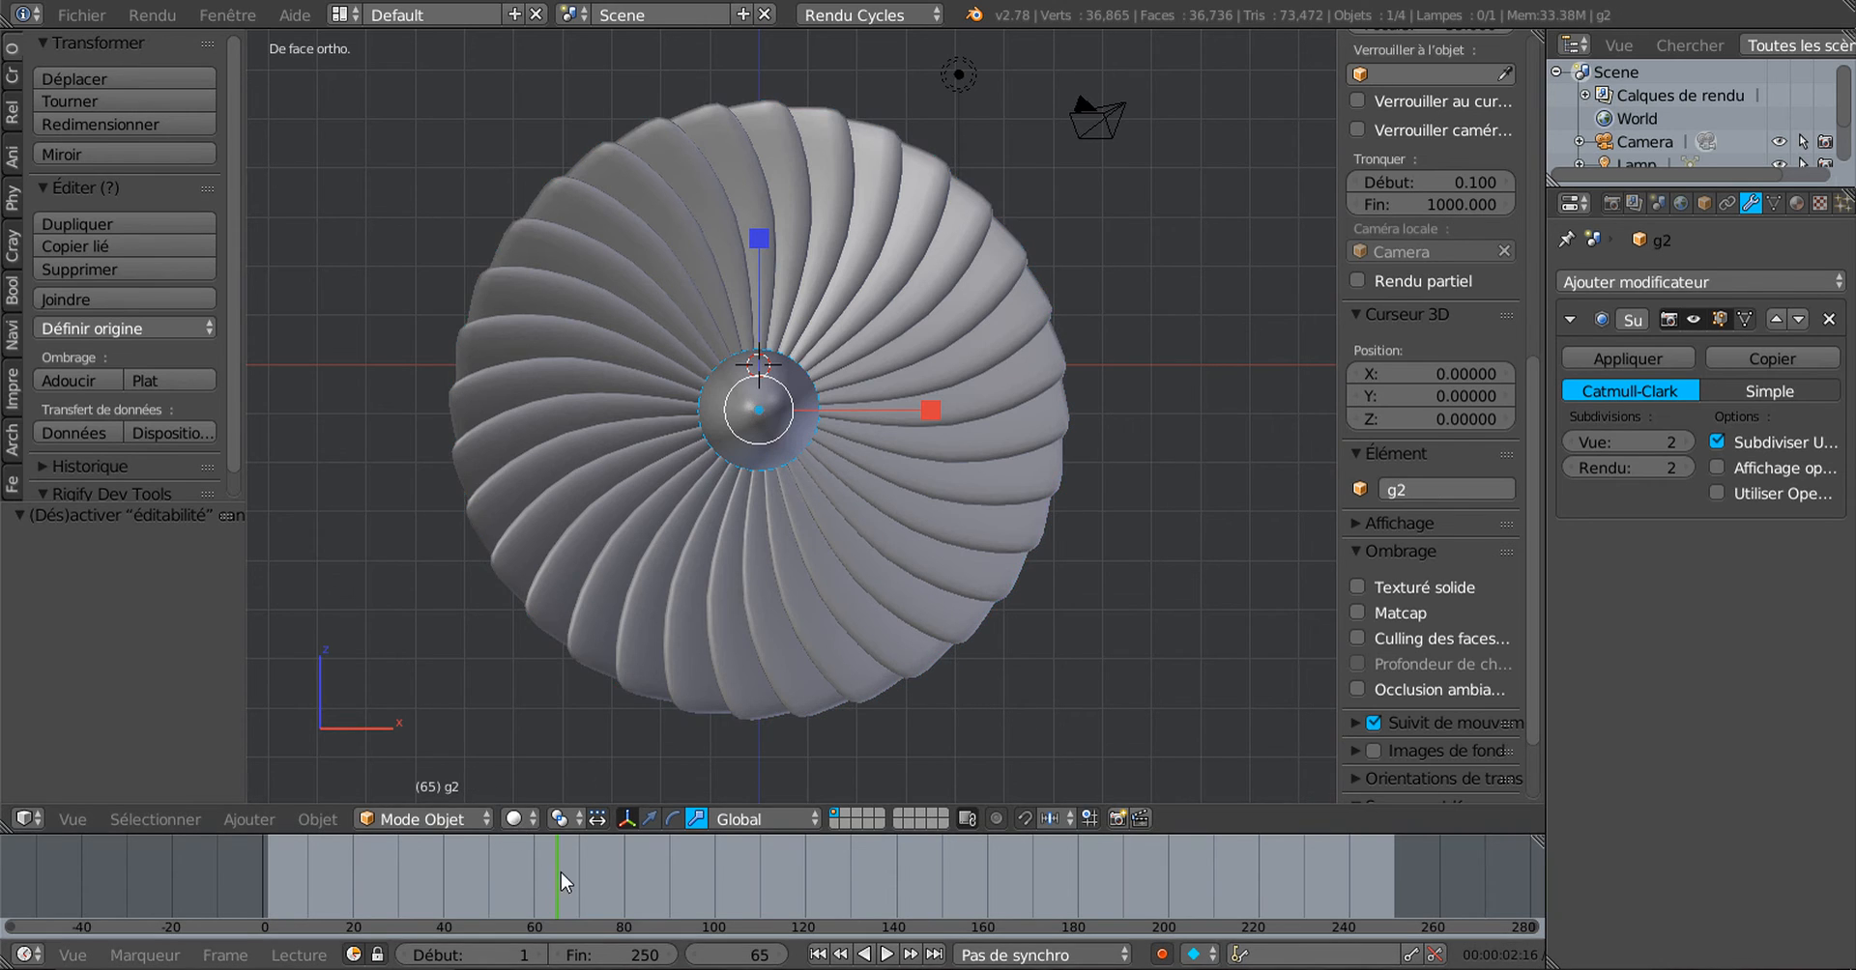
pyautogui.click(1161, 955)
pyautogui.scroll(2, 1053, 680)
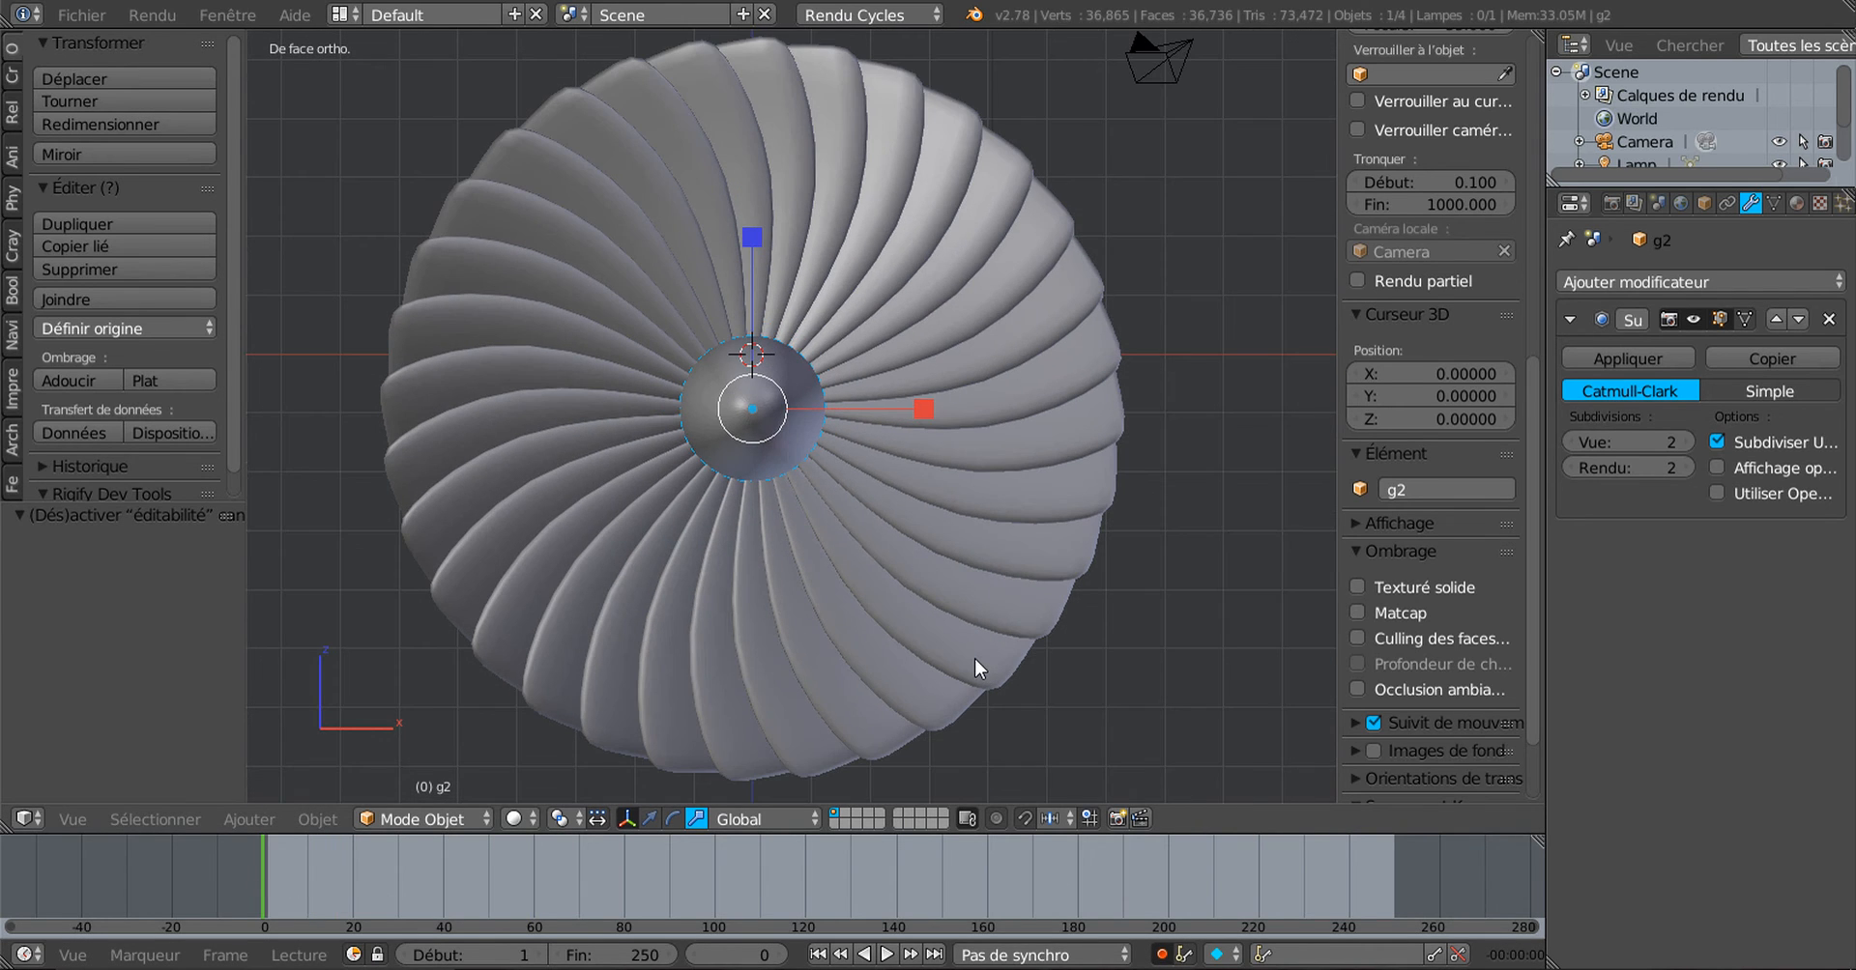
pyautogui.click(926, 415)
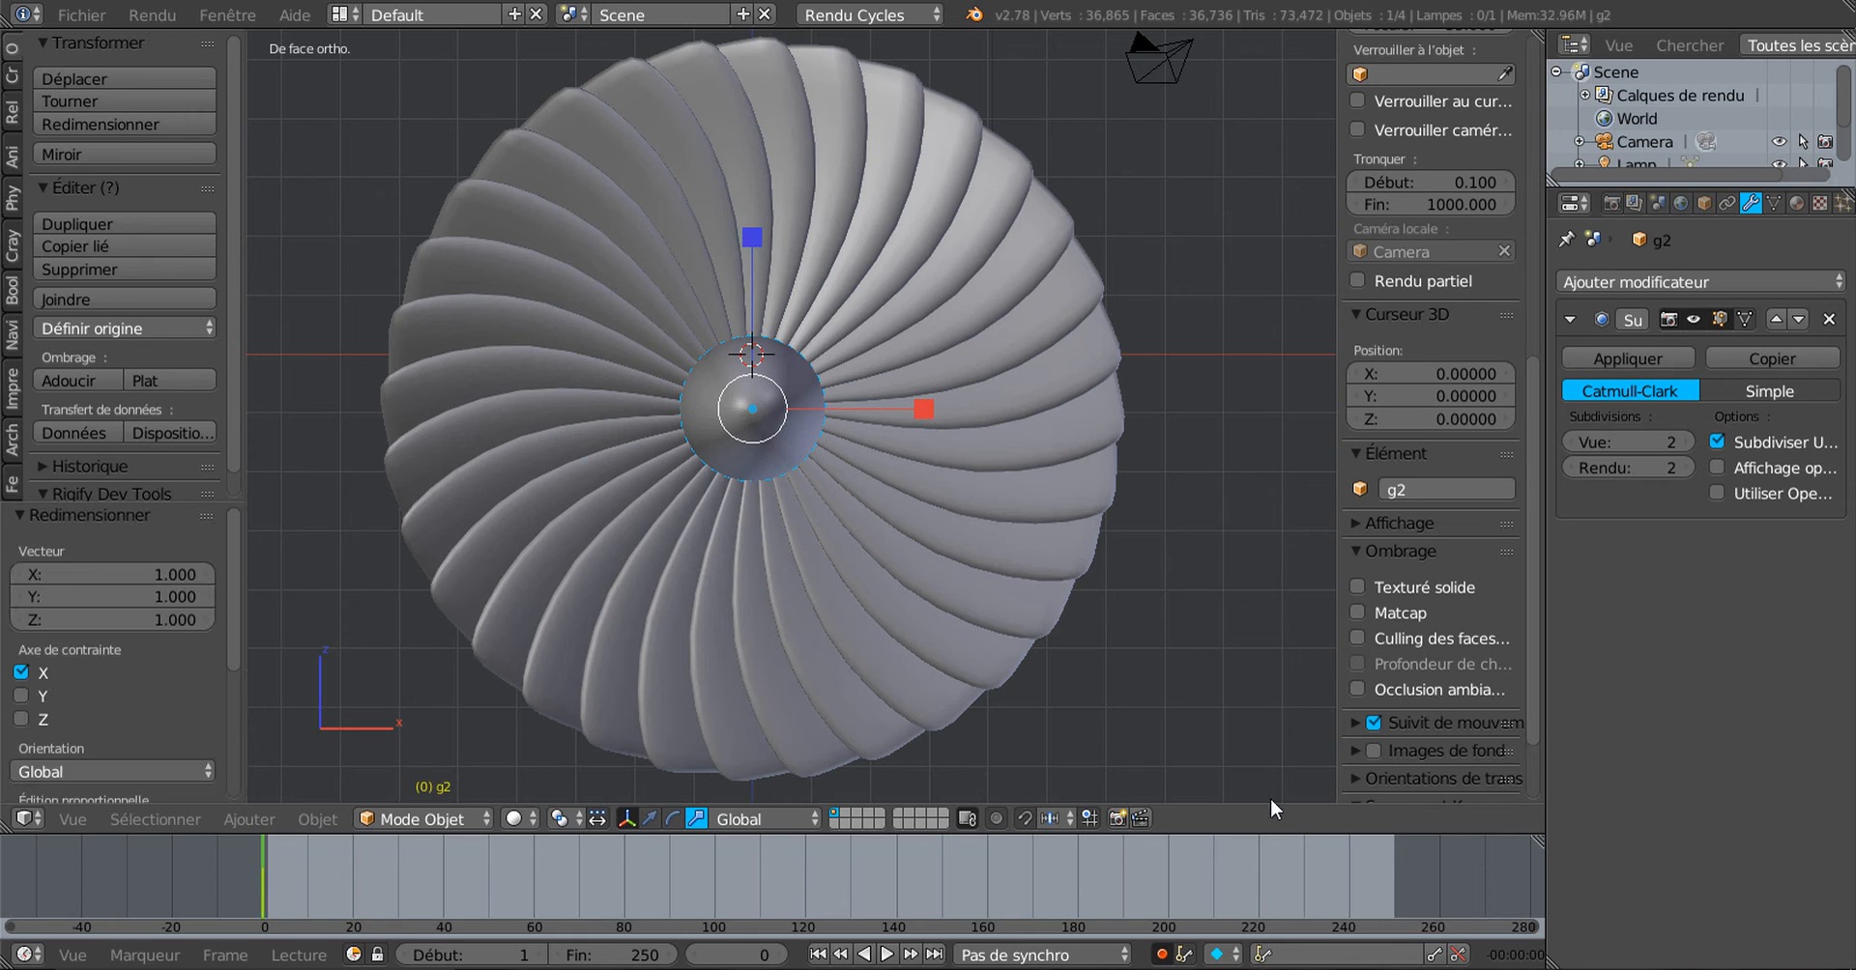
# Step: Advance to frame 250 and auto-key a nose cone rotation of -337.419° about the global Y axis
pyautogui.click(1392, 882)
pyautogui.press('r')
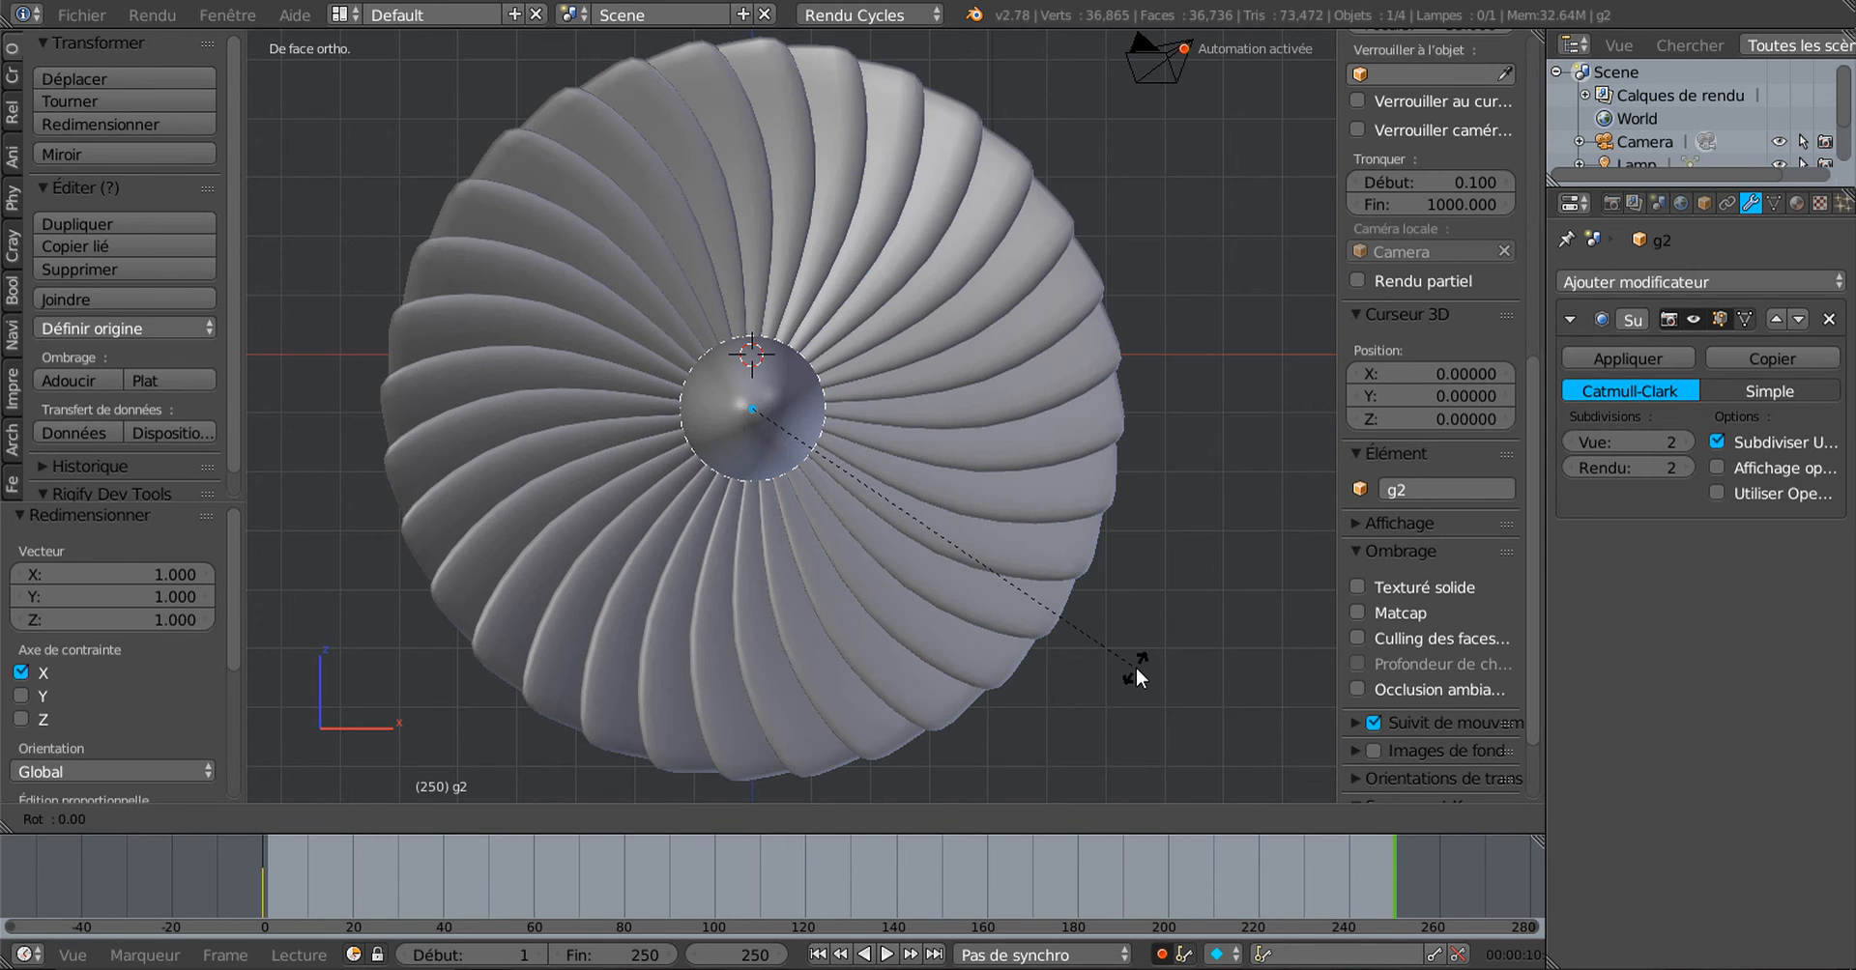
pyautogui.press('y')
pyautogui.click(930, 675)
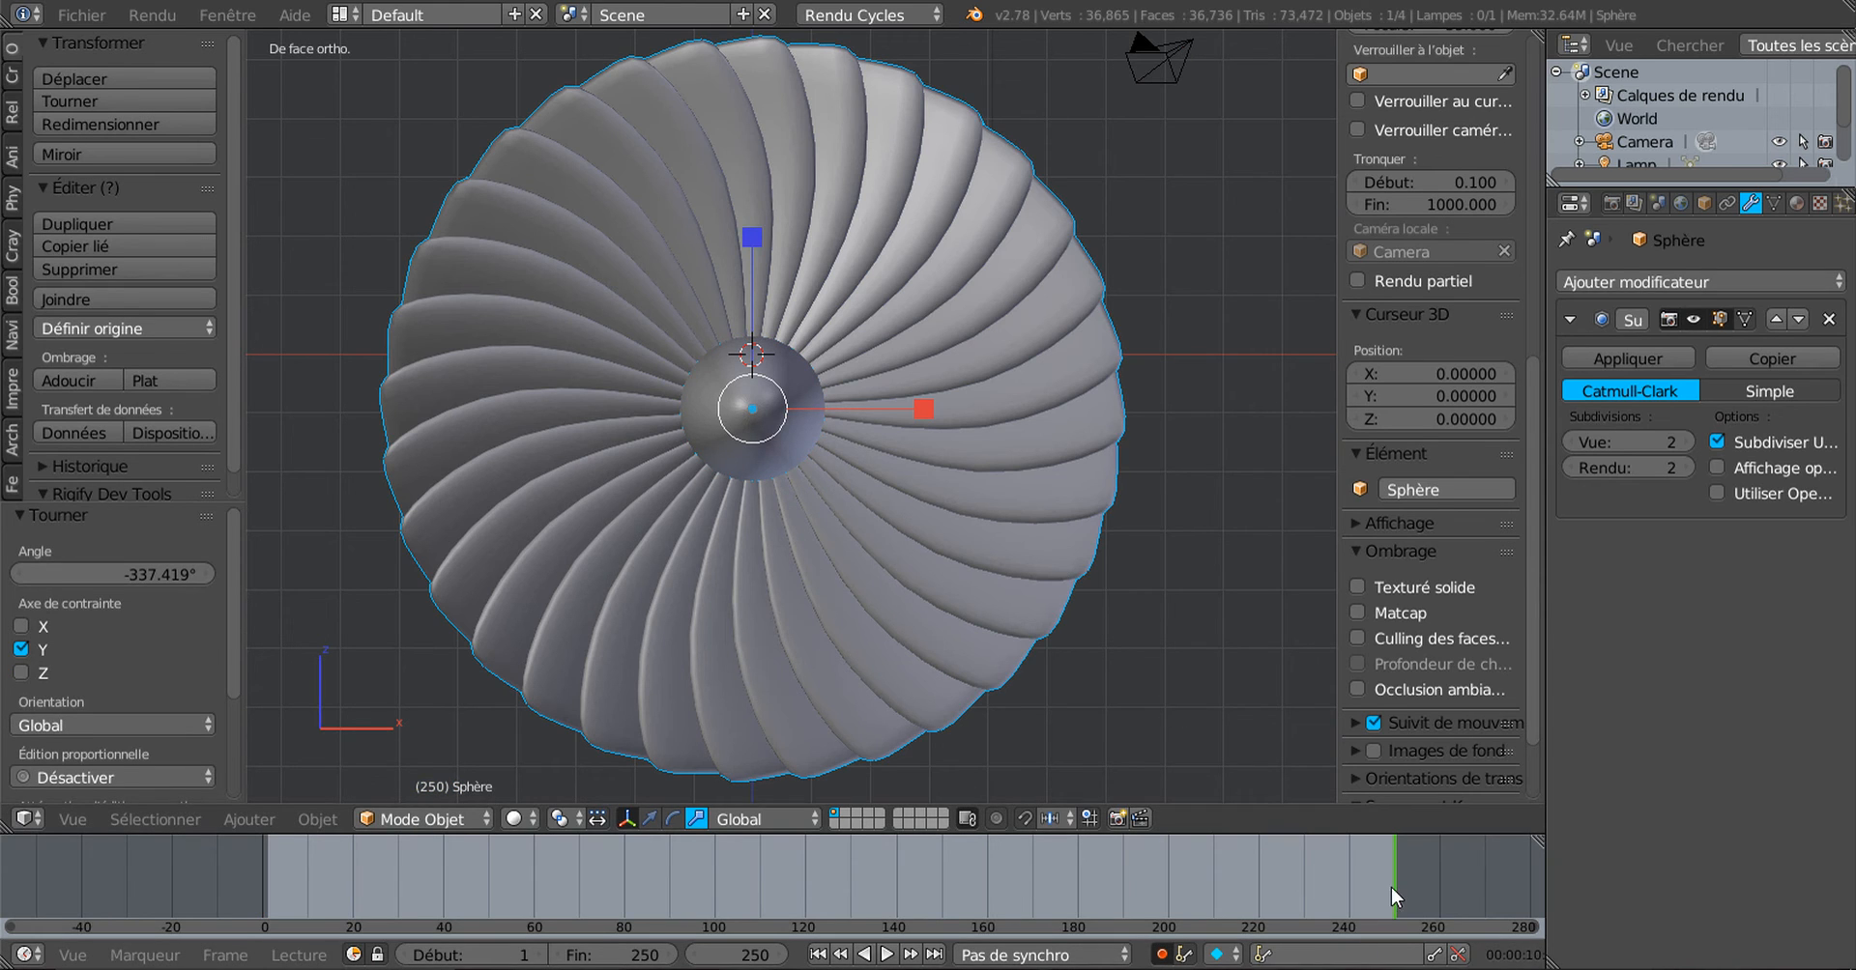
# Step: Record a starting keyframe for the blades at frame 0 with a scale factor of 1, and auto-key a rotation of 412.687° at frame 249
pyautogui.click(263, 889)
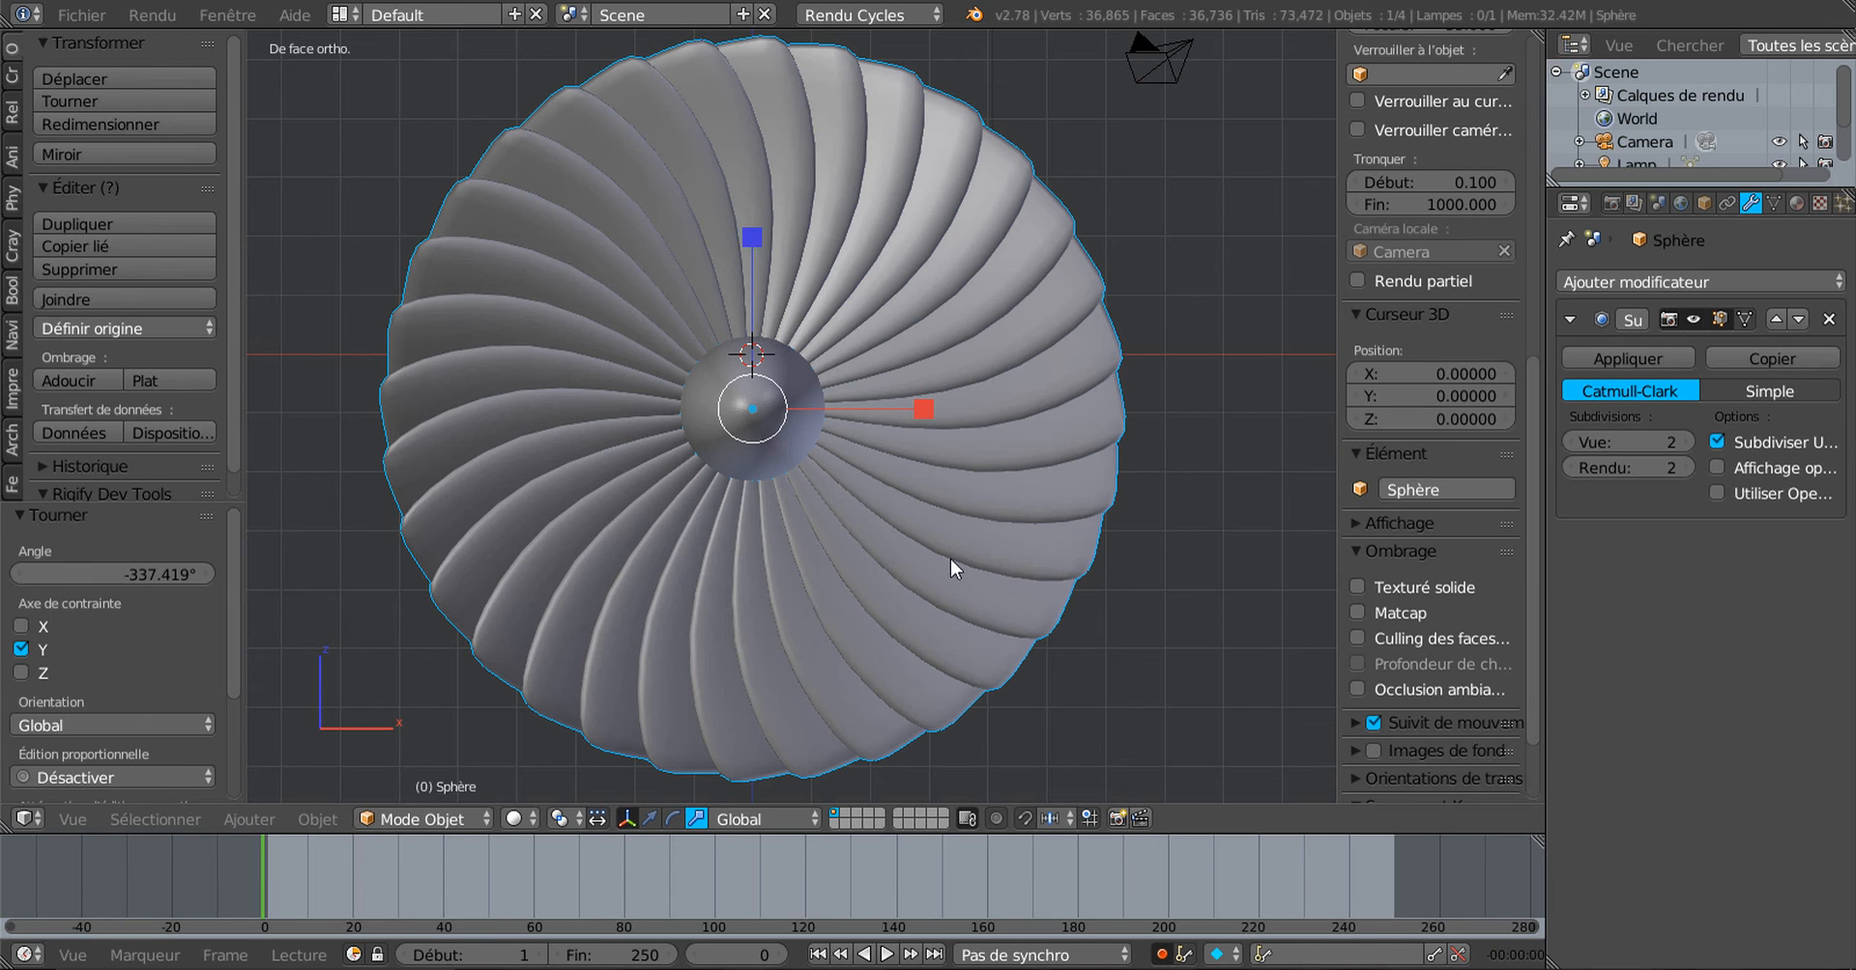
pyautogui.click(934, 414)
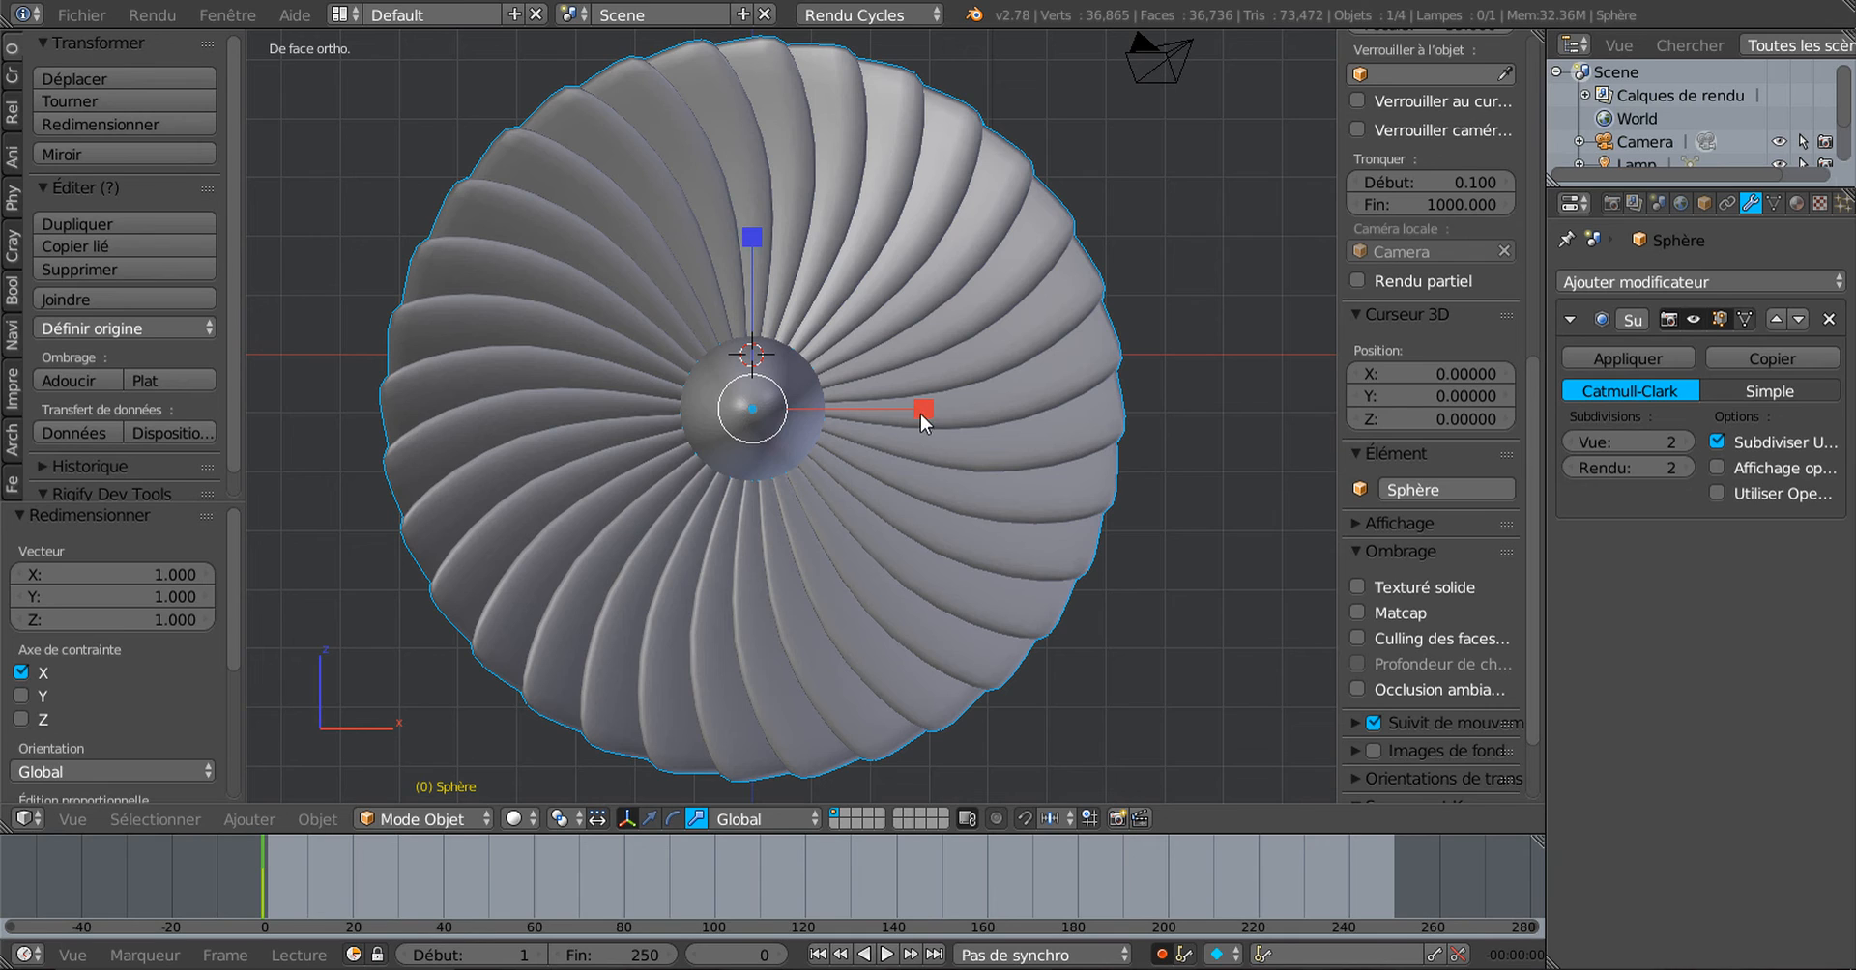
pyautogui.click(1390, 880)
pyautogui.press('r')
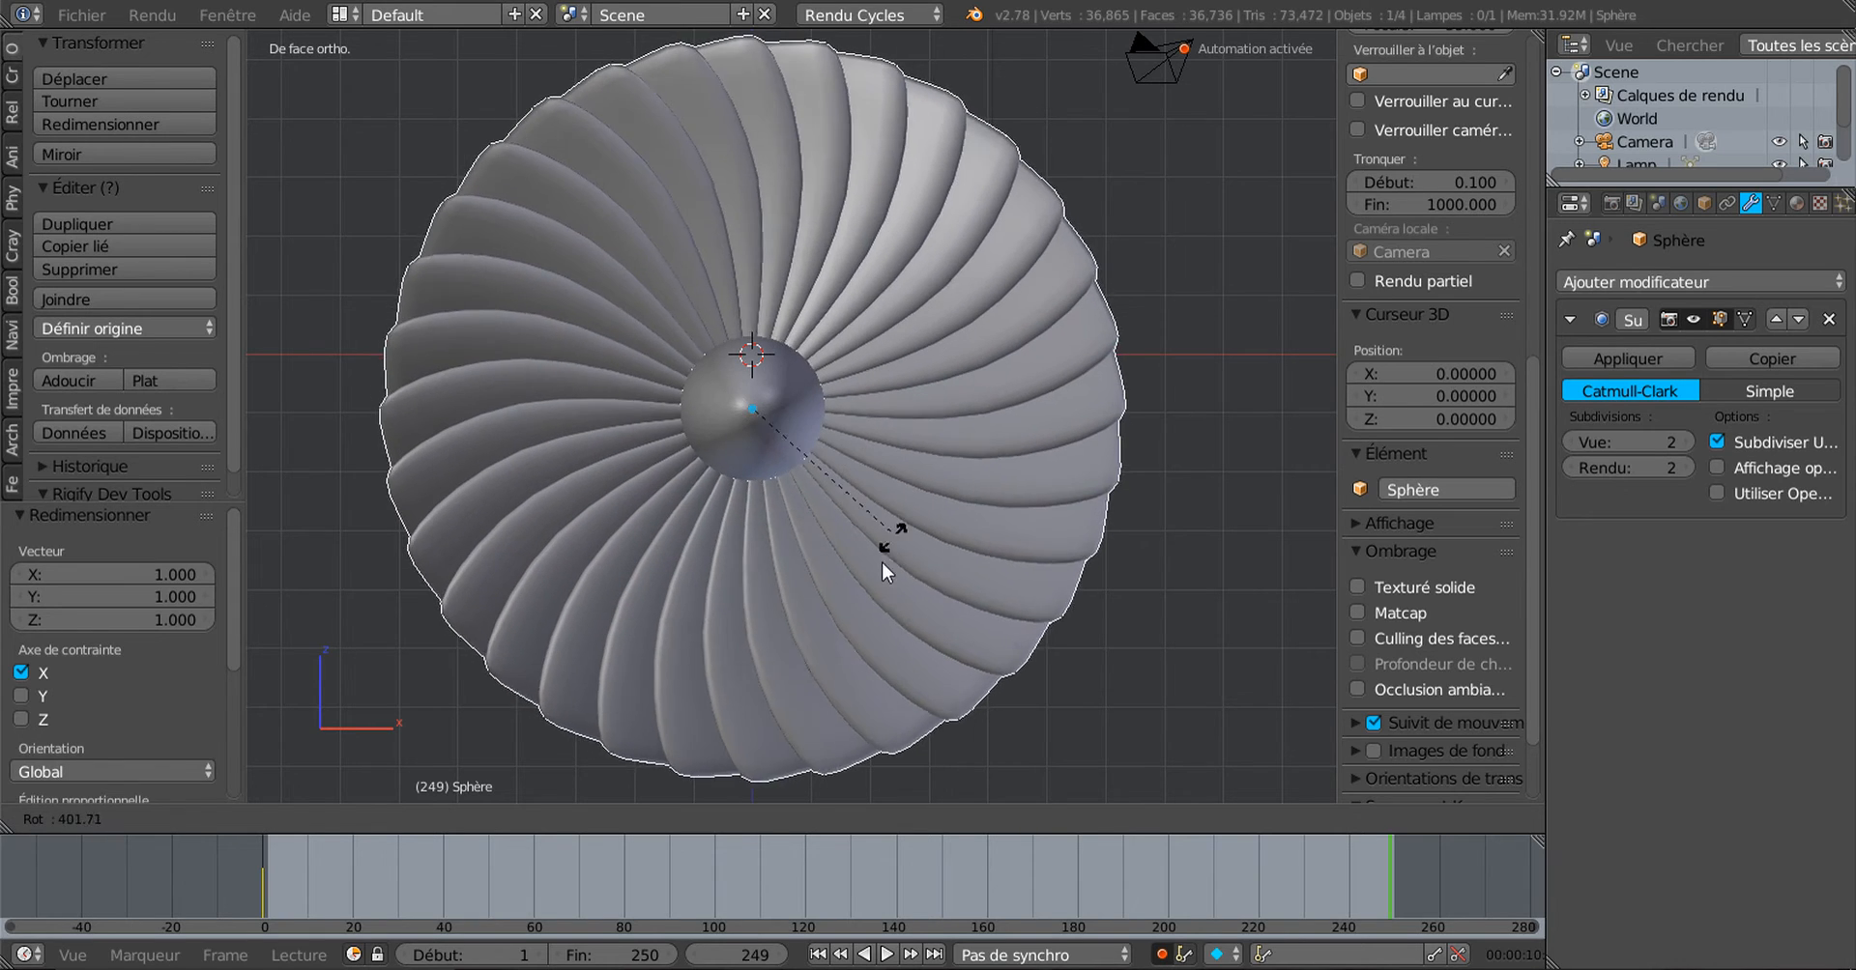
pyautogui.click(1042, 636)
# Step: Play the animation and examine the rotation of the blades, nose cone and toothed shaft from the side and front
pyautogui.moveTo(1149, 669); pyautogui.dragTo(903, 642, button='middle')
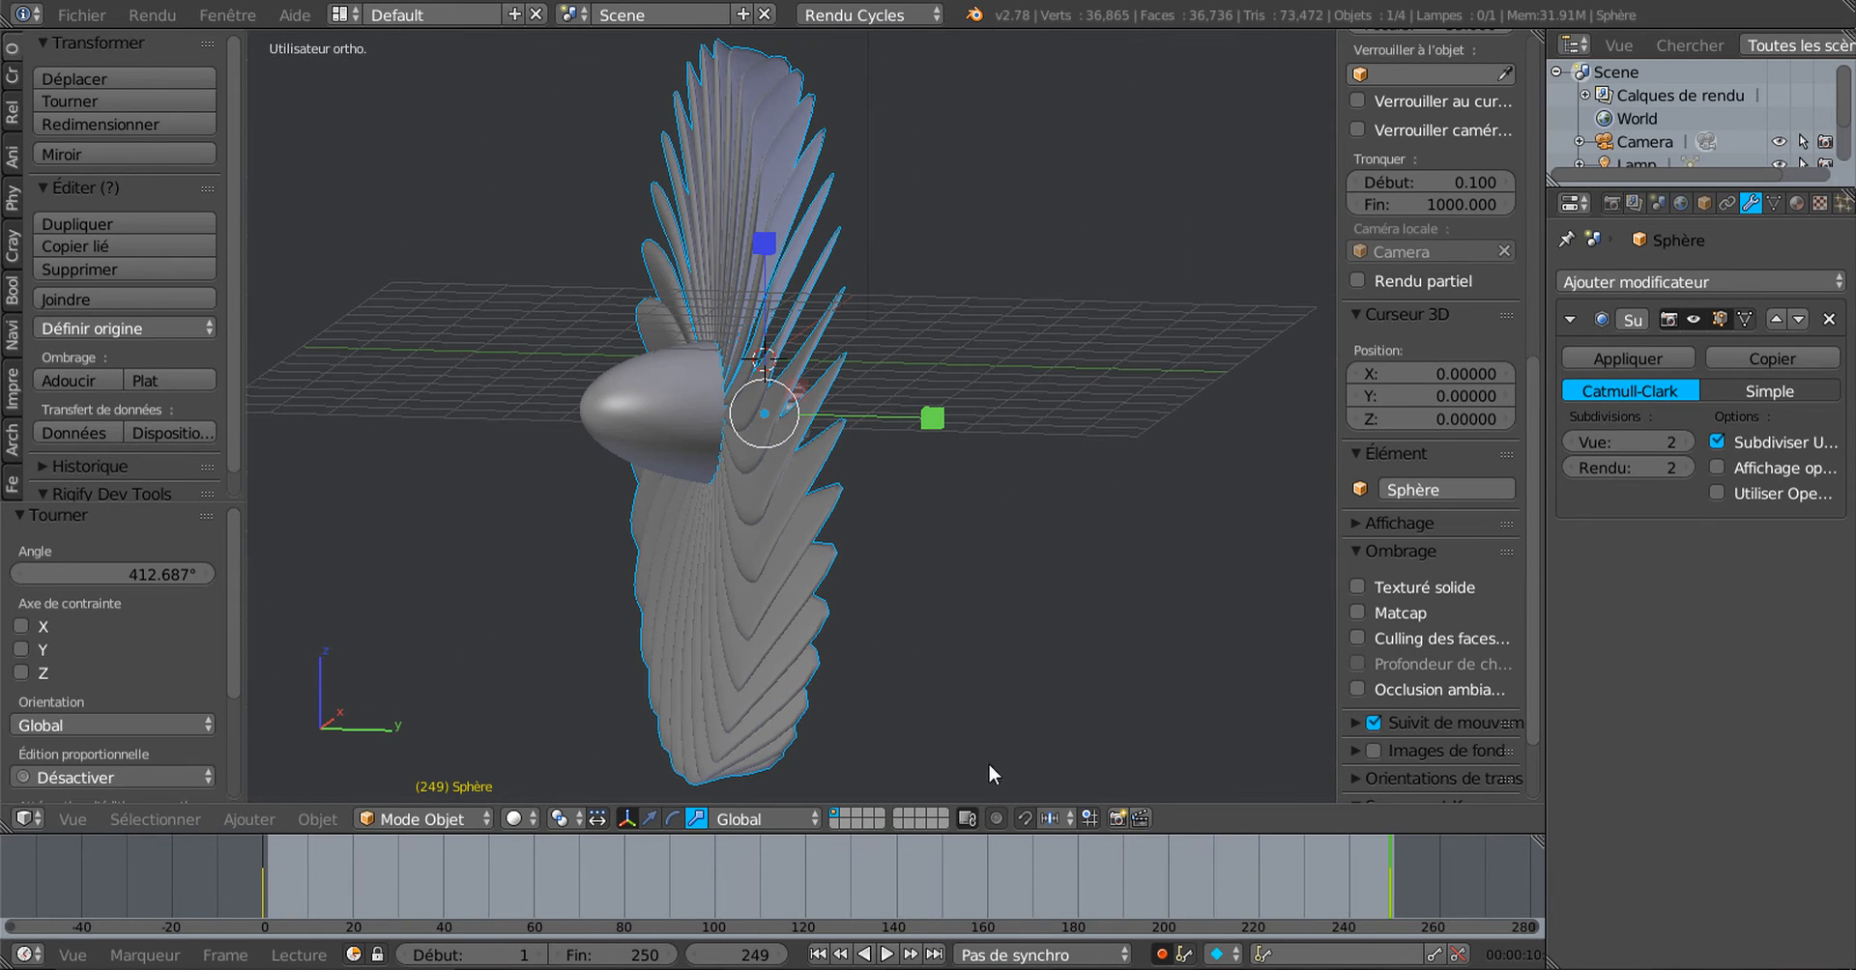
pyautogui.click(886, 955)
pyautogui.press('KP_1')
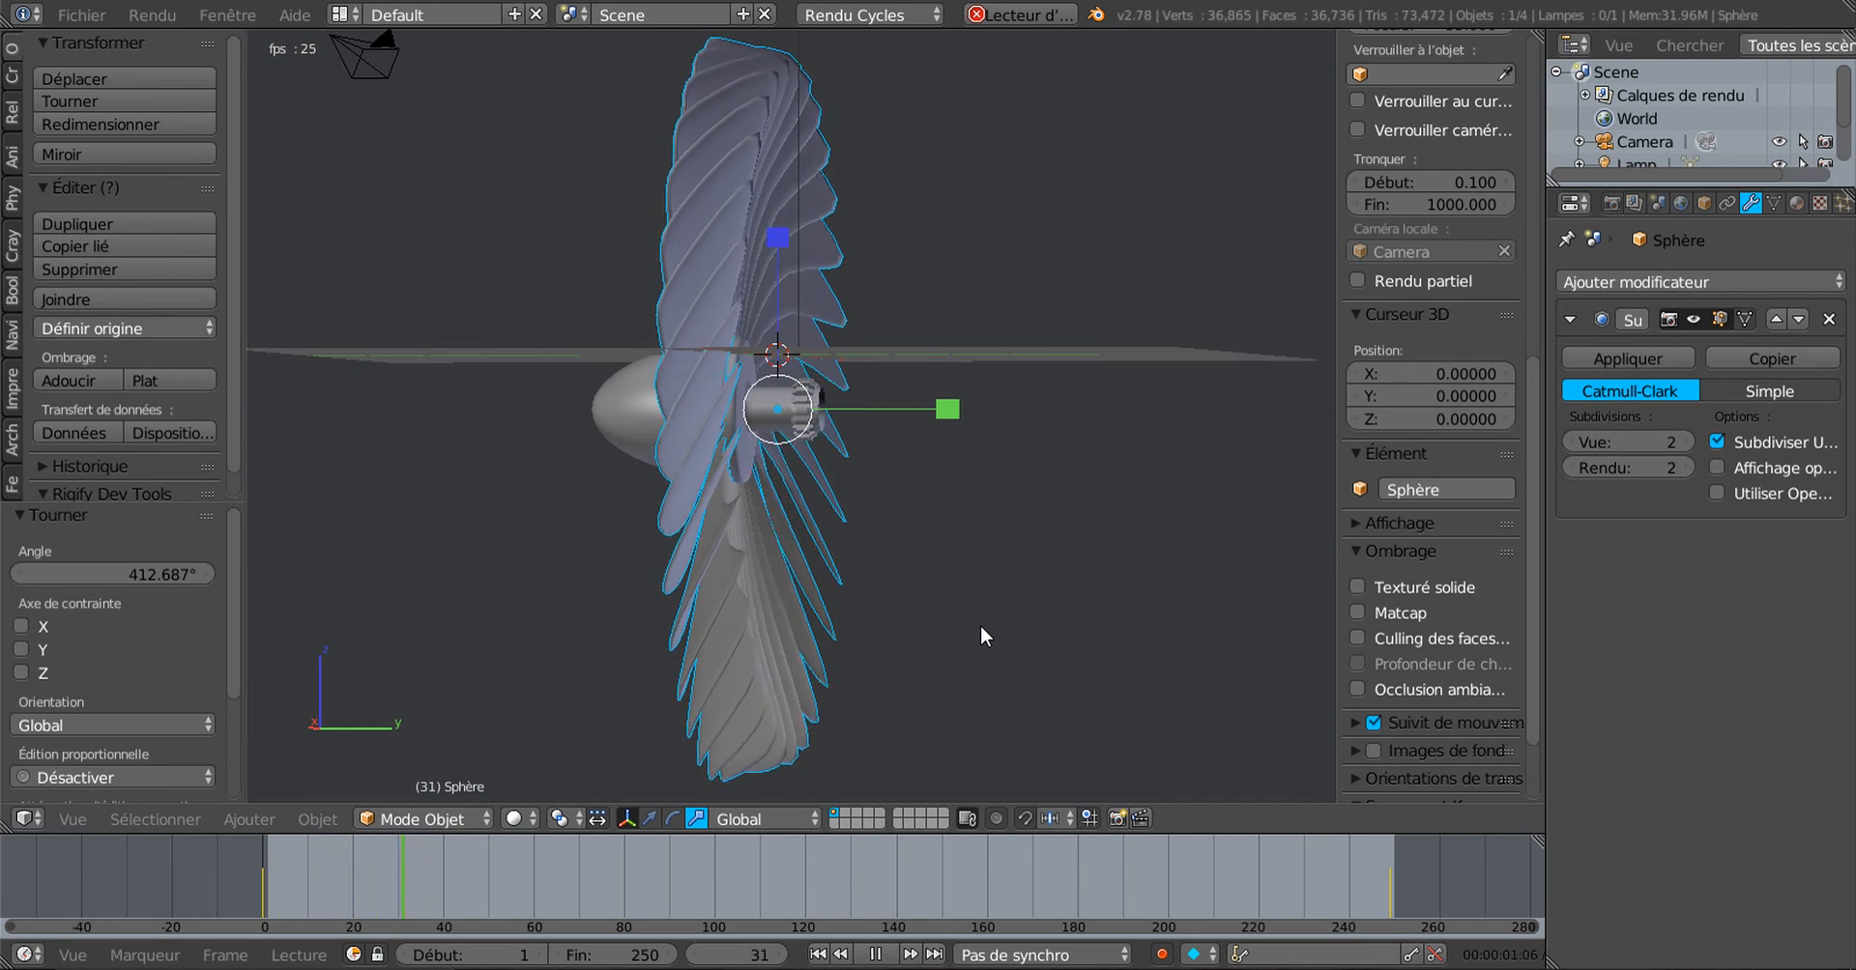
pyautogui.scroll(3, 831, 399)
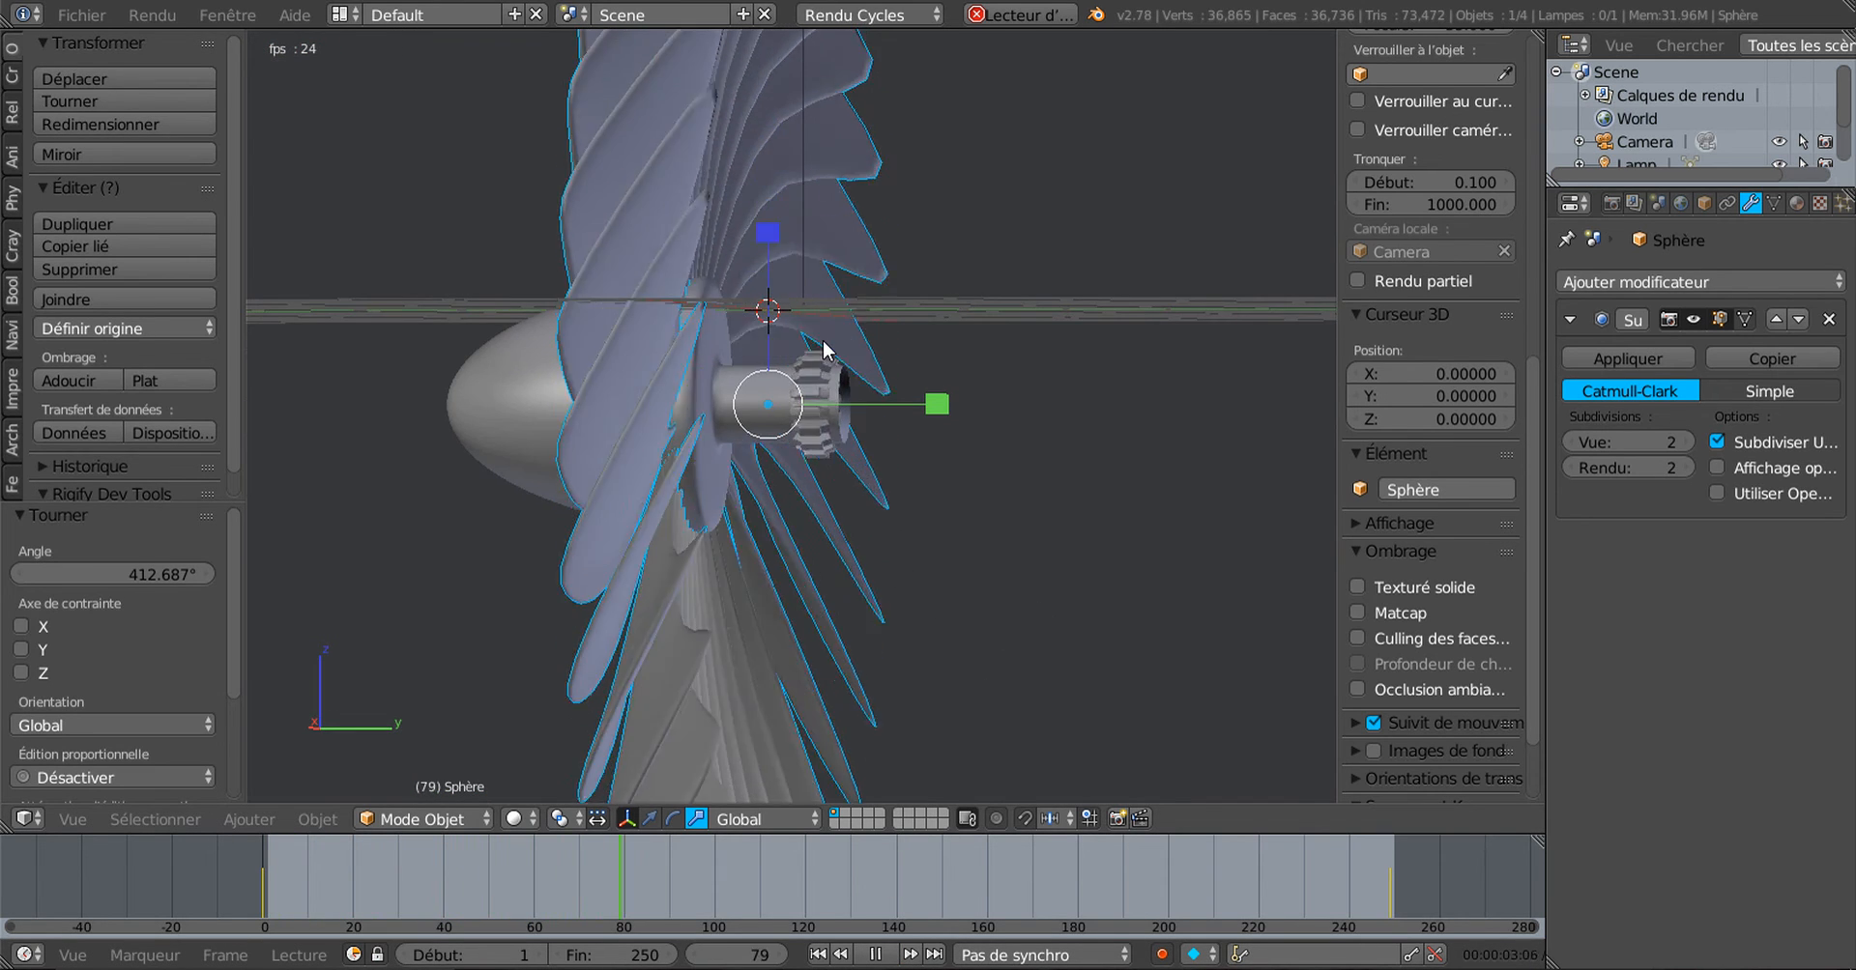
pyautogui.press('KP_1')
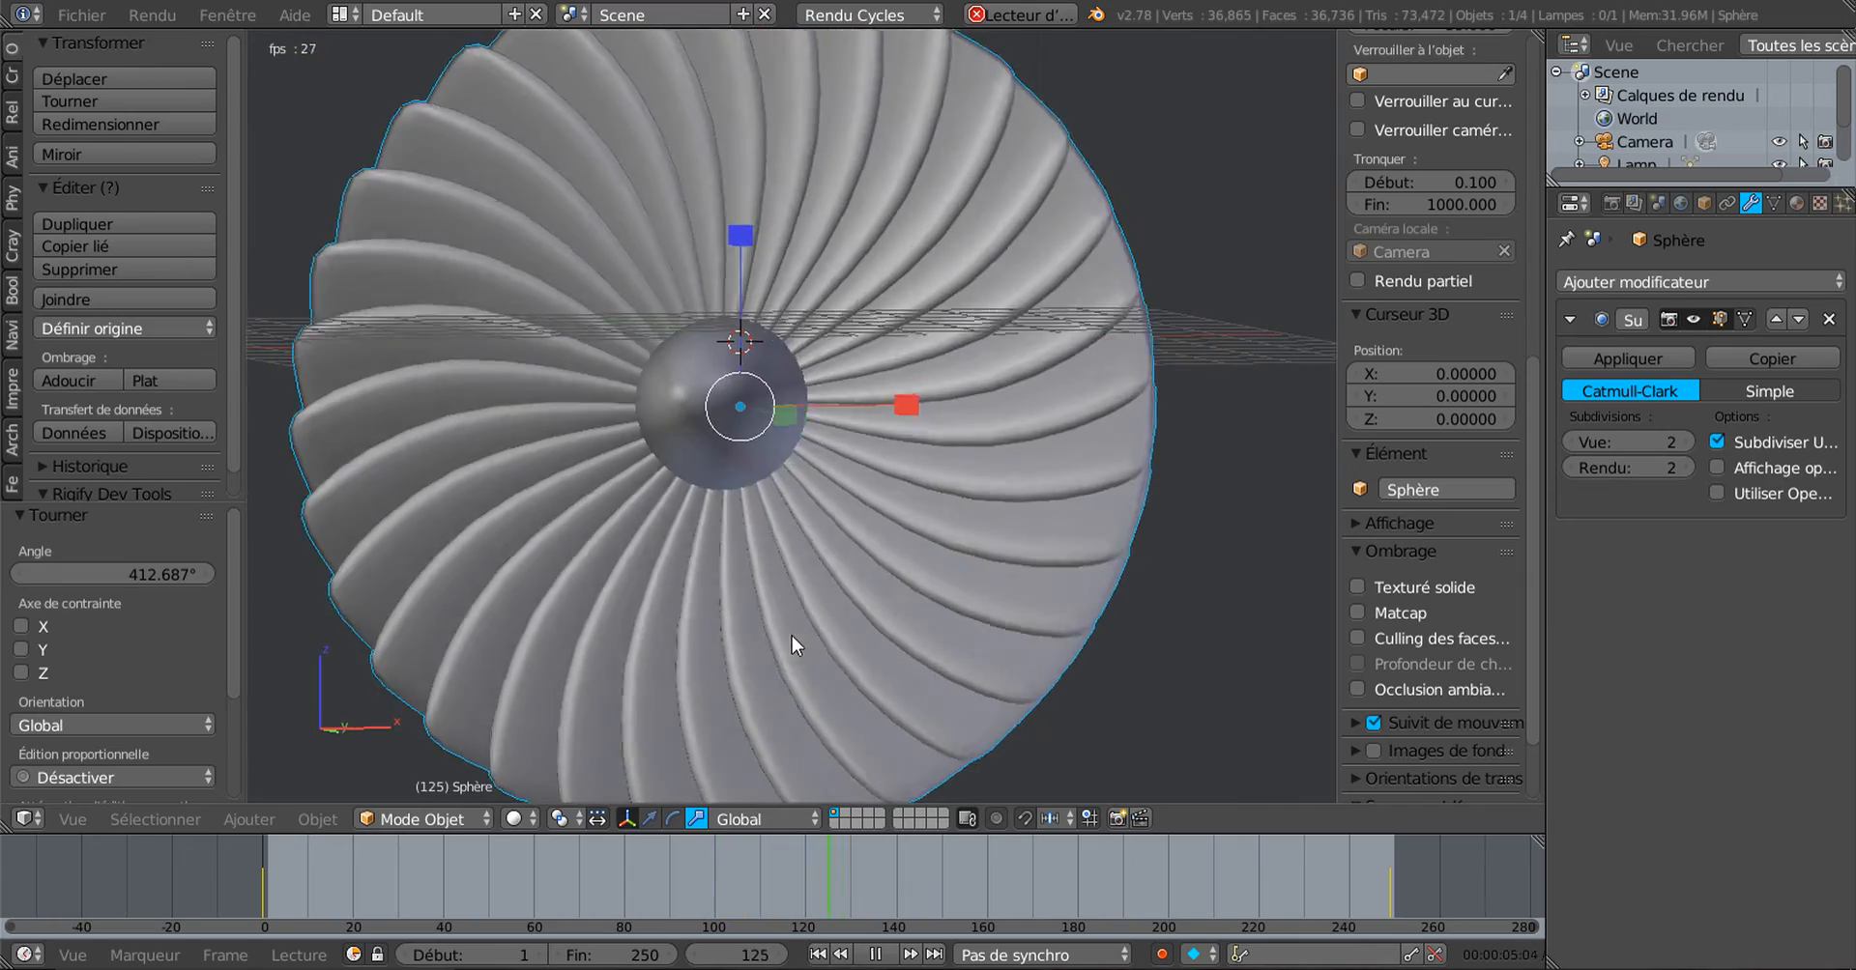
pyautogui.press('Tab')
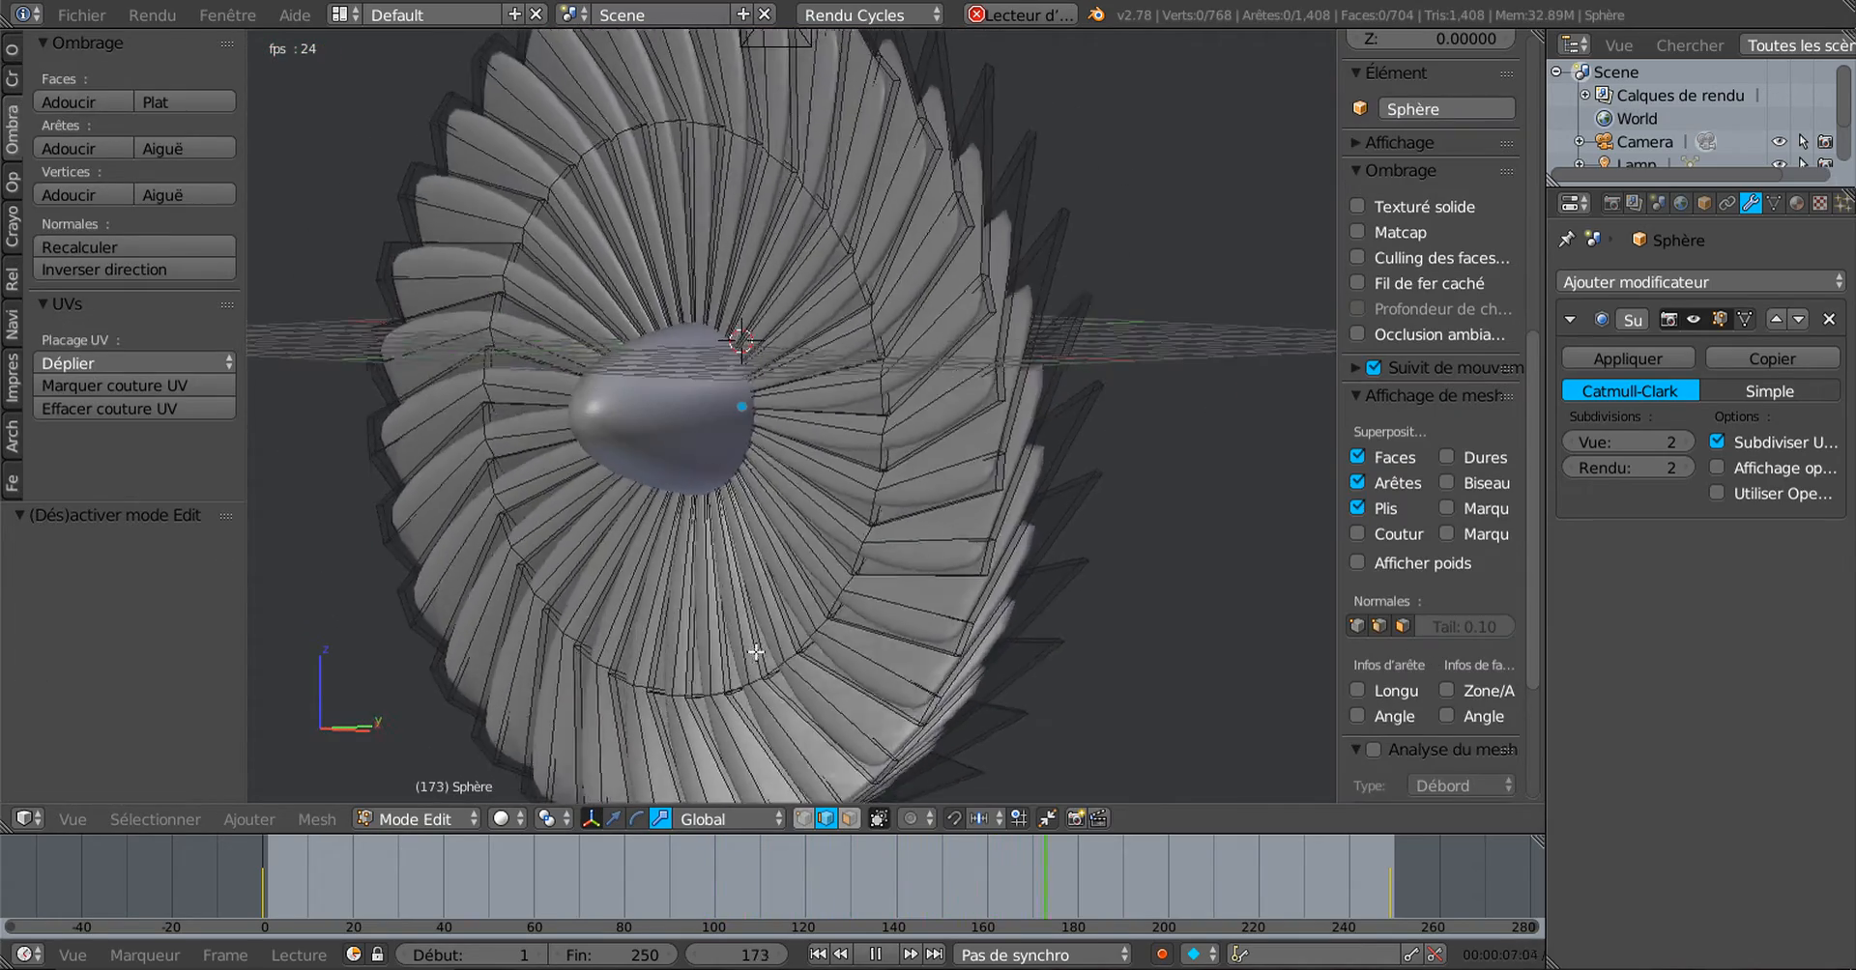
pyautogui.press('Tab')
pyautogui.moveTo(841, 774); pyautogui.dragTo(955, 676, button='middle')
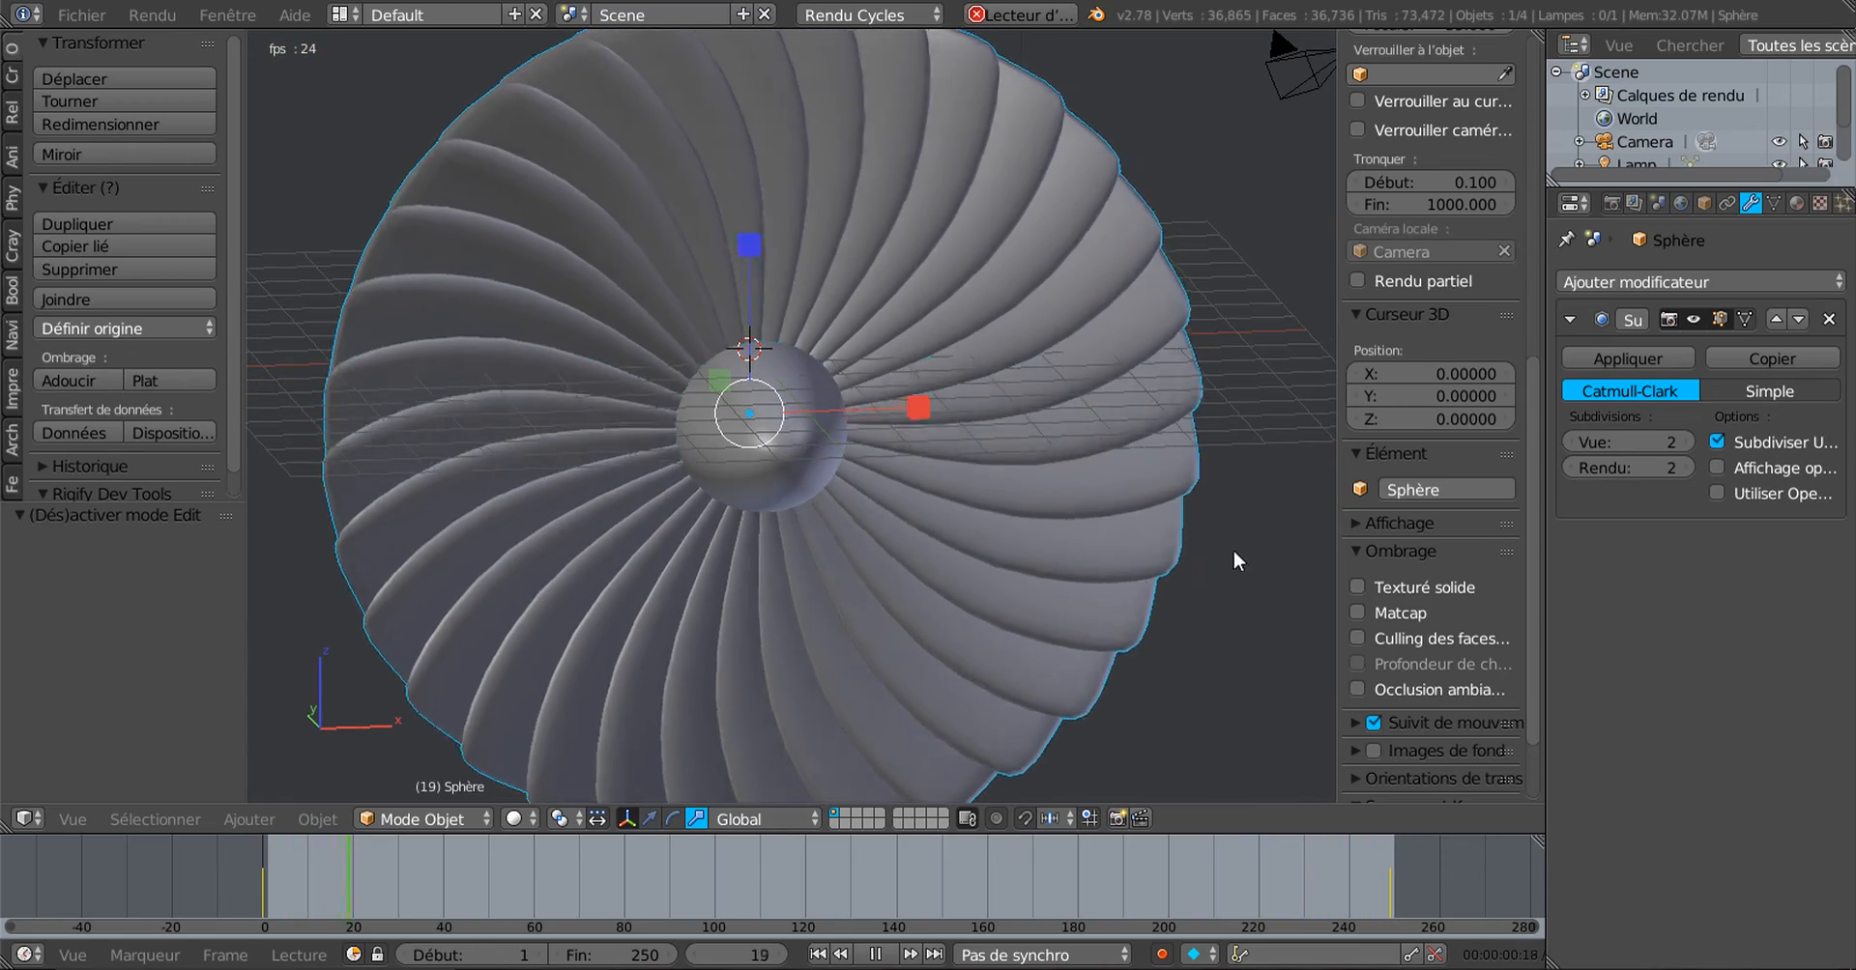
# Step: Hide the 3D view's properties region to widen the viewport, and examine the playing fan animation from the front and oblique angles
pyautogui.moveTo(1338, 478); pyautogui.dragTo(1573, 480)
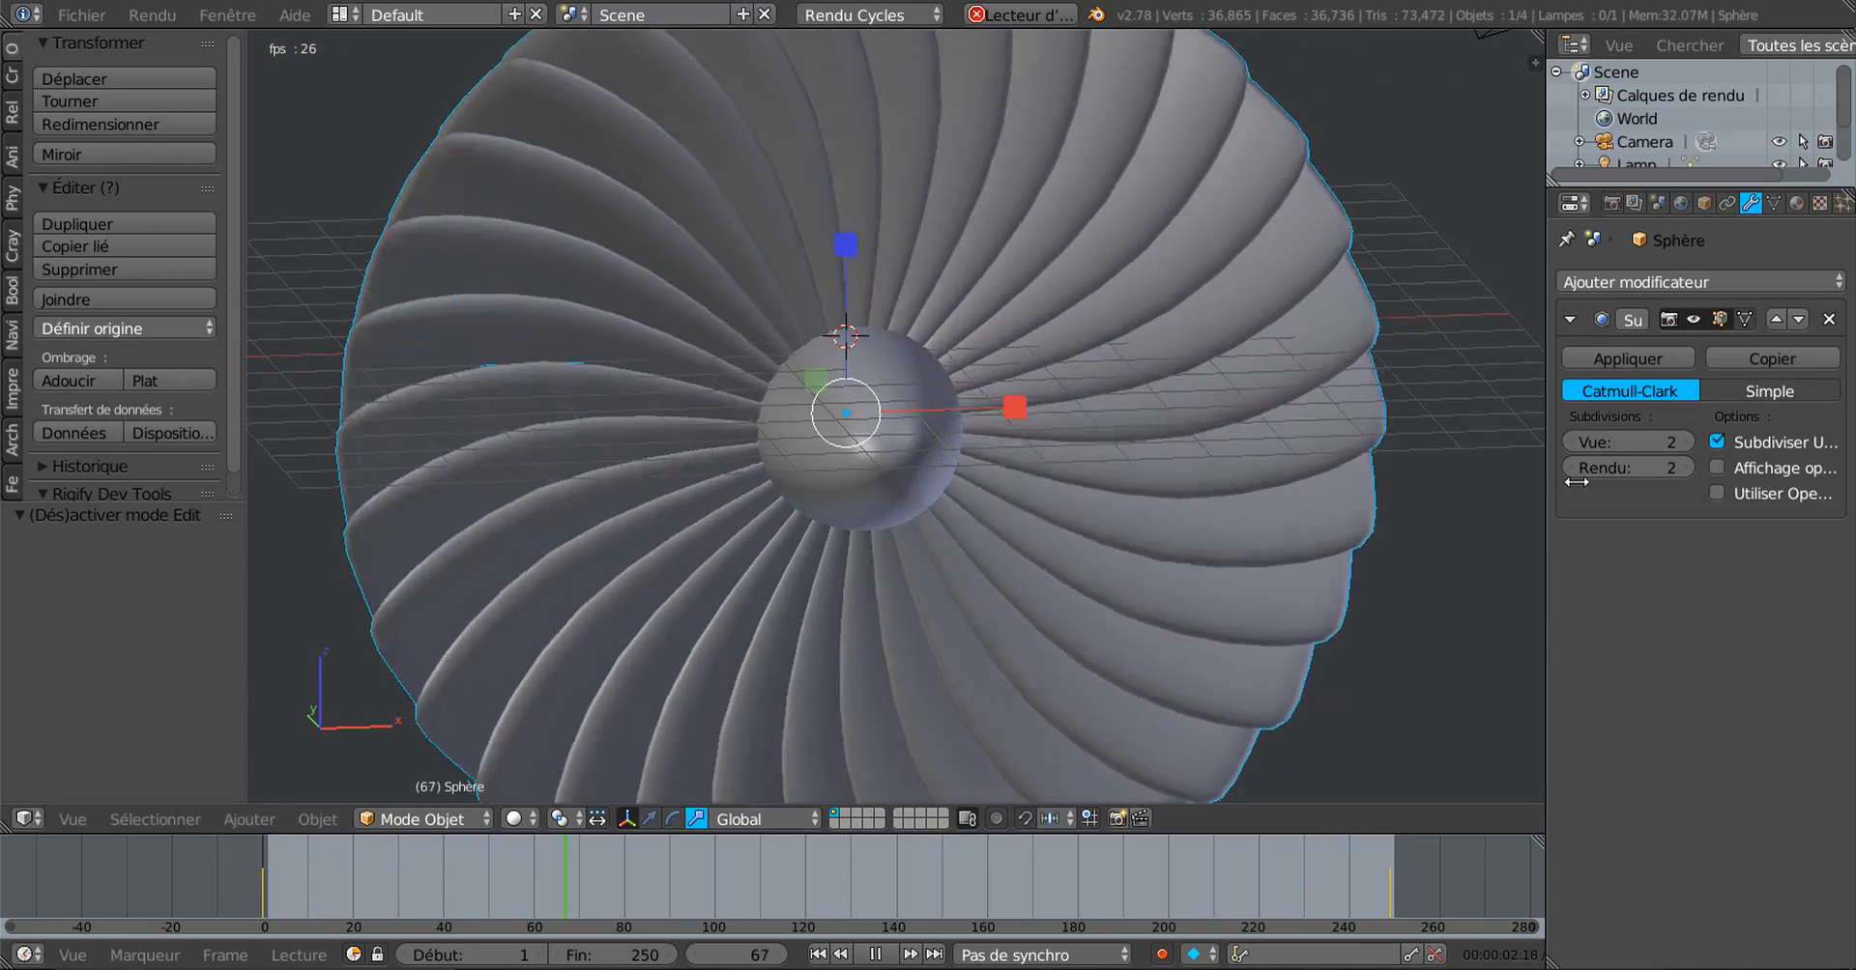
pyautogui.moveTo(1280, 559); pyautogui.dragTo(1106, 565, button='middle')
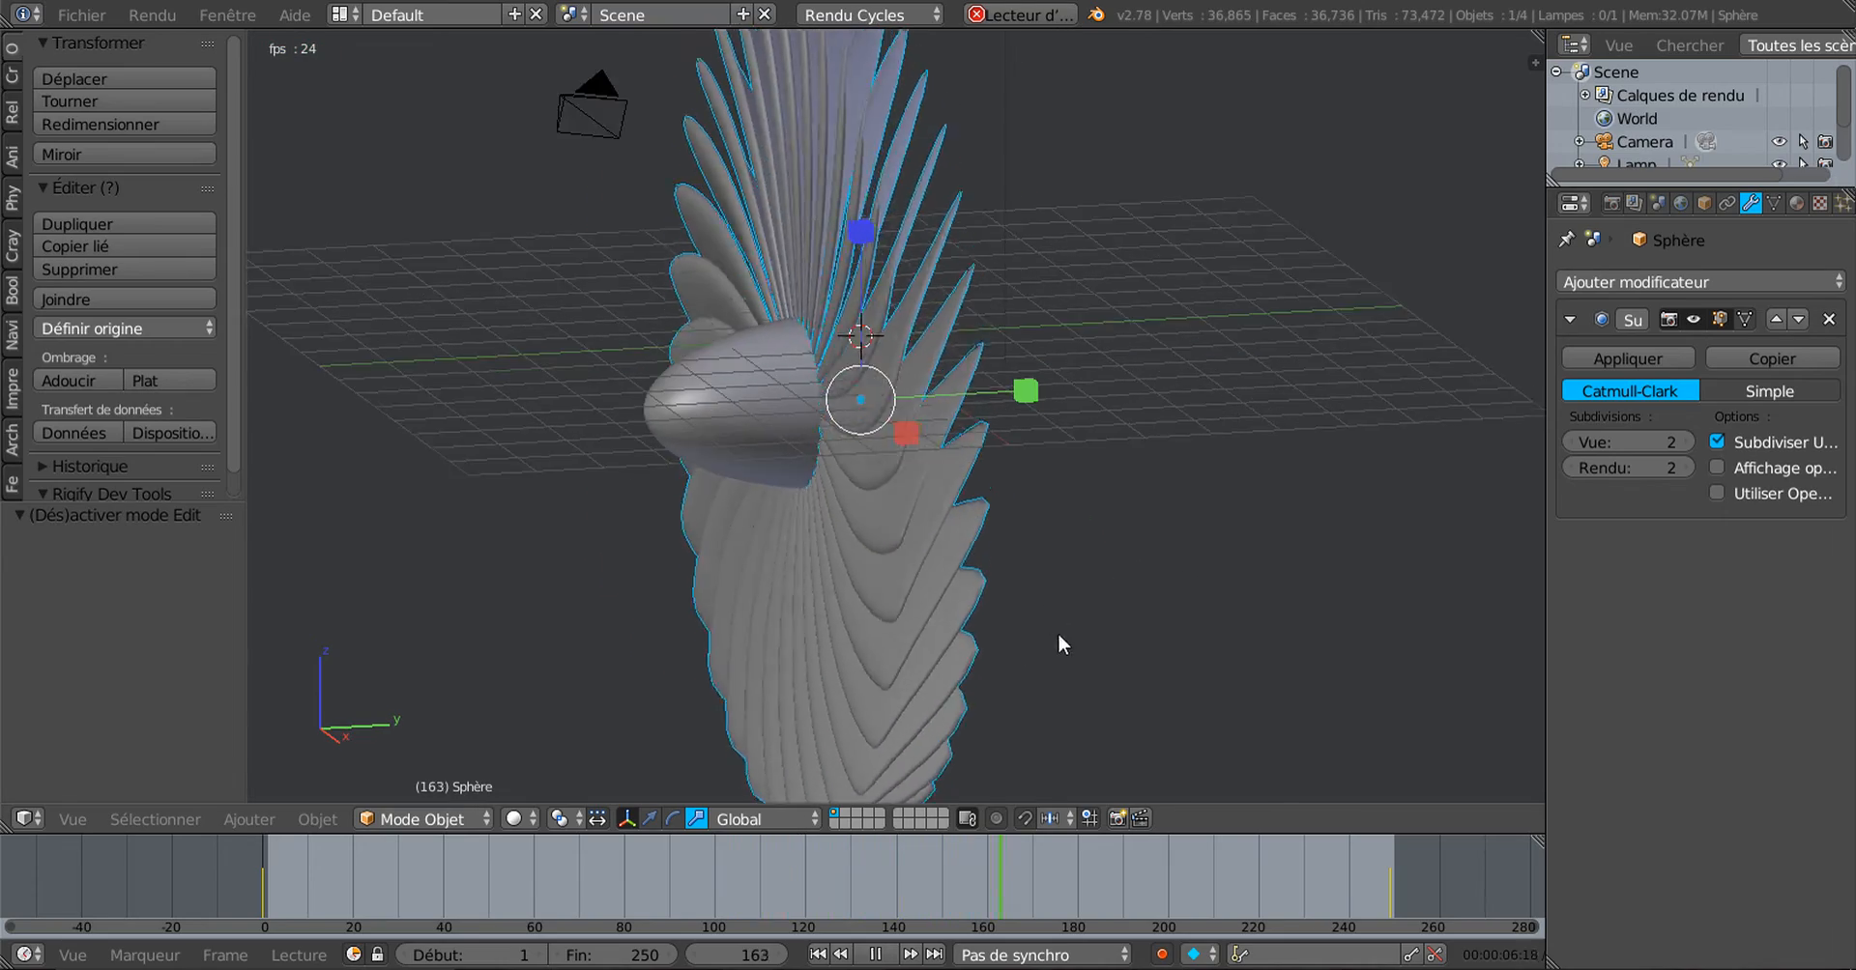
pyautogui.moveTo(1057, 635); pyautogui.dragTo(857, 569, button='middle')
pyautogui.moveTo(752, 403); pyautogui.dragTo(1050, 414, button='middle')
pyautogui.scroll(-2, 1160, 425)
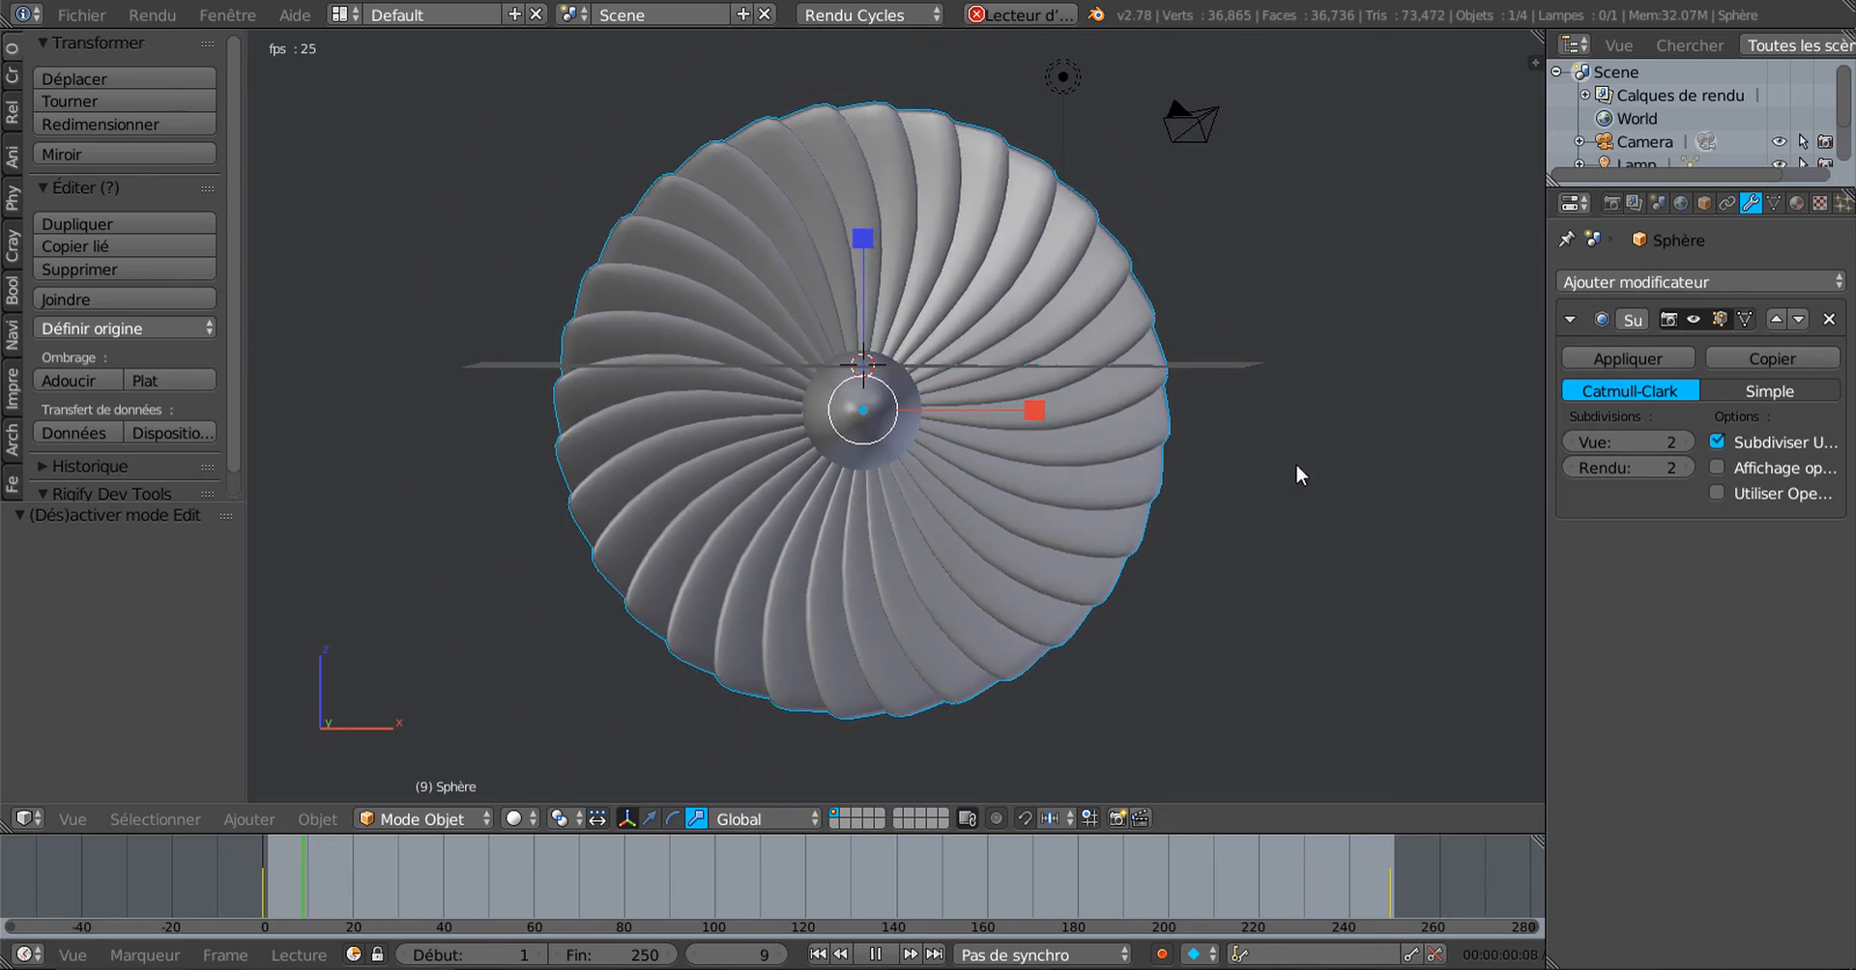
pyautogui.moveTo(1295, 462); pyautogui.dragTo(1090, 503, button='middle')
pyautogui.scroll(1, 1097, 496)
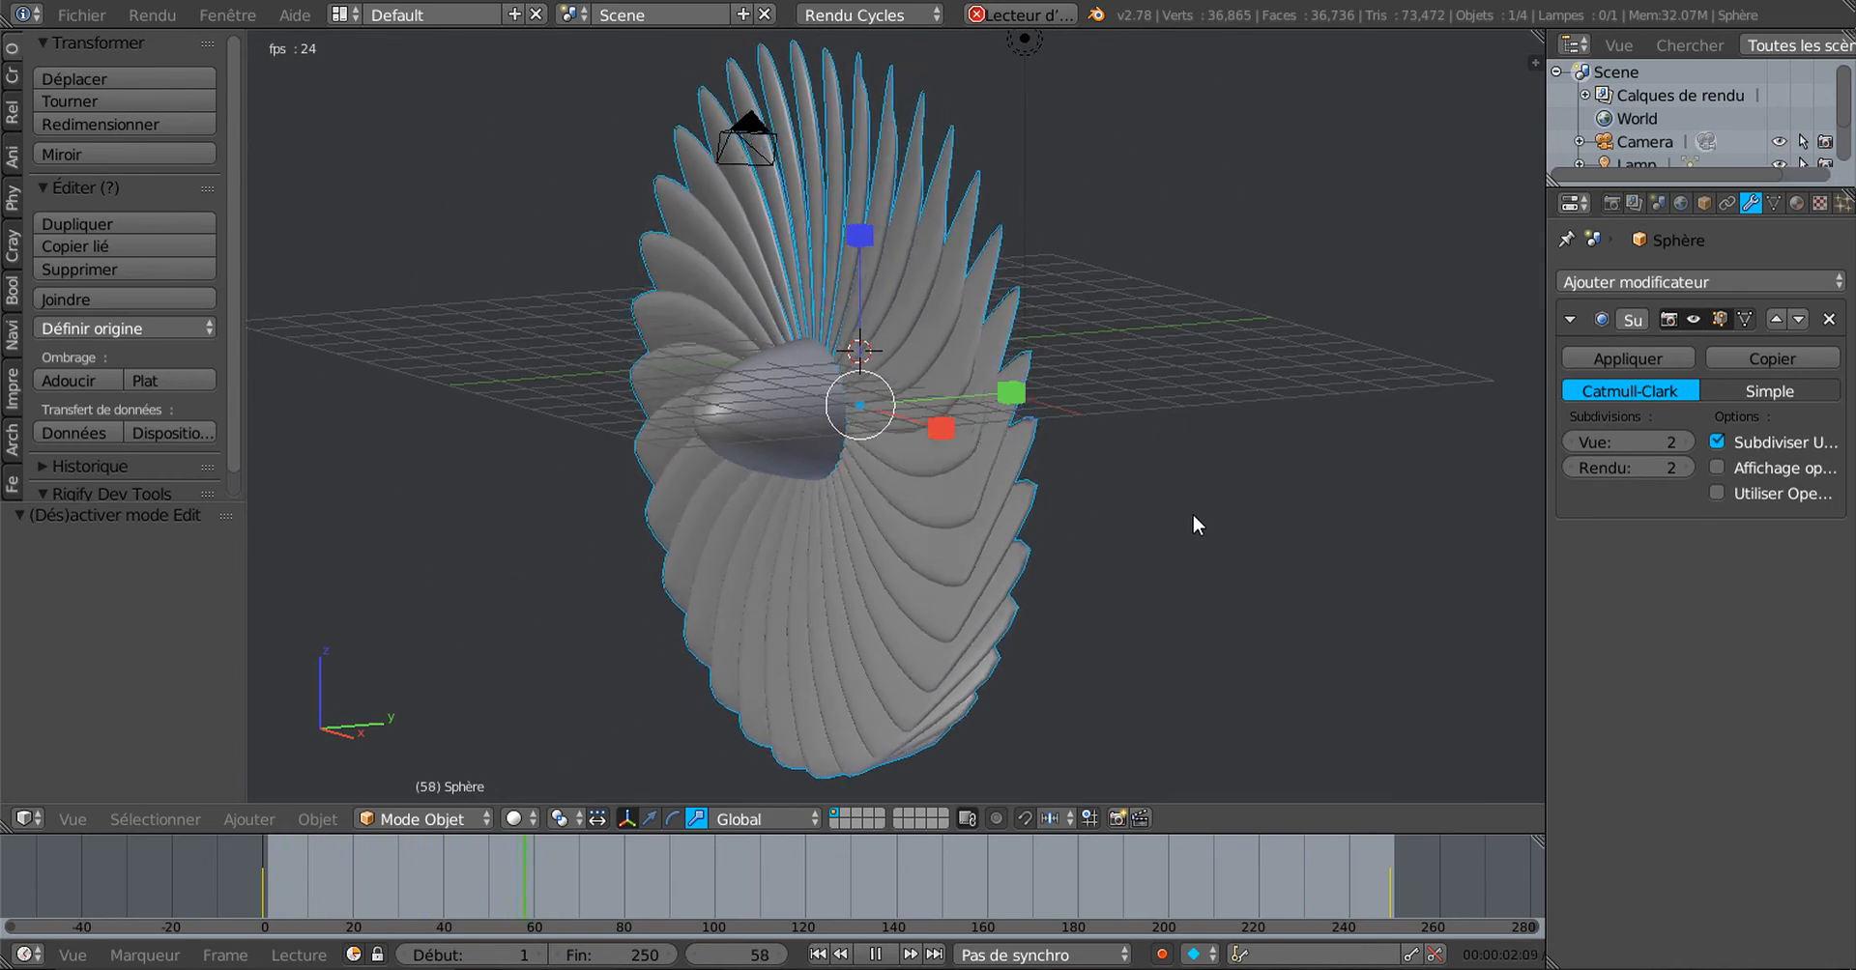
pyautogui.moveTo(1180, 571); pyautogui.dragTo(1246, 583, button='middle')
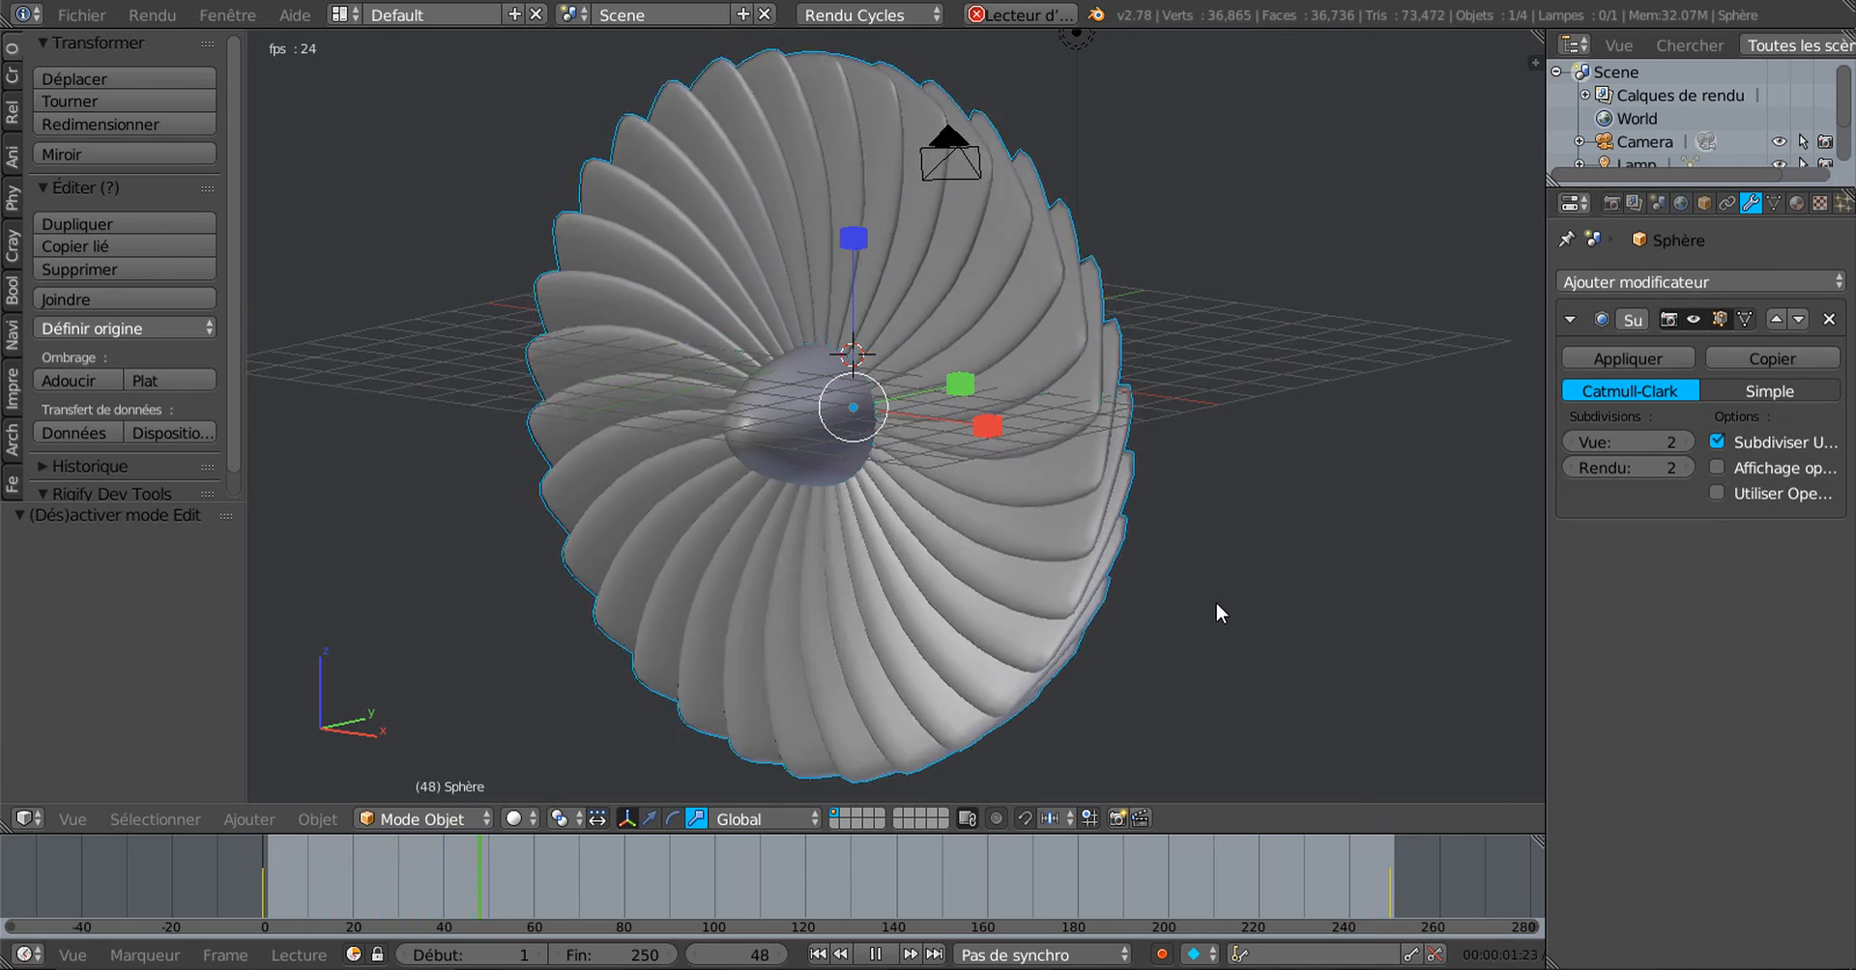
pyautogui.moveTo(1180, 629); pyautogui.dragTo(1141, 593, button='middle')
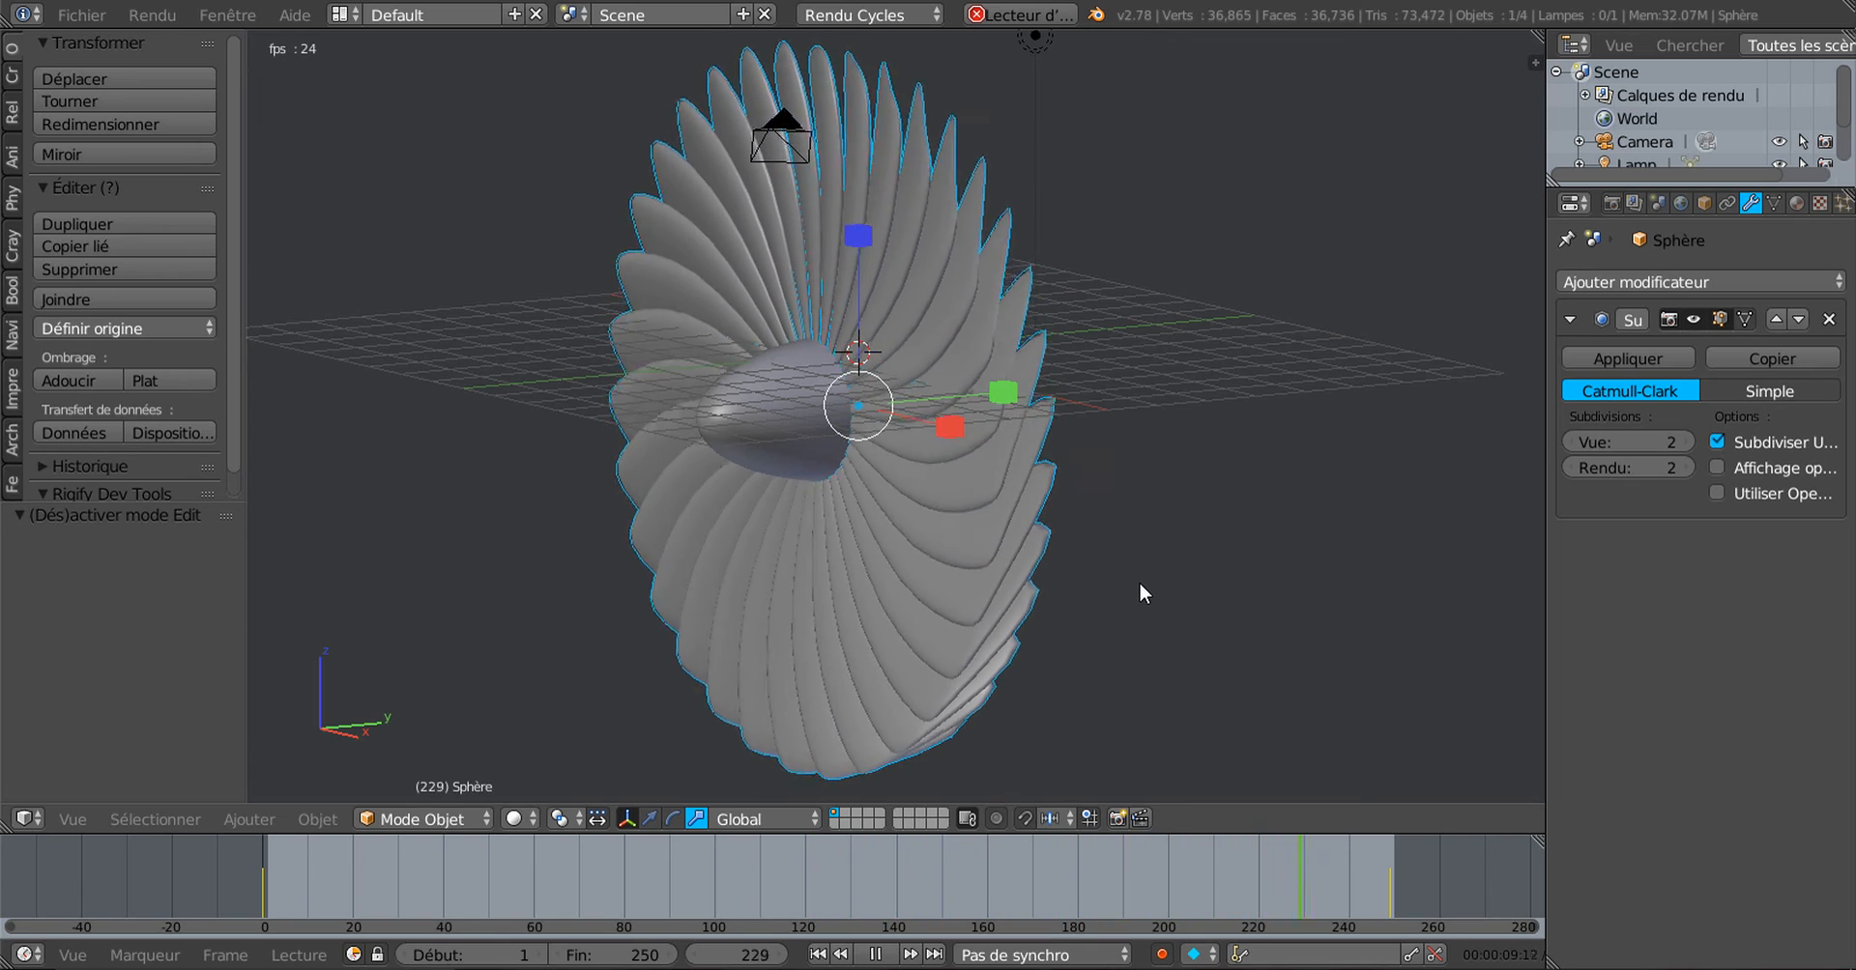
# Step: Apply the Catmull-Clark subdivision modifiers of the blades at view level 3 and of the nose cone at view level 2
pyautogui.click(1687, 443)
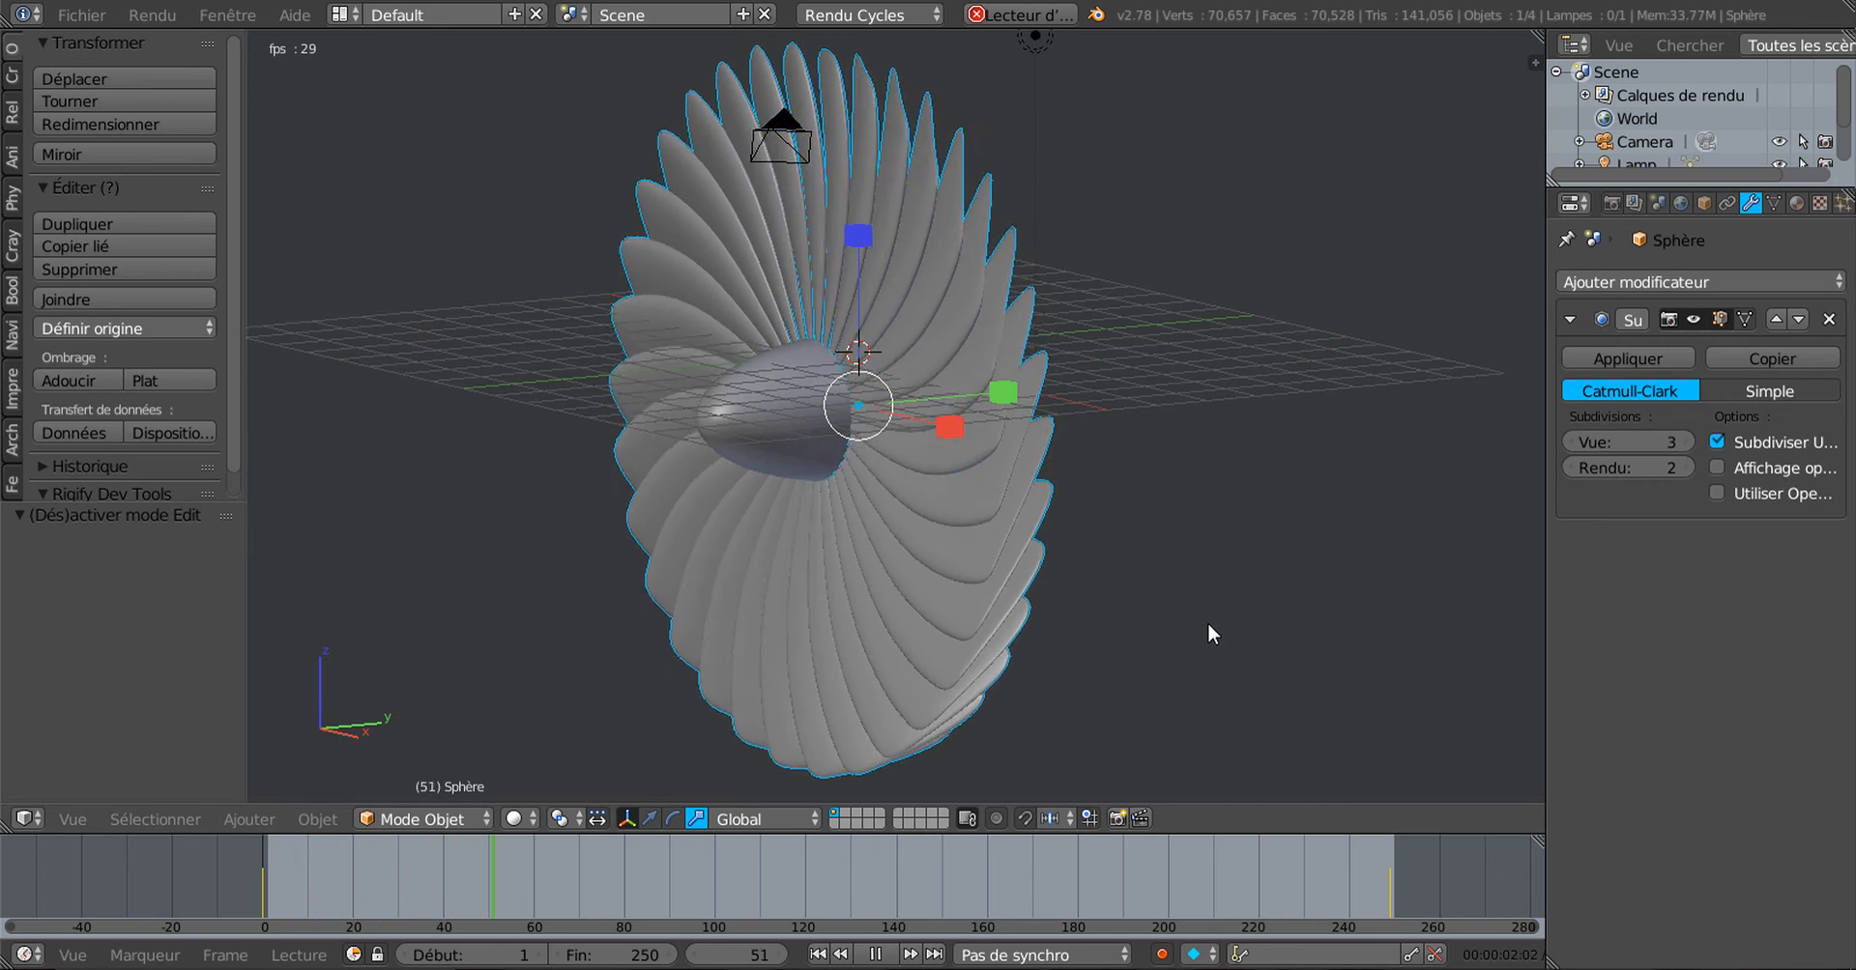
pyautogui.click(1595, 359)
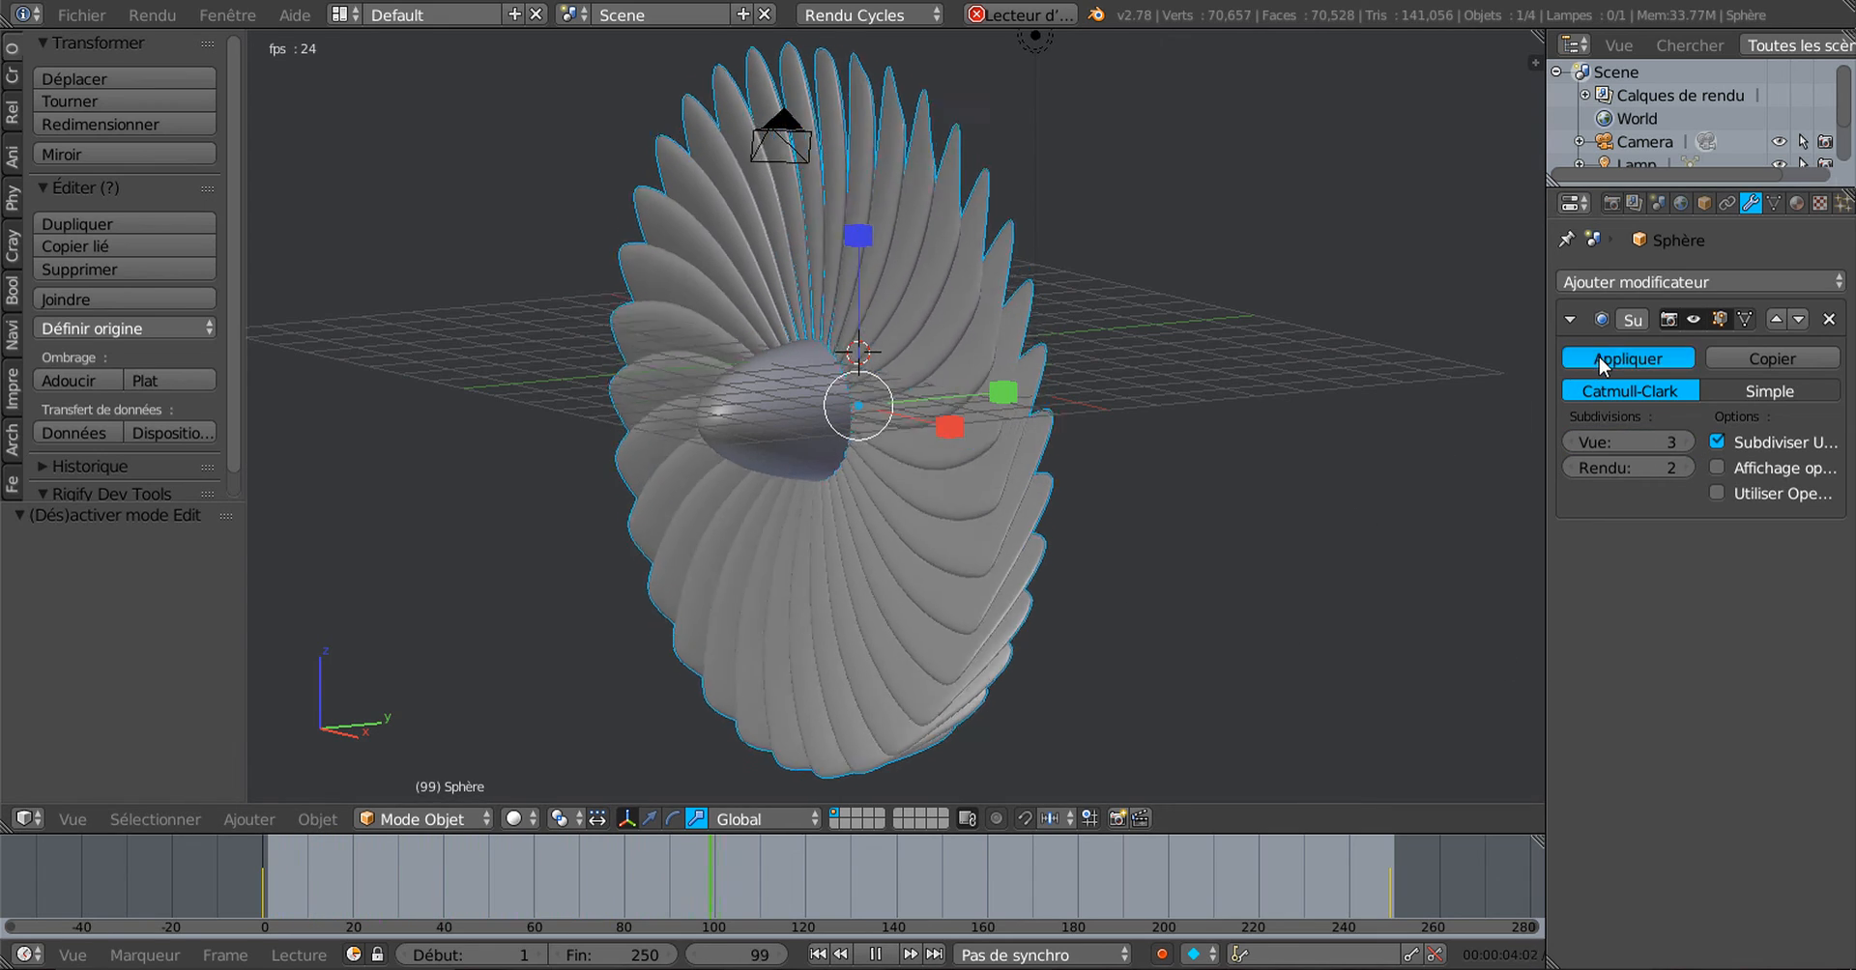
pyautogui.rightClick(767, 431)
pyautogui.click(1686, 442)
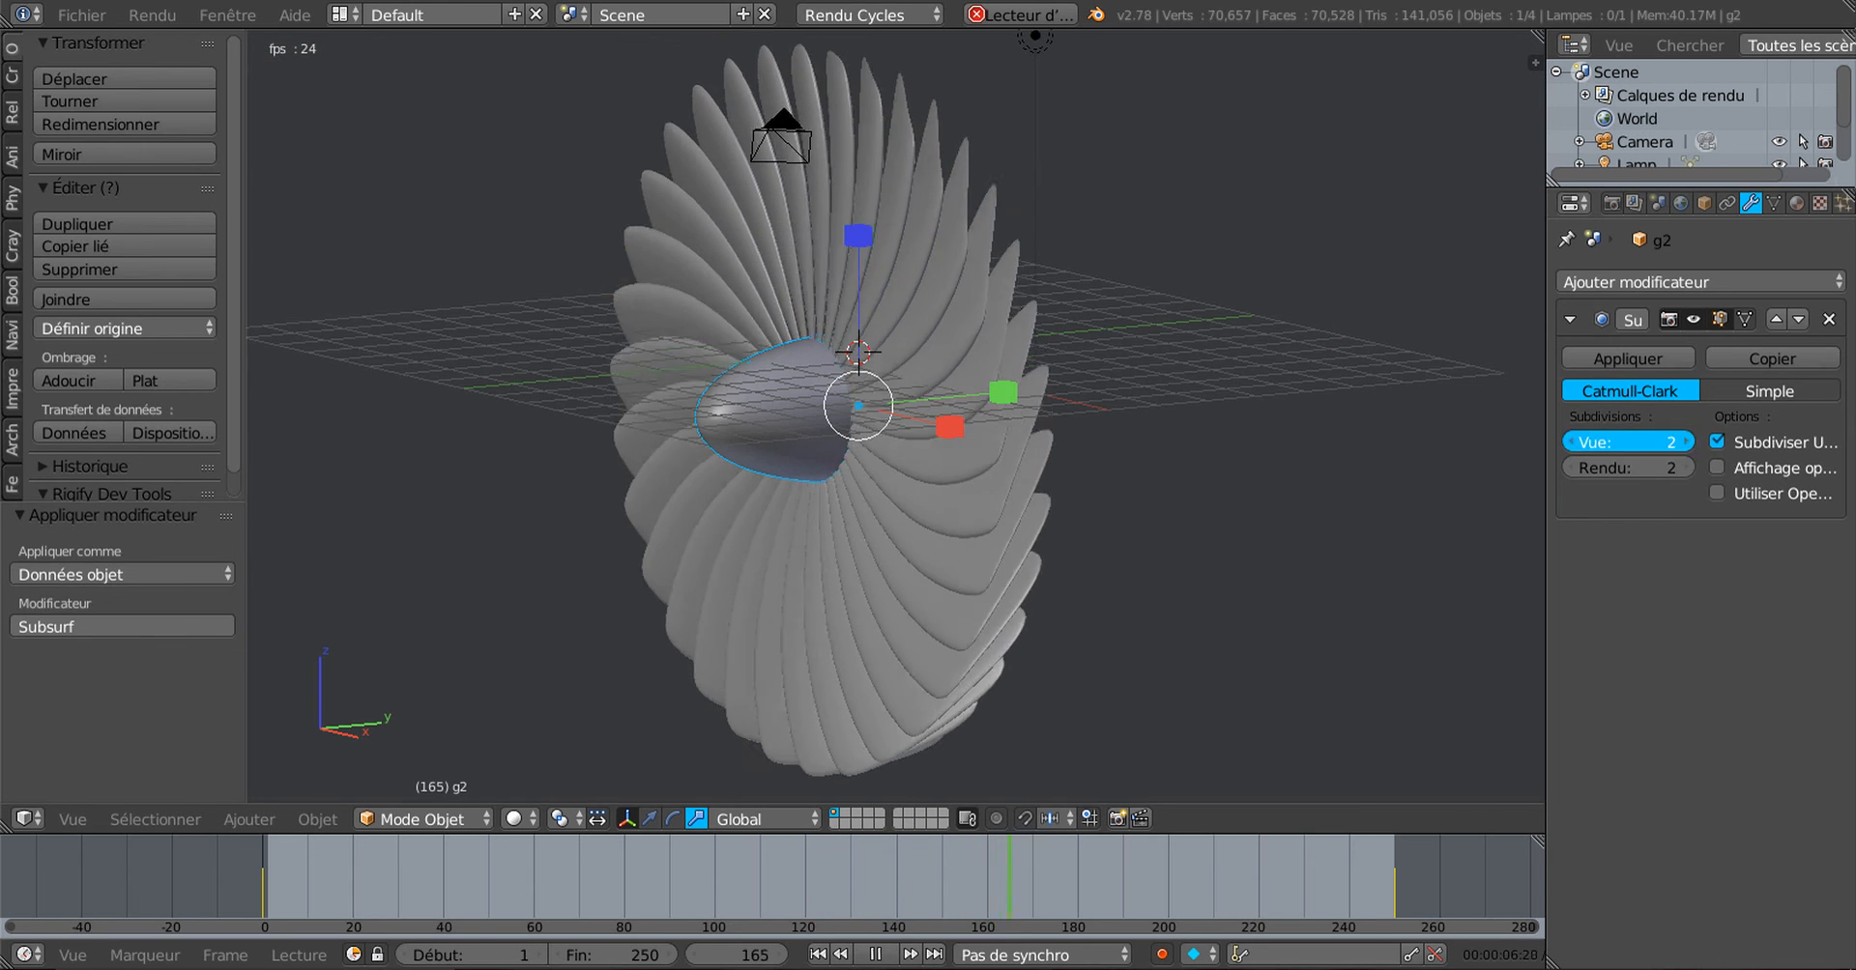
pyautogui.click(1571, 442)
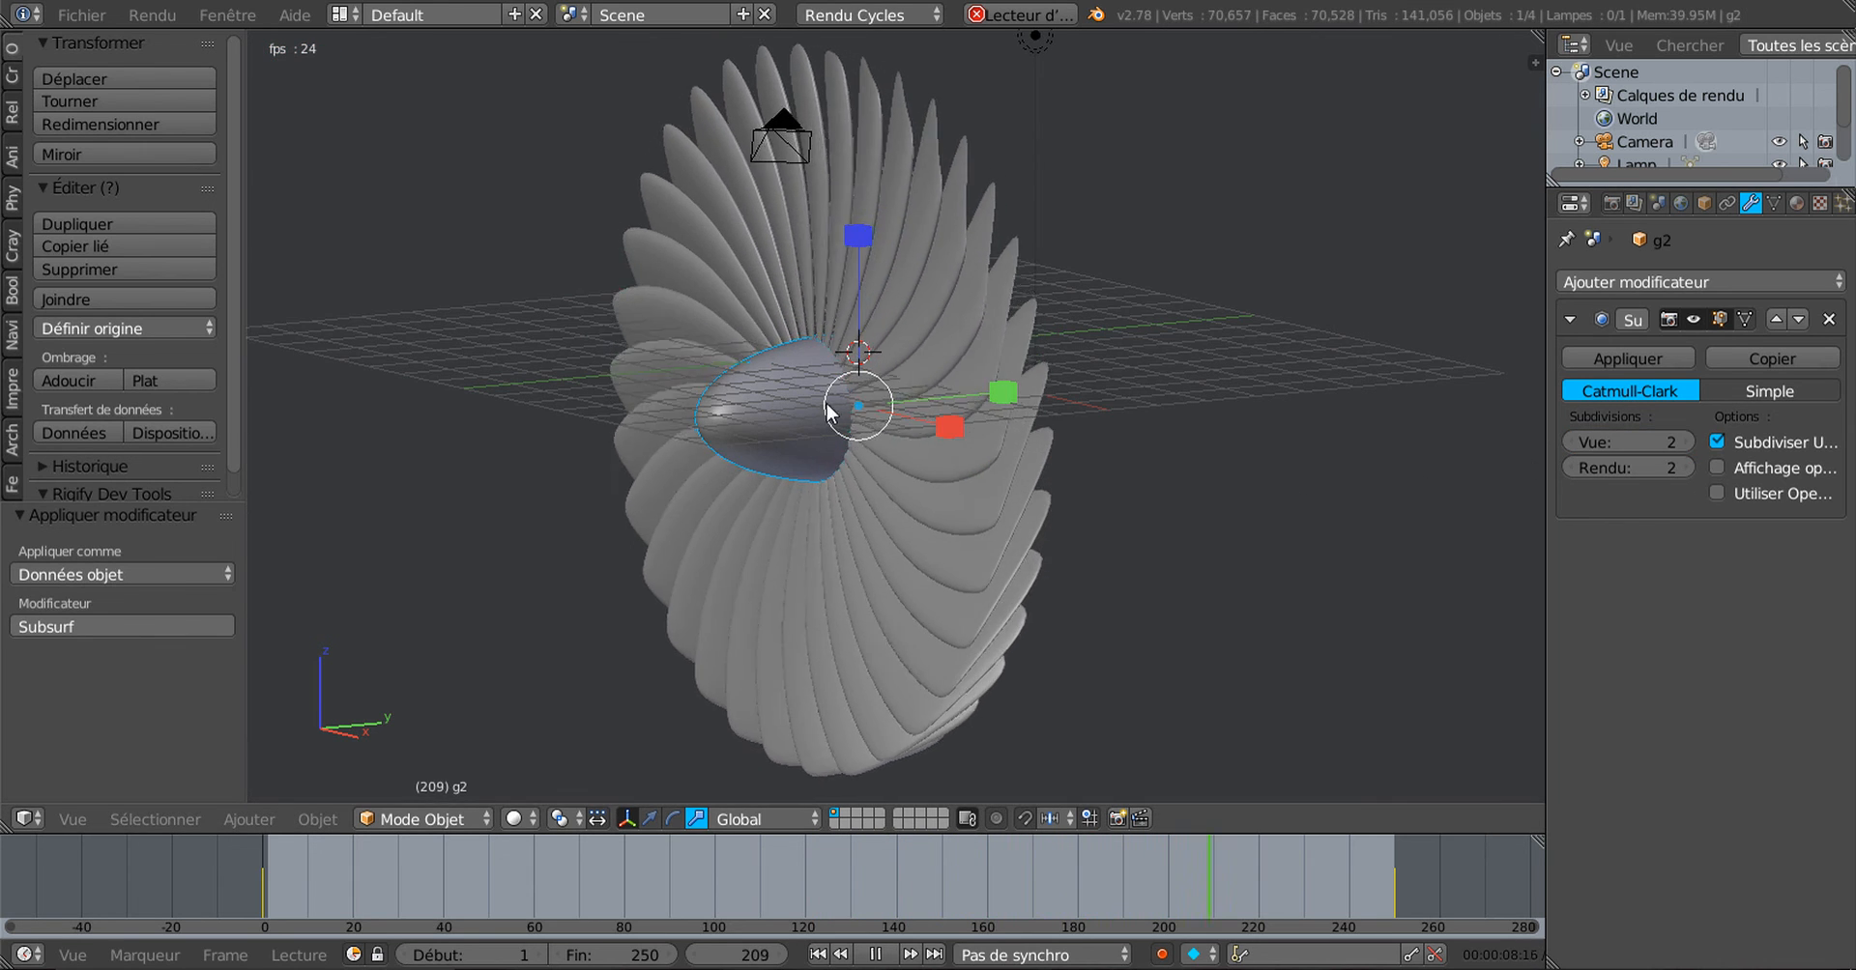
pyautogui.click(1619, 356)
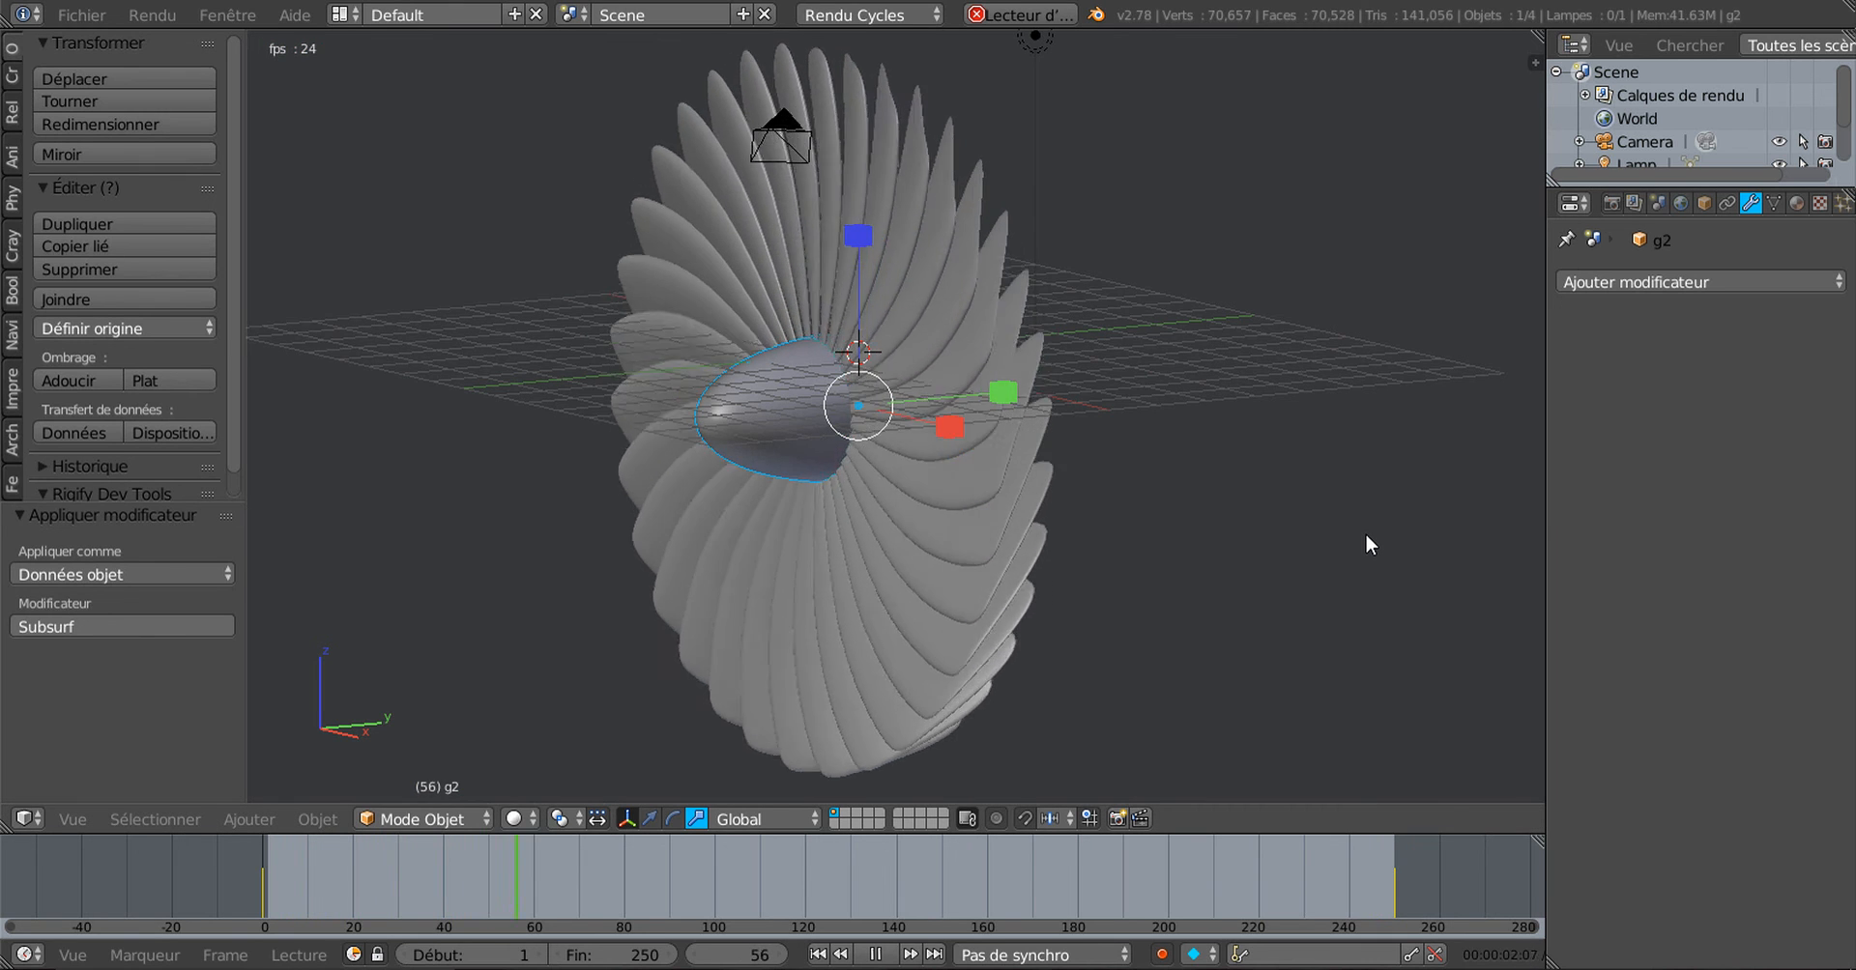